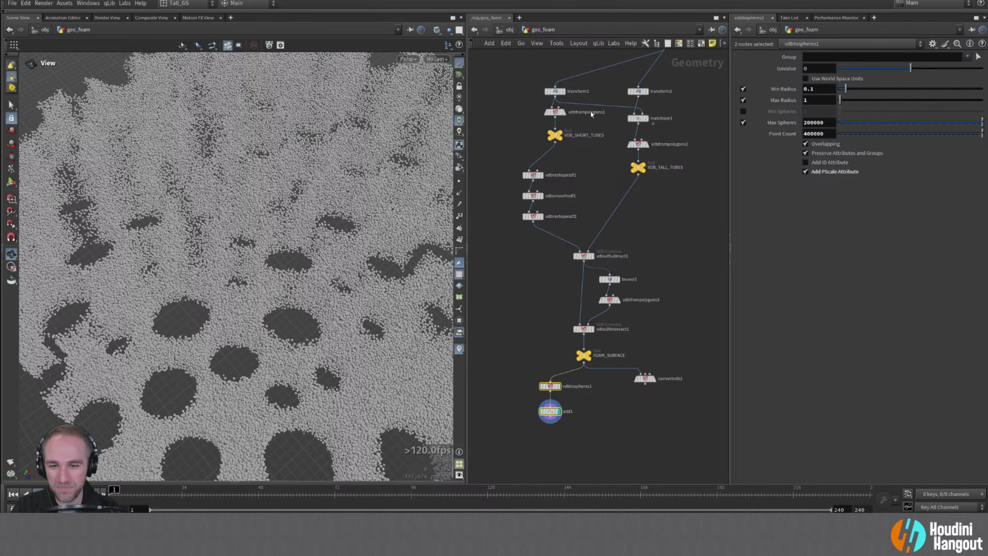
- Examine the foam points on their own and together with the tubes at the object level
{"action": "right_click_drag", "start_coordinate": [373, 191], "coordinate": [156, 270], "text": "alt"}
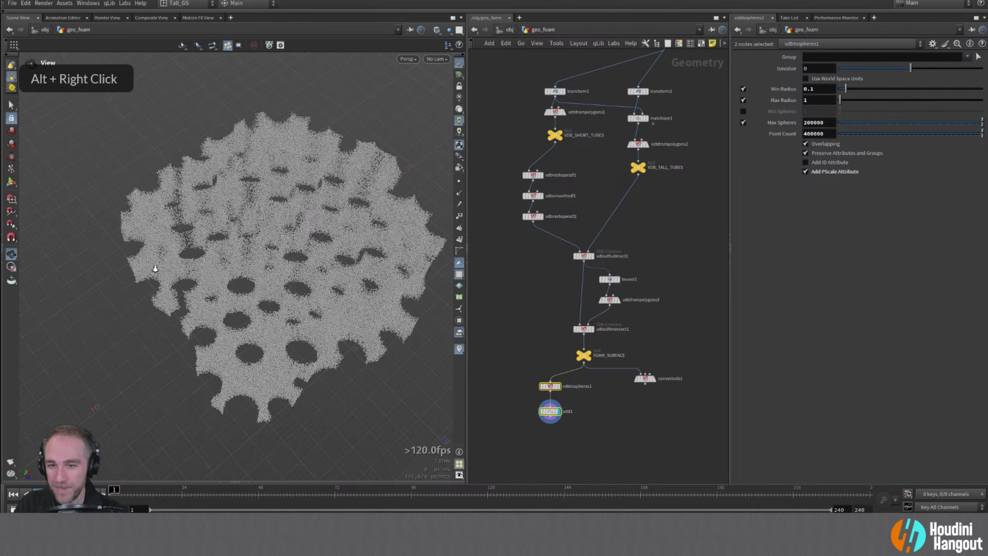
{"action": "left_click_drag", "start_coordinate": [155, 270], "coordinate": [265, 297], "text": "alt"}
{"action": "left_click", "coordinate": [525, 278]}
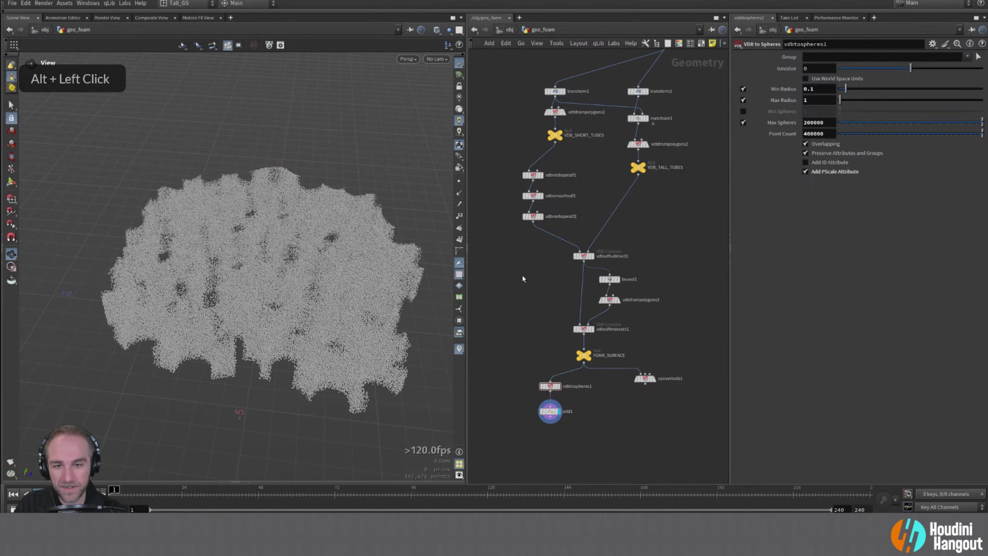
{"action": "key", "text": "u"}
{"action": "left_click_drag", "start_coordinate": [342, 290], "coordinate": [296, 218], "text": "alt"}
{"action": "scroll", "coordinate": [296, 218], "scroll_direction": "up", "scroll_amount": 5}
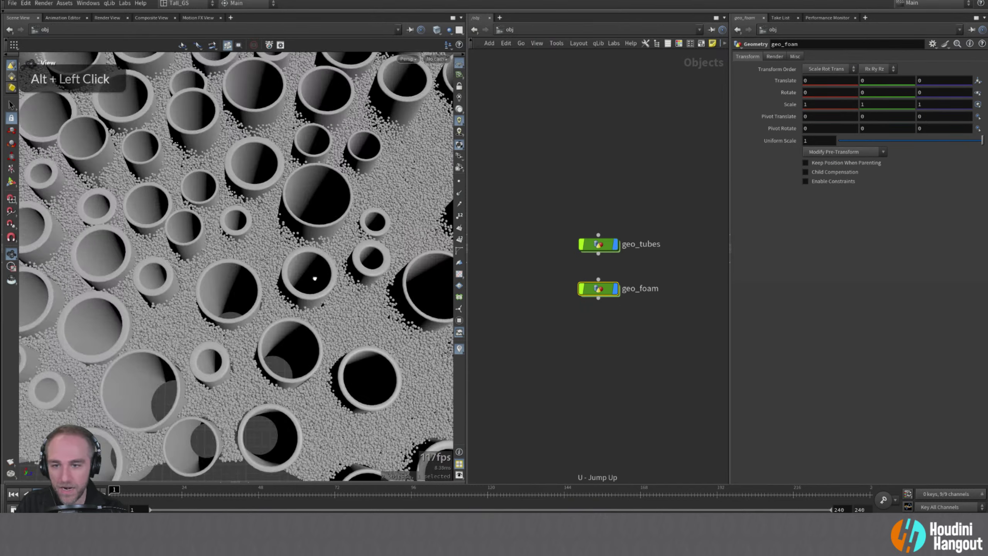
{"action": "right_click_drag", "start_coordinate": [296, 218], "coordinate": [273, 272], "text": "alt"}
{"action": "left_click_drag", "start_coordinate": [272, 273], "coordinate": [357, 275], "text": "alt"}
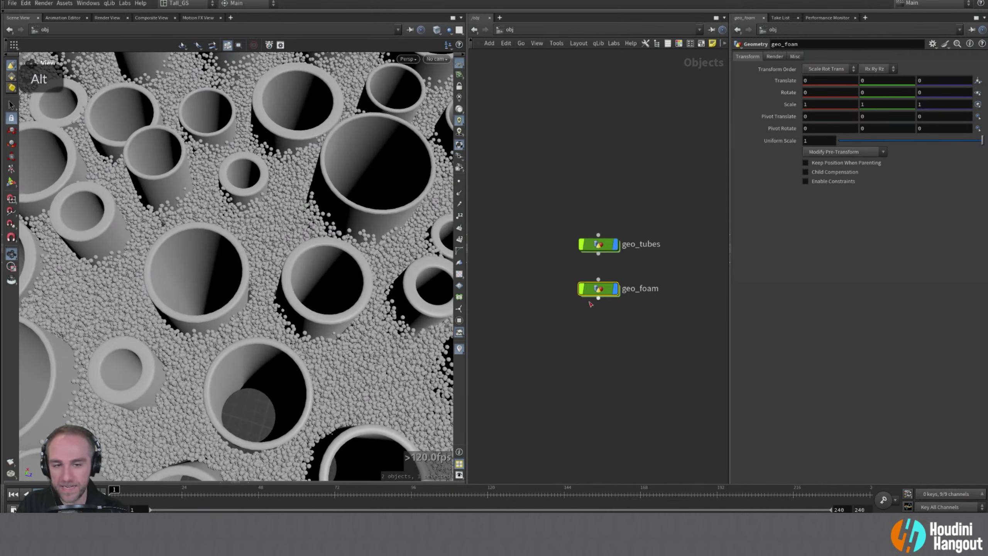
- Inspect the geo_tubes network, return to the geo_foam network and examine how its points surround the tube holes
{"action": "left_click", "coordinate": [599, 247]}
{"action": "double_click", "coordinate": [600, 247]}
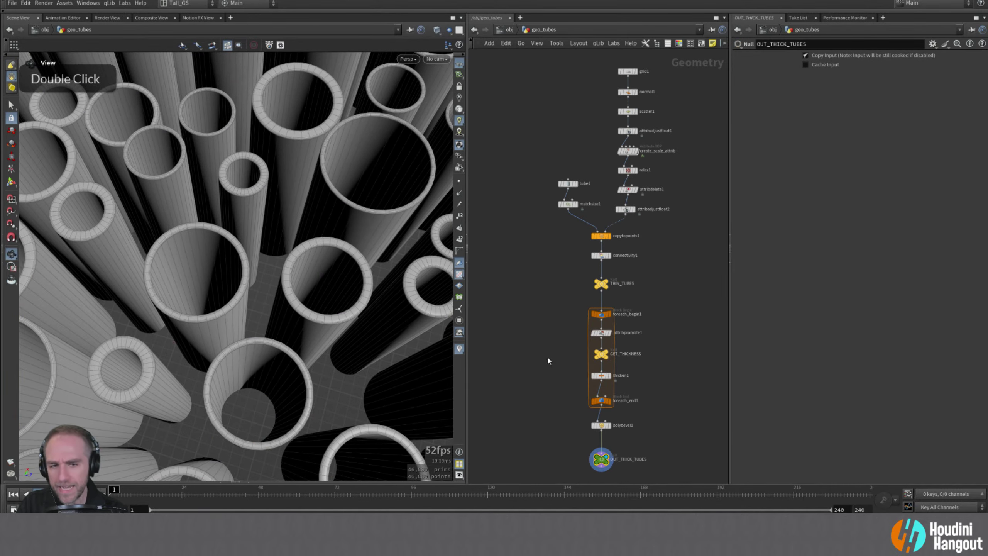
{"action": "key", "text": "u"}
{"action": "double_click", "coordinate": [603, 294]}
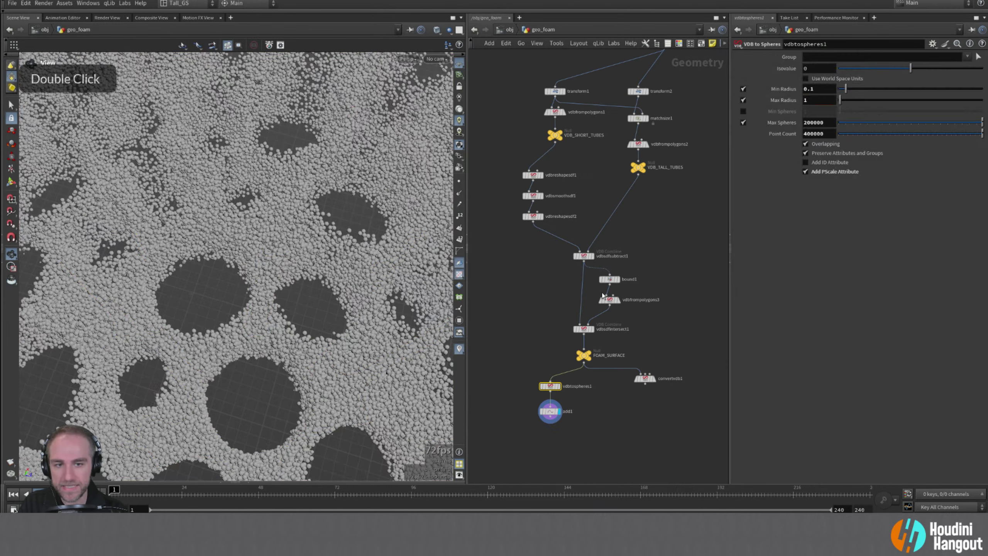
{"action": "right_click_drag", "start_coordinate": [313, 320], "coordinate": [282, 314], "text": "alt"}
{"action": "left_click_drag", "start_coordinate": [283, 313], "coordinate": [278, 291], "text": "alt"}
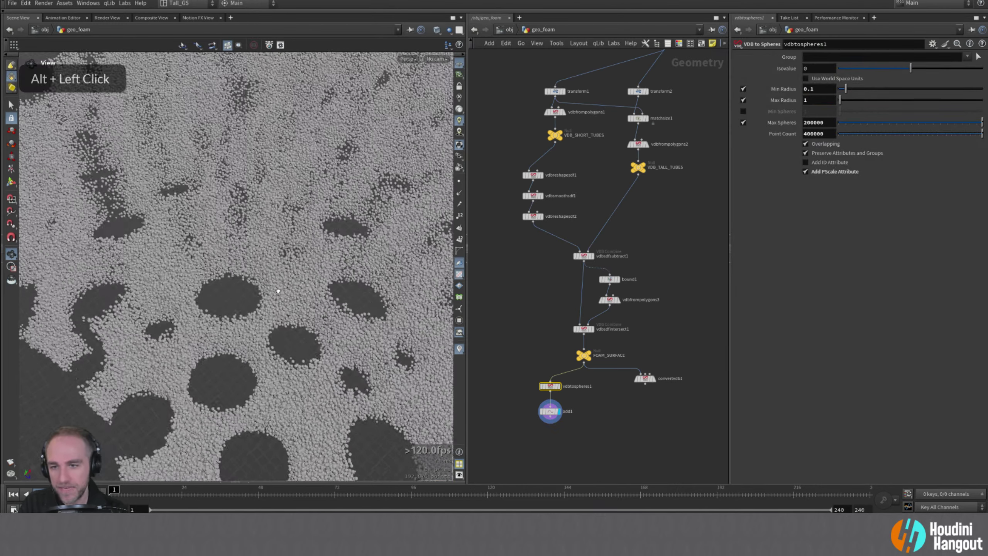
{"action": "right_click_drag", "start_coordinate": [278, 291], "coordinate": [308, 234], "text": "alt"}
{"action": "left_click_drag", "start_coordinate": [307, 234], "coordinate": [296, 249], "text": "alt"}
{"action": "right_click_drag", "start_coordinate": [296, 249], "coordinate": [319, 261], "text": "alt"}
{"action": "left_click_drag", "start_coordinate": [319, 261], "coordinate": [314, 294], "text": "alt"}
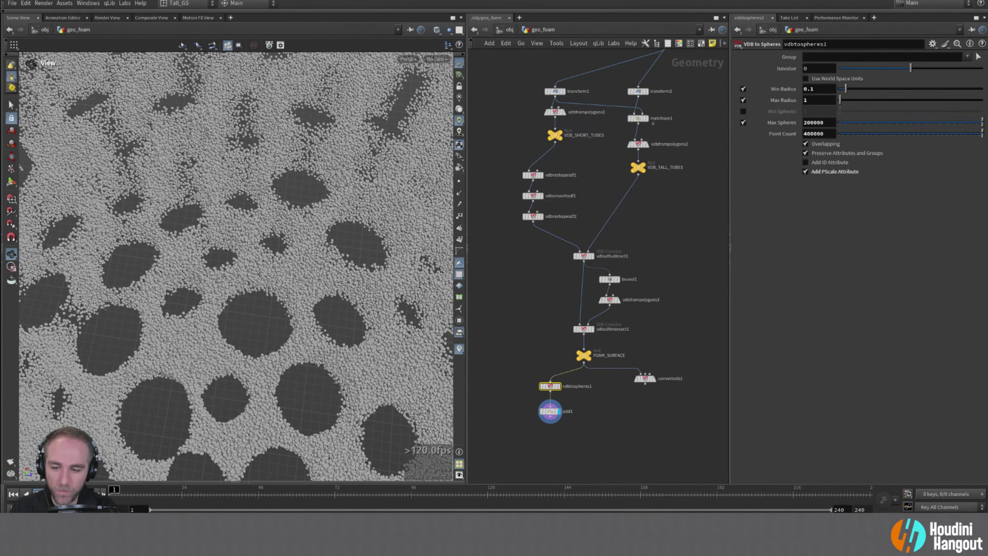
- Switch to the web browser, study the foam and tube reference images on the ArtStation page, and return to Houdini
{"action": "key", "text": "alt+Tab"}
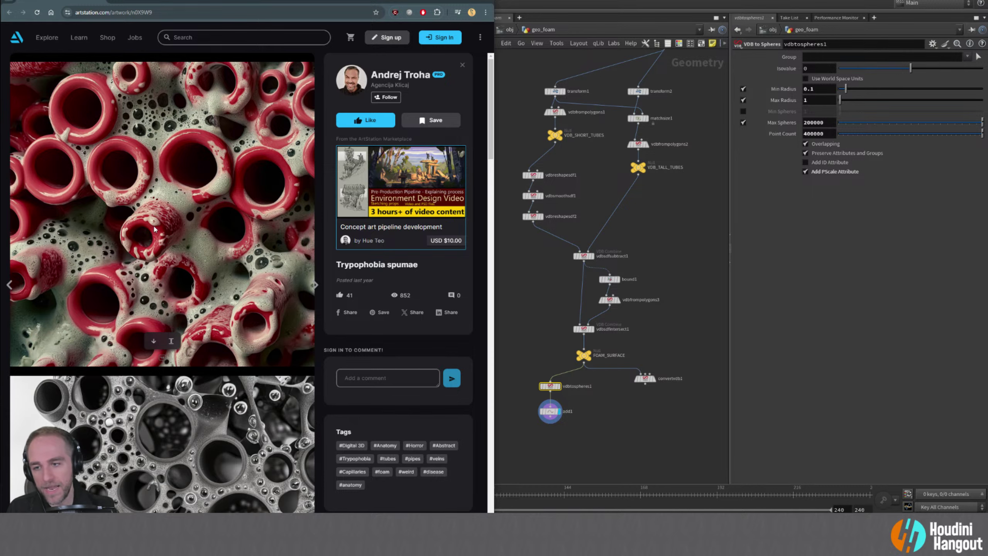
{"action": "scroll", "coordinate": [273, 216], "scroll_direction": "down", "scroll_amount": 10}
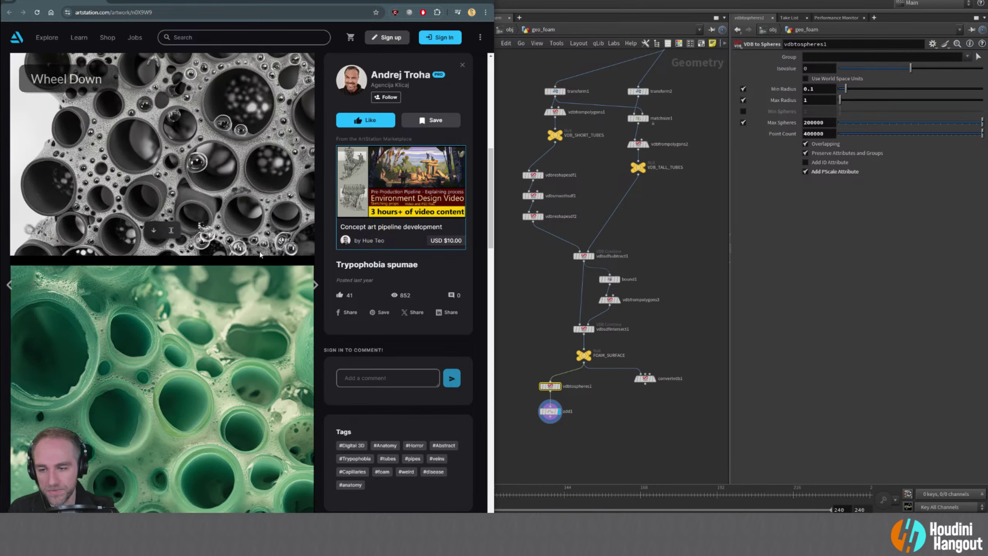
{"action": "scroll", "coordinate": [194, 409], "scroll_direction": "down", "scroll_amount": 4}
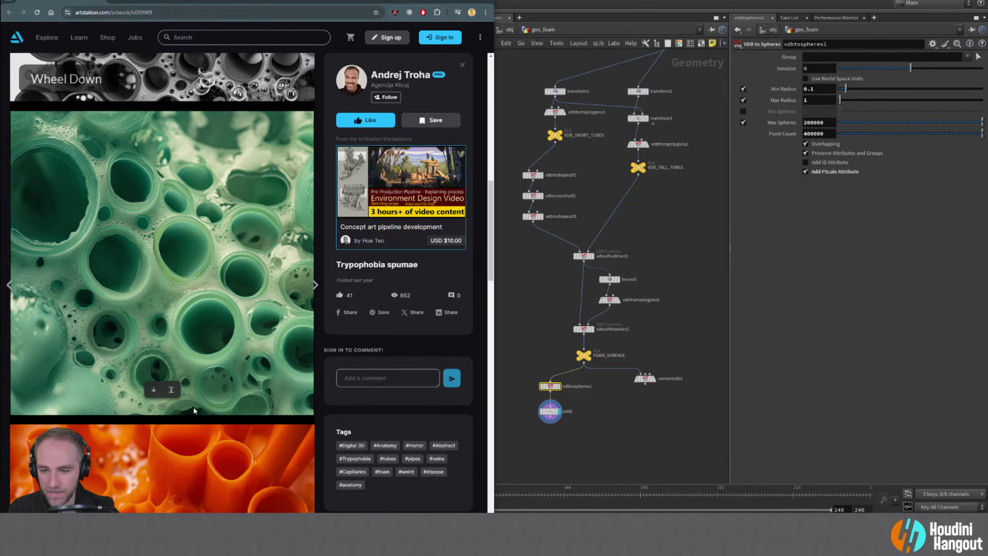
{"action": "scroll", "coordinate": [144, 446], "scroll_direction": "down", "scroll_amount": 6}
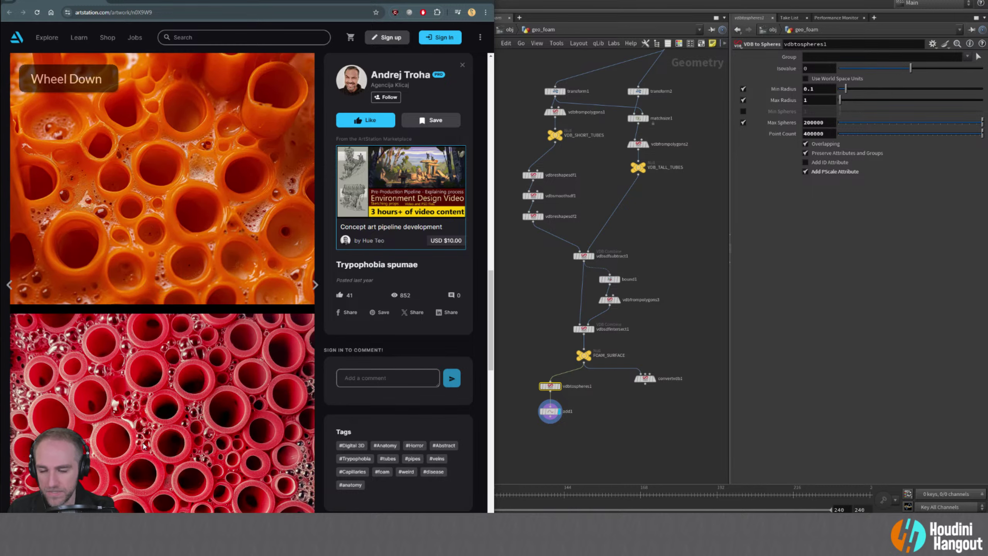
{"action": "scroll", "coordinate": [144, 446], "scroll_direction": "down", "scroll_amount": 8}
{"action": "scroll", "coordinate": [144, 446], "scroll_direction": "up", "scroll_amount": 15}
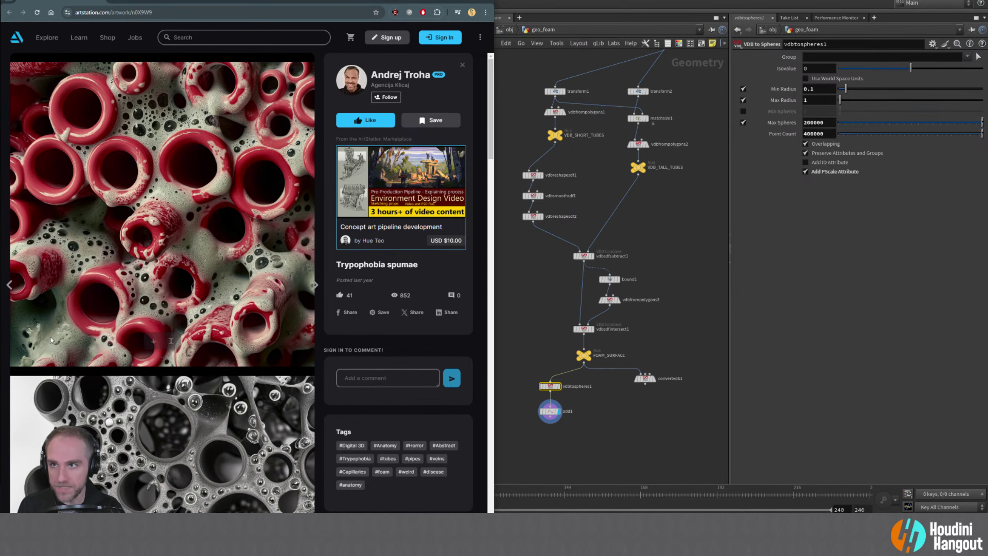
{"action": "key", "text": "alt+Tab"}
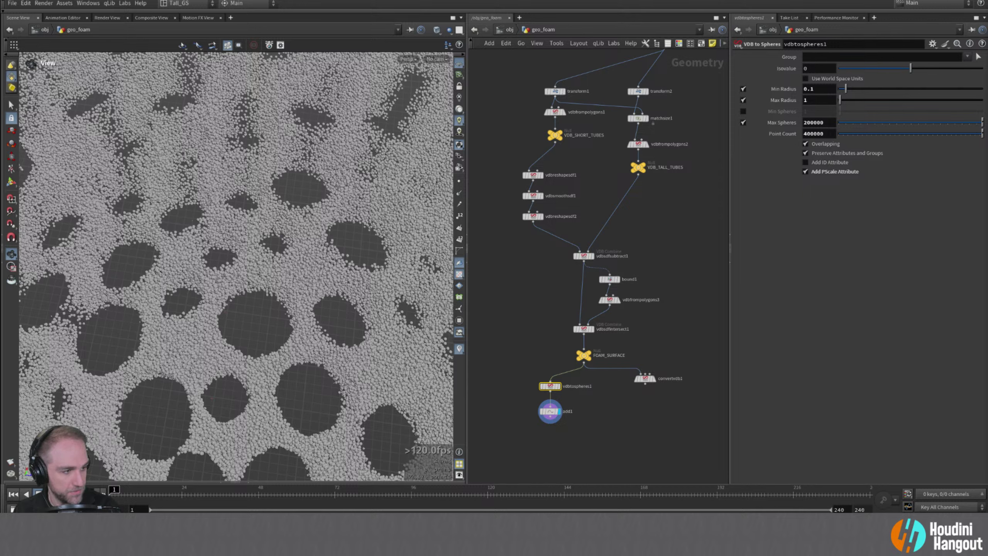
- Review the introduction of the YouTube video "Houdini Guest Tutorial: Dart Throwing" in the browser, pausing at 0:11, and return to Houdini
{"action": "scroll", "coordinate": [237, 267], "scroll_direction": "down", "scroll_amount": 1}
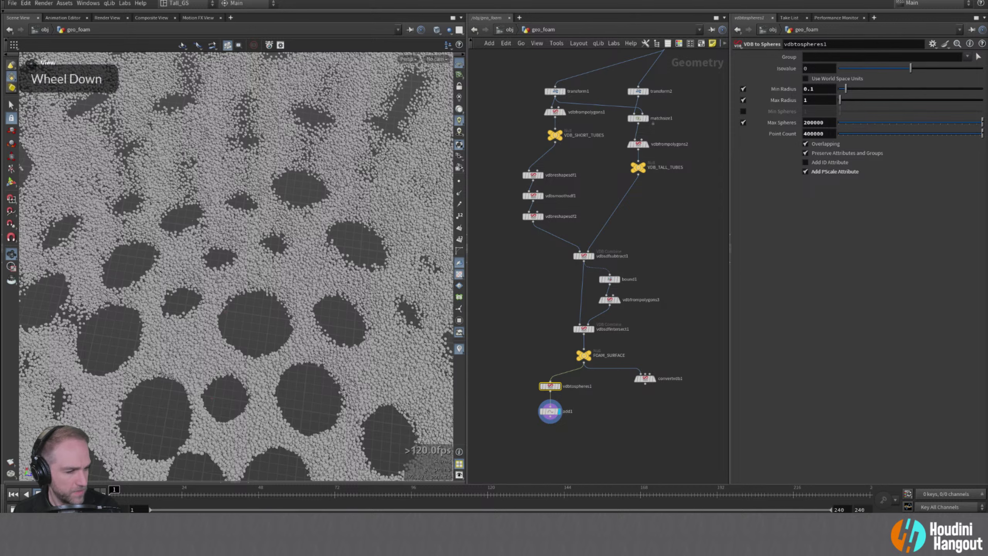
{"action": "middle_click", "coordinate": [236, 267]}
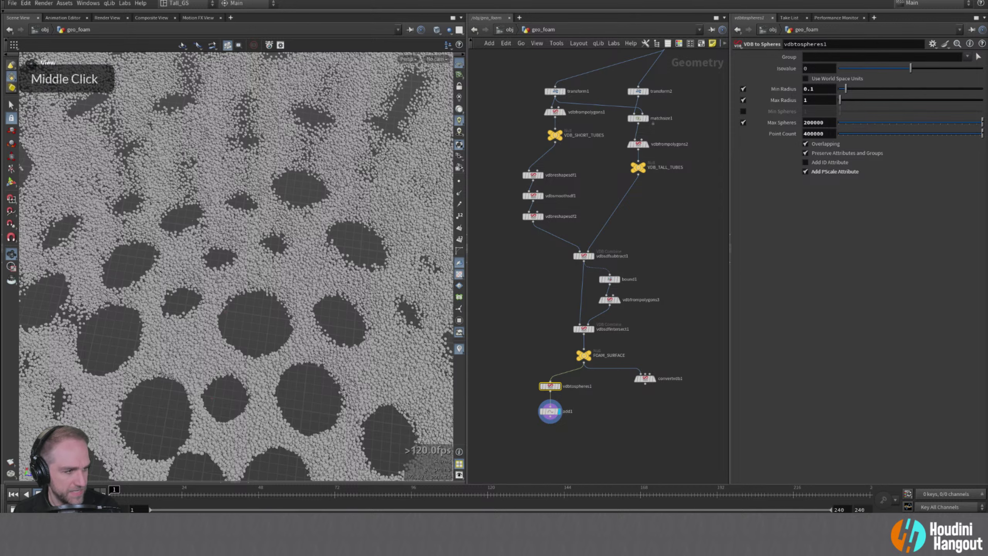
{"action": "key", "text": "alt+Tab"}
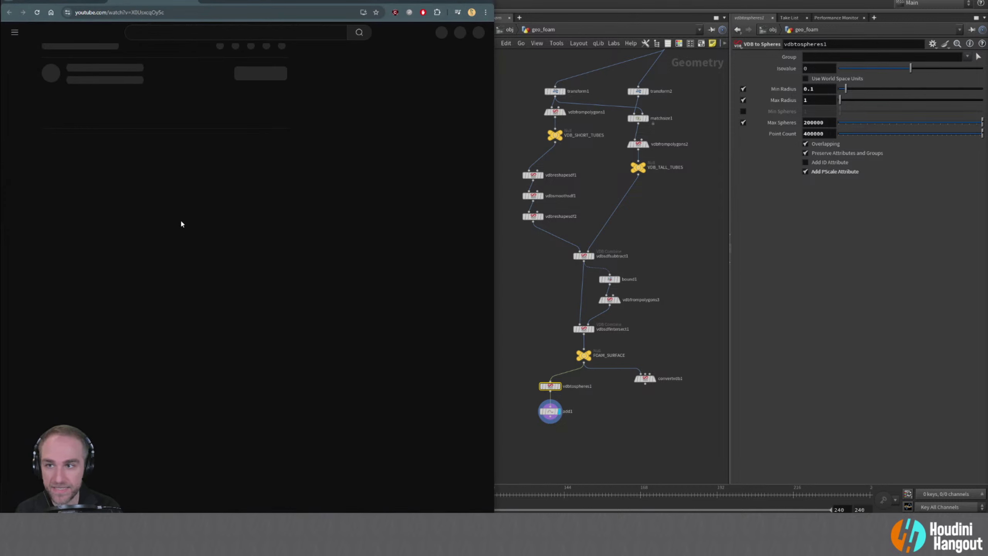
{"action": "left_click", "coordinate": [214, 197]}
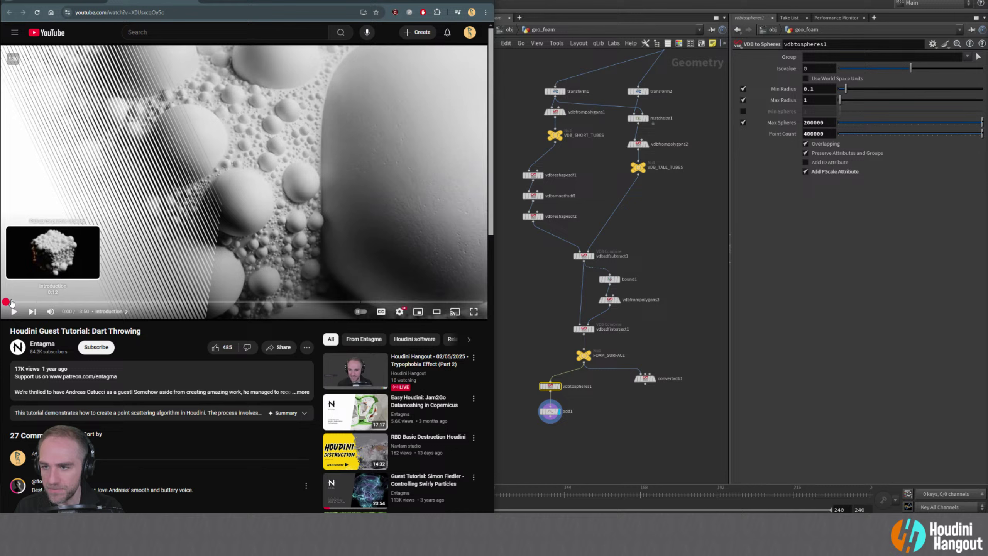
{"action": "left_click", "coordinate": [11, 302]}
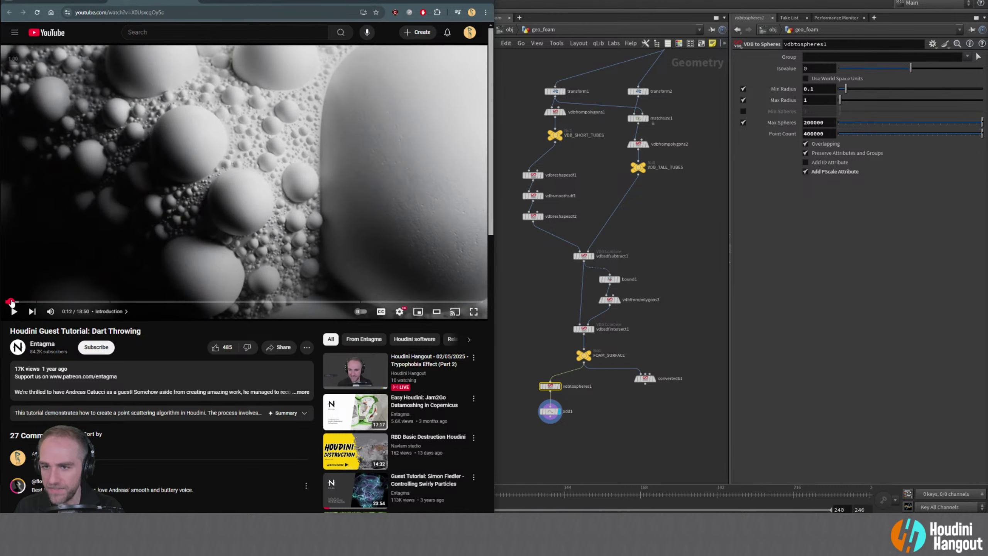
{"action": "left_click", "coordinate": [13, 311]}
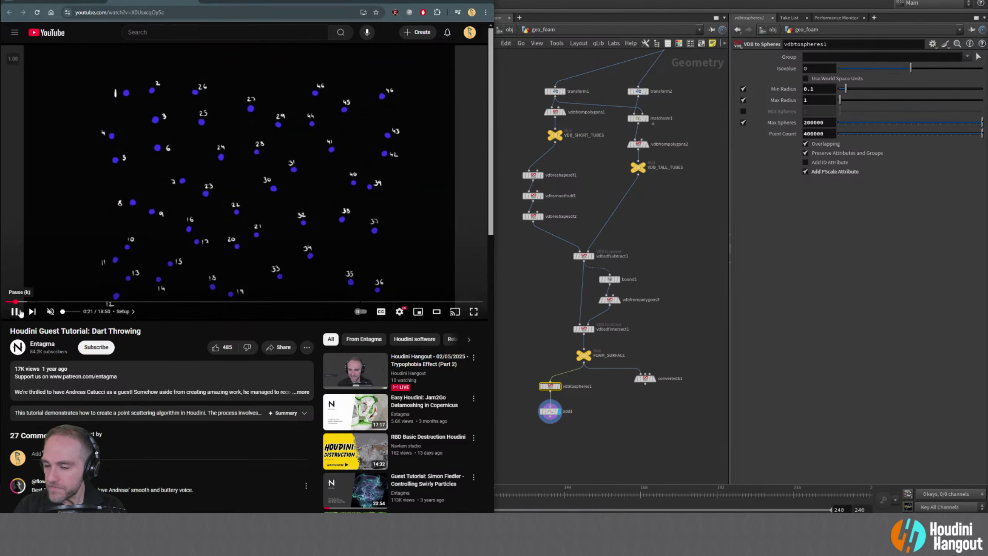
{"action": "left_click_drag", "start_coordinate": [20, 304], "coordinate": [12, 304]}
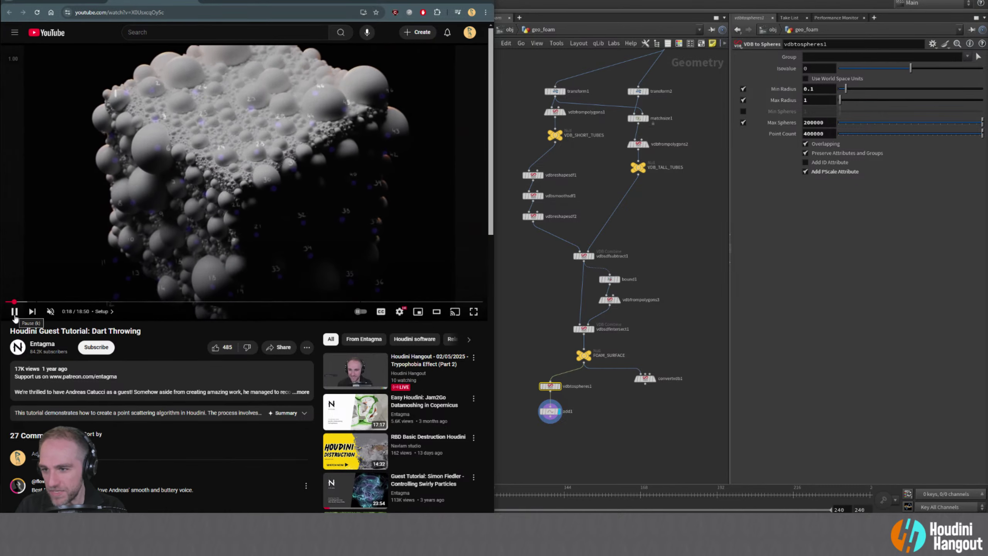
{"action": "left_click", "coordinate": [15, 312]}
{"action": "left_click", "coordinate": [11, 303]}
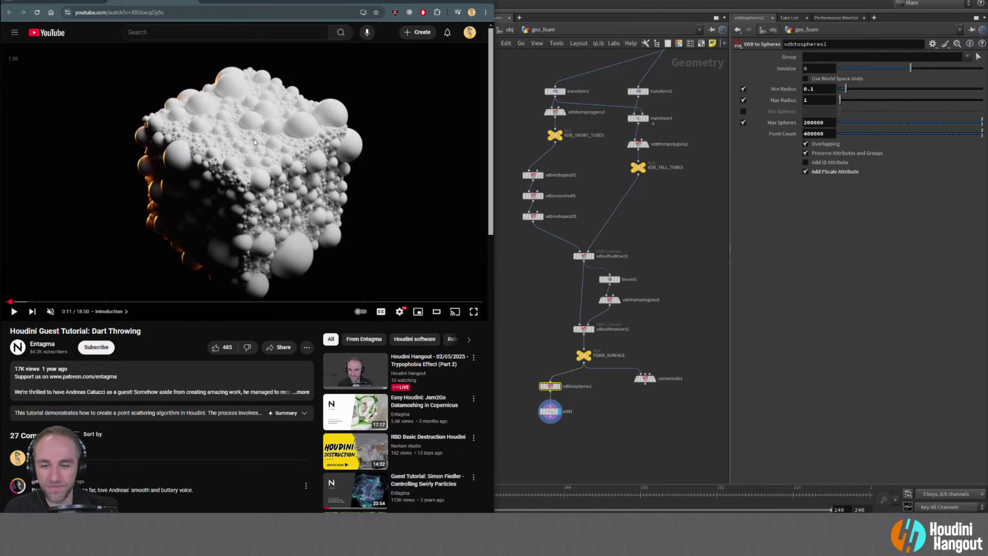
{"action": "left_click", "coordinate": [450, 3]}
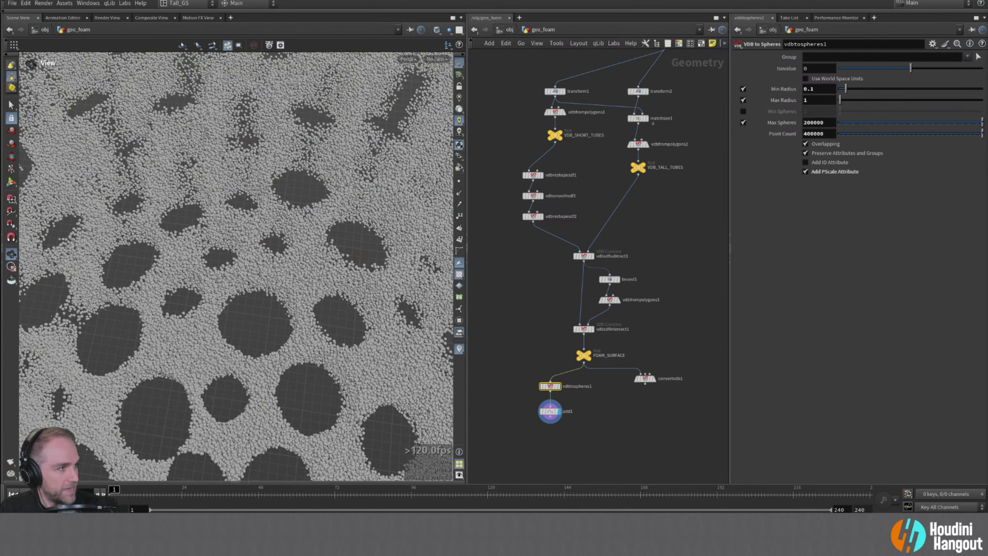
- Examine the add1 foam points from above and from the side for their distribution and size variation
{"action": "scroll", "coordinate": [236, 267], "scroll_direction": "down", "scroll_amount": 1}
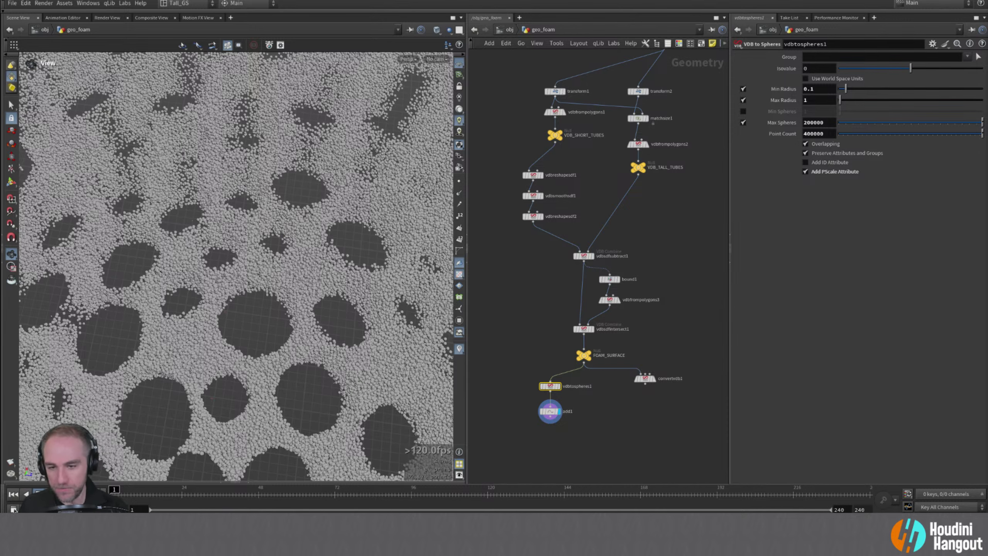
{"action": "right_click_drag", "start_coordinate": [211, 282], "coordinate": [241, 269], "text": "alt"}
{"action": "left_click_drag", "start_coordinate": [241, 269], "coordinate": [257, 273], "text": "alt"}
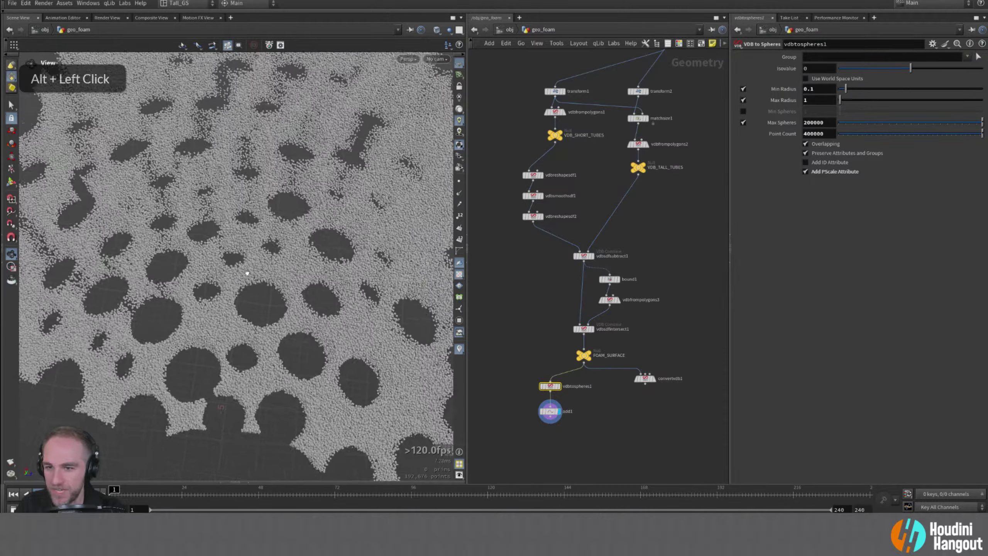
{"action": "middle_click_drag", "start_coordinate": [257, 272], "coordinate": [272, 282], "text": "alt"}
{"action": "left_click_drag", "start_coordinate": [273, 282], "coordinate": [256, 295], "text": "alt"}
{"action": "right_click_drag", "start_coordinate": [256, 296], "coordinate": [252, 298], "text": "alt"}
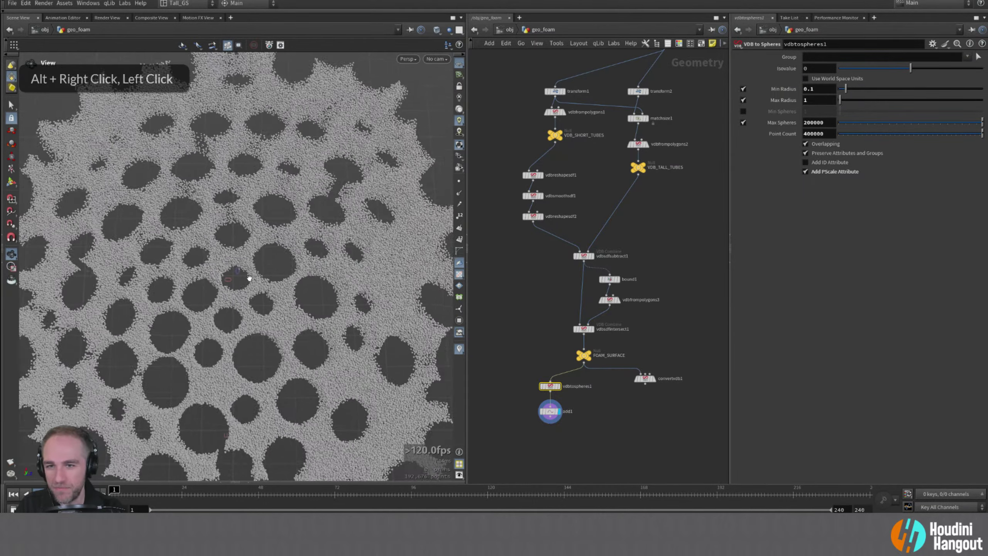
{"action": "middle_click_drag", "start_coordinate": [251, 298], "coordinate": [292, 281], "text": "alt"}
{"action": "mouse_move", "coordinate": [292, 282]}
{"action": "left_mouse_down", "text": "alt"}
{"action": "mouse_move", "coordinate": [198, 254]}
{"action": "mouse_move", "coordinate": [165, 287]}
{"action": "mouse_move", "coordinate": [144, 265]}
{"action": "mouse_move", "coordinate": [252, 312]}
{"action": "mouse_move", "coordinate": [293, 294]}
{"action": "mouse_move", "coordinate": [293, 282]}
{"action": "left_mouse_up", "text": "alt"}
{"action": "middle_click_drag", "start_coordinate": [294, 283], "coordinate": [290, 240], "text": "alt"}
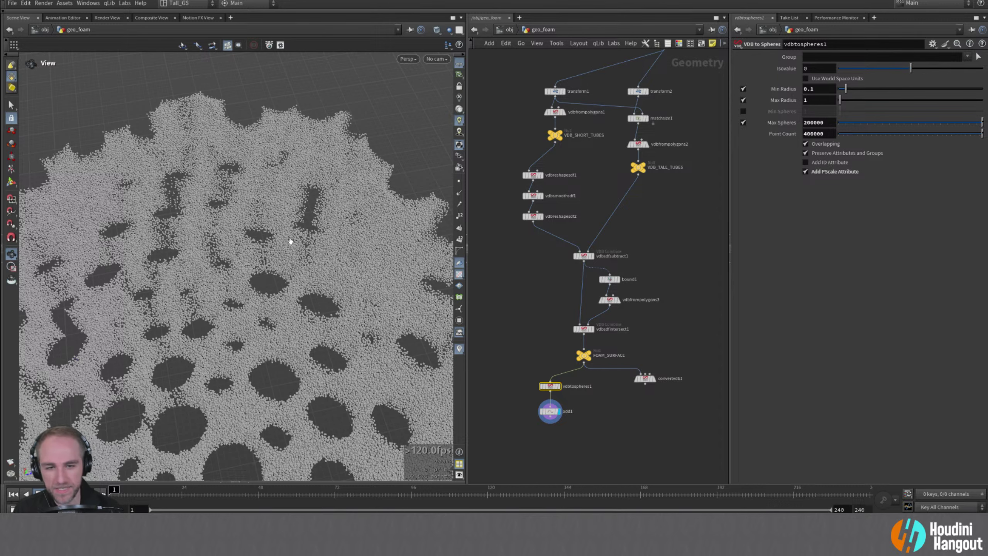
- Compare the displayed results of the FOAM_SURFACE, vdbtospheres1 and add1 nodes, ending with add1 displayed
{"action": "double_click", "coordinate": [584, 355]}
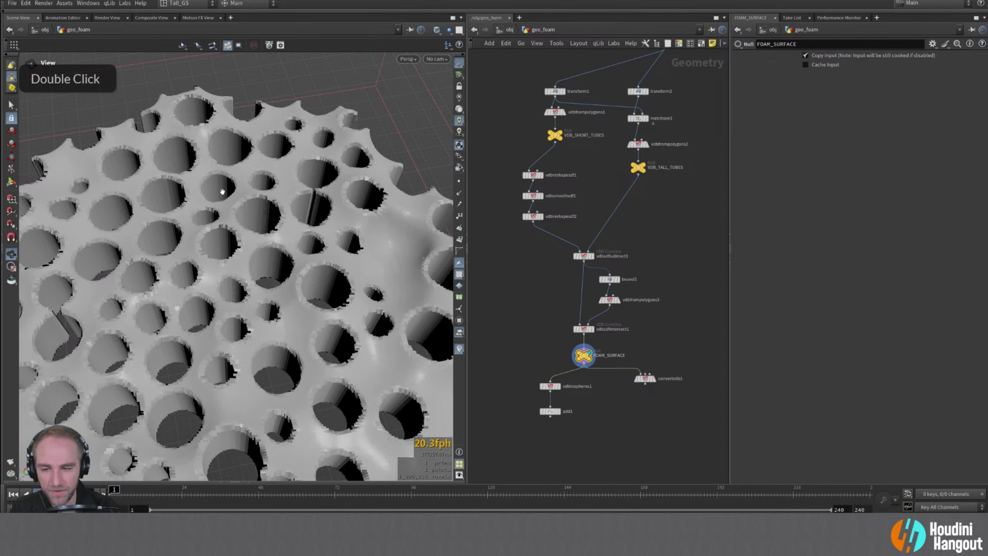
{"action": "left_click_drag", "start_coordinate": [220, 310], "coordinate": [219, 261], "text": "alt"}
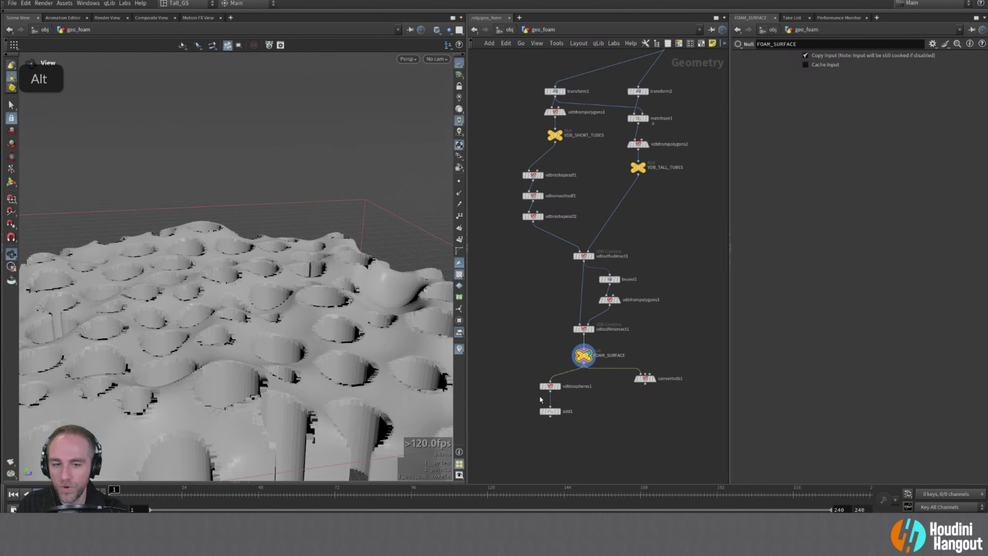
{"action": "left_click", "coordinate": [560, 391]}
{"action": "left_click_drag", "start_coordinate": [275, 367], "coordinate": [296, 399], "text": "alt"}
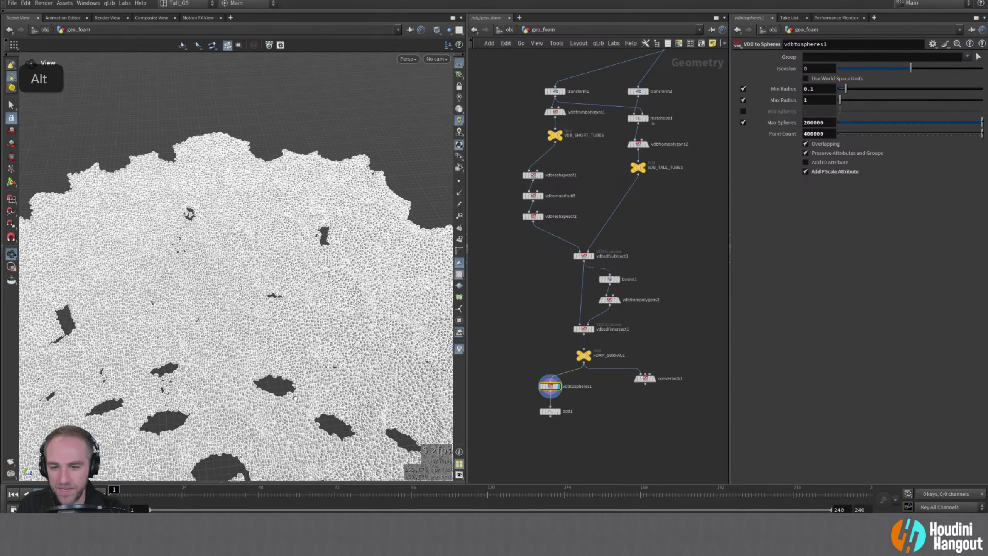
{"action": "double_click", "coordinate": [559, 412]}
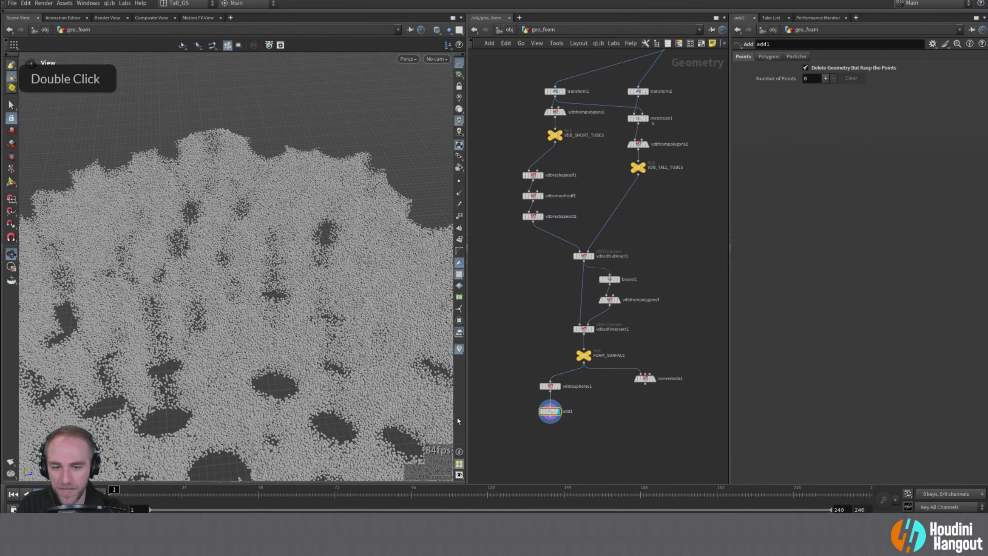
{"action": "left_click_drag", "start_coordinate": [296, 362], "coordinate": [292, 360], "text": "alt"}
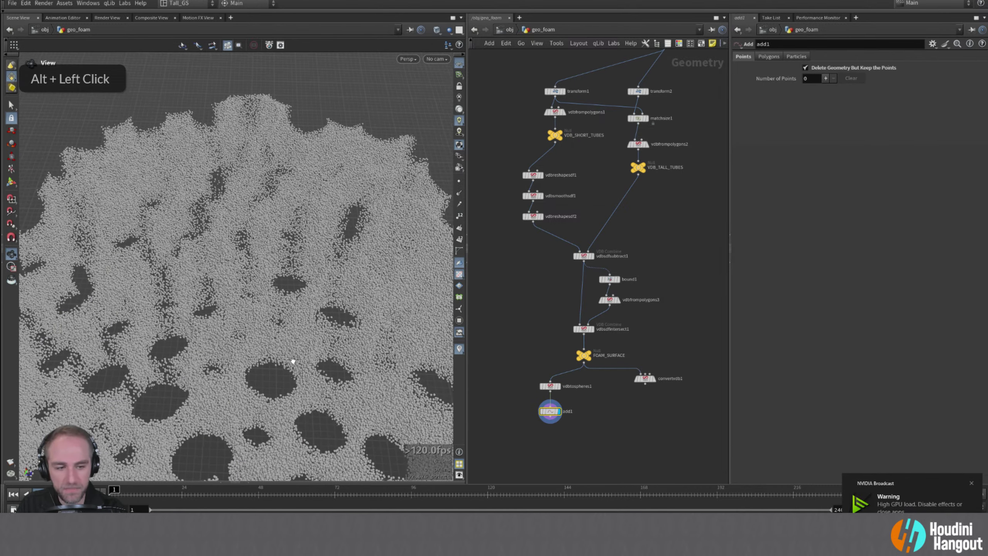
- Dismiss the NVIDIA Broadcast notification and mute Discord in the system volume mixer
{"action": "left_click", "coordinate": [972, 483]}
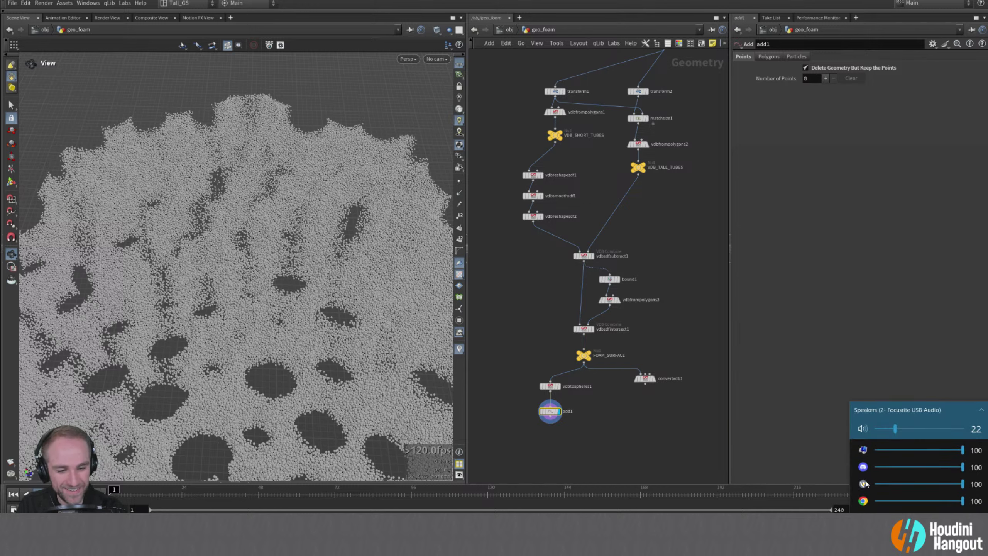
{"action": "left_click", "coordinate": [863, 467]}
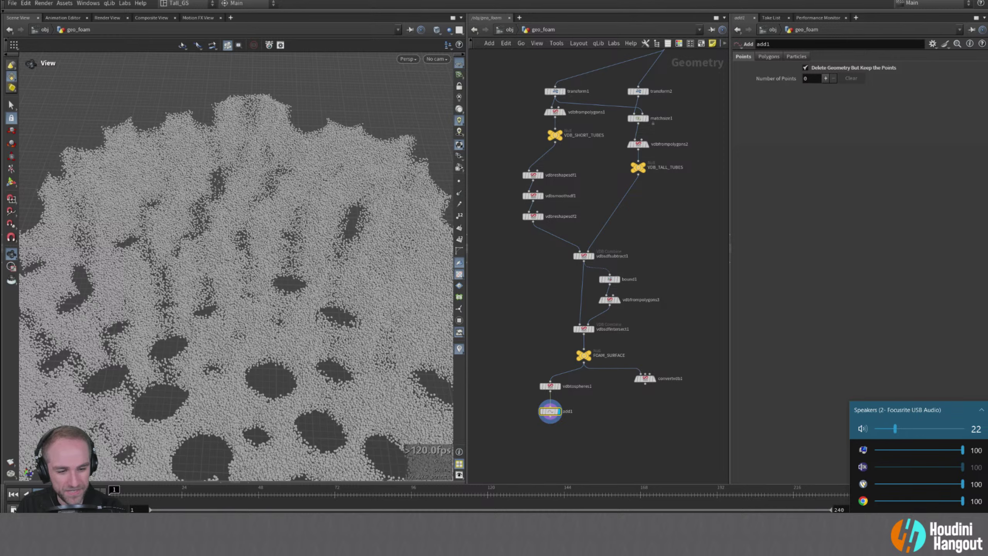
{"action": "key", "text": "Escape"}
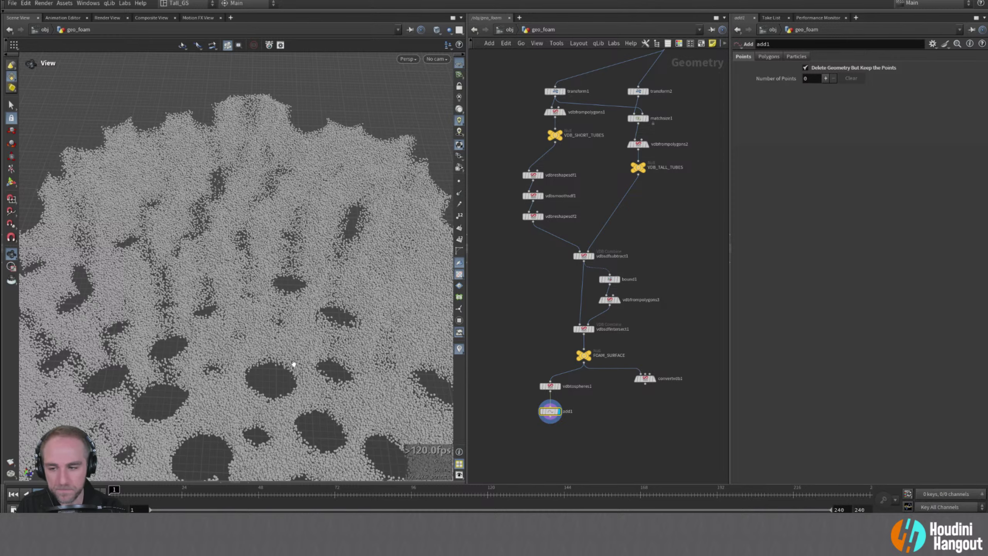
- Examine the add1 sphere points up close and from above, with the vdbtospheres1 parameters shown
{"action": "mouse_move", "coordinate": [288, 364]}
{"action": "left_mouse_down", "text": "alt"}
{"action": "mouse_move", "coordinate": [281, 342]}
{"action": "mouse_move", "coordinate": [277, 364]}
{"action": "mouse_move", "coordinate": [284, 349]}
{"action": "left_mouse_up", "text": "alt"}
{"action": "right_click_drag", "start_coordinate": [291, 341], "coordinate": [481, 298], "text": "alt"}
{"action": "left_click_drag", "start_coordinate": [417, 289], "coordinate": [325, 315], "text": "alt"}
{"action": "left_click", "coordinate": [550, 385]}
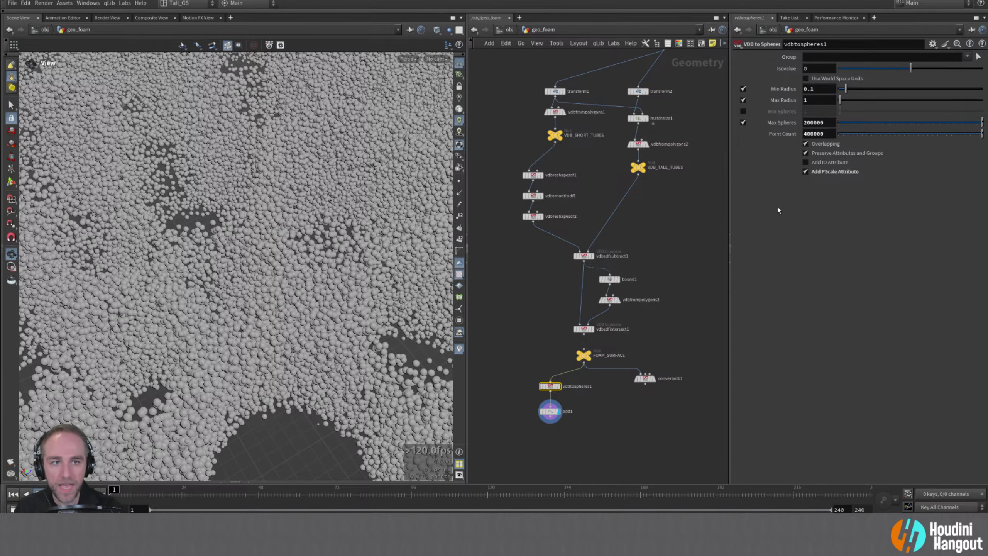
{"action": "right_click_drag", "start_coordinate": [329, 246], "coordinate": [148, 283]}
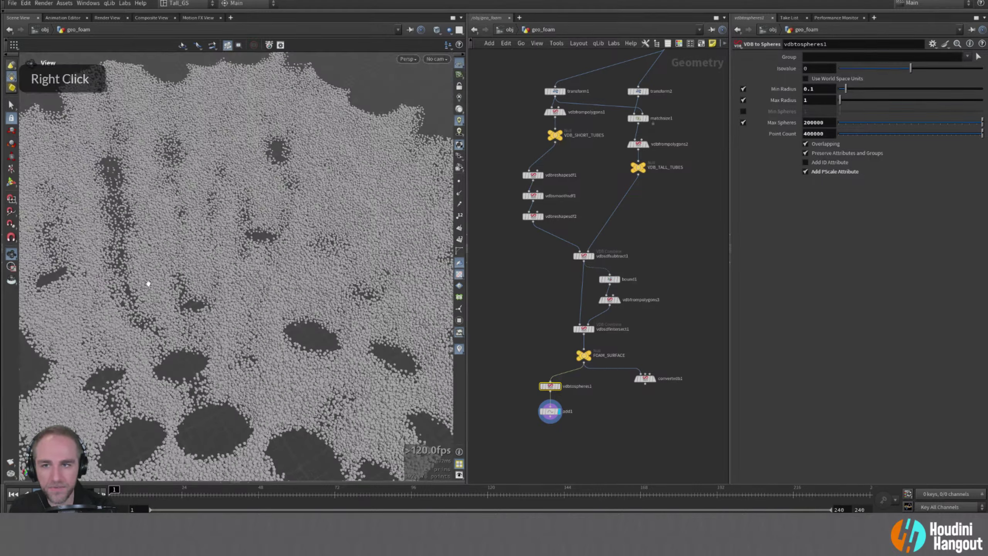
{"action": "right_click_drag", "start_coordinate": [307, 276], "coordinate": [223, 322]}
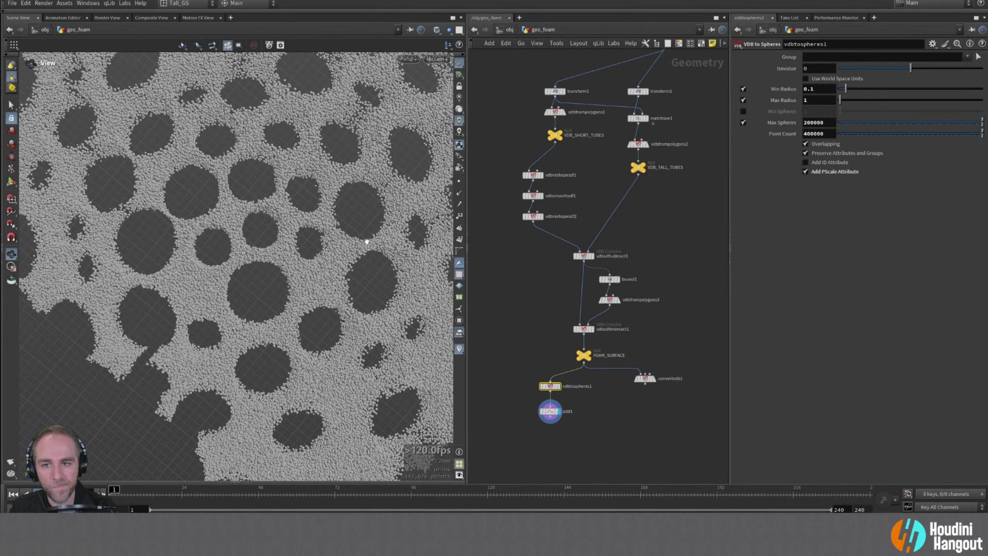
- On vdbtospheres1, reset Point Count to its default of 10000 and set Max Spheres to 1000
{"action": "left_click", "coordinate": [775, 123]}
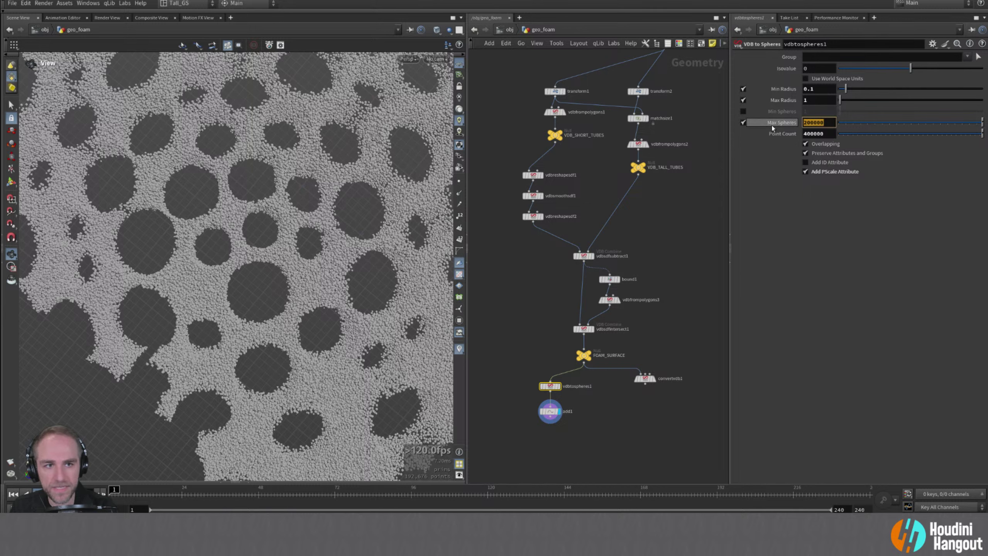
{"action": "middle_click", "coordinate": [782, 123], "text": "ctrl"}
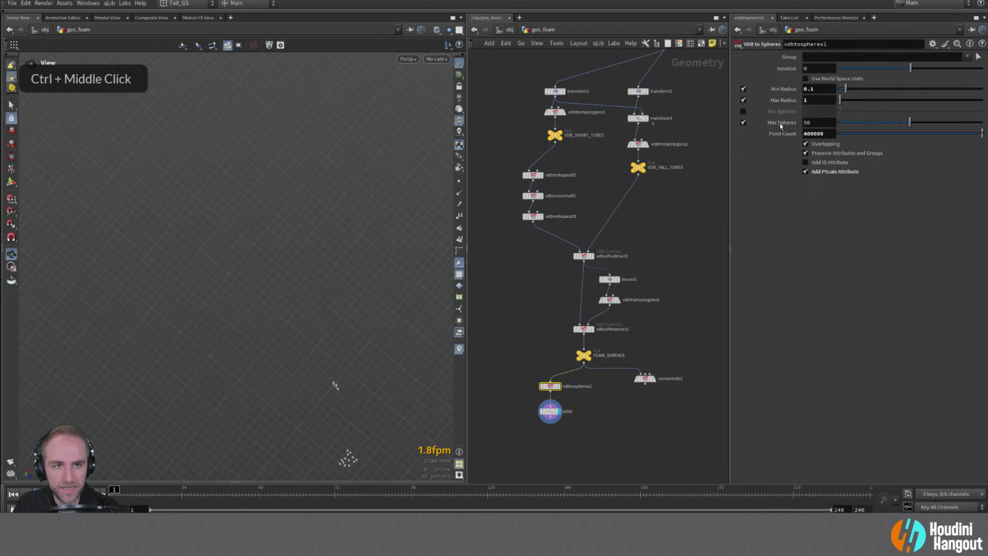
{"action": "middle_click", "coordinate": [784, 134], "text": "ctrl"}
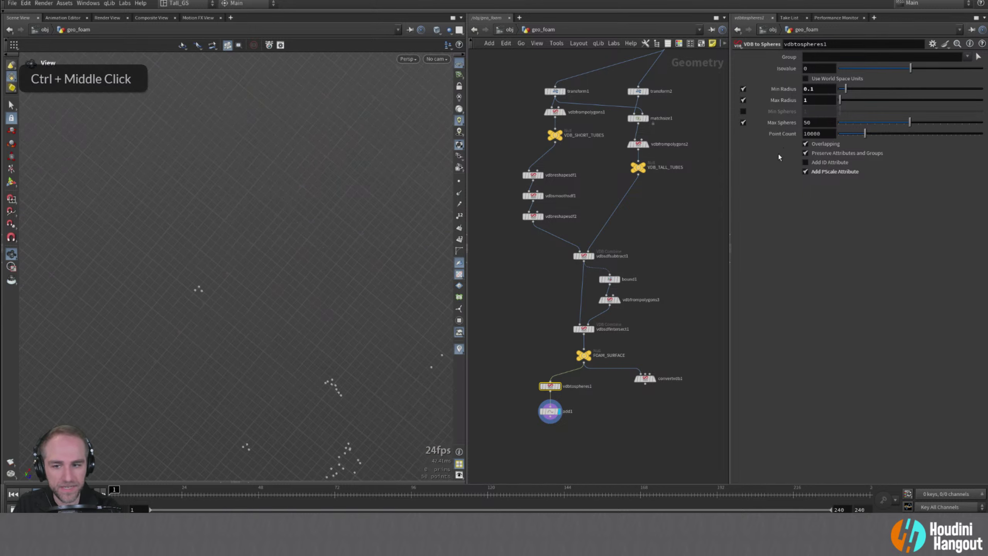
{"action": "left_click", "coordinate": [782, 123]}
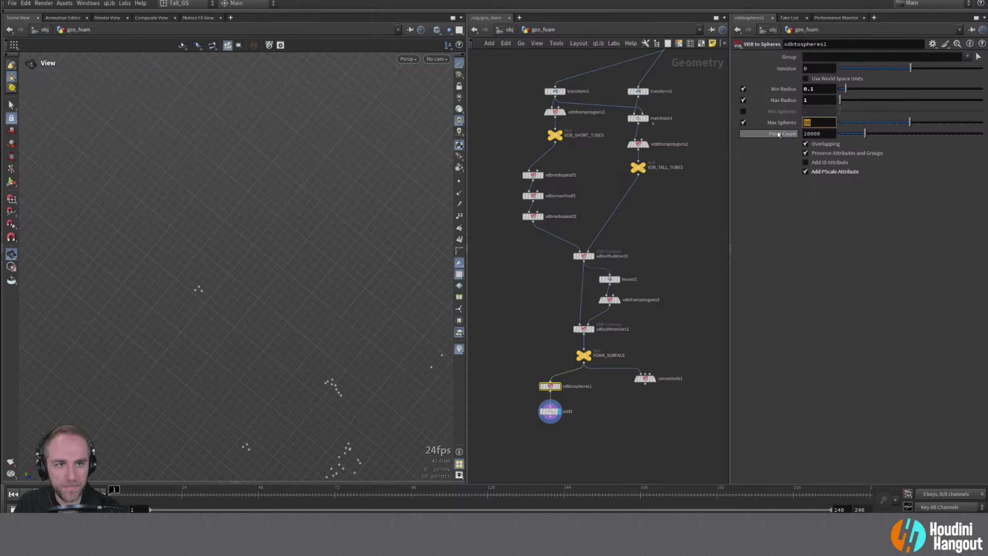
{"action": "type", "text": "1000"}
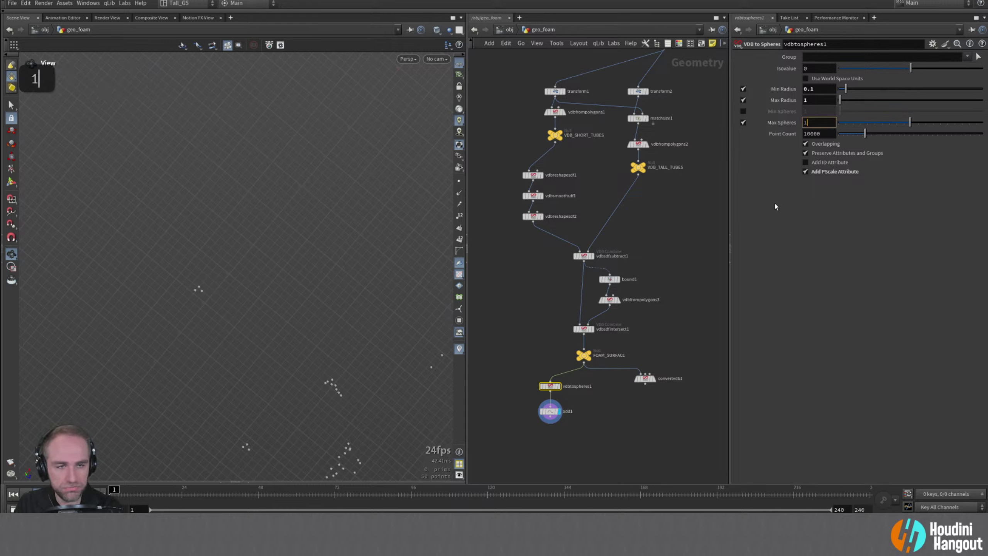
{"action": "key", "text": "Return"}
- Disable the Min Radius limit on vdbtospheres1 and raise Max Radius to 17.7
{"action": "left_click_drag", "start_coordinate": [328, 334], "coordinate": [310, 304], "text": "alt"}
{"action": "right_click_drag", "start_coordinate": [311, 304], "coordinate": [281, 311], "text": "alt"}
{"action": "left_click_drag", "start_coordinate": [280, 311], "coordinate": [344, 283], "text": "alt"}
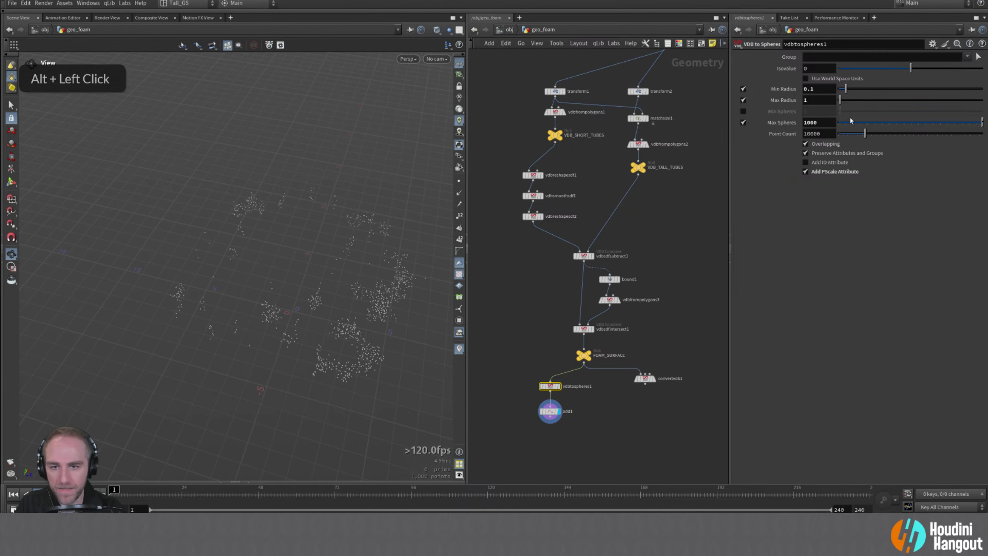
{"action": "left_click", "coordinate": [742, 89]}
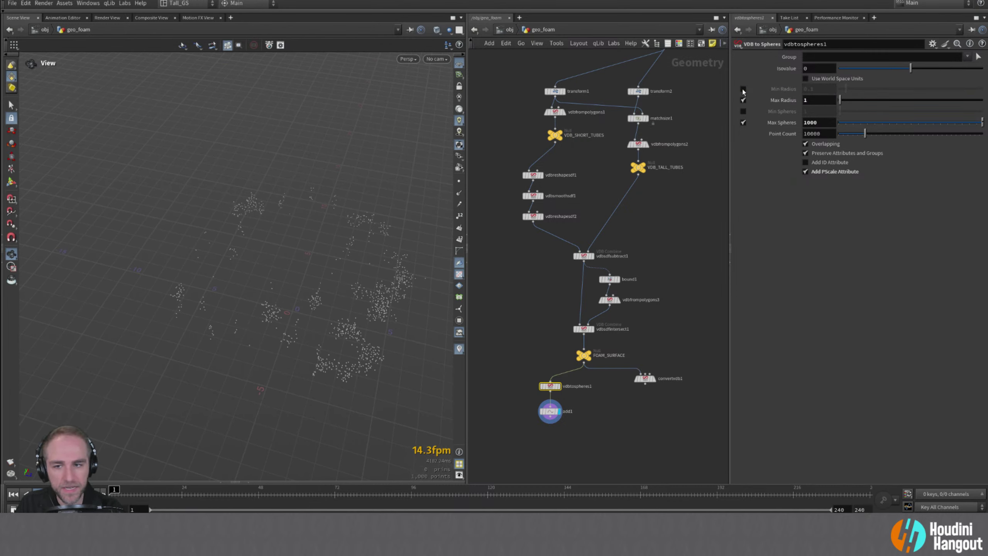
{"action": "left_click_drag", "start_coordinate": [842, 102], "coordinate": [864, 105]}
{"action": "right_click_drag", "start_coordinate": [404, 286], "coordinate": [390, 274], "text": "alt"}
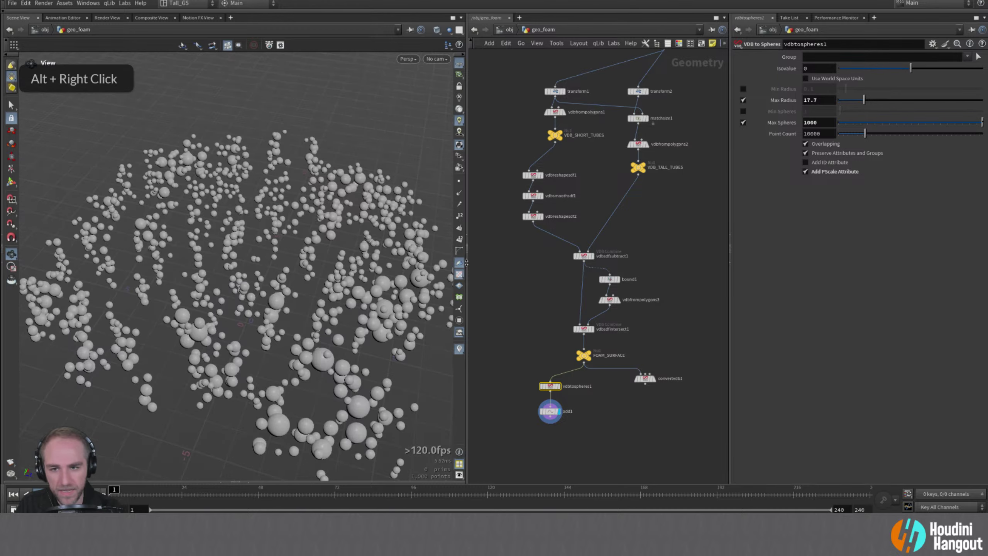
{"action": "left_click_drag", "start_coordinate": [389, 274], "coordinate": [482, 353], "text": "alt"}
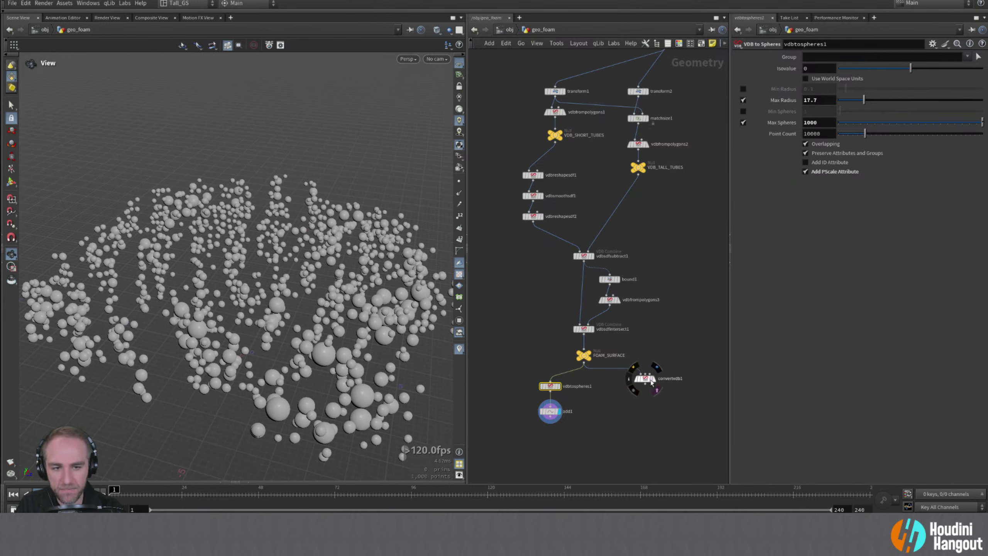
- Overlay convertvdb1 as a template wireframe and examine how the spheres fill the foam volume between the tubes
{"action": "left_click", "coordinate": [639, 379]}
{"action": "mouse_move", "coordinate": [296, 319]}
{"action": "left_mouse_down", "text": "alt"}
{"action": "mouse_move", "coordinate": [340, 402]}
{"action": "mouse_move", "coordinate": [392, 322]}
{"action": "mouse_move", "coordinate": [295, 313]}
{"action": "left_mouse_up", "text": "alt"}
{"action": "scroll", "coordinate": [258, 337], "scroll_direction": "up", "scroll_amount": 3}
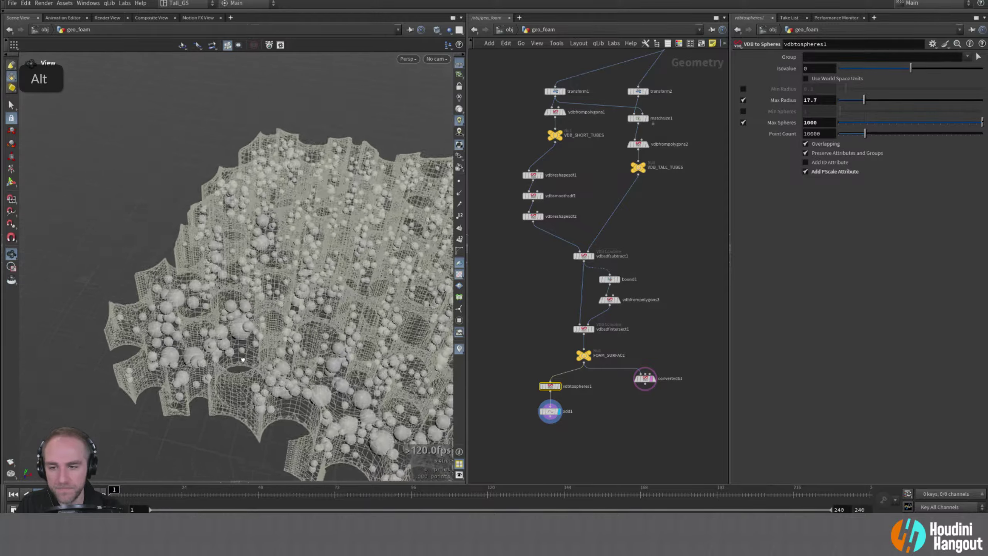
{"action": "right_click_drag", "start_coordinate": [259, 335], "coordinate": [262, 331], "text": "alt"}
{"action": "left_click_drag", "start_coordinate": [262, 331], "coordinate": [249, 298], "text": "alt"}
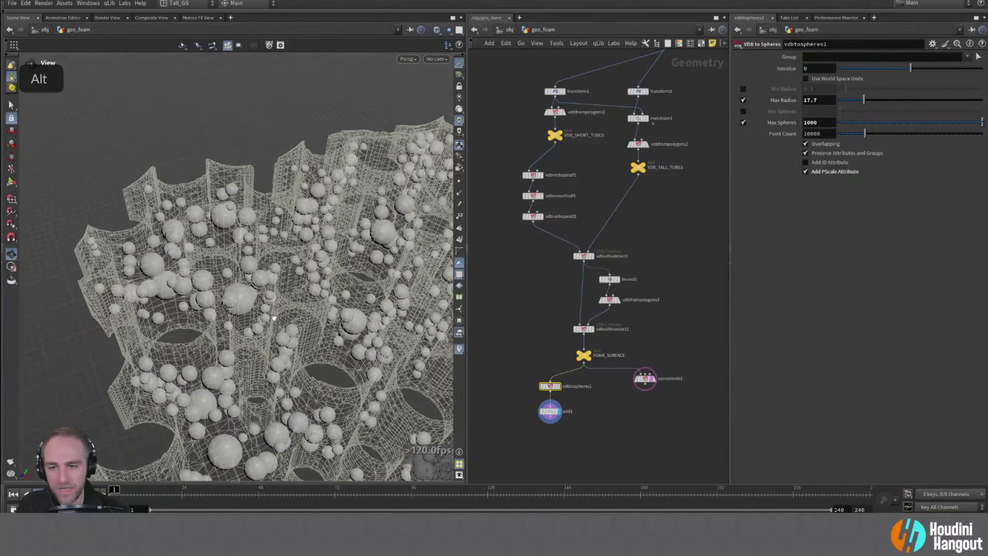
{"action": "middle_click_drag", "start_coordinate": [249, 297], "coordinate": [272, 297], "text": "alt"}
{"action": "right_click_drag", "start_coordinate": [281, 297], "coordinate": [306, 296], "text": "alt"}
{"action": "left_click_drag", "start_coordinate": [306, 296], "coordinate": [194, 252], "text": "alt"}
- Raise Max Radius on vdbtospheres1 to 20.9 and inspect the larger spheres inside the wireframe
{"action": "mouse_move", "coordinate": [863, 102]}
{"action": "left_mouse_down"}
{"action": "mouse_move", "coordinate": [939, 100]}
{"action": "mouse_move", "coordinate": [838, 105]}
{"action": "mouse_move", "coordinate": [886, 101]}
{"action": "mouse_move", "coordinate": [869, 101]}
{"action": "left_mouse_up"}
{"action": "left_click_drag", "start_coordinate": [291, 248], "coordinate": [272, 234], "text": "alt"}
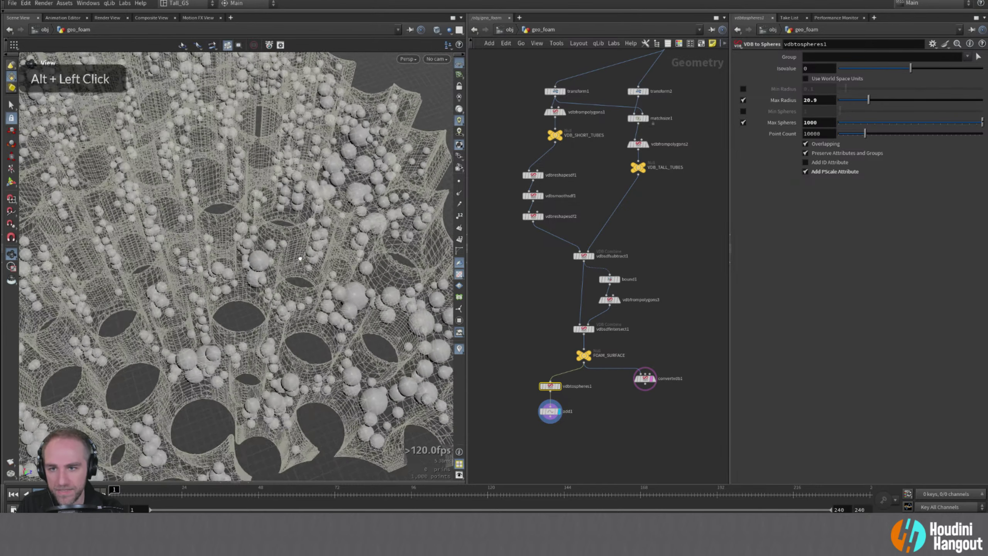
{"action": "middle_click_drag", "start_coordinate": [273, 233], "coordinate": [232, 202], "text": "alt"}
{"action": "left_click_drag", "start_coordinate": [232, 202], "coordinate": [295, 252], "text": "alt"}
{"action": "middle_click_drag", "start_coordinate": [296, 253], "coordinate": [313, 268], "text": "alt"}
{"action": "left_click_drag", "start_coordinate": [314, 268], "coordinate": [303, 288], "text": "alt"}
{"action": "right_click_drag", "start_coordinate": [303, 288], "coordinate": [300, 304], "text": "alt"}
{"action": "left_click_drag", "start_coordinate": [300, 304], "coordinate": [305, 312], "text": "alt"}
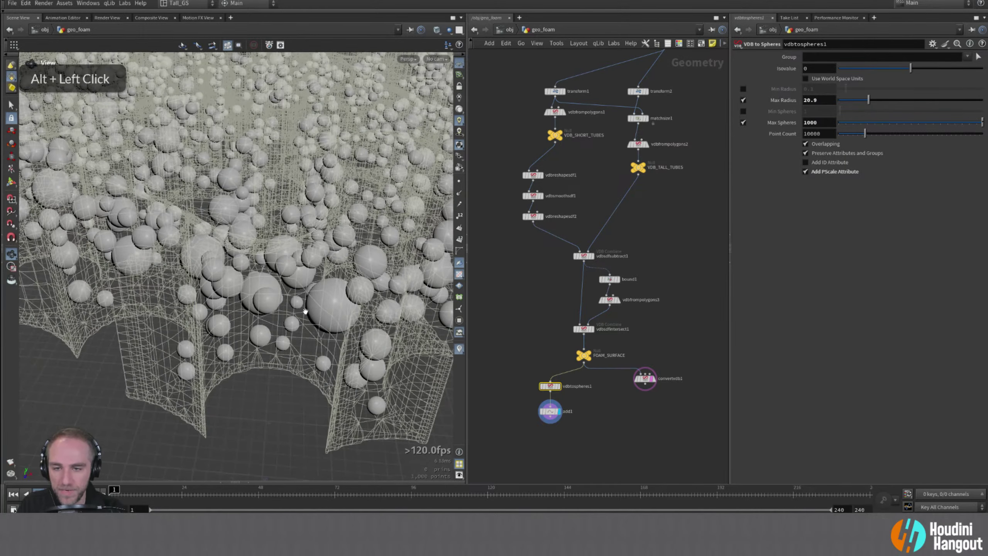
- Increase Point Count on vdbtospheres1 to 50000 and check the sphere distribution from the side and above
{"action": "left_click_drag", "start_coordinate": [865, 134], "coordinate": [983, 135]}
{"action": "left_click_drag", "start_coordinate": [272, 253], "coordinate": [241, 280], "text": "alt"}
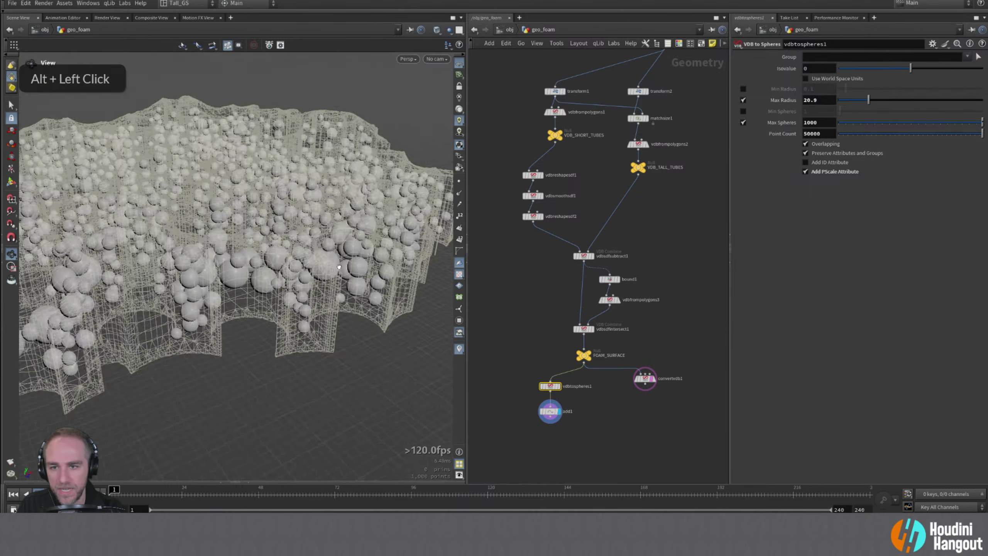
{"action": "right_click_drag", "start_coordinate": [241, 280], "coordinate": [217, 319], "text": "alt"}
{"action": "left_click_drag", "start_coordinate": [217, 320], "coordinate": [199, 333], "text": "alt"}
{"action": "right_click_drag", "start_coordinate": [199, 333], "coordinate": [210, 296], "text": "alt"}
{"action": "left_click_drag", "start_coordinate": [210, 296], "coordinate": [234, 280], "text": "alt"}
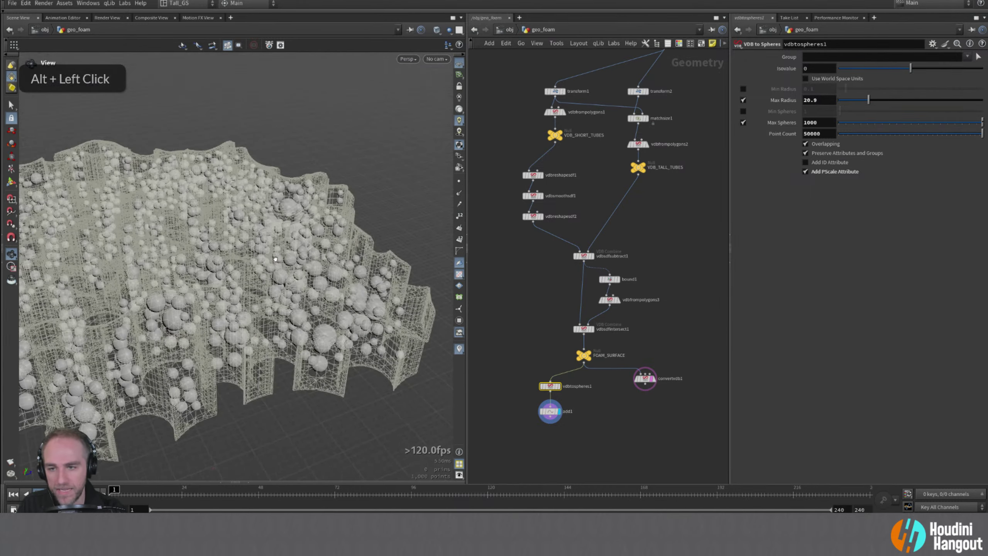
- Raise Max Radius on vdbtospheres1 to 29.8 and review the spheres inside the wireframe
{"action": "mouse_move", "coordinate": [875, 102]}
{"action": "left_mouse_down"}
{"action": "mouse_move", "coordinate": [973, 101]}
{"action": "mouse_move", "coordinate": [855, 107]}
{"action": "mouse_move", "coordinate": [882, 108]}
{"action": "left_mouse_up"}
{"action": "left_click_drag", "start_coordinate": [260, 284], "coordinate": [311, 327], "text": "alt"}
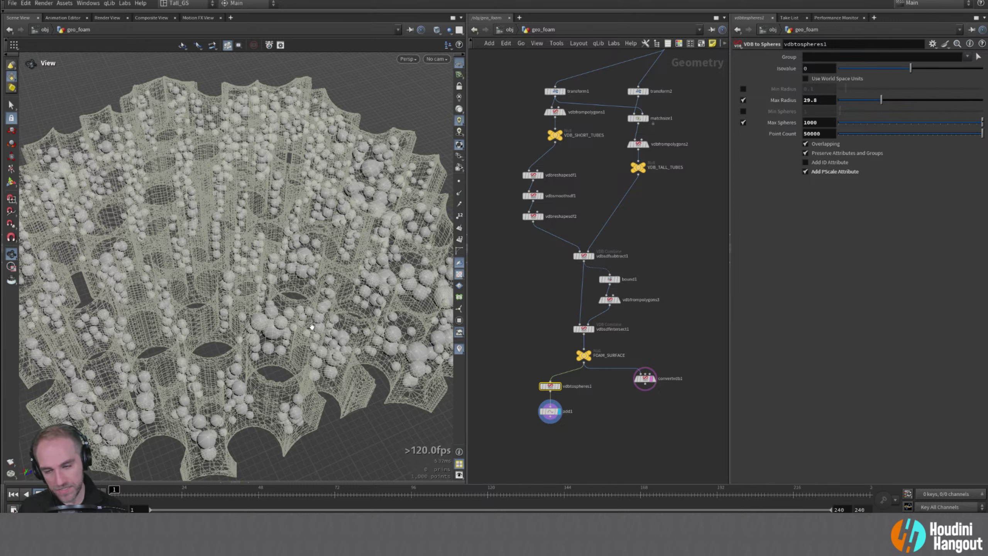
{"action": "right_click_drag", "start_coordinate": [299, 327], "coordinate": [295, 323], "text": "alt"}
{"action": "left_click_drag", "start_coordinate": [296, 324], "coordinate": [291, 305], "text": "alt"}
- Display the FOAM_SURFACE node and examine the perforated foam volume from above
{"action": "double_click", "coordinate": [584, 355]}
{"action": "right_click_drag", "start_coordinate": [291, 304], "coordinate": [326, 320], "text": "alt"}
{"action": "left_click_drag", "start_coordinate": [326, 320], "coordinate": [293, 331], "text": "alt"}
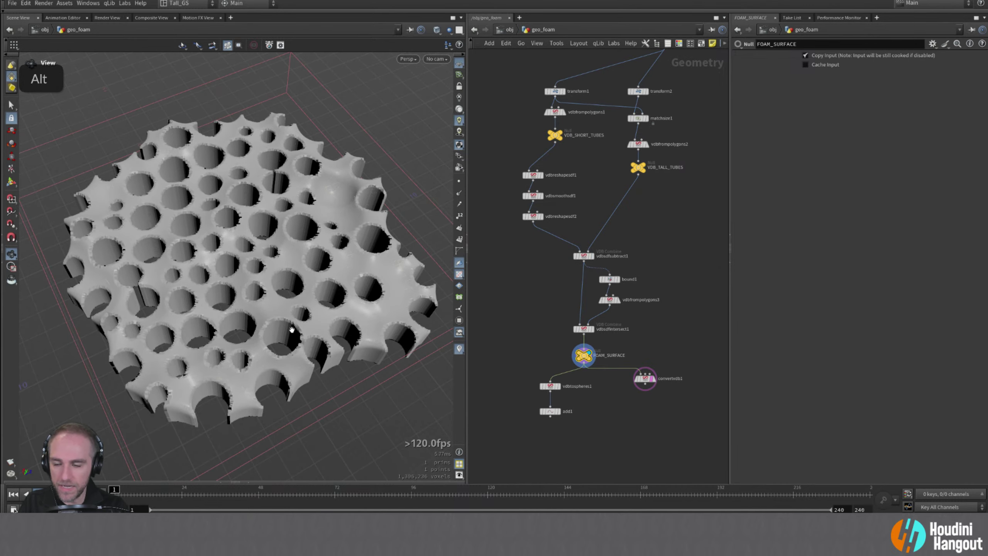
{"action": "left_click_drag", "start_coordinate": [145, 285], "coordinate": [162, 276], "text": "alt"}
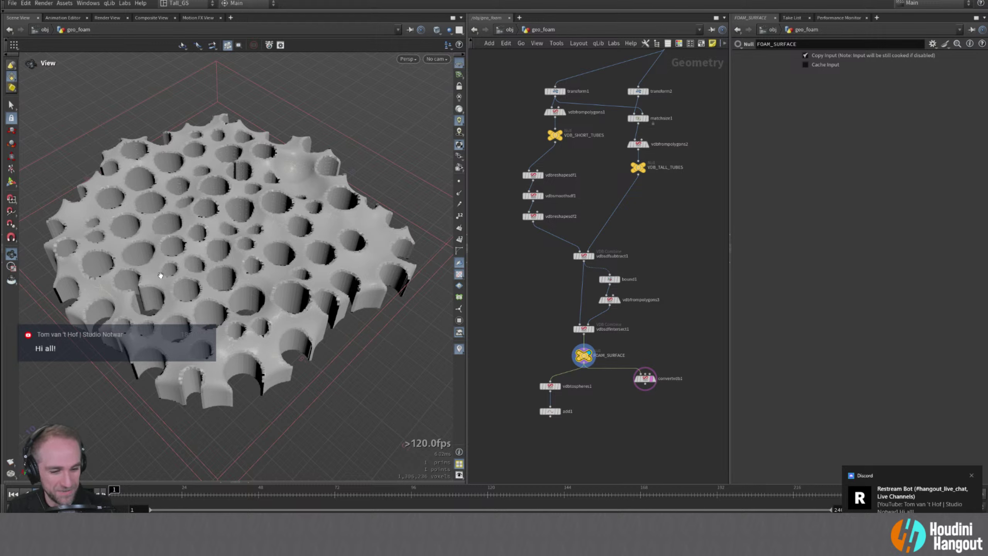
- Open the Windows action center to check notifications and close it again
{"action": "key", "text": "super+a"}
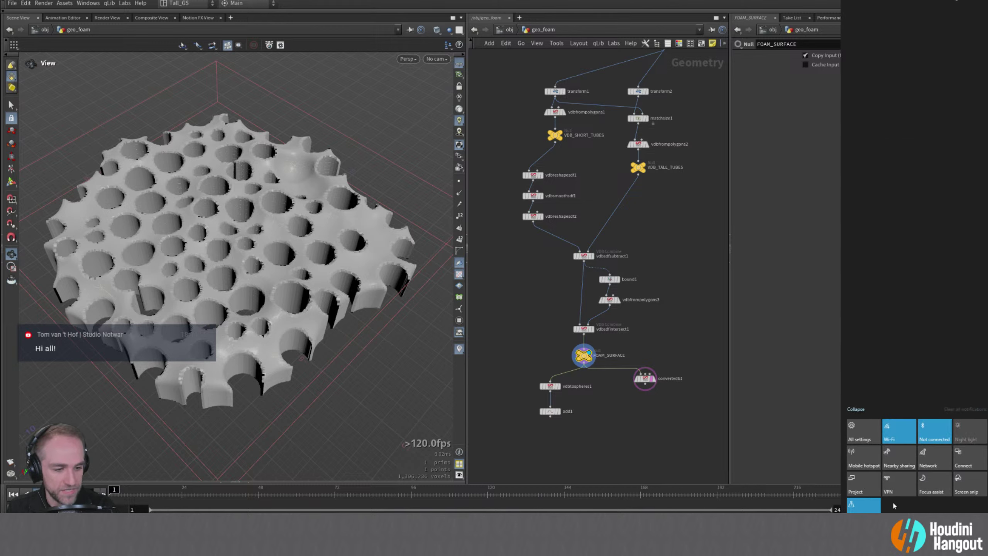
{"action": "left_click", "coordinate": [789, 377]}
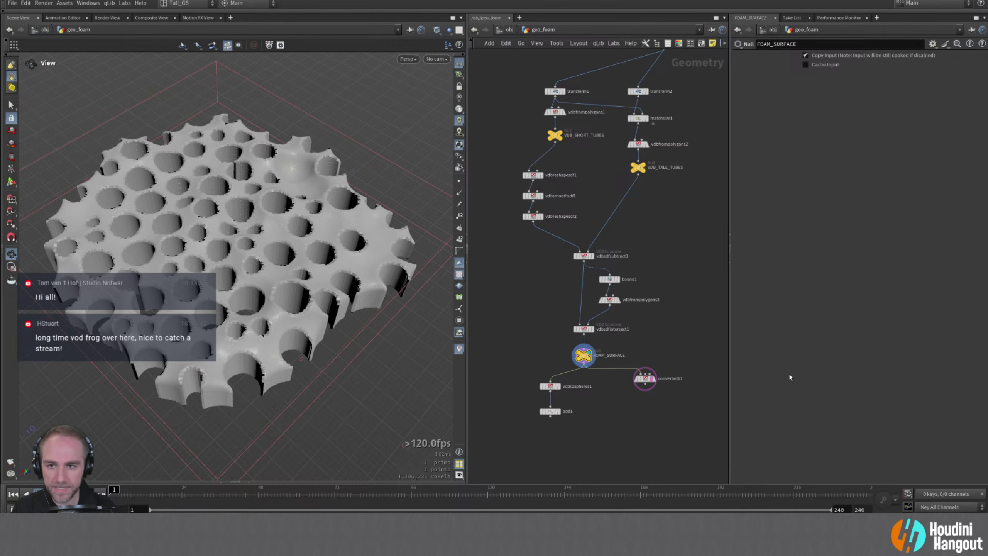
- Display convertvdb1 and examine the polygon foam mesh and its tube openings from several angles and distances
{"action": "double_click", "coordinate": [644, 378]}
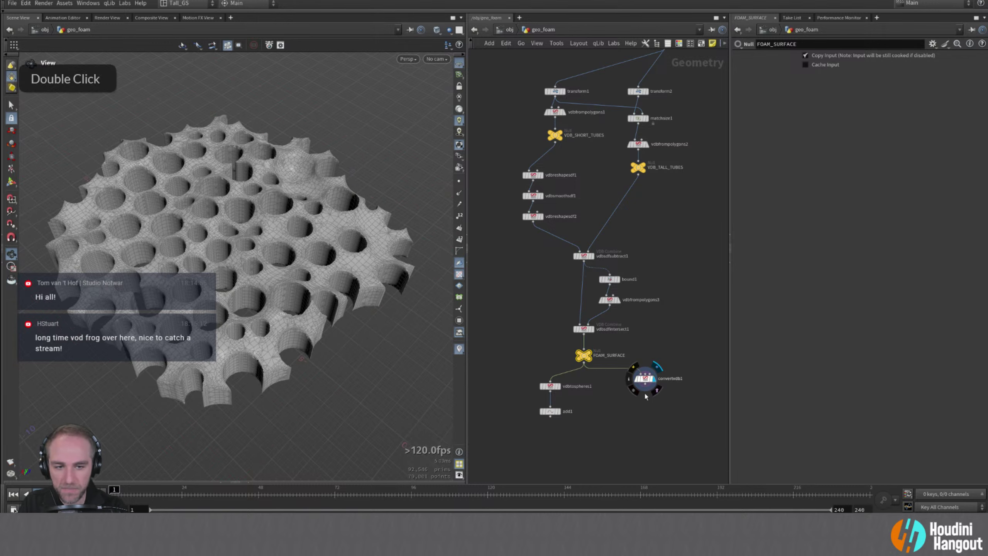
{"action": "left_click_drag", "start_coordinate": [250, 293], "coordinate": [234, 242], "text": "alt"}
{"action": "right_click_drag", "start_coordinate": [233, 241], "coordinate": [302, 294], "text": "alt"}
{"action": "left_click_drag", "start_coordinate": [302, 293], "coordinate": [283, 261], "text": "alt"}
{"action": "right_click_drag", "start_coordinate": [283, 261], "coordinate": [269, 298], "text": "alt"}
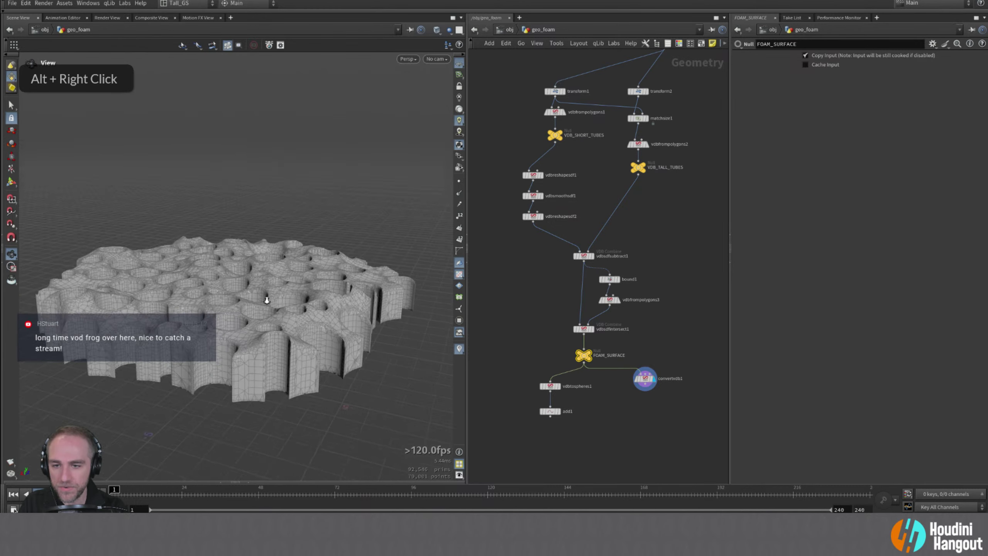
{"action": "left_click_drag", "start_coordinate": [270, 297], "coordinate": [220, 257], "text": "alt"}
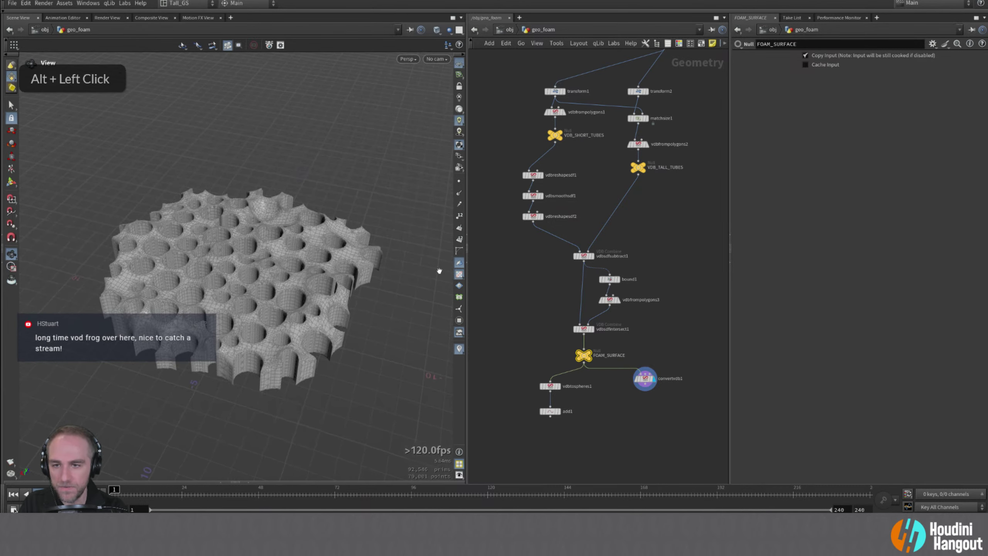
{"action": "right_click_drag", "start_coordinate": [261, 316], "coordinate": [379, 294], "text": "alt"}
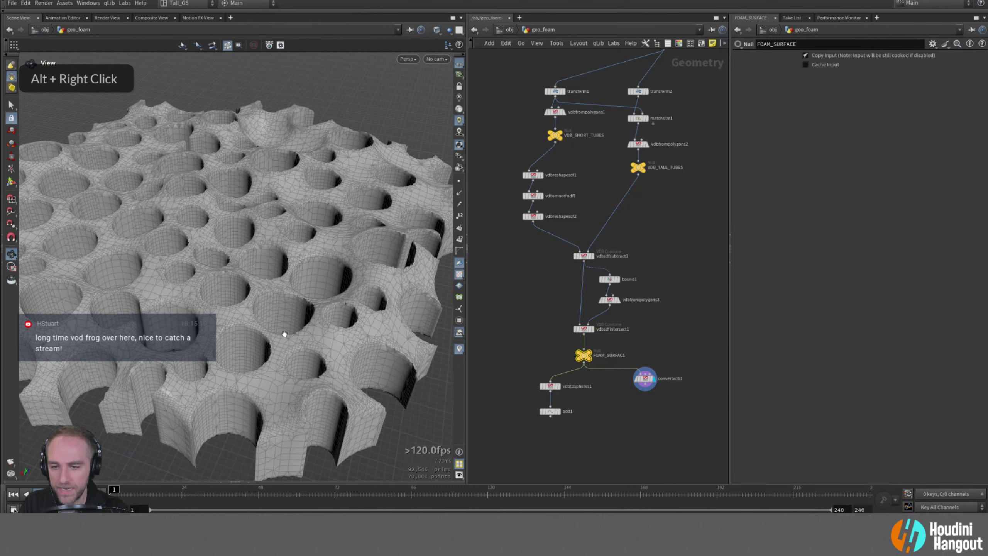
{"action": "right_click_drag", "start_coordinate": [249, 333], "coordinate": [286, 310], "text": "alt"}
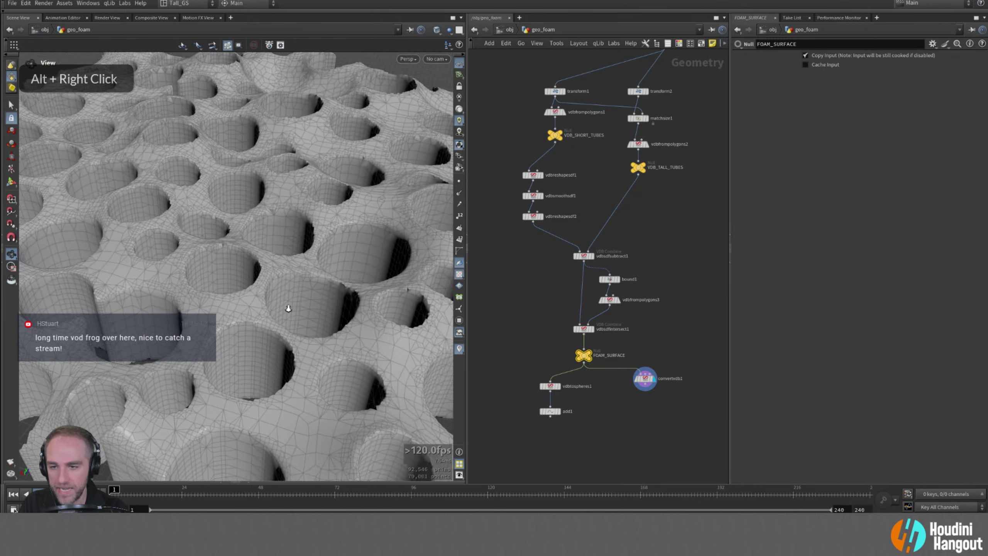
{"action": "left_click_drag", "start_coordinate": [286, 309], "coordinate": [302, 287], "text": "alt"}
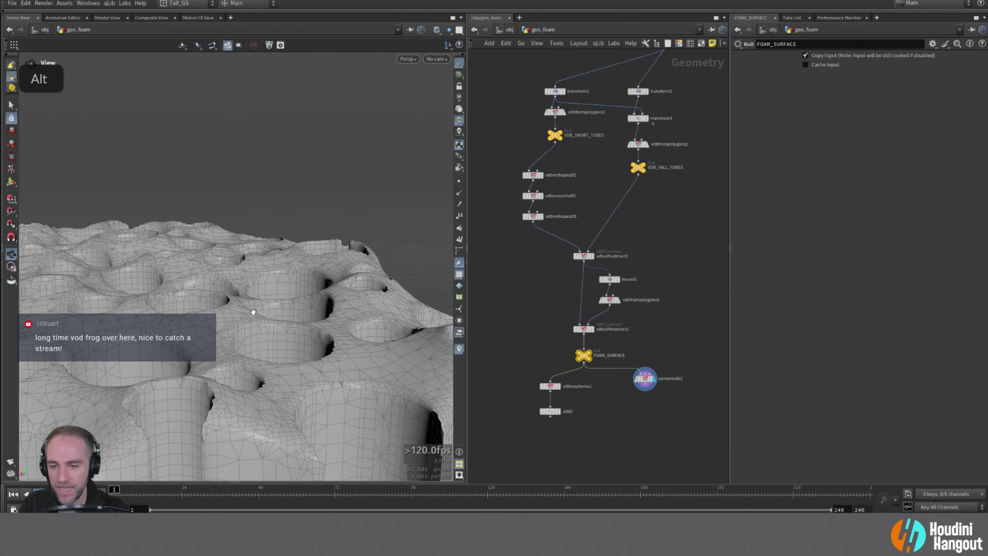
{"action": "left_click_drag", "start_coordinate": [253, 311], "coordinate": [185, 344], "text": "alt"}
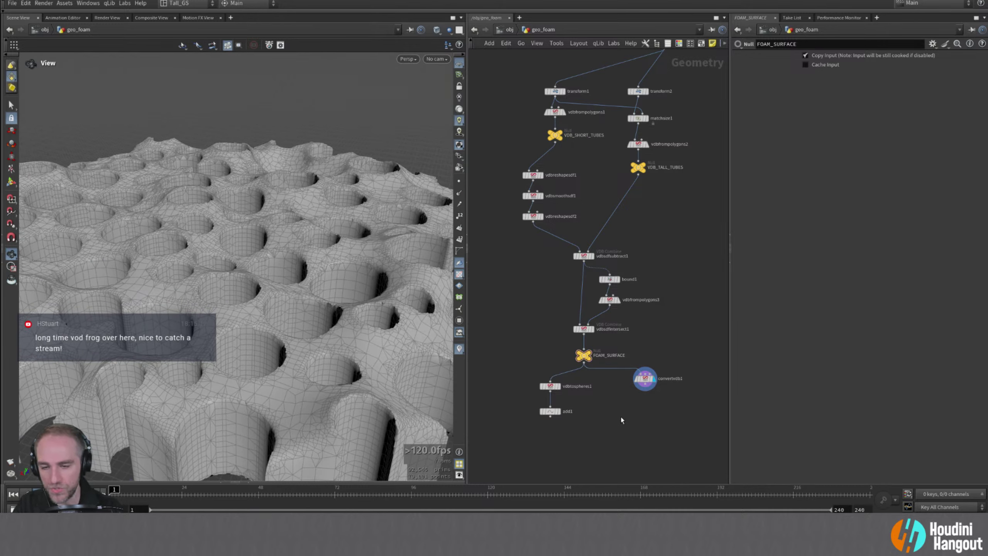
- Check the point normals of the convertvdb1 mesh and its geometry attributes in the node info
{"action": "left_click", "coordinate": [459, 193]}
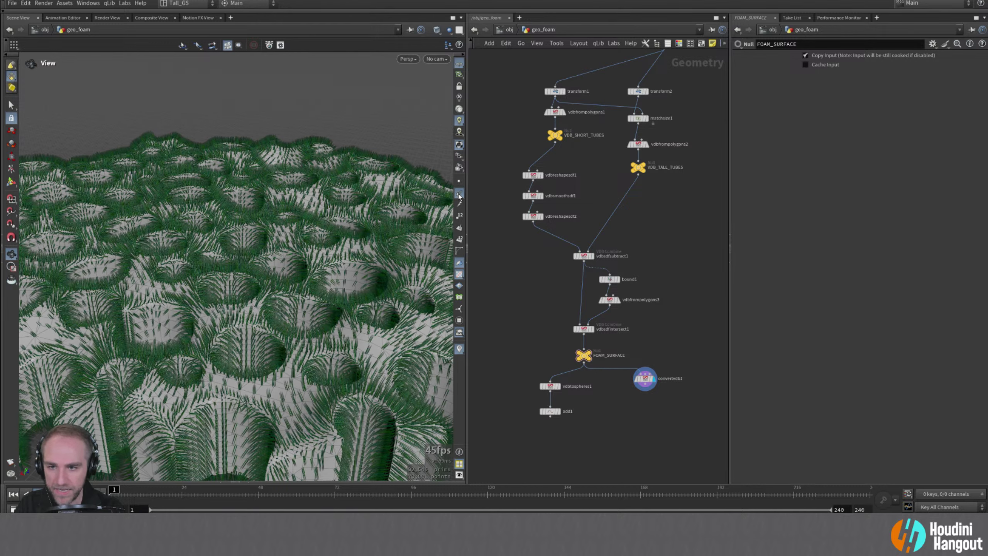
{"action": "left_click", "coordinate": [459, 193]}
{"action": "middle_click", "coordinate": [646, 379]}
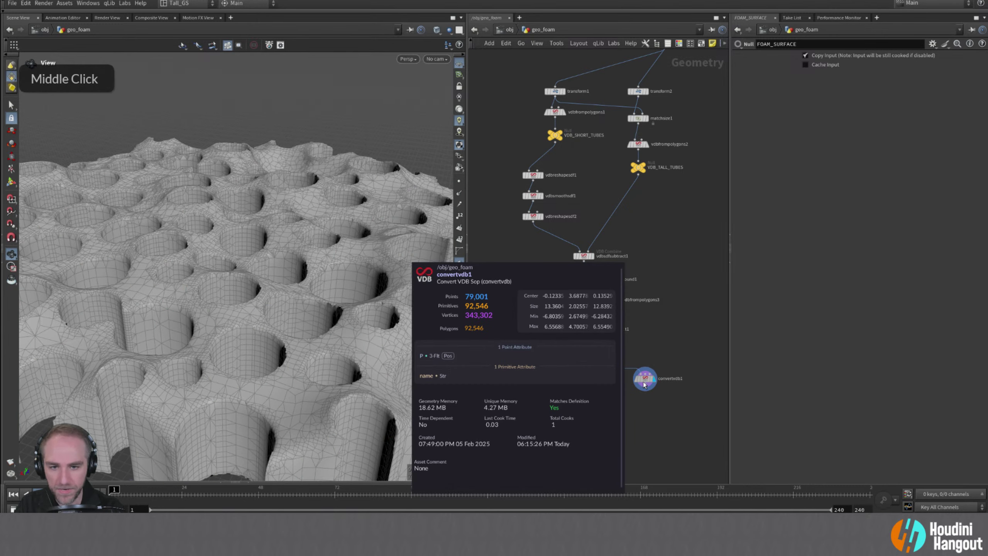
- Add a Normal node below convertvdb1, set it to add normals to Points, and display it
{"action": "key", "text": "Tab"}
{"action": "type", "text": "no"}
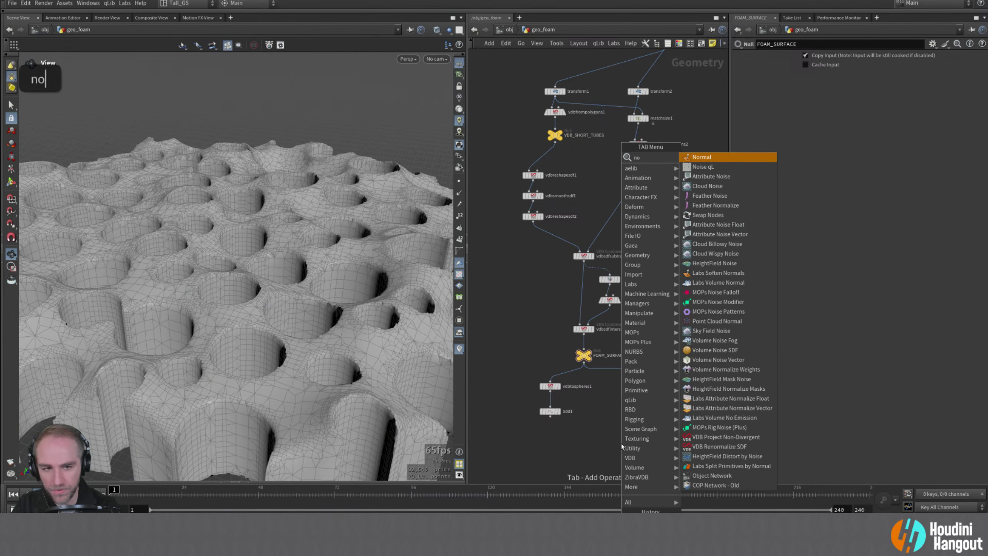
{"action": "key", "text": "Return"}
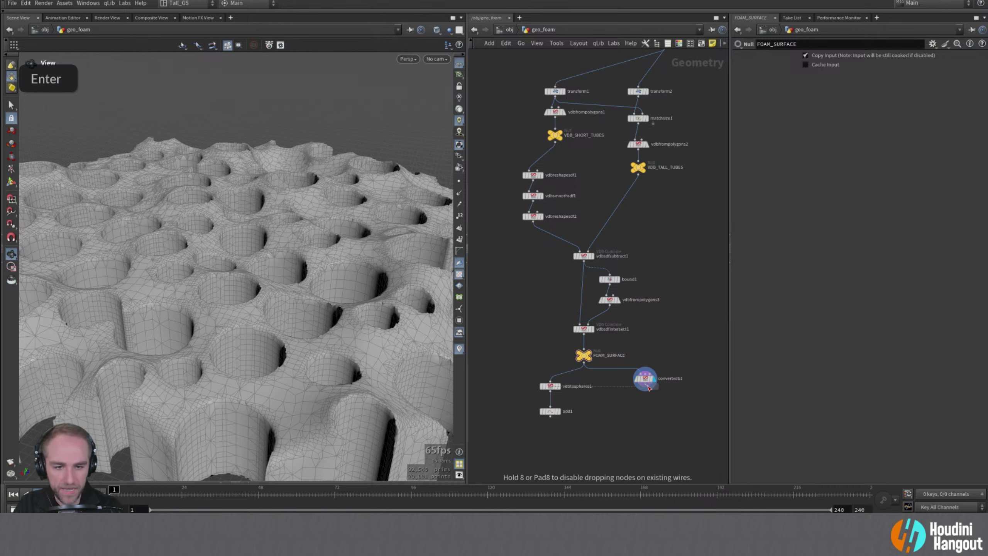
{"action": "left_click", "coordinate": [656, 404]}
{"action": "left_click", "coordinate": [824, 114]}
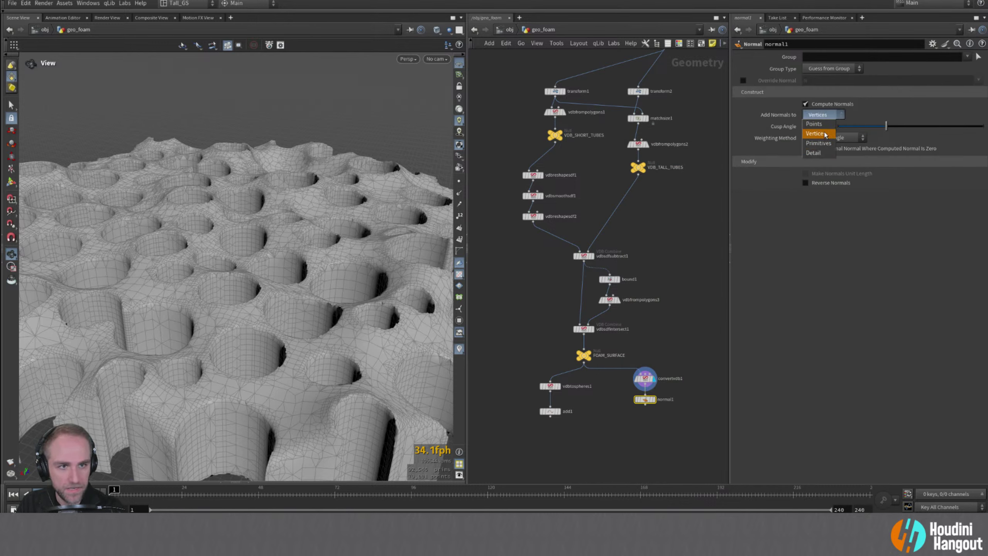
{"action": "left_click", "coordinate": [819, 114]}
{"action": "middle_click_drag", "start_coordinate": [632, 436], "coordinate": [680, 344], "text": "alt"}
{"action": "right_click_drag", "start_coordinate": [679, 344], "coordinate": [604, 420], "text": "alt"}
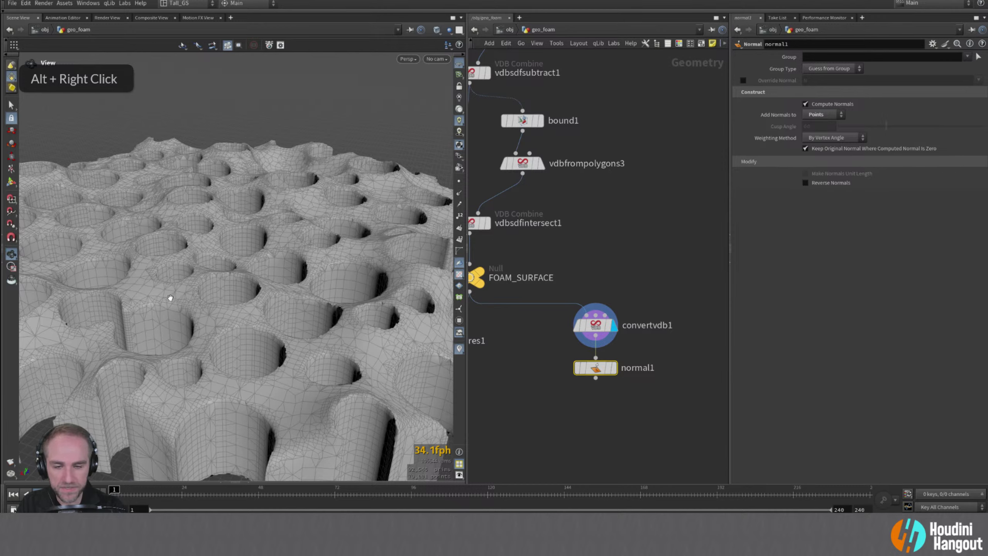
{"action": "right_click_drag", "start_coordinate": [170, 298], "coordinate": [205, 287], "text": "alt"}
{"action": "left_click_drag", "start_coordinate": [206, 287], "coordinate": [326, 348], "text": "alt"}
{"action": "double_click", "coordinate": [619, 372]}
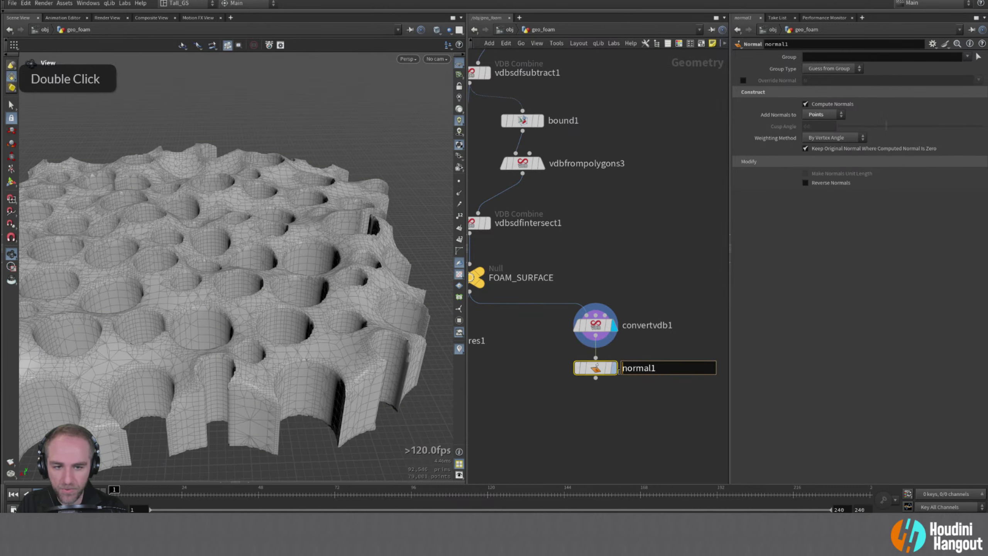
{"action": "left_click", "coordinate": [614, 368]}
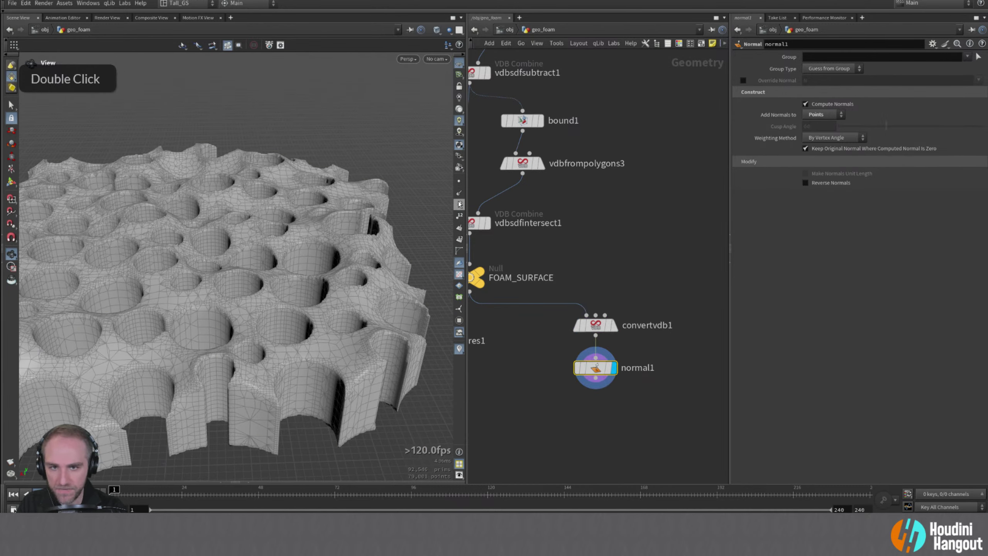
- Show the point normals and compare the foam openings with the normal1 node bypassed and enabled
{"action": "left_click", "coordinate": [459, 203]}
{"action": "left_click_drag", "start_coordinate": [311, 253], "coordinate": [319, 272], "text": "alt"}
{"action": "right_click_drag", "start_coordinate": [319, 272], "coordinate": [296, 296], "text": "alt"}
{"action": "left_click_drag", "start_coordinate": [296, 296], "coordinate": [311, 304], "text": "alt"}
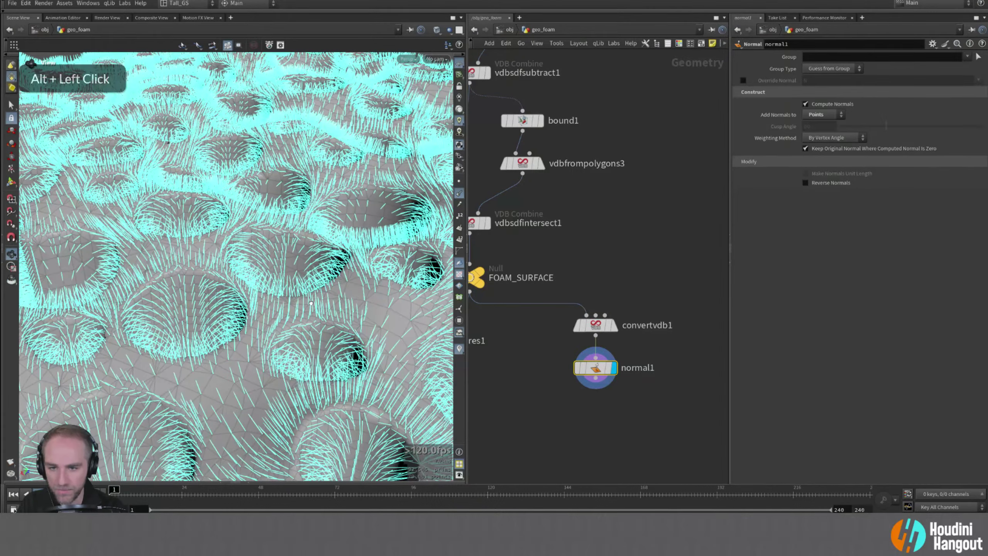
{"action": "left_click", "coordinate": [575, 347]}
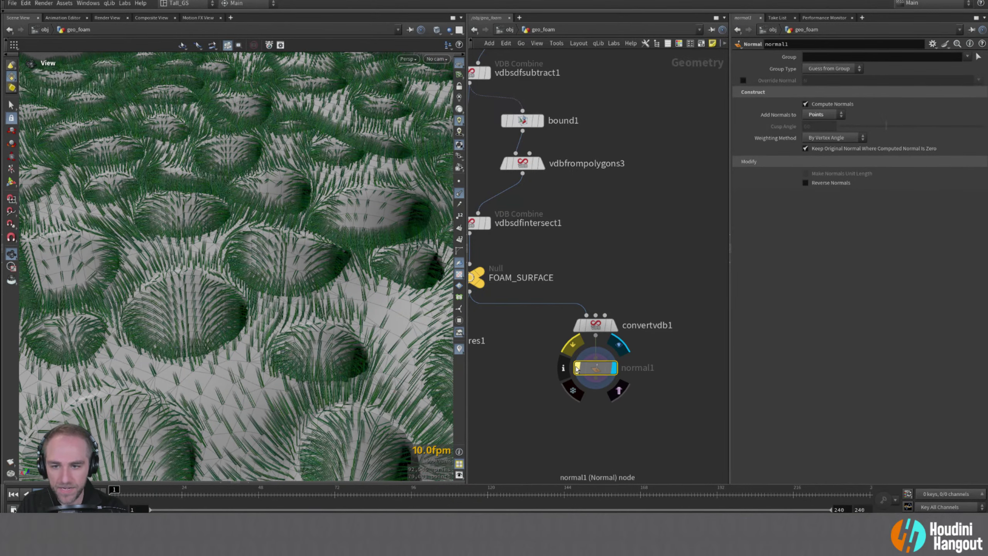
{"action": "right_click_drag", "start_coordinate": [355, 321], "coordinate": [436, 302], "text": "alt"}
{"action": "left_click_drag", "start_coordinate": [436, 302], "coordinate": [393, 342], "text": "alt"}
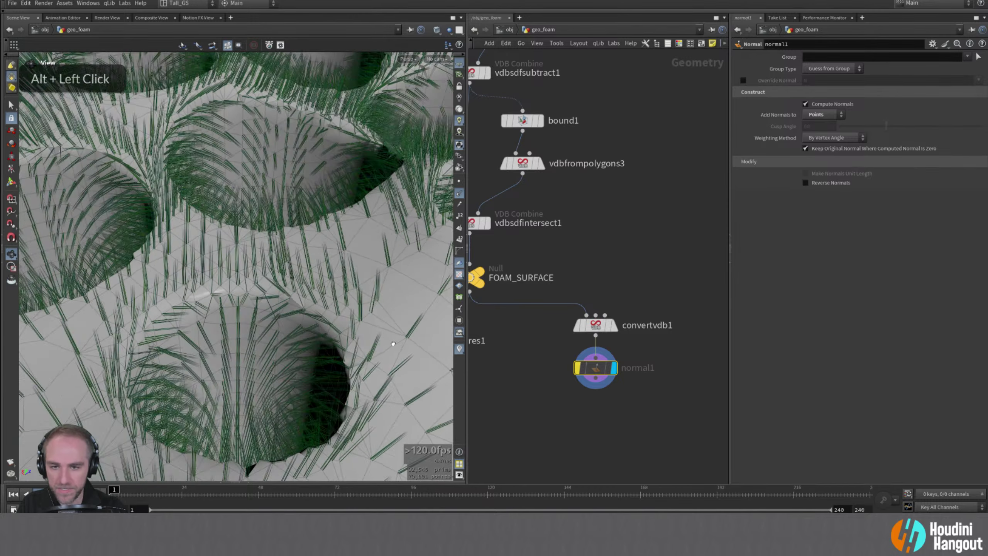
{"action": "right_click_drag", "start_coordinate": [393, 342], "coordinate": [428, 296], "text": "alt"}
{"action": "left_click", "coordinate": [577, 368]}
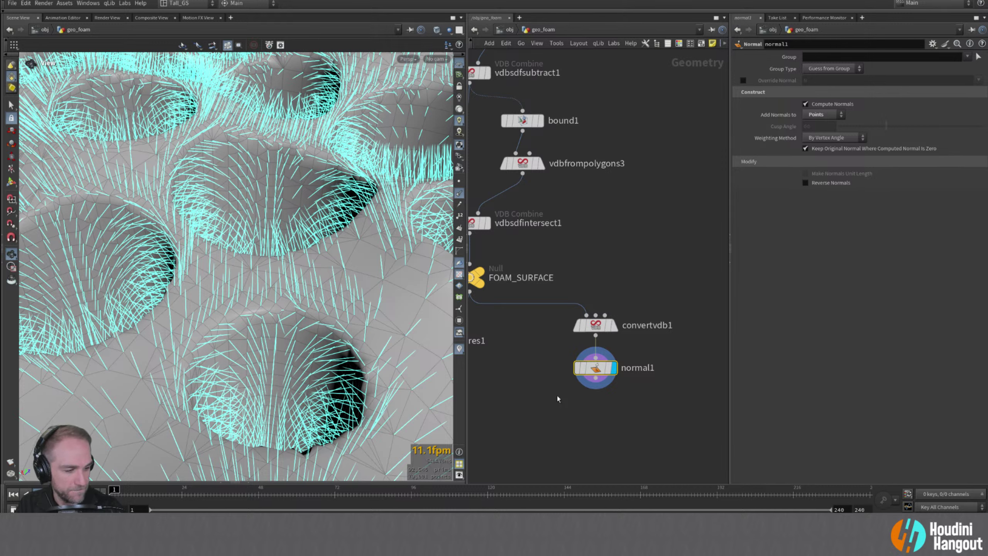
- Examine the direction of the point normals across the foam's surface and outer walls from several angles
{"action": "right_click_drag", "start_coordinate": [413, 382], "coordinate": [218, 281], "text": "alt"}
{"action": "left_click_drag", "start_coordinate": [218, 281], "coordinate": [307, 278], "text": "alt"}
{"action": "right_click_drag", "start_coordinate": [302, 272], "coordinate": [303, 252], "text": "alt"}
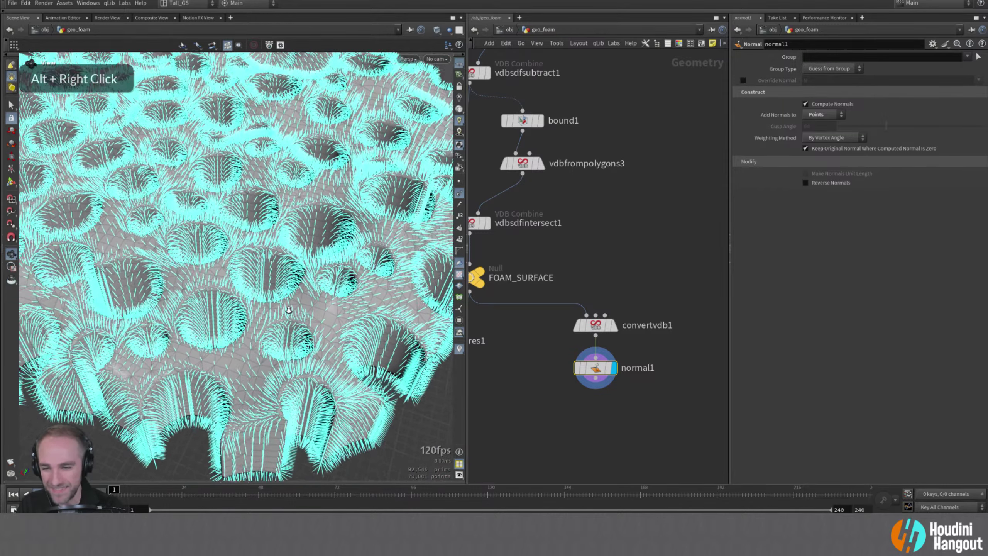
{"action": "left_click_drag", "start_coordinate": [303, 252], "coordinate": [292, 283], "text": "alt"}
{"action": "right_click_drag", "start_coordinate": [300, 306], "coordinate": [295, 288], "text": "alt"}
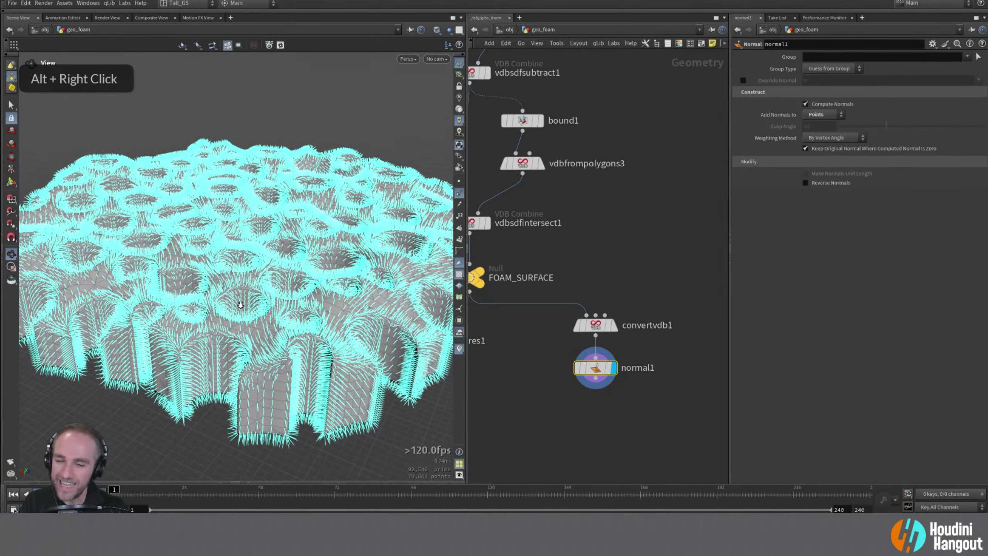
{"action": "left_click_drag", "start_coordinate": [295, 288], "coordinate": [316, 352], "text": "alt"}
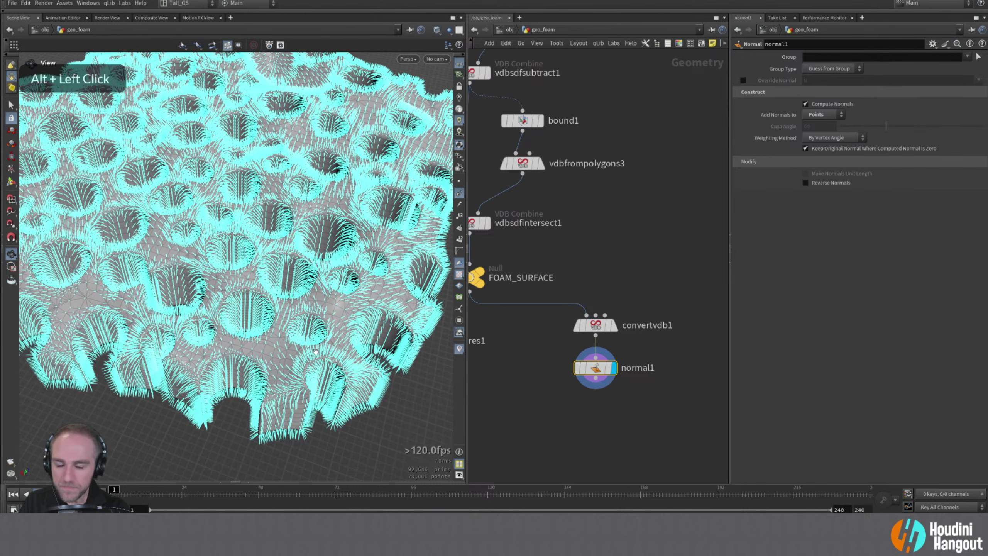
- Add a Mask by Feature node to the geo_foam network
{"action": "left_click", "coordinate": [565, 424]}
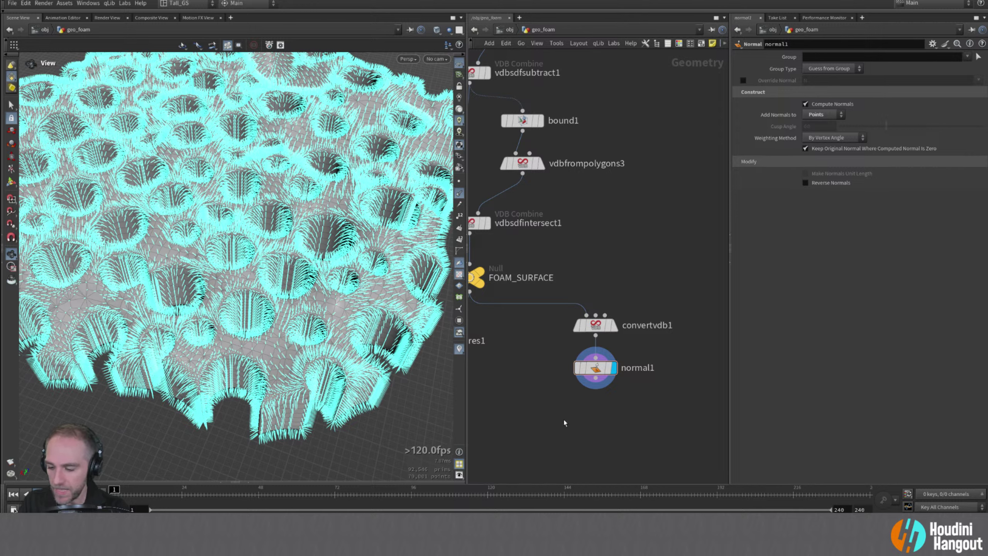
{"action": "key", "text": "Tab"}
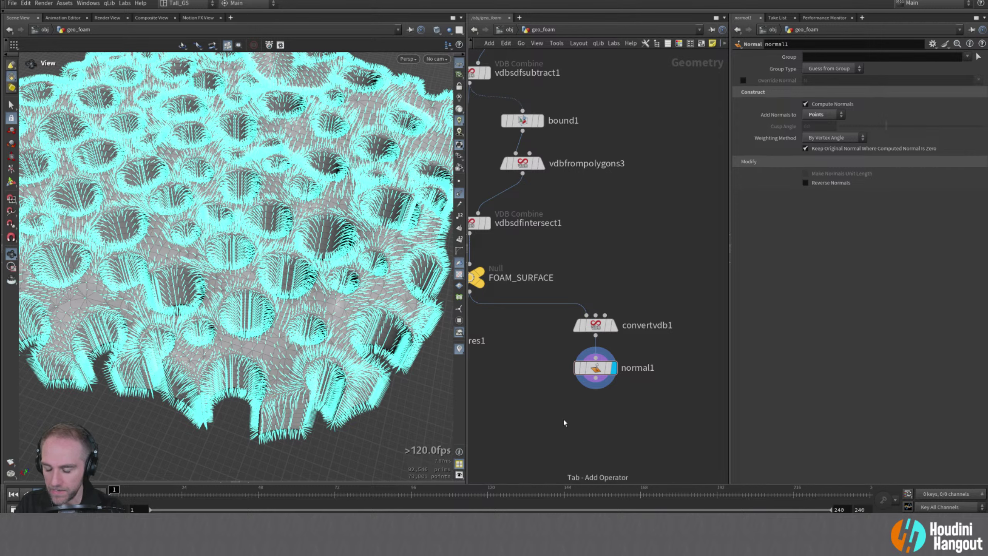
{"action": "key", "text": "Tab"}
{"action": "type", "text": "featu"}
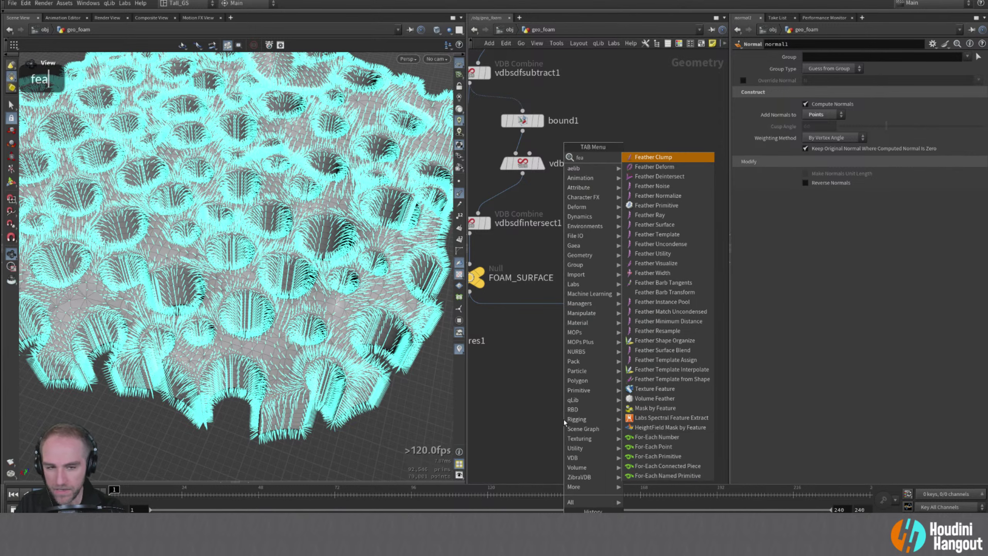
{"action": "key", "text": "BackSpace"}
{"action": "key", "text": "BackSpace"}
{"action": "key", "text": "BackSpace"}
{"action": "key", "text": "BackSpace"}
{"action": "key", "text": "BackSpace"}
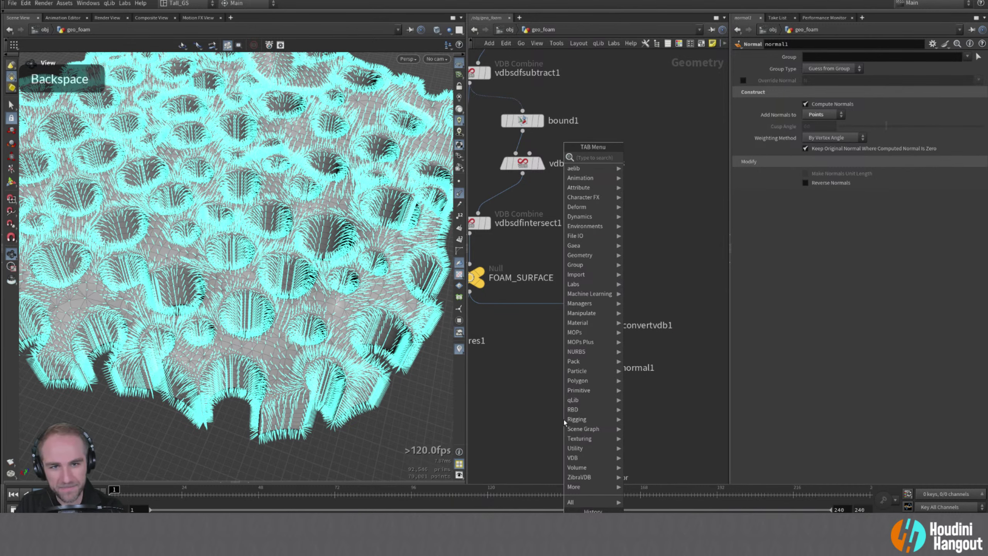
{"action": "type", "text": "mask"}
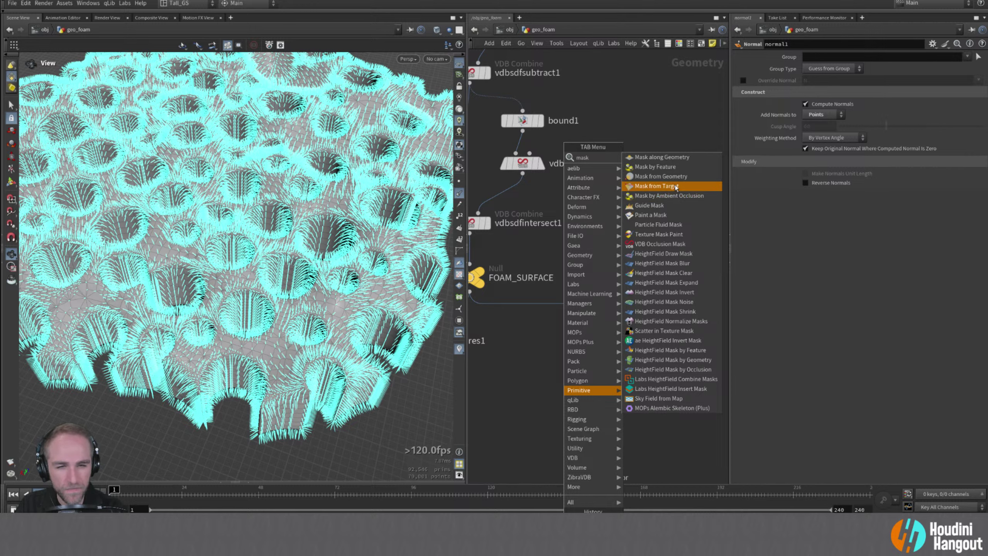
{"action": "left_click", "coordinate": [658, 167]}
{"action": "left_click", "coordinate": [625, 250]}
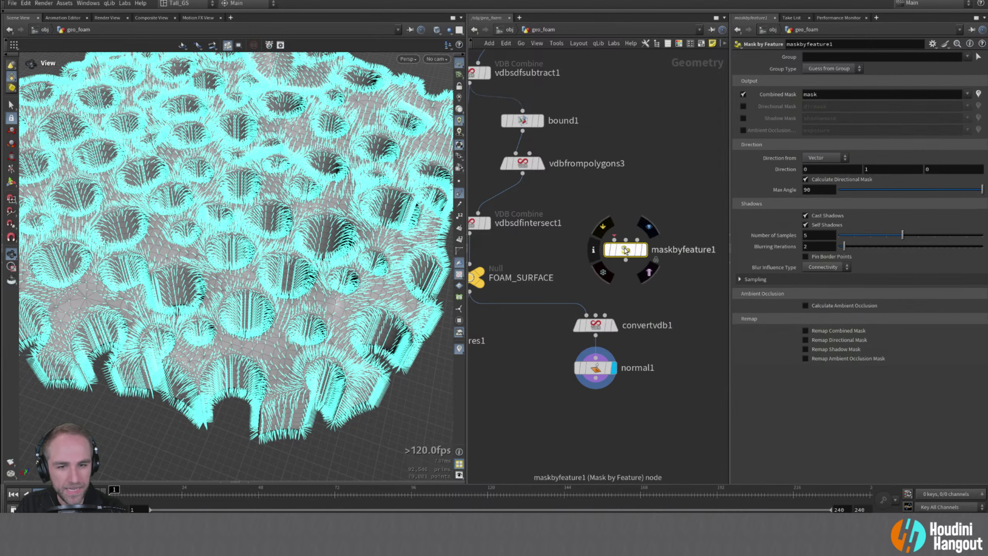
- Delete the normal1 node, connect maskbyfeature1 directly below convertvdb1, and display it
{"action": "left_click", "coordinate": [596, 368]}
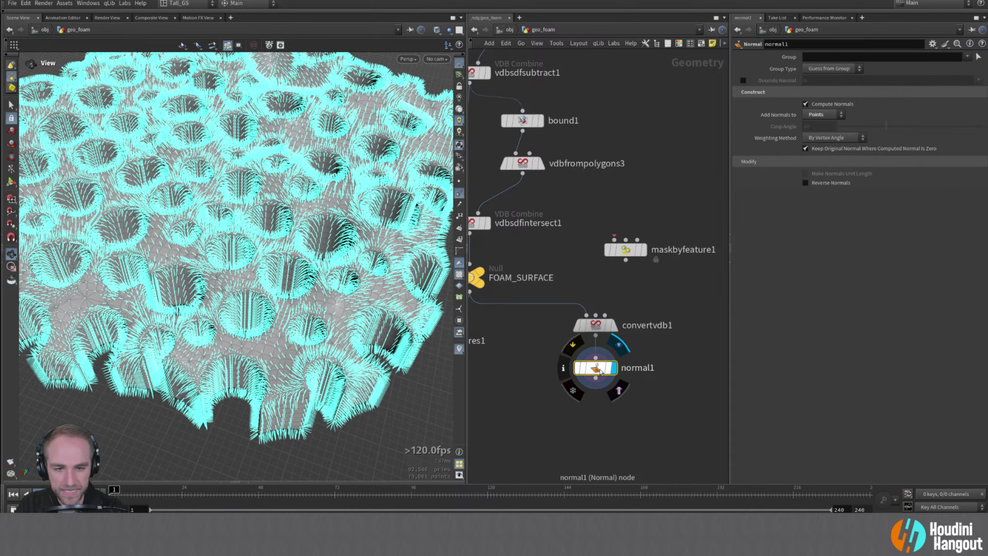
{"action": "key", "text": "Delete"}
{"action": "left_click_drag", "start_coordinate": [631, 251], "coordinate": [609, 378]}
{"action": "double_click", "coordinate": [609, 442]}
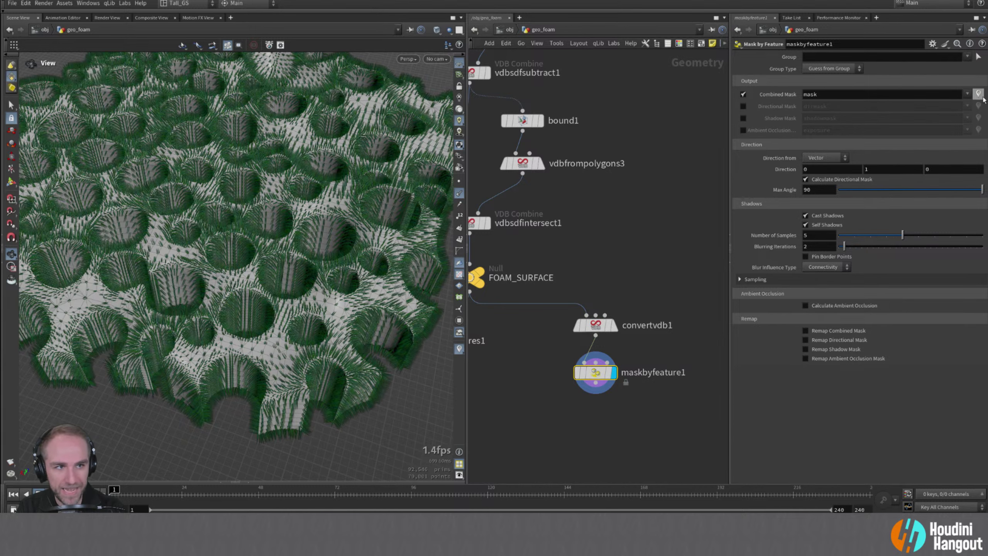
- Hide the point normals, visualize the combined mask attribute, and examine its coverage over the foam from several angles
{"action": "left_click", "coordinate": [459, 193]}
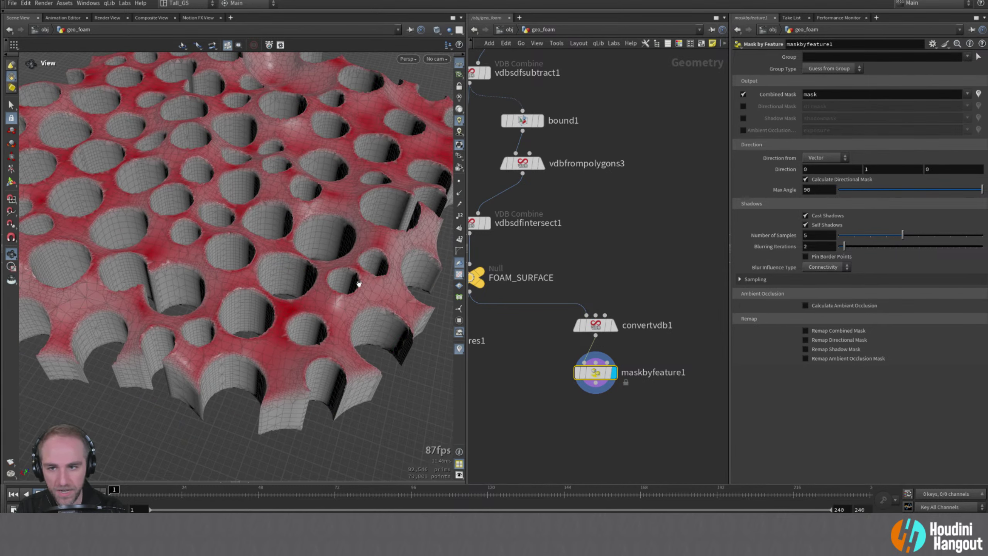
{"action": "scroll", "coordinate": [336, 335], "scroll_direction": "down", "scroll_amount": 3}
{"action": "left_click_drag", "start_coordinate": [337, 335], "coordinate": [291, 323]}
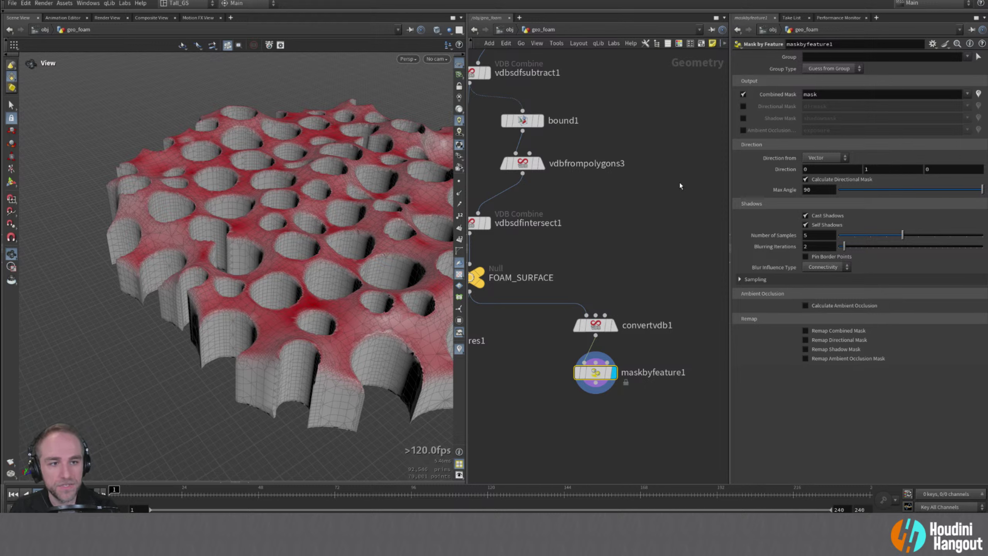
{"action": "right_click_drag", "start_coordinate": [382, 256], "coordinate": [389, 233], "text": "alt"}
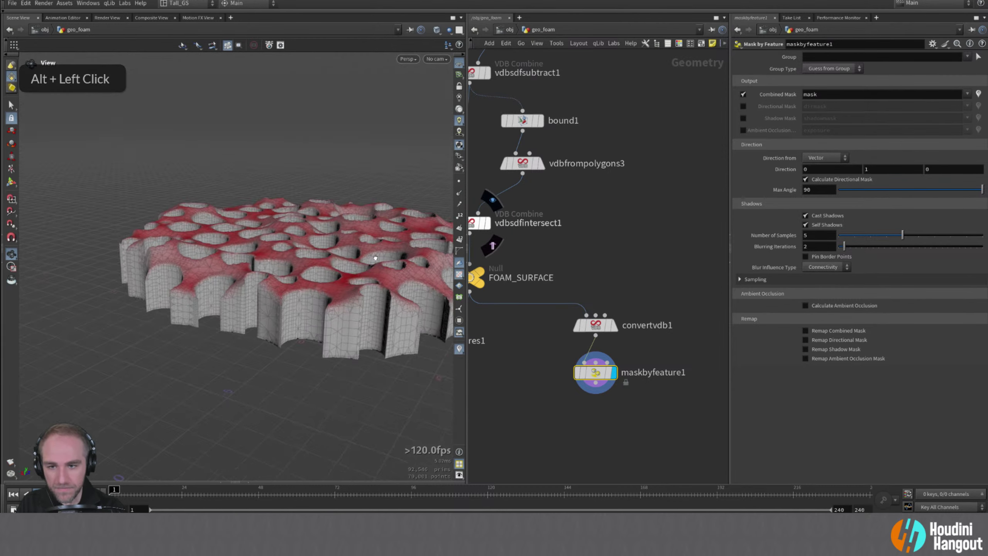
{"action": "left_click_drag", "start_coordinate": [389, 234], "coordinate": [393, 287], "text": "alt"}
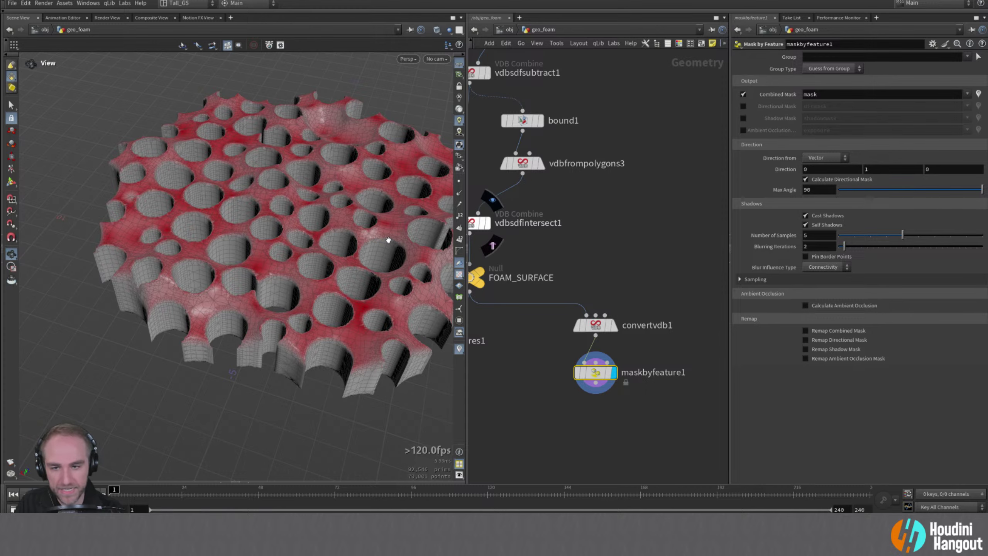
{"action": "middle_click_drag", "start_coordinate": [372, 253], "coordinate": [328, 309], "text": "alt"}
{"action": "left_click_drag", "start_coordinate": [327, 309], "coordinate": [356, 261], "text": "alt"}
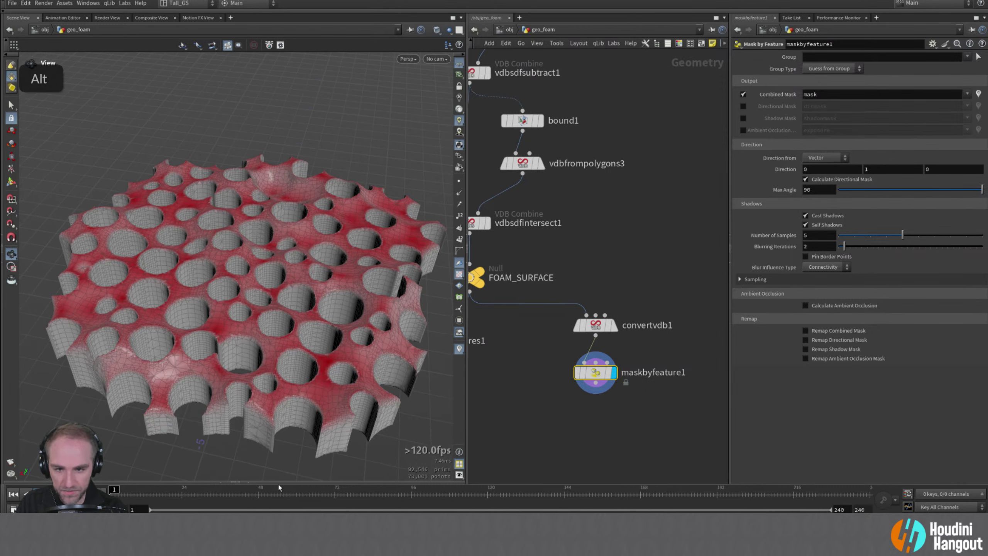
- Open the geometry spreadsheet and sort the points by mask value in descending order
{"action": "left_click", "coordinate": [249, 483]}
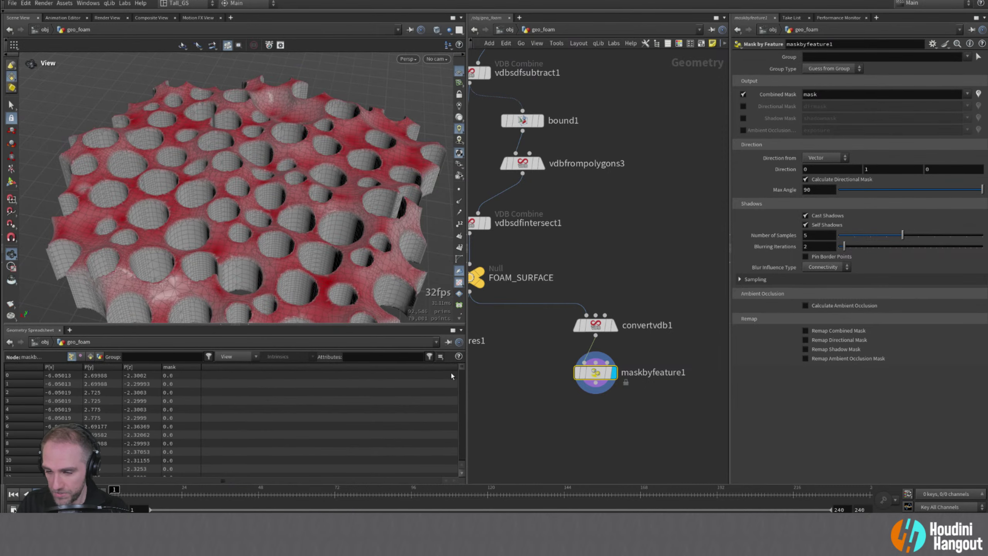
{"action": "left_click_drag", "start_coordinate": [462, 368], "coordinate": [464, 468]}
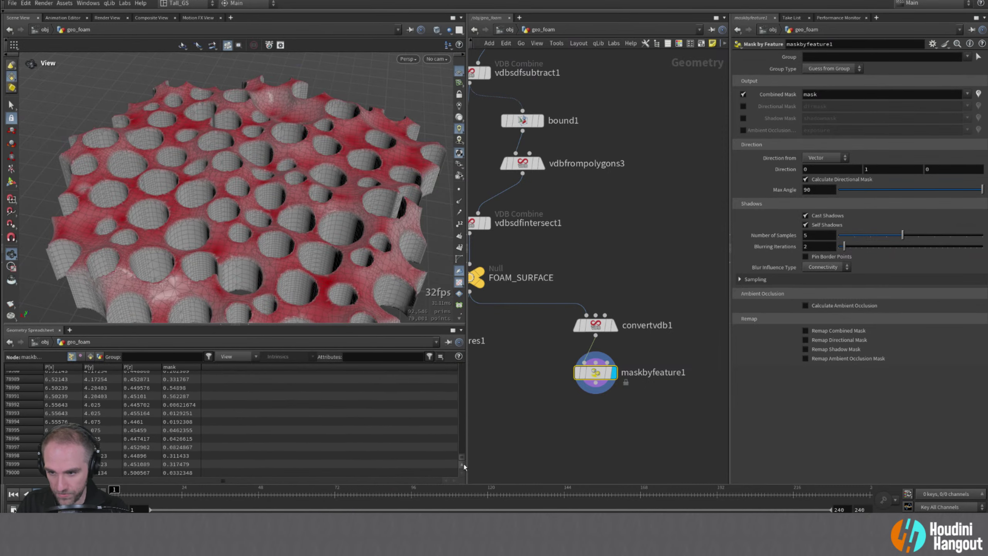
{"action": "double_click", "coordinate": [181, 368]}
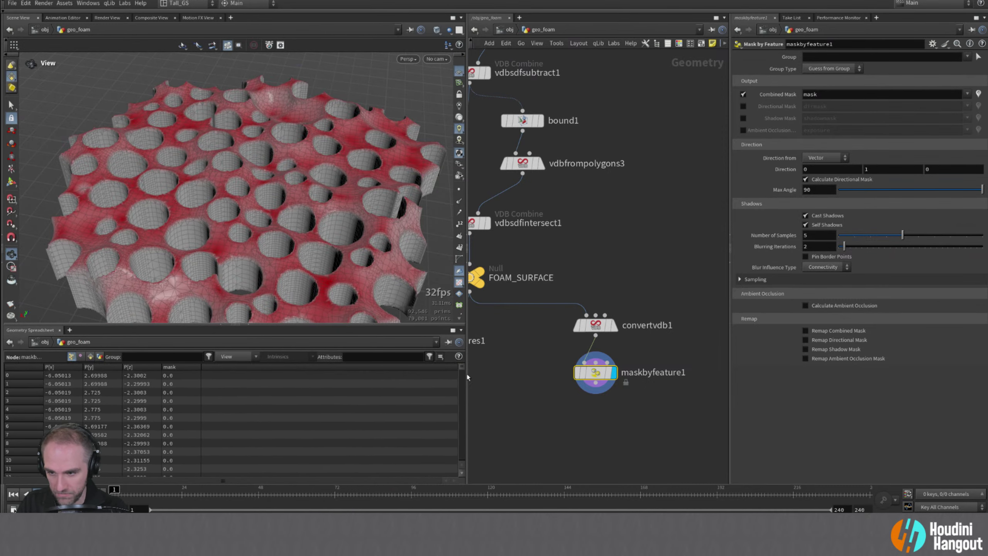
{"action": "left_click", "coordinate": [181, 368]}
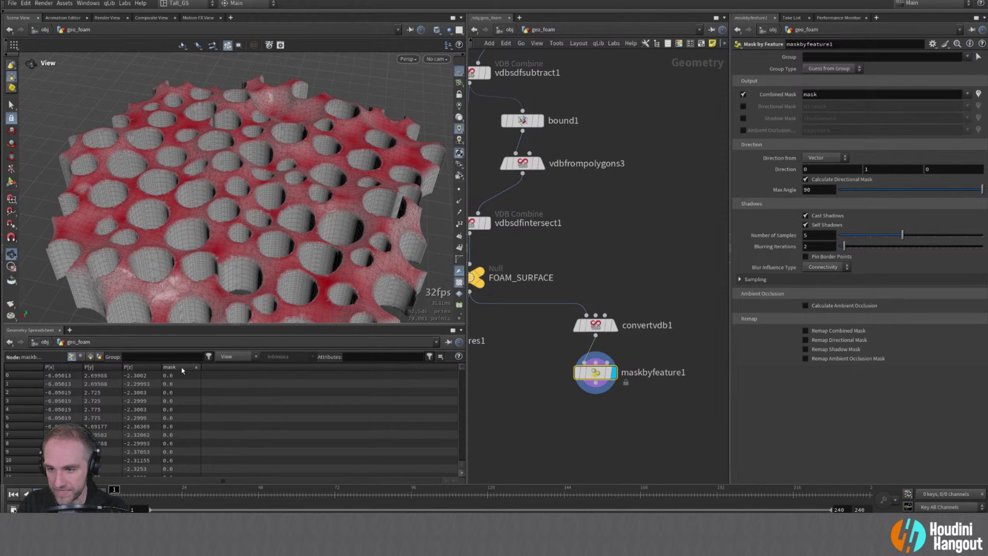
{"action": "double_click", "coordinate": [180, 368]}
{"action": "scroll", "coordinate": [181, 370], "scroll_direction": "up", "scroll_amount": 1}
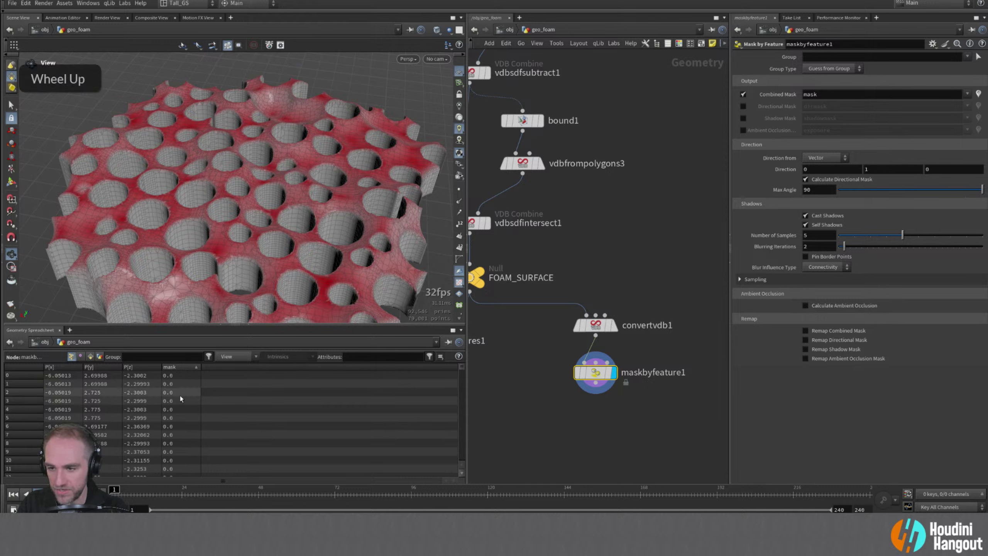
{"action": "left_click", "coordinate": [181, 368]}
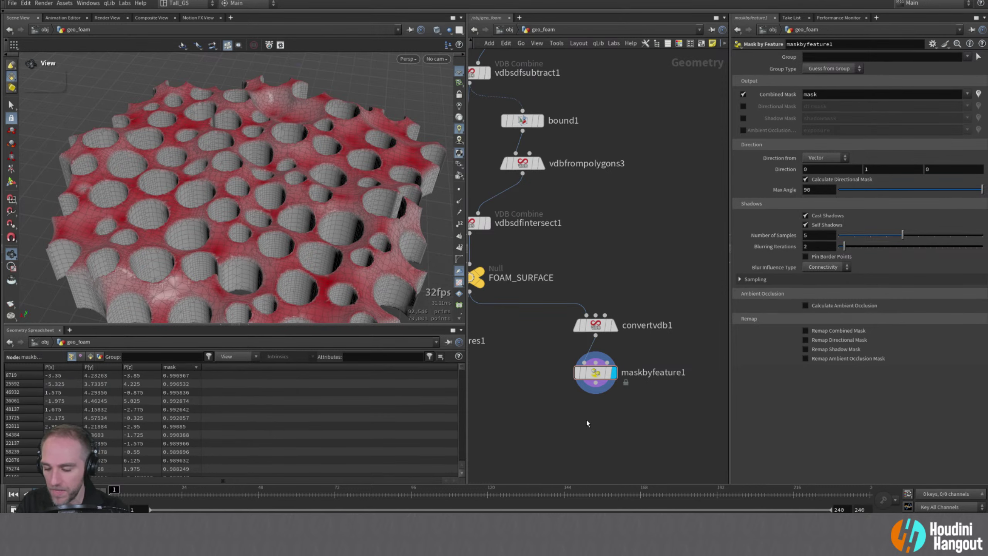
- Add a Blast node below maskbyfeature1, display it, and set its group type to Points
{"action": "key", "text": "Tab"}
{"action": "type", "text": "blast"}
{"action": "key", "text": "Return"}
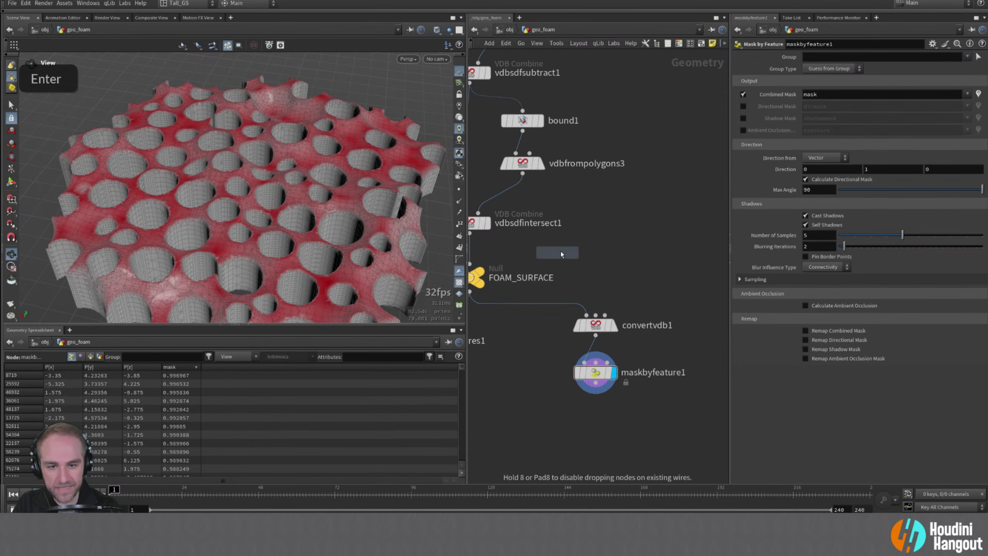
{"action": "double_click", "coordinate": [599, 416]}
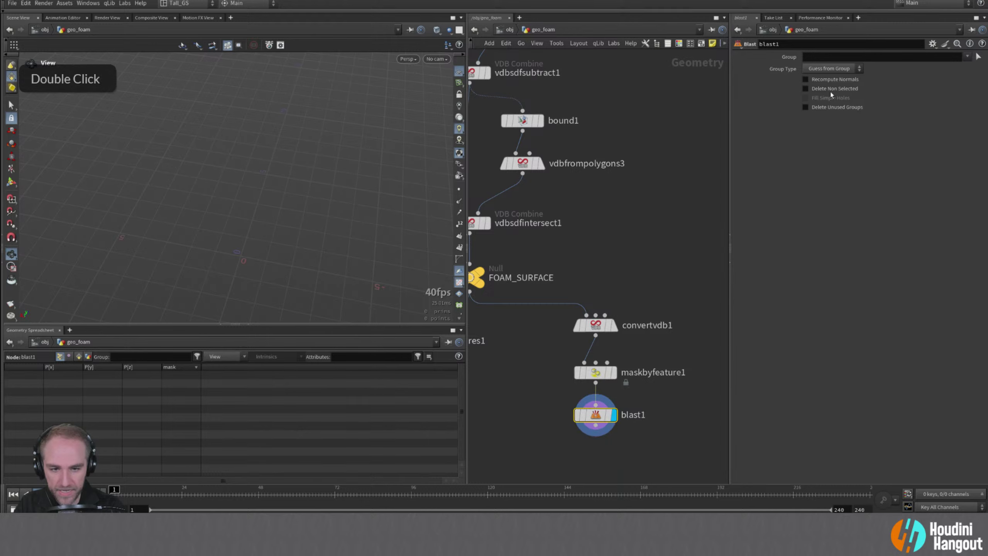
{"action": "left_click", "coordinate": [837, 70]}
{"action": "left_click", "coordinate": [821, 97]}
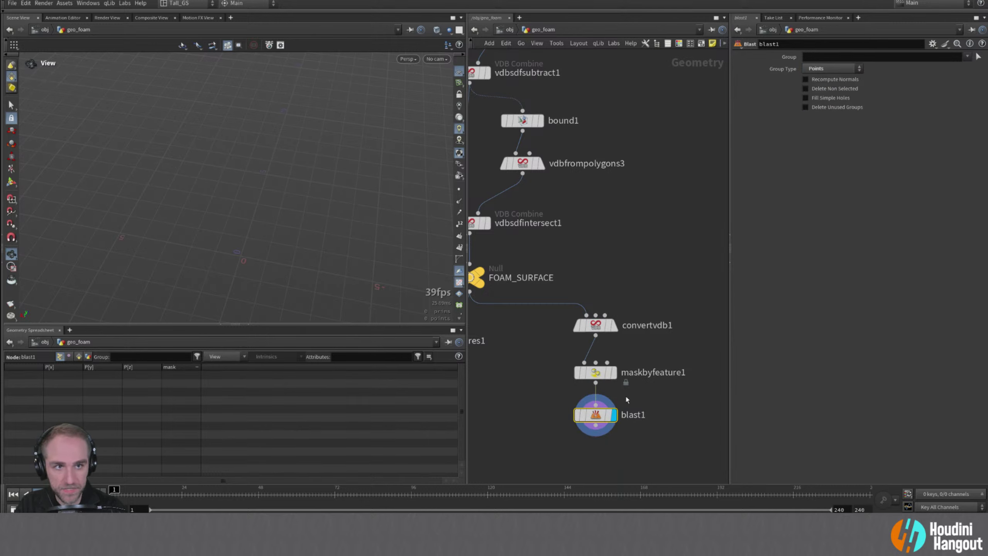
{"action": "double_click", "coordinate": [615, 372]}
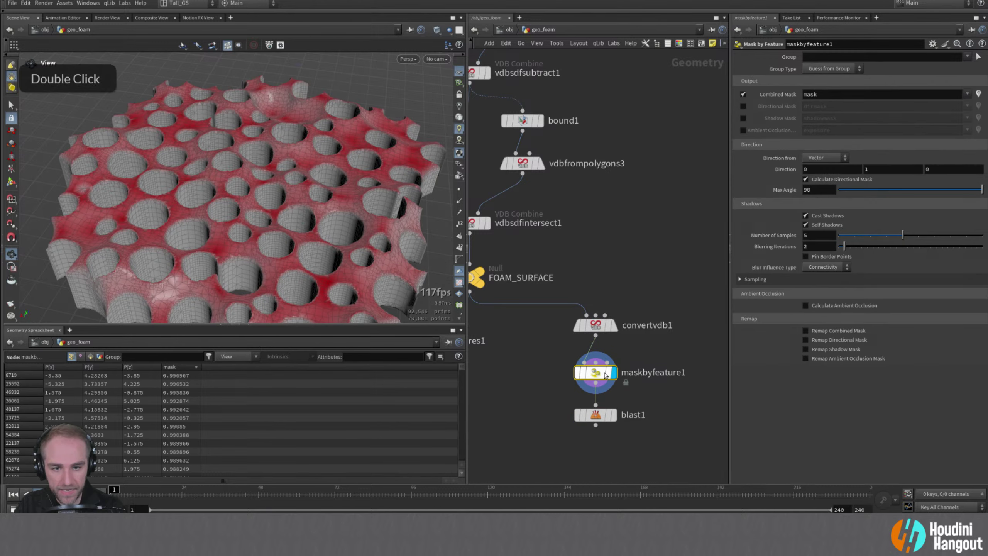
{"action": "double_click", "coordinate": [618, 416]}
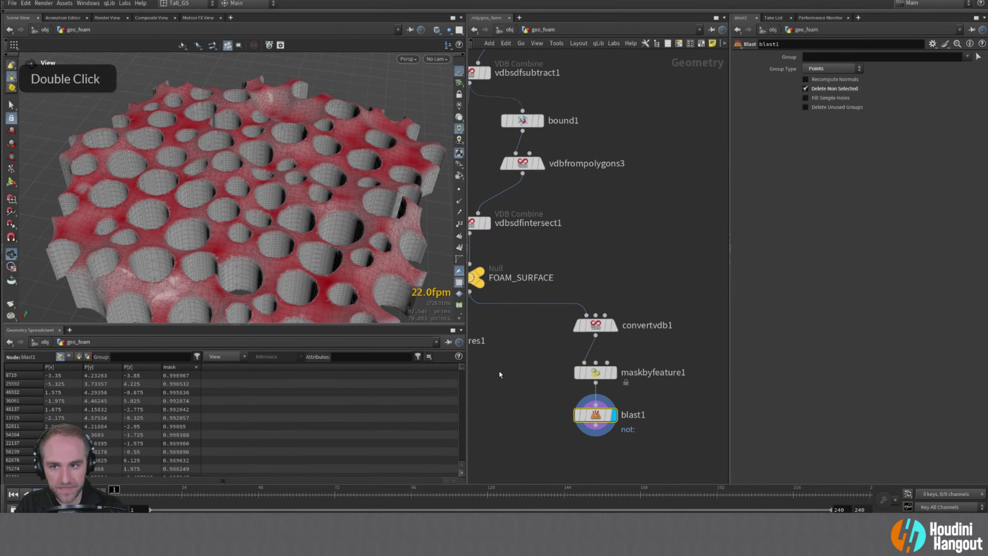
{"action": "left_click", "coordinate": [839, 60]}
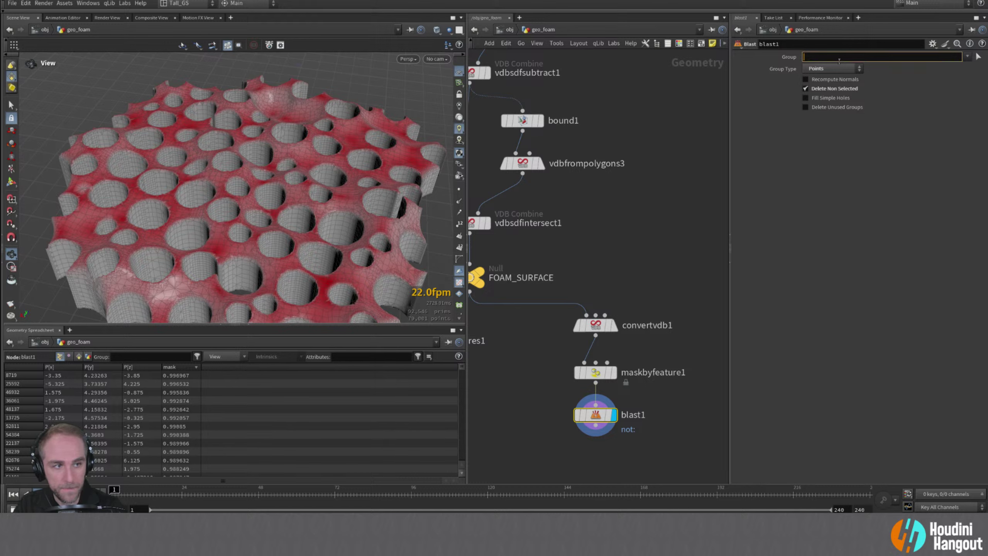
{"action": "type", "text": "@mask"}
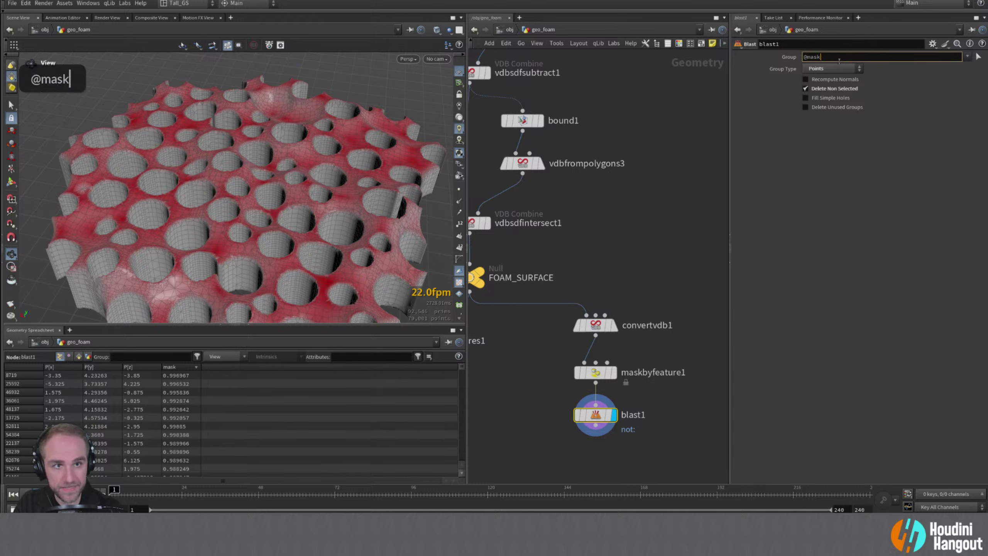
{"action": "type", "text": ">0"}
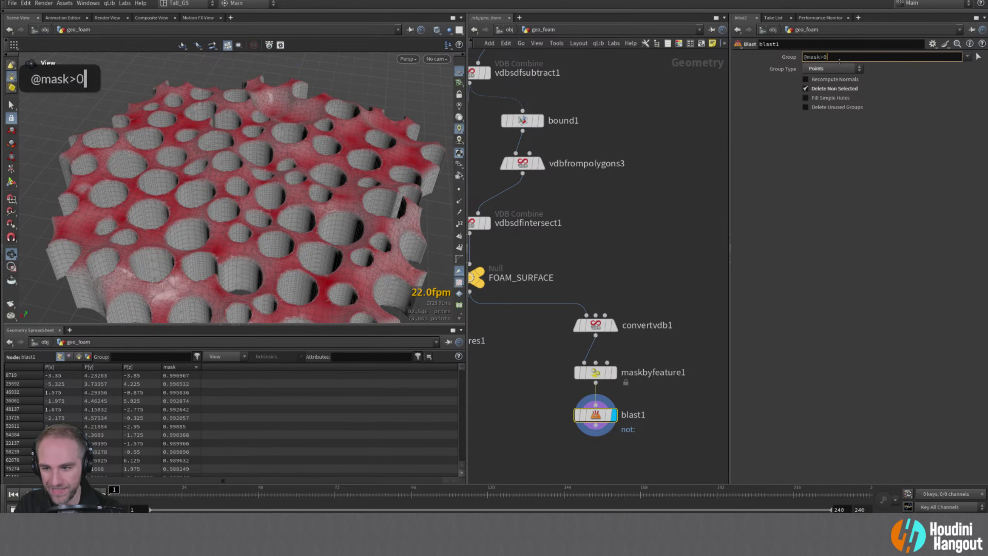
{"action": "key", "text": "ctrl+Return"}
- Examine the remaining foam surface, its ragged lower edges and stray points, temporarily displaying the point markers
{"action": "left_click_drag", "start_coordinate": [319, 202], "coordinate": [274, 233], "text": "alt"}
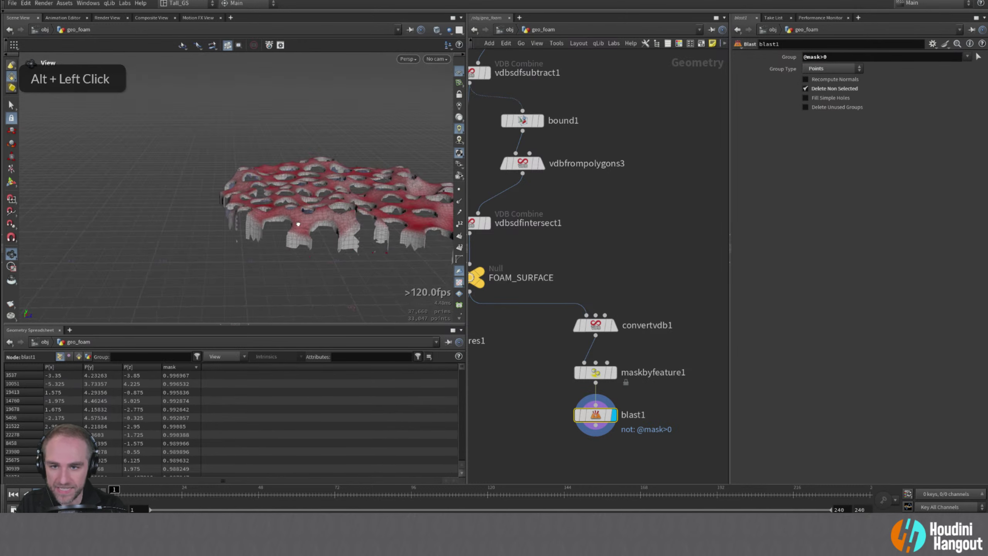
{"action": "right_click_drag", "start_coordinate": [274, 234], "coordinate": [356, 256], "text": "alt"}
{"action": "middle_click_drag", "start_coordinate": [356, 256], "coordinate": [317, 213], "text": "alt"}
{"action": "right_click_drag", "start_coordinate": [317, 214], "coordinate": [342, 215], "text": "alt"}
{"action": "mouse_move", "coordinate": [343, 214]}
{"action": "left_mouse_down", "text": "alt"}
{"action": "mouse_move", "coordinate": [331, 218]}
{"action": "mouse_move", "coordinate": [338, 229]}
{"action": "left_mouse_up", "text": "alt"}
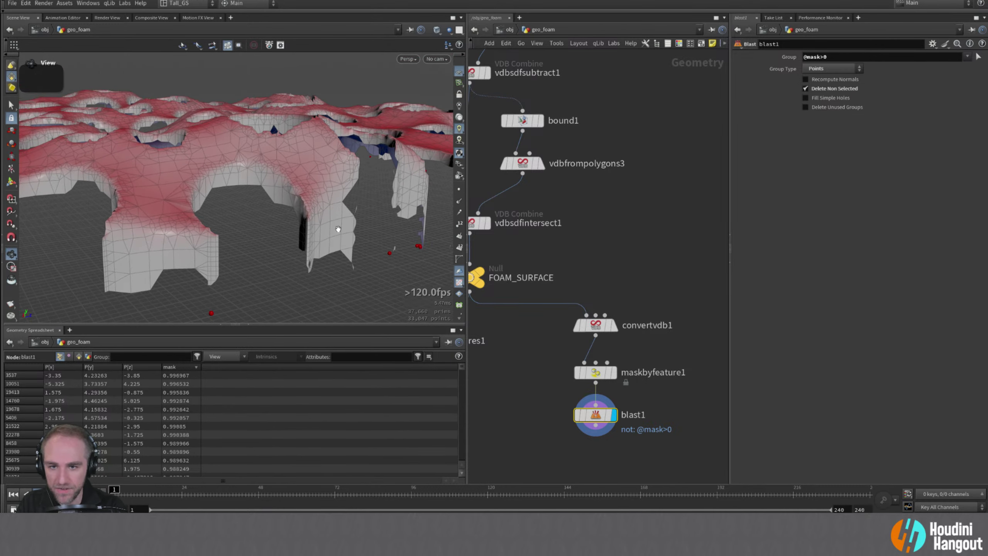
{"action": "middle_click_drag", "start_coordinate": [563, 453], "coordinate": [552, 386]}
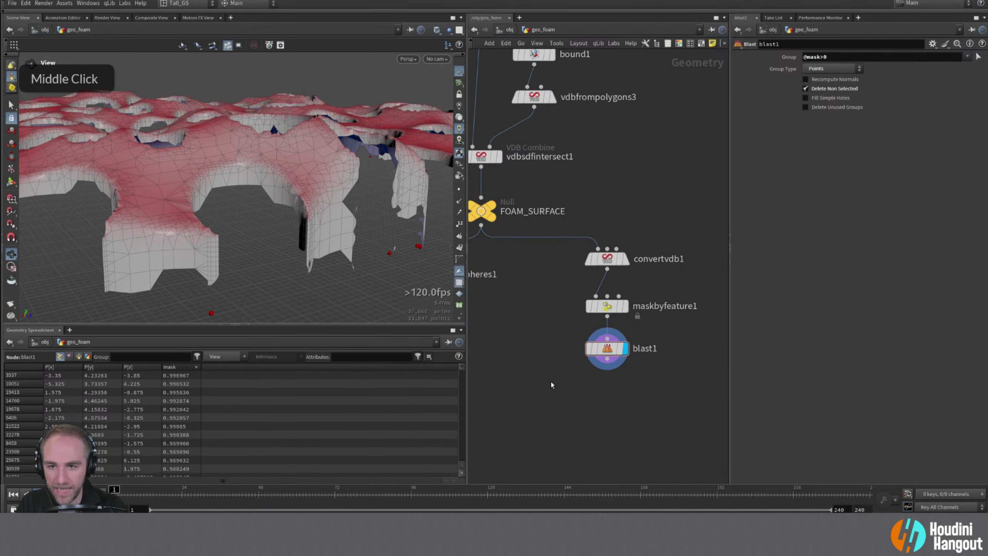
{"action": "left_click", "coordinate": [88, 357]}
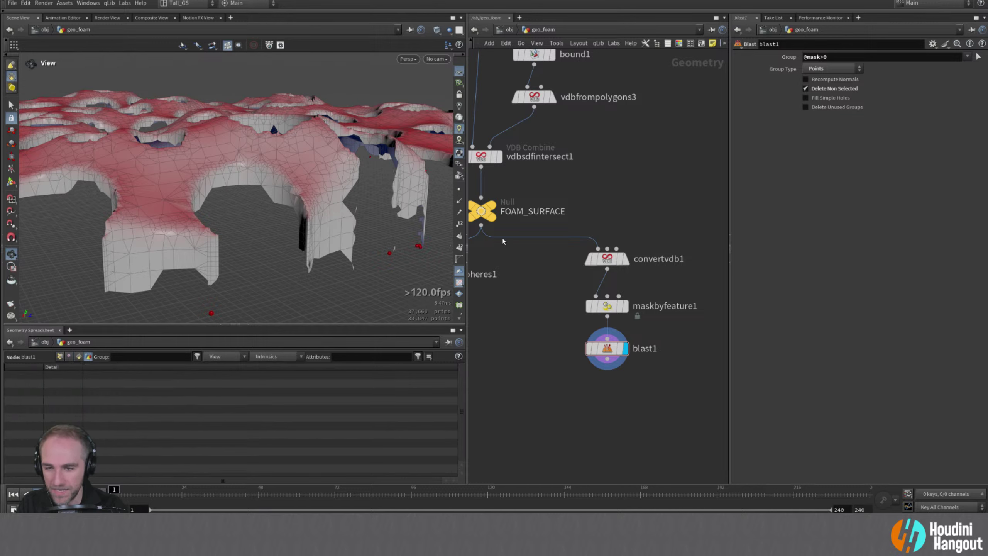
{"action": "left_click", "coordinate": [459, 190]}
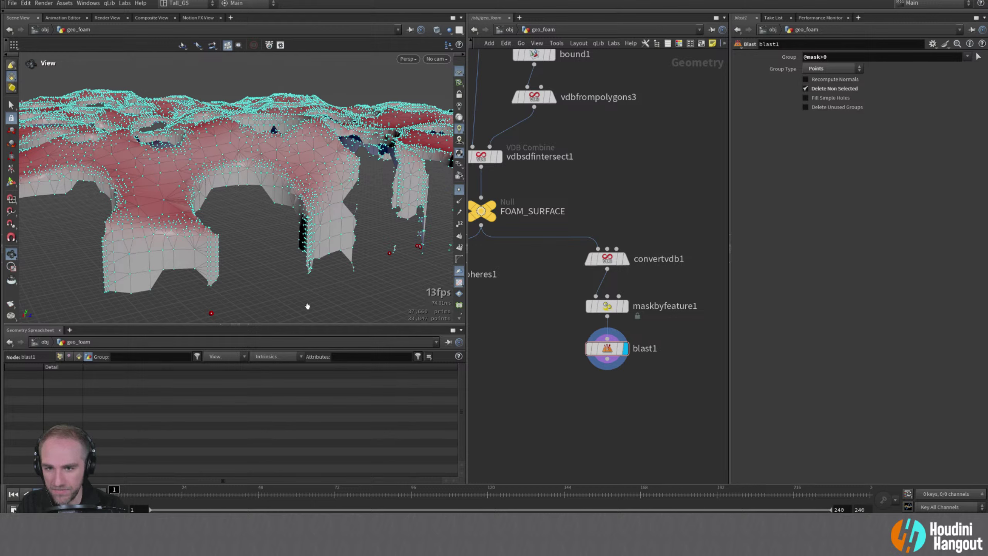
{"action": "right_click_drag", "start_coordinate": [395, 254], "coordinate": [374, 225], "text": "alt"}
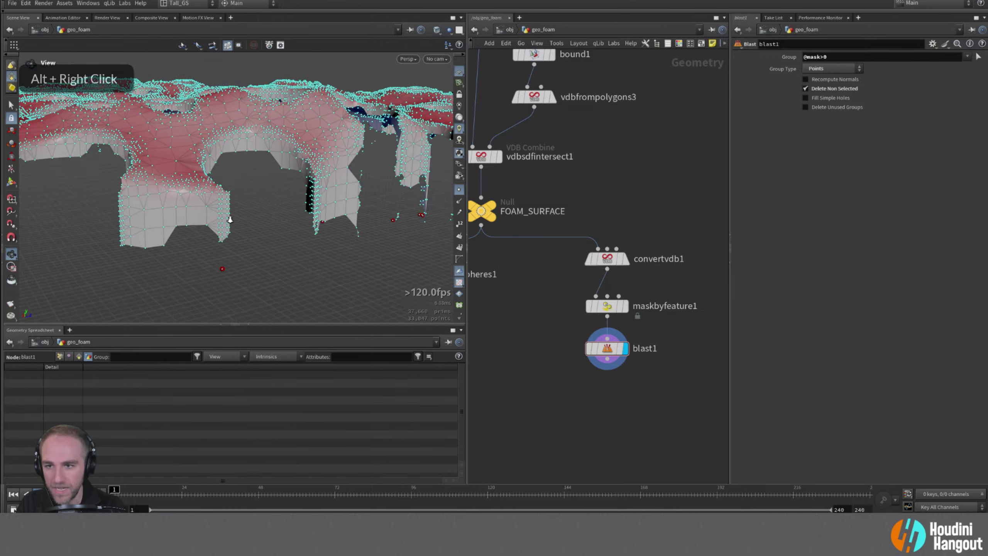
{"action": "left_click_drag", "start_coordinate": [296, 241], "coordinate": [217, 240], "text": "alt"}
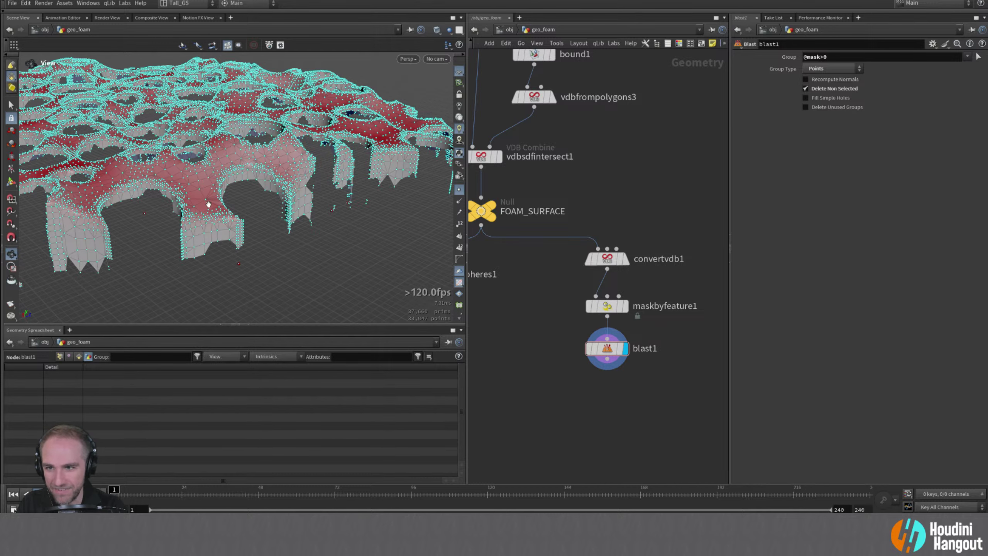
{"action": "middle_click_drag", "start_coordinate": [205, 198], "coordinate": [218, 229], "text": "alt"}
{"action": "right_click_drag", "start_coordinate": [273, 194], "coordinate": [238, 171], "text": "alt"}
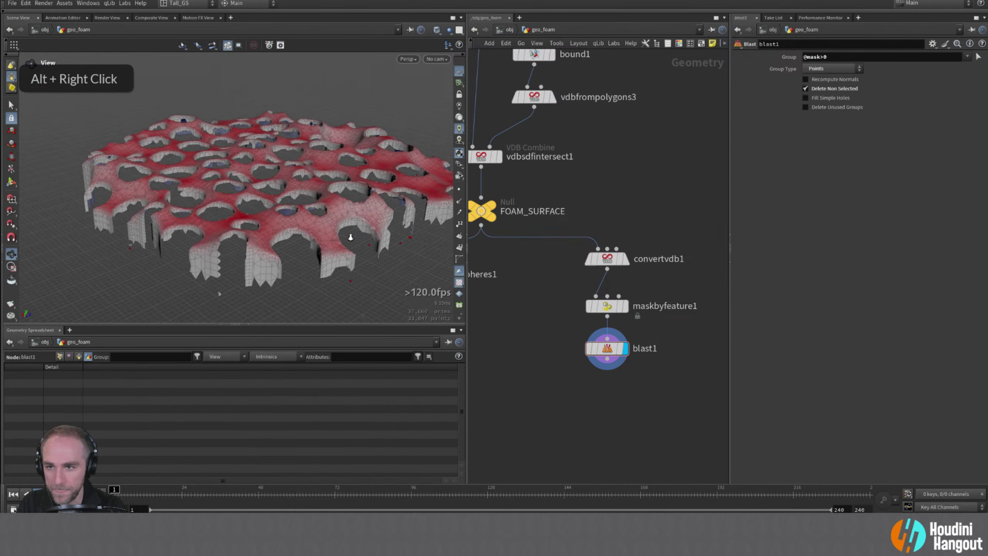
{"action": "left_click_drag", "start_coordinate": [238, 175], "coordinate": [244, 312], "text": "alt"}
- Close the geometry spreadsheet, and add and display a Clean node below blast1
{"action": "left_click", "coordinate": [245, 326]}
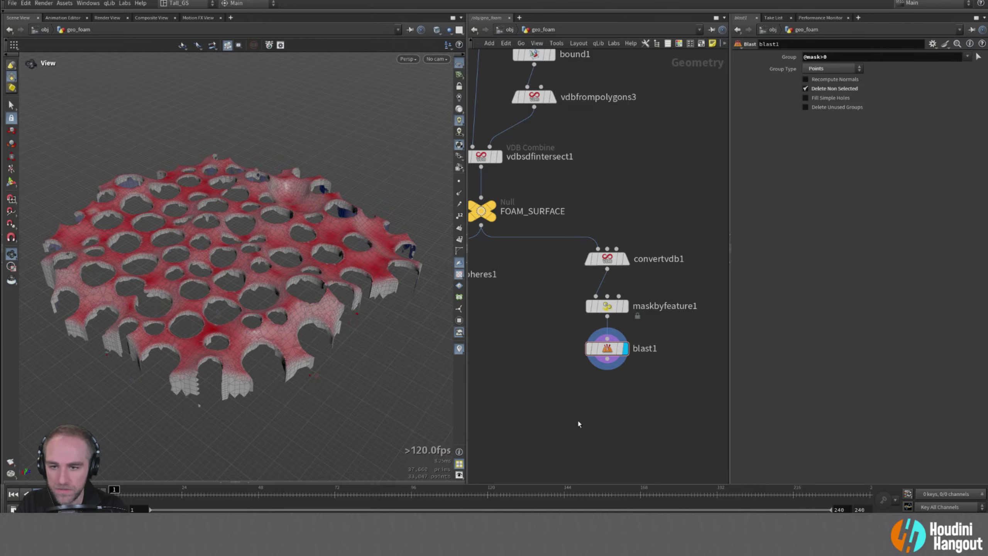
{"action": "key", "text": "Tab"}
{"action": "type", "text": "blast"}
{"action": "key", "text": "Return"}
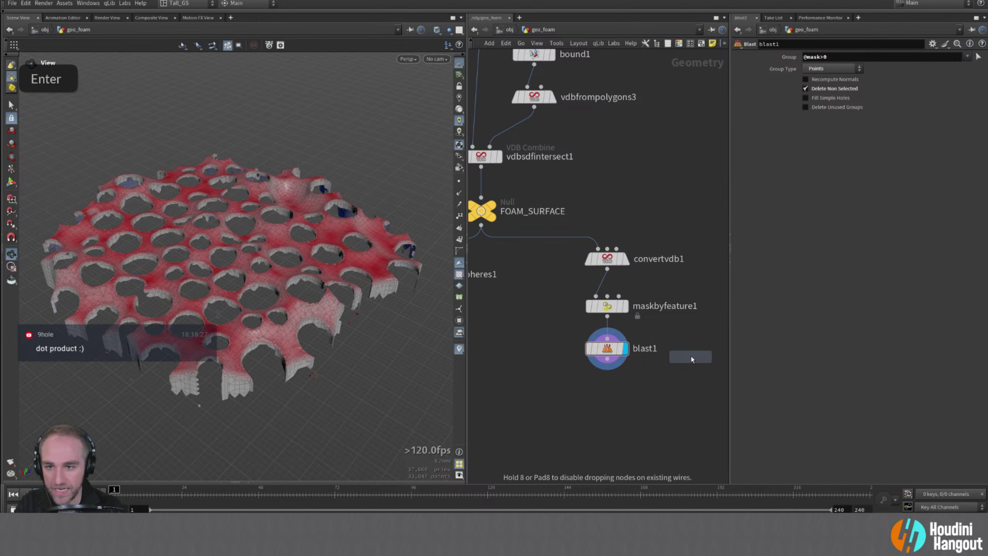
{"action": "left_click", "coordinate": [607, 390]}
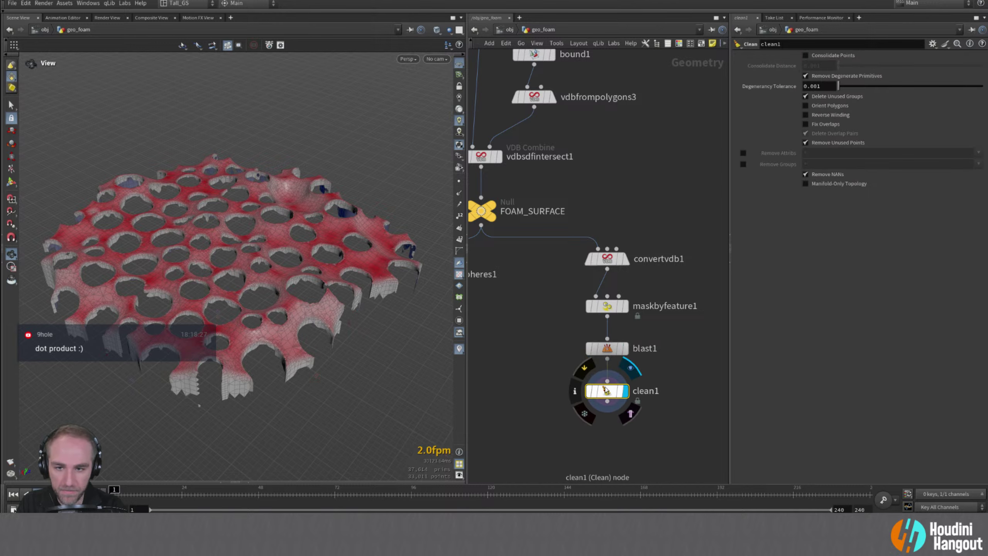
{"action": "mouse_move", "coordinate": [317, 337]}
{"action": "left_mouse_down", "text": "alt"}
{"action": "mouse_move", "coordinate": [295, 346]}
{"action": "mouse_move", "coordinate": [304, 351]}
{"action": "left_mouse_up", "text": "alt"}
{"action": "right_click_drag", "start_coordinate": [303, 350], "coordinate": [314, 342], "text": "alt"}
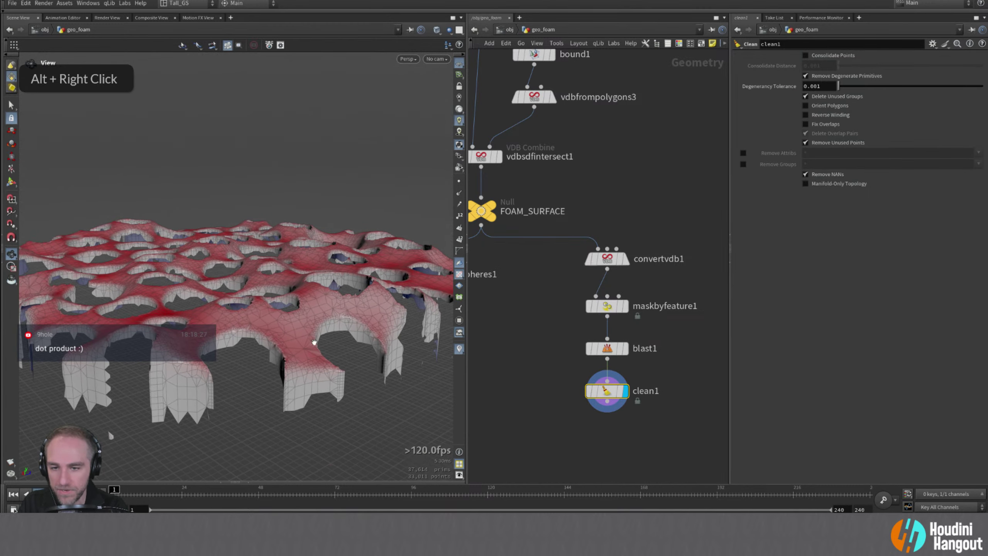
{"action": "middle_click_drag", "start_coordinate": [315, 343], "coordinate": [202, 338], "text": "alt"}
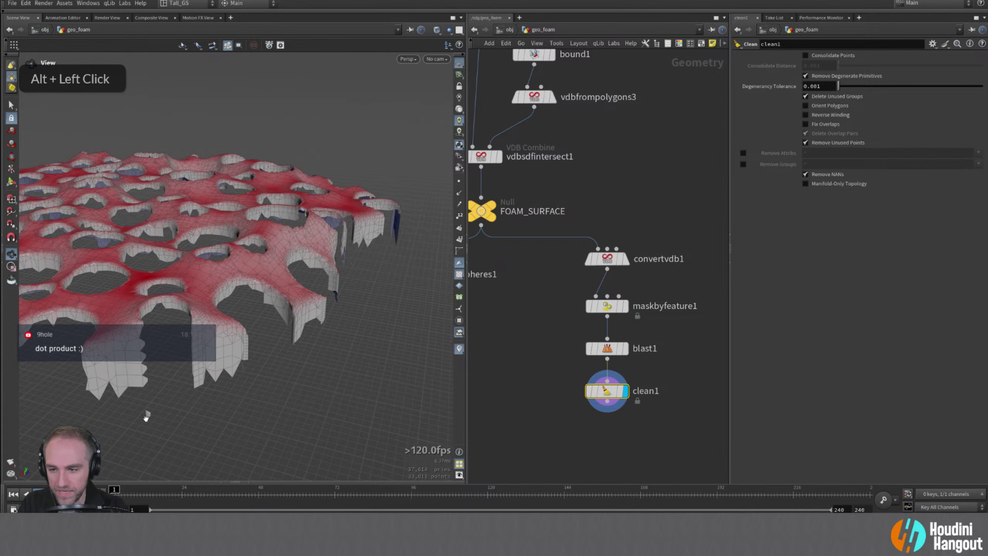
{"action": "left_click_drag", "start_coordinate": [147, 413], "coordinate": [241, 241], "text": "alt"}
{"action": "middle_click_drag", "start_coordinate": [241, 241], "coordinate": [218, 273], "text": "alt"}
{"action": "left_click_drag", "start_coordinate": [218, 272], "coordinate": [182, 310], "text": "alt"}
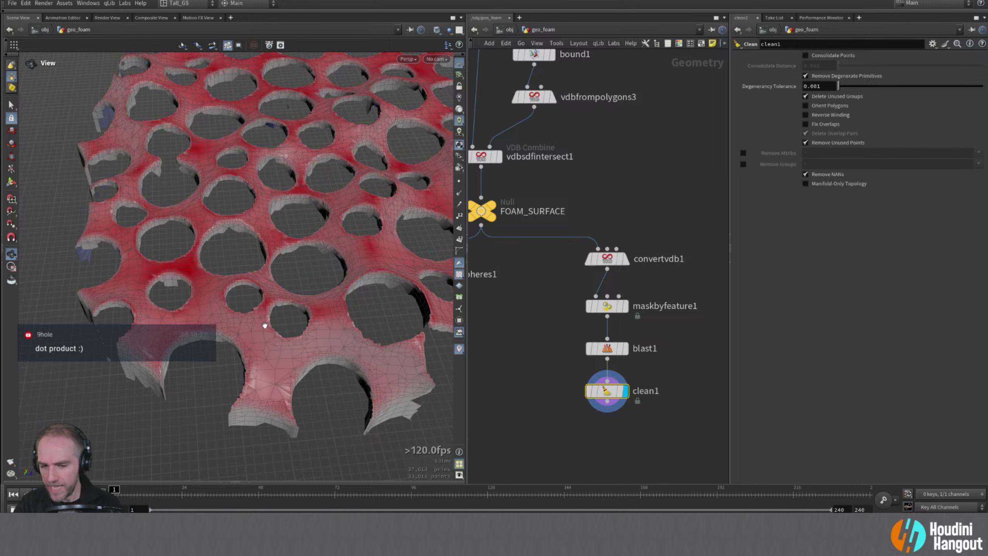
- Add and display a Scatter and Align node below clean1, with clean1 shown as a wireframe template
{"action": "key", "text": "Tab"}
{"action": "type", "text": "scatter"}
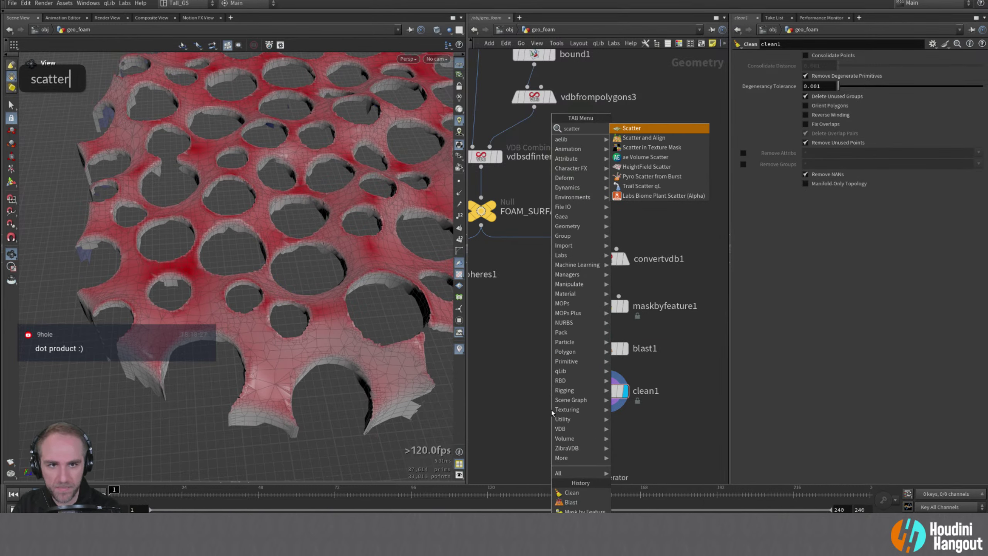
{"action": "key", "text": "Down"}
{"action": "key", "text": "Return"}
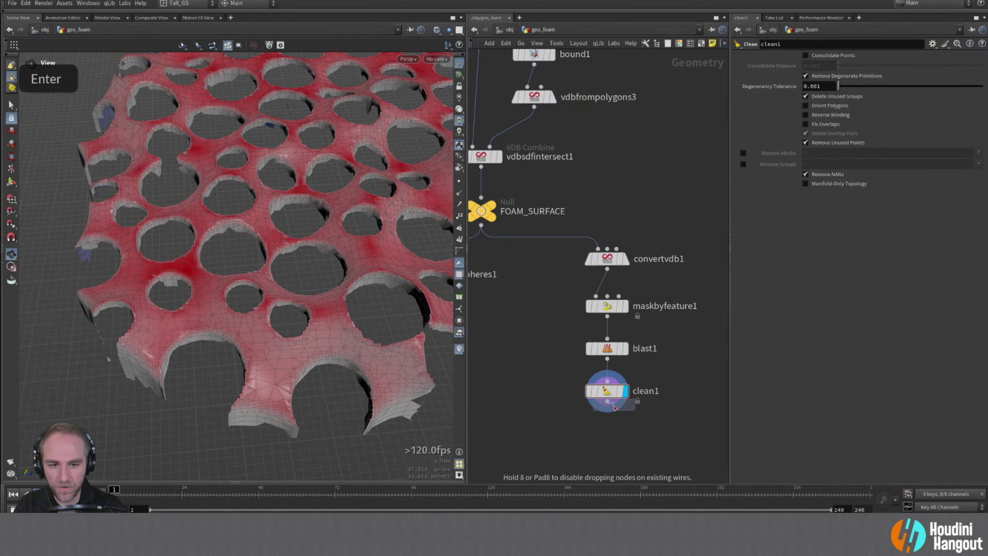
{"action": "left_click", "coordinate": [624, 439]}
{"action": "left_click", "coordinate": [624, 439]}
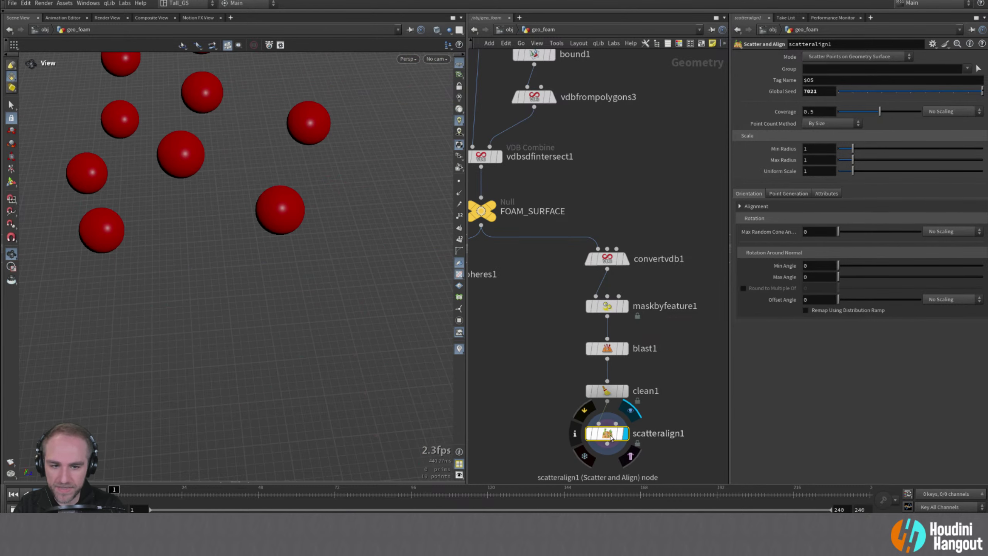
{"action": "right_click_drag", "start_coordinate": [285, 158], "coordinate": [249, 183], "text": "alt"}
{"action": "middle_click_drag", "start_coordinate": [249, 183], "coordinate": [252, 224], "text": "alt"}
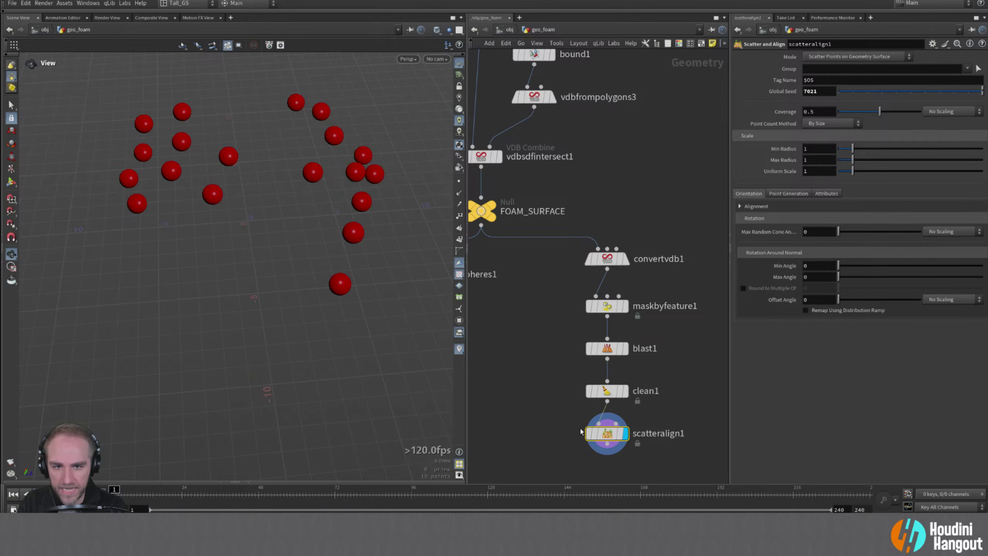
{"action": "left_click", "coordinate": [623, 391]}
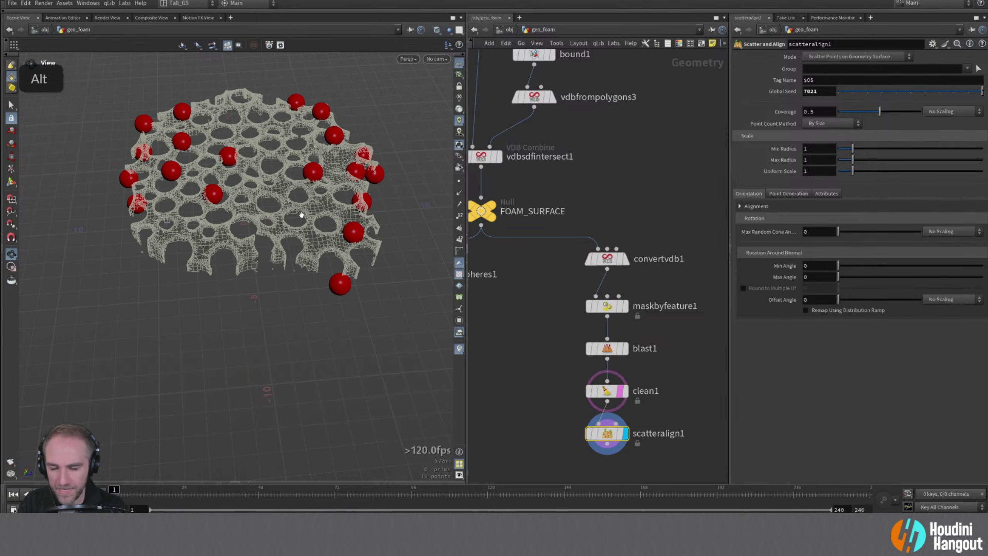
{"action": "left_click_drag", "start_coordinate": [302, 215], "coordinate": [186, 185], "text": "alt"}
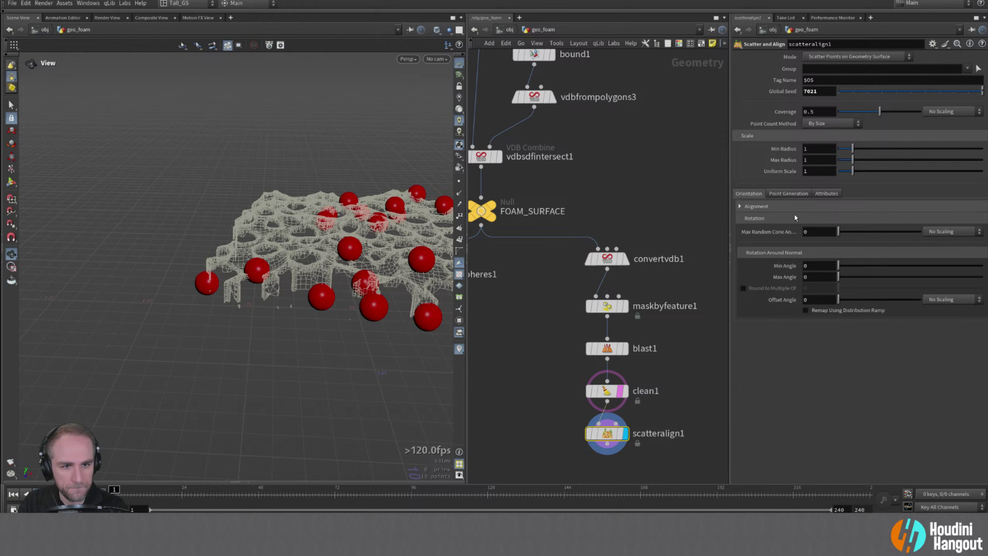
- Try raising the Relax Iterations of scatteralign1 and undo the change
{"action": "left_click", "coordinate": [790, 193]}
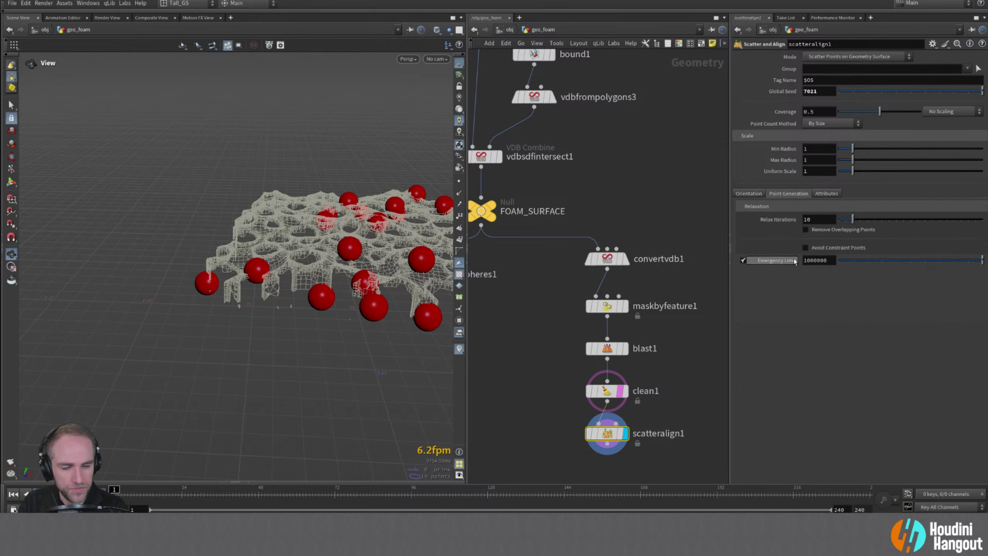
{"action": "left_click_drag", "start_coordinate": [853, 219], "coordinate": [891, 220]}
{"action": "key", "text": "ctrl+z"}
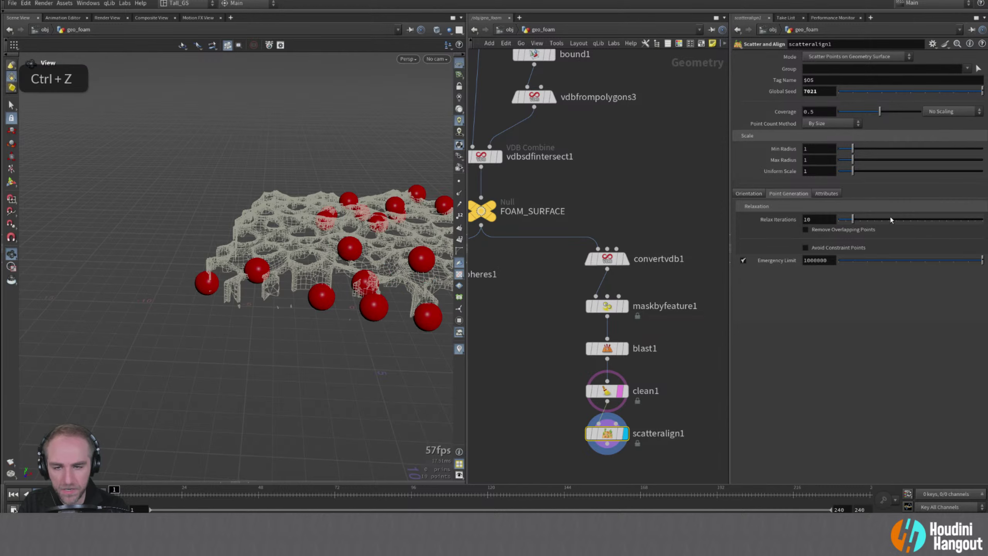
- Change scatteralign1's point count method to Number of Points and set the total points to 100
{"action": "left_click_drag", "start_coordinate": [297, 293], "coordinate": [348, 210], "text": "alt"}
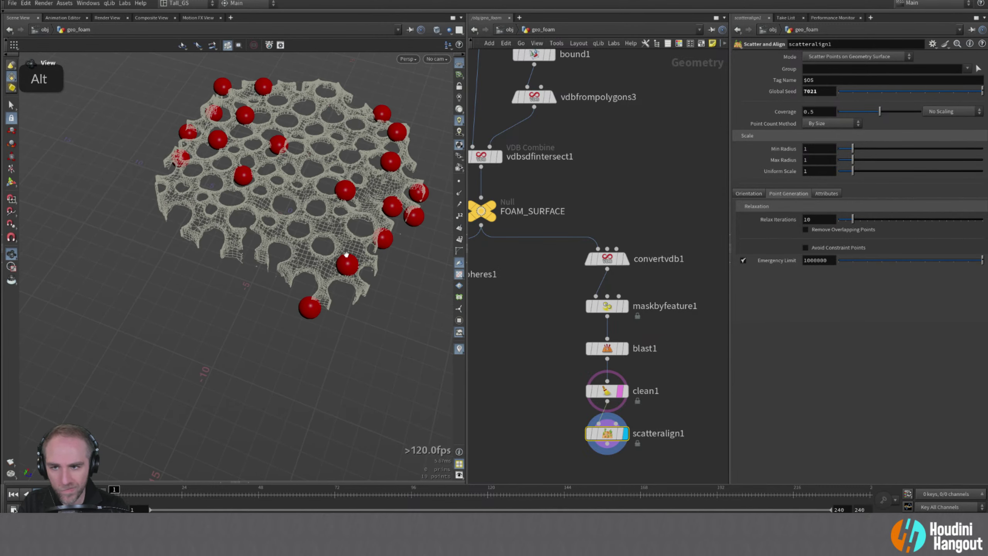
{"action": "middle_click_drag", "start_coordinate": [347, 211], "coordinate": [326, 274], "text": "alt"}
{"action": "right_click_drag", "start_coordinate": [326, 275], "coordinate": [438, 244], "text": "alt"}
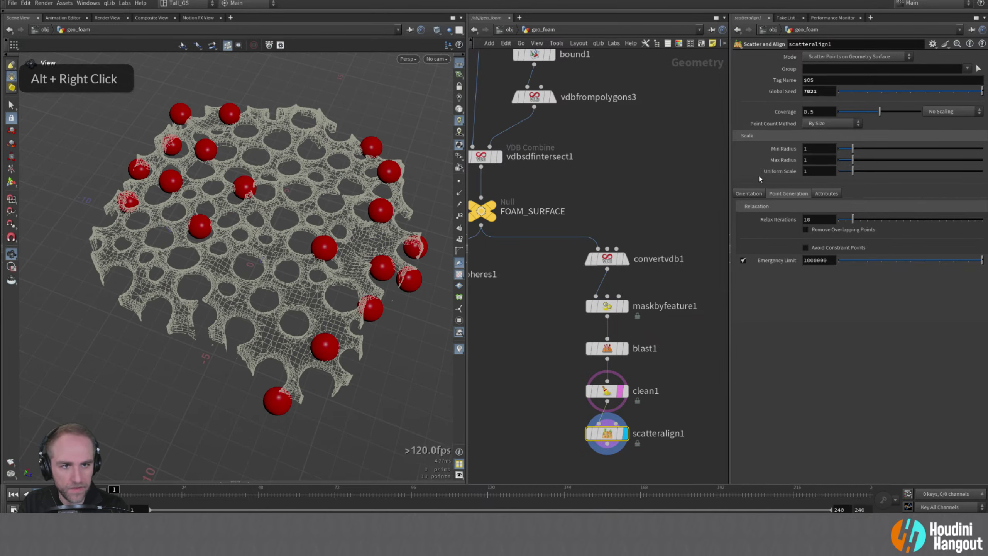
{"action": "left_click", "coordinate": [818, 124]}
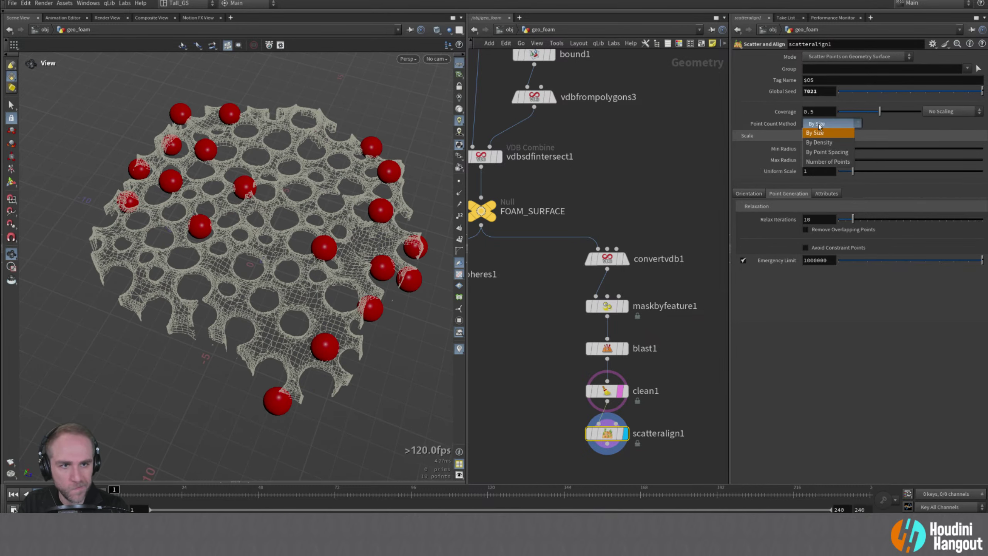
{"action": "left_click", "coordinate": [825, 161]}
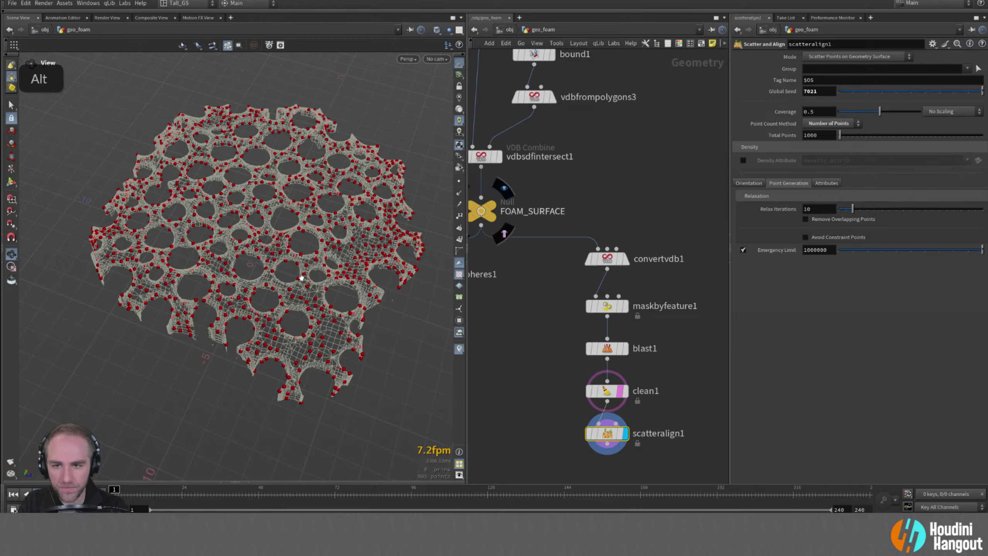
{"action": "right_click_drag", "start_coordinate": [390, 253], "coordinate": [509, 240], "text": "alt"}
{"action": "middle_click_drag", "start_coordinate": [814, 138], "coordinate": [681, 141]}
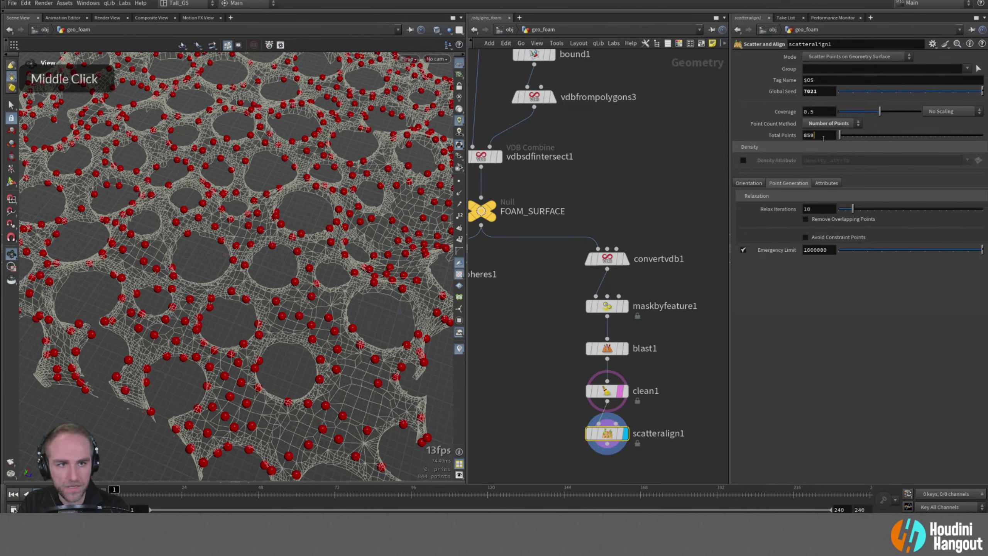
{"action": "key", "text": "BackSpace"}
{"action": "key", "text": "BackSpace"}
{"action": "key", "text": "BackSpace"}
{"action": "type", "text": "100"}
{"action": "key", "text": "Return"}
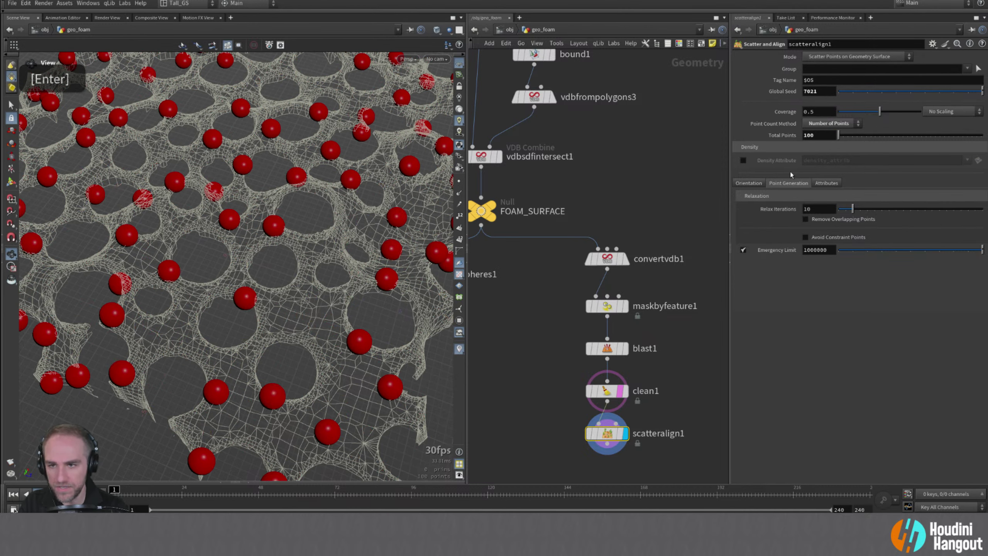
- Raise scatteralign1's coverage to 1 and toggle the density attribute on and back off
{"action": "left_click_drag", "start_coordinate": [880, 111], "coordinate": [922, 113]}
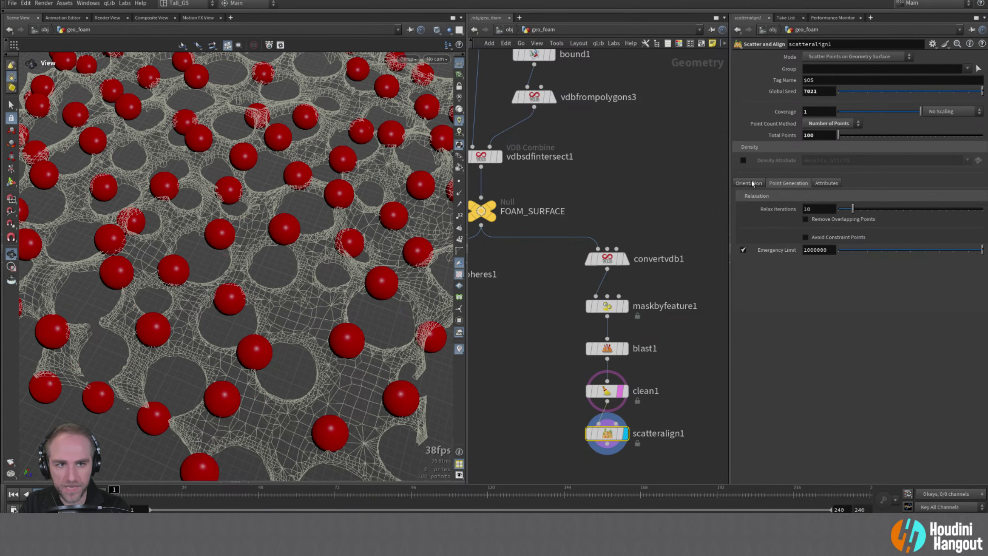
{"action": "left_click", "coordinate": [742, 161]}
{"action": "left_click", "coordinate": [742, 161]}
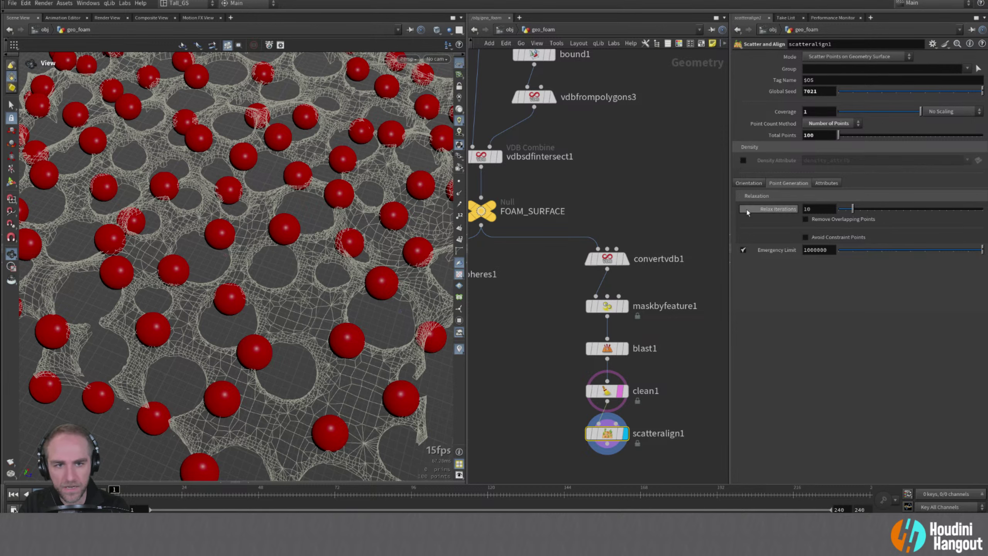
- Set scatteralign1's point count method to By Size with a min radius of 0.08 and a max radius of 0.38
{"action": "left_click", "coordinate": [749, 183]}
{"action": "left_click", "coordinate": [819, 182]}
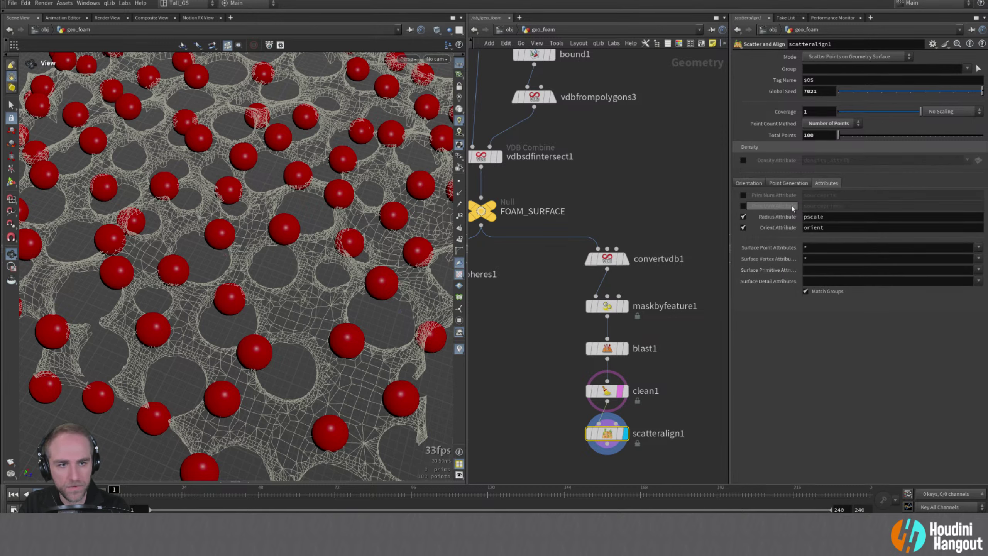
{"action": "right_click_drag", "start_coordinate": [296, 189], "coordinate": [273, 199], "text": "alt"}
{"action": "middle_click_drag", "start_coordinate": [311, 199], "coordinate": [346, 206], "text": "alt"}
{"action": "left_click_drag", "start_coordinate": [374, 211], "coordinate": [330, 231], "text": "alt"}
{"action": "left_click", "coordinate": [821, 123]}
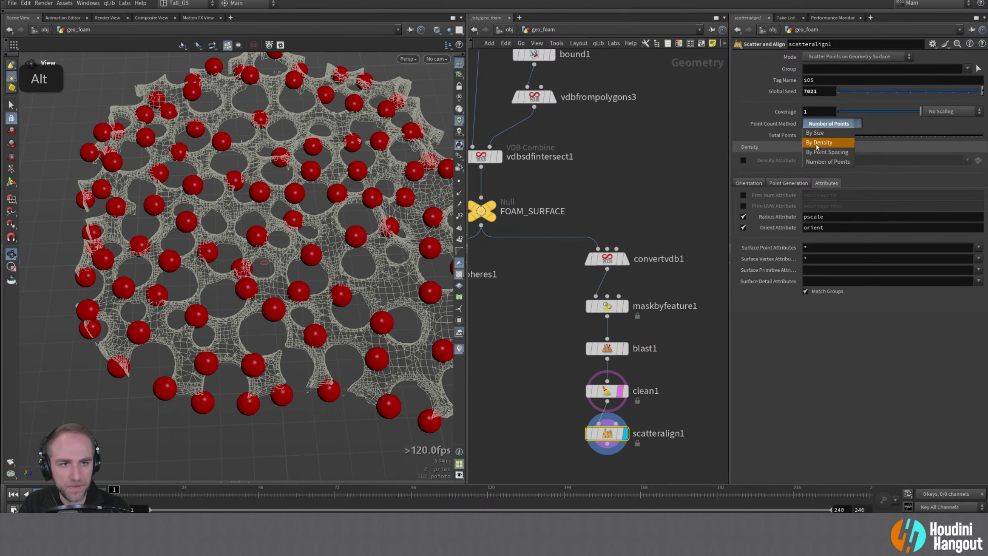
{"action": "left_click", "coordinate": [815, 133]}
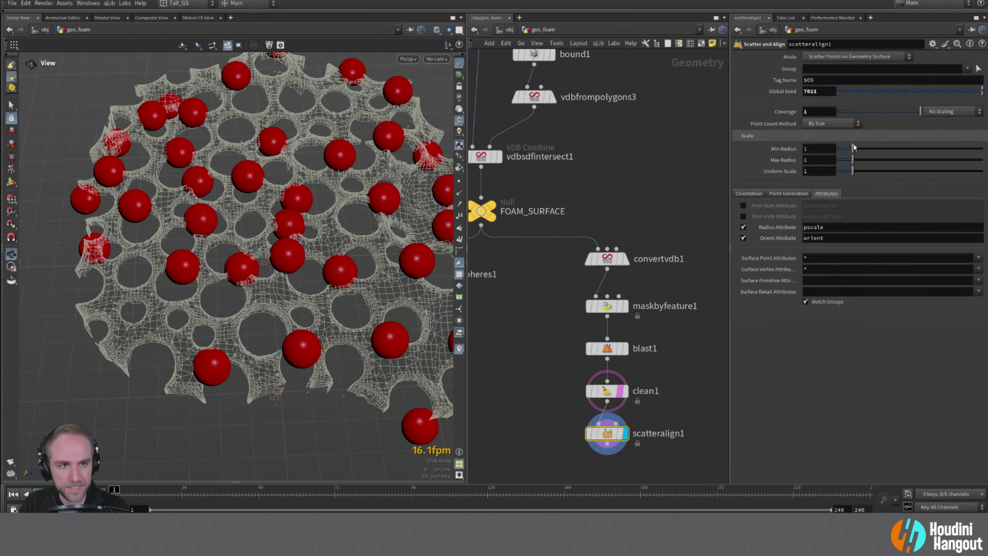
{"action": "mouse_move", "coordinate": [853, 148]}
{"action": "left_mouse_down"}
{"action": "mouse_move", "coordinate": [843, 148]}
{"action": "mouse_move", "coordinate": [855, 159]}
{"action": "mouse_move", "coordinate": [840, 149]}
{"action": "left_mouse_up"}
{"action": "right_click_drag", "start_coordinate": [342, 233], "coordinate": [364, 227], "text": "alt"}
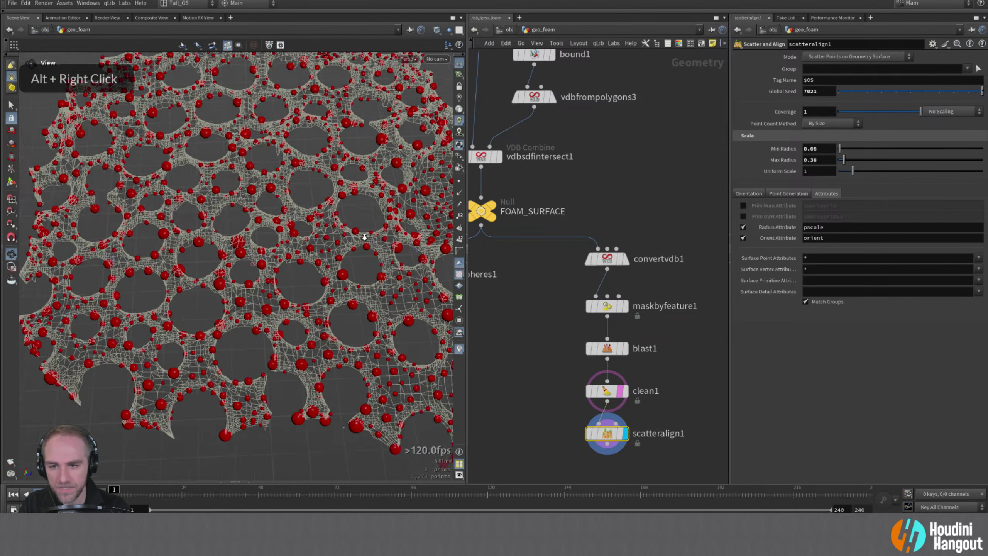
{"action": "left_click_drag", "start_coordinate": [363, 228], "coordinate": [364, 273], "text": "alt"}
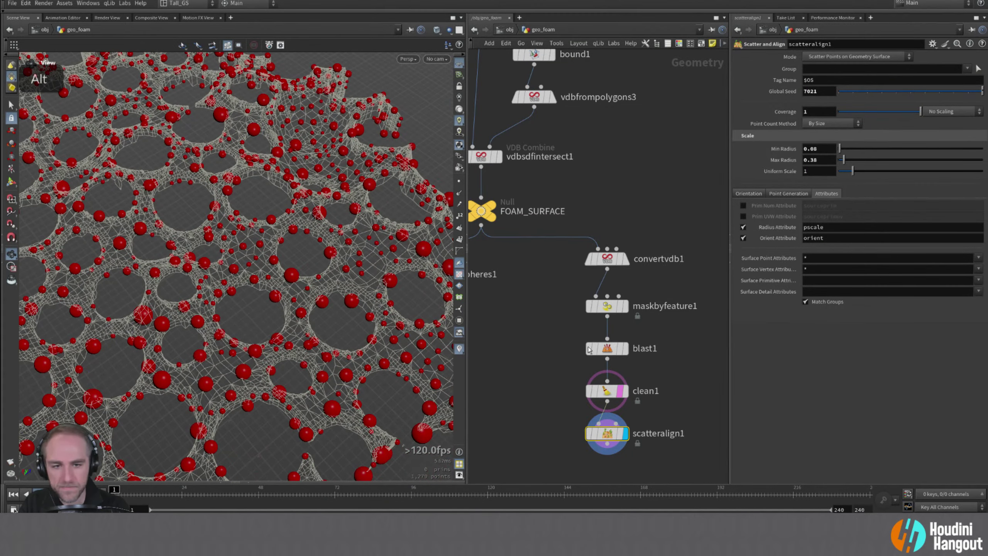
{"action": "left_click", "coordinate": [607, 391]}
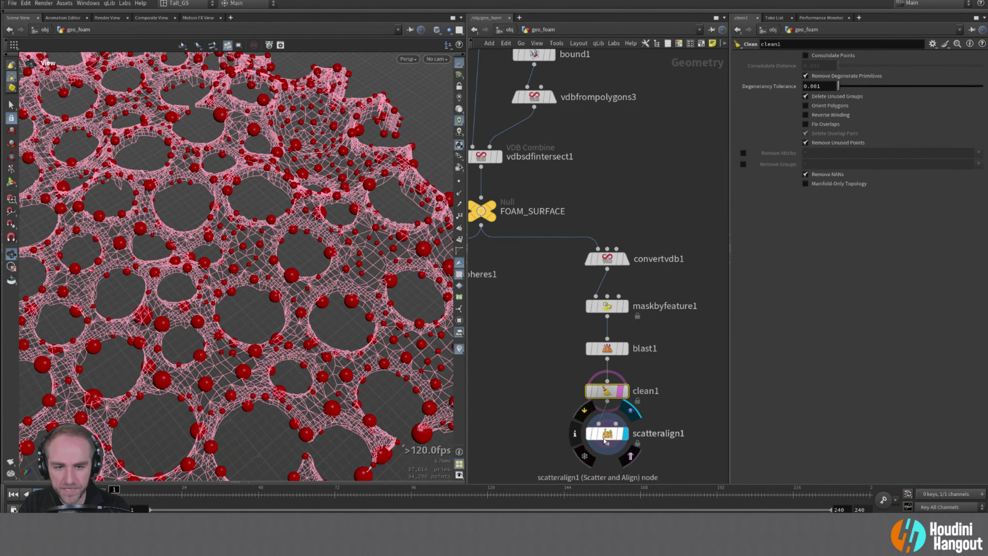
{"action": "left_click", "coordinate": [605, 353]}
{"action": "left_click_drag", "start_coordinate": [833, 56], "coordinate": [821, 58]}
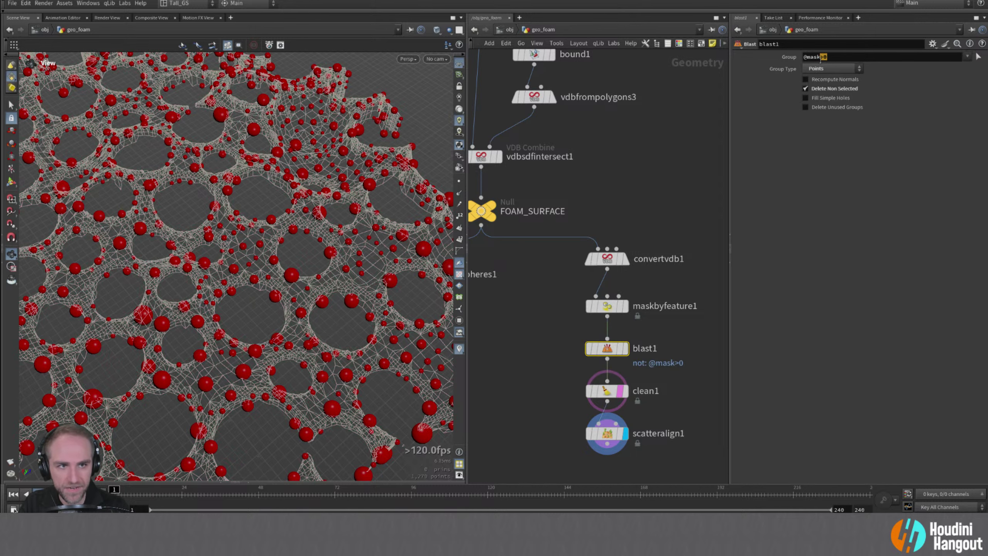
{"action": "type", "text": "0.25"}
{"action": "key", "text": "Return"}
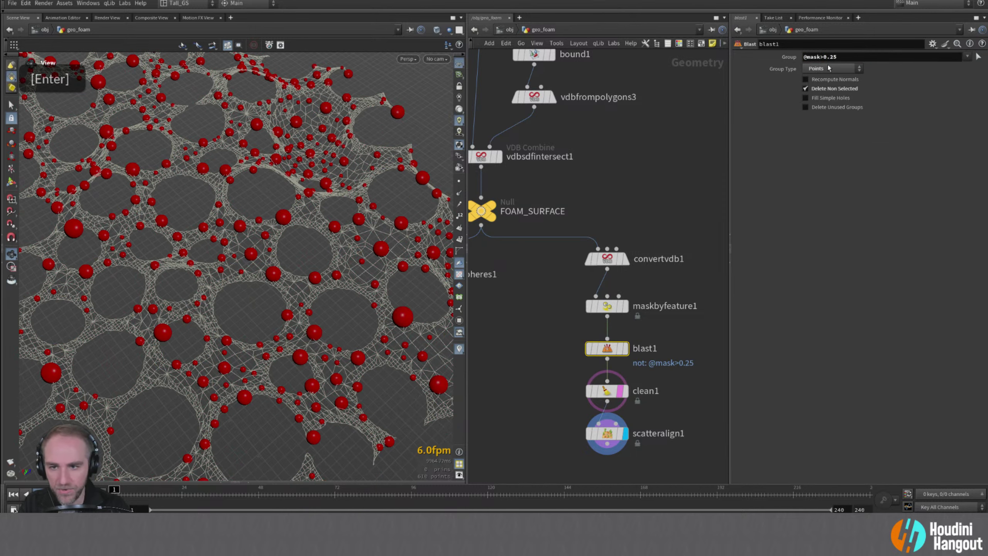
{"action": "left_click_drag", "start_coordinate": [374, 196], "coordinate": [255, 369], "text": "alt"}
{"action": "middle_click_drag", "start_coordinate": [251, 318], "coordinate": [280, 341], "text": "alt"}
{"action": "left_click_drag", "start_coordinate": [281, 341], "coordinate": [286, 318], "text": "alt"}
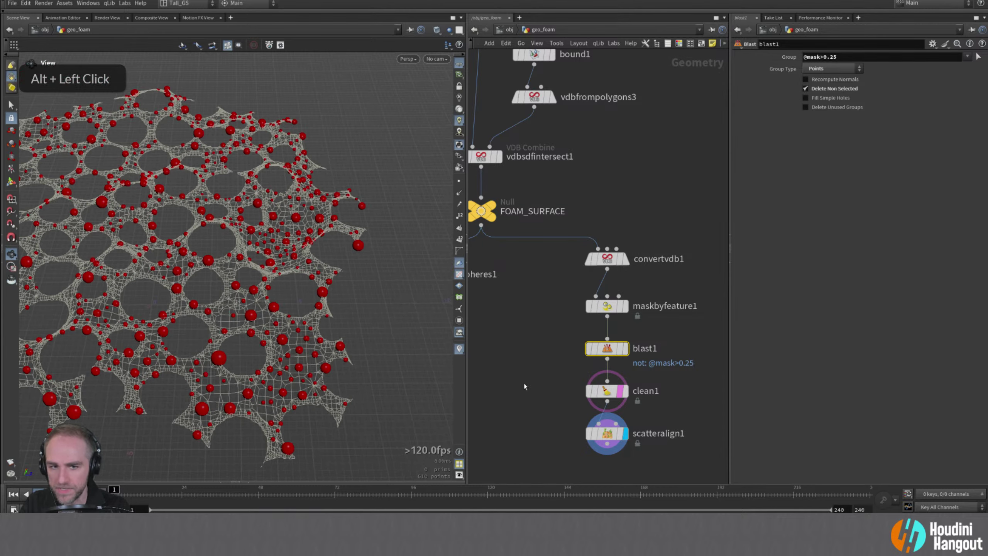
{"action": "middle_click_drag", "start_coordinate": [519, 358], "coordinate": [548, 362], "text": "alt"}
- Show the other scene objects in the viewport and inspect how the scattered spheres sit around the tubes
{"action": "left_click", "coordinate": [448, 30]}
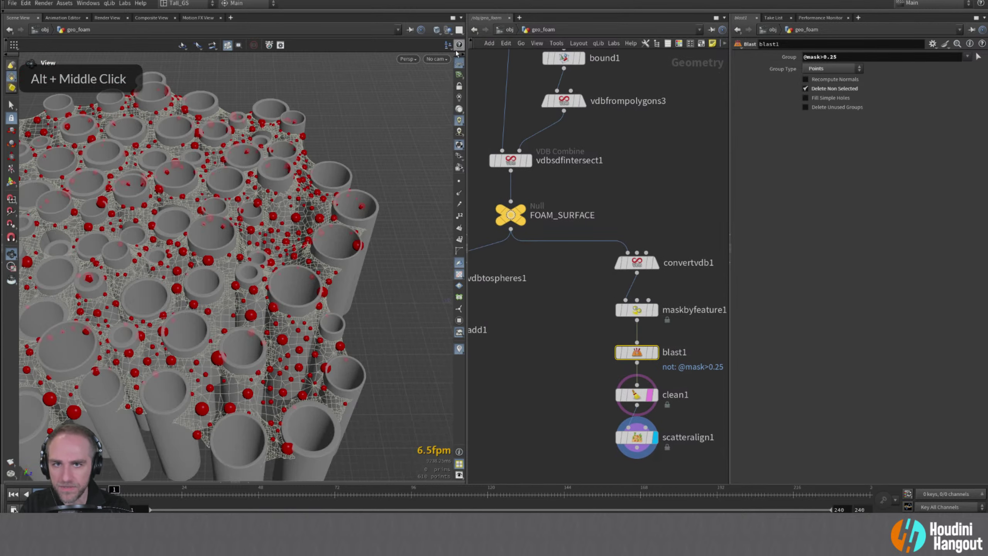
{"action": "left_click_drag", "start_coordinate": [287, 314], "coordinate": [230, 360], "text": "alt"}
{"action": "right_click_drag", "start_coordinate": [231, 360], "coordinate": [231, 398], "text": "alt"}
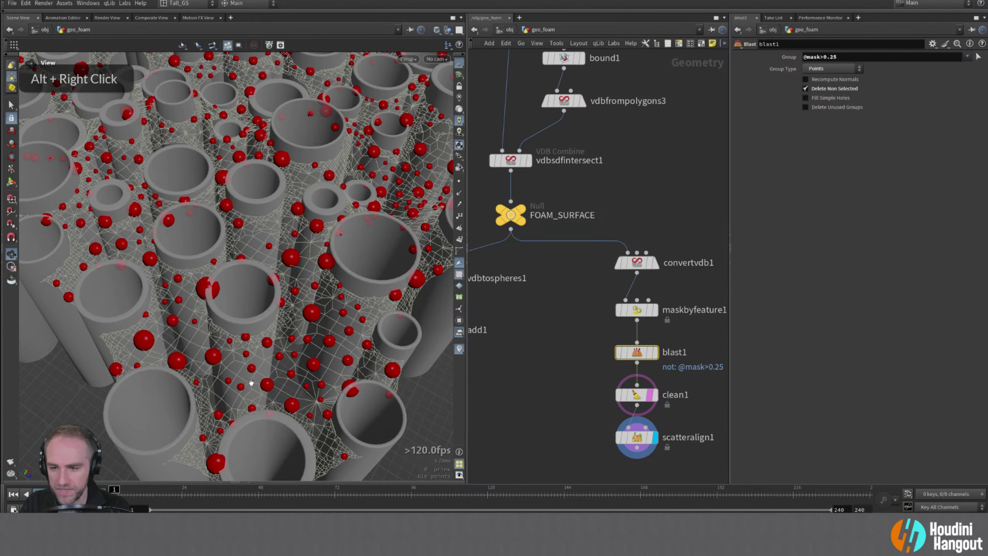
{"action": "middle_click_drag", "start_coordinate": [230, 398], "coordinate": [273, 351], "text": "alt"}
{"action": "left_click_drag", "start_coordinate": [272, 351], "coordinate": [313, 192], "text": "alt"}
{"action": "middle_click_drag", "start_coordinate": [313, 191], "coordinate": [303, 265], "text": "alt"}
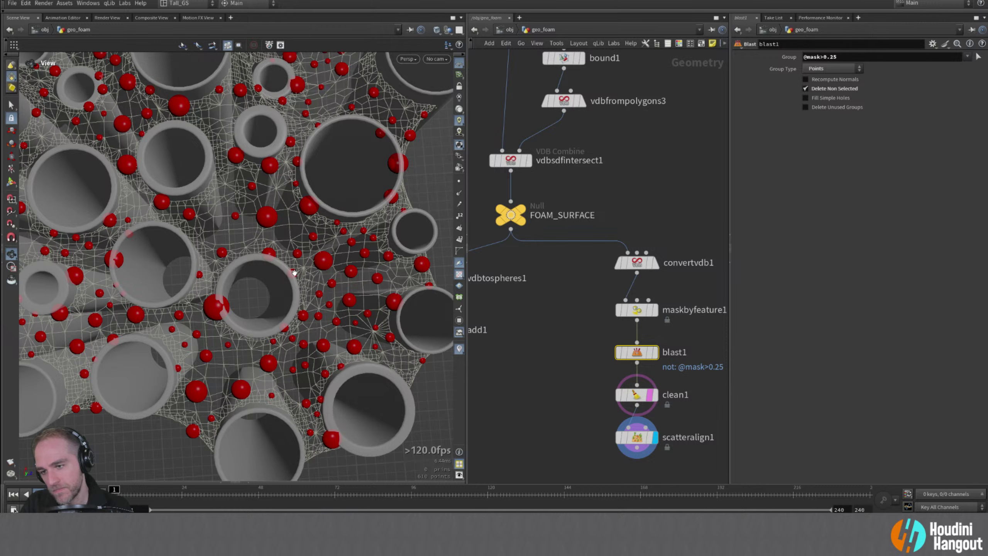
{"action": "middle_click_drag", "start_coordinate": [282, 277], "coordinate": [342, 230], "text": "alt"}
{"action": "left_click_drag", "start_coordinate": [342, 229], "coordinate": [330, 194], "text": "alt"}
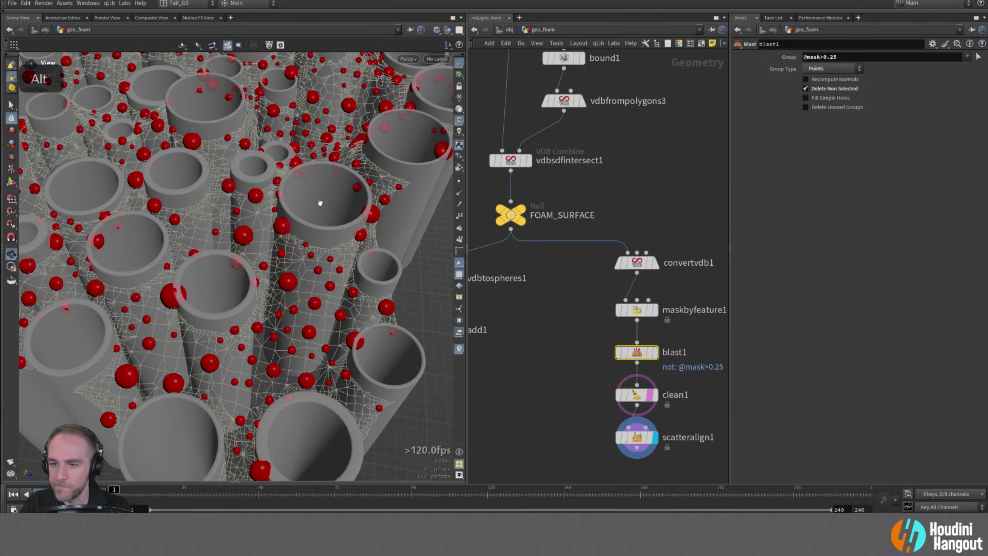
- Try mask thresholds of 0.5 and 0.75 in blast1's group expression
{"action": "left_click", "coordinate": [838, 57]}
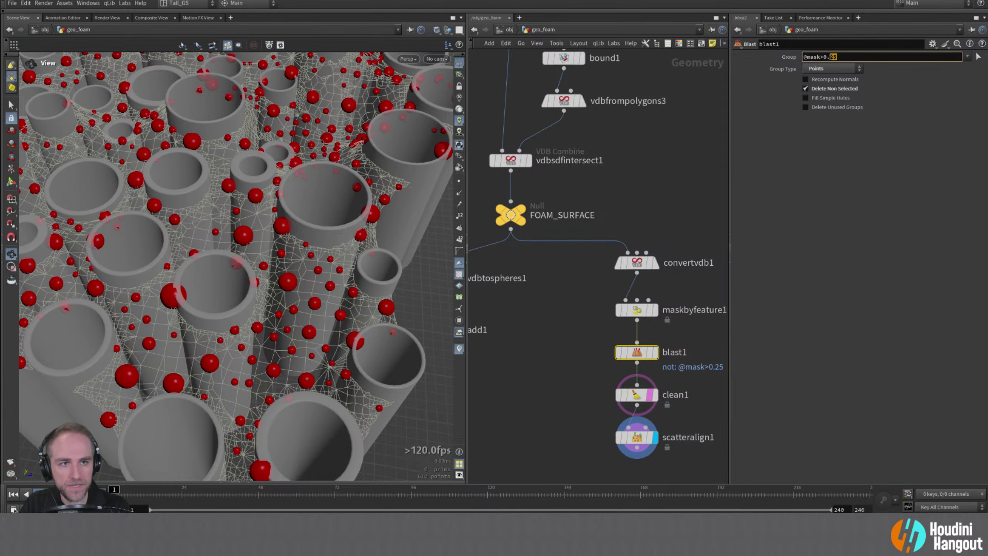
{"action": "type", "text": "5"}
{"action": "key", "text": "Return"}
{"action": "left_click_drag", "start_coordinate": [239, 230], "coordinate": [183, 233], "text": "alt"}
{"action": "key", "text": "BackSpace"}
{"action": "type", "text": "75"}
{"action": "key", "text": "Return"}
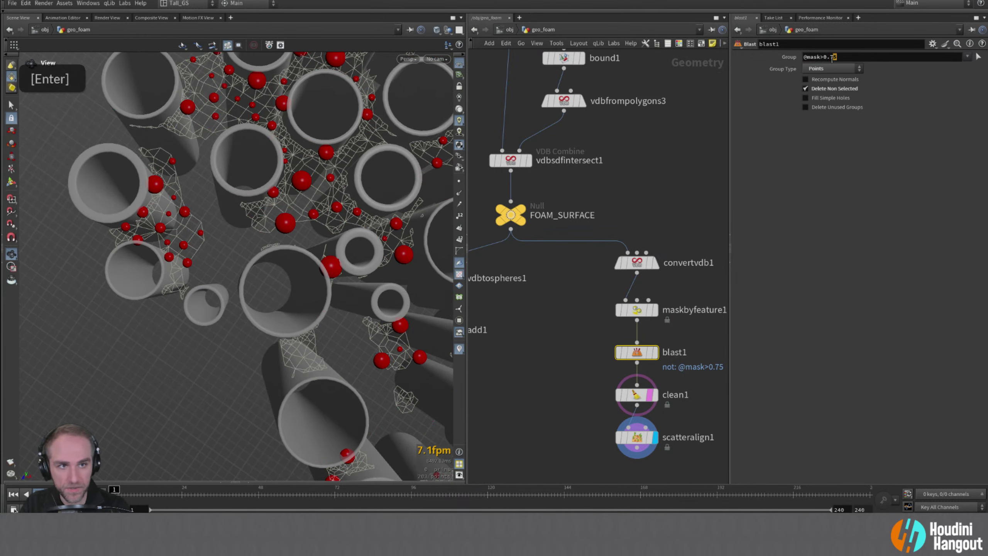
{"action": "right_click_drag", "start_coordinate": [302, 174], "coordinate": [296, 171], "text": "alt"}
{"action": "left_click_drag", "start_coordinate": [296, 171], "coordinate": [340, 152], "text": "alt"}
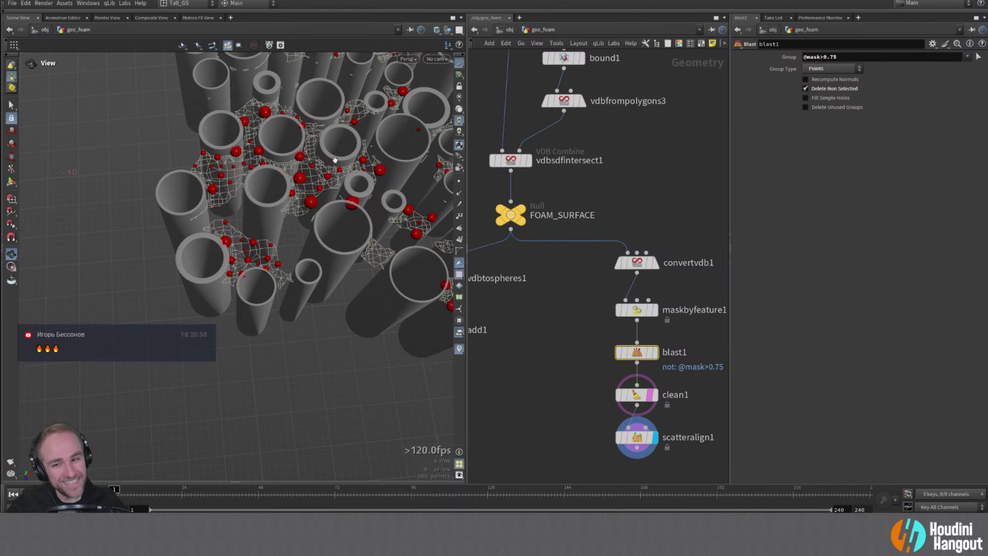
{"action": "double_click", "coordinate": [832, 57]}
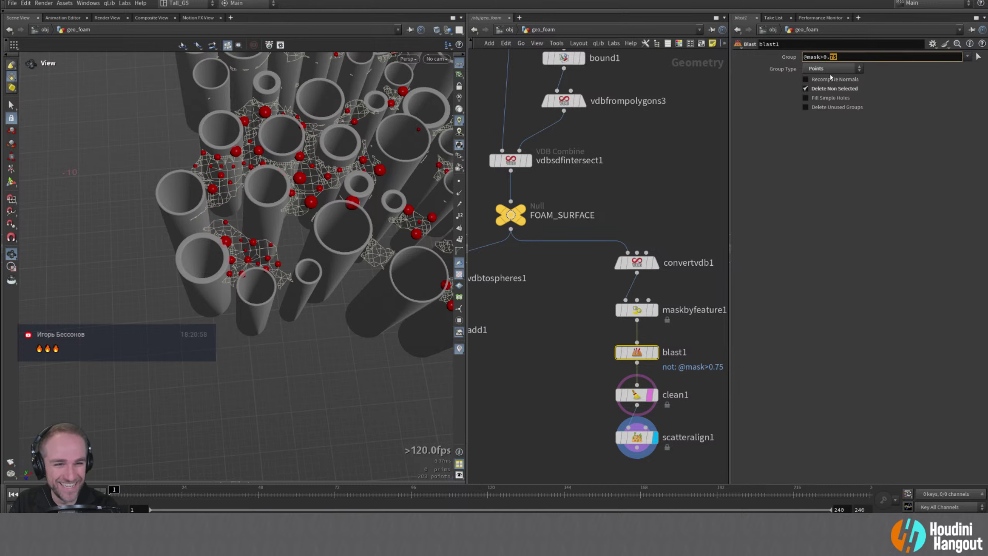
{"action": "type", "text": "65"}
{"action": "key", "text": "Return"}
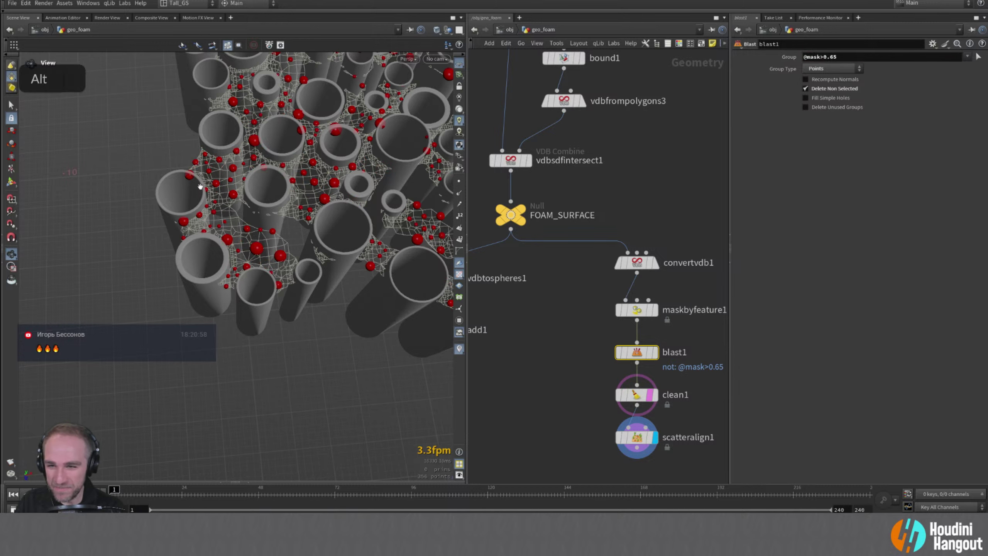
{"action": "right_click_drag", "start_coordinate": [210, 197], "coordinate": [216, 204], "text": "alt"}
{"action": "left_click_drag", "start_coordinate": [217, 204], "coordinate": [233, 199], "text": "alt"}
{"action": "middle_click_drag", "start_coordinate": [233, 199], "coordinate": [249, 195], "text": "alt"}
{"action": "left_click_drag", "start_coordinate": [249, 195], "coordinate": [287, 182], "text": "alt"}
{"action": "left_click", "coordinate": [849, 56]}
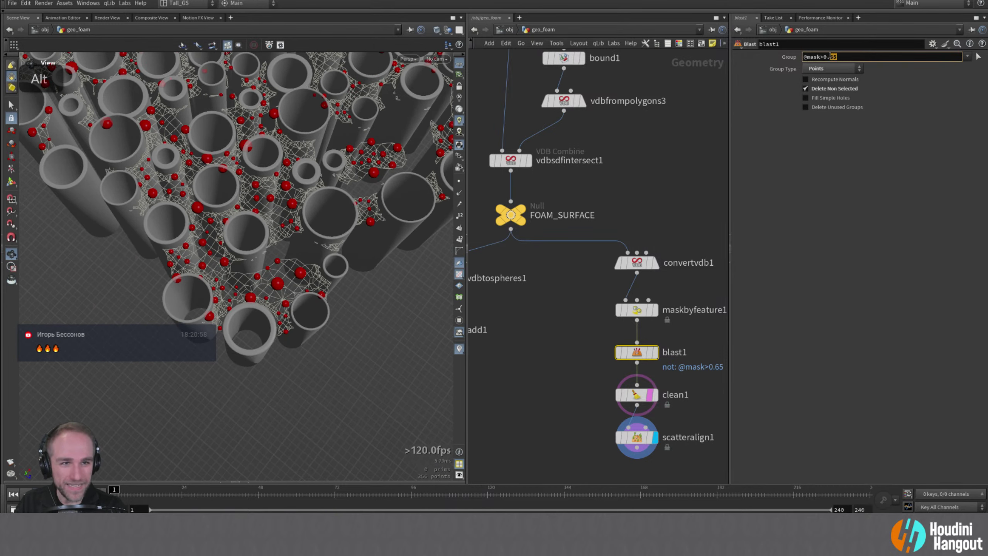
{"action": "key", "text": "BackSpace"}
{"action": "key", "text": "BackSpace"}
{"action": "type", "text": "5"}
{"action": "key", "text": "Return"}
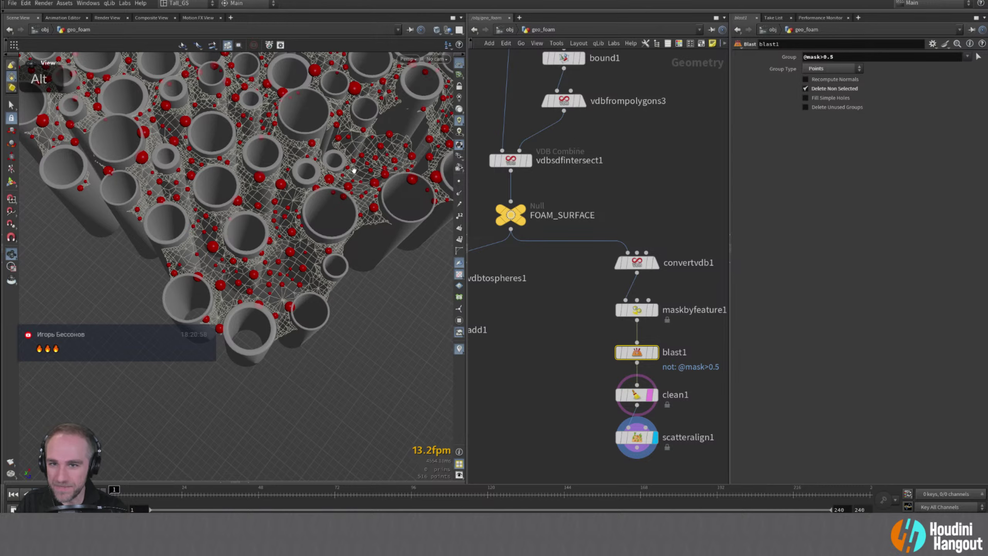
{"action": "middle_click_drag", "start_coordinate": [352, 167], "coordinate": [327, 187], "text": "alt"}
{"action": "left_click_drag", "start_coordinate": [328, 187], "coordinate": [232, 190], "text": "alt"}
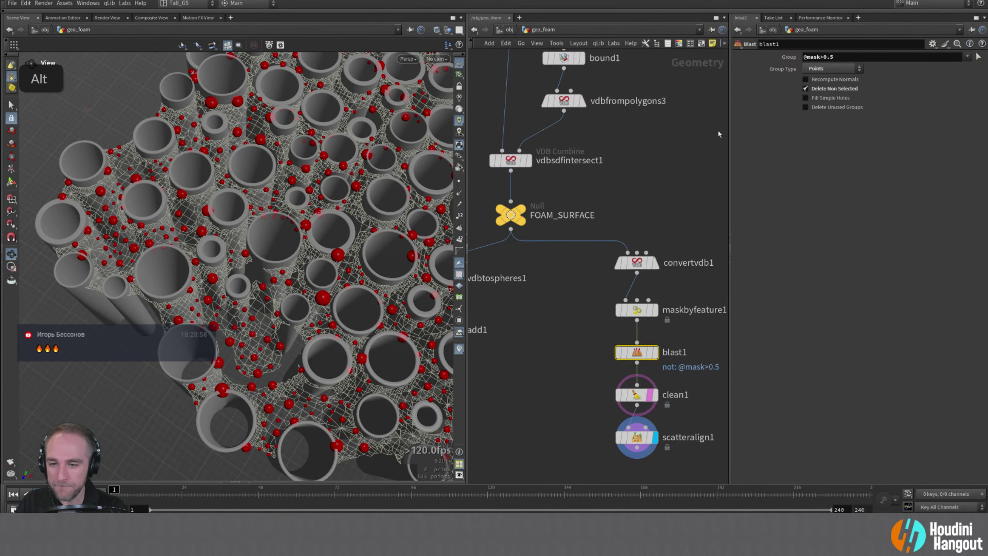
{"action": "left_click", "coordinate": [835, 58]}
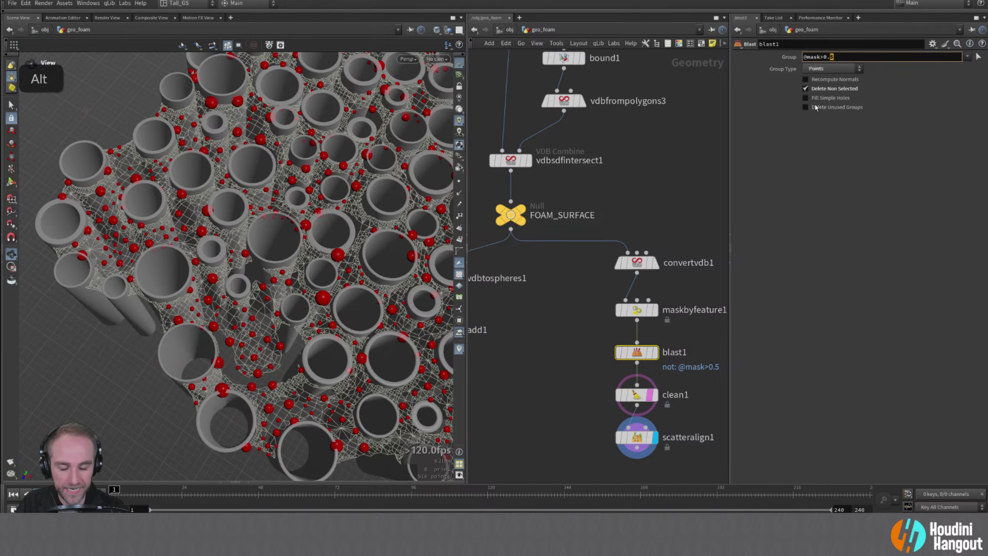
{"action": "type", "text": "4"}
{"action": "key", "text": "Return"}
{"action": "left_click_drag", "start_coordinate": [194, 348], "coordinate": [226, 316], "text": "alt"}
{"action": "right_click_drag", "start_coordinate": [226, 316], "coordinate": [243, 286], "text": "alt"}
{"action": "middle_click_drag", "start_coordinate": [244, 288], "coordinate": [226, 290], "text": "alt"}
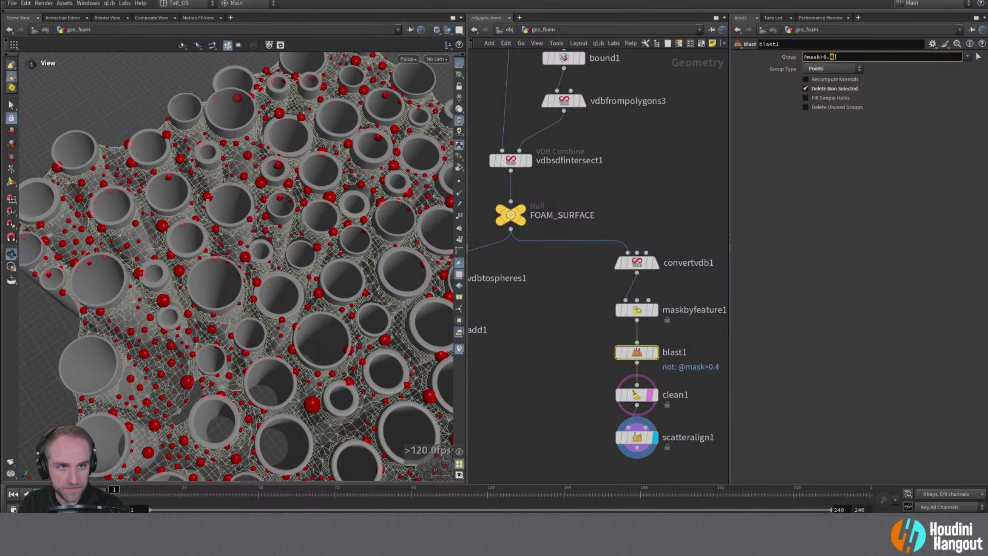
{"action": "type", "text": "5"}
{"action": "key", "text": "Return"}
{"action": "left_click_drag", "start_coordinate": [272, 216], "coordinate": [268, 216], "text": "alt"}
{"action": "left_click_drag", "start_coordinate": [240, 303], "coordinate": [238, 319], "text": "alt"}
- Move scatteralign1 further down to open a gap below clean1
{"action": "middle_click_drag", "start_coordinate": [592, 417], "coordinate": [511, 370], "text": "alt"}
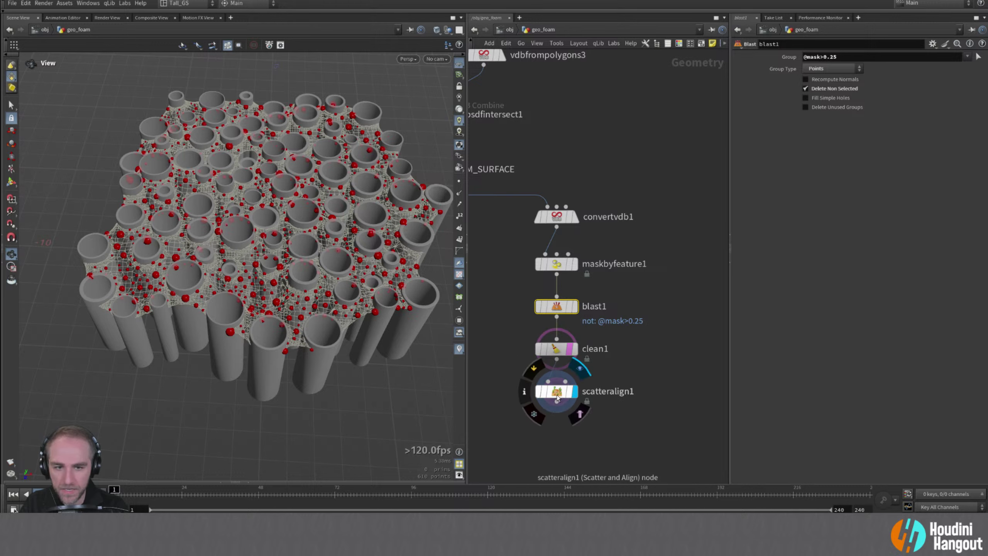
{"action": "left_click_drag", "start_coordinate": [555, 391], "coordinate": [554, 448]}
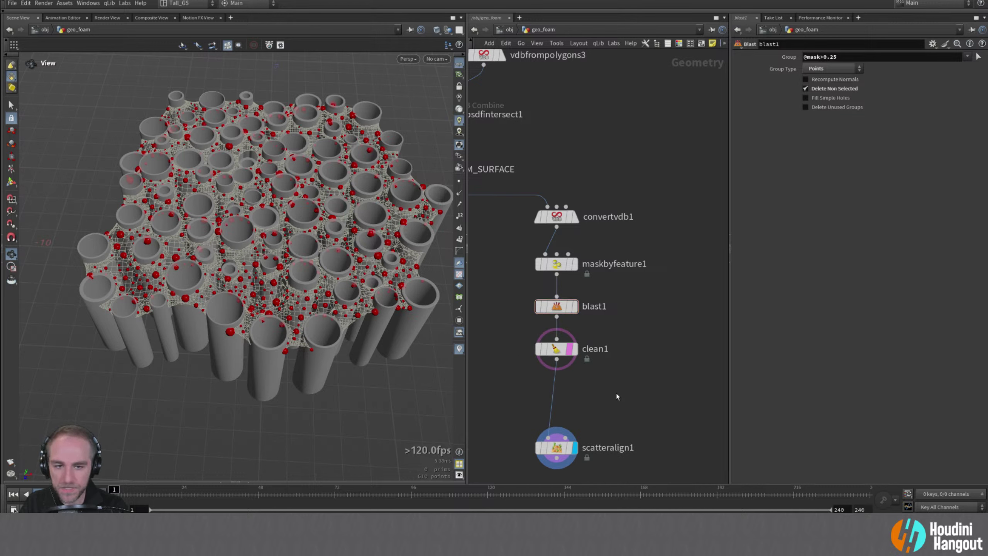
- Compare the get_thin_tubes and polyfill1 outputs, leave polyfill1 displayed, and move get_thin_tubes closer to it
{"action": "middle_click_drag", "start_coordinate": [673, 253], "coordinate": [689, 336]}
{"action": "right_click_drag", "start_coordinate": [689, 336], "coordinate": [662, 255]}
{"action": "middle_click_drag", "start_coordinate": [662, 255], "coordinate": [602, 375]}
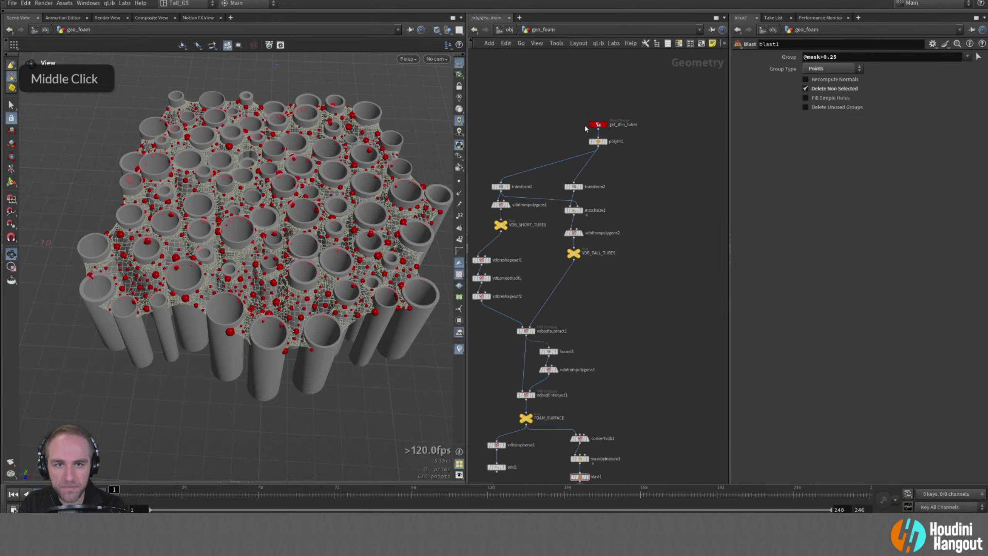
{"action": "left_click", "coordinate": [600, 126]}
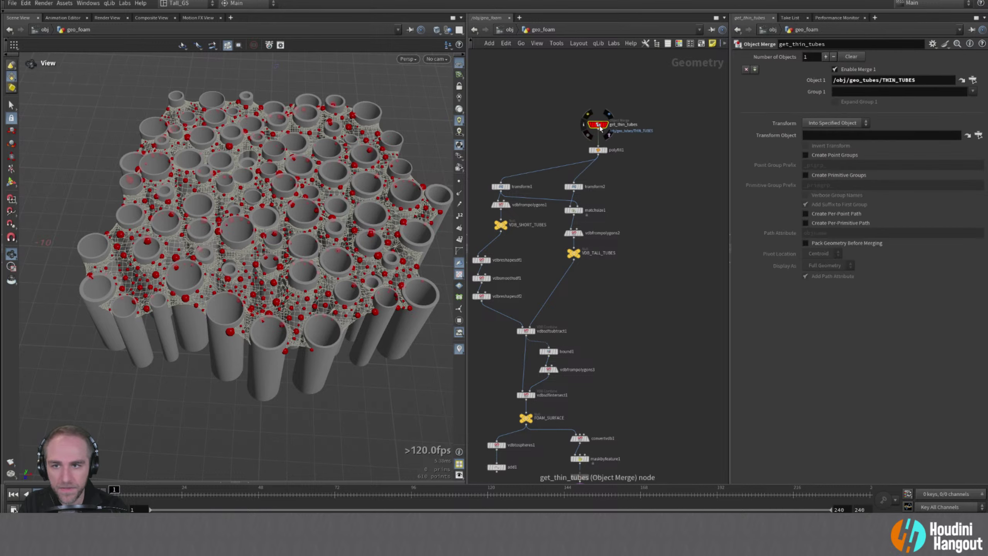
{"action": "double_click", "coordinate": [599, 126]}
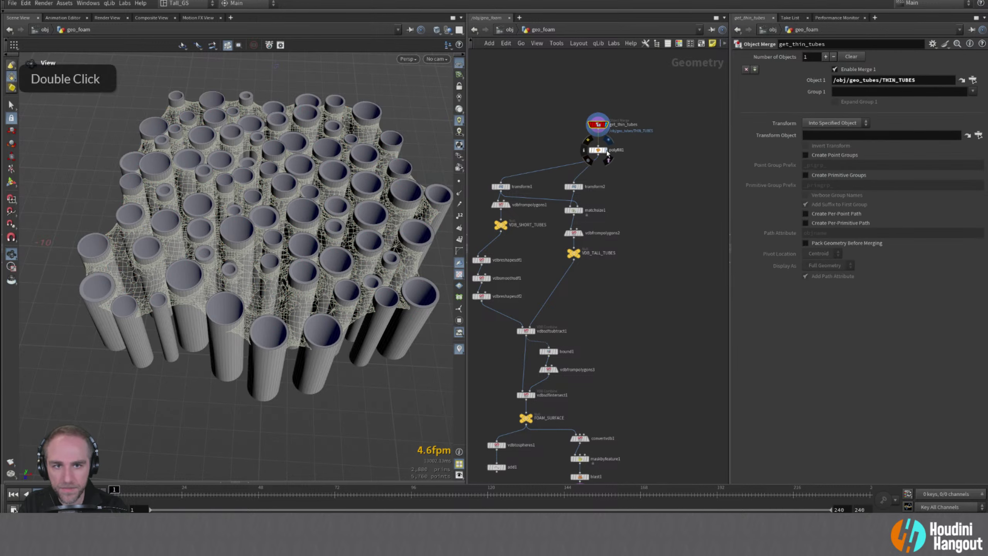
{"action": "double_click", "coordinate": [601, 152]}
{"action": "double_click", "coordinate": [599, 126]}
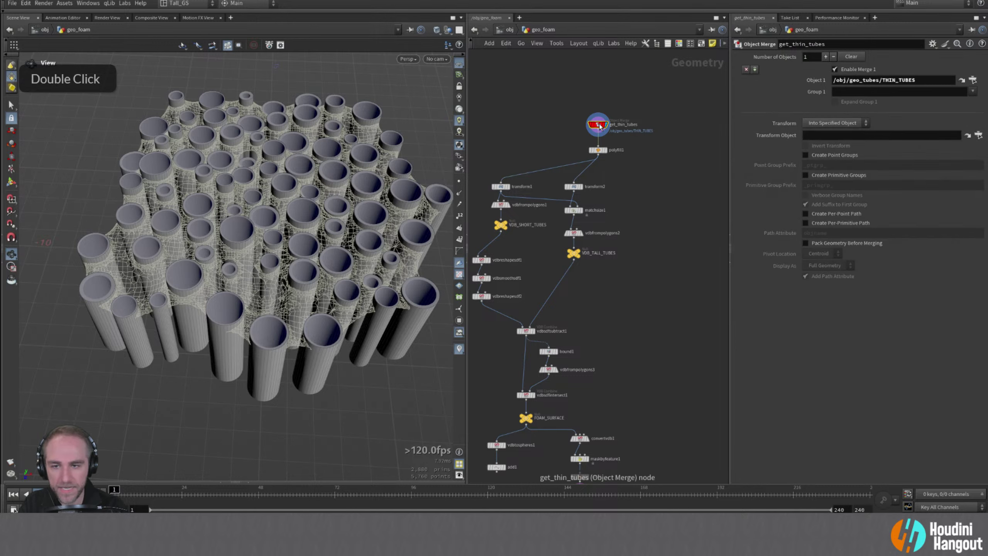
{"action": "double_click", "coordinate": [599, 151]}
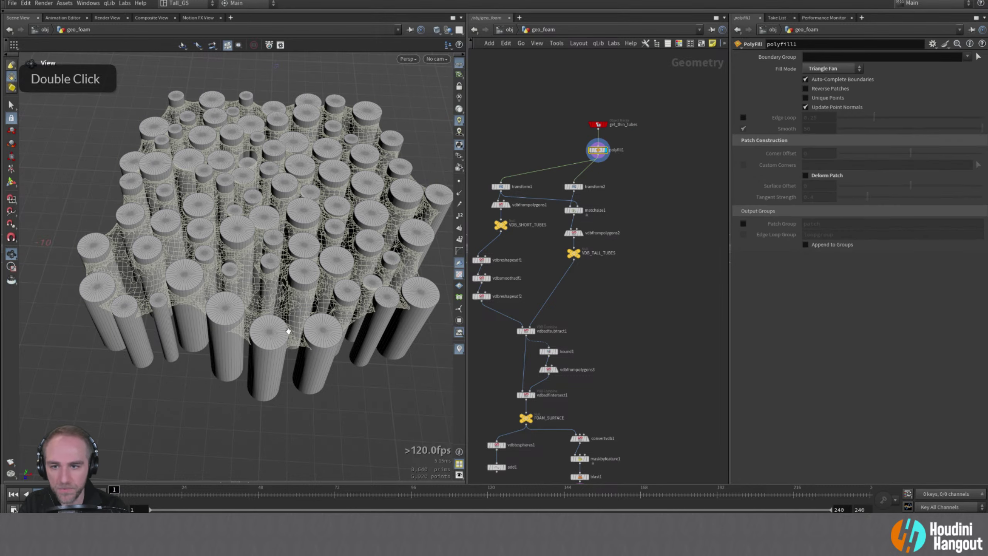
{"action": "left_click_drag", "start_coordinate": [598, 125], "coordinate": [598, 134]}
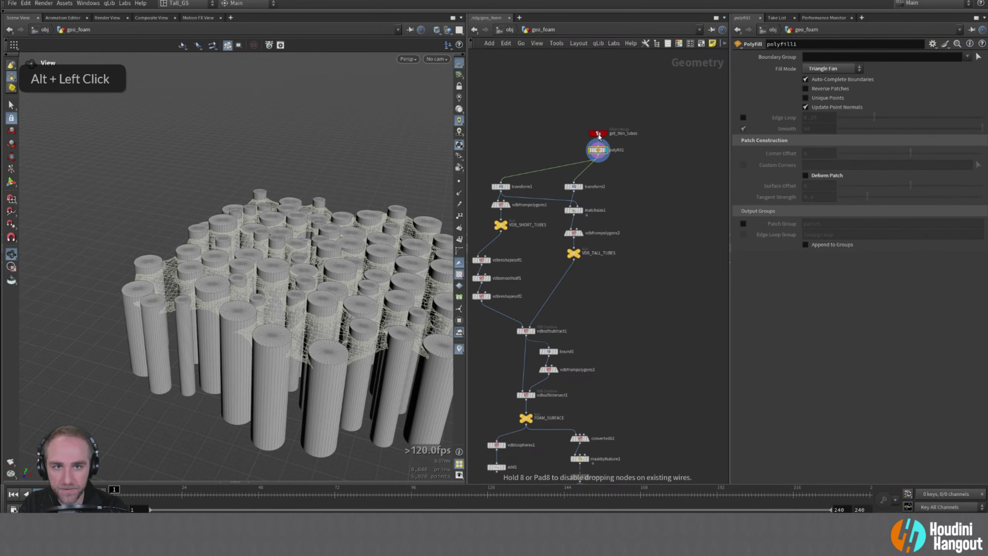
- Route a wire with two dots from polyfill1 down past clean1 and attach a new Boolean node to it
{"action": "left_click", "coordinate": [608, 153]}
{"action": "middle_click_drag", "start_coordinate": [648, 273], "coordinate": [624, 174], "text": "alt"}
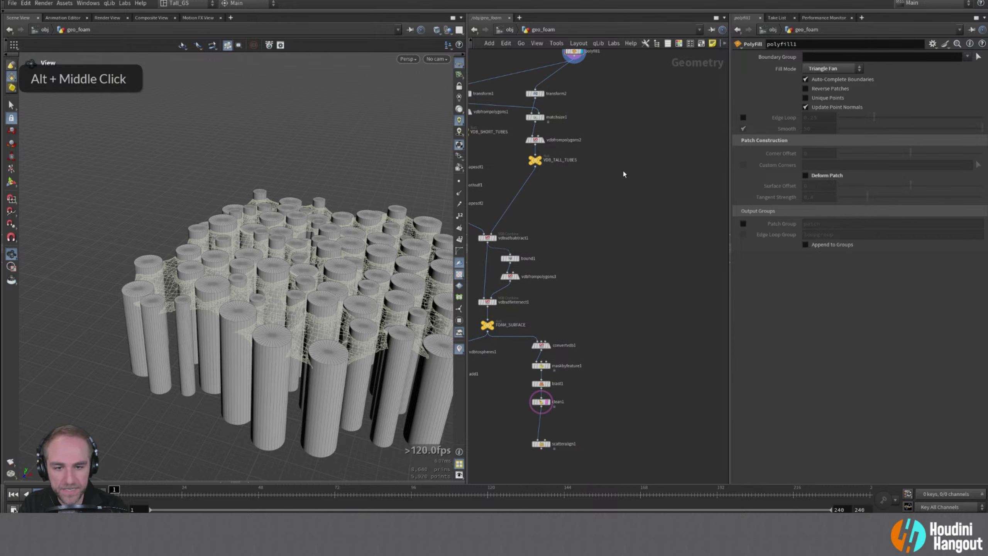
{"action": "left_click", "coordinate": [579, 62]}
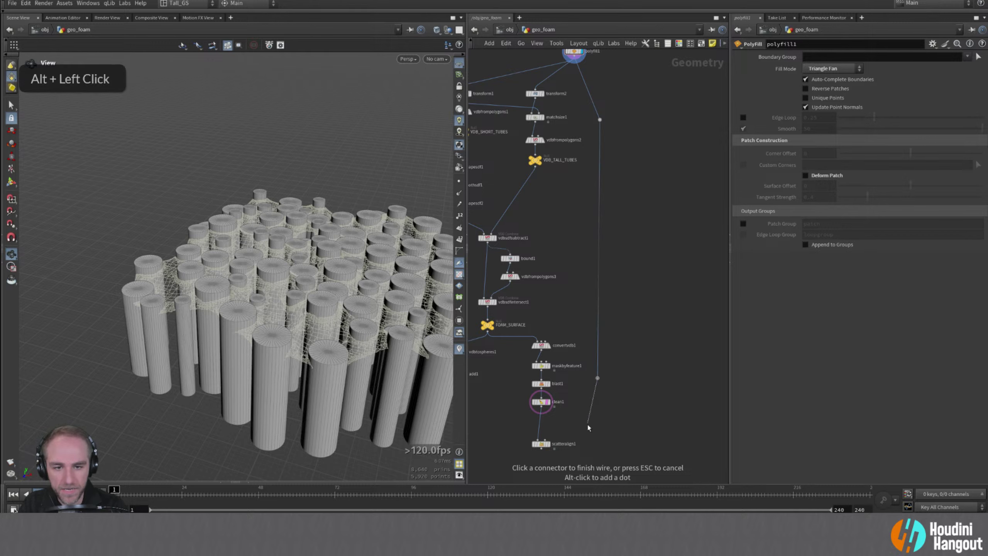
{"action": "right_click_drag", "start_coordinate": [589, 428], "coordinate": [567, 405], "text": "alt"}
{"action": "middle_click_drag", "start_coordinate": [567, 404], "coordinate": [625, 374], "text": "alt"}
{"action": "key", "text": "Tab"}
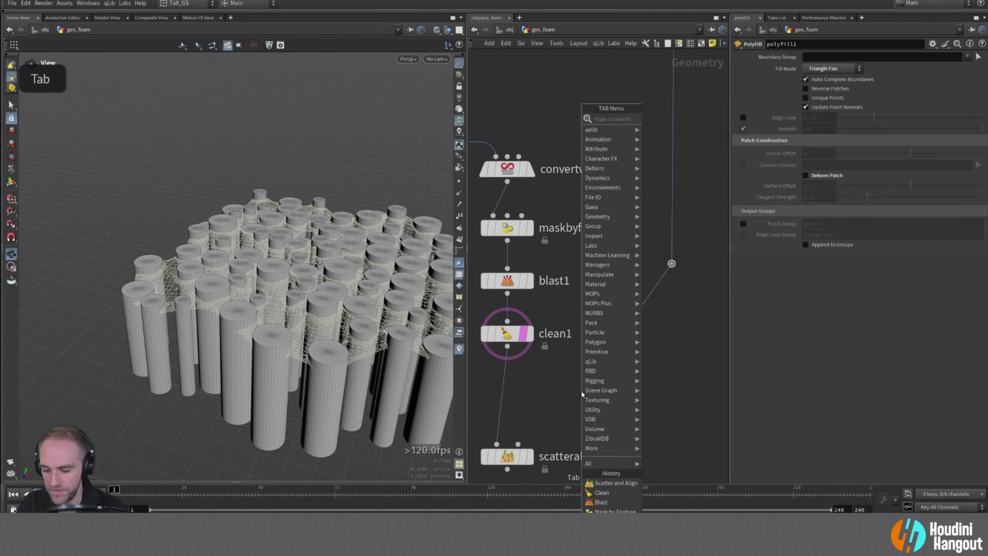
{"action": "type", "text": "boolean"}
{"action": "key", "text": "Return"}
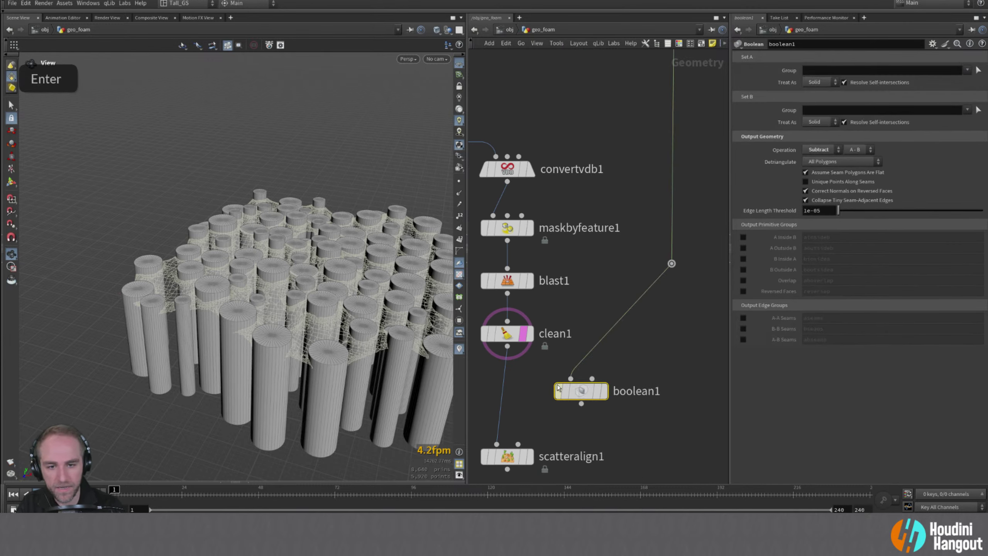
- Wire clean1 into boolean1's first input and the capped tubes into its second input, then display boolean1
{"action": "left_click", "coordinate": [571, 378]}
{"action": "left_click", "coordinate": [592, 378]}
{"action": "left_click", "coordinate": [571, 378]}
{"action": "double_click", "coordinate": [521, 364]}
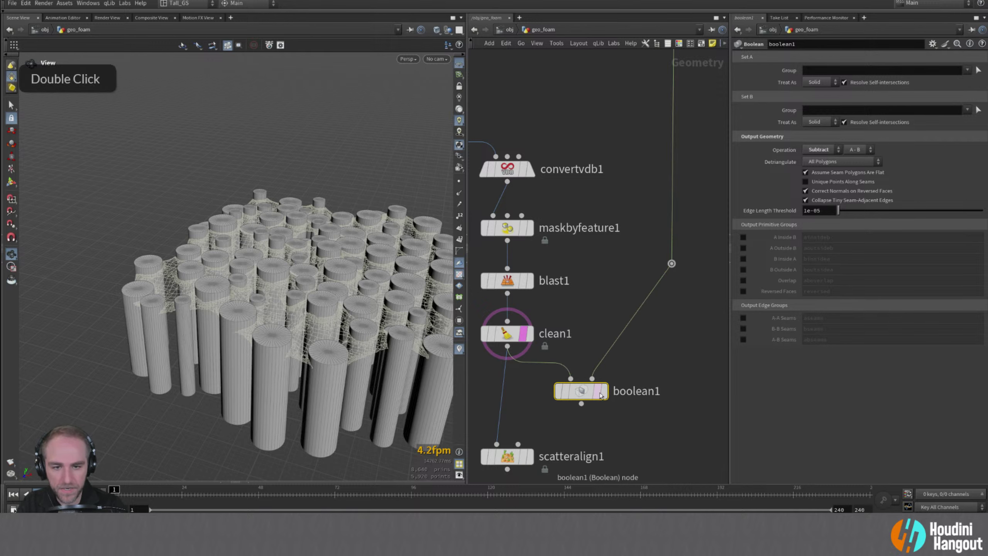
{"action": "left_click", "coordinate": [602, 391]}
{"action": "left_click_drag", "start_coordinate": [587, 397], "coordinate": [581, 406]}
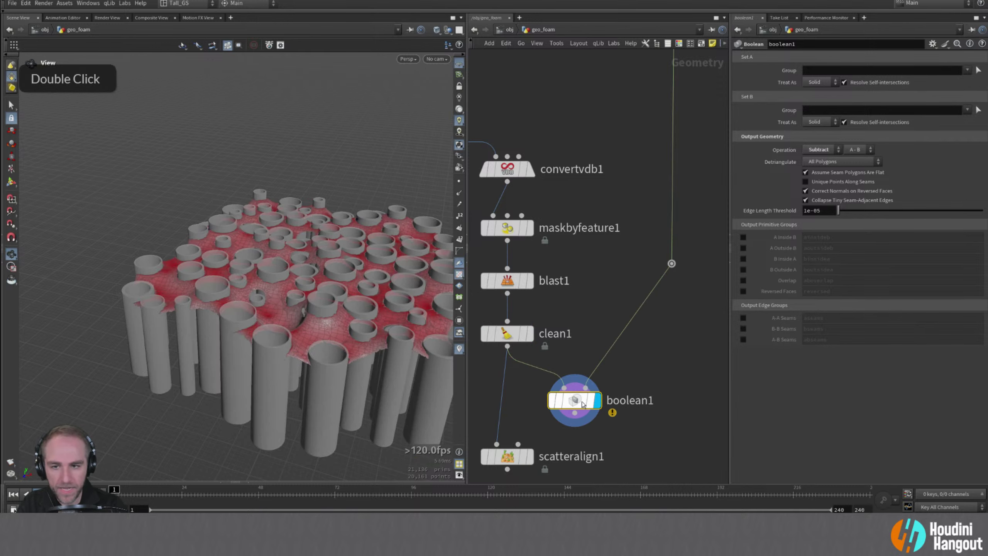
- Inspect the Boolean cut around the tubes and treat boolean1's Set A as Surface
{"action": "left_click_drag", "start_coordinate": [296, 311], "coordinate": [308, 323], "text": "alt"}
{"action": "right_click_drag", "start_coordinate": [307, 323], "coordinate": [328, 343], "text": "alt"}
{"action": "left_click_drag", "start_coordinate": [327, 343], "coordinate": [316, 360], "text": "alt"}
{"action": "right_click_drag", "start_coordinate": [316, 361], "coordinate": [386, 304], "text": "alt"}
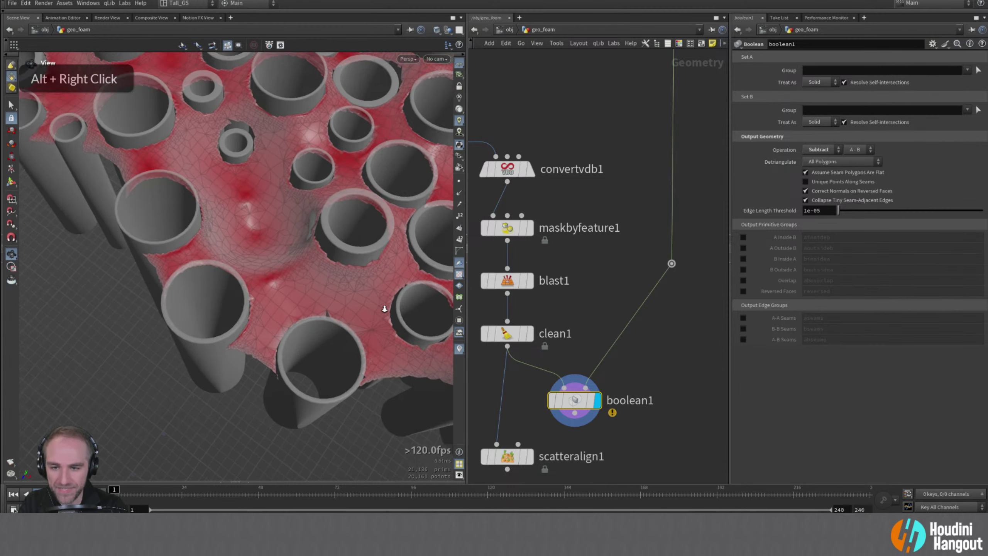
{"action": "left_click_drag", "start_coordinate": [386, 304], "coordinate": [338, 341], "text": "alt"}
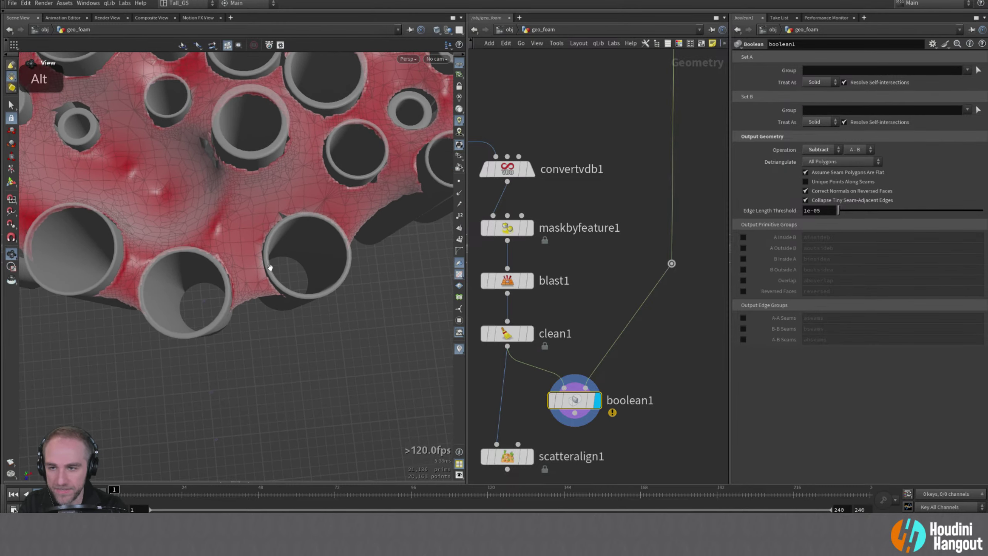
{"action": "middle_click", "coordinate": [583, 397]}
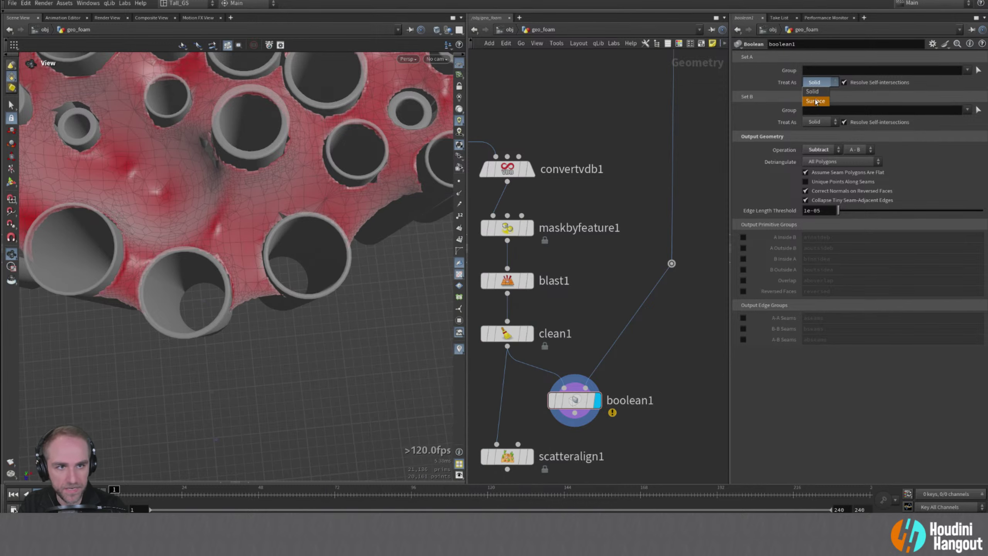
{"action": "left_click", "coordinate": [816, 101]}
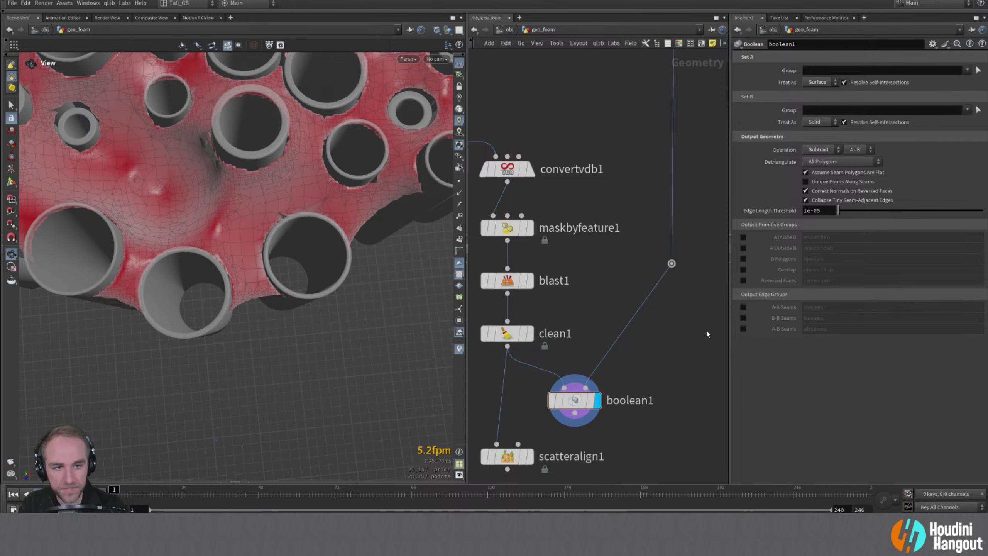
- Insert a Peak node into the capped-tubes wire just before boolean1's second input
{"action": "key", "text": "Tab"}
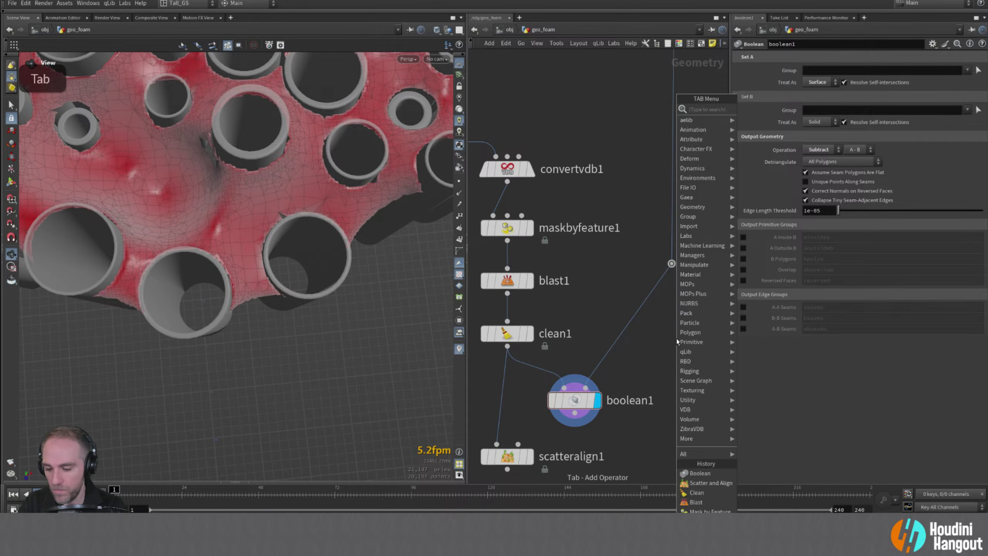
{"action": "type", "text": "peak"}
{"action": "key", "text": "Return"}
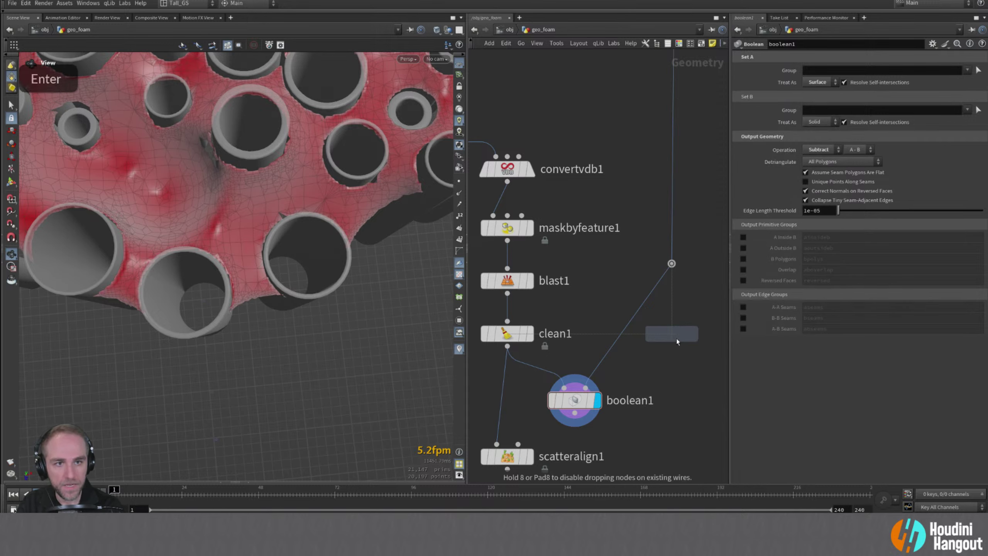
{"action": "double_click", "coordinate": [635, 325]}
{"action": "left_click_drag", "start_coordinate": [635, 328], "coordinate": [665, 328]}
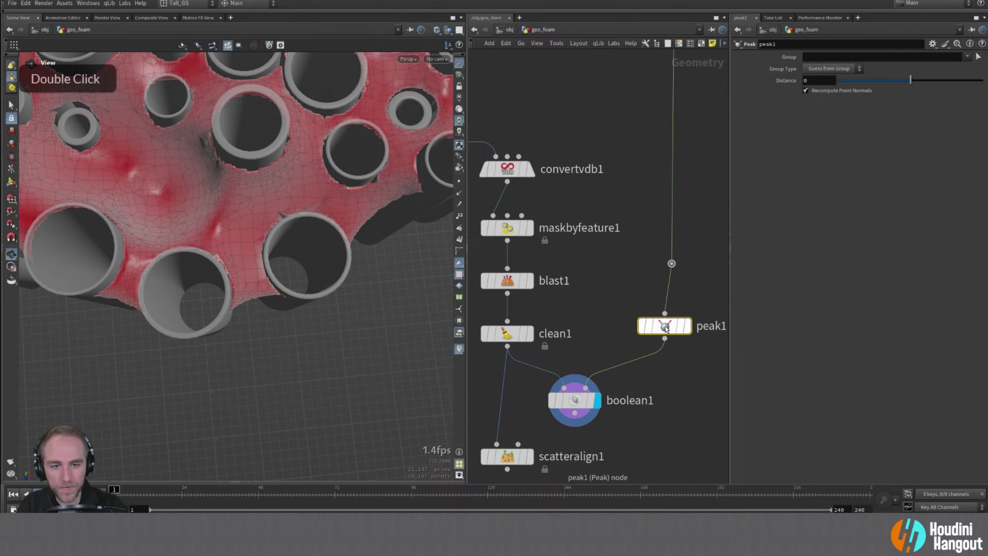
- Try a distance of 1.1 on peak1 and check how much surface is cut between the tubes
{"action": "left_click_drag", "start_coordinate": [911, 82], "coordinate": [928, 83]}
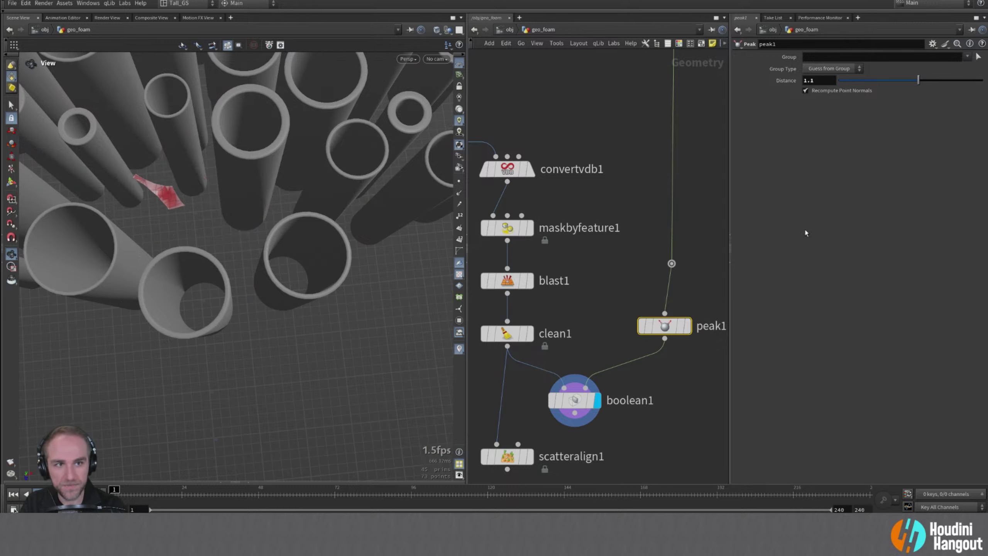
{"action": "right_click_drag", "start_coordinate": [163, 218], "coordinate": [132, 214], "text": "alt"}
{"action": "middle_click_drag", "start_coordinate": [132, 214], "coordinate": [165, 264], "text": "alt"}
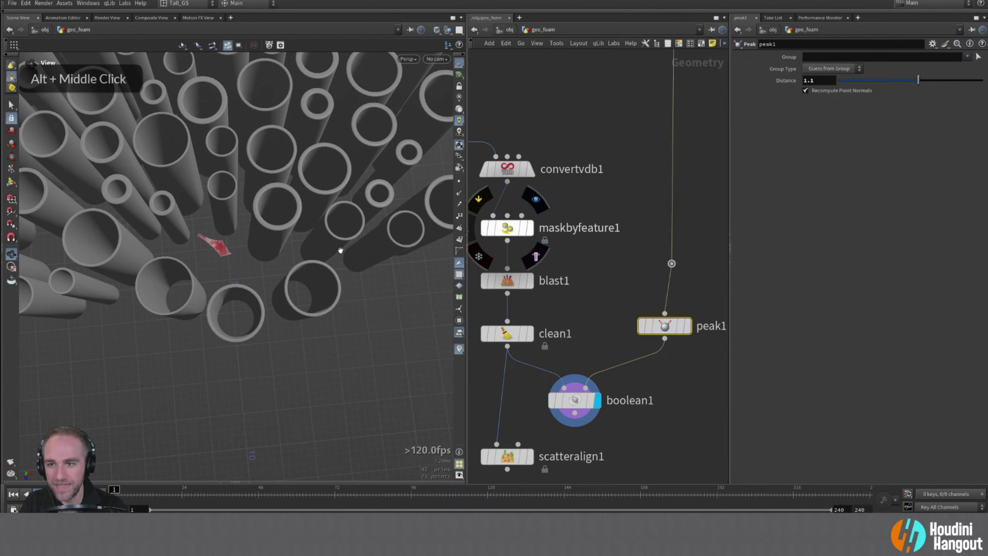
- Show peak1 as a wireframe template over the Boolean result and set its distance to 0.25
{"action": "left_click", "coordinate": [687, 327]}
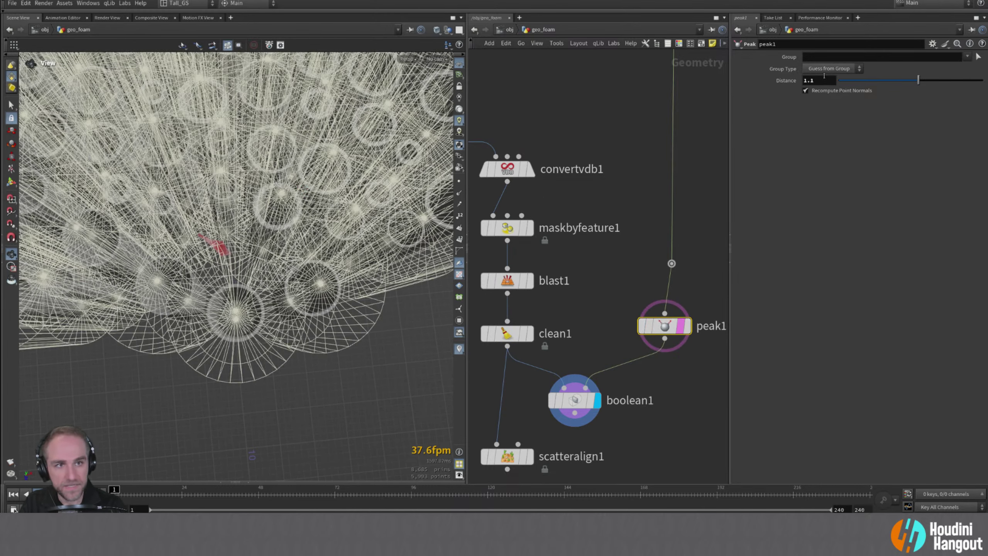
{"action": "left_click_drag", "start_coordinate": [371, 266], "coordinate": [370, 195], "text": "alt"}
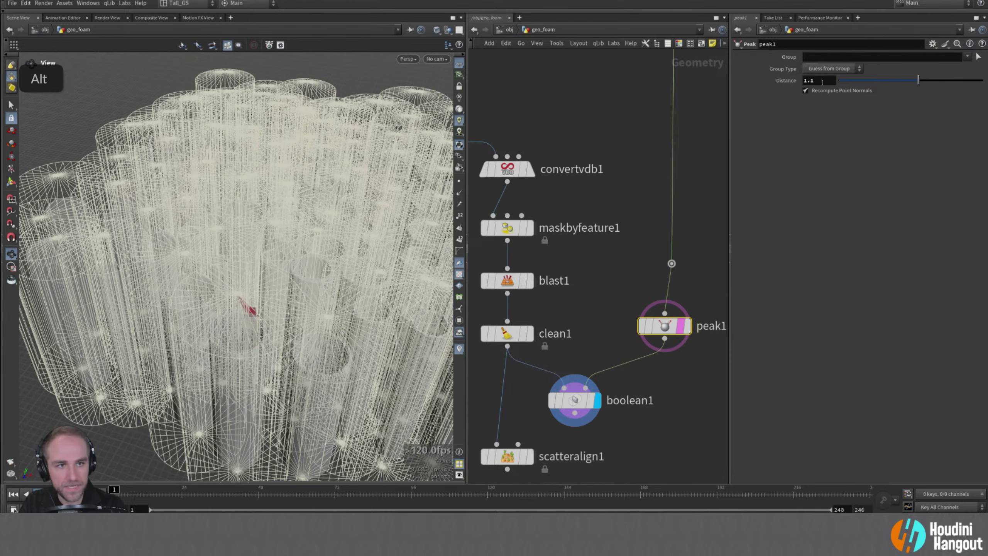
{"action": "scroll", "coordinate": [311, 195], "scroll_direction": "down", "scroll_amount": 3}
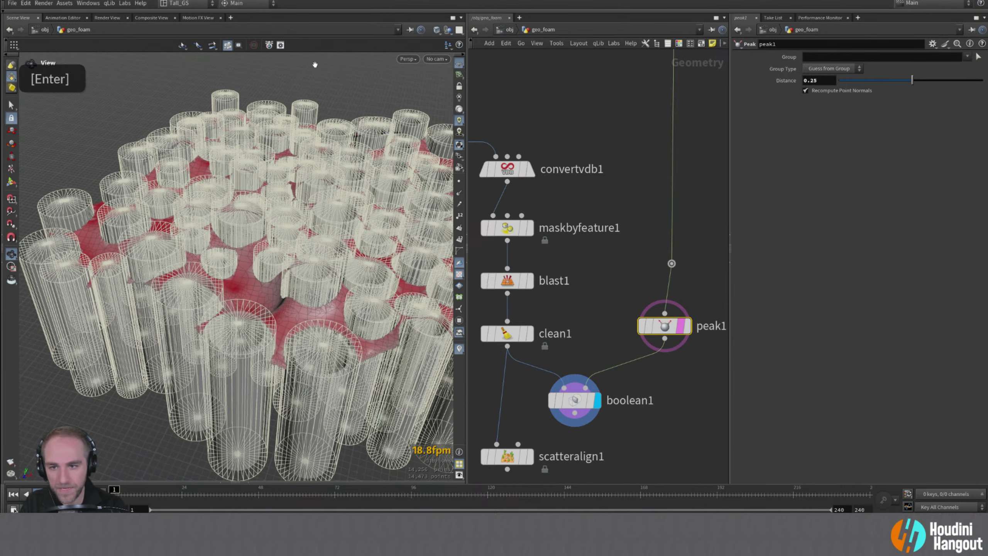
- Try a distance of 0.5 on peak1 and inspect the enlarged tubes against the trimmed surface
{"action": "left_click_drag", "start_coordinate": [311, 195], "coordinate": [312, 233], "text": "alt"}
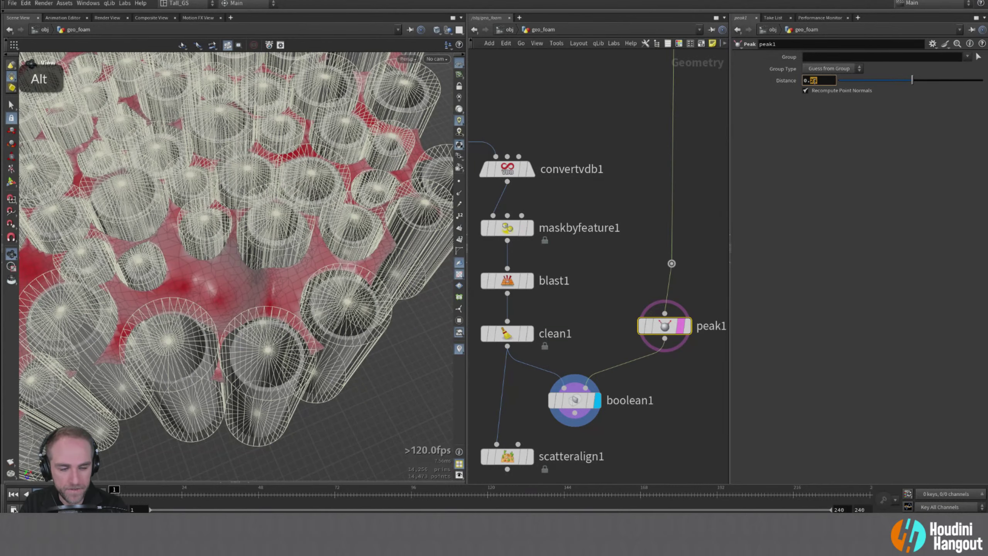
{"action": "right_click_drag", "start_coordinate": [273, 273], "coordinate": [276, 296], "text": "alt"}
{"action": "left_click_drag", "start_coordinate": [276, 295], "coordinate": [296, 273], "text": "alt"}
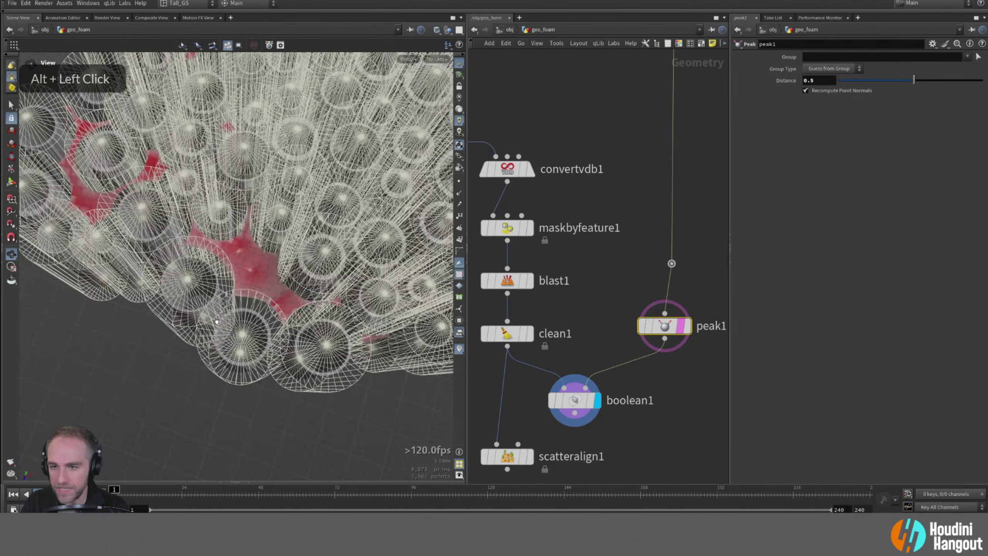
{"action": "right_click_drag", "start_coordinate": [295, 273], "coordinate": [298, 305], "text": "alt"}
{"action": "middle_click_drag", "start_coordinate": [297, 305], "coordinate": [297, 316], "text": "alt"}
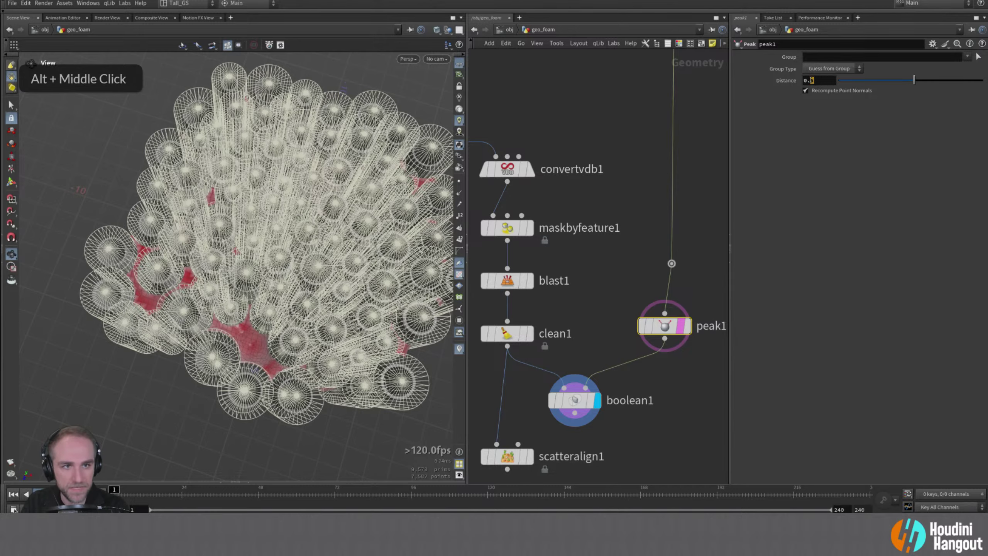
- Set peak1's distance back to 0.25 and check the gaps between the tubes
{"action": "type", "text": "25"}
{"action": "key", "text": "Return"}
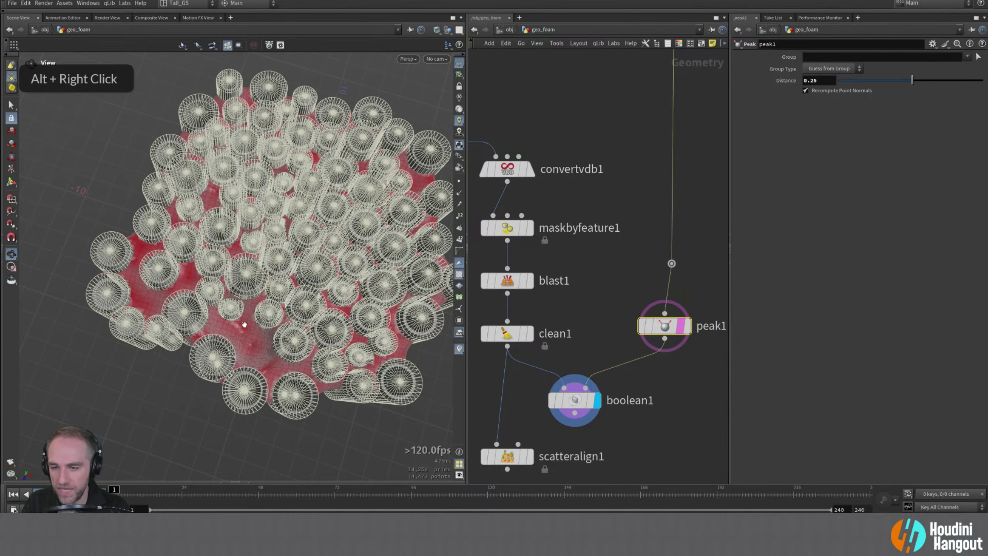
{"action": "mouse_move", "coordinate": [244, 325]}
{"action": "left_mouse_down", "text": "alt"}
{"action": "mouse_move", "coordinate": [221, 331]}
{"action": "mouse_move", "coordinate": [195, 311]}
{"action": "mouse_move", "coordinate": [252, 335]}
{"action": "left_mouse_up", "text": "alt"}
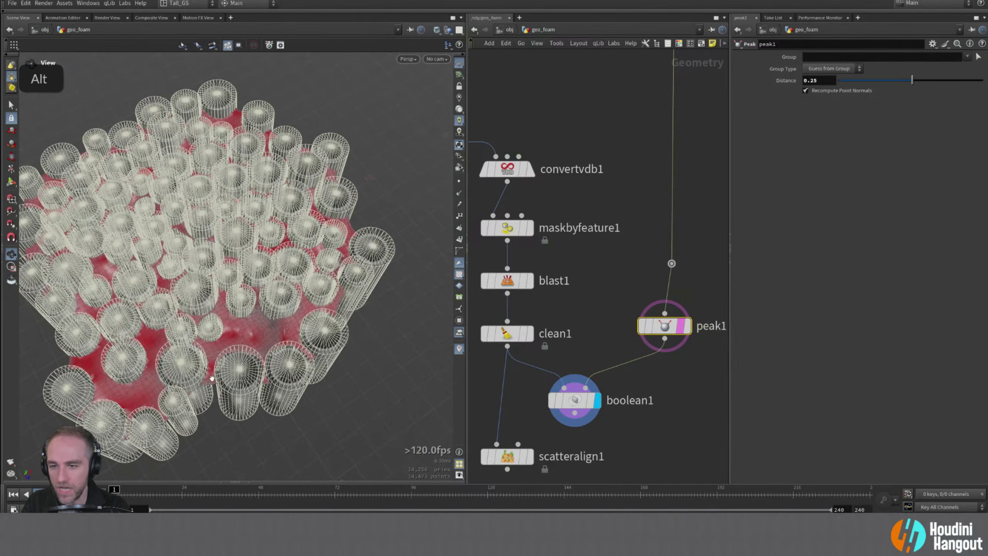
{"action": "right_click_drag", "start_coordinate": [273, 385], "coordinate": [265, 374], "text": "alt"}
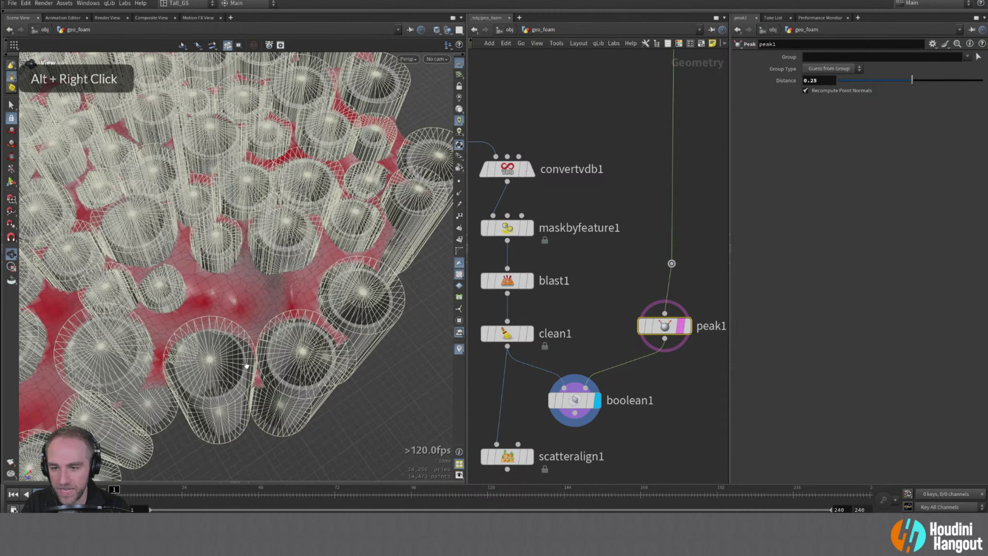
{"action": "left_click_drag", "start_coordinate": [265, 374], "coordinate": [252, 364], "text": "alt"}
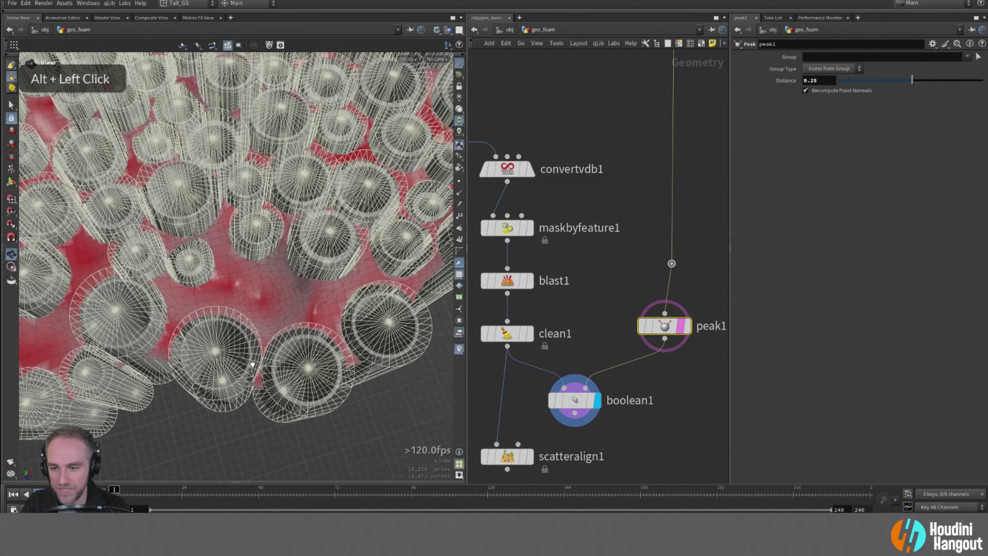
- Feed boolean1 into scatteralign1 and display it, turn off peak1's template, and move boolean1 into line below clean1
{"action": "double_click", "coordinate": [498, 443]}
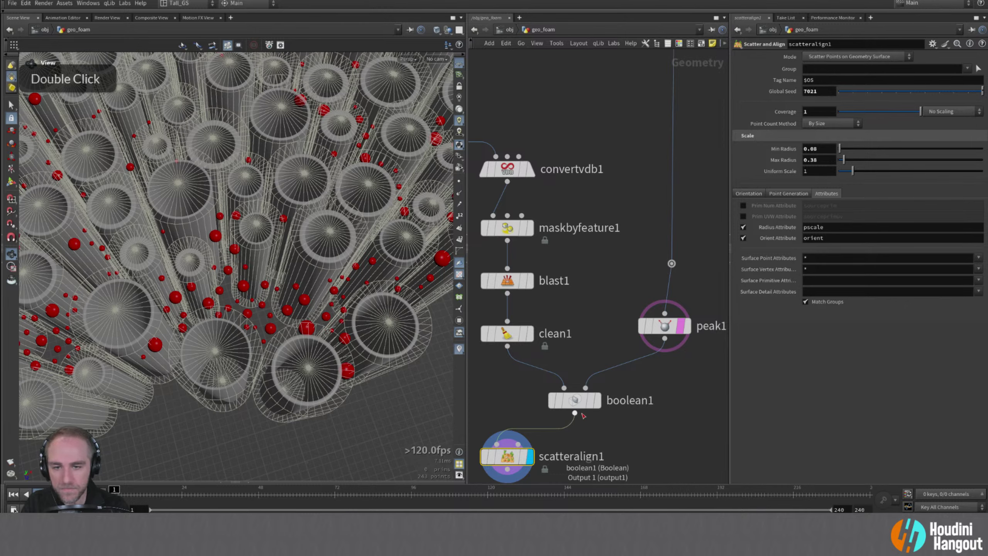
{"action": "left_click_drag", "start_coordinate": [578, 401], "coordinate": [523, 401]}
{"action": "left_click", "coordinate": [682, 326]}
{"action": "right_click_drag", "start_coordinate": [307, 351], "coordinate": [306, 335], "text": "alt"}
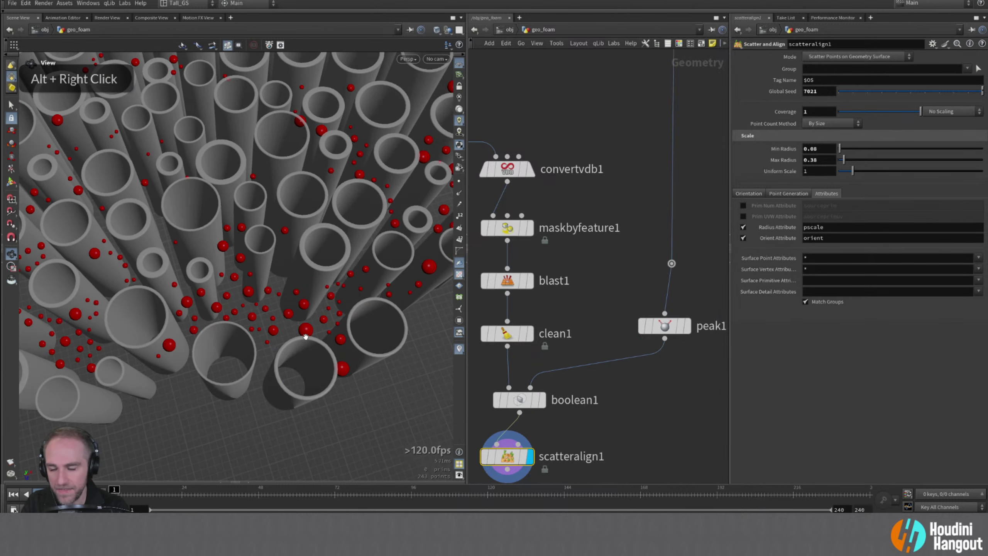
{"action": "left_click_drag", "start_coordinate": [306, 337], "coordinate": [339, 292], "text": "alt"}
{"action": "left_click_drag", "start_coordinate": [515, 402], "coordinate": [520, 398]}
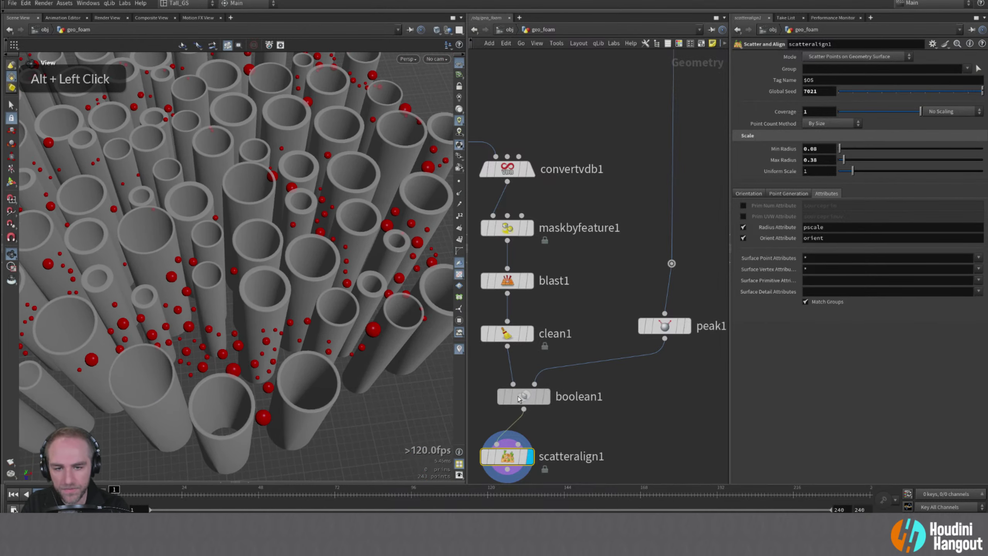
{"action": "double_click", "coordinate": [519, 399]}
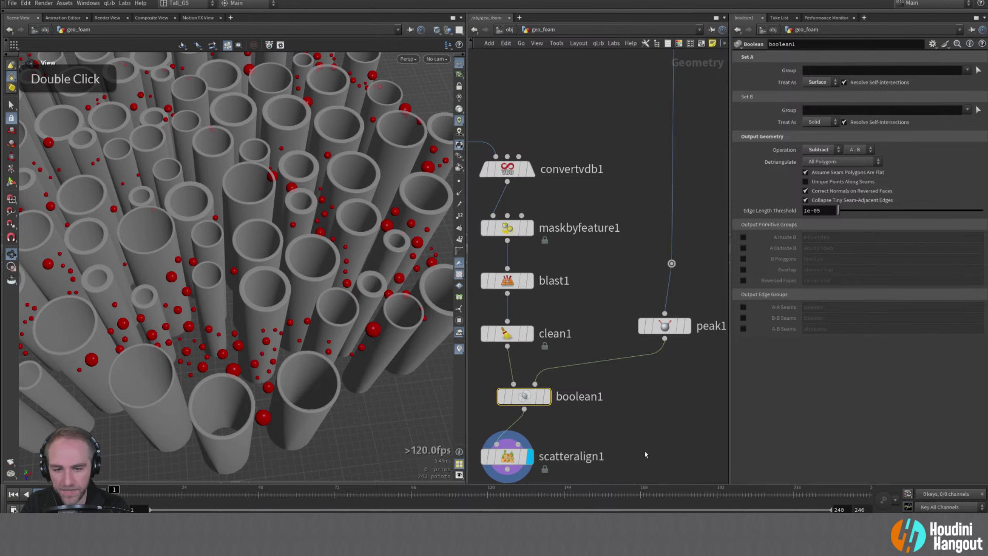
- Open the geometry spreadsheet on scatteralign1's points and sort them by pscale to check the sphere radii
{"action": "middle_click_drag", "start_coordinate": [646, 456], "coordinate": [676, 352]}
{"action": "left_click", "coordinate": [541, 355]}
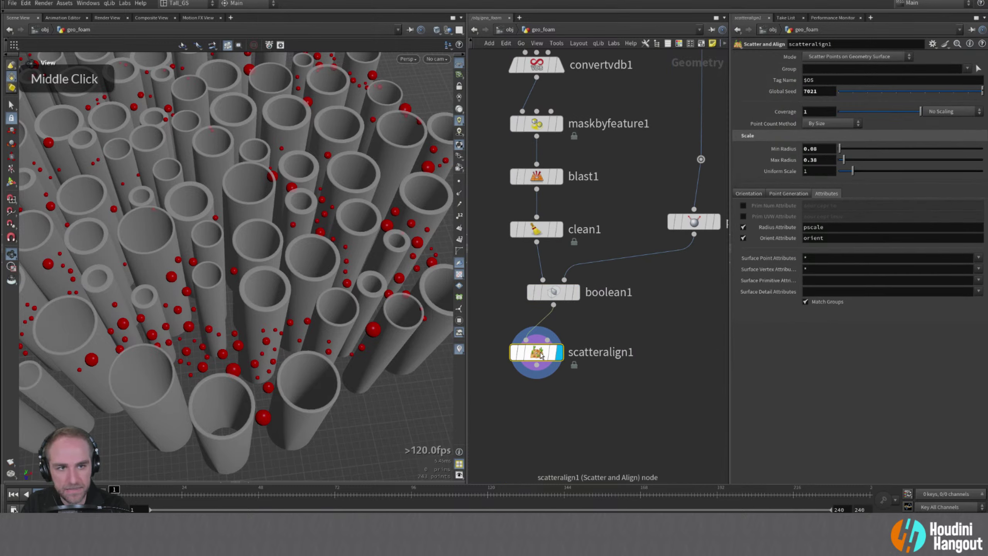
{"action": "middle_click", "coordinate": [541, 354]}
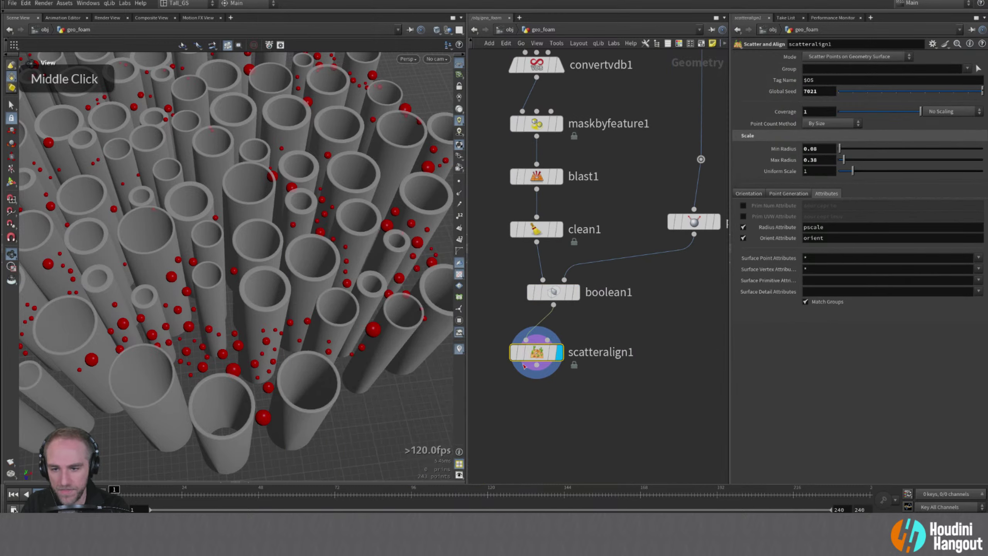
{"action": "left_click", "coordinate": [251, 481]}
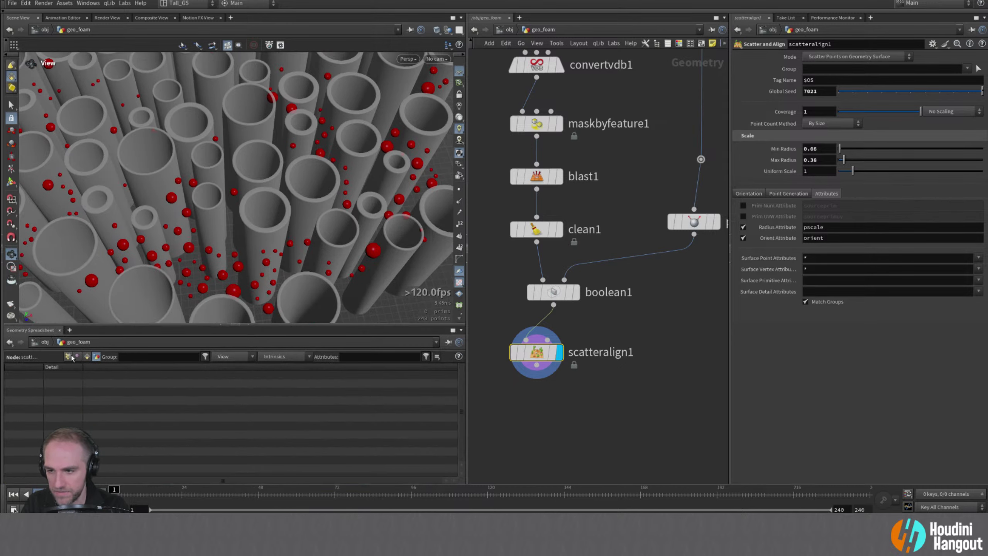
{"action": "left_click", "coordinate": [69, 357]}
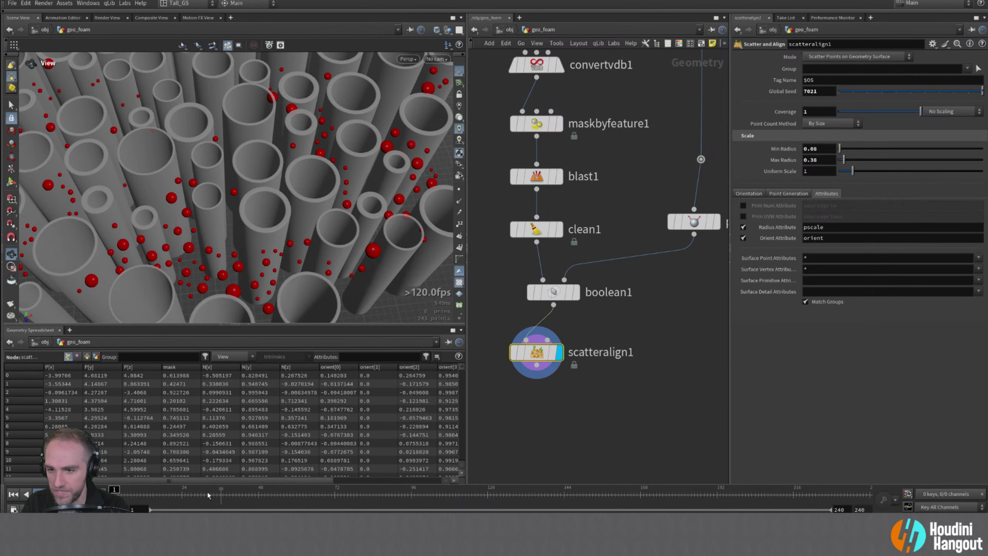
{"action": "left_click_drag", "start_coordinate": [258, 481], "coordinate": [344, 481]}
{"action": "left_click", "coordinate": [384, 367]}
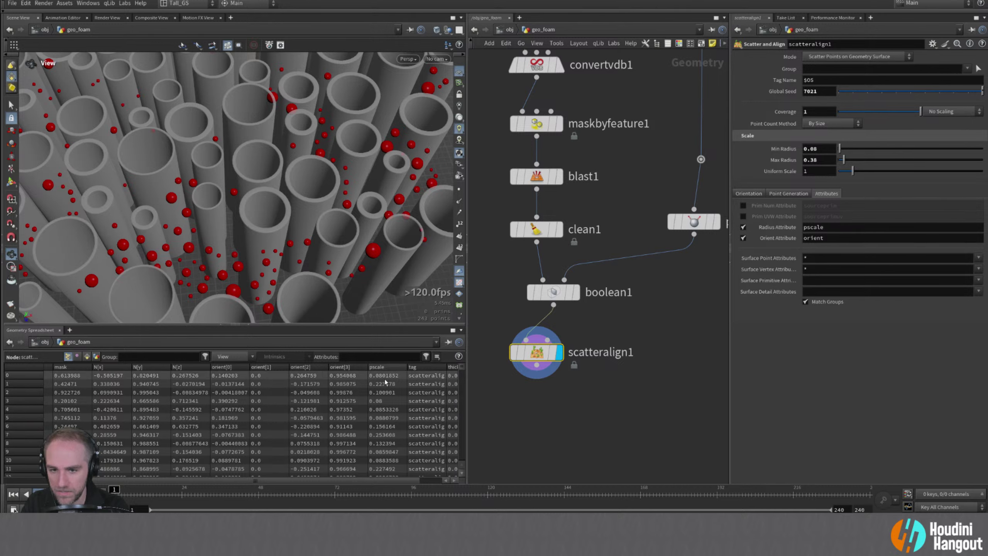
{"action": "left_click", "coordinate": [385, 368]}
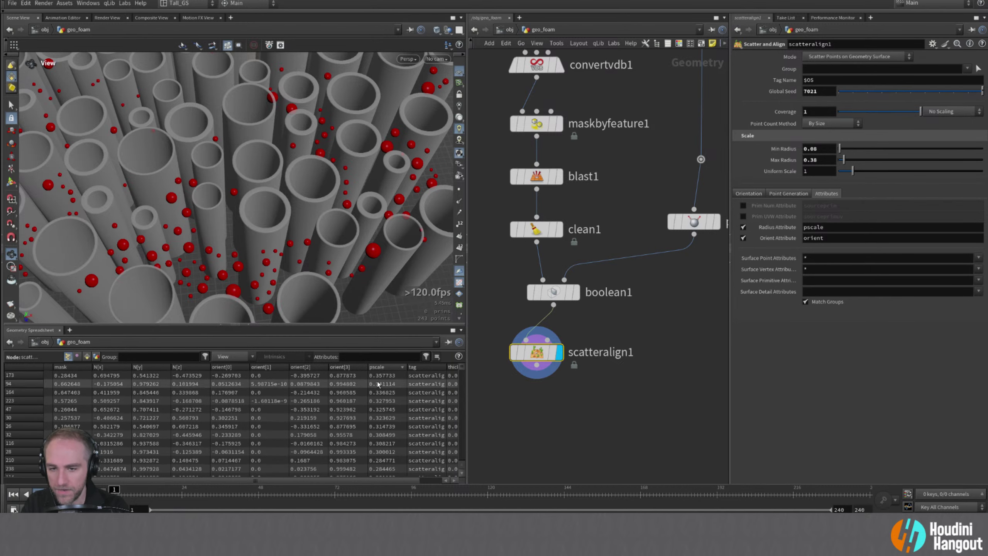
- Select peak1 and examine from several angles how closely the scattered spheres sit to the tubes
{"action": "left_click", "coordinate": [695, 221]}
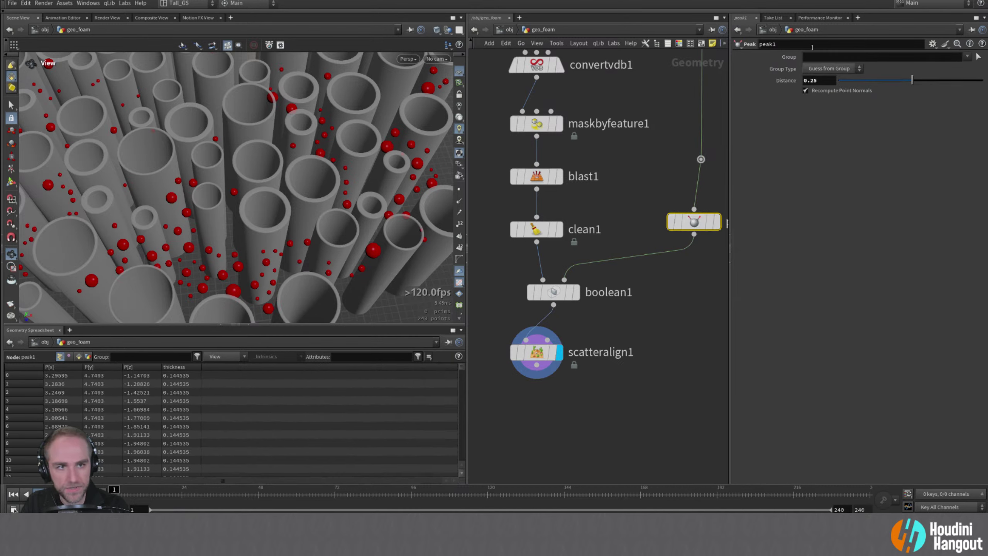
{"action": "right_click_drag", "start_coordinate": [428, 195], "coordinate": [359, 216], "text": "alt"}
{"action": "middle_click_drag", "start_coordinate": [360, 216], "coordinate": [360, 236], "text": "alt"}
{"action": "left_click_drag", "start_coordinate": [359, 236], "coordinate": [360, 221], "text": "alt"}
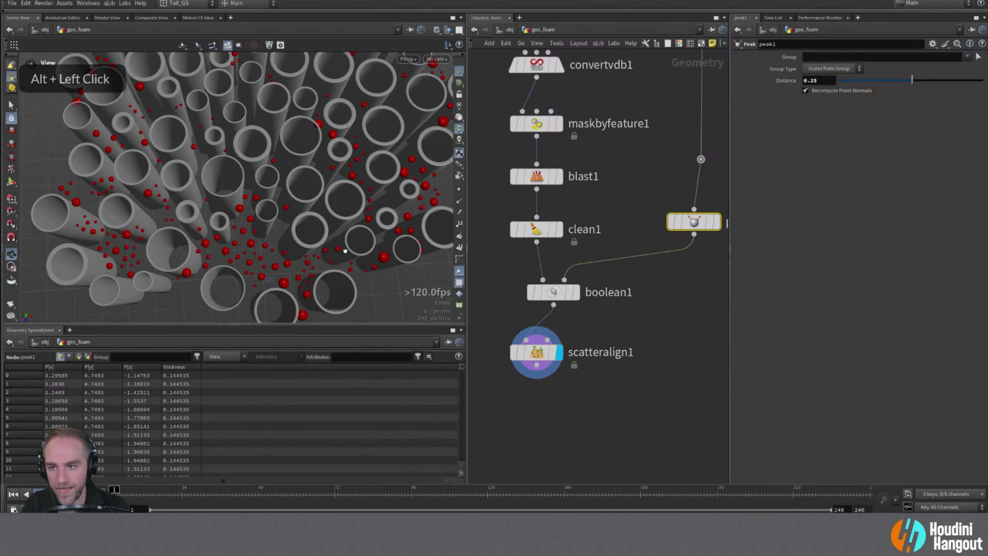
{"action": "middle_click_drag", "start_coordinate": [359, 220], "coordinate": [414, 302], "text": "alt"}
{"action": "left_click_drag", "start_coordinate": [413, 302], "coordinate": [327, 226], "text": "alt"}
{"action": "middle_click_drag", "start_coordinate": [327, 226], "coordinate": [284, 186], "text": "alt"}
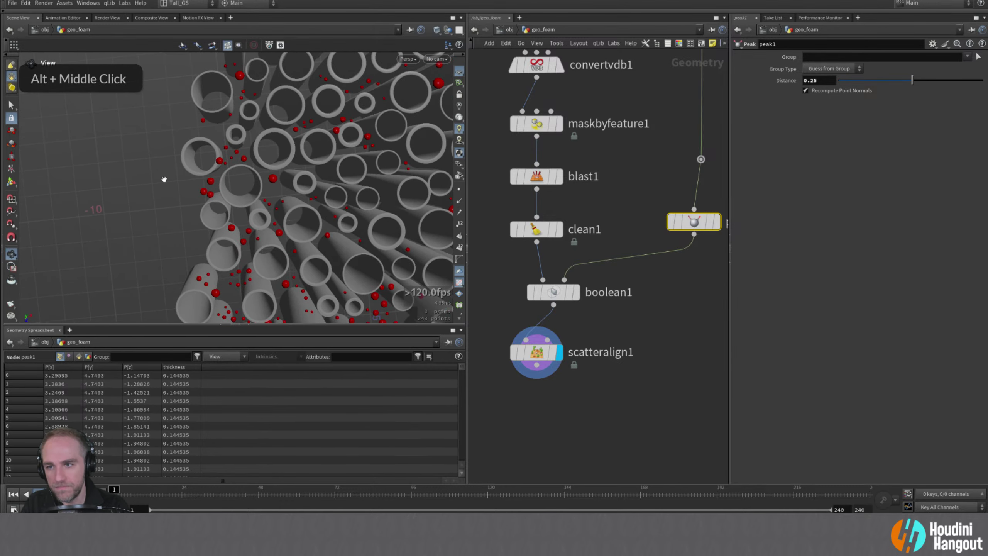
{"action": "left_click_drag", "start_coordinate": [284, 186], "coordinate": [254, 166], "text": "alt"}
{"action": "right_click_drag", "start_coordinate": [254, 166], "coordinate": [262, 170], "text": "alt"}
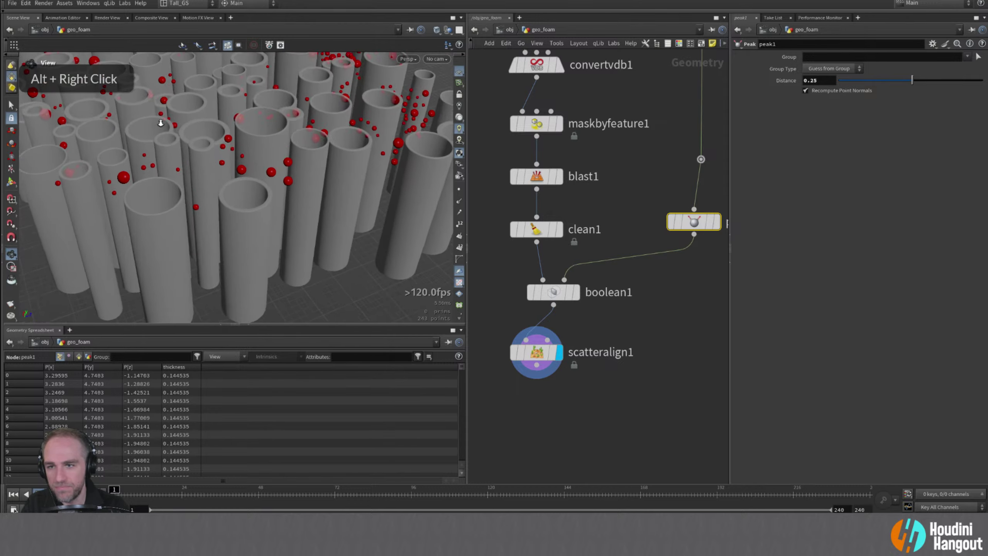
- Frame the whole tube cluster and examine the distribution and size of the scattered spheres from several angles
{"action": "left_click_drag", "start_coordinate": [263, 170], "coordinate": [219, 171], "text": "alt"}
{"action": "key", "text": "space+g"}
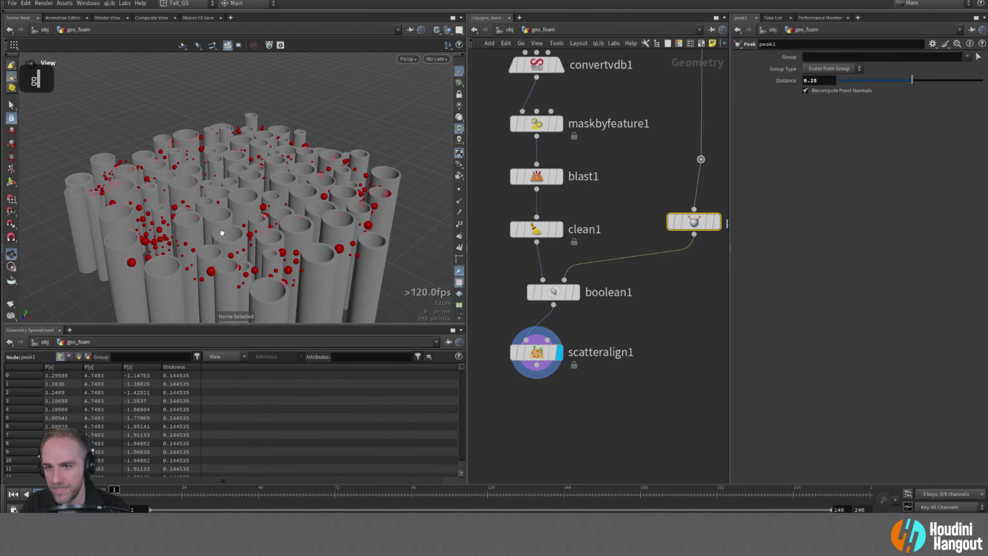
{"action": "left_click_drag", "start_coordinate": [220, 227], "coordinate": [241, 252], "text": "alt"}
{"action": "middle_click_drag", "start_coordinate": [241, 253], "coordinate": [269, 237], "text": "alt"}
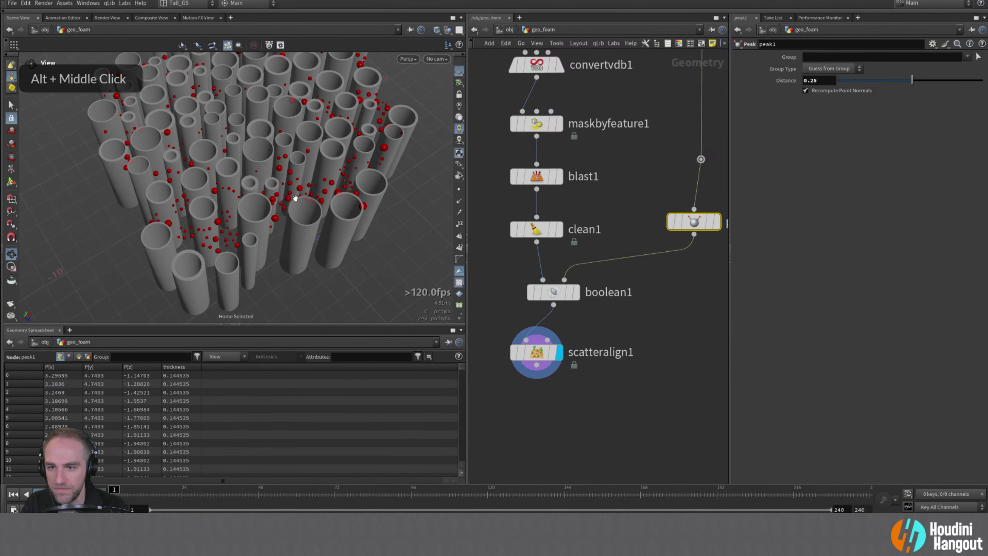
{"action": "left_click_drag", "start_coordinate": [269, 238], "coordinate": [295, 218], "text": "alt"}
{"action": "middle_click_drag", "start_coordinate": [295, 218], "coordinate": [247, 198], "text": "alt"}
{"action": "left_click_drag", "start_coordinate": [247, 197], "coordinate": [280, 196], "text": "alt"}
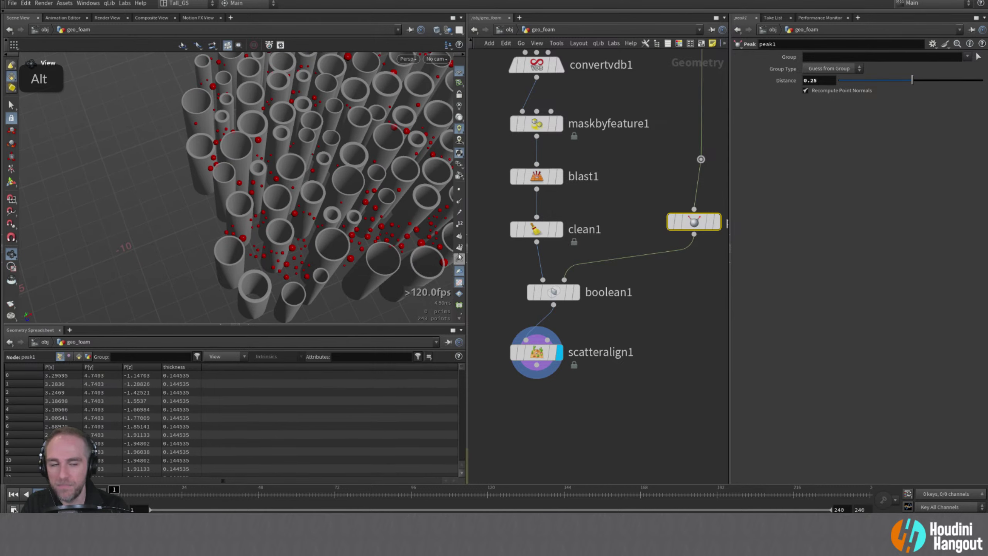
- Set scatteralign1's maximum radius to 0.4 and its minimum radius to 0.1
{"action": "mouse_move", "coordinate": [554, 296]}
{"action": "left_click", "coordinate": [538, 353]}
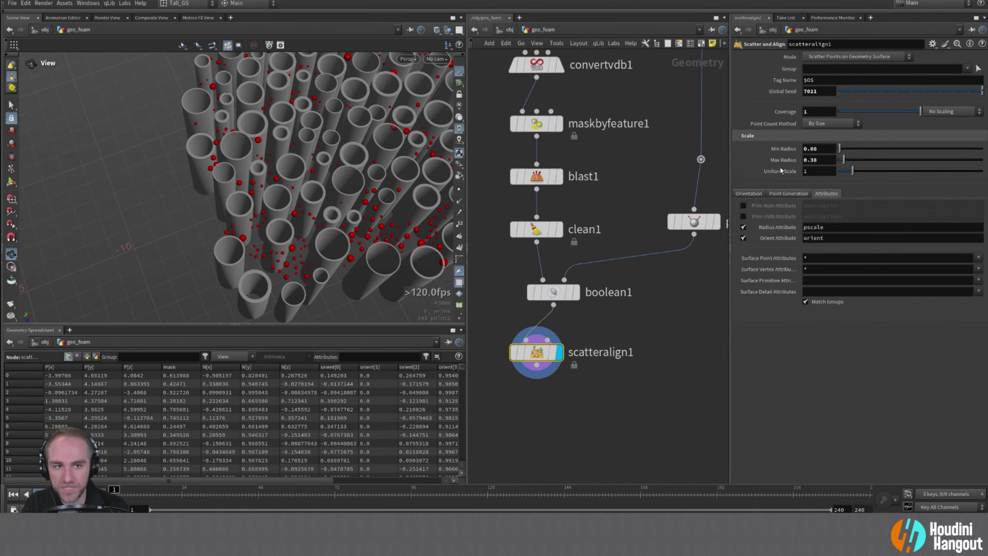
{"action": "type", "text": "4"}
{"action": "key", "text": "Return"}
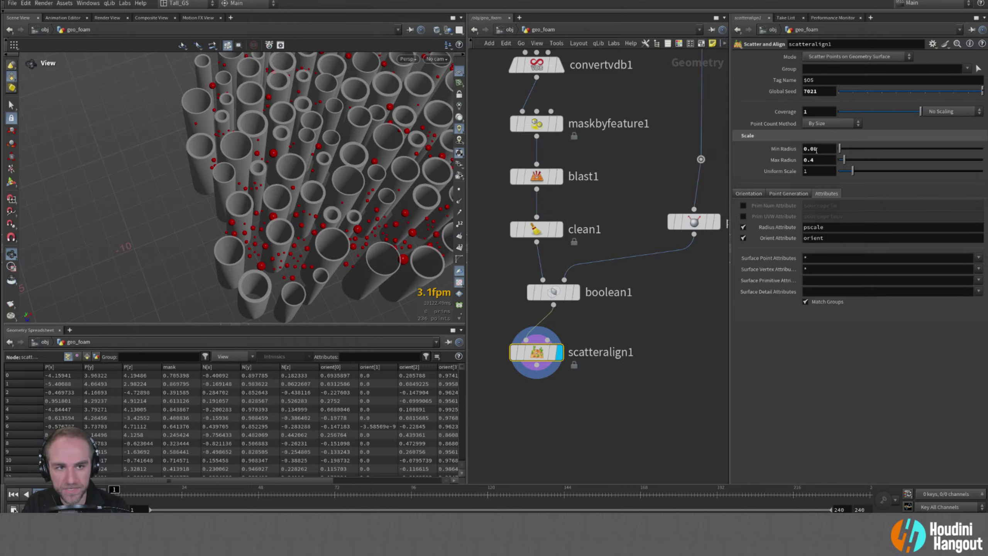
{"action": "type", "text": "1"}
{"action": "key", "text": "Return"}
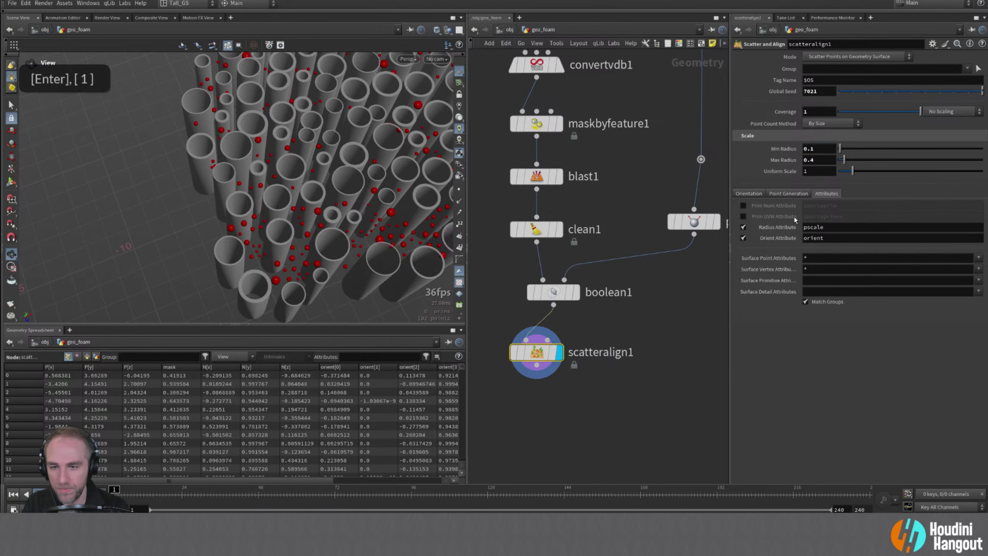
- Try a maximum radius of 0.5 on scatteralign1 and check the larger spheres against the tubes from several angles
{"action": "double_click", "coordinate": [812, 159]}
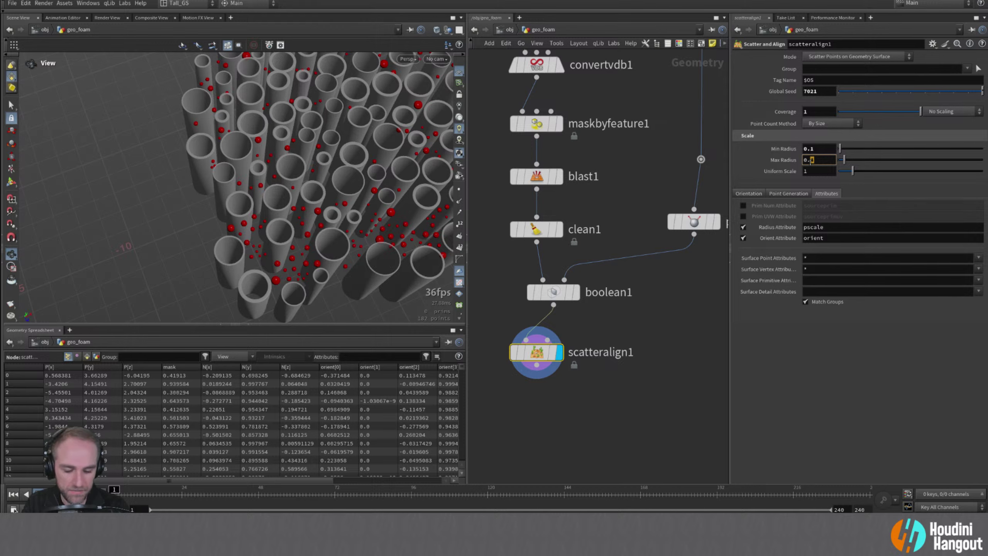
{"action": "type", "text": "5"}
{"action": "key", "text": "Return"}
{"action": "left_click_drag", "start_coordinate": [296, 234], "coordinate": [289, 197], "text": "alt"}
{"action": "middle_click_drag", "start_coordinate": [290, 197], "coordinate": [274, 202], "text": "alt"}
{"action": "left_click_drag", "start_coordinate": [275, 201], "coordinate": [257, 314], "text": "alt"}
{"action": "right_click_drag", "start_coordinate": [257, 314], "coordinate": [258, 280], "text": "alt"}
{"action": "middle_click_drag", "start_coordinate": [258, 280], "coordinate": [258, 225], "text": "alt"}
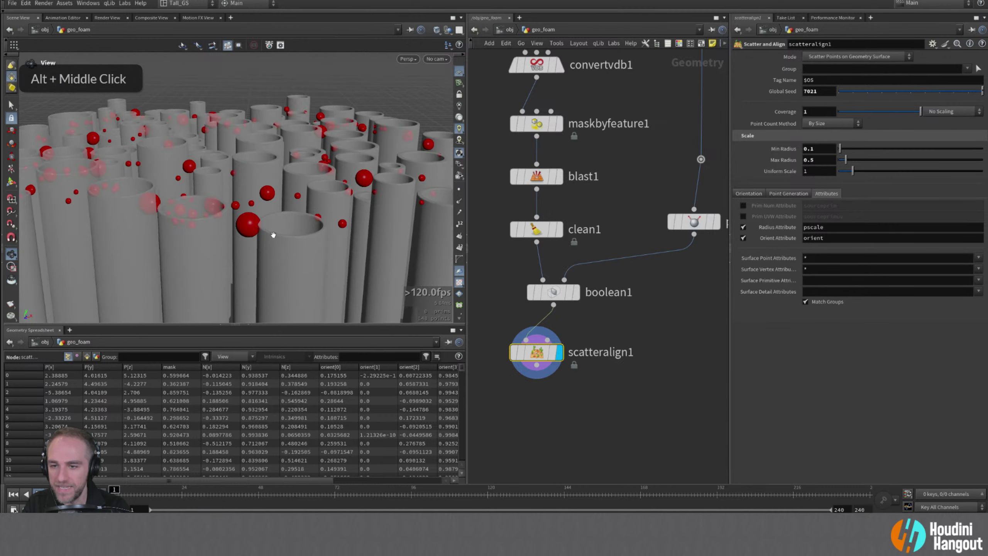
{"action": "left_click_drag", "start_coordinate": [258, 225], "coordinate": [283, 270], "text": "alt"}
{"action": "middle_click_drag", "start_coordinate": [283, 270], "coordinate": [297, 202], "text": "alt"}
{"action": "left_click_drag", "start_coordinate": [297, 202], "coordinate": [308, 225], "text": "alt"}
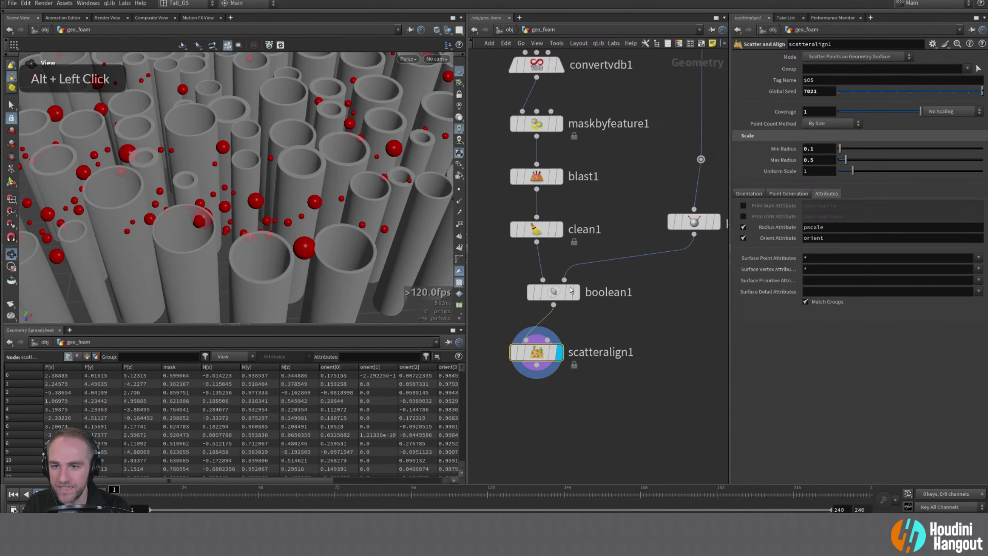
- Try peak1 distances of 0.3 and 0.35 and check the spheres' clearance from the tubes
{"action": "left_click", "coordinate": [696, 224]}
{"action": "left_click_drag", "start_coordinate": [811, 82], "coordinate": [809, 82]}
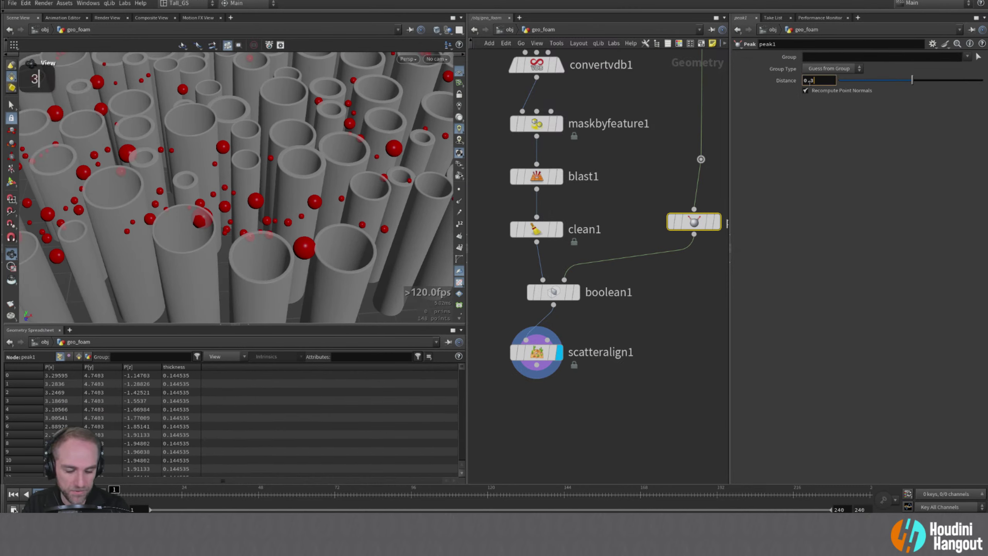
{"action": "left_click_drag", "start_coordinate": [303, 204], "coordinate": [341, 215], "text": "alt"}
{"action": "left_click", "coordinate": [824, 79]}
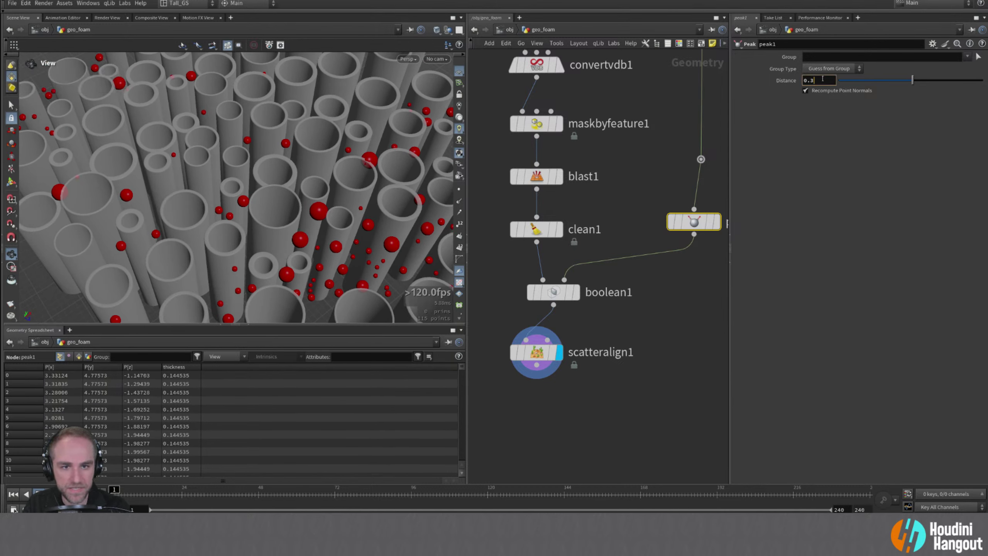
{"action": "mouse_move", "coordinate": [334, 236]}
{"action": "left_mouse_down", "text": "alt"}
{"action": "mouse_move", "coordinate": [224, 227]}
{"action": "mouse_move", "coordinate": [302, 212]}
{"action": "mouse_move", "coordinate": [319, 216]}
{"action": "mouse_move", "coordinate": [314, 237]}
{"action": "left_mouse_up", "text": "alt"}
{"action": "right_click_drag", "start_coordinate": [314, 236], "coordinate": [300, 218], "text": "alt"}
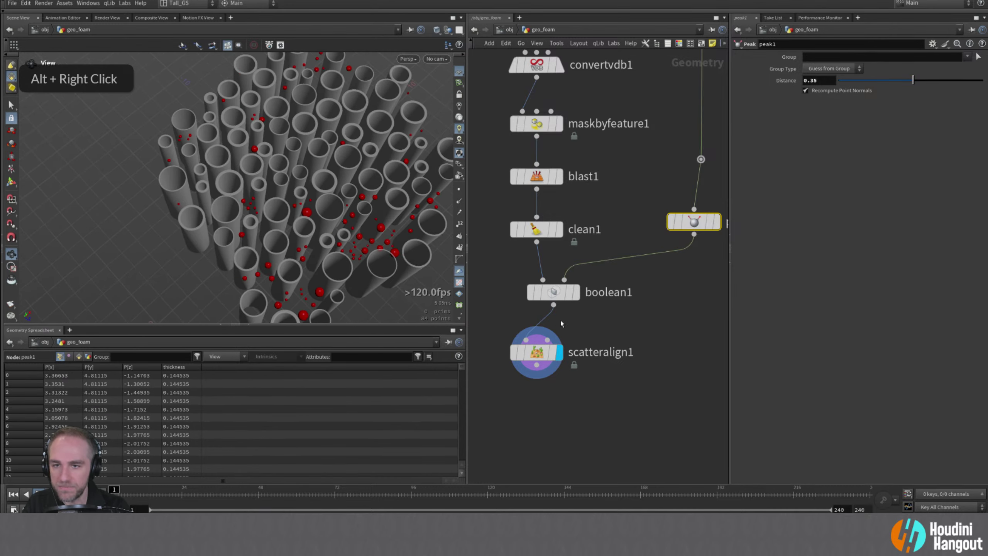
- Template boolean1 and examine how much trimmed surface is left between the tubes
{"action": "left_click", "coordinate": [569, 292]}
{"action": "middle_click_drag", "start_coordinate": [303, 218], "coordinate": [311, 238], "text": "alt"}
{"action": "left_click_drag", "start_coordinate": [311, 238], "coordinate": [275, 140], "text": "alt"}
{"action": "middle_click_drag", "start_coordinate": [275, 141], "coordinate": [256, 171], "text": "alt"}
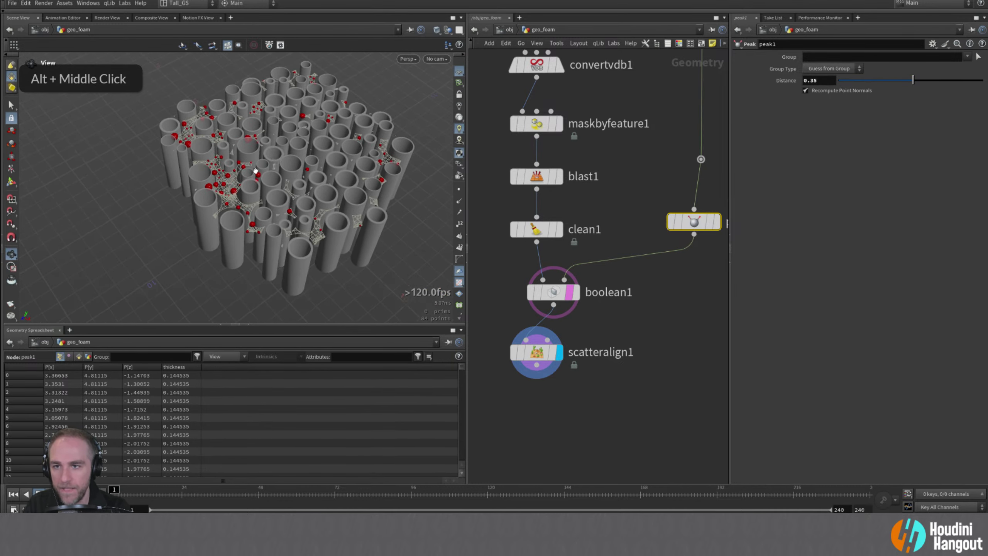
{"action": "left_click_drag", "start_coordinate": [256, 171], "coordinate": [288, 224], "text": "alt"}
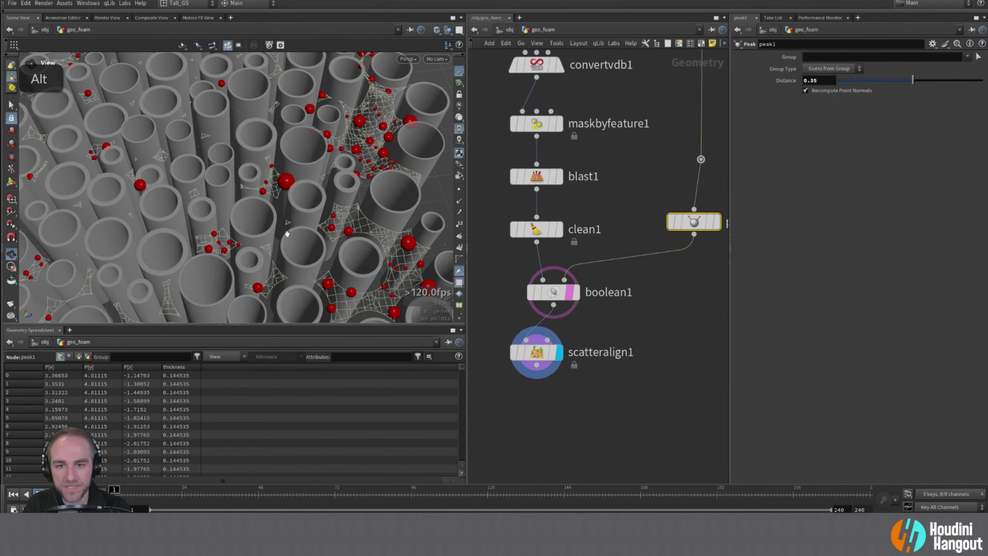
- Set scatteralign1's maximum radius to 0.4 and peak1's distance to 0.3
{"action": "left_click", "coordinate": [537, 353]}
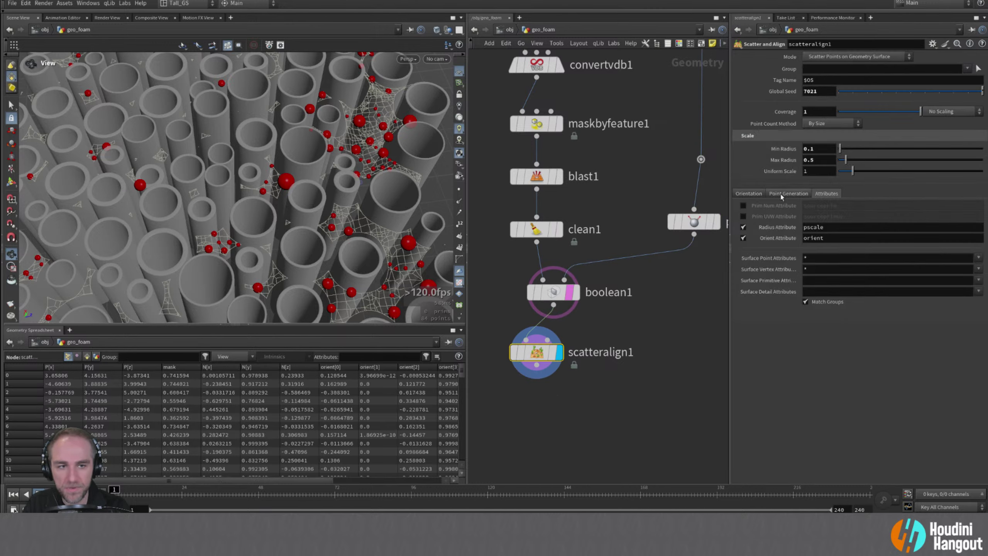
{"action": "key", "text": "Return"}
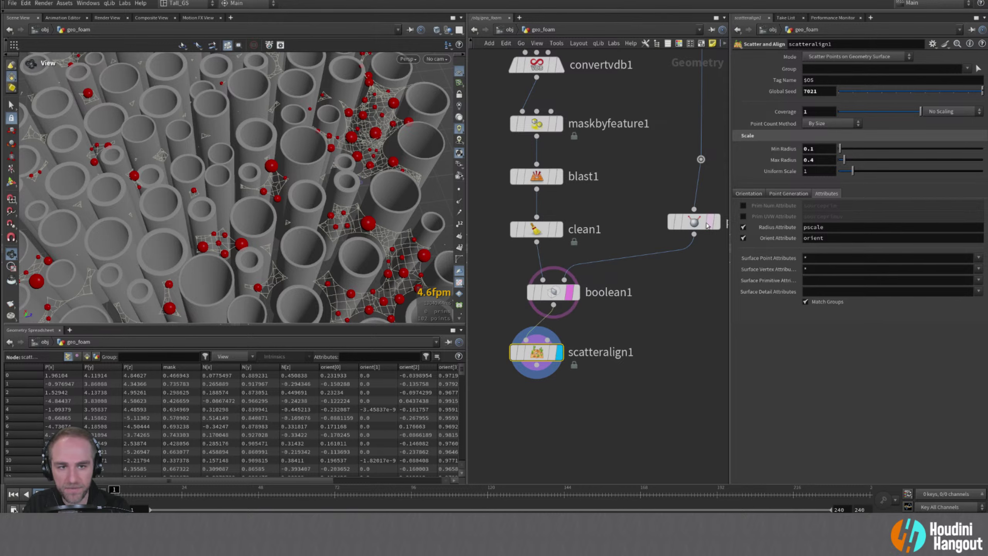
{"action": "double_click", "coordinate": [695, 224]}
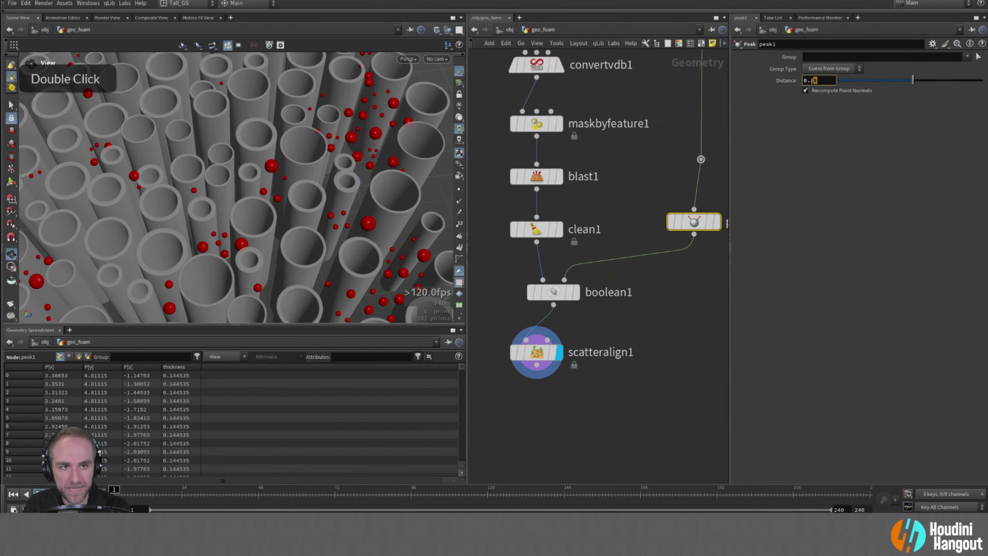
{"action": "right_click_drag", "start_coordinate": [312, 218], "coordinate": [280, 223], "text": "alt"}
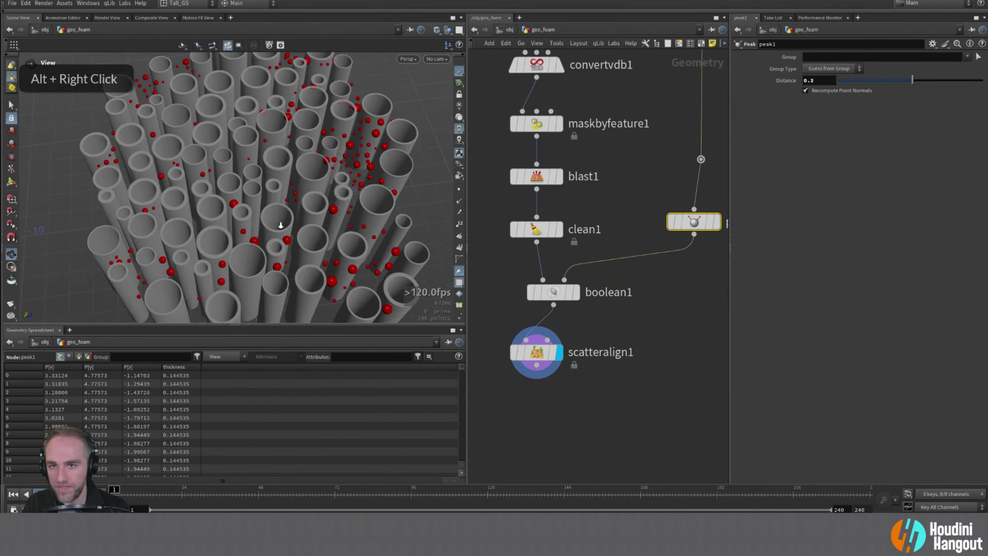
{"action": "left_click_drag", "start_coordinate": [280, 223], "coordinate": [369, 290], "text": "alt"}
- Template boolean1 to compare its trimmed surface with the spheres, turn the template off, and straighten the node above scatteralign1
{"action": "left_click", "coordinate": [572, 293]}
{"action": "left_click_drag", "start_coordinate": [343, 249], "coordinate": [371, 179], "text": "alt"}
{"action": "right_click_drag", "start_coordinate": [372, 180], "coordinate": [378, 191], "text": "alt"}
{"action": "left_click_drag", "start_coordinate": [378, 191], "coordinate": [389, 259], "text": "alt"}
{"action": "right_click_drag", "start_coordinate": [389, 259], "coordinate": [308, 286], "text": "alt"}
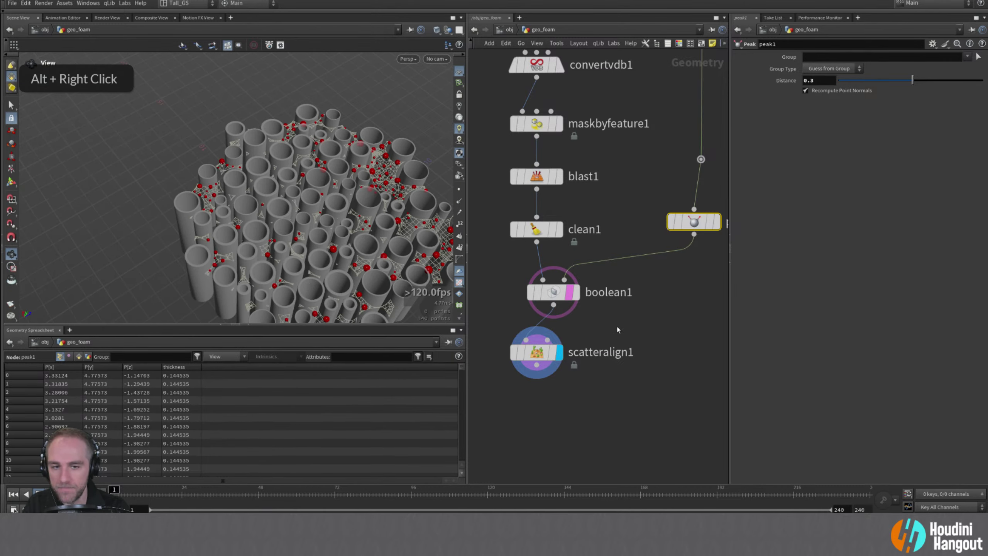
{"action": "left_click", "coordinate": [569, 292]}
{"action": "left_click_drag", "start_coordinate": [560, 293], "coordinate": [548, 293]}
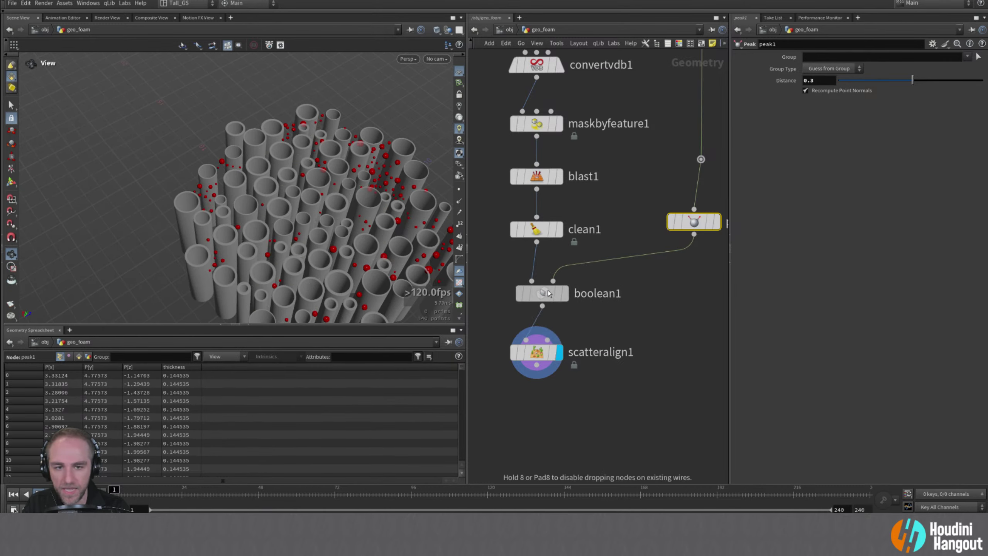
{"action": "left_click", "coordinate": [559, 300]}
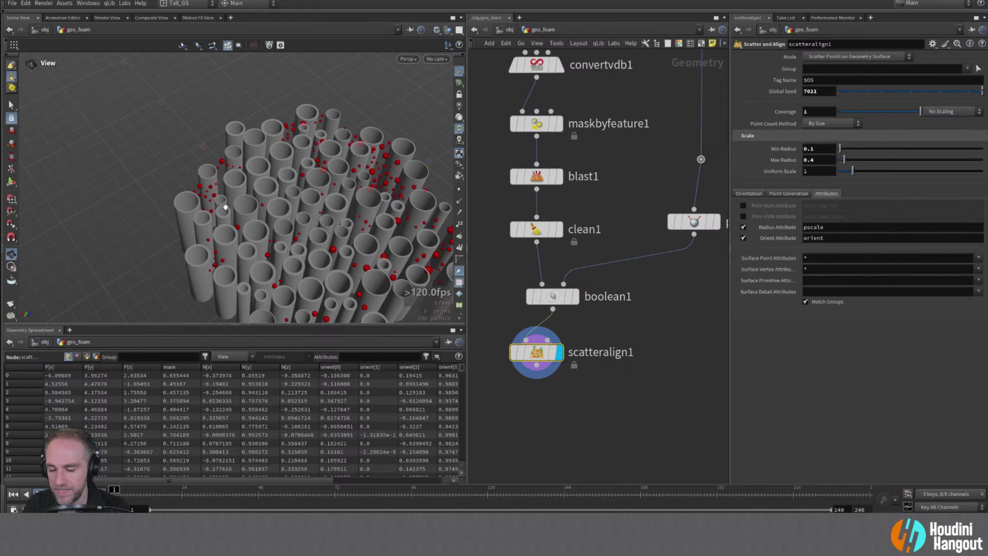
- Change the viewport's particle display from lit spheres to points and check the scattered points
{"action": "key", "text": "d"}
{"action": "left_click", "coordinate": [86, 116]}
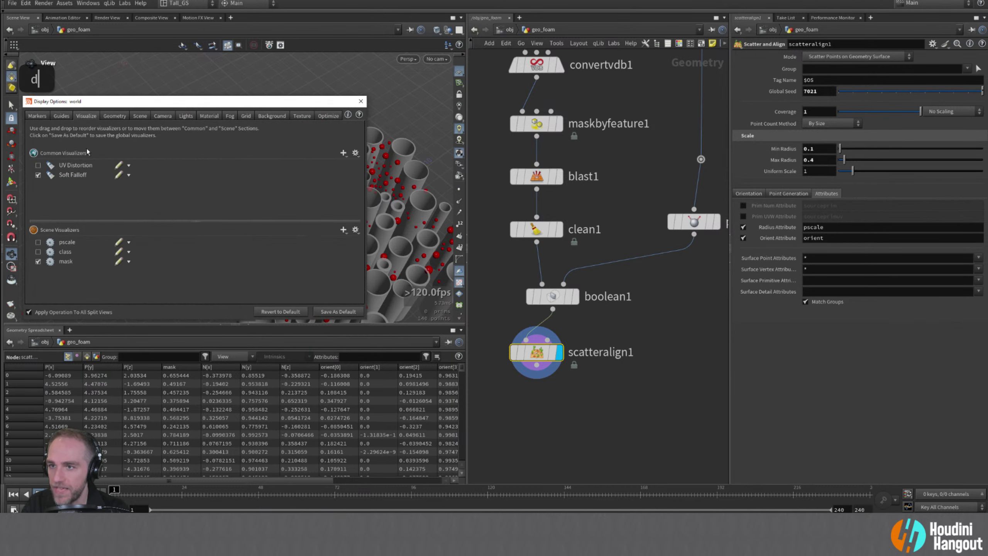
{"action": "left_click", "coordinate": [60, 116]}
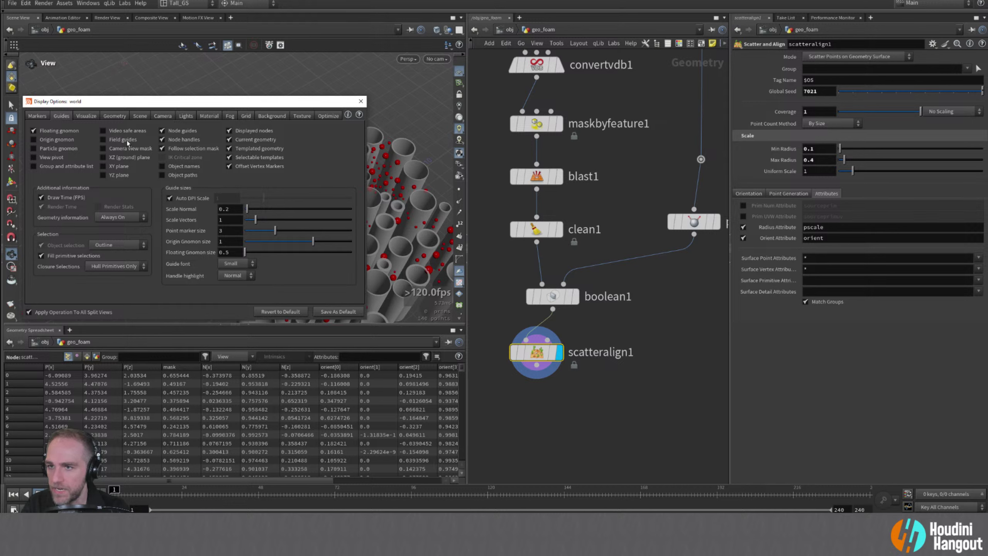
{"action": "left_click", "coordinate": [113, 116]}
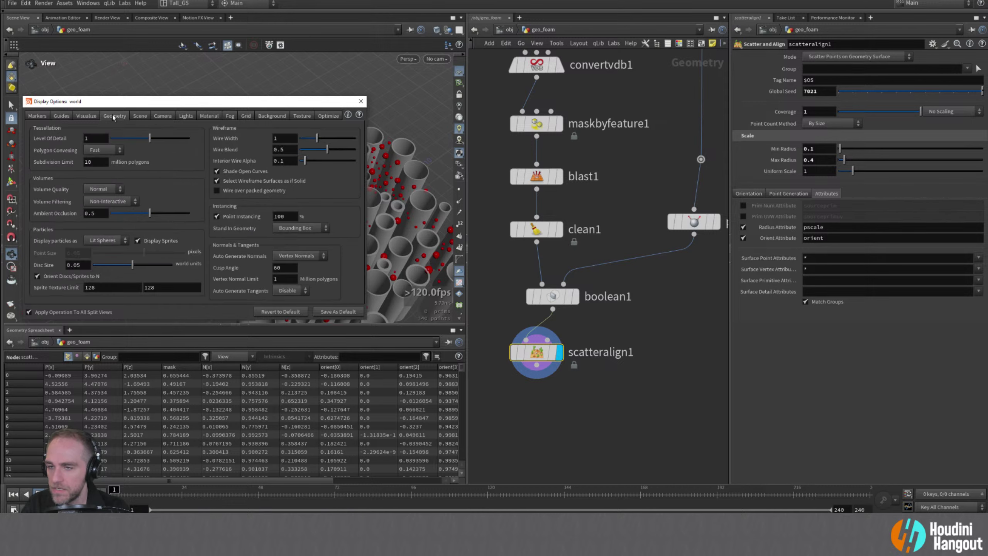
{"action": "left_click", "coordinate": [106, 241]}
{"action": "left_click", "coordinate": [102, 240]}
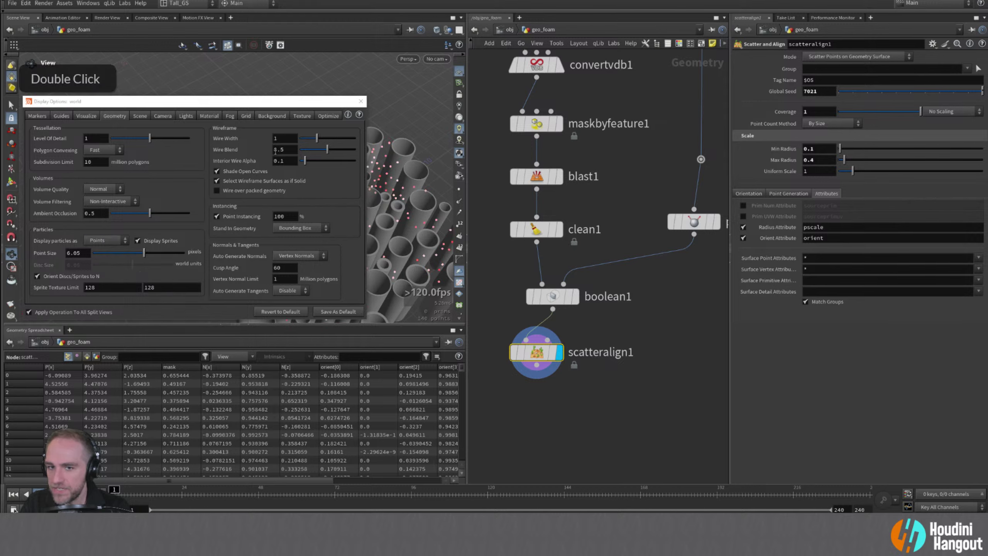
{"action": "left_click", "coordinate": [360, 102]}
{"action": "left_click_drag", "start_coordinate": [393, 194], "coordinate": [368, 240], "text": "alt"}
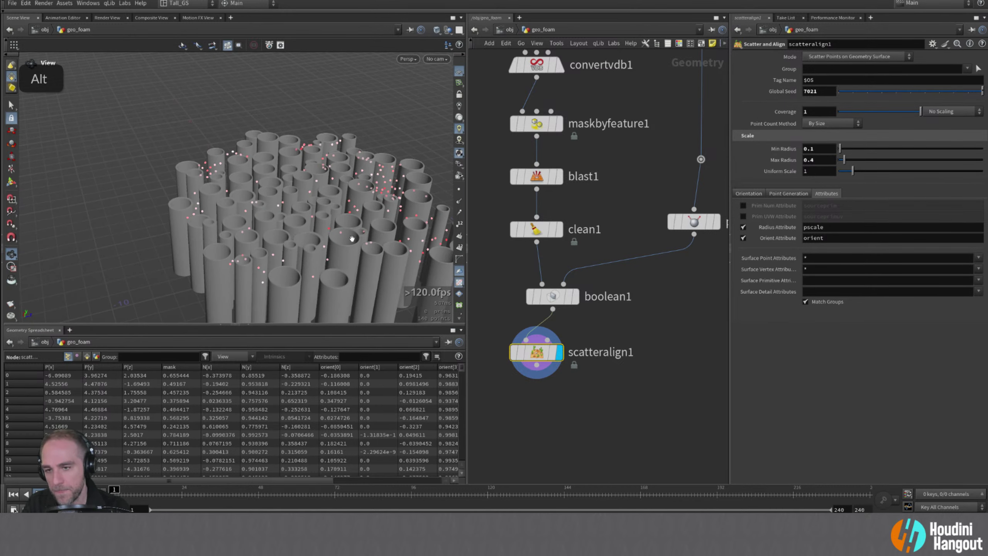
- Add a VDB from Particles node below scatteralign1, display it, and check the resulting spheres
{"action": "middle_click_drag", "start_coordinate": [545, 425], "coordinate": [576, 396]}
{"action": "key", "text": "Tab"}
{"action": "type", "text": "vdb from"}
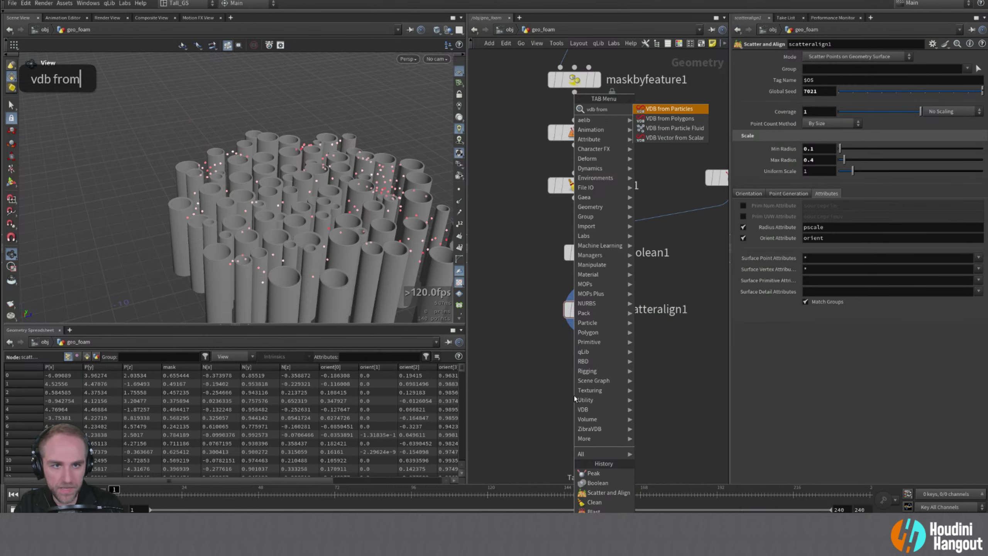
{"action": "key", "text": "Return"}
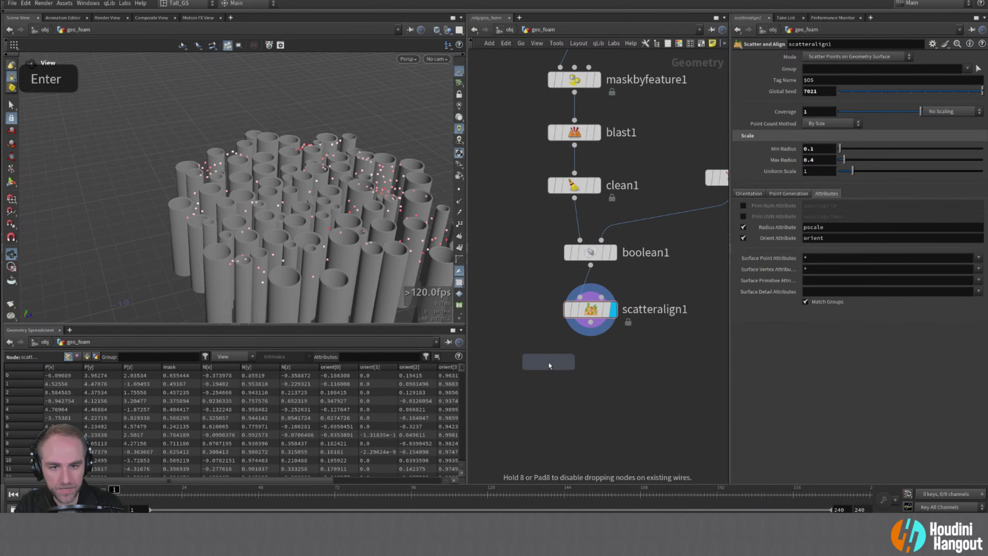
{"action": "left_click", "coordinate": [618, 362]}
{"action": "double_click", "coordinate": [614, 362]}
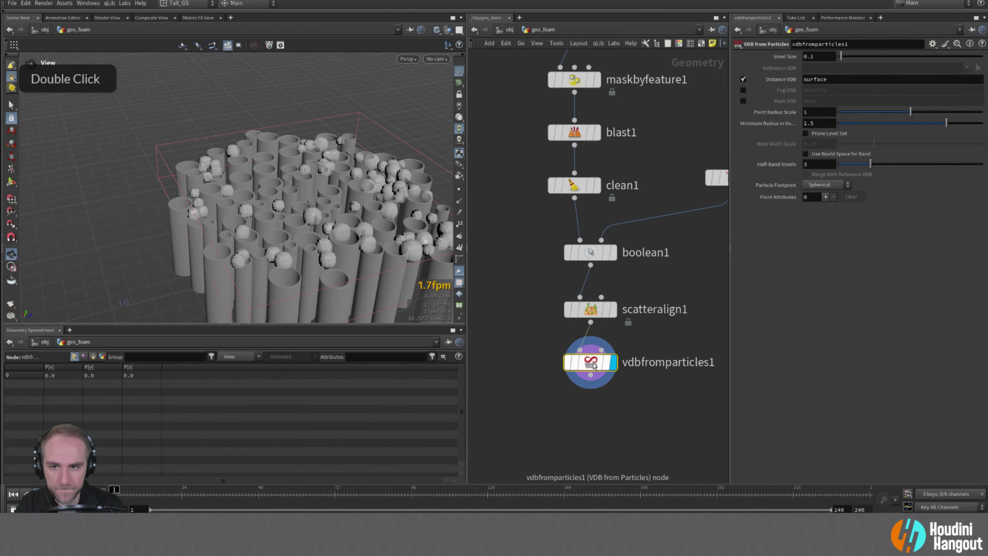
{"action": "left_click_drag", "start_coordinate": [296, 203], "coordinate": [297, 255], "text": "alt"}
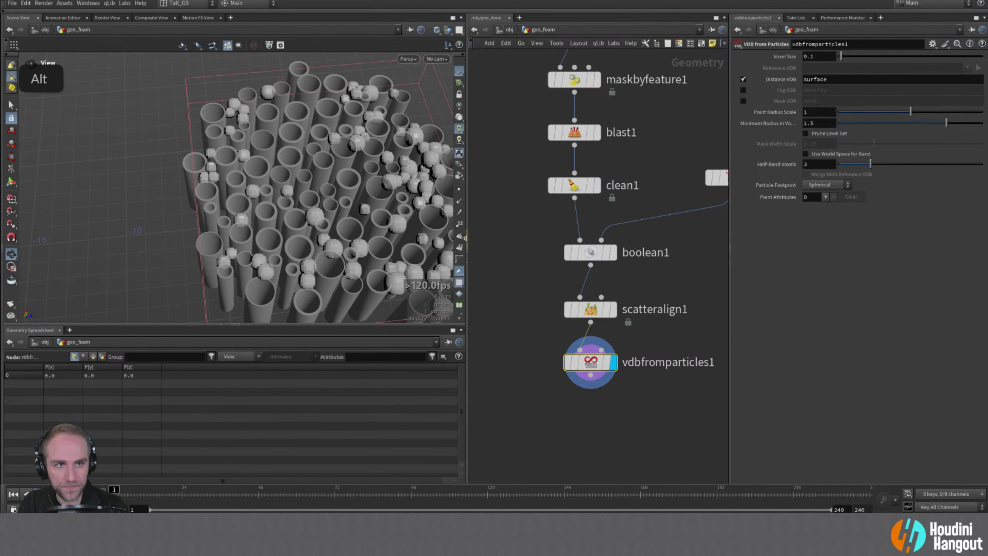
- Copy the voxel size parameter of the short tubes' vdbfrompolygons1 node
{"action": "middle_click_drag", "start_coordinate": [607, 304], "coordinate": [565, 371], "text": "alt"}
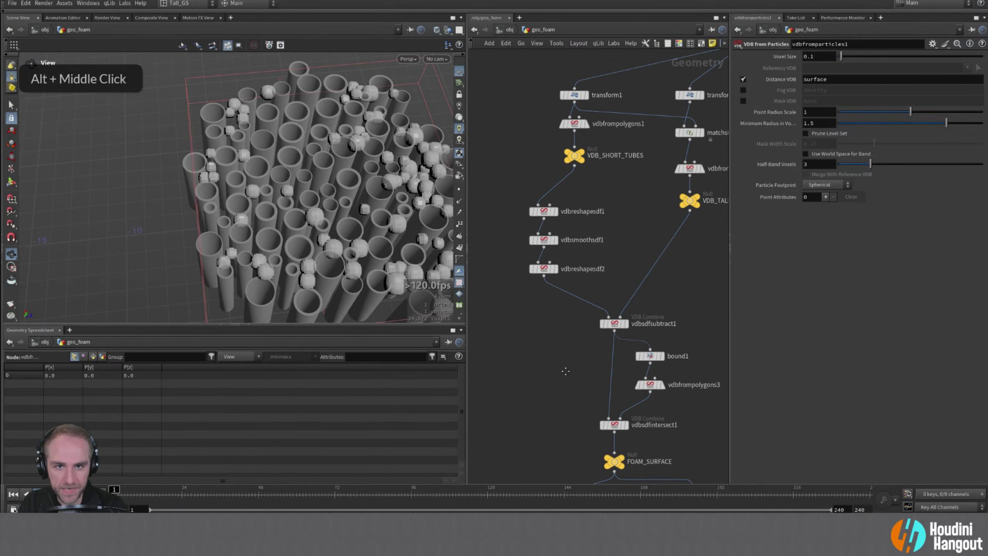
{"action": "middle_click_drag", "start_coordinate": [604, 199], "coordinate": [536, 308]}
{"action": "left_click", "coordinate": [505, 232]}
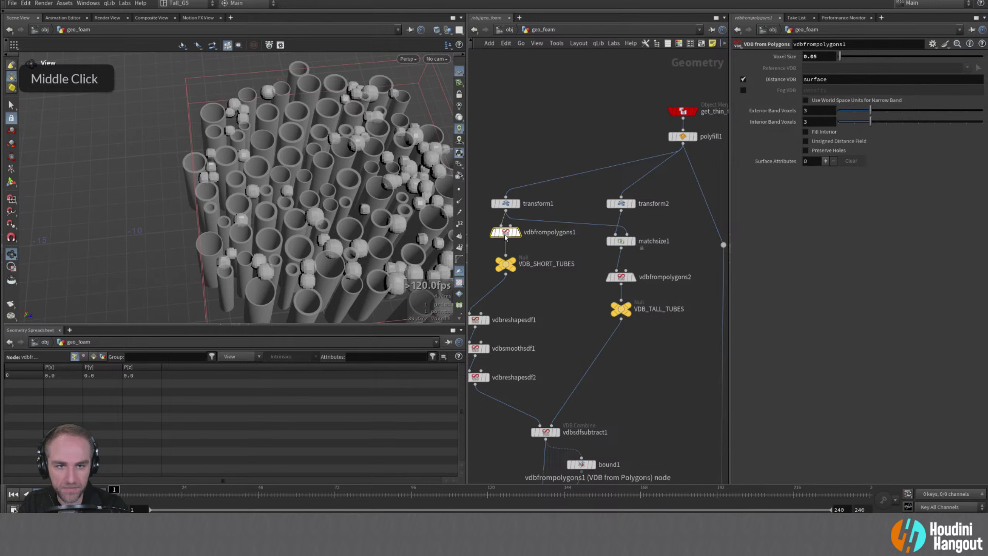
{"action": "left_click", "coordinate": [621, 277]}
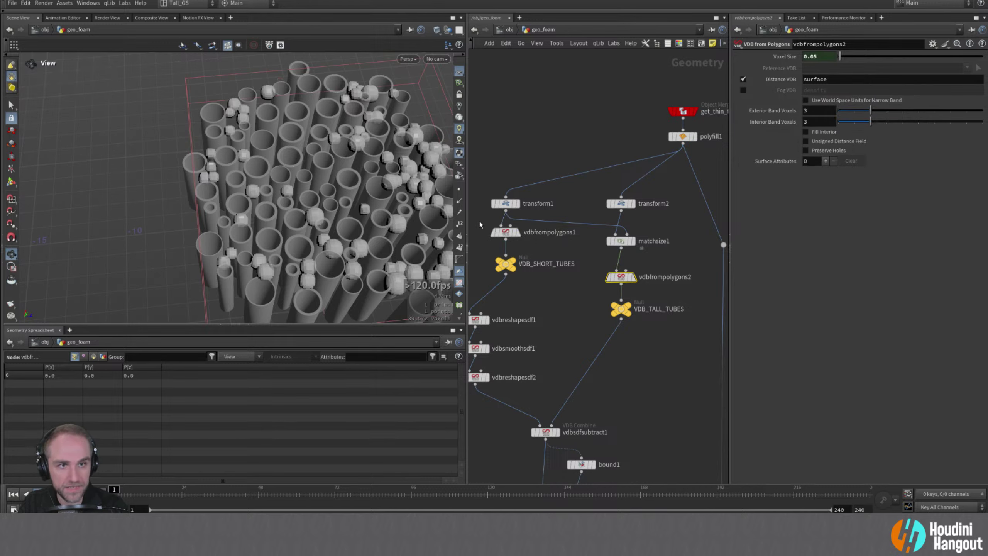
{"action": "left_click", "coordinate": [506, 233]}
{"action": "right_click", "coordinate": [785, 59]}
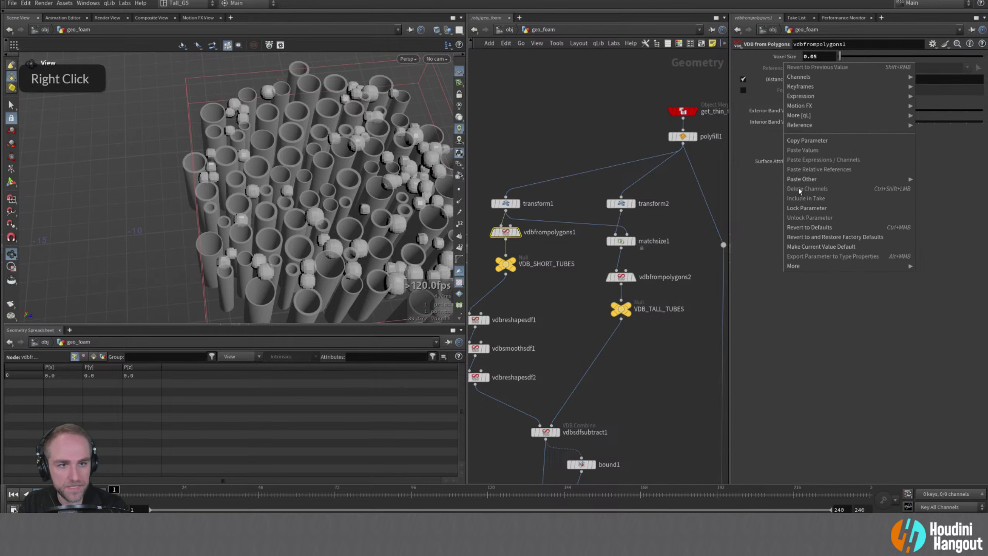
{"action": "left_click", "coordinate": [813, 142]}
- Paste the copied parameter as a relative reference into vdbfromparticles1's voxel size and check the refined spheres
{"action": "middle_click_drag", "start_coordinate": [583, 459], "coordinate": [598, 383], "text": "alt"}
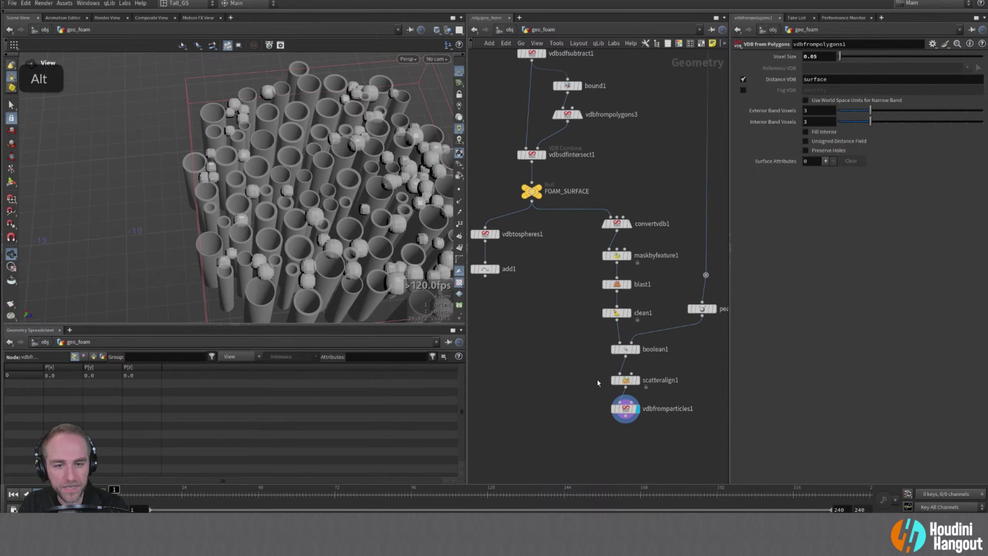
{"action": "left_click", "coordinate": [627, 411]}
{"action": "right_click", "coordinate": [807, 57]}
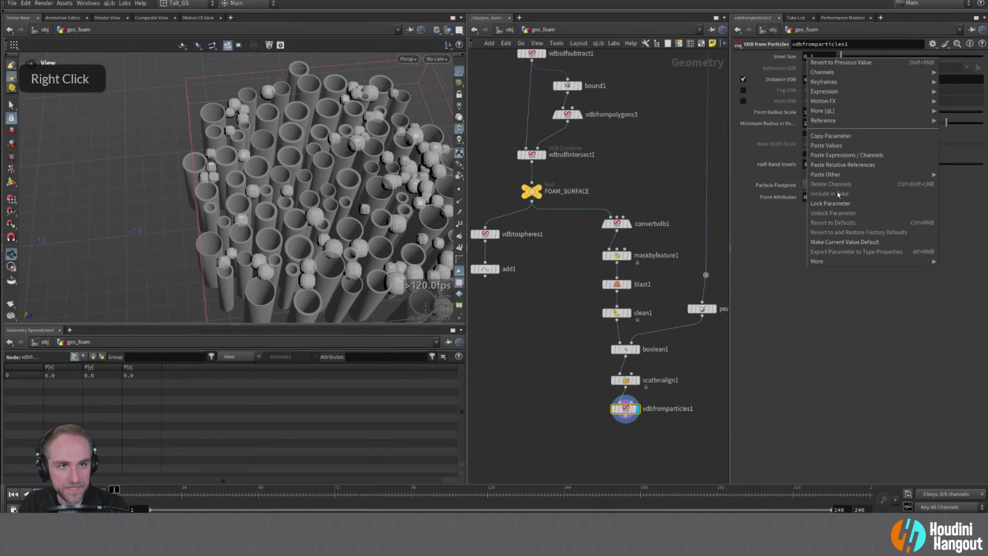
{"action": "left_click", "coordinate": [840, 165]}
{"action": "right_click_drag", "start_coordinate": [376, 262], "coordinate": [338, 260], "text": "alt"}
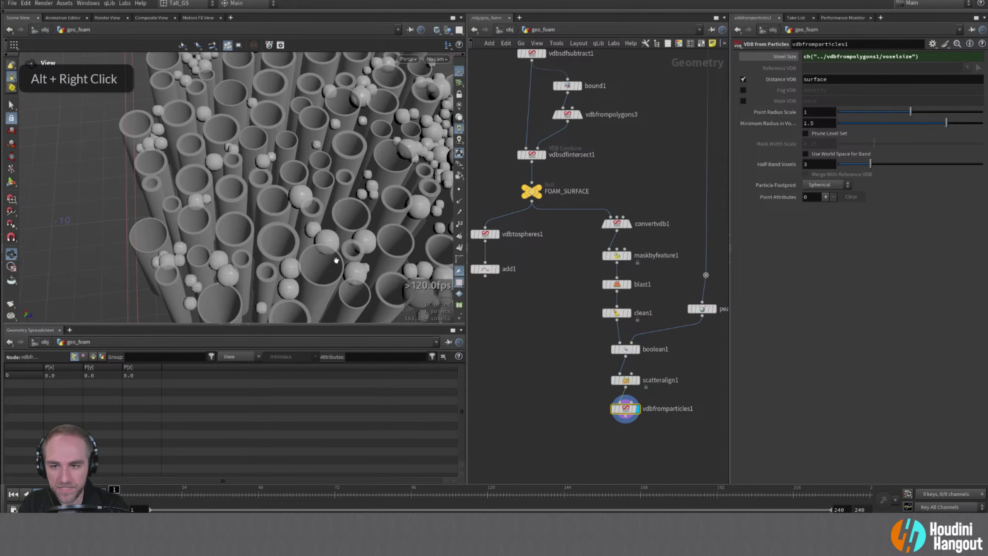
{"action": "left_click_drag", "start_coordinate": [337, 260], "coordinate": [349, 206], "text": "alt"}
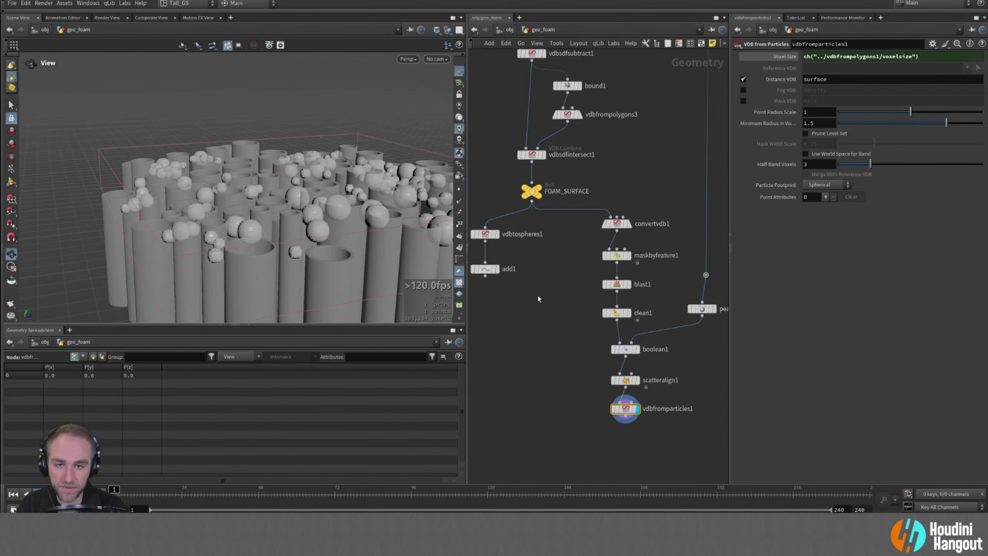
- Disconnect the vdbtospheres1 and add1 branch from FOAM_SURFACE and move both nodes out of the way
{"action": "middle_click_drag", "start_coordinate": [538, 299], "coordinate": [564, 296], "text": "alt"}
{"action": "left_click_drag", "start_coordinate": [490, 220], "coordinate": [545, 308]}
{"action": "left_click_drag", "start_coordinate": [513, 233], "coordinate": [494, 337]}
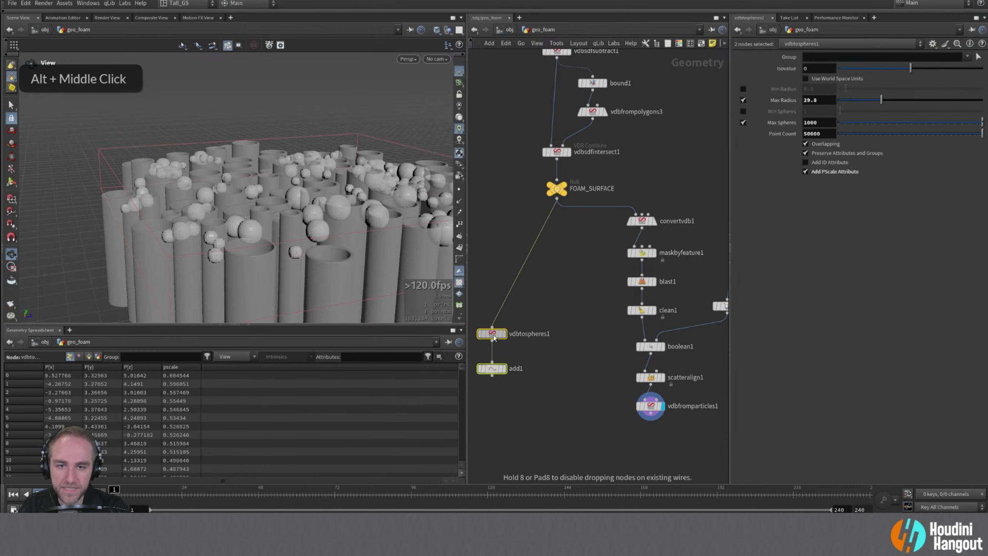
{"action": "middle_click_drag", "start_coordinate": [495, 337], "coordinate": [529, 322]}
{"action": "key", "text": "y"}
{"action": "left_click_drag", "start_coordinate": [537, 259], "coordinate": [605, 292]}
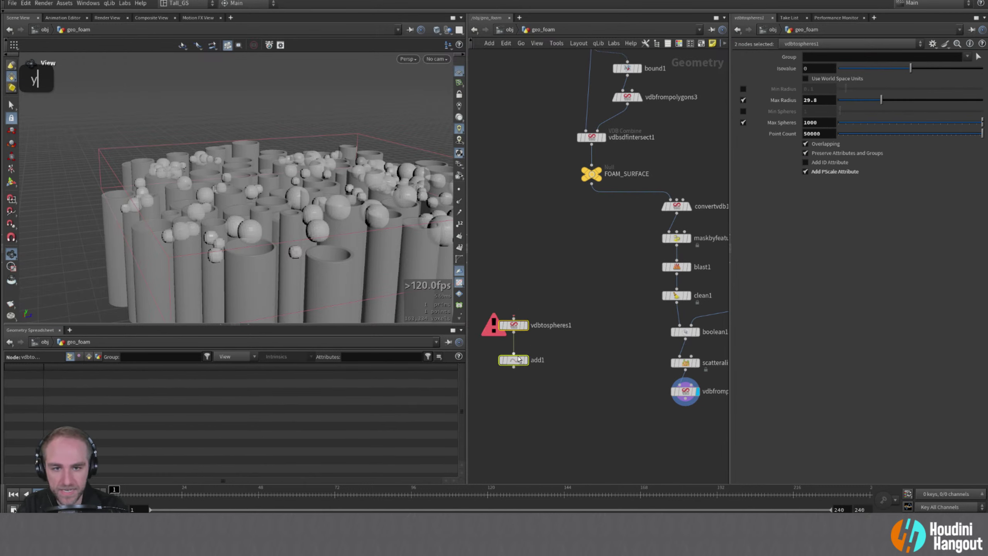
{"action": "left_click_drag", "start_coordinate": [533, 287], "coordinate": [506, 347]}
{"action": "key", "text": "Escape"}
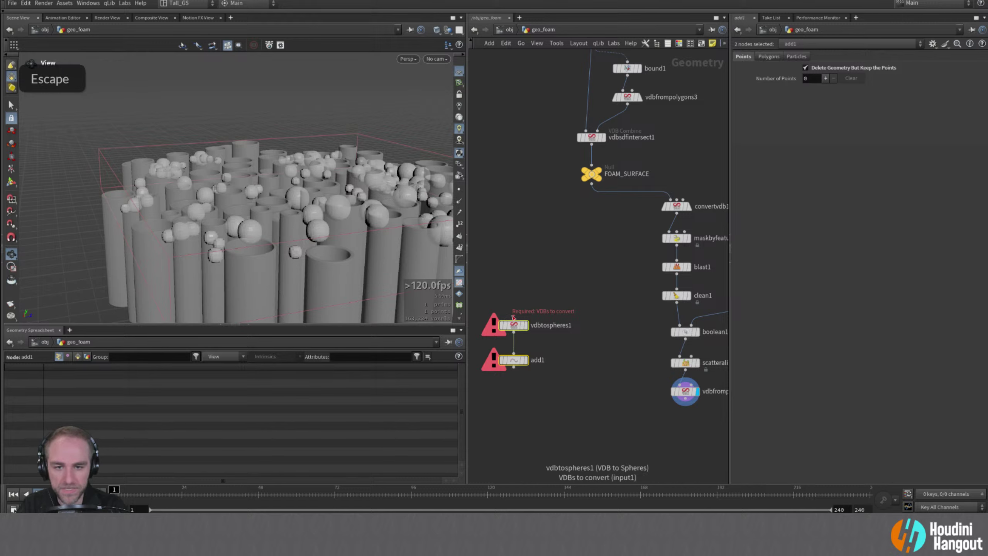
{"action": "double_click", "coordinate": [513, 325]}
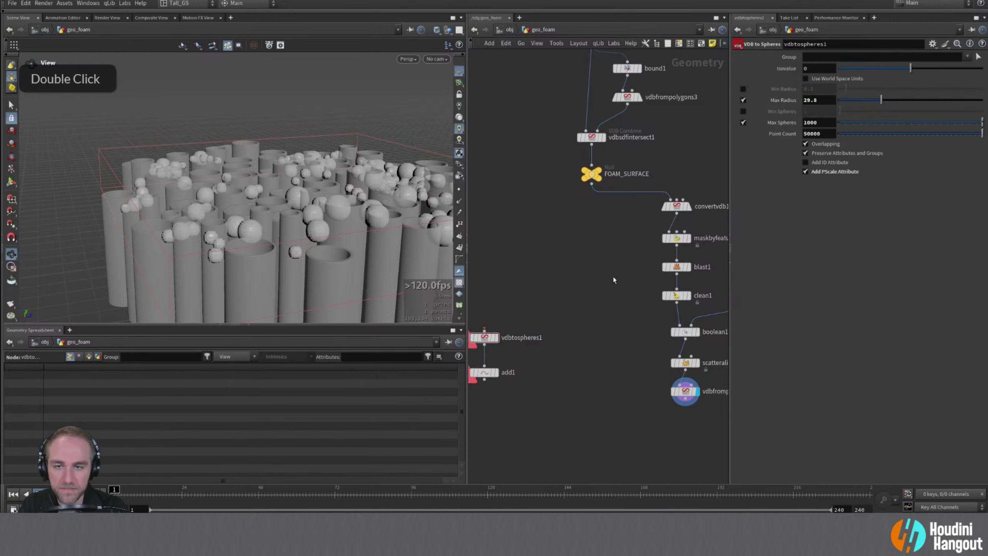
- Compare FOAM_SURFACE with the vdbfromparticles1 spheres, and move vdbfromparticles1 aside to make room below scatteralign1
{"action": "middle_click_drag", "start_coordinate": [627, 387], "coordinate": [543, 352]}
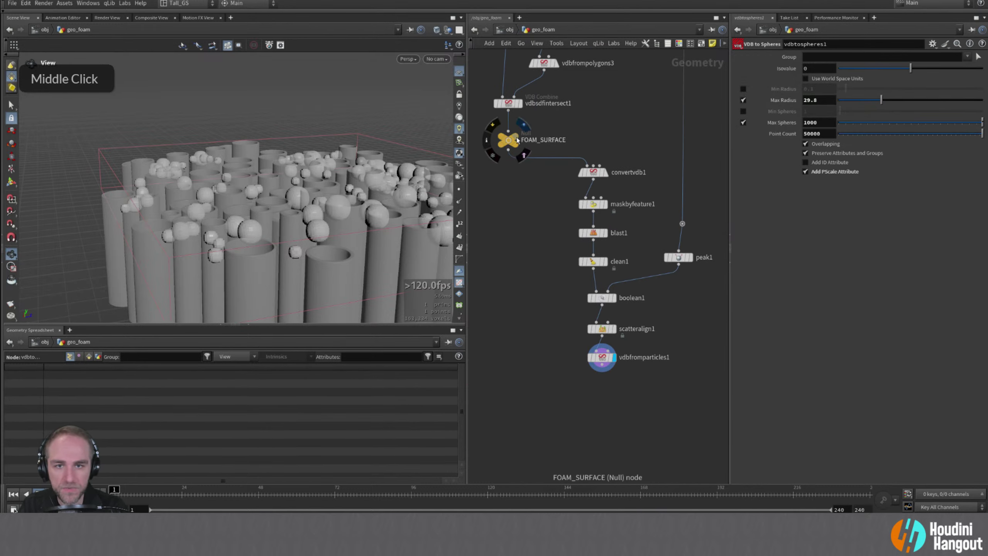
{"action": "double_click", "coordinate": [509, 141]}
{"action": "double_click", "coordinate": [601, 357]}
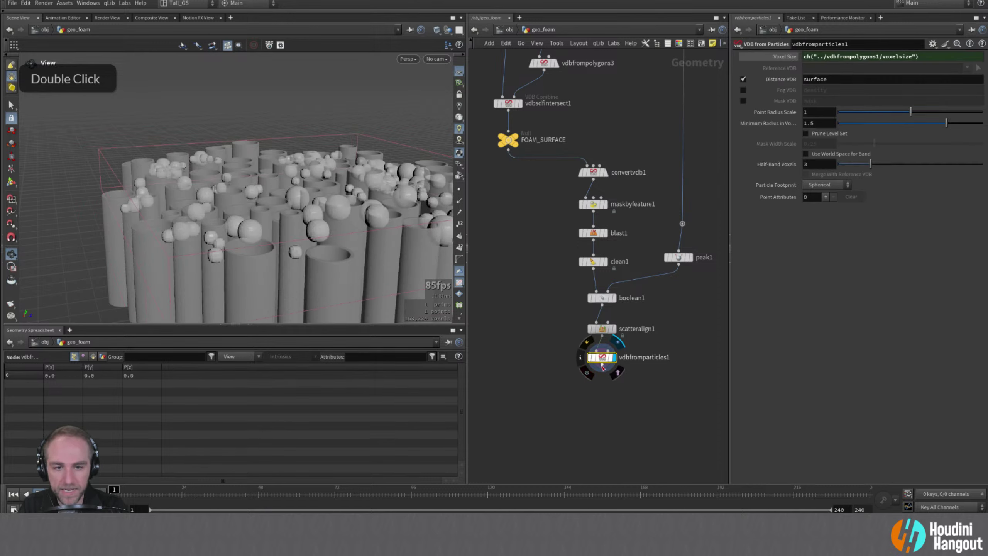
{"action": "left_click_drag", "start_coordinate": [609, 362], "coordinate": [538, 373]}
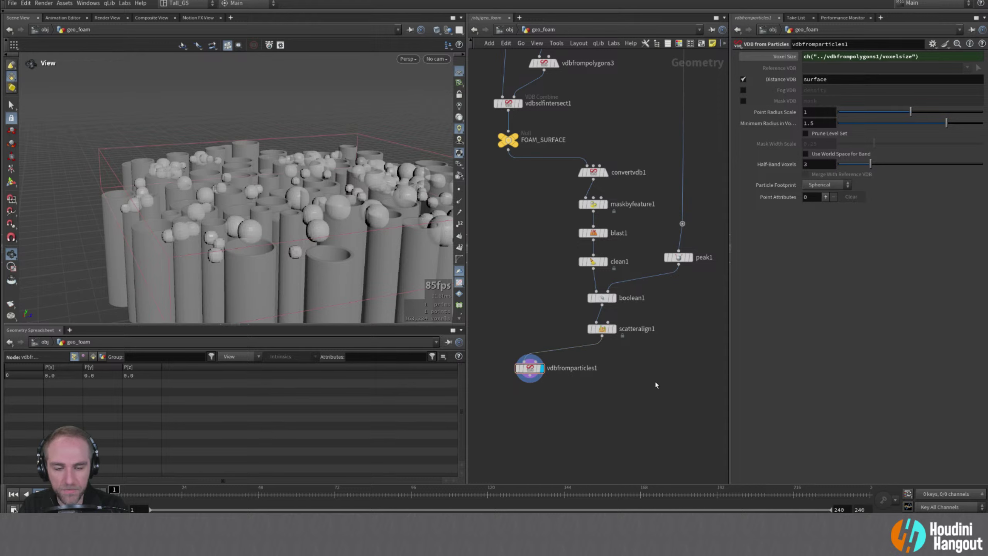
- Display scatteralign1 and insert a Null node between it and vdbfromparticles1
{"action": "double_click", "coordinate": [602, 329]}
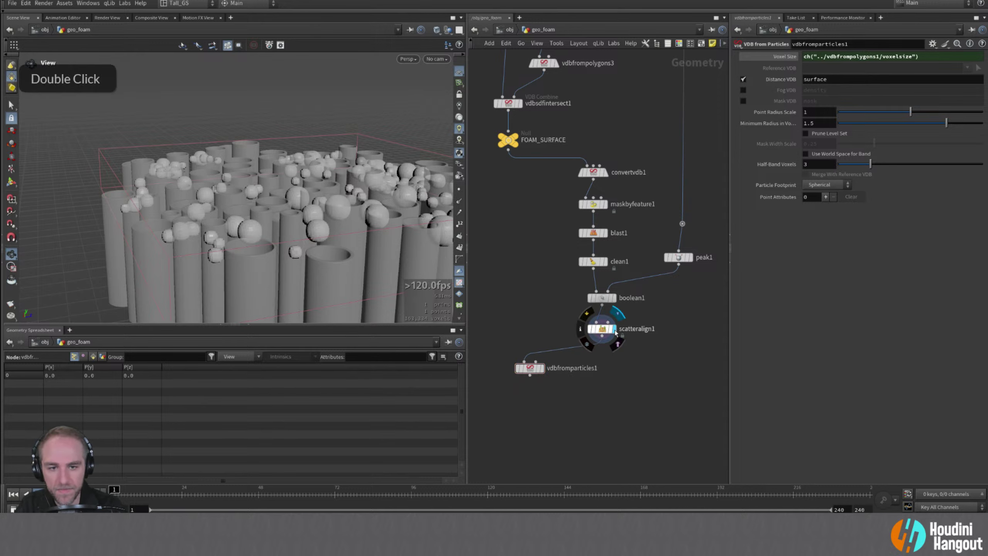
{"action": "key", "text": "Tab"}
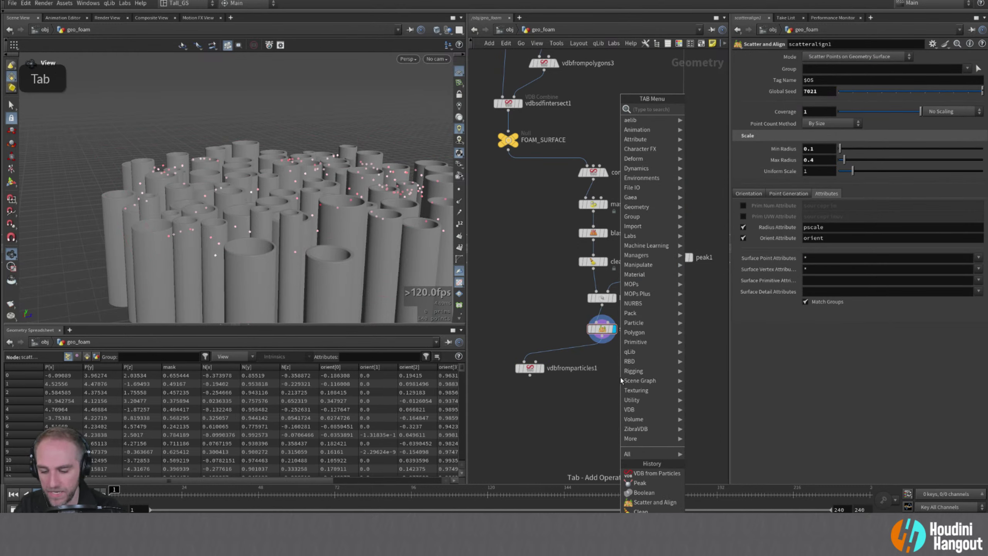
{"action": "type", "text": "null"}
{"action": "key", "text": "Return"}
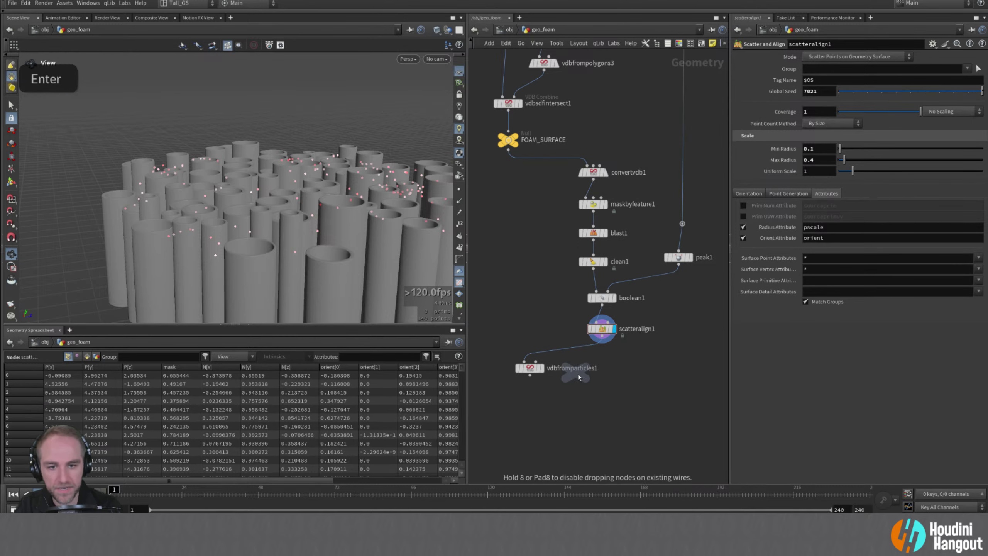
{"action": "double_click", "coordinate": [574, 345]}
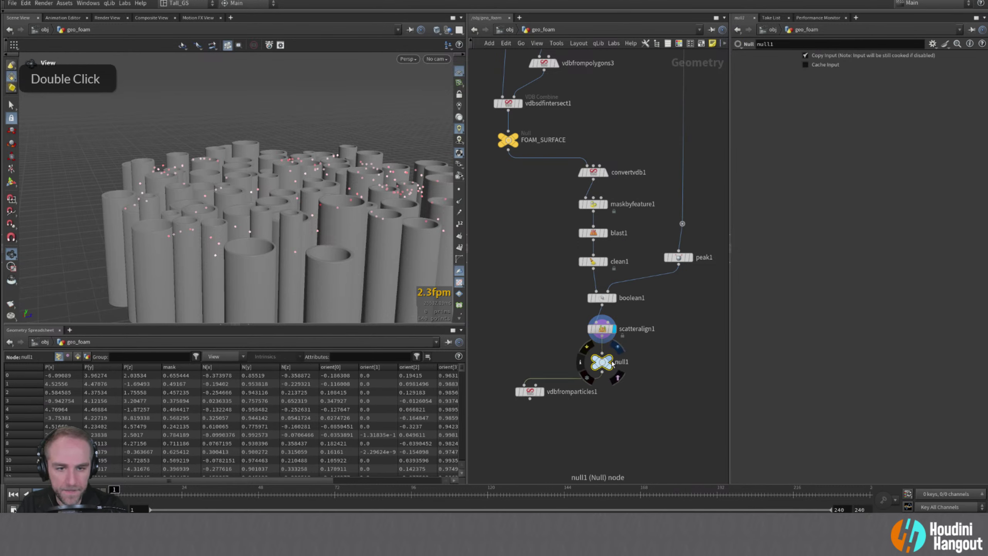
- Rename the new null below scatteralign1 as OUT_LARGE_SURF_BUBBLES
{"action": "double_click", "coordinate": [614, 363]}
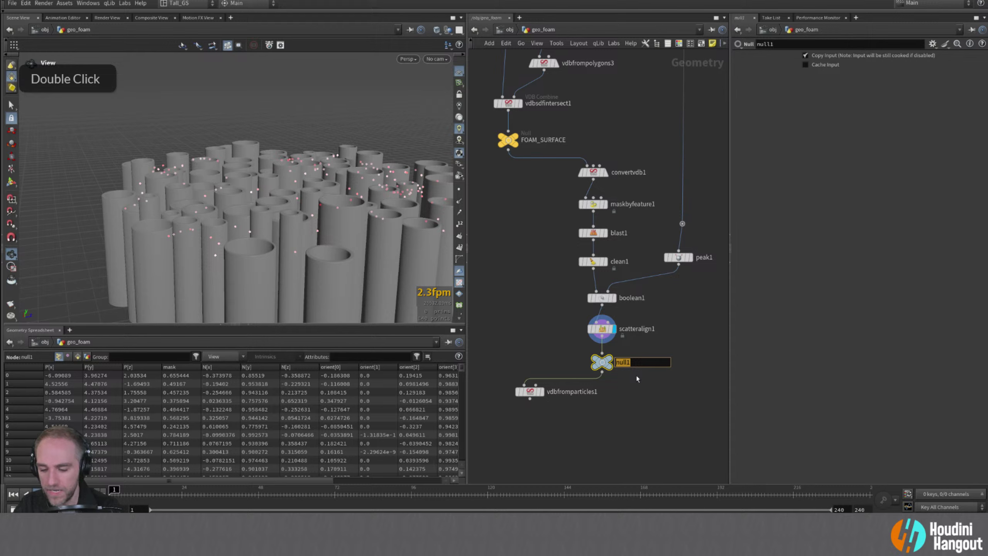
{"action": "key", "text": "shift"}
{"action": "key", "text": "BackSpace"}
{"action": "key", "text": "BackSpace"}
{"action": "key", "text": "shift"}
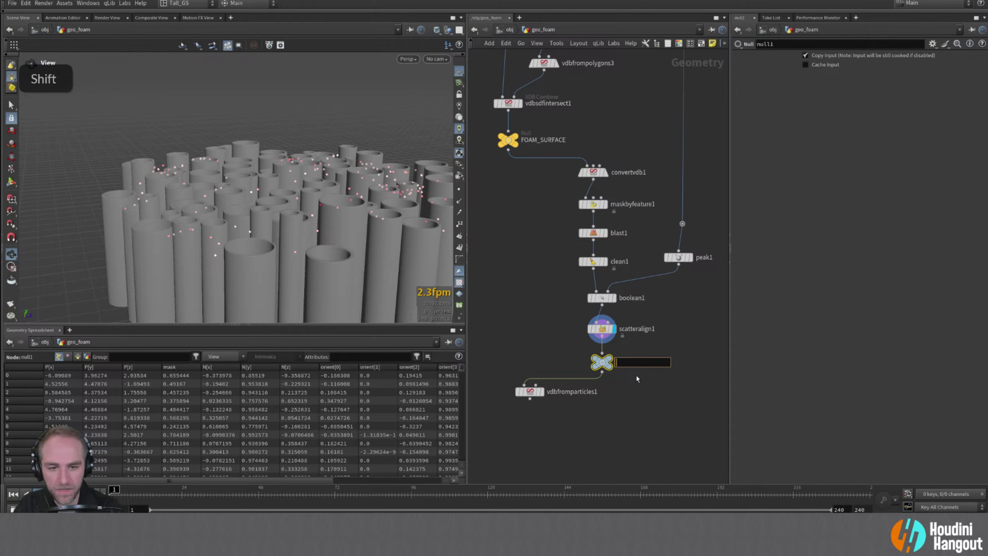
{"action": "type", "text": "OUT_LARGE"}
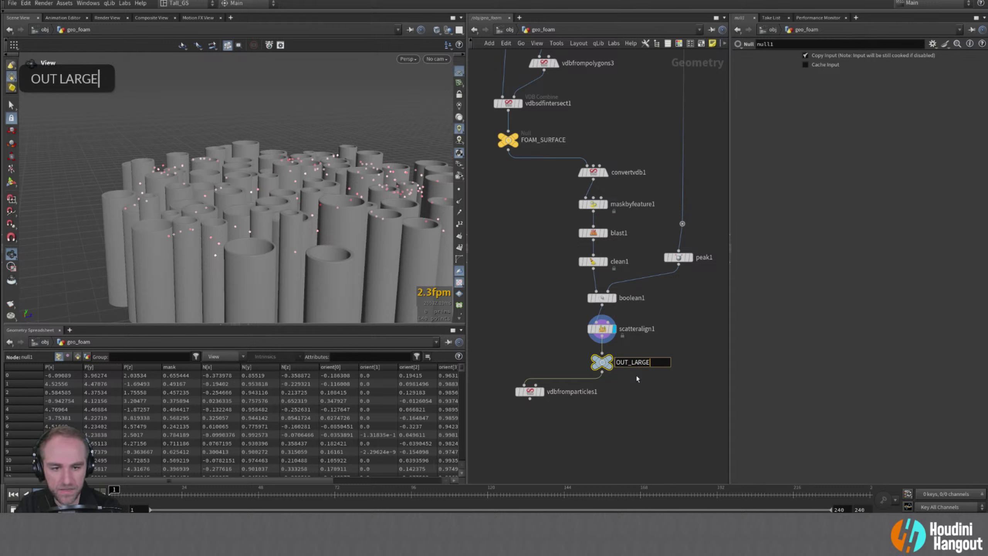
{"action": "type", "text": "_SURF_B"}
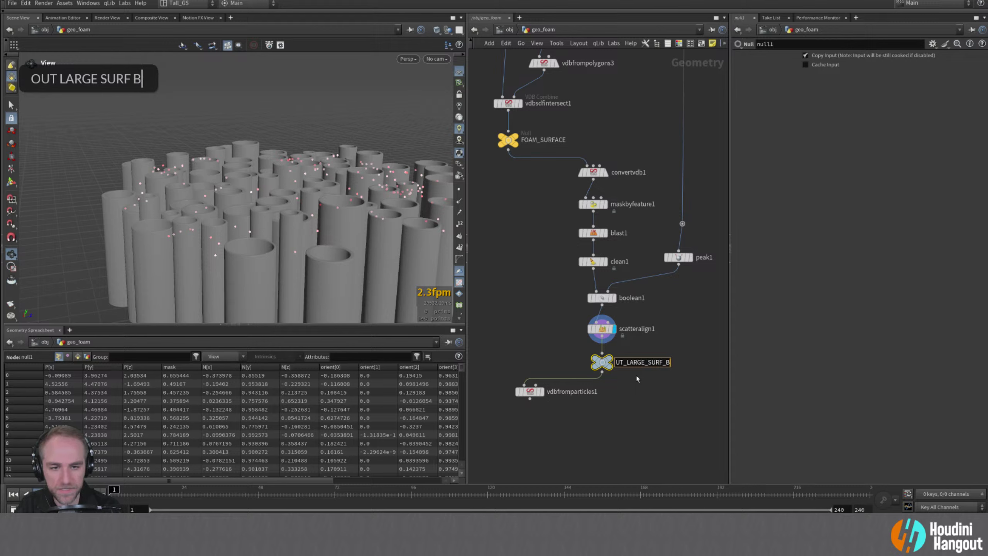
{"action": "type", "text": "UBBLES"}
{"action": "key", "text": "shift+Return"}
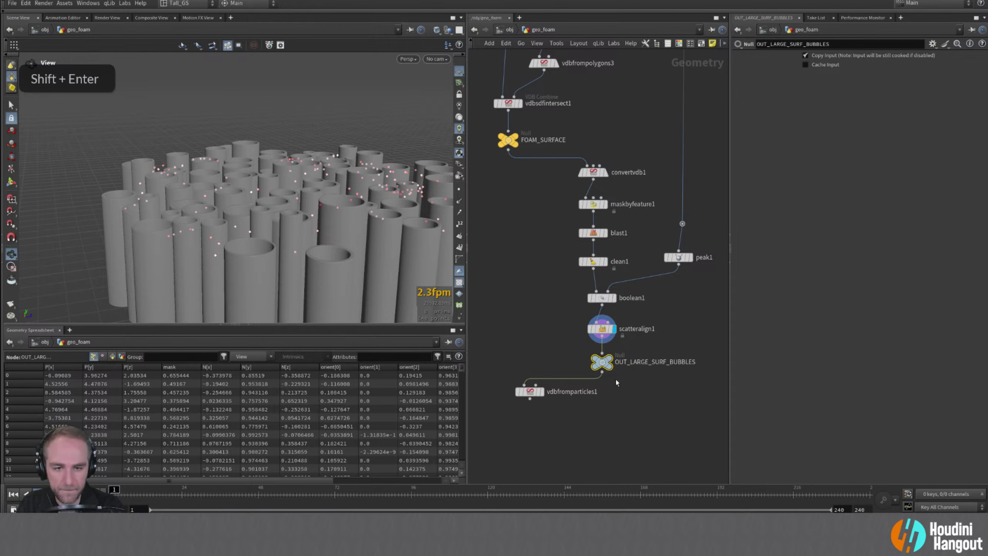
- Colour the OUT_LARGE_SURF_BUBBLES null green and display the vdbfromparticles1 spheres
{"action": "key", "text": "c"}
{"action": "middle_click_drag", "start_coordinate": [674, 454], "coordinate": [728, 435]}
{"action": "double_click", "coordinate": [583, 372]}
{"action": "left_click_drag", "start_coordinate": [346, 183], "coordinate": [378, 218], "text": "alt"}
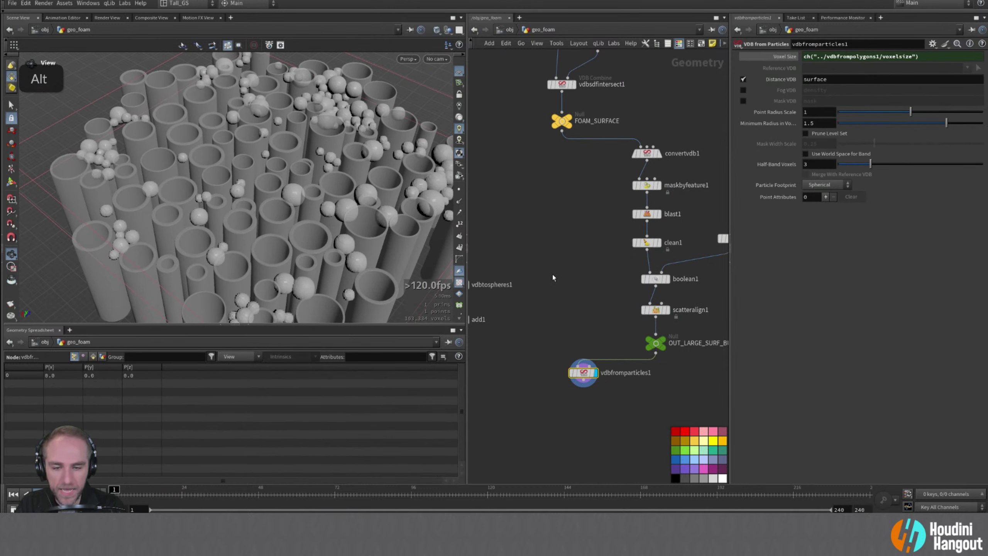
- Add a VDB SDF Subtract node with FOAM_SURFACE as its first input and vdbfromparticles1 as its second
{"action": "key", "text": "Tab"}
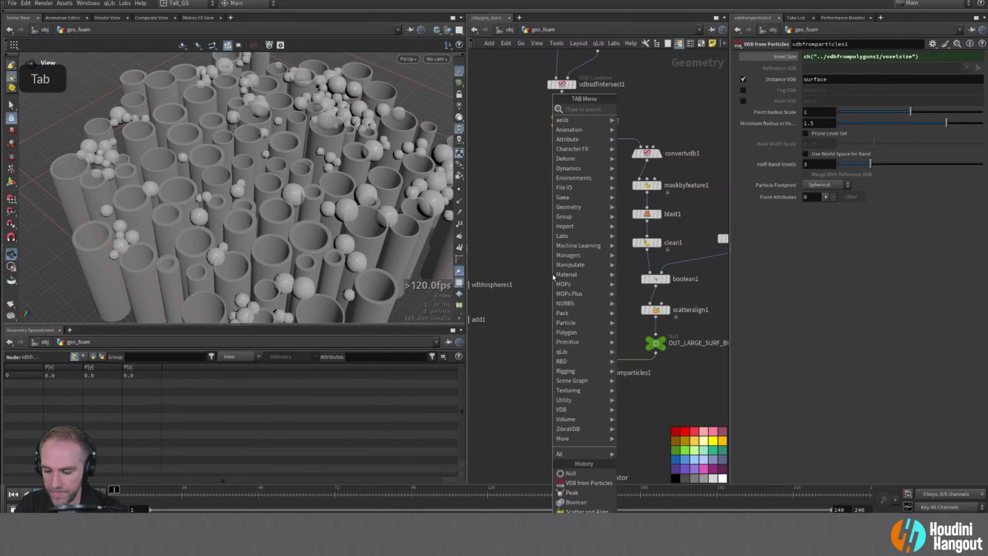
{"action": "type", "text": "sdf su"}
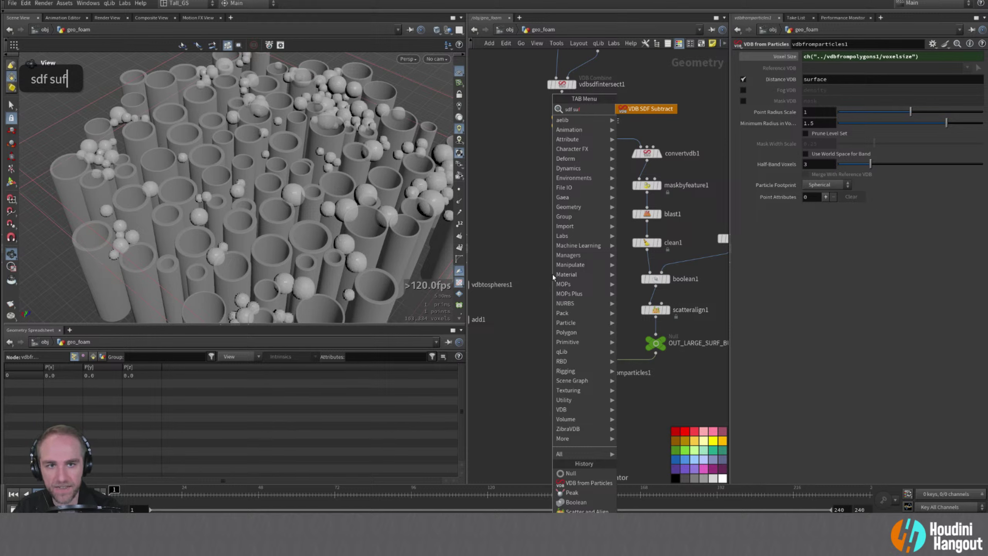
{"action": "key", "text": "Return"}
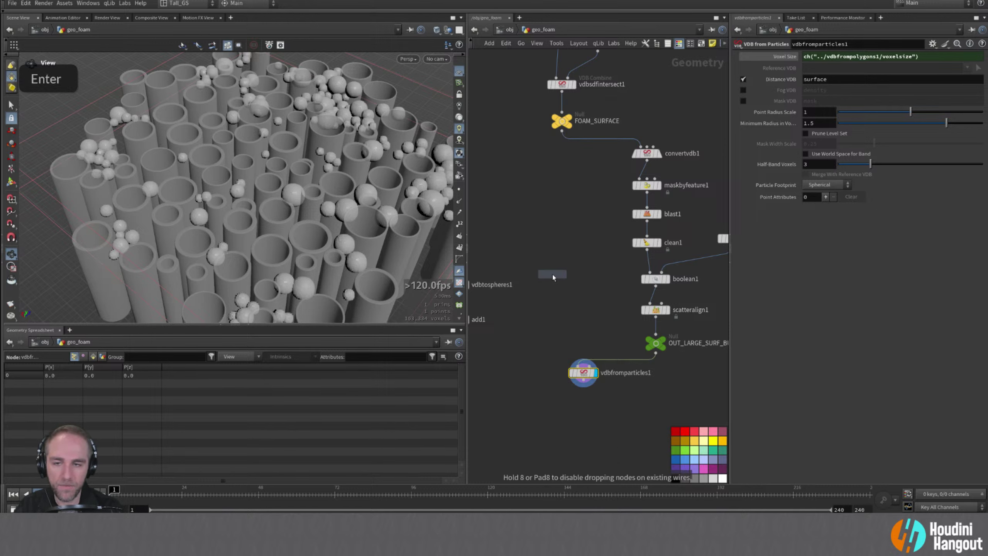
{"action": "left_click", "coordinate": [543, 398]}
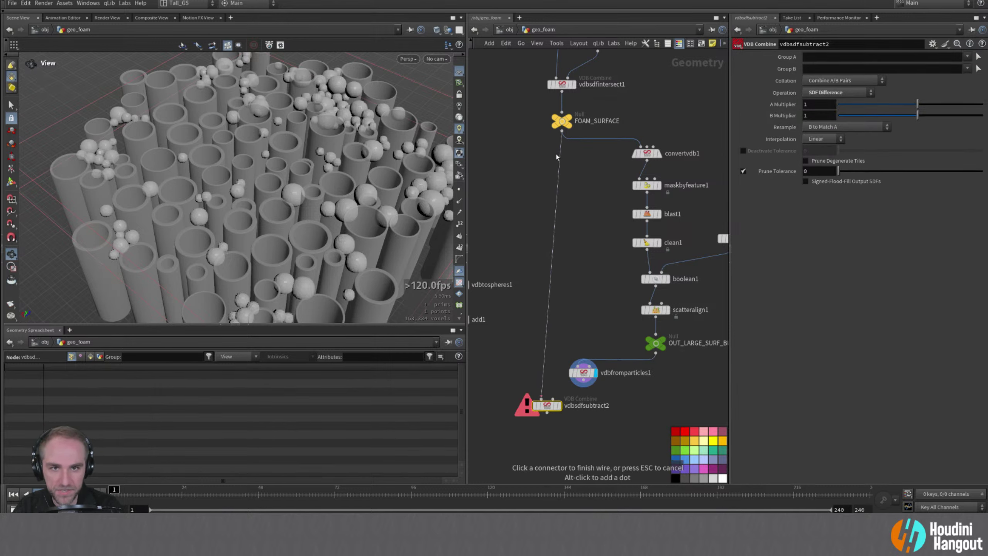
{"action": "double_click", "coordinate": [553, 400]}
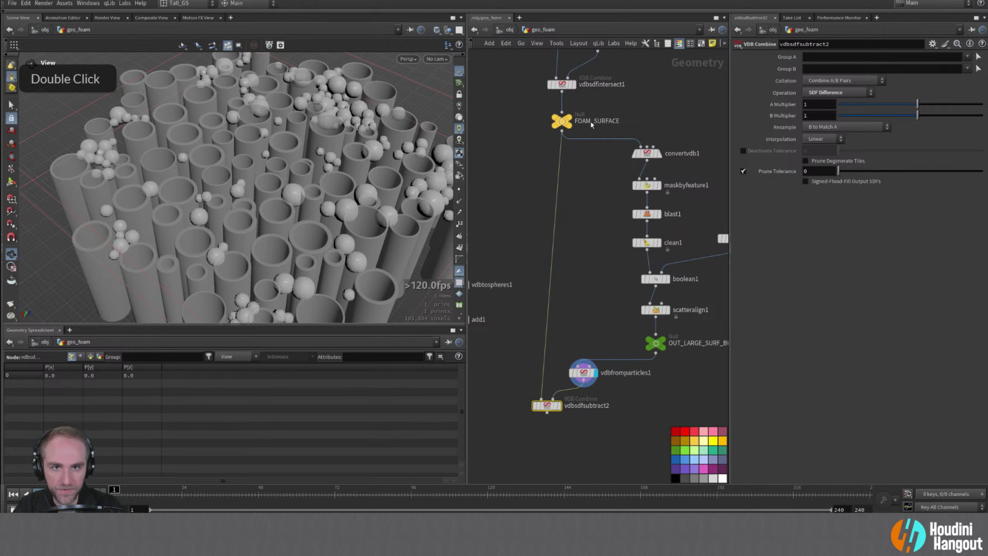
- Rename the FOAM_SURFACE null as FOAM_SURFACE_VDB
{"action": "double_click", "coordinate": [579, 121]}
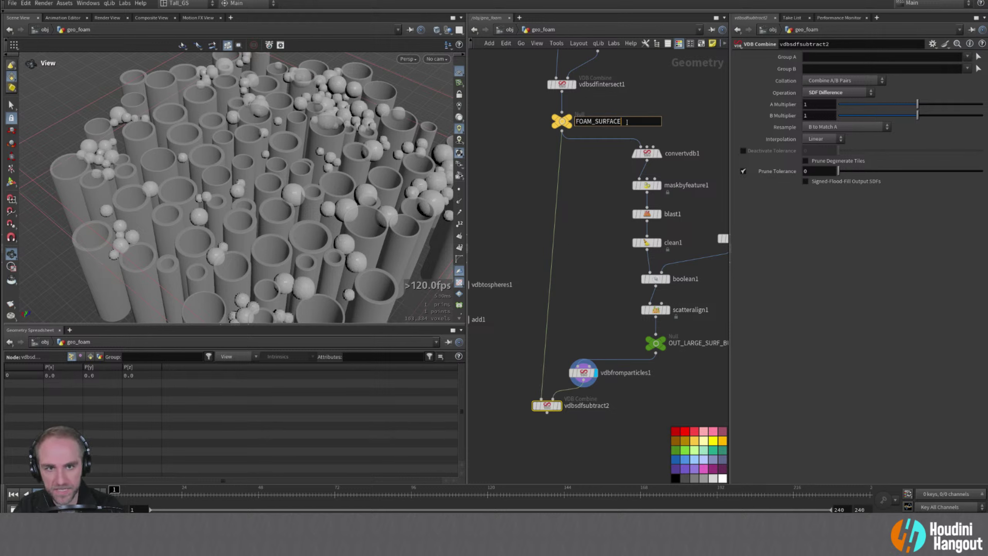
{"action": "type", "text": "_VDB"}
{"action": "key", "text": "shift+Return"}
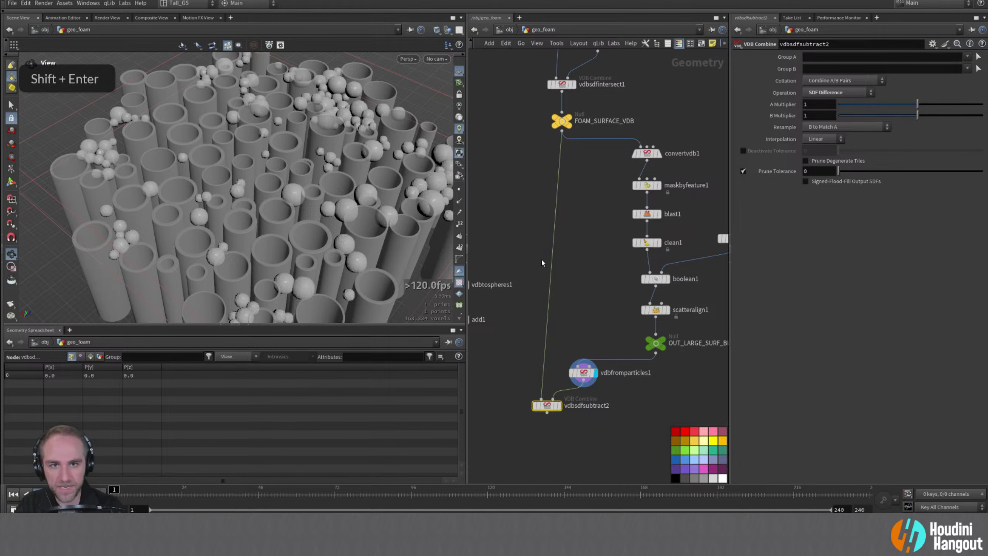
- Tidy the layout of vdbfromparticles1 and vdbsdfsubtract2, display the subtraction, and inspect the carved foam up close
{"action": "middle_click_drag", "start_coordinate": [543, 264], "coordinate": [554, 223]}
{"action": "left_click_drag", "start_coordinate": [599, 333], "coordinate": [604, 335]}
{"action": "mouse_move", "coordinate": [560, 365]}
{"action": "left_mouse_down"}
{"action": "mouse_move", "coordinate": [580, 380]}
{"action": "mouse_move", "coordinate": [569, 379]}
{"action": "left_mouse_up"}
{"action": "double_click", "coordinate": [579, 379]}
{"action": "left_click_drag", "start_coordinate": [296, 218], "coordinate": [314, 226], "text": "alt"}
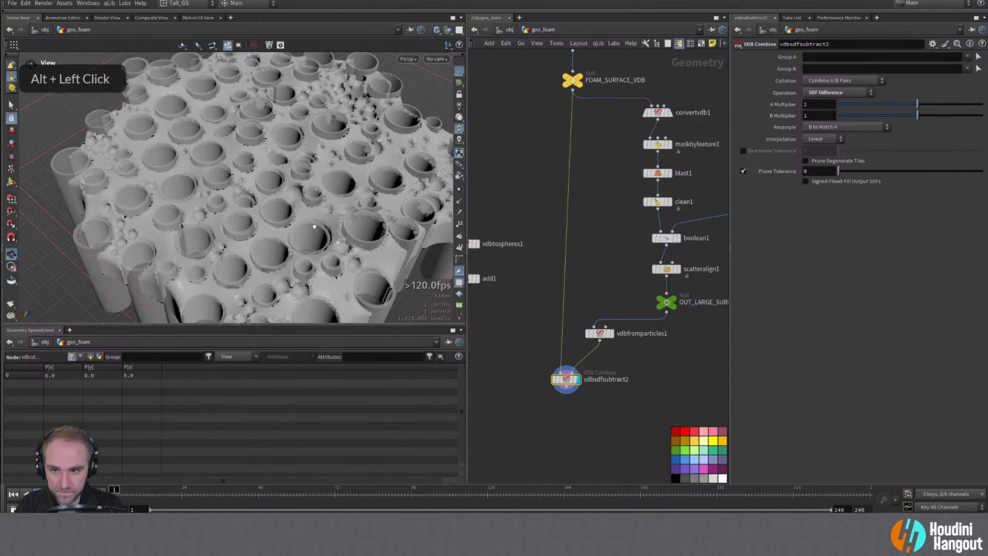
{"action": "middle_click_drag", "start_coordinate": [314, 227], "coordinate": [319, 218], "text": "alt"}
{"action": "right_click_drag", "start_coordinate": [319, 218], "coordinate": [330, 194], "text": "alt"}
{"action": "left_click_drag", "start_coordinate": [331, 194], "coordinate": [253, 156], "text": "alt"}
{"action": "mouse_move", "coordinate": [603, 336]}
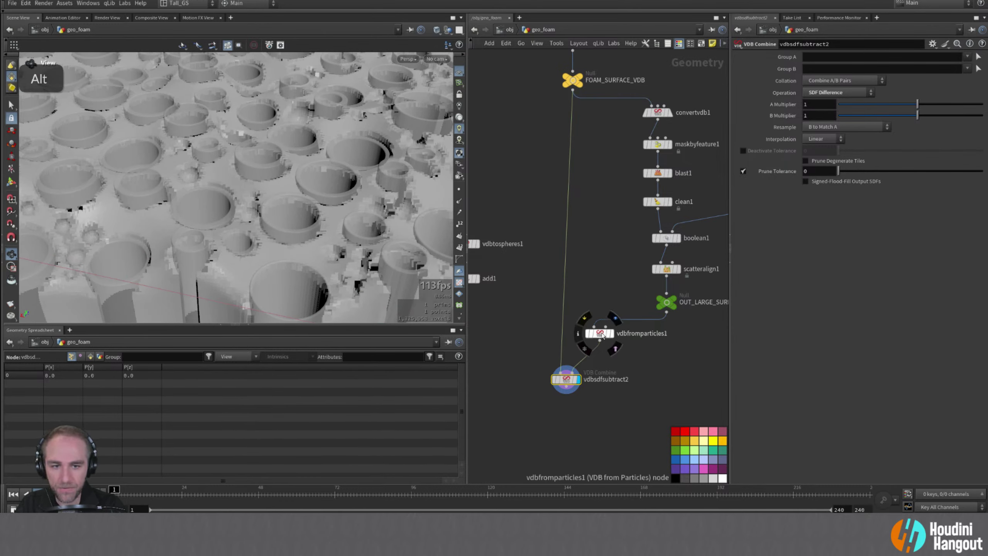
{"action": "left_click_drag", "start_coordinate": [602, 335], "coordinate": [607, 345]}
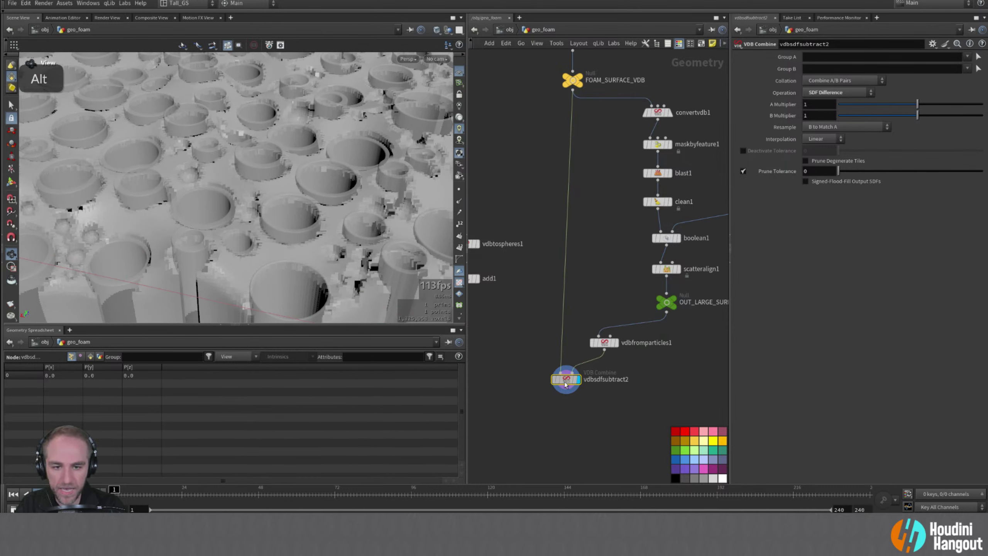
- Examine the carved foam produced by vdbsdfsubtract2 around the tubes from several angles and distances
{"action": "left_click_drag", "start_coordinate": [566, 384], "coordinate": [566, 380]}
{"action": "right_click_drag", "start_coordinate": [306, 177], "coordinate": [233, 187], "text": "alt"}
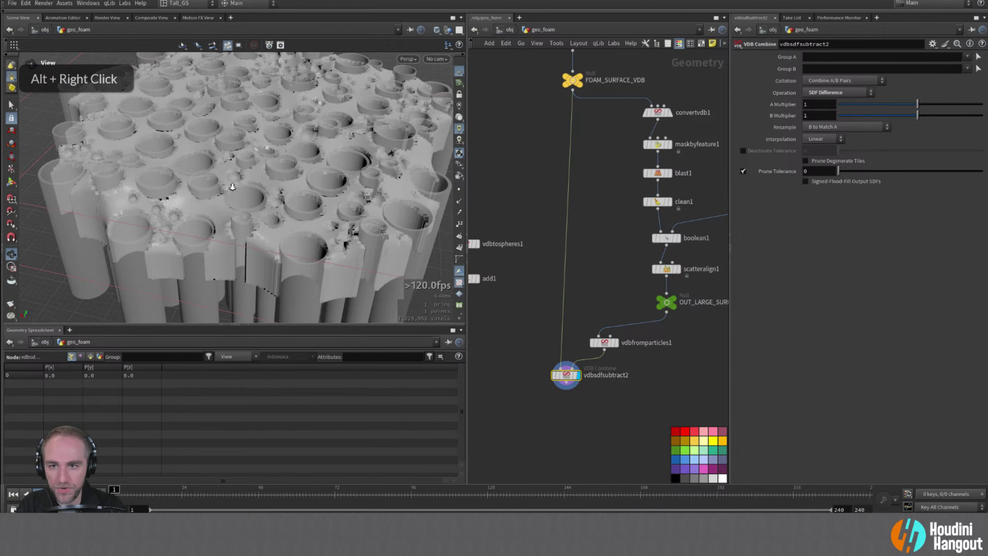
{"action": "left_click_drag", "start_coordinate": [295, 187], "coordinate": [261, 192], "text": "alt"}
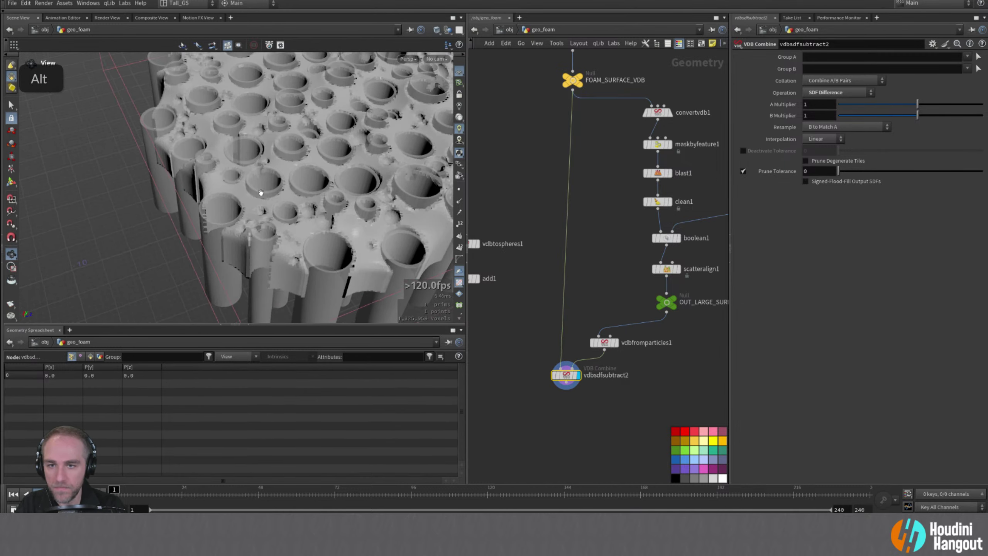
{"action": "left_click_drag", "start_coordinate": [393, 218], "coordinate": [269, 195], "text": "alt"}
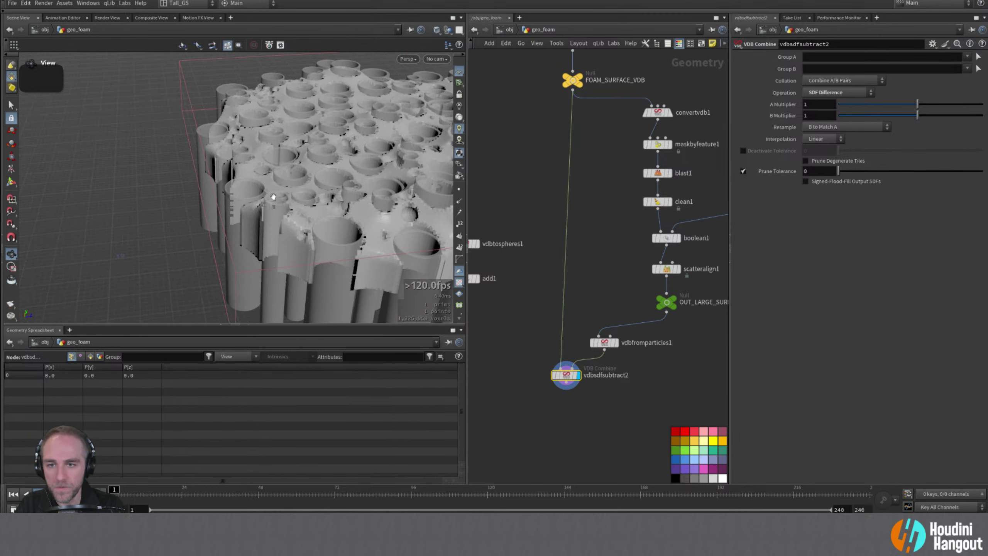
{"action": "right_click_drag", "start_coordinate": [269, 194], "coordinate": [347, 218], "text": "alt"}
{"action": "left_click_drag", "start_coordinate": [348, 218], "coordinate": [341, 238], "text": "alt"}
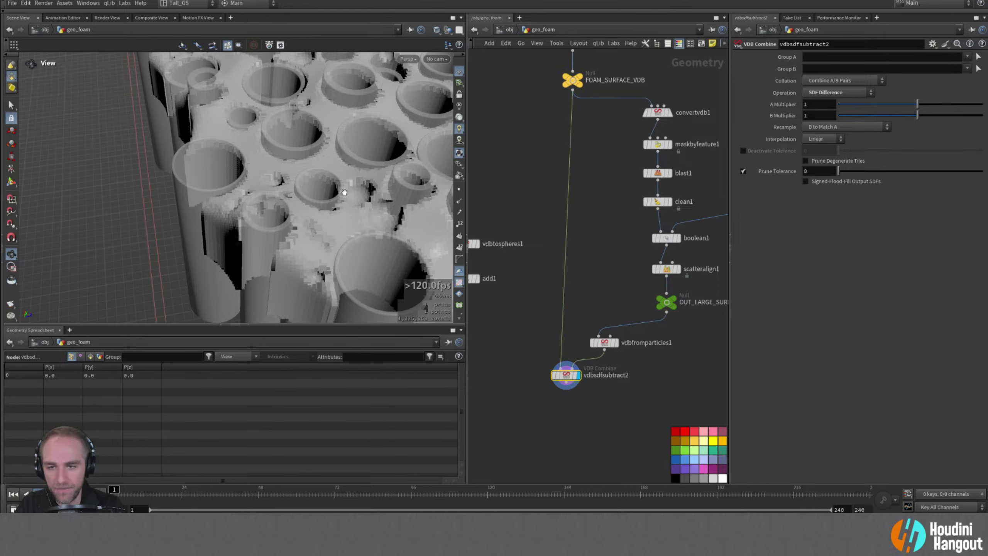
{"action": "left_click_drag", "start_coordinate": [344, 192], "coordinate": [336, 189]}
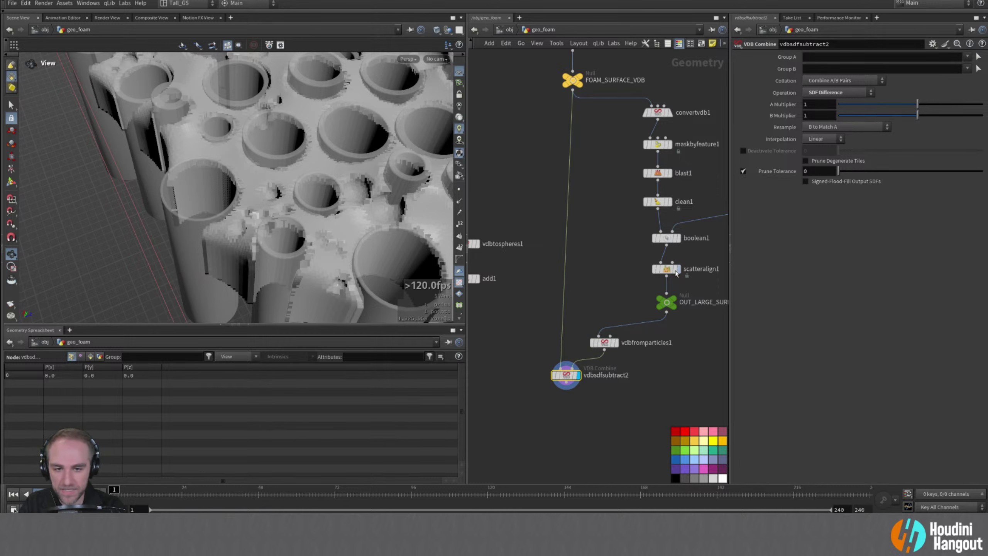
- Display the OUT_LARGE_SURF_BUBBLES points and set the viewport to show particles as Lit Spheres
{"action": "double_click", "coordinate": [666, 302]}
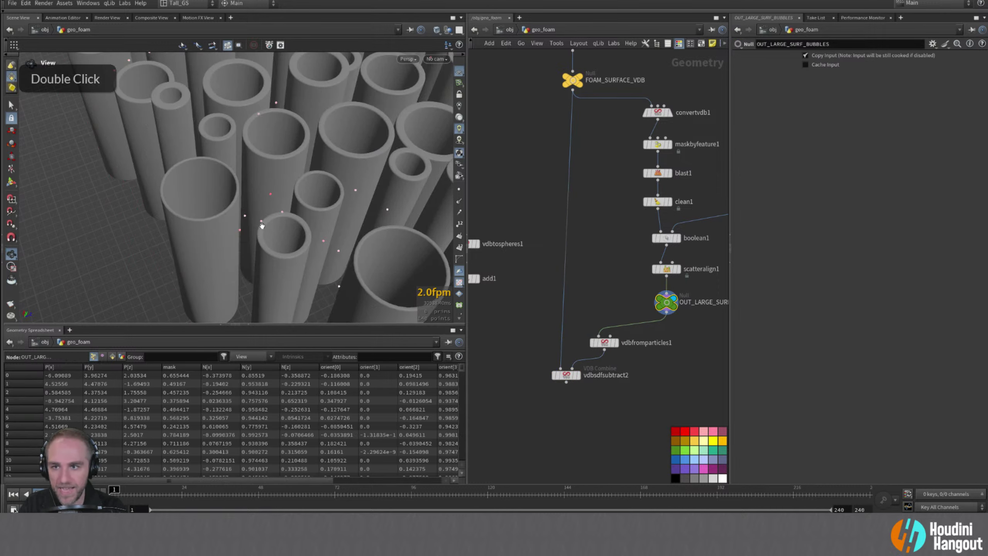
{"action": "key", "text": "d"}
{"action": "left_click", "coordinate": [104, 240]}
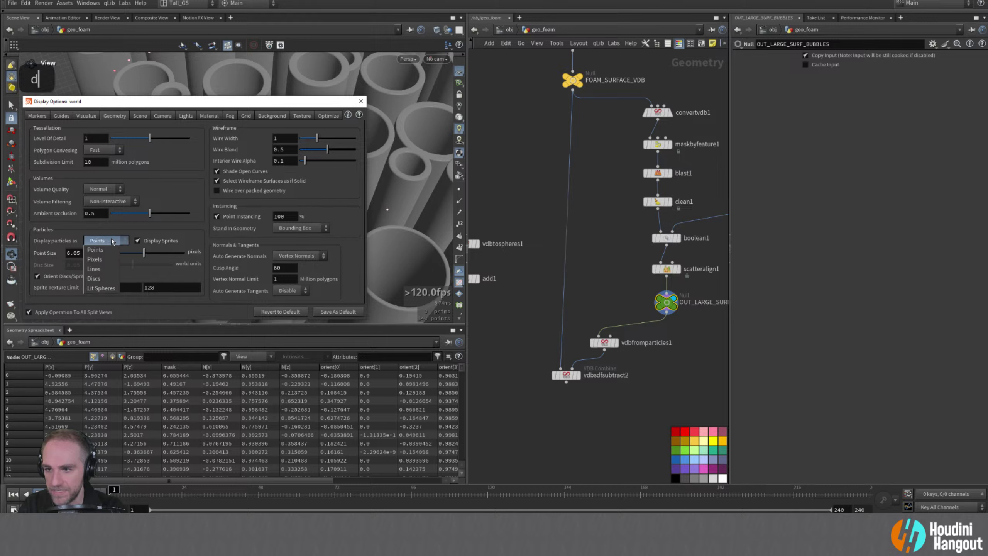
{"action": "left_click", "coordinate": [100, 290]}
{"action": "left_click", "coordinate": [360, 100]}
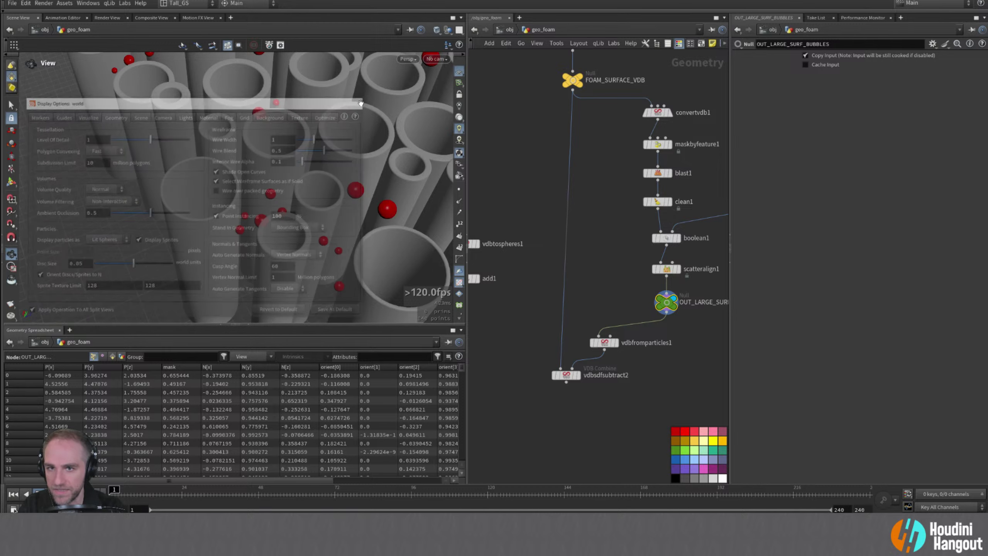
{"action": "left_click_drag", "start_coordinate": [273, 175], "coordinate": [233, 183], "text": "alt"}
{"action": "right_click_drag", "start_coordinate": [312, 195], "coordinate": [272, 219], "text": "alt"}
- Move vdbtospheres1 and add1 below vdbsdfsubtract2, connect the subtraction's output to vdbtospheres1, and display the spheres
{"action": "left_click", "coordinate": [579, 376]}
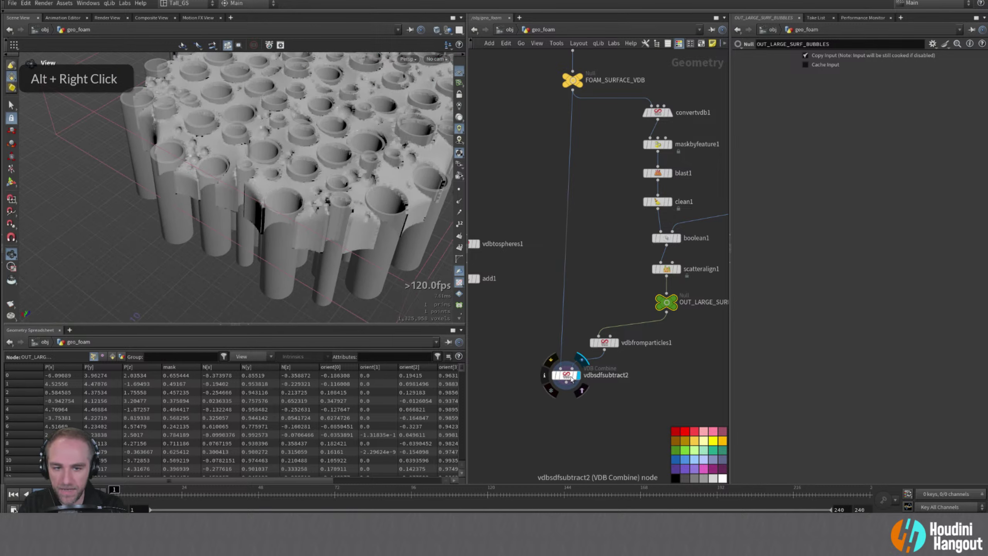
{"action": "left_click", "coordinate": [567, 379]}
{"action": "middle_click_drag", "start_coordinate": [494, 331], "coordinate": [552, 322], "text": "alt"}
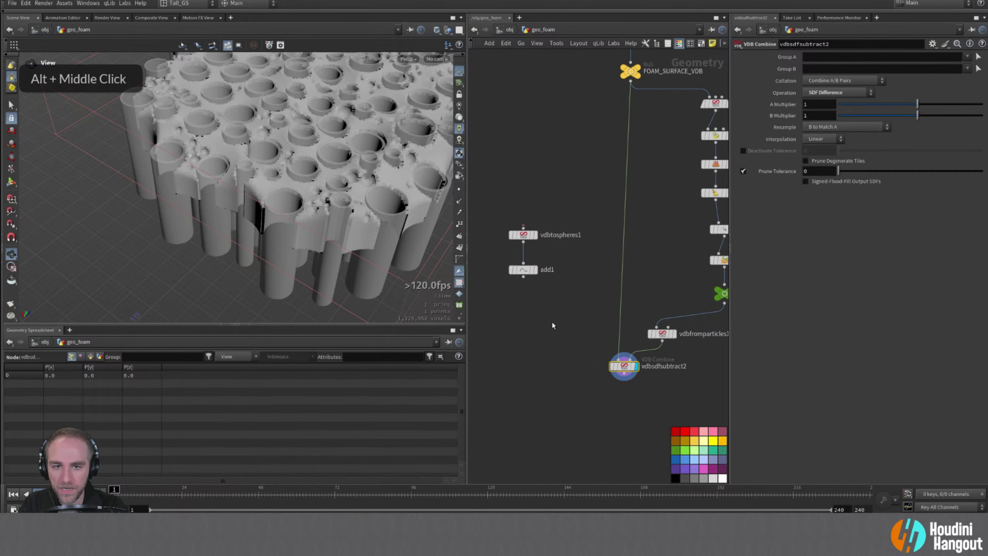
{"action": "left_click_drag", "start_coordinate": [499, 210], "coordinate": [576, 310]}
{"action": "left_click_drag", "start_coordinate": [523, 234], "coordinate": [563, 415]}
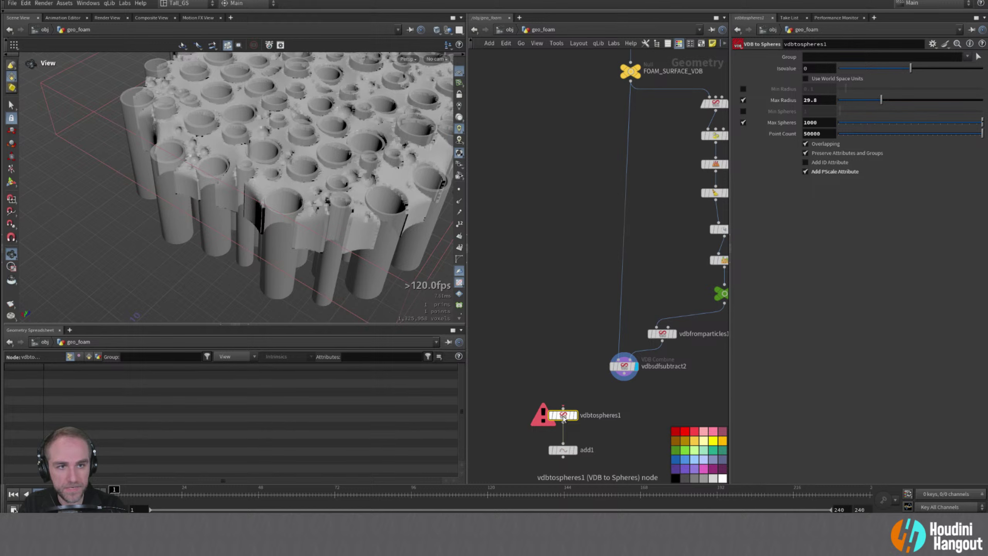
{"action": "double_click", "coordinate": [562, 407]}
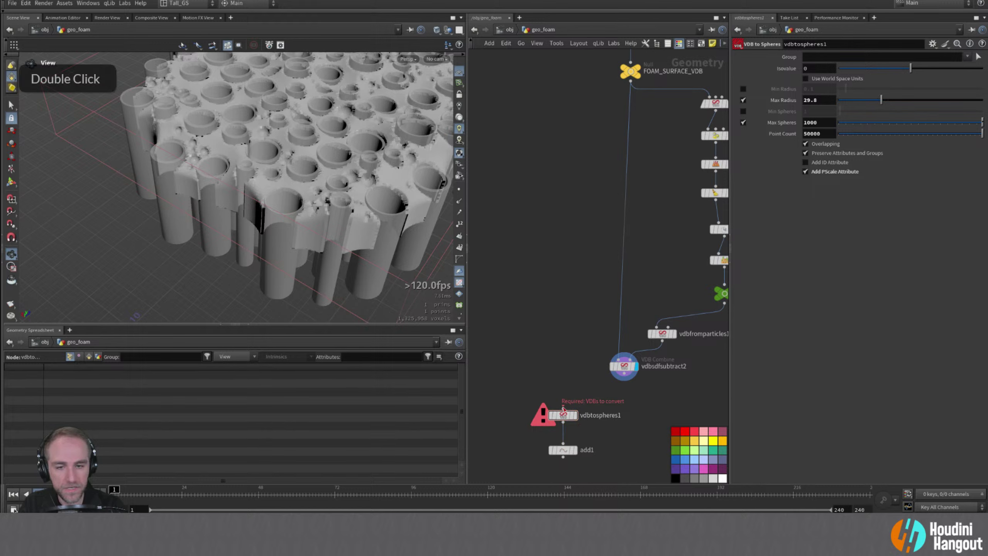
{"action": "left_click", "coordinate": [577, 416]}
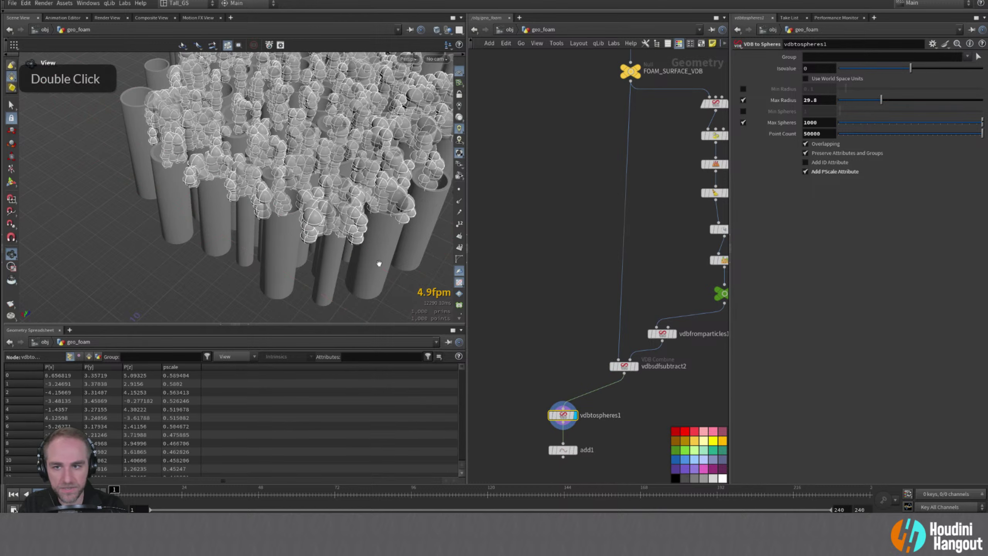
- Turn off Overlapping on vdbtospheres1 and check the sphere packing around the tubes
{"action": "right_click_drag", "start_coordinate": [379, 265], "coordinate": [367, 168], "text": "alt"}
{"action": "left_click_drag", "start_coordinate": [366, 168], "coordinate": [307, 220], "text": "alt"}
{"action": "right_click_drag", "start_coordinate": [350, 234], "coordinate": [444, 256], "text": "alt"}
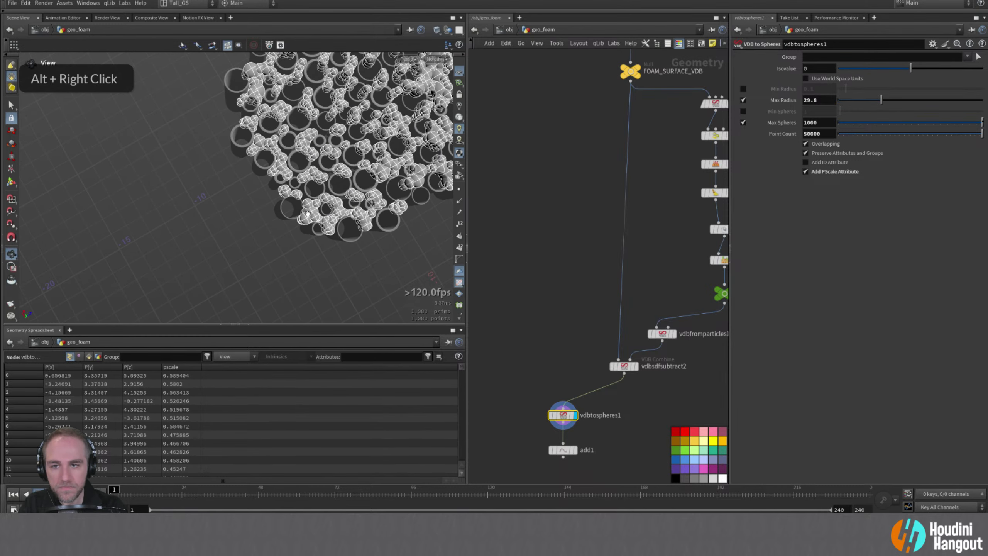
{"action": "left_click", "coordinate": [806, 144]}
{"action": "left_click_drag", "start_coordinate": [389, 179], "coordinate": [374, 168], "text": "alt"}
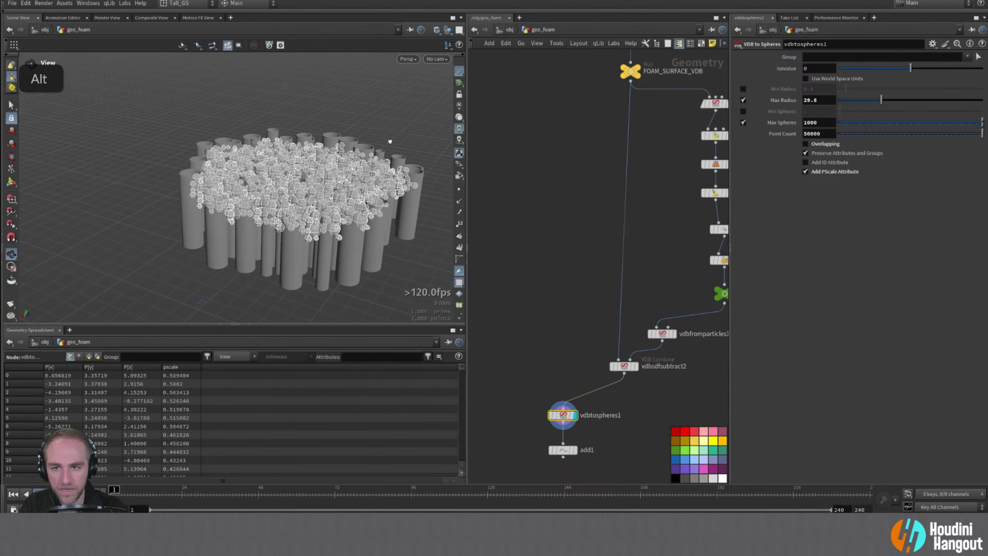
{"action": "right_click_drag", "start_coordinate": [373, 168], "coordinate": [409, 160], "text": "alt"}
{"action": "left_click_drag", "start_coordinate": [406, 183], "coordinate": [308, 246], "text": "alt"}
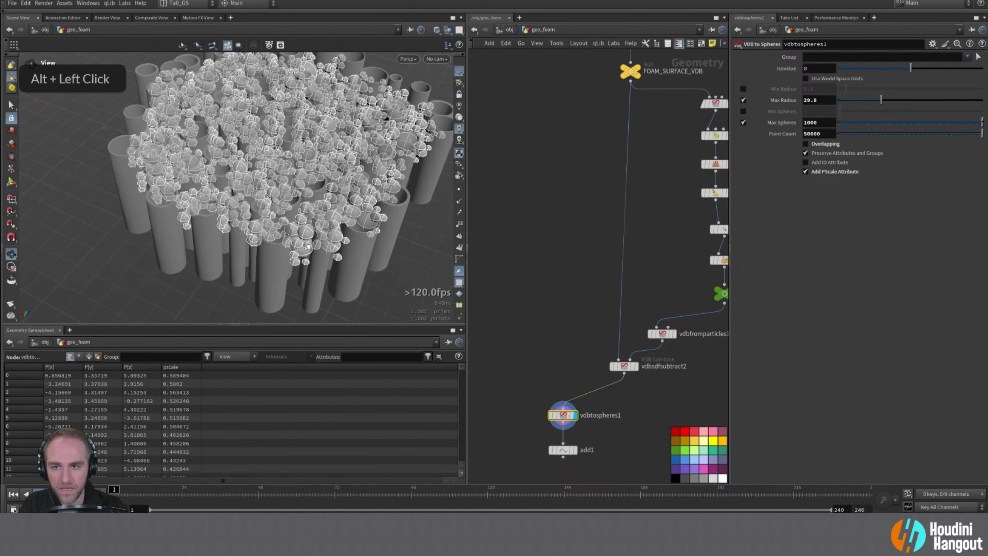
- Compare the add1 points with the vdbtospheres1 spheres by alternating the displayed node
{"action": "left_click", "coordinate": [575, 450]}
{"action": "left_click_drag", "start_coordinate": [382, 234], "coordinate": [396, 271], "text": "alt"}
{"action": "left_click", "coordinate": [577, 416]}
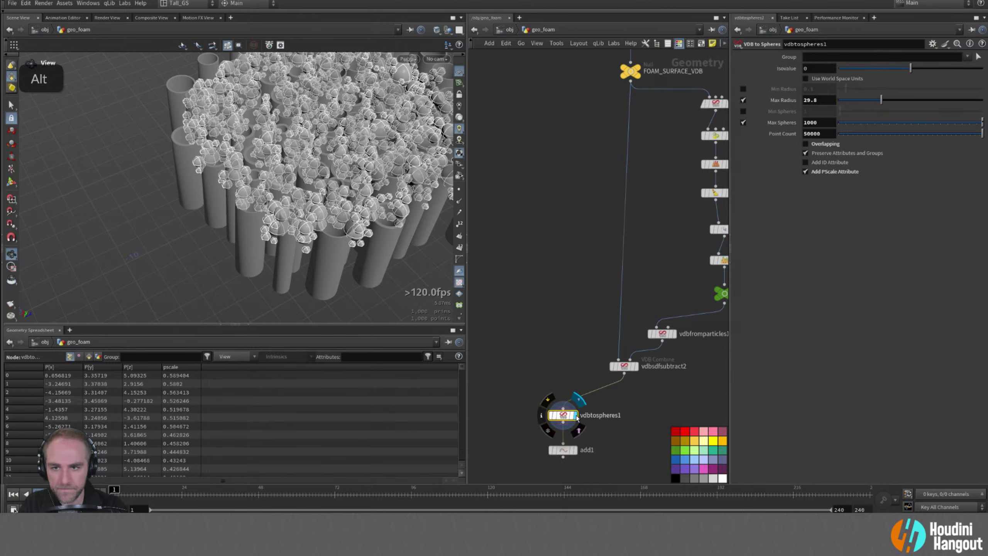
{"action": "left_click", "coordinate": [576, 451]}
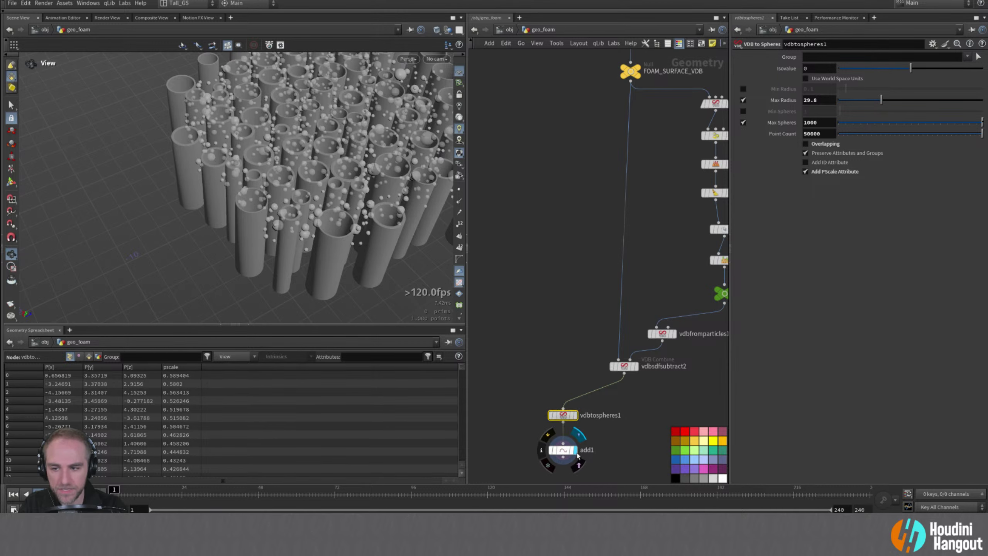
{"action": "left_click", "coordinate": [578, 416]}
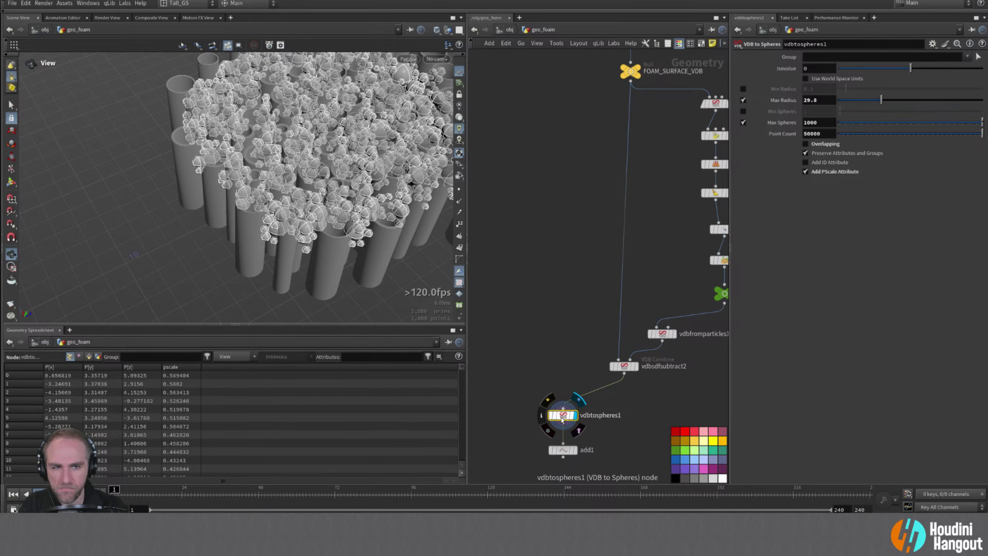
- Enable Use World Space Units on vdbtospheres1 and set its Max Radius to 0.3
{"action": "left_click", "coordinate": [805, 79]}
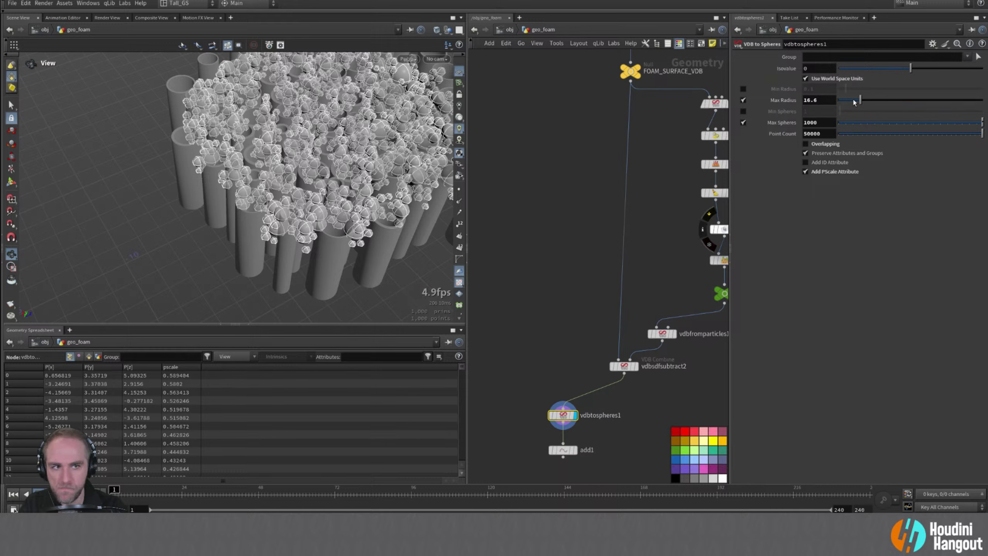
{"action": "left_click_drag", "start_coordinate": [842, 102], "coordinate": [840, 101]}
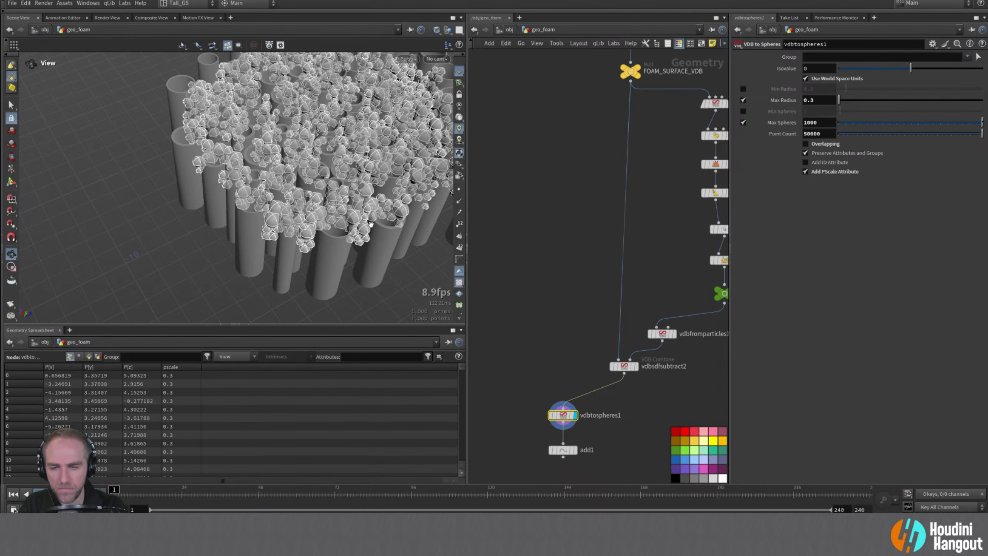
{"action": "left_click_drag", "start_coordinate": [407, 238], "coordinate": [397, 235], "text": "alt"}
- Compare the add1 points, the vdbfromparticles1 spheres and the OUT_LARGE_SURF_BUBBLES points in the viewport
{"action": "double_click", "coordinate": [575, 452]}
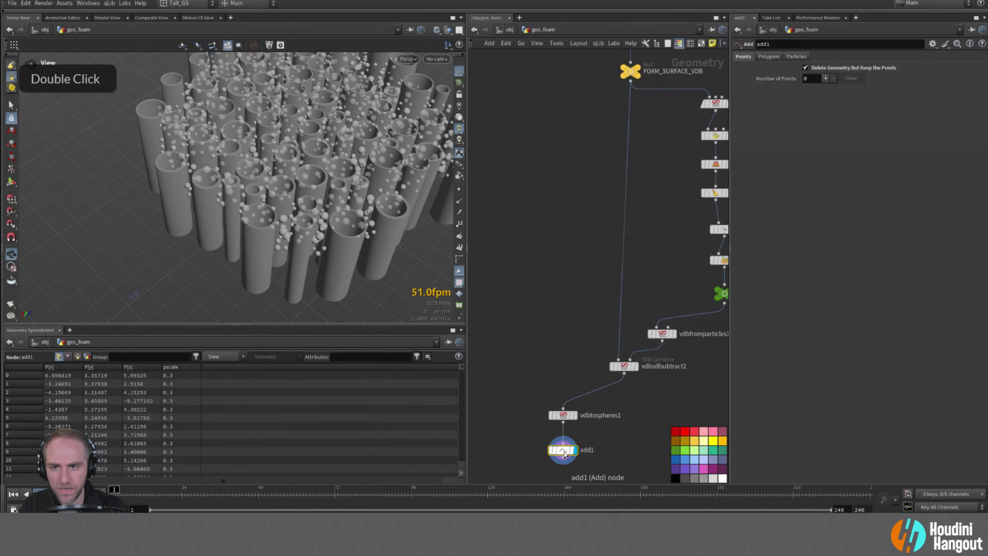
{"action": "double_click", "coordinate": [676, 337]}
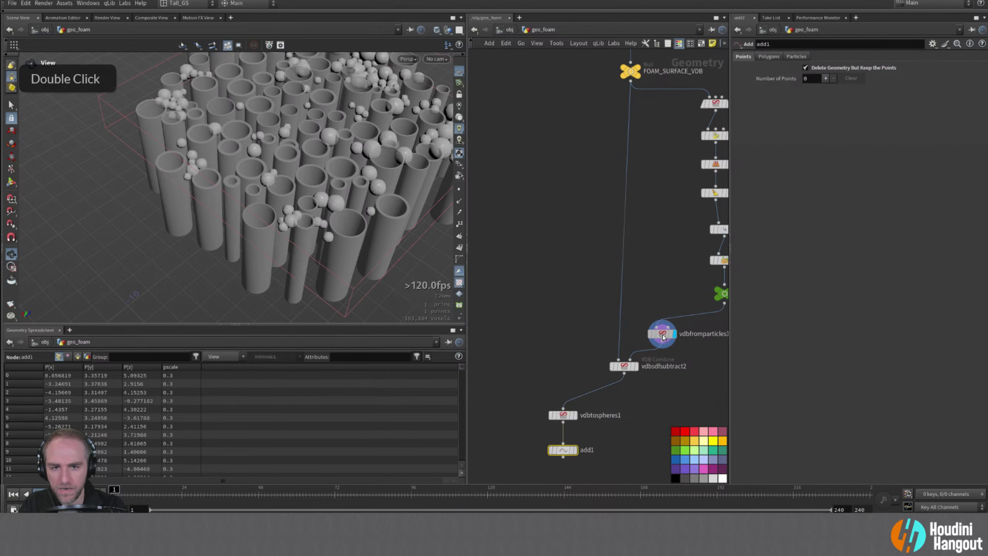
{"action": "middle_click_drag", "start_coordinate": [727, 294], "coordinate": [660, 305], "text": "alt"}
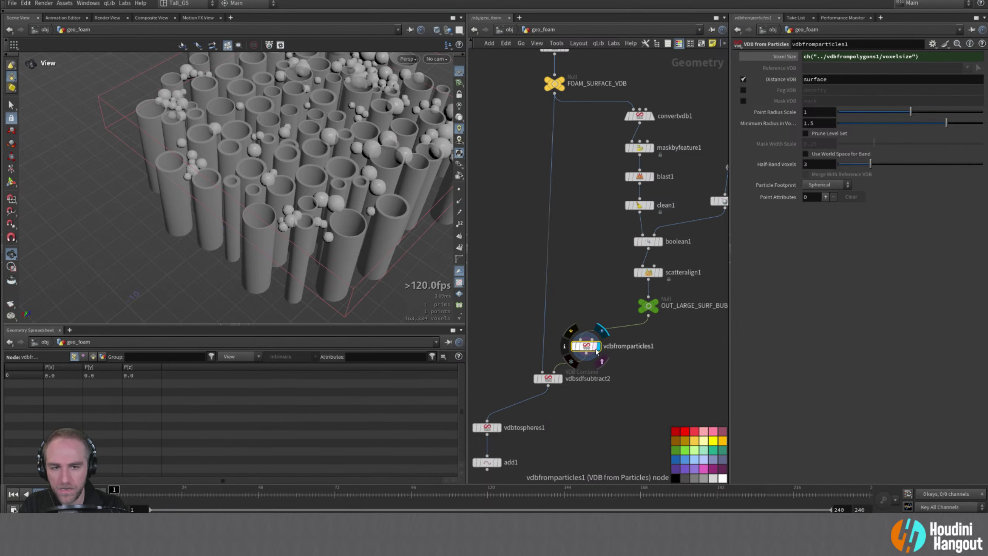
{"action": "double_click", "coordinate": [649, 307]}
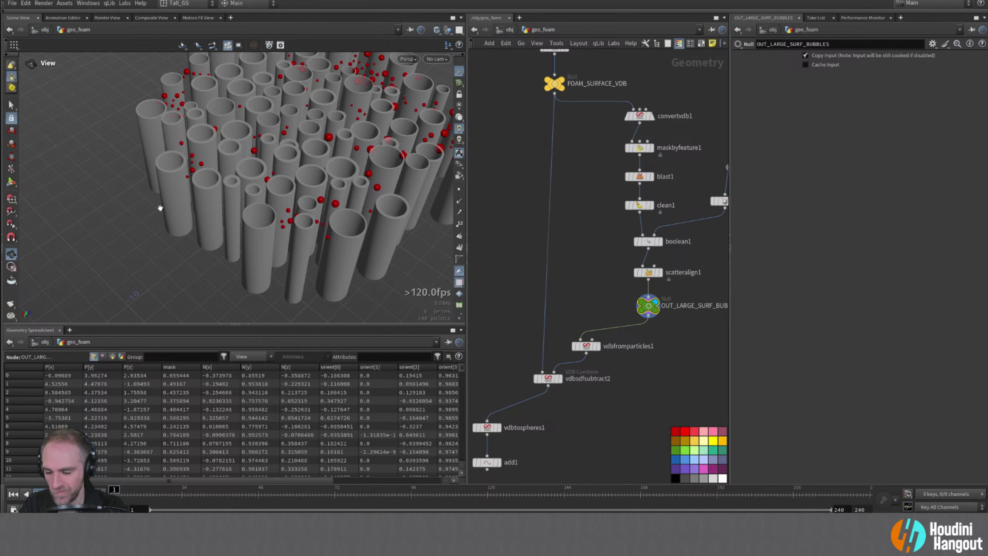
- Try particle disc sizes of 0.02 and 0.1 in the display options, and restore 0.05
{"action": "key", "text": "d"}
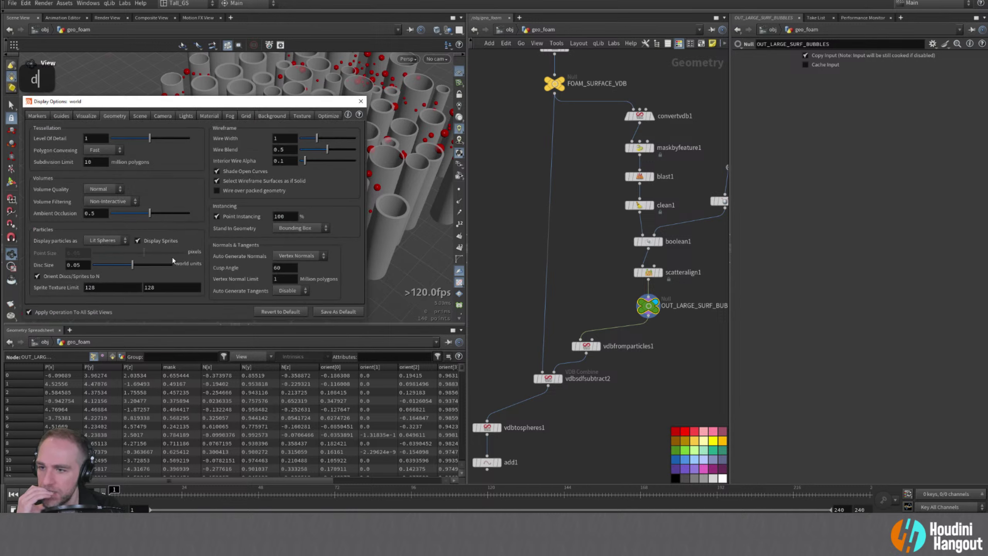
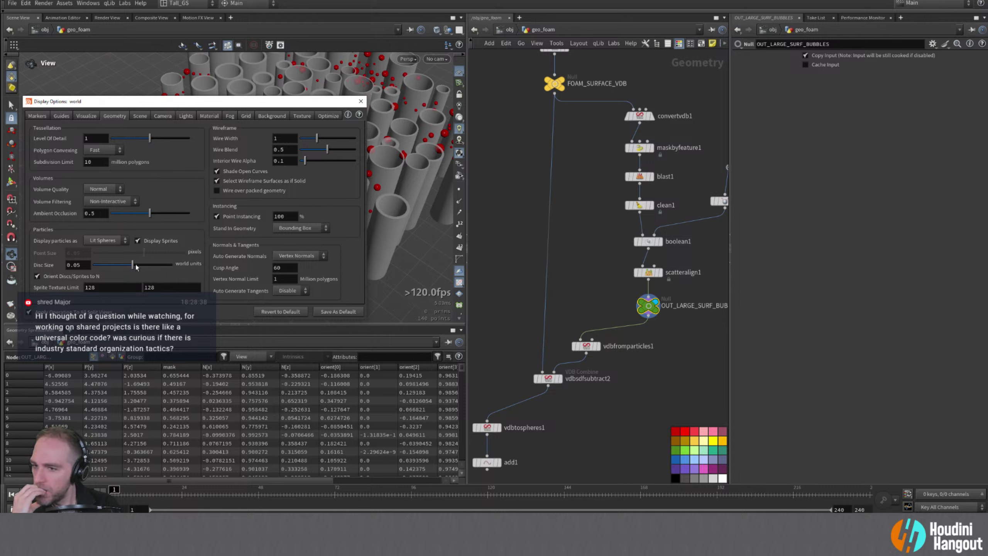
{"action": "left_click_drag", "start_coordinate": [136, 265], "coordinate": [107, 267]}
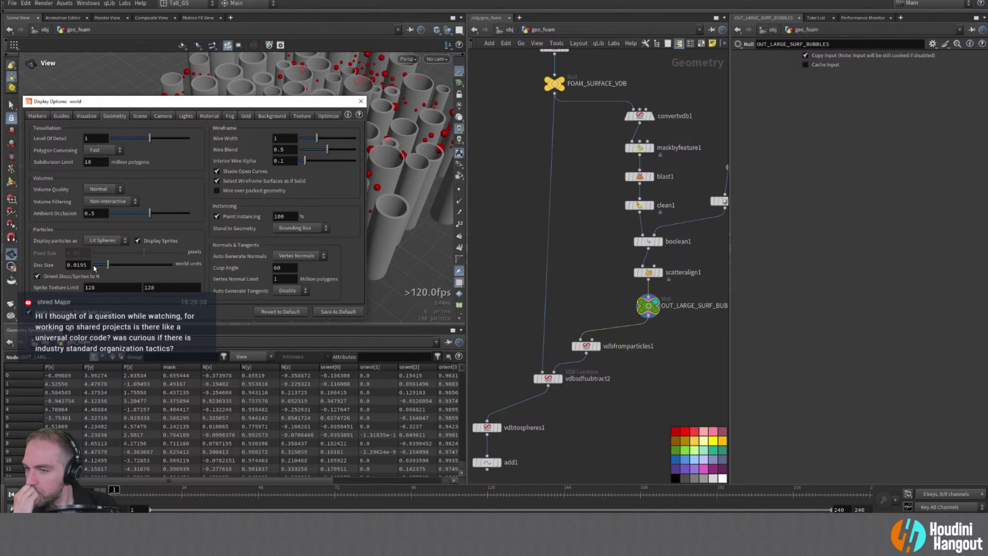
{"action": "double_click", "coordinate": [78, 265]}
{"action": "type", "text": "0.02"}
{"action": "key", "text": "Return"}
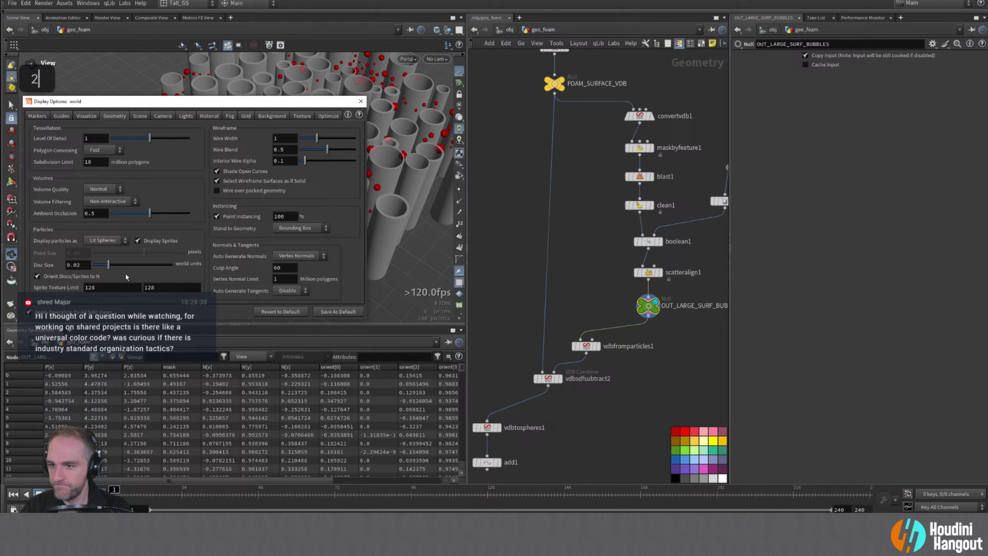
{"action": "double_click", "coordinate": [82, 265]}
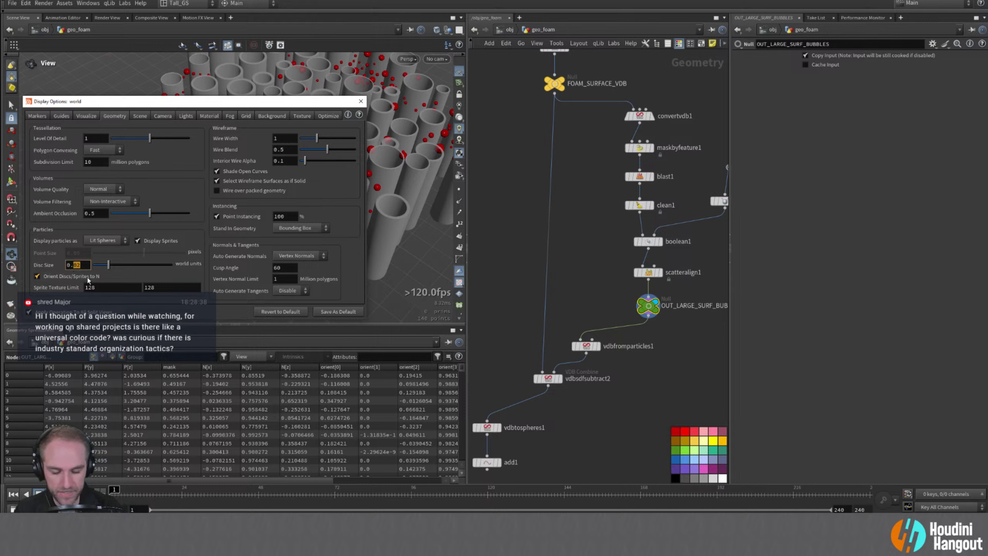
{"action": "type", "text": "1"}
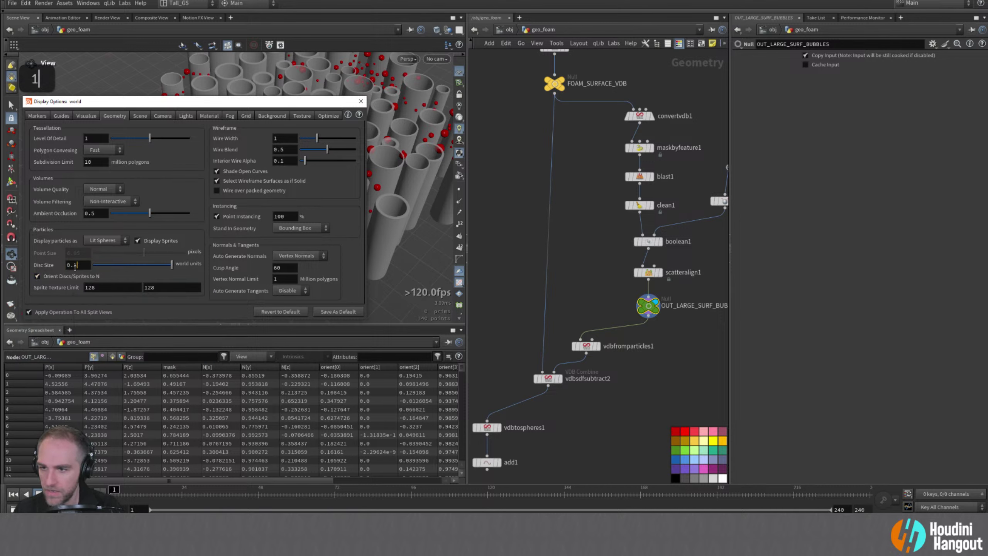
{"action": "double_click", "coordinate": [75, 266]}
{"action": "type", "text": "05"}
{"action": "key", "text": "Return"}
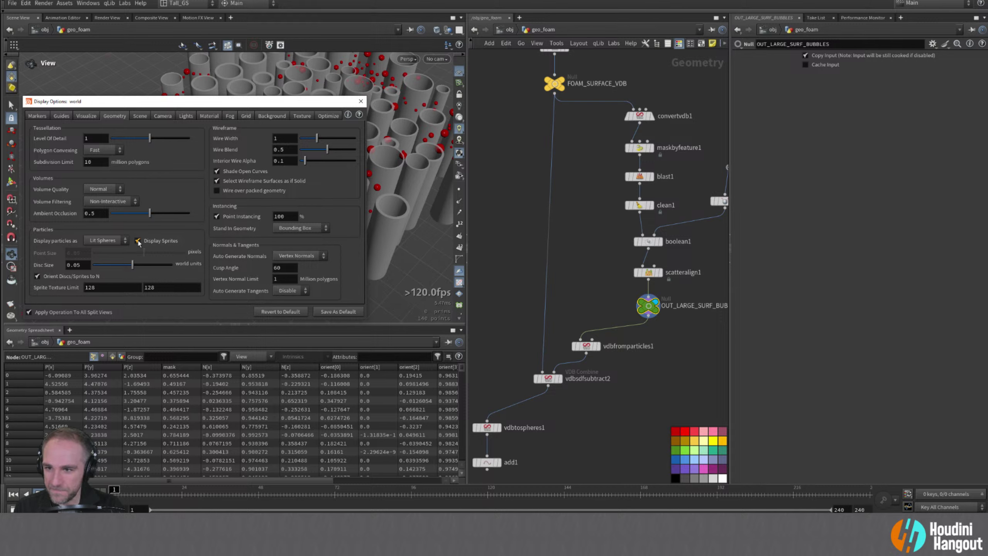
{"action": "left_click", "coordinate": [360, 101]}
- Add a Copy to Points node and wire OUT_LARGE_SURF_BUBBLES into its target points input
{"action": "right_click_drag", "start_coordinate": [577, 280], "coordinate": [573, 285]}
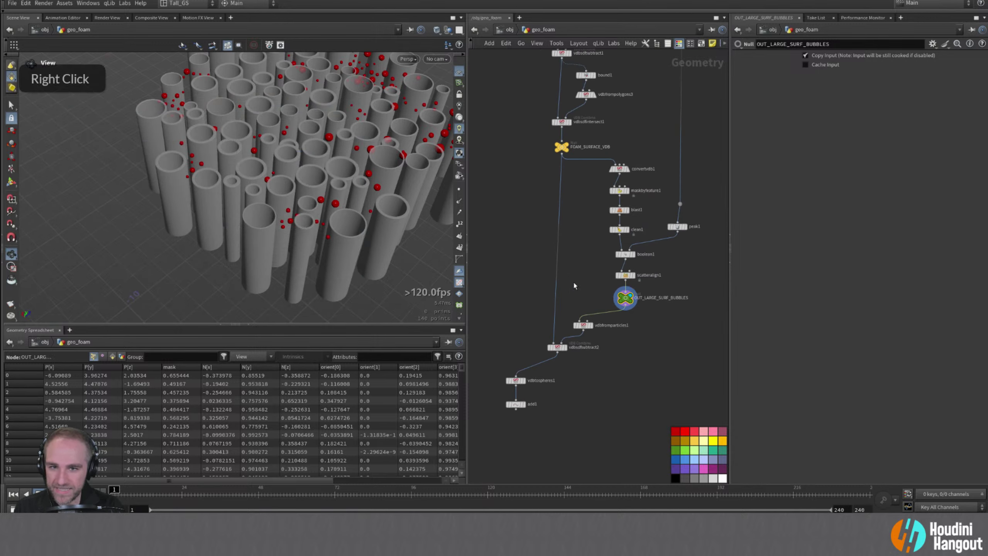
{"action": "middle_click_drag", "start_coordinate": [574, 286], "coordinate": [562, 302]}
{"action": "key", "text": "Tab"}
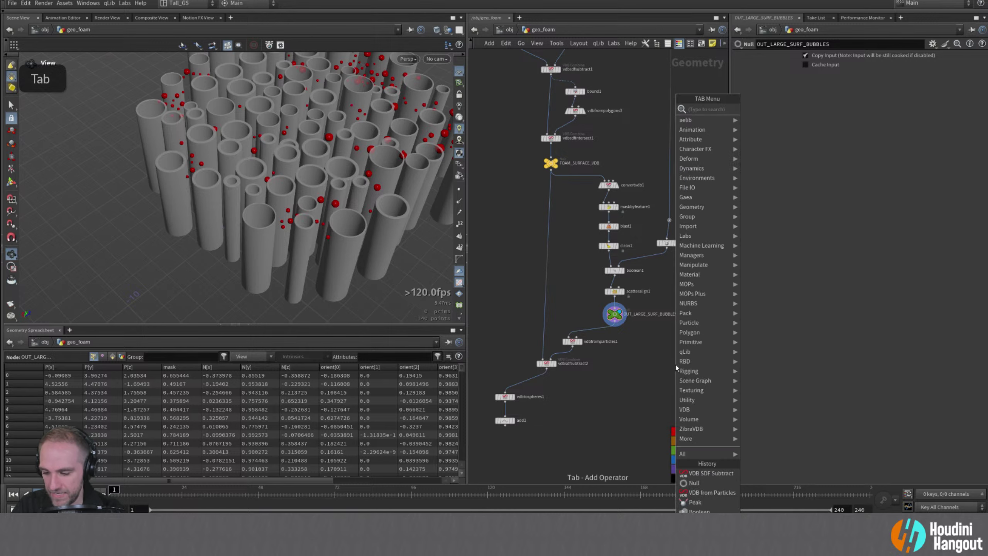
{"action": "type", "text": "copy to"}
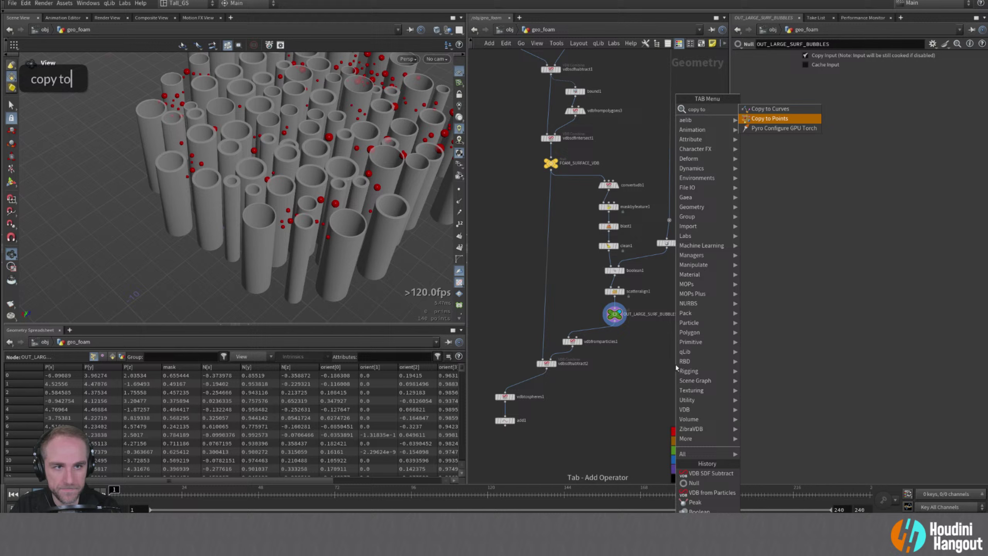
{"action": "key", "text": "Return"}
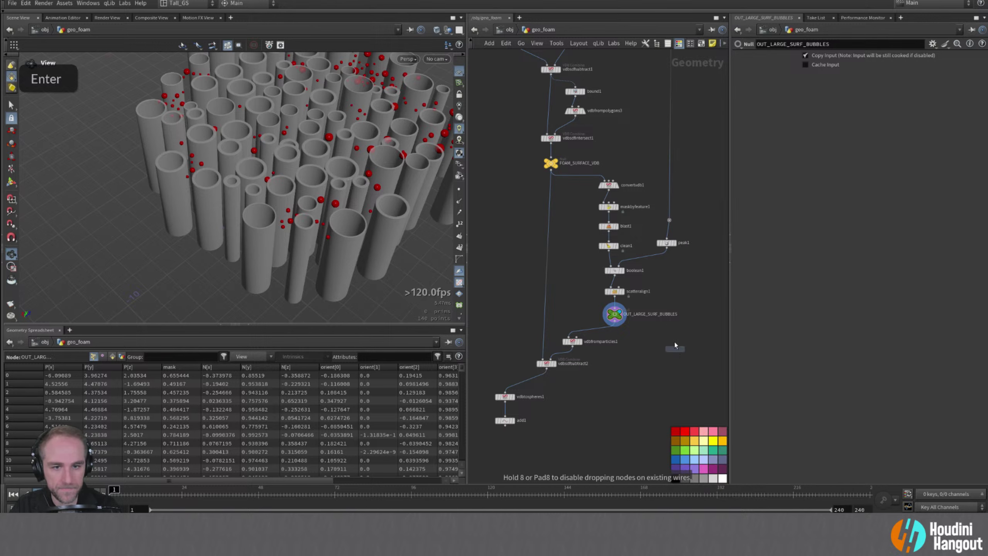
{"action": "left_click", "coordinate": [631, 384]}
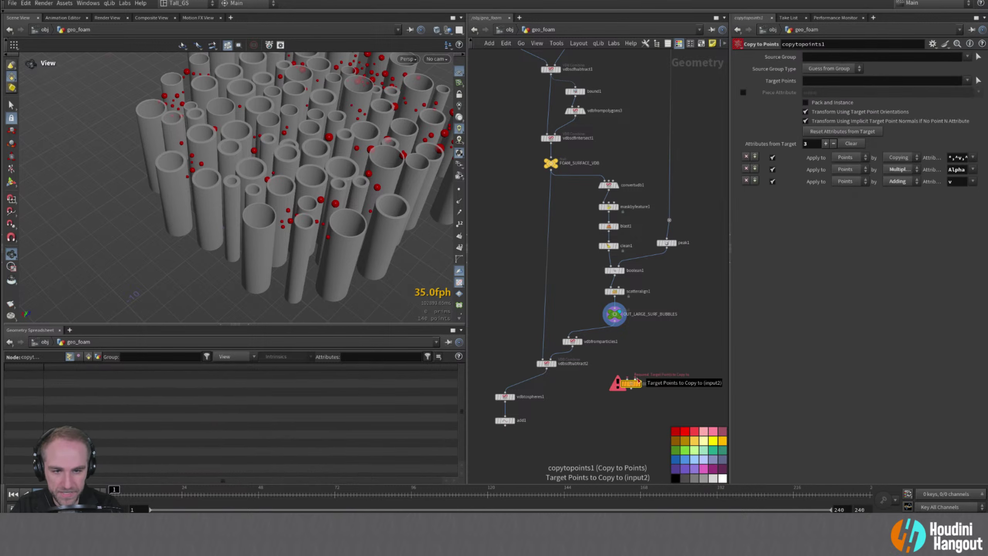
{"action": "left_click_drag", "start_coordinate": [637, 380], "coordinate": [616, 315]}
- Add a polygon Sphere node, wire it into the geometry input of copytopoints1, and display the copied spheres
{"action": "key", "text": "Tab"}
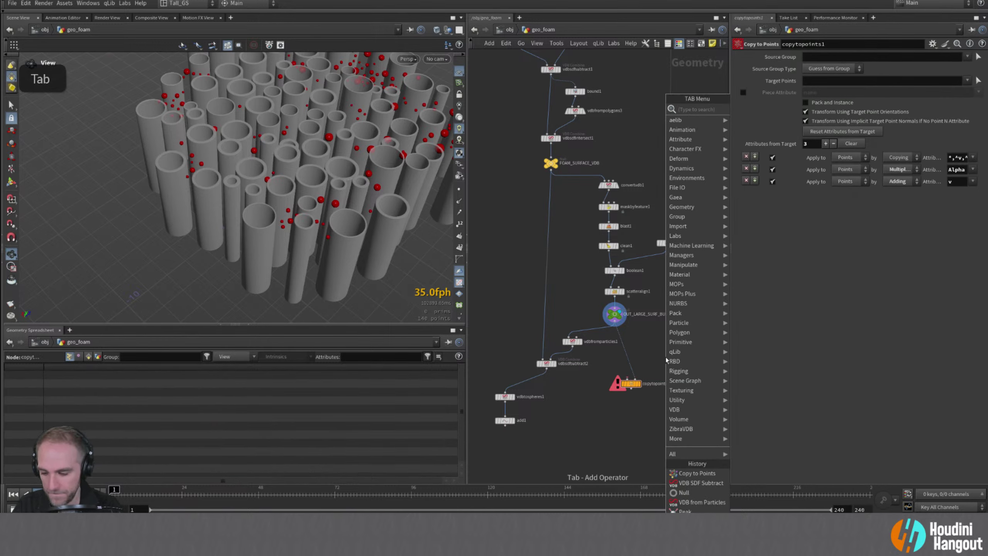
{"action": "type", "text": "sp"}
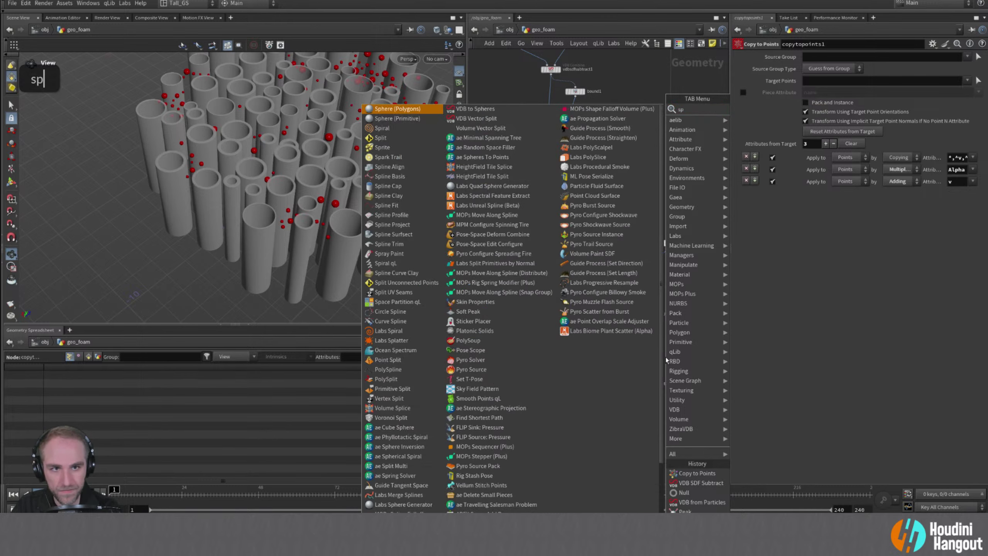
{"action": "type", "text": "here"}
{"action": "key", "text": "Return"}
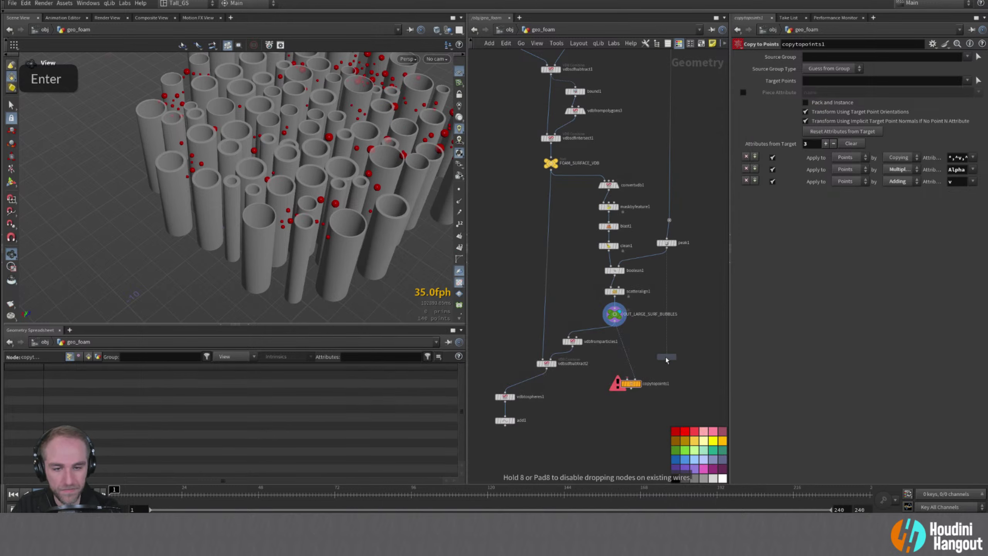
{"action": "double_click", "coordinate": [582, 308]}
{"action": "left_click", "coordinate": [581, 305]}
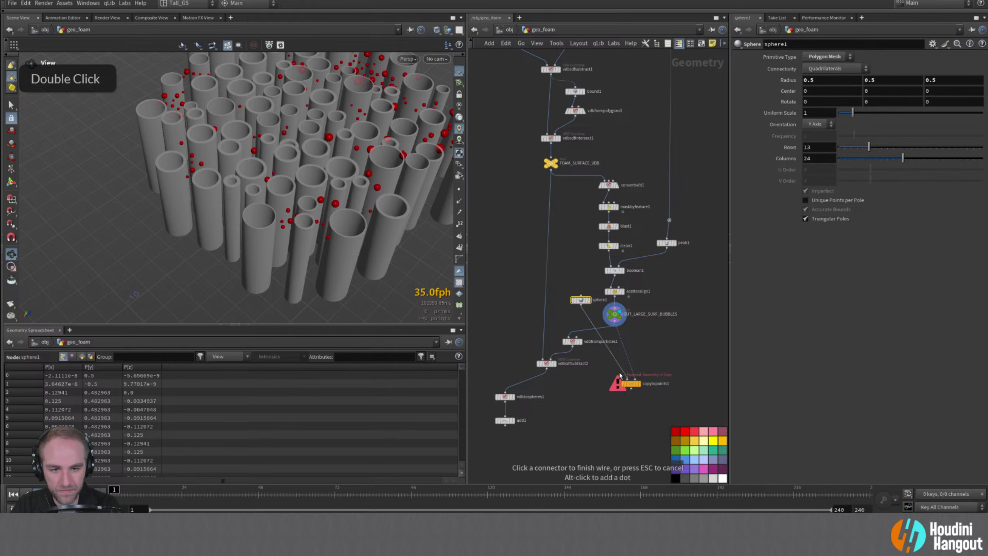
{"action": "left_click_drag", "start_coordinate": [642, 388], "coordinate": [621, 383]}
{"action": "left_click", "coordinate": [609, 383]}
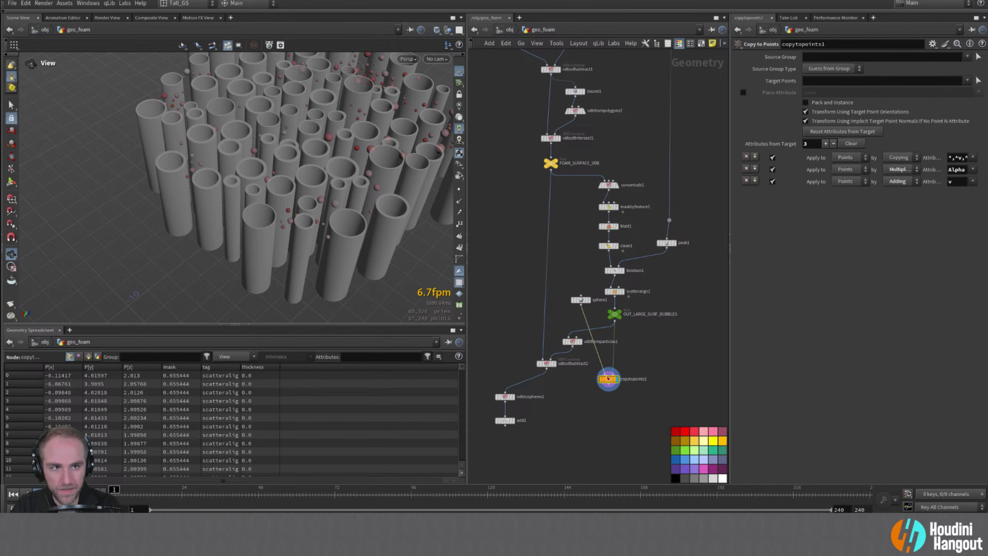
- Compare the sizes of the copytopoints1 spheres and the vdbfromparticles1 bubbles up close, checking the VDB voxel size
{"action": "left_click", "coordinate": [581, 300]}
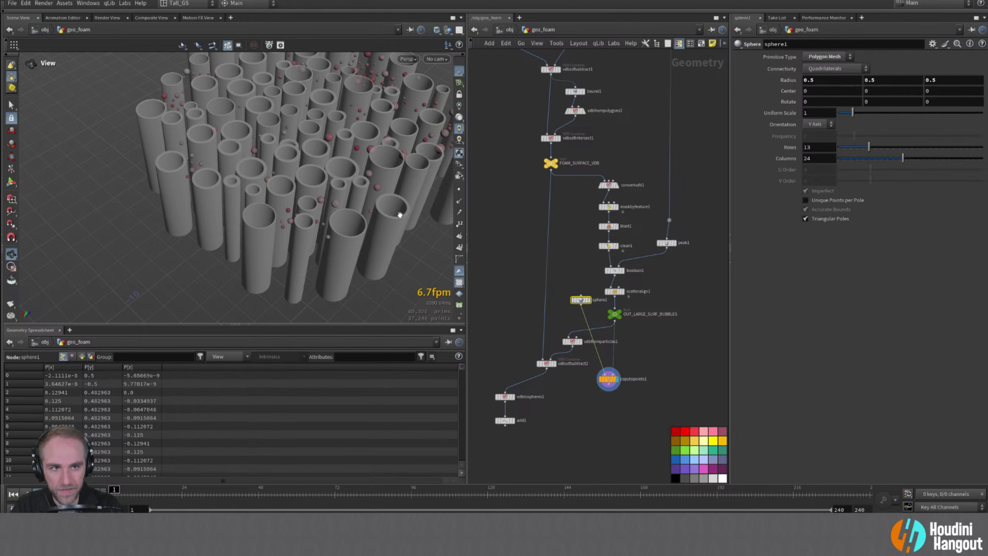
{"action": "right_click_drag", "start_coordinate": [319, 226], "coordinate": [405, 177], "text": "alt"}
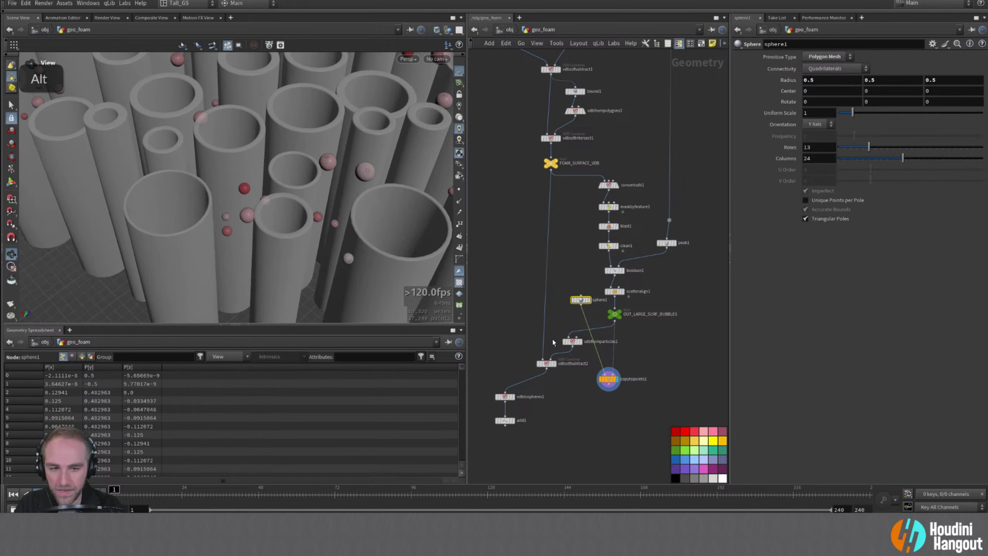
{"action": "double_click", "coordinate": [580, 343]}
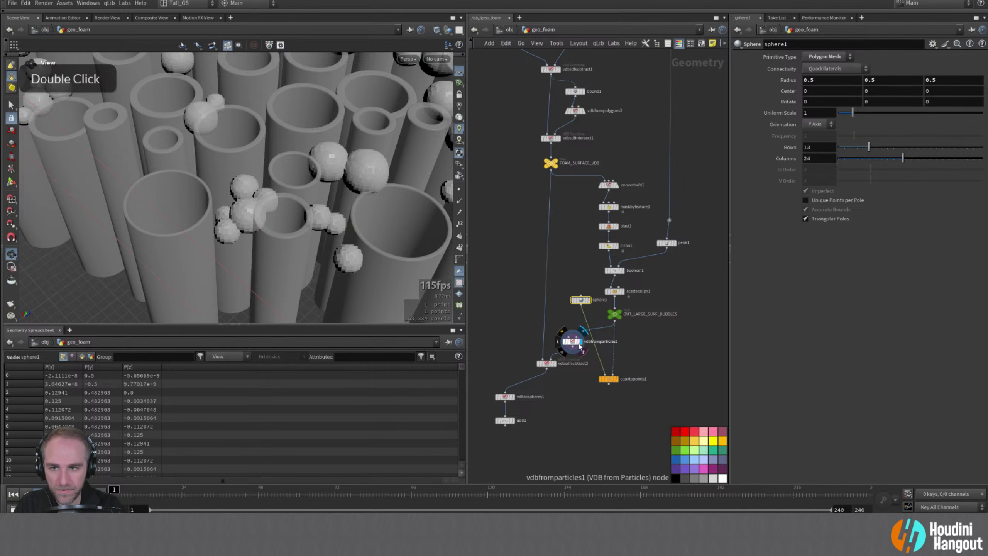
{"action": "left_click", "coordinate": [575, 343]}
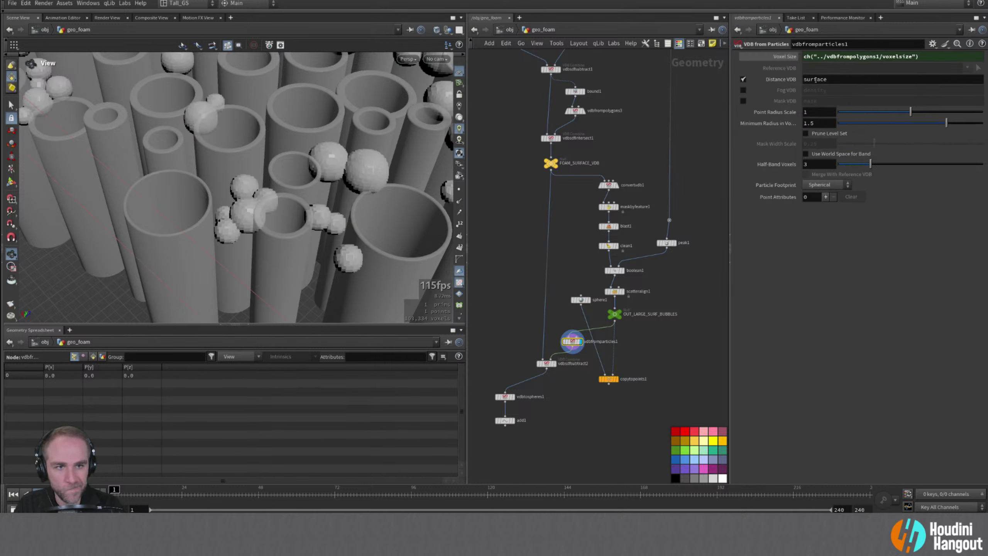
{"action": "double_click", "coordinate": [782, 56]}
{"action": "left_click_drag", "start_coordinate": [295, 202], "coordinate": [353, 236], "text": "alt"}
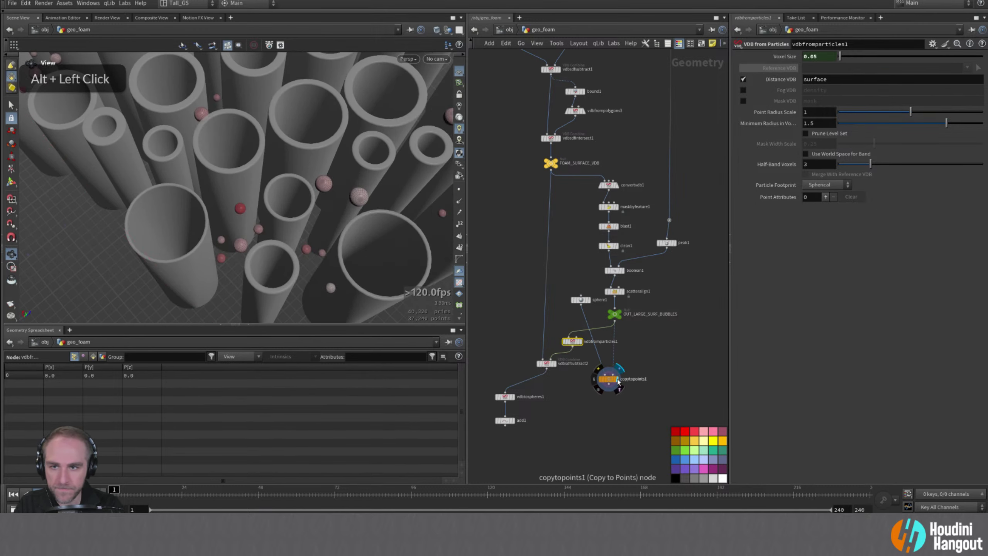
{"action": "left_click", "coordinate": [582, 341]}
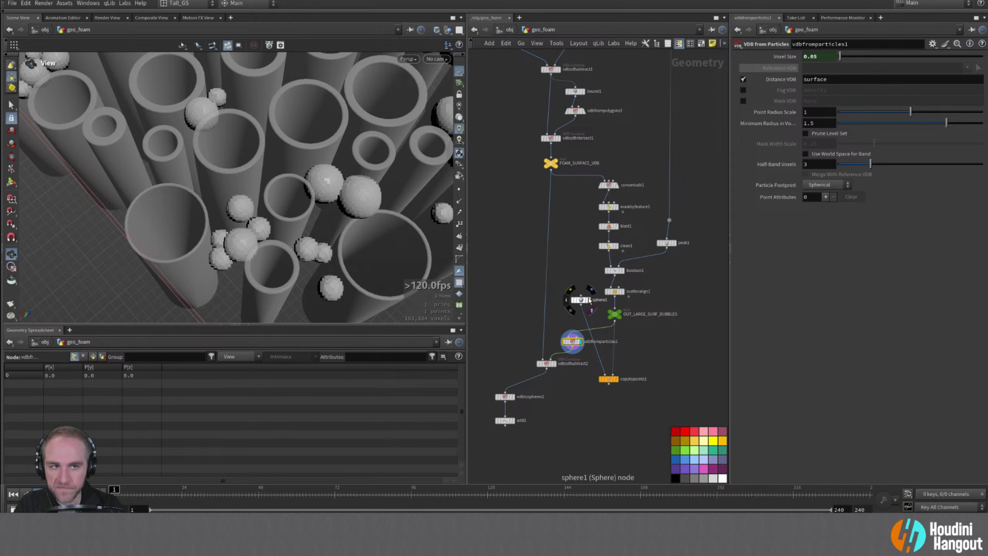
- Reset sphere1's radius to 1 on all axes and compare the copies with the vdbfromparticles1 bubbles
{"action": "double_click", "coordinate": [589, 300]}
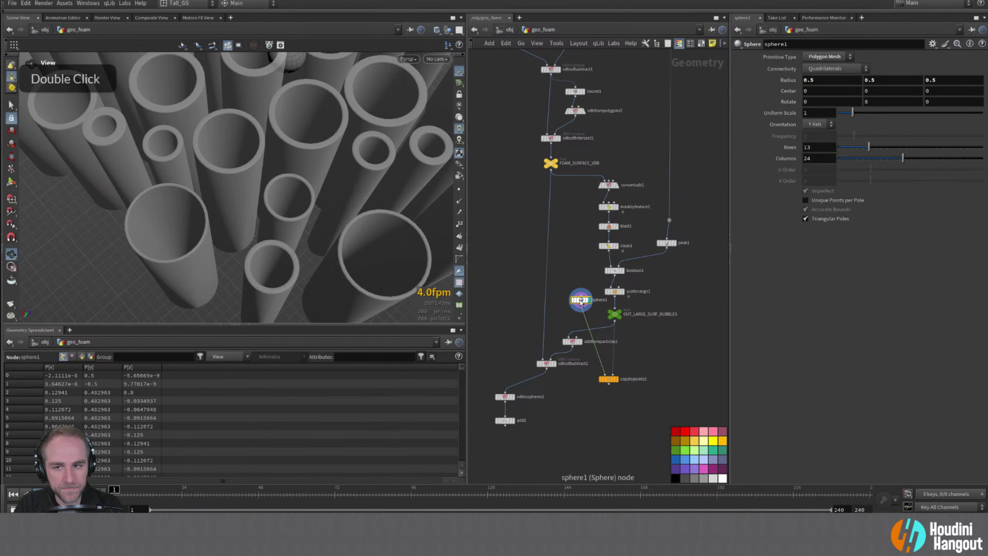
{"action": "middle_click", "coordinate": [783, 80], "text": "ctrl"}
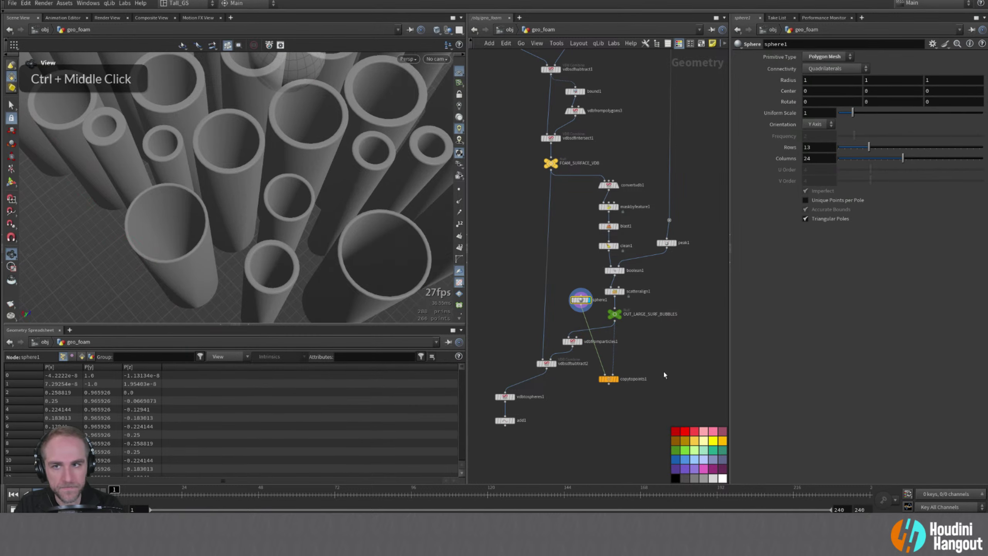
{"action": "left_click", "coordinate": [619, 381]}
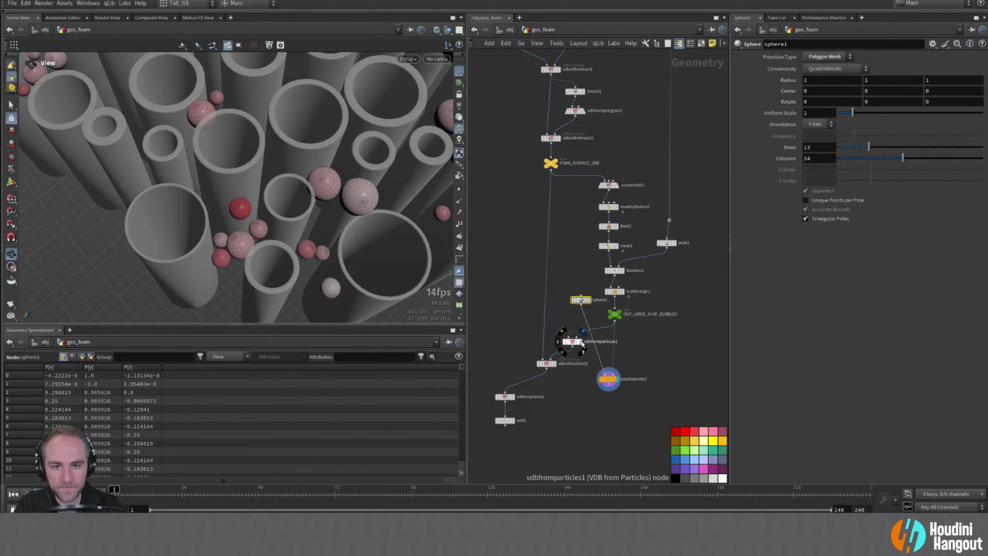
{"action": "left_click", "coordinate": [583, 343]}
{"action": "left_click", "coordinate": [618, 380]}
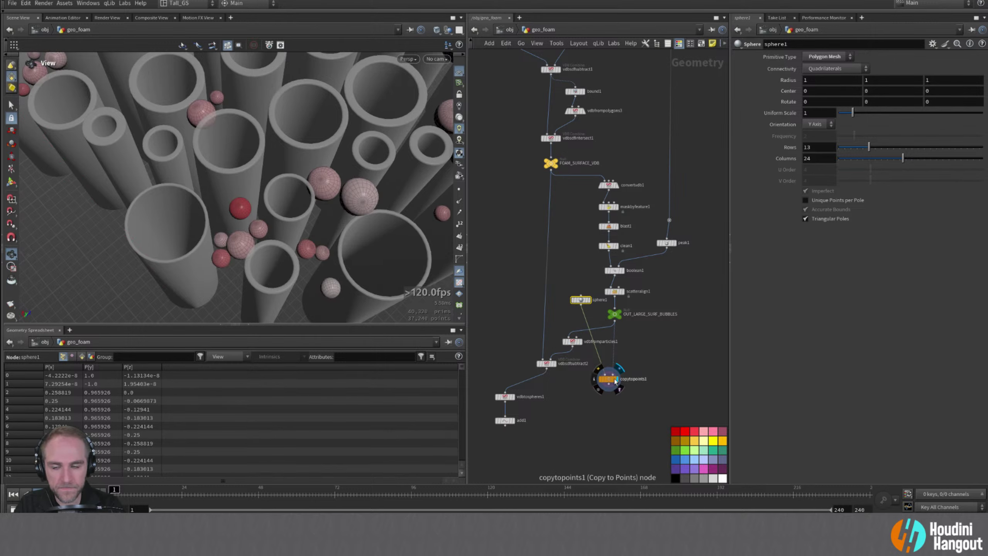
- Enable Pack and Instance on copytopoints1 and examine the copied spheres across the tube cluster
{"action": "key", "text": "alt+f"}
{"action": "mouse_move", "coordinate": [322, 226]}
{"action": "left_mouse_down", "text": "alt"}
{"action": "mouse_move", "coordinate": [306, 220]}
{"action": "mouse_move", "coordinate": [280, 168]}
{"action": "mouse_move", "coordinate": [319, 231]}
{"action": "mouse_move", "coordinate": [313, 227]}
{"action": "left_mouse_up", "text": "alt"}
{"action": "right_click_drag", "start_coordinate": [314, 227], "coordinate": [327, 202], "text": "alt"}
{"action": "left_click_drag", "start_coordinate": [327, 203], "coordinate": [341, 185], "text": "alt"}
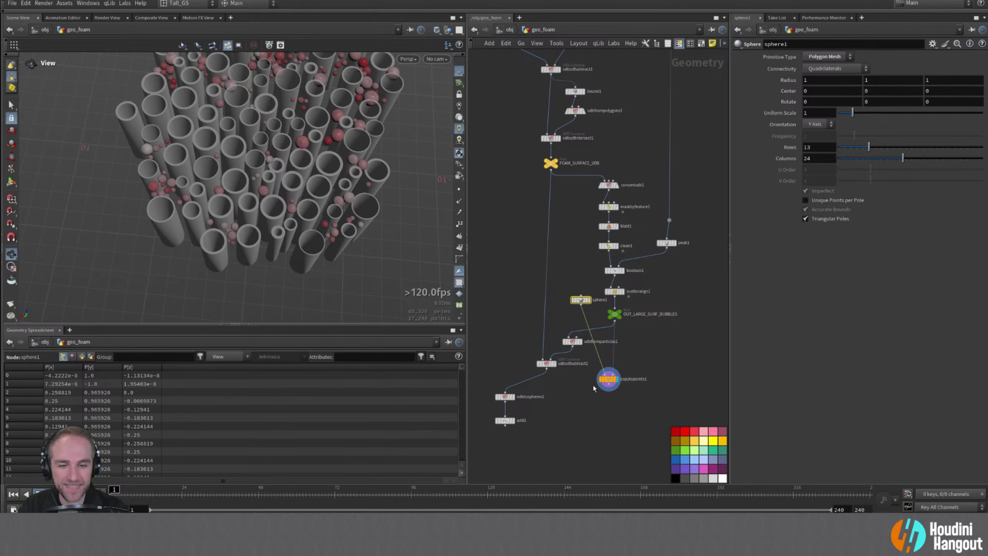
{"action": "left_click", "coordinate": [602, 380]}
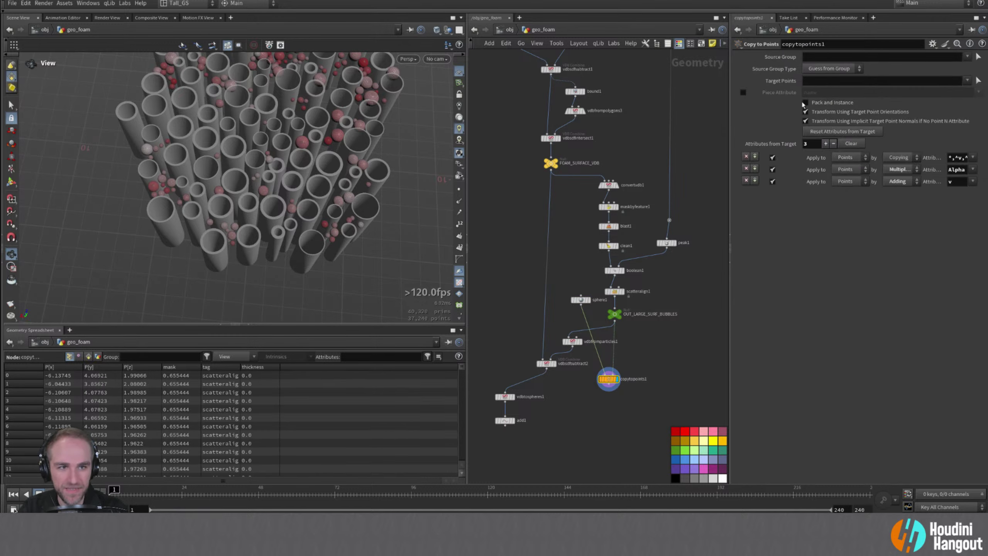
{"action": "left_click", "coordinate": [805, 103]}
{"action": "left_click_drag", "start_coordinate": [323, 197], "coordinate": [296, 163], "text": "alt"}
{"action": "middle_click_drag", "start_coordinate": [296, 164], "coordinate": [311, 187], "text": "alt"}
{"action": "left_click_drag", "start_coordinate": [312, 187], "coordinate": [322, 216], "text": "alt"}
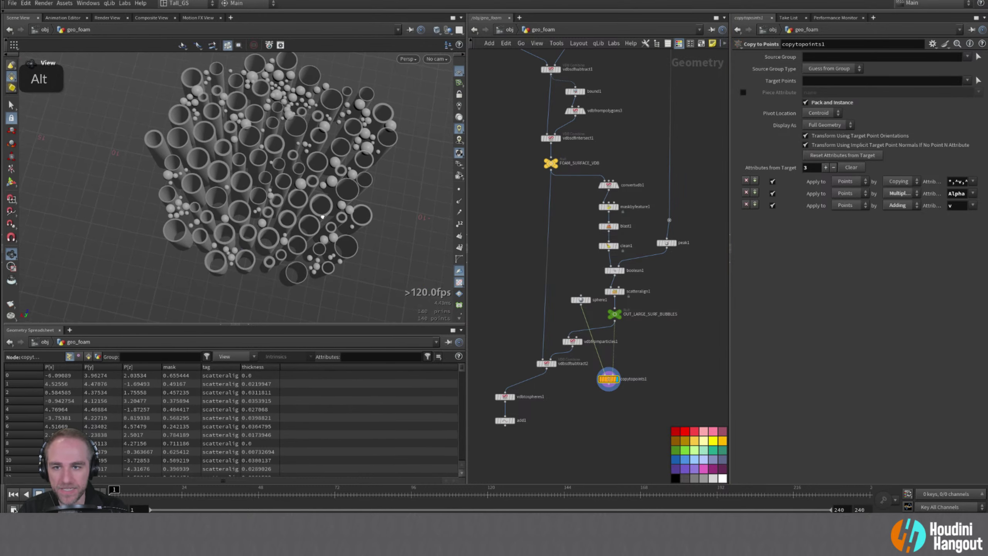
{"action": "right_click_drag", "start_coordinate": [323, 216], "coordinate": [338, 213], "text": "alt"}
{"action": "left_click_drag", "start_coordinate": [339, 212], "coordinate": [352, 226], "text": "alt"}
- Set the Max Radius of scatteralign1 to 0.3 and inspect the bubble distribution between the tubes
{"action": "left_click", "coordinate": [614, 291]}
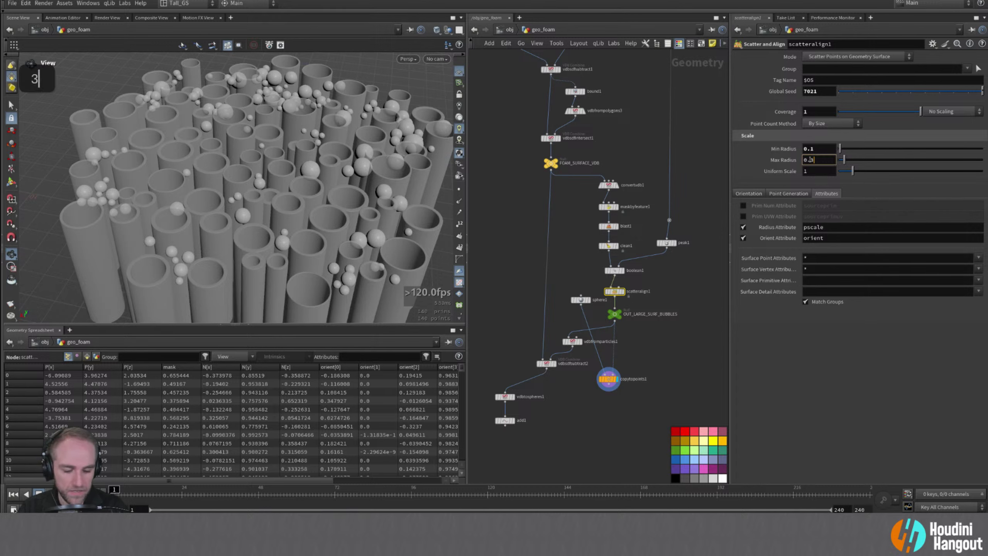
{"action": "type", "text": "3"}
{"action": "key", "text": "Return"}
{"action": "left_click_drag", "start_coordinate": [350, 175], "coordinate": [356, 147], "text": "alt"}
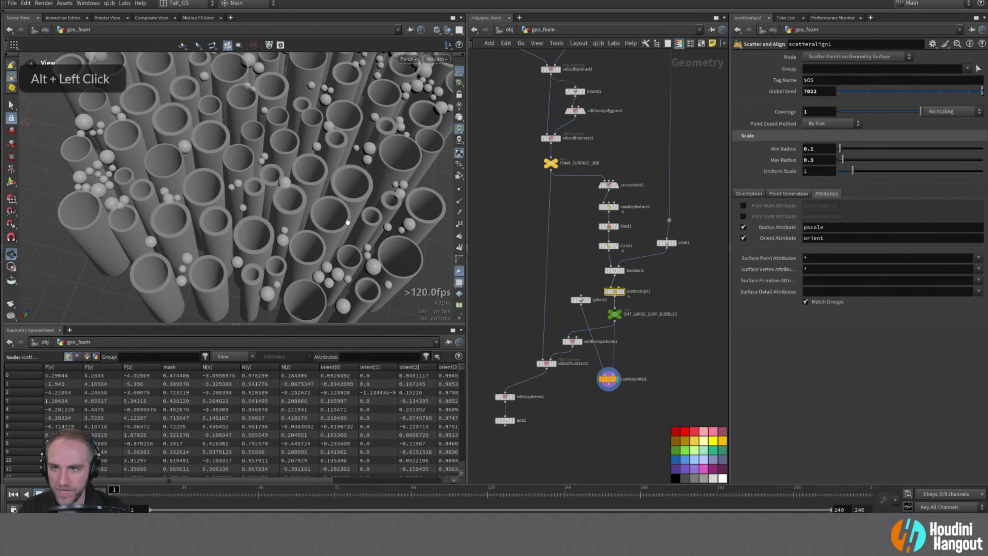
{"action": "middle_click_drag", "start_coordinate": [356, 147], "coordinate": [354, 204], "text": "alt"}
{"action": "left_click_drag", "start_coordinate": [354, 205], "coordinate": [356, 205], "text": "alt"}
{"action": "right_click_drag", "start_coordinate": [357, 205], "coordinate": [336, 223], "text": "alt"}
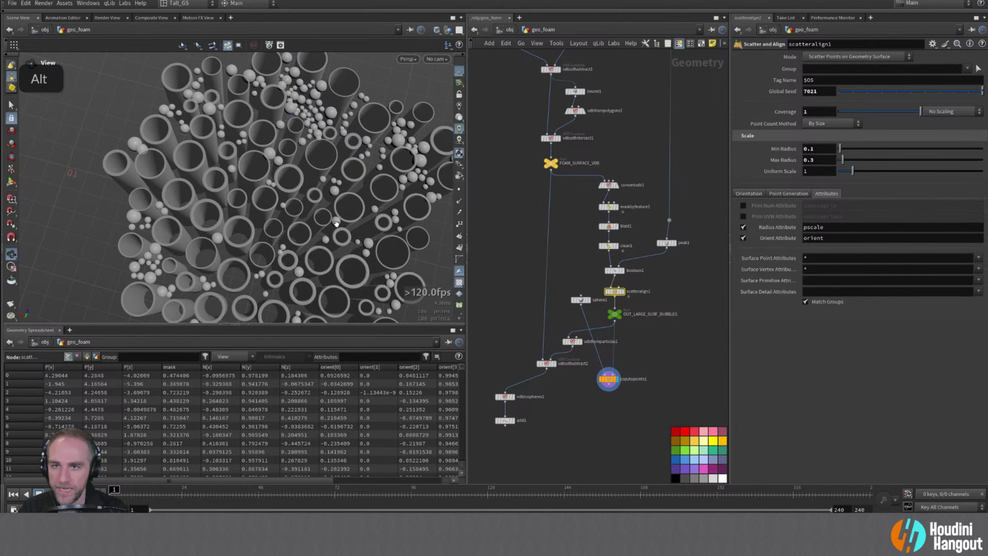
- Try a Coverage of 0.709 on scatteralign1, inspect the bubbles, and restore Coverage to 1
{"action": "left_click_drag", "start_coordinate": [920, 111], "coordinate": [897, 119]}
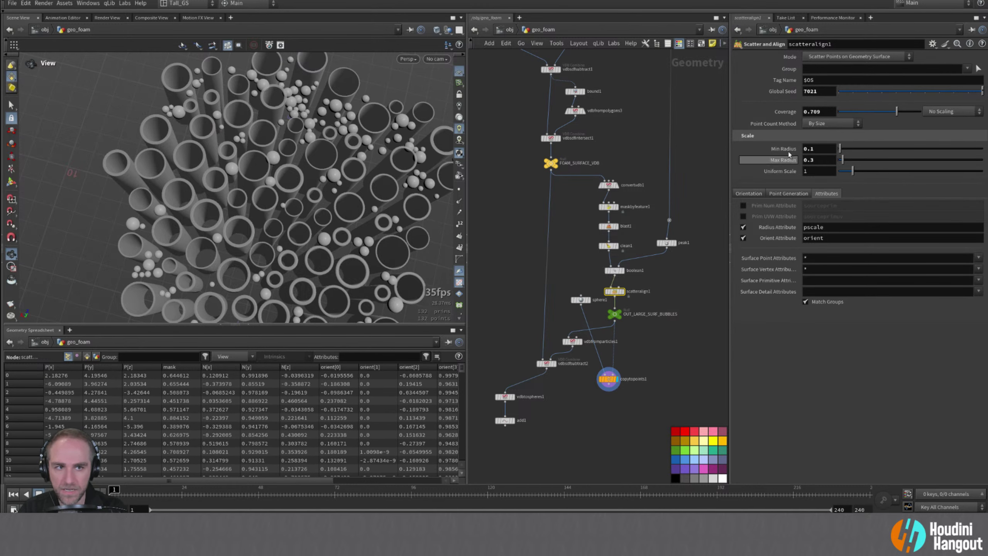
{"action": "left_click_drag", "start_coordinate": [296, 98], "coordinate": [301, 127], "text": "alt"}
{"action": "right_click_drag", "start_coordinate": [302, 127], "coordinate": [319, 150], "text": "alt"}
{"action": "left_click_drag", "start_coordinate": [317, 151], "coordinate": [348, 139], "text": "alt"}
{"action": "right_click_drag", "start_coordinate": [348, 139], "coordinate": [317, 166], "text": "alt"}
{"action": "left_click_drag", "start_coordinate": [318, 166], "coordinate": [287, 193], "text": "alt"}
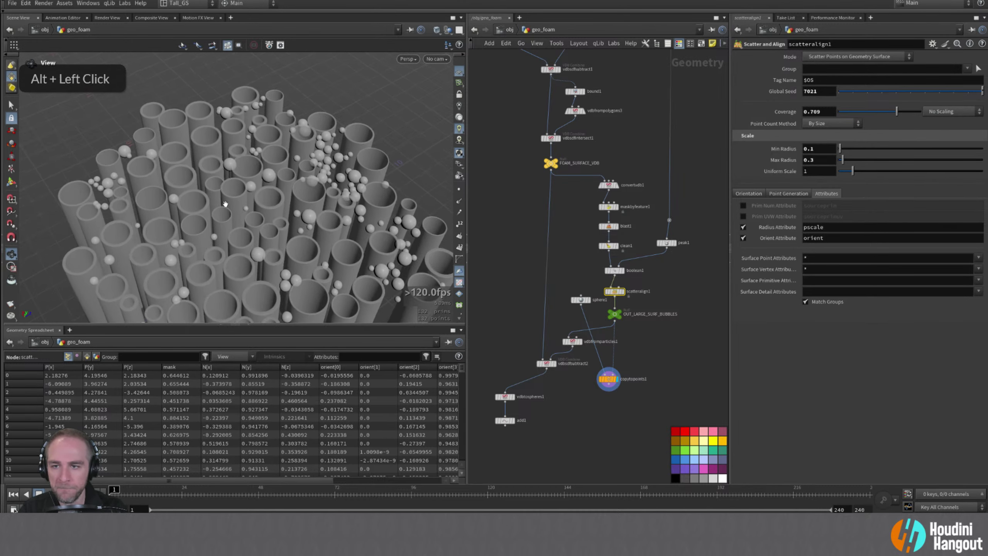
{"action": "right_click_drag", "start_coordinate": [287, 193], "coordinate": [257, 220], "text": "alt"}
{"action": "left_click_drag", "start_coordinate": [256, 220], "coordinate": [227, 247], "text": "alt"}
{"action": "middle_click_drag", "start_coordinate": [227, 247], "coordinate": [273, 187], "text": "alt"}
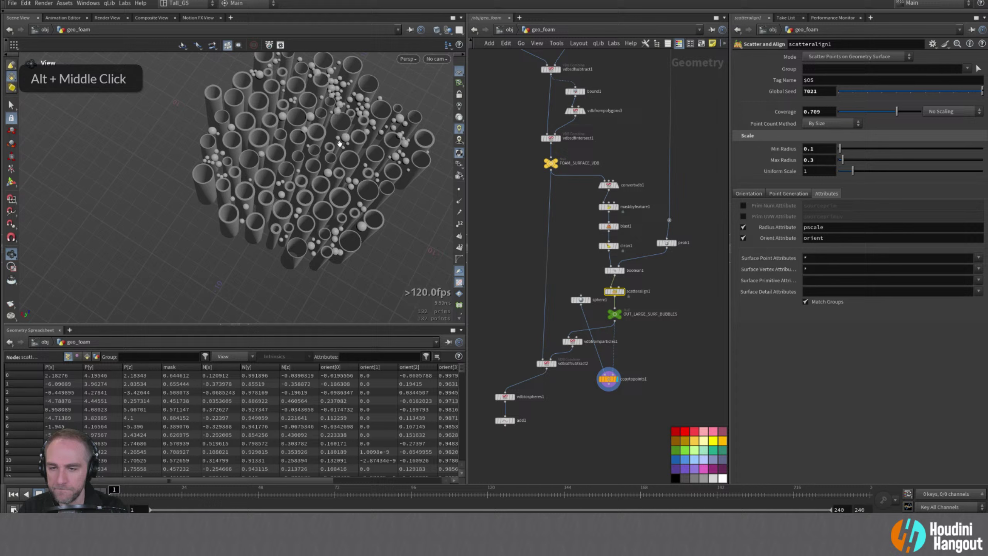
{"action": "middle_click", "coordinate": [785, 112], "text": "ctrl"}
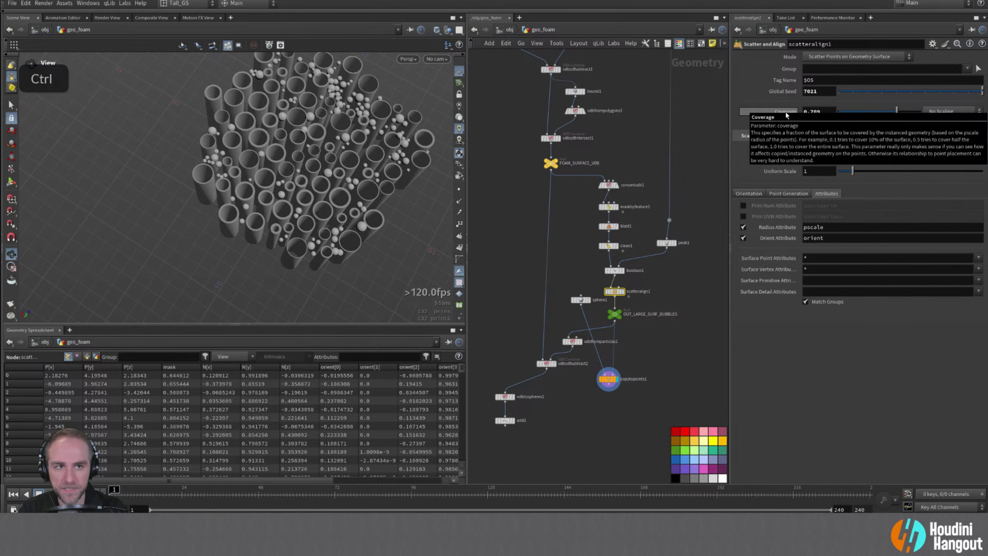
{"action": "middle_click", "coordinate": [785, 112], "text": "ctrl"}
{"action": "left_click_drag", "start_coordinate": [879, 111], "coordinate": [926, 112]}
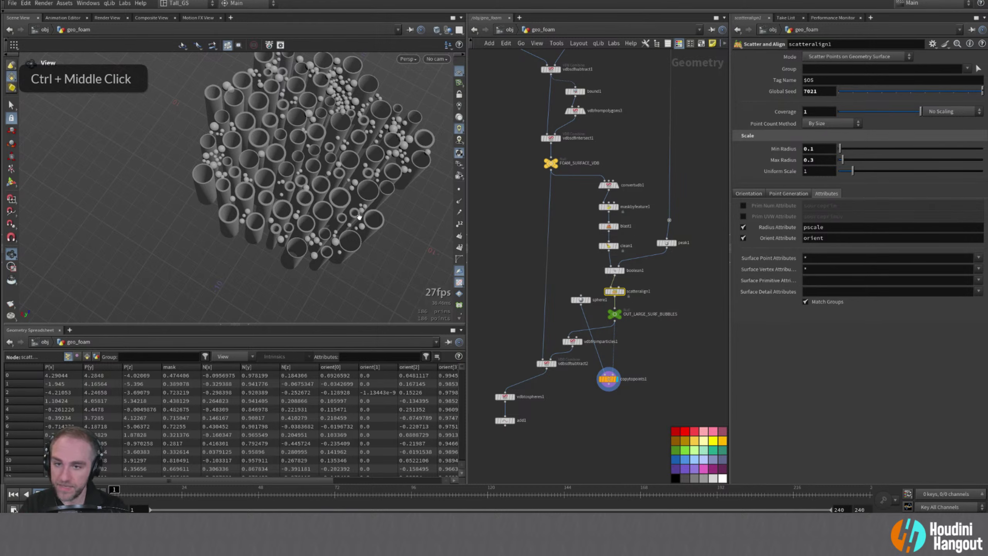
- Display vdbfromparticles1 and the vdbsdfsubtract2 result in turn to examine the carved foam, and open the settings of vdbsdfsubtract2
{"action": "right_click_drag", "start_coordinate": [359, 218], "coordinate": [354, 187], "text": "alt"}
{"action": "left_click_drag", "start_coordinate": [355, 187], "coordinate": [351, 161], "text": "alt"}
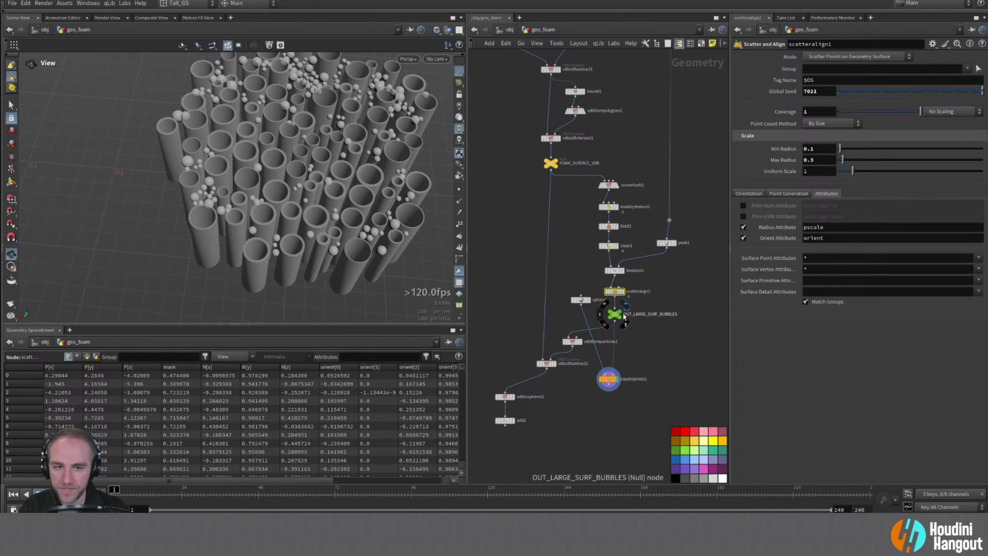
{"action": "left_click", "coordinate": [584, 343]}
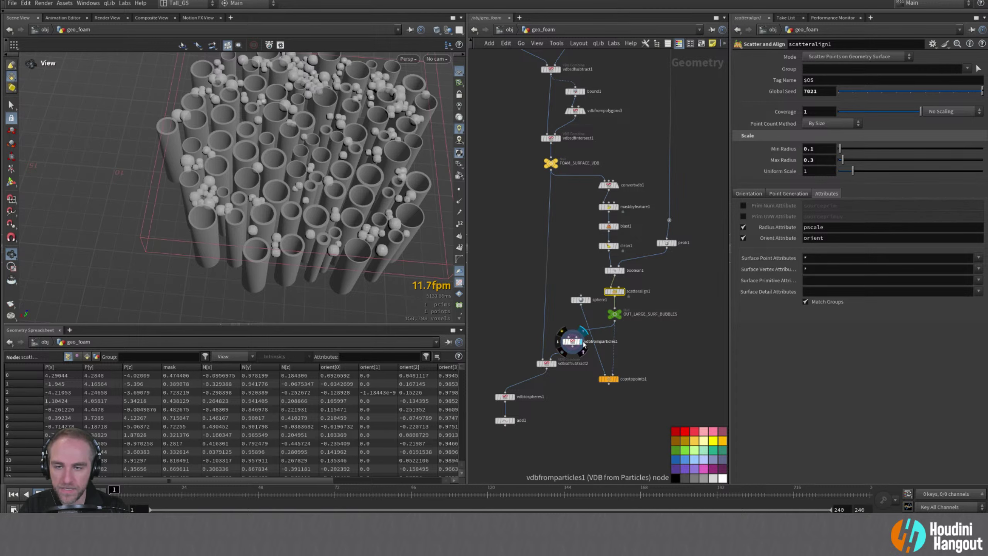
{"action": "left_click", "coordinate": [572, 342]}
{"action": "left_click", "coordinate": [550, 369]}
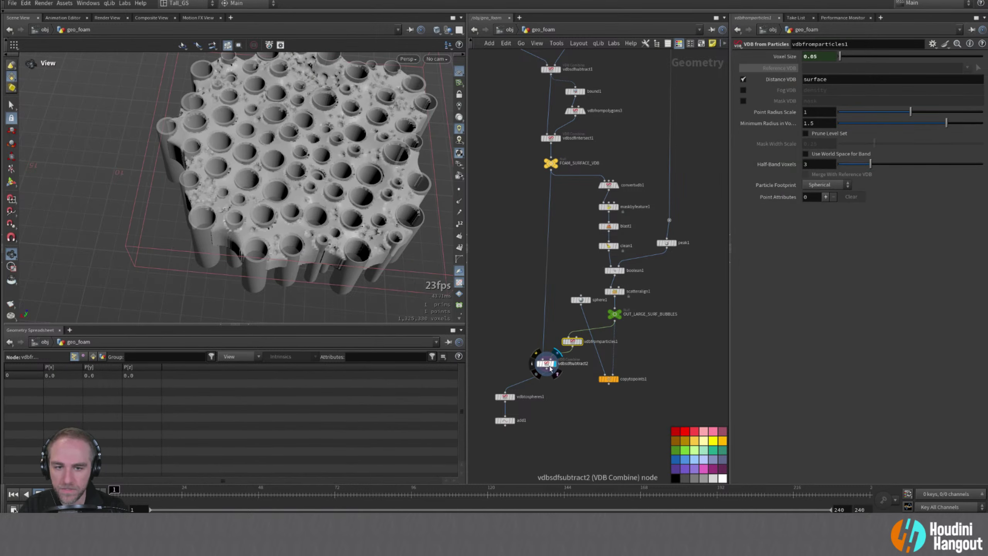
{"action": "double_click", "coordinate": [548, 367]}
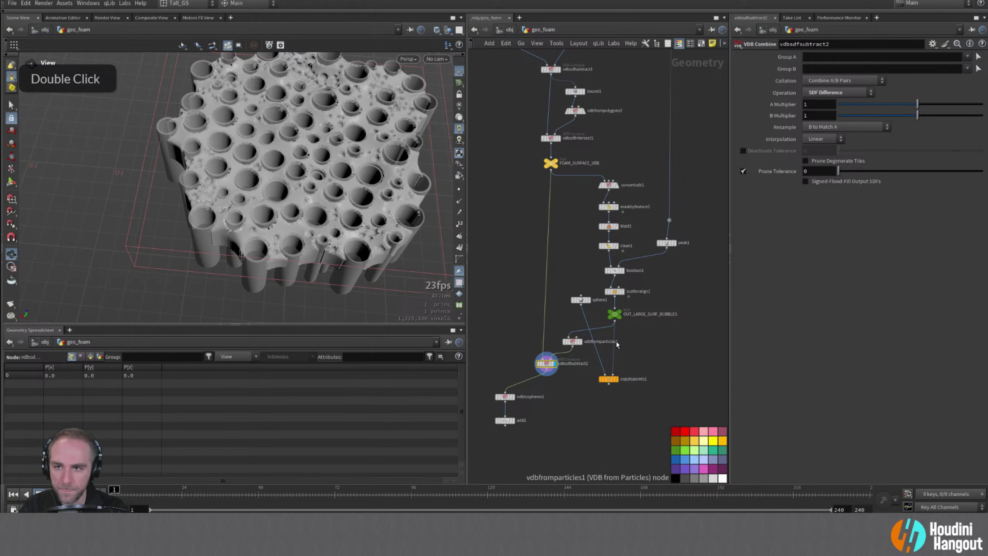
- Reposition copytopoints1 and sphere1 beside the OUT_LARGE_SURF_BUBBLES null in the network
{"action": "left_click", "coordinate": [609, 380]}
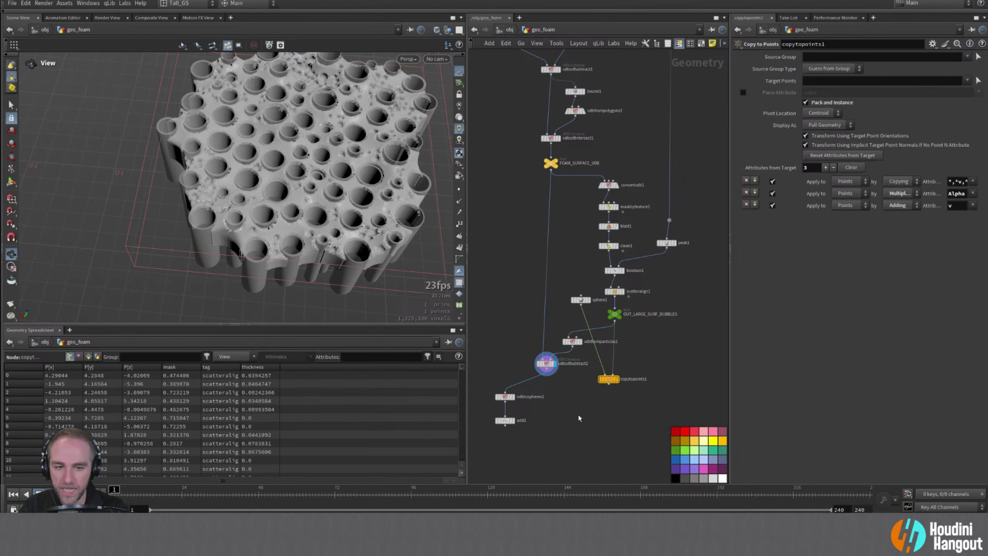
{"action": "left_click_drag", "start_coordinate": [609, 379], "coordinate": [592, 321]}
{"action": "left_click_drag", "start_coordinate": [582, 302], "coordinate": [570, 289]}
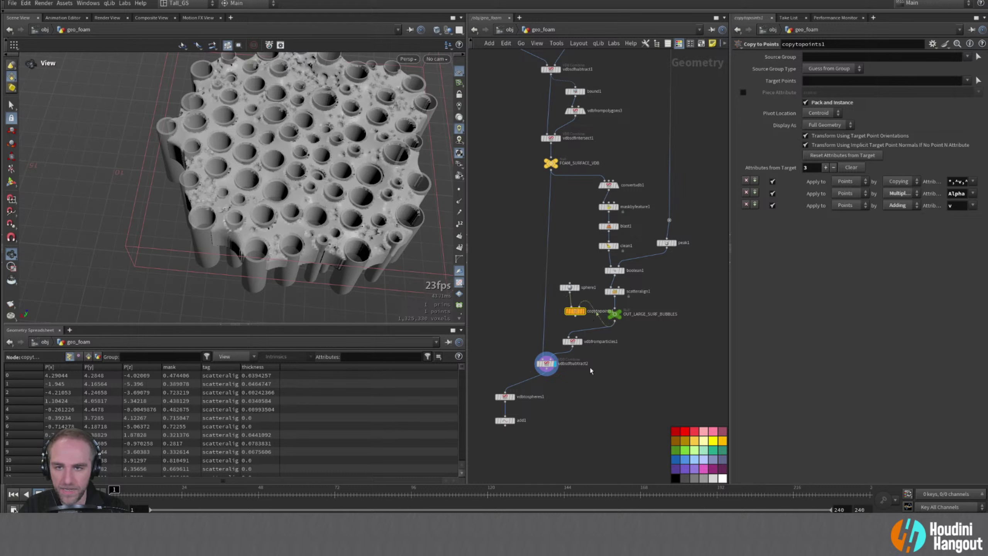
- Display OUT_LARGE_SURF_BUBBLES and copytopoints1 in turn to compare the scattered points with the copied spheres between the tubes
{"action": "double_click", "coordinate": [617, 315]}
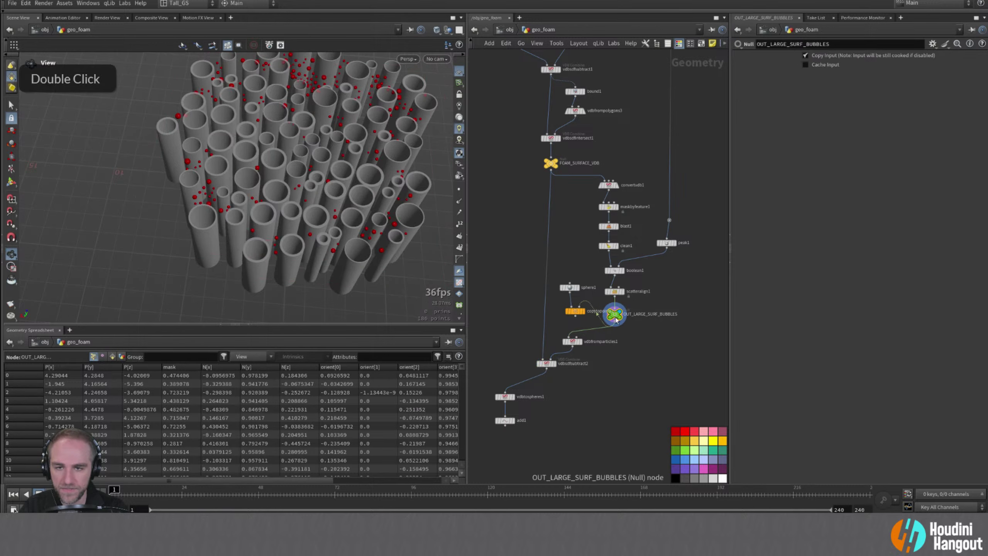
{"action": "right_click_drag", "start_coordinate": [351, 218], "coordinate": [491, 187], "text": "alt"}
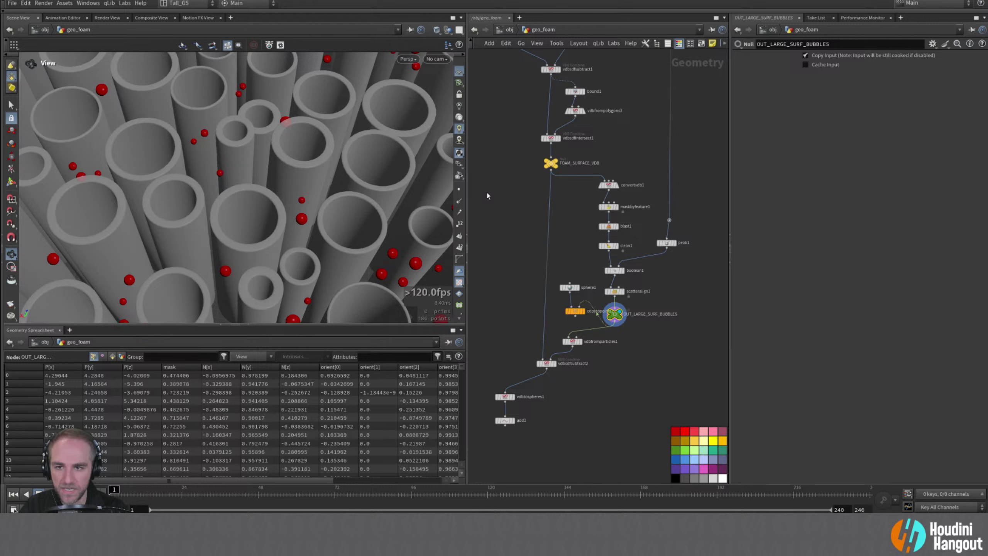
{"action": "left_click", "coordinate": [585, 312]}
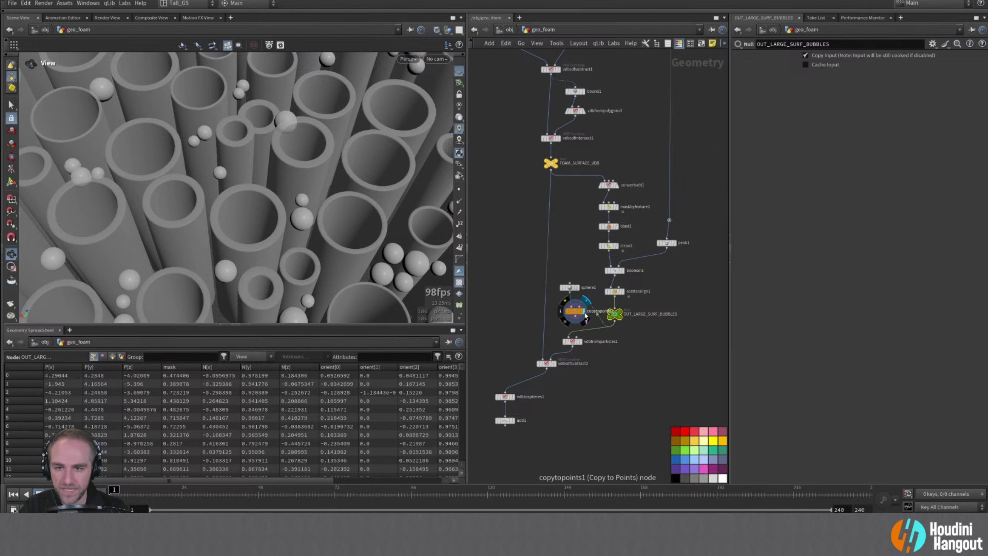
{"action": "double_click", "coordinate": [621, 314]}
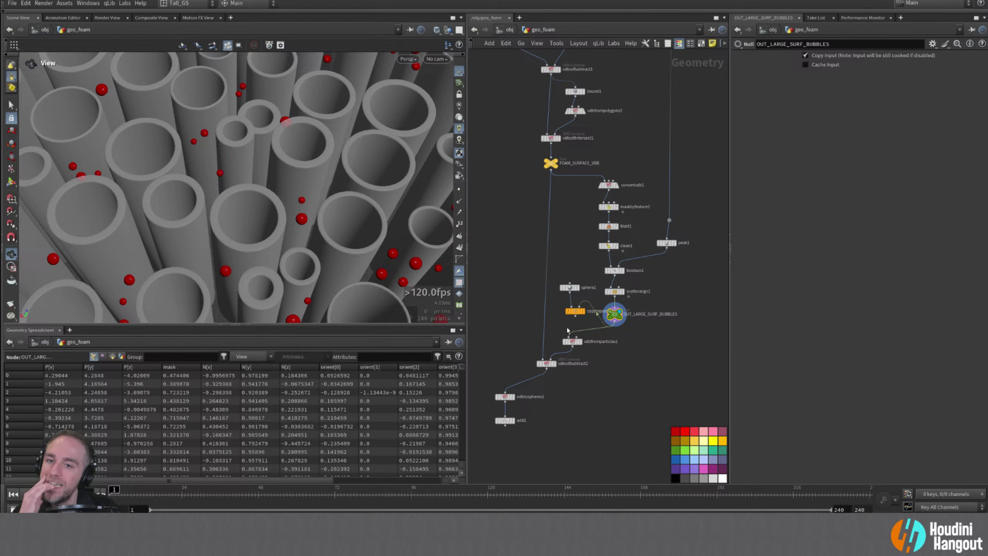
- Display vdbtospheres1 and set its Max Spheres to 500 and Point Count to 10000
{"action": "left_click", "coordinate": [567, 328]}
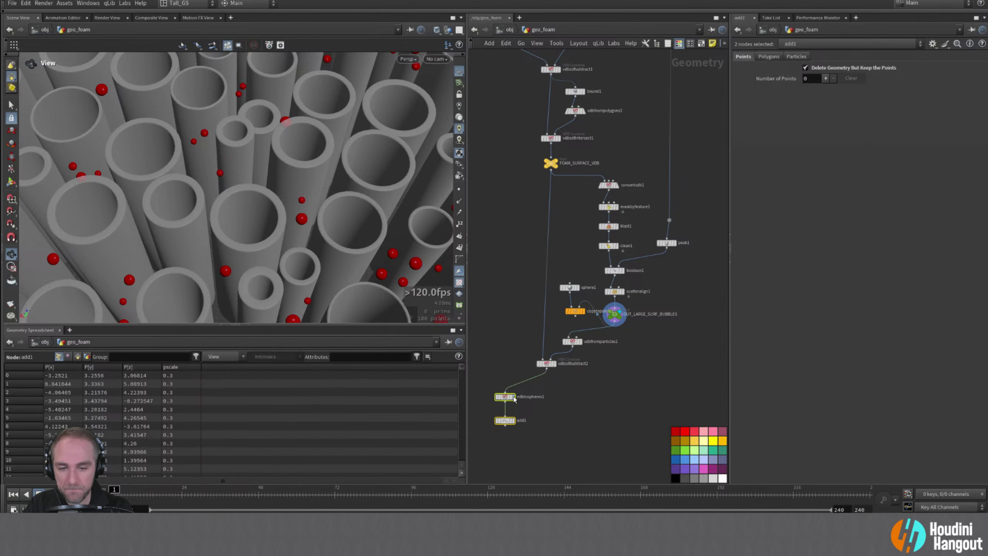
{"action": "double_click", "coordinate": [505, 397]}
{"action": "right_click_drag", "start_coordinate": [359, 274], "coordinate": [336, 263], "text": "alt"}
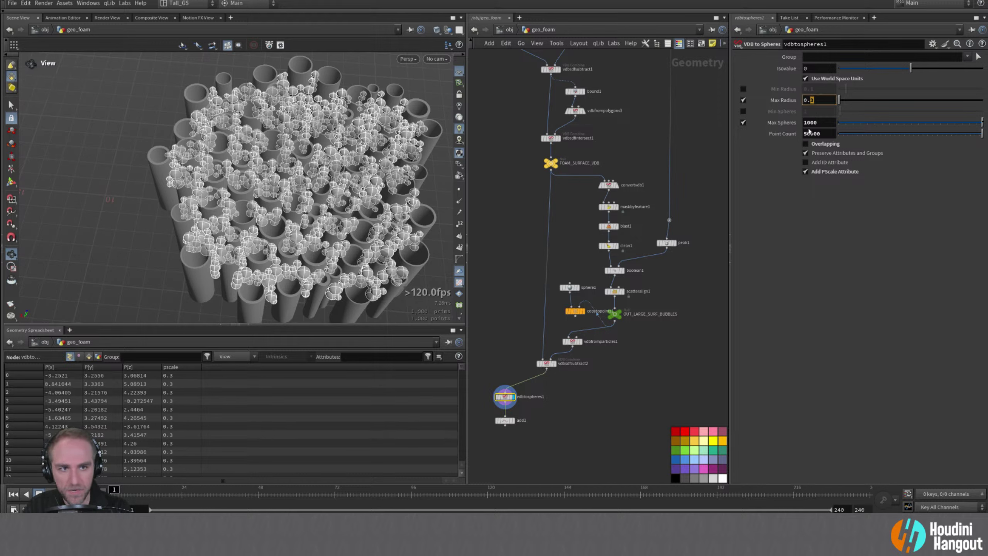
{"action": "key", "text": "Tab"}
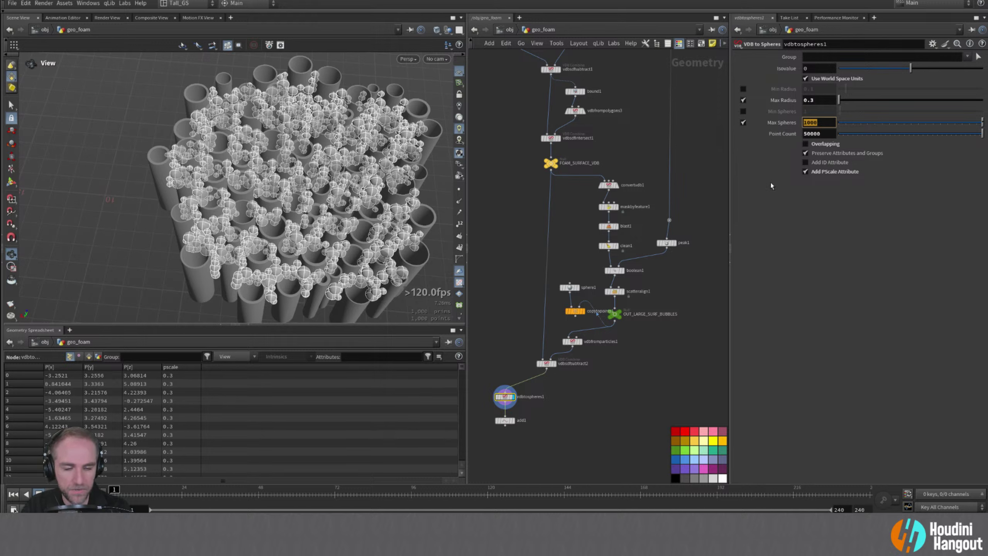
{"action": "type", "text": "500"}
{"action": "key", "text": "Return"}
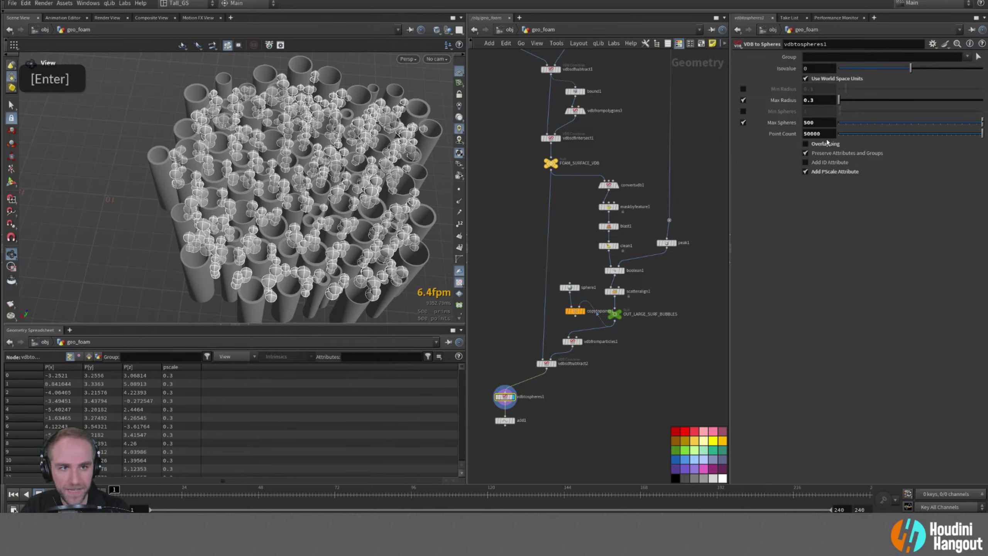
{"action": "double_click", "coordinate": [817, 134]}
{"action": "type", "text": "10000"}
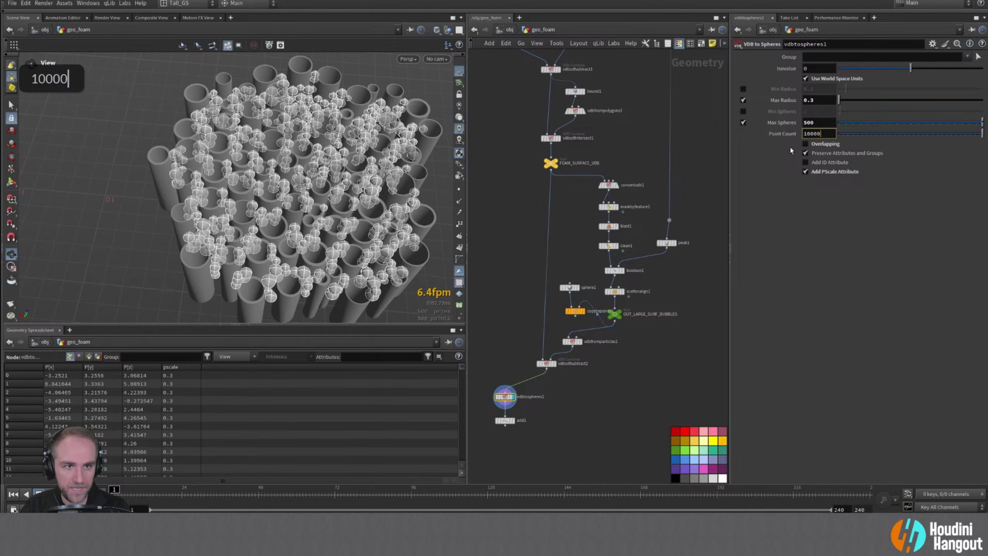
{"action": "key", "text": "Return"}
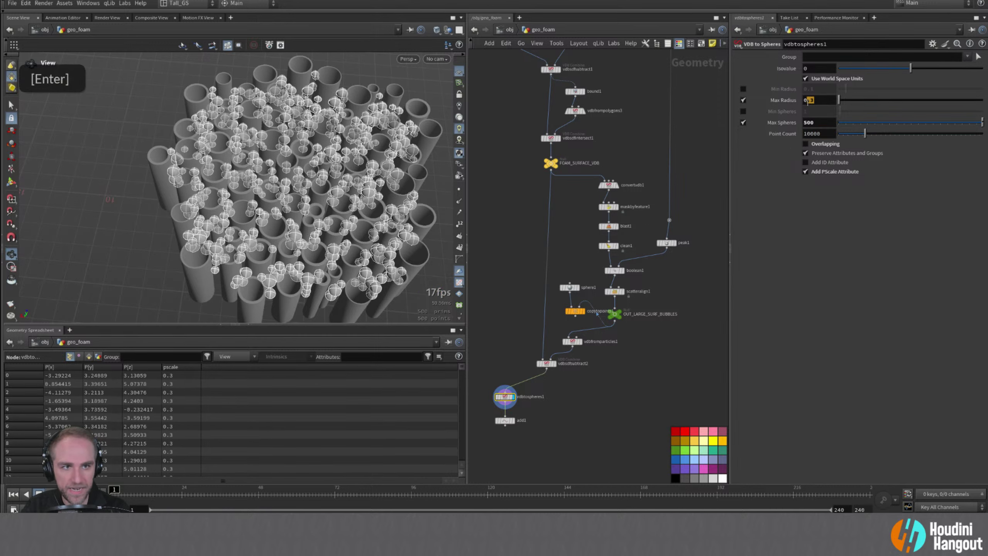
- Set the Max Radius of vdbtospheres1 to 0.1 and inspect the smaller spheres between the tubes
{"action": "double_click", "coordinate": [810, 100]}
{"action": "double_click", "coordinate": [811, 100]}
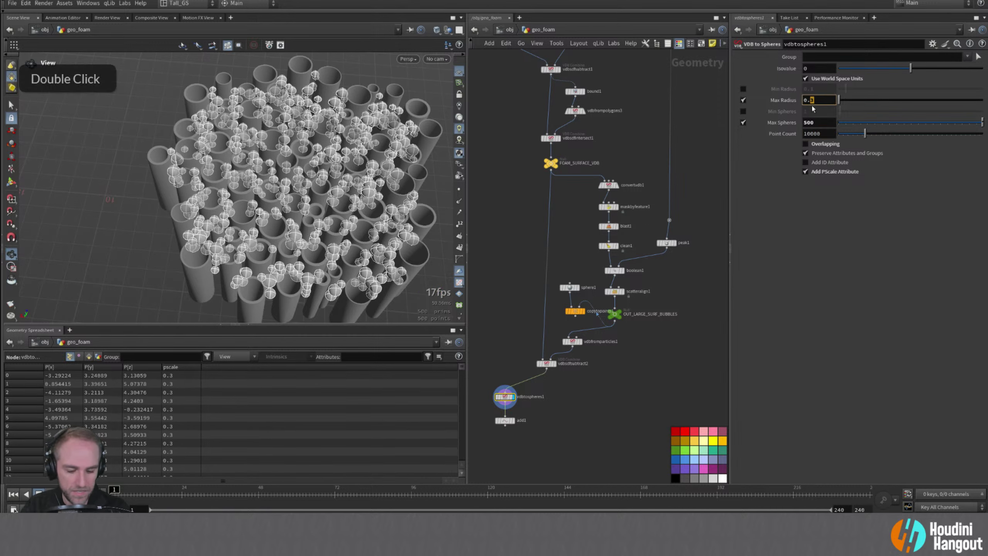
{"action": "type", "text": "1"}
{"action": "key", "text": "Return"}
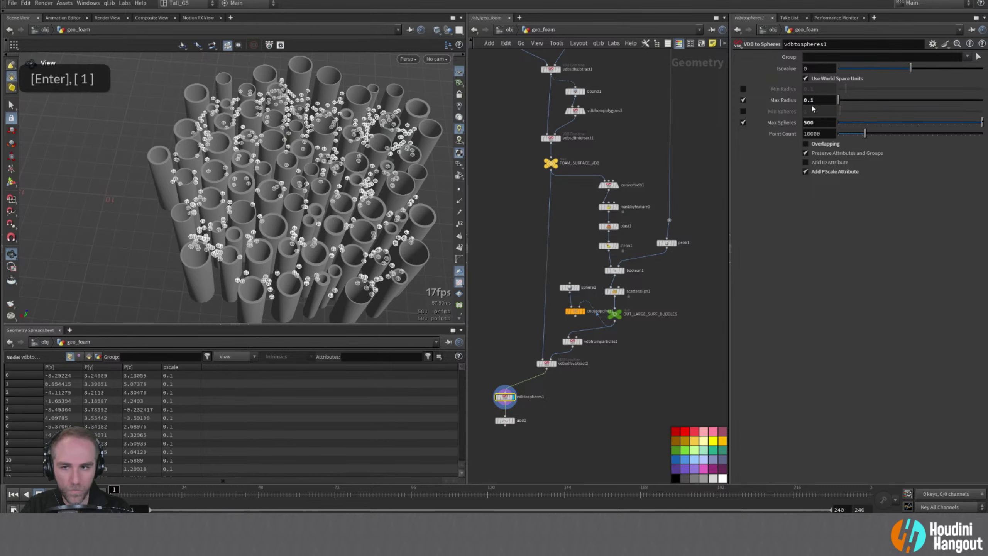
{"action": "right_click_drag", "start_coordinate": [273, 233], "coordinate": [296, 232], "text": "alt"}
{"action": "mouse_move", "coordinate": [296, 233]}
{"action": "left_mouse_down", "text": "alt"}
{"action": "mouse_move", "coordinate": [354, 176]}
{"action": "mouse_move", "coordinate": [293, 215]}
{"action": "left_mouse_up", "text": "alt"}
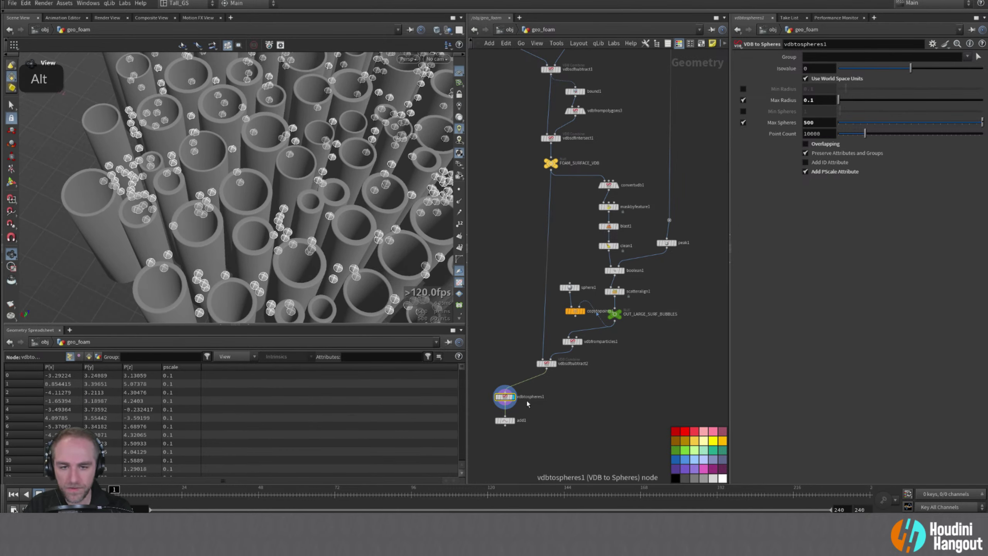
- Display add1, vdbtospheres1 and copytopoints1 in turn to compare the small spheres with the large bubbles
{"action": "left_click", "coordinate": [514, 423]}
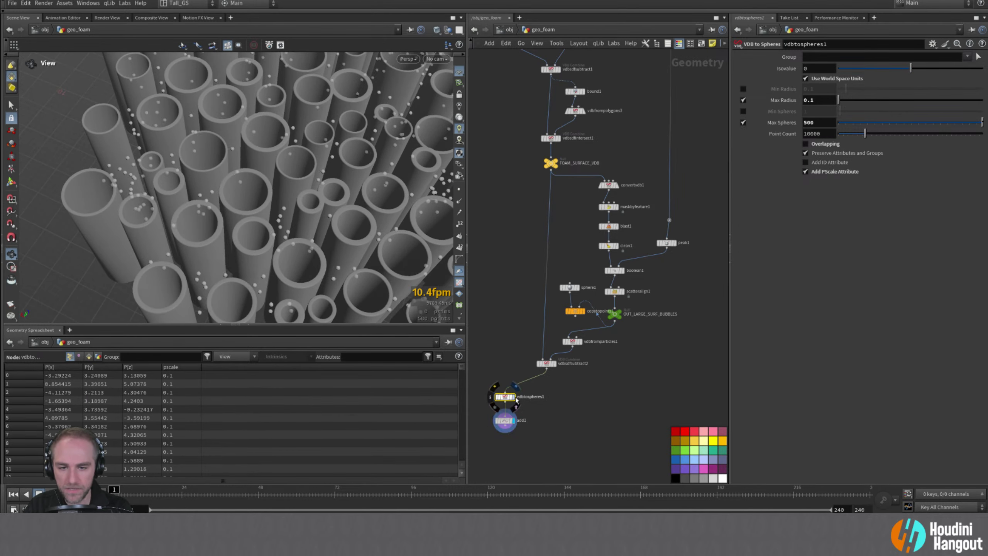
{"action": "left_click", "coordinate": [514, 397]}
{"action": "left_click_drag", "start_coordinate": [290, 255], "coordinate": [304, 244], "text": "alt"}
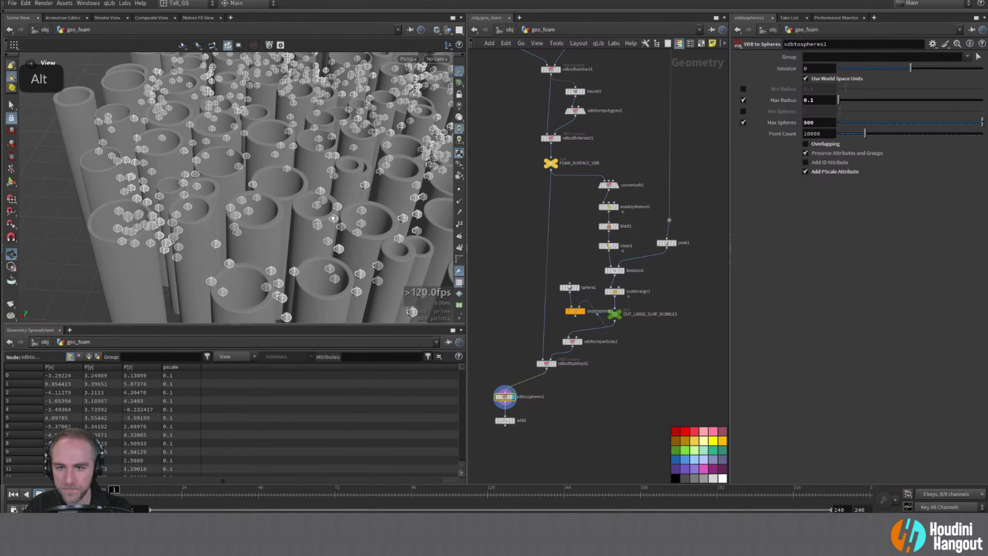
{"action": "right_click_drag", "start_coordinate": [303, 243], "coordinate": [314, 238], "text": "alt"}
{"action": "left_click", "coordinate": [584, 311]}
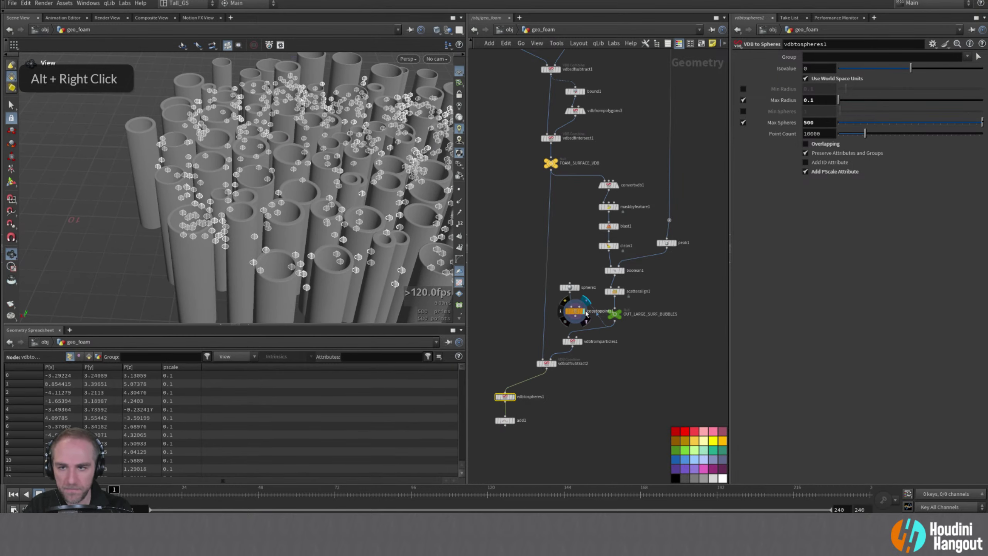
{"action": "left_click", "coordinate": [515, 397]}
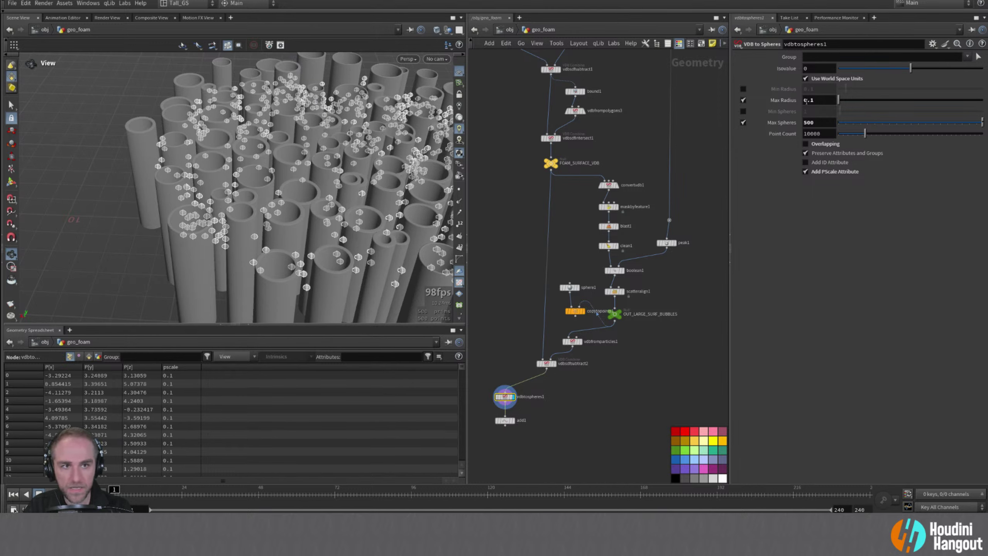
- Set the Max Radius of vdbtospheres1 to 0.05 and its Max Spheres to 1000
{"action": "type", "text": "05"}
{"action": "key", "text": "Return"}
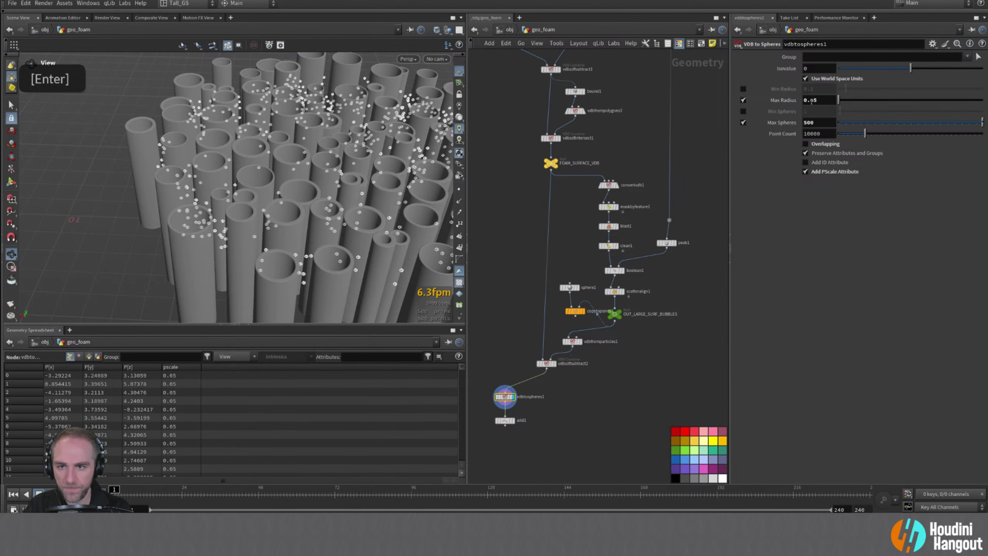
{"action": "type", "text": "1000"}
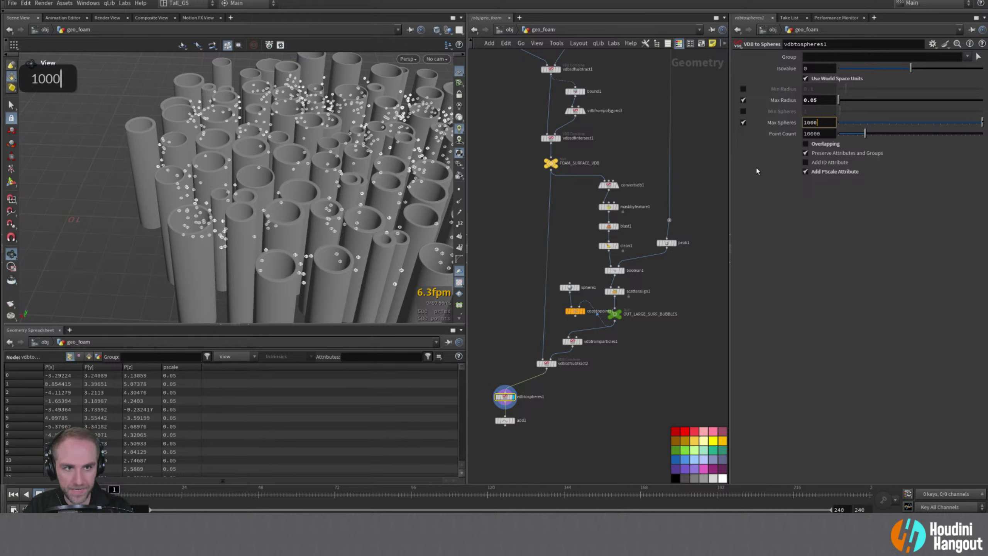
{"action": "key", "text": "Return"}
{"action": "left_click_drag", "start_coordinate": [336, 160], "coordinate": [383, 184], "text": "alt"}
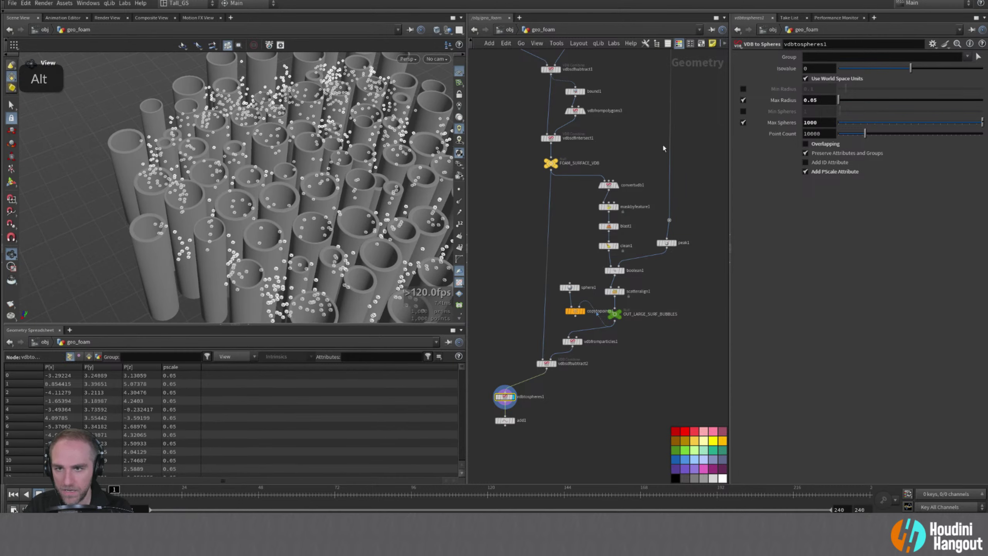
- Set the Max Spheres of vdbtospheres1 to 10000 and inspect the dense small bubbles around the tubes
{"action": "type", "text": "0"}
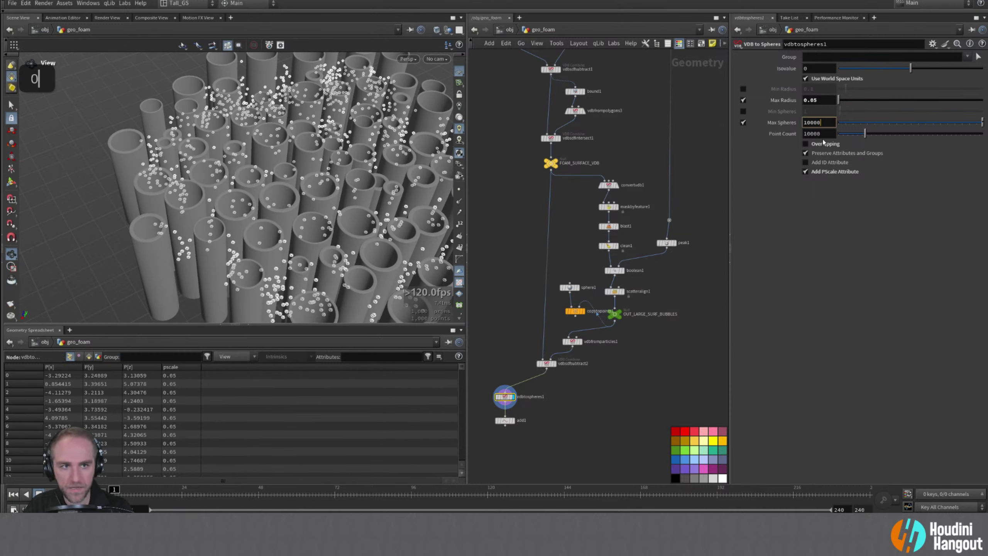
{"action": "key", "text": "Return"}
{"action": "left_click_drag", "start_coordinate": [390, 187], "coordinate": [370, 202], "text": "alt"}
{"action": "right_click_drag", "start_coordinate": [370, 202], "coordinate": [334, 164], "text": "alt"}
{"action": "mouse_move", "coordinate": [335, 164]}
{"action": "left_mouse_down", "text": "alt"}
{"action": "mouse_move", "coordinate": [307, 114]}
{"action": "mouse_move", "coordinate": [237, 99]}
{"action": "mouse_move", "coordinate": [332, 139]}
{"action": "mouse_move", "coordinate": [331, 152]}
{"action": "left_mouse_up", "text": "alt"}
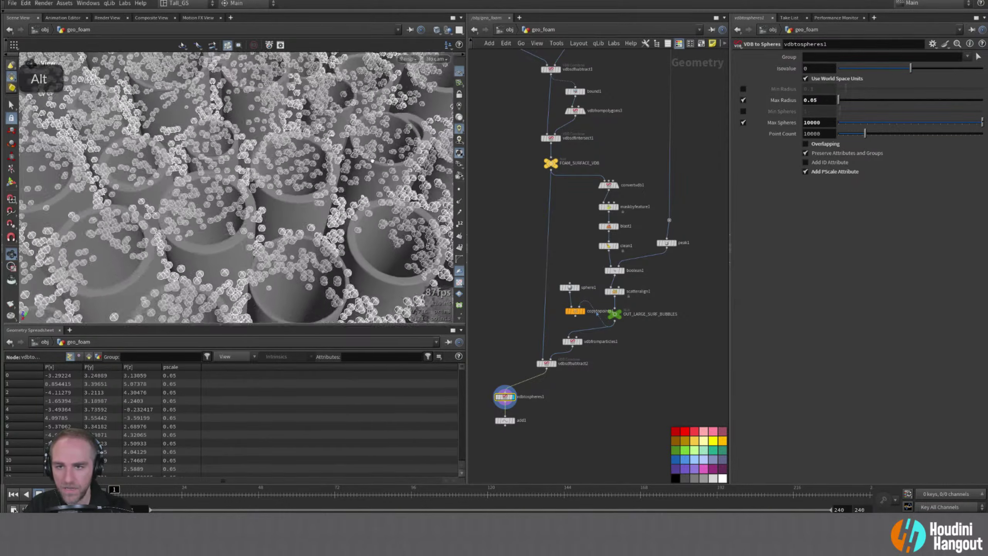
{"action": "right_click_drag", "start_coordinate": [332, 152], "coordinate": [333, 190], "text": "alt"}
{"action": "mouse_move", "coordinate": [334, 190]}
{"action": "left_mouse_down", "text": "alt"}
{"action": "mouse_move", "coordinate": [363, 171]}
{"action": "mouse_move", "coordinate": [350, 183]}
{"action": "left_mouse_up", "text": "alt"}
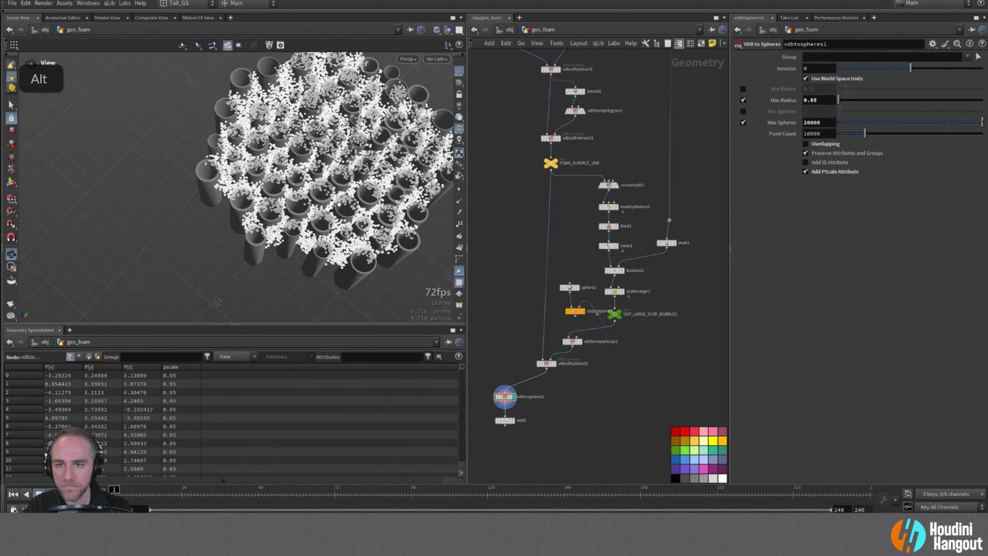
{"action": "right_click_drag", "start_coordinate": [351, 183], "coordinate": [351, 202], "text": "alt"}
{"action": "left_click_drag", "start_coordinate": [351, 202], "coordinate": [313, 160], "text": "alt"}
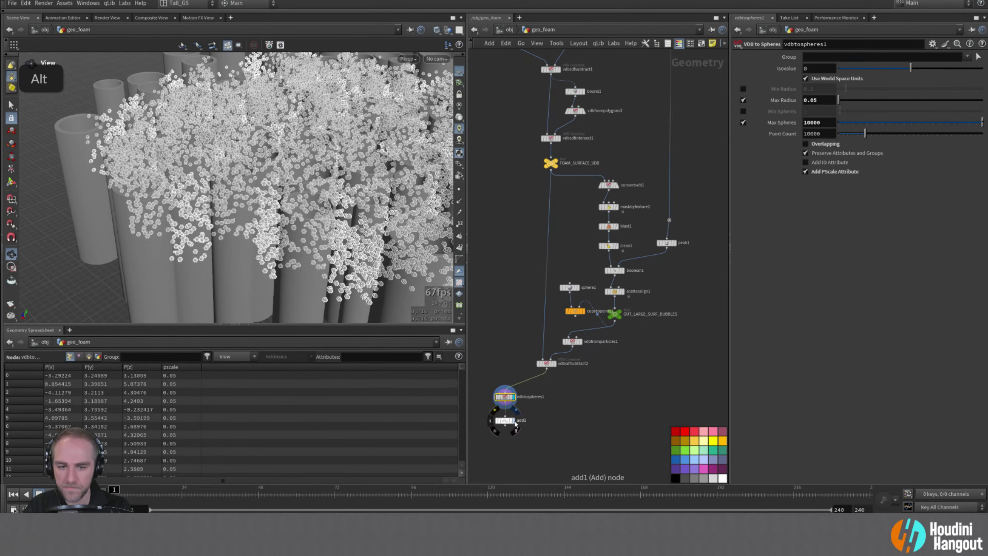
- Check the node info of add1 and compare its points with the spheres from vdbtospheres1
{"action": "left_click", "coordinate": [513, 422]}
{"action": "left_click", "coordinate": [506, 423]}
{"action": "middle_click", "coordinate": [506, 423]}
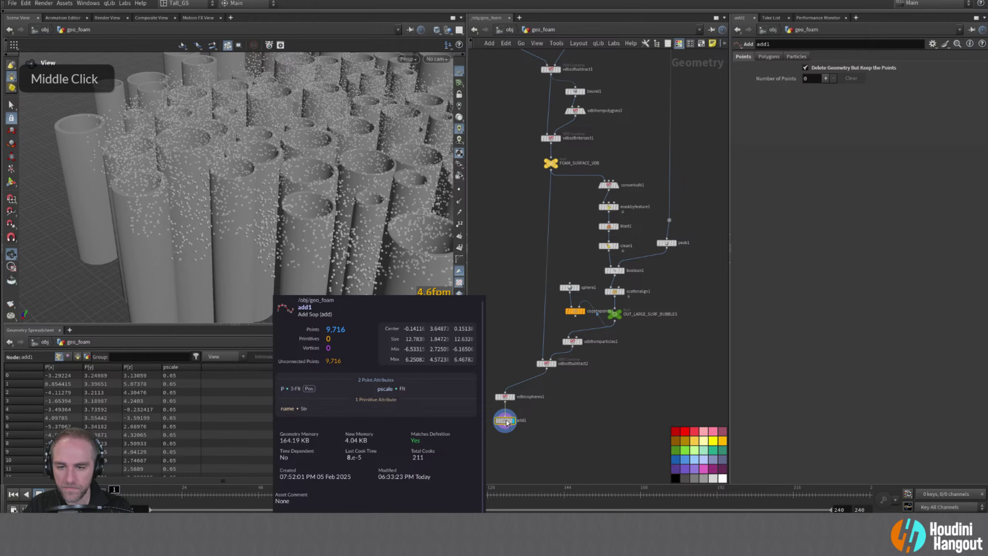
{"action": "left_click", "coordinate": [512, 398]}
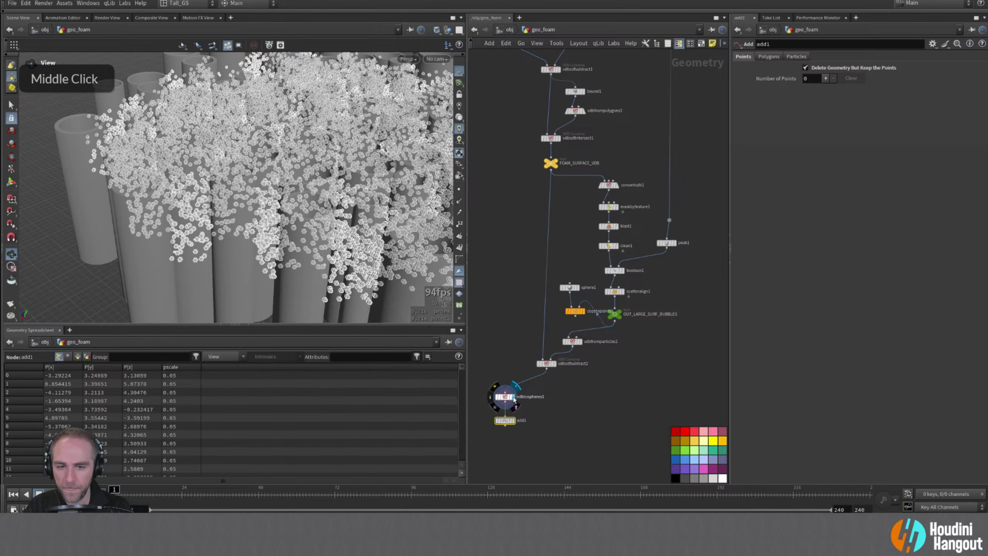
{"action": "left_click", "coordinate": [507, 398]}
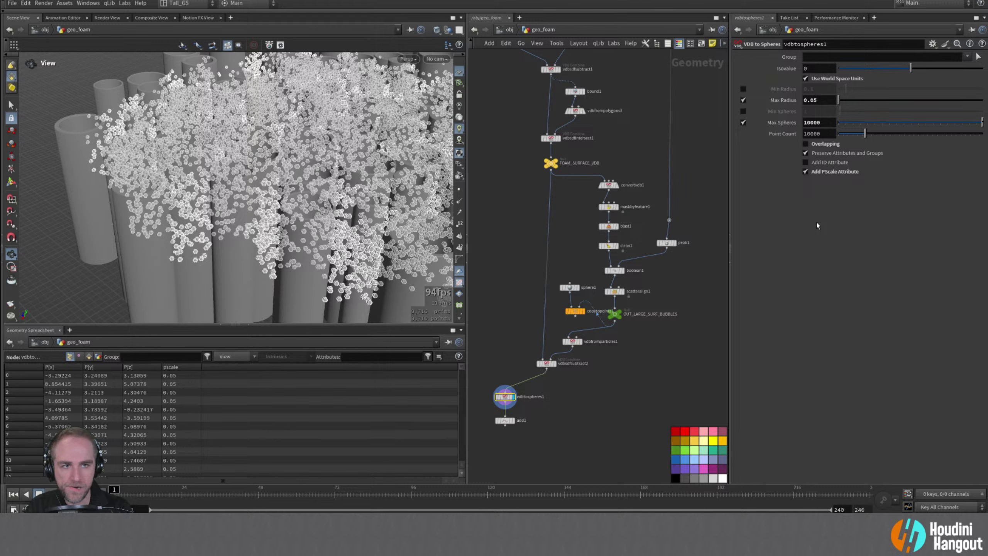
{"action": "double_click", "coordinate": [507, 422]}
{"action": "left_click_drag", "start_coordinate": [323, 246], "coordinate": [497, 317], "text": "alt"}
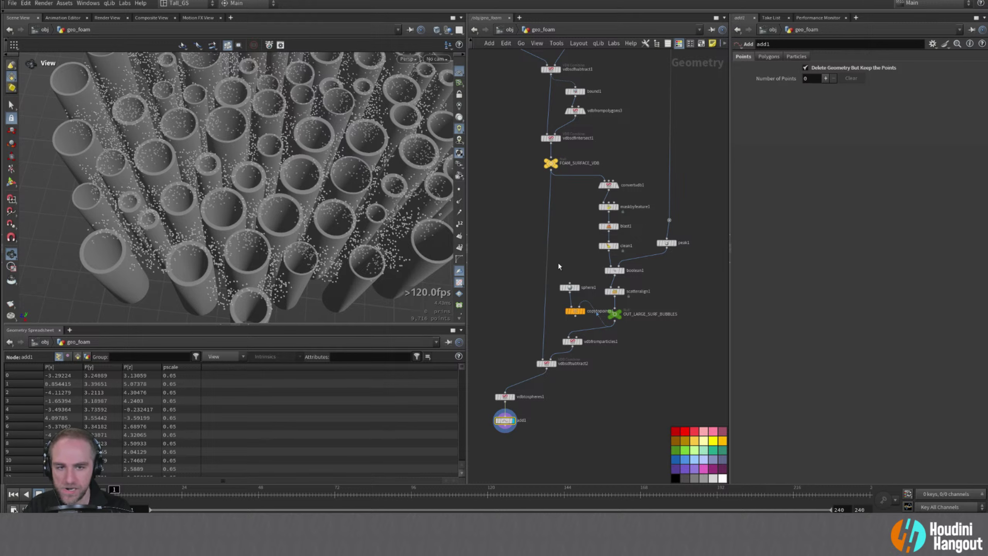
- Move sphere1 and copytopoints1 below add1, feed add1 in as the target points, and display the copied spheres
{"action": "left_click_drag", "start_coordinate": [559, 278], "coordinate": [494, 461]}
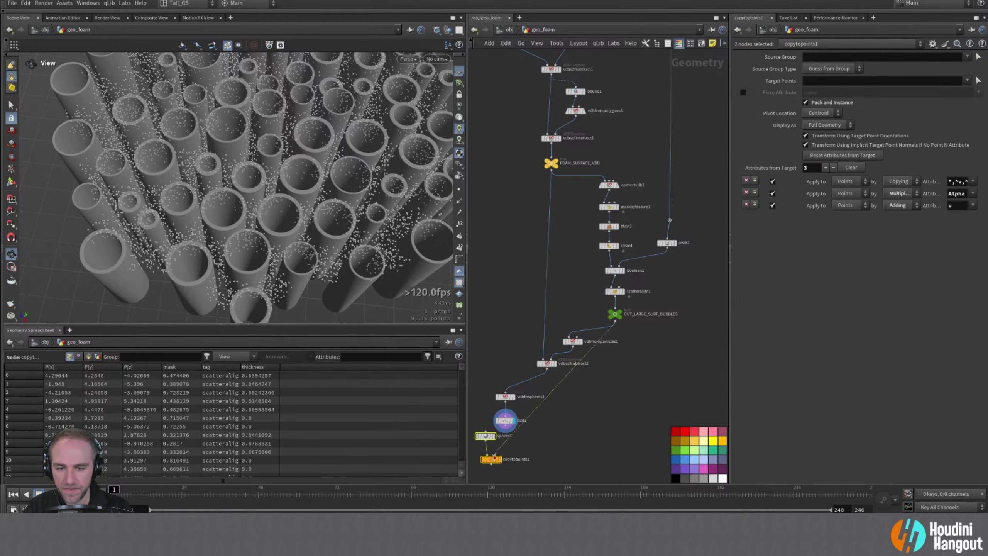
{"action": "left_click", "coordinate": [499, 460]}
{"action": "double_click", "coordinate": [500, 461]}
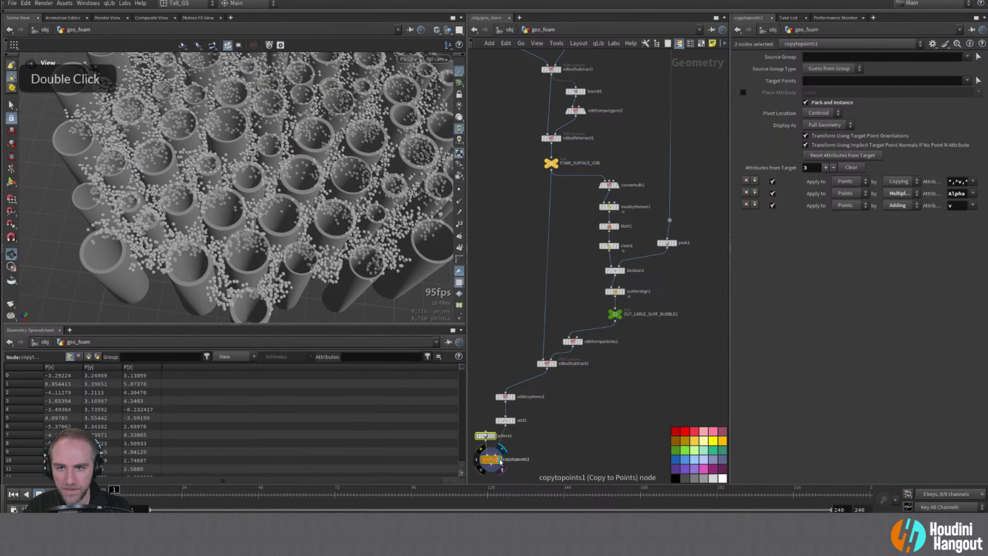
- Examine the instanced small spheres from several angles and compare them with the vdbtospheres1 output
{"action": "left_click_drag", "start_coordinate": [273, 202], "coordinate": [293, 234], "text": "alt"}
{"action": "right_click_drag", "start_coordinate": [293, 234], "coordinate": [290, 220], "text": "alt"}
{"action": "left_click_drag", "start_coordinate": [290, 220], "coordinate": [381, 234], "text": "alt"}
{"action": "right_click_drag", "start_coordinate": [381, 235], "coordinate": [342, 230], "text": "alt"}
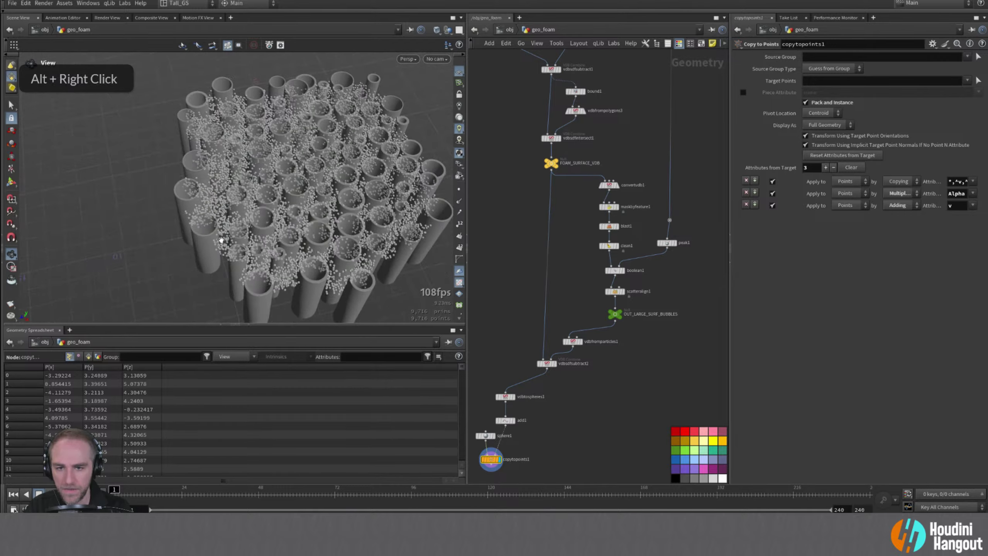
{"action": "left_click_drag", "start_coordinate": [342, 229], "coordinate": [351, 214], "text": "alt"}
{"action": "right_click_drag", "start_coordinate": [350, 215], "coordinate": [346, 218], "text": "alt"}
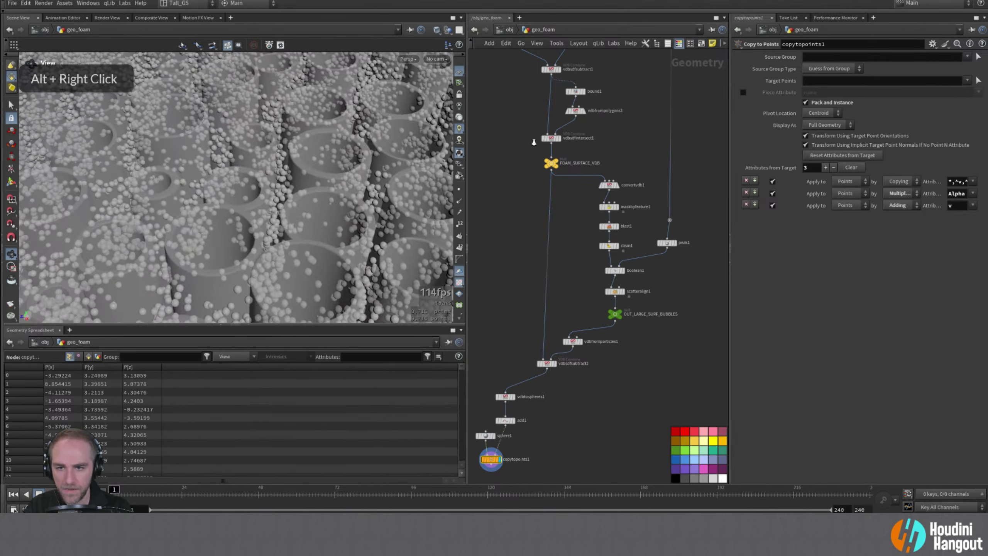
{"action": "left_click_drag", "start_coordinate": [346, 218], "coordinate": [341, 212], "text": "alt"}
{"action": "right_click_drag", "start_coordinate": [341, 212], "coordinate": [142, 250], "text": "alt"}
{"action": "left_click_drag", "start_coordinate": [142, 250], "coordinate": [179, 229], "text": "alt"}
{"action": "left_click", "coordinate": [514, 396]}
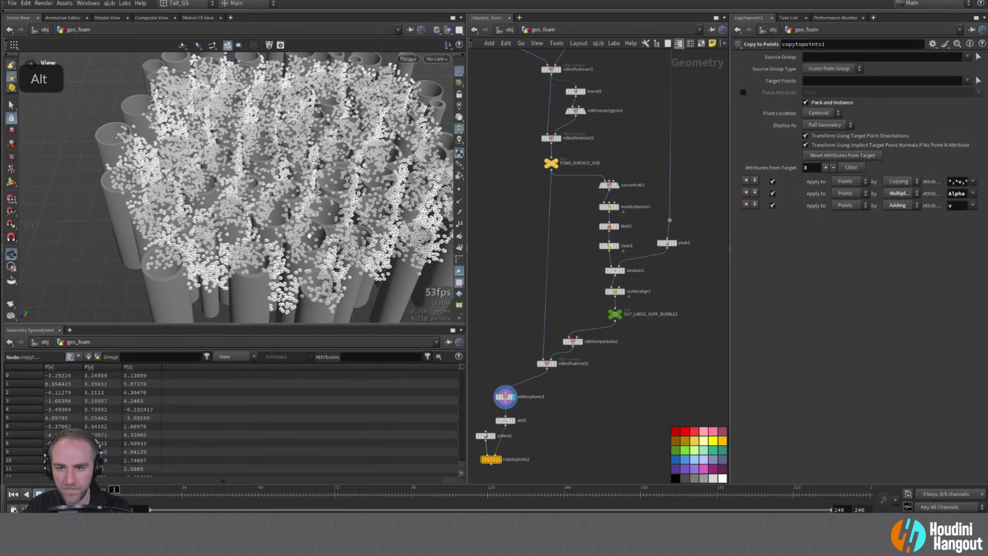
- Display copytopoints1 again and examine how densely the copied spheres fill the space around the tubes
{"action": "right_click_drag", "start_coordinate": [323, 191], "coordinate": [317, 187], "text": "alt"}
{"action": "left_click_drag", "start_coordinate": [317, 187], "coordinate": [276, 187], "text": "alt"}
{"action": "double_click", "coordinate": [496, 461]}
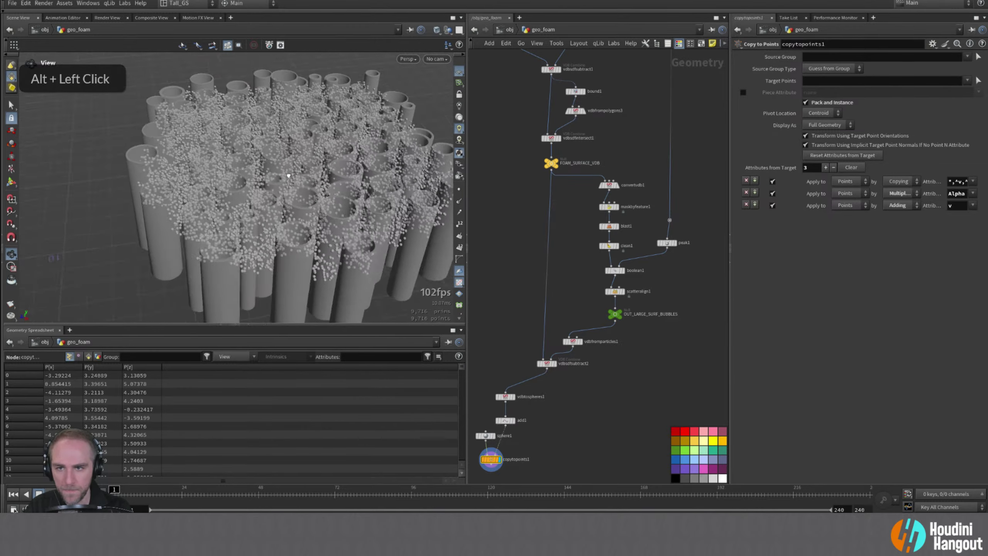
{"action": "middle_click_drag", "start_coordinate": [277, 187], "coordinate": [272, 191], "text": "alt"}
{"action": "right_click_drag", "start_coordinate": [272, 190], "coordinate": [275, 193], "text": "alt"}
{"action": "mouse_move", "coordinate": [275, 193]}
{"action": "left_mouse_down", "text": "alt"}
{"action": "mouse_move", "coordinate": [234, 158]}
{"action": "mouse_move", "coordinate": [268, 175]}
{"action": "left_mouse_up", "text": "alt"}
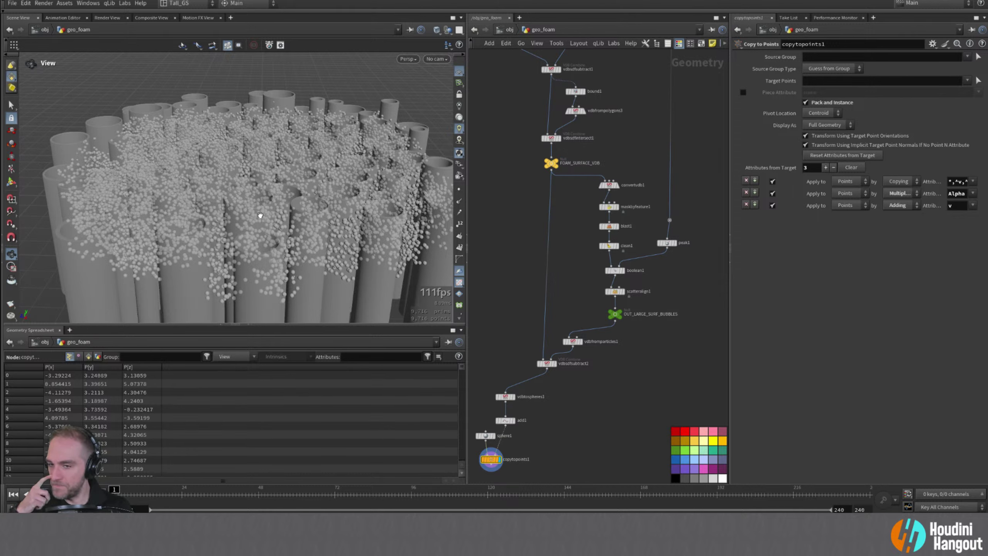
- Duplicate vdbfromparticles1 below add1, feed it the add1 points, and display it to check its node info
{"action": "double_click", "coordinate": [505, 420]}
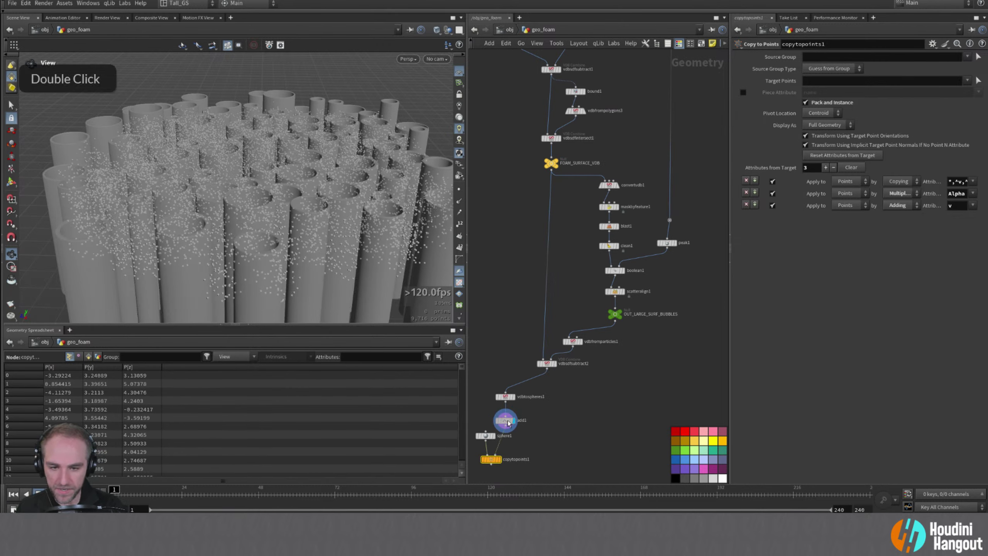
{"action": "left_click_drag", "start_coordinate": [573, 341], "coordinate": [539, 448], "text": "alt"}
{"action": "double_click", "coordinate": [551, 444]}
{"action": "middle_click", "coordinate": [539, 448]}
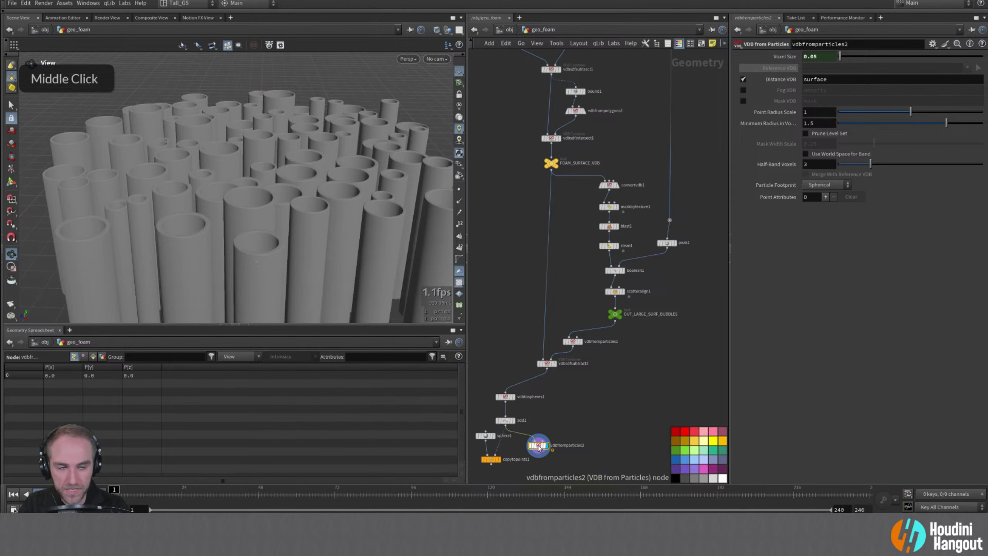
{"action": "mouse_move", "coordinate": [539, 448]}
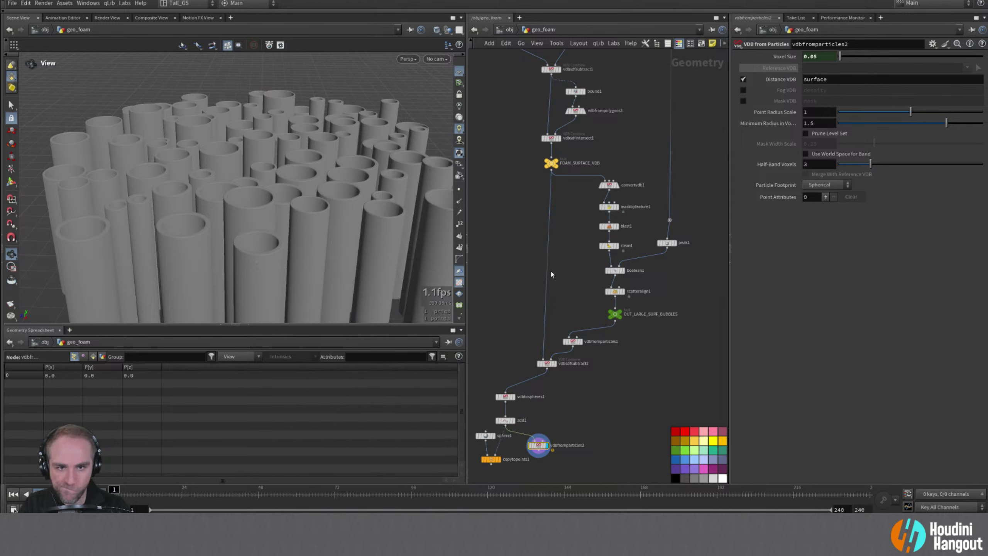
- Set the Voxel Size of vdbfrompolygons1, above VDB_SHORT_TUBES, to 0.04
{"action": "middle_click_drag", "start_coordinate": [533, 275], "coordinate": [565, 507], "text": "alt"}
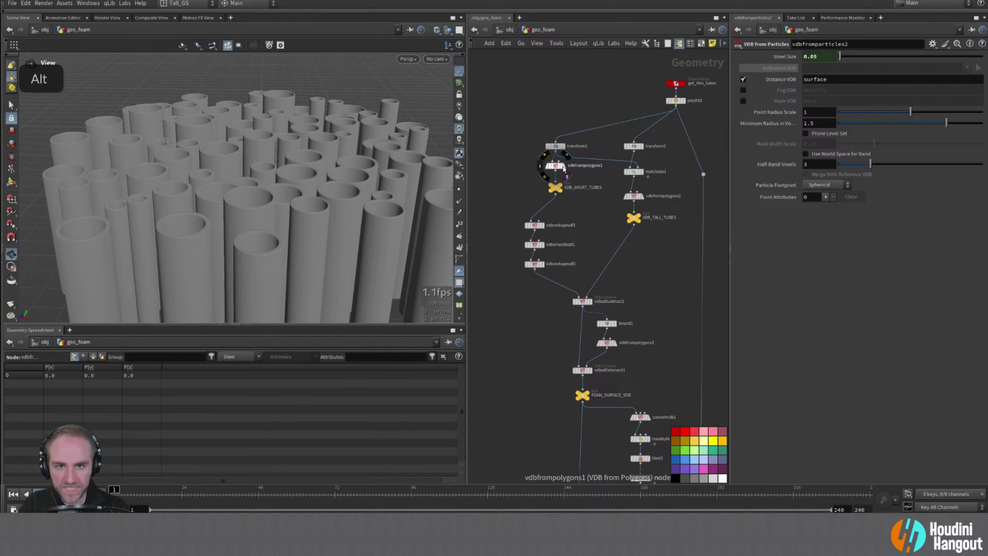
{"action": "left_click", "coordinate": [555, 166]}
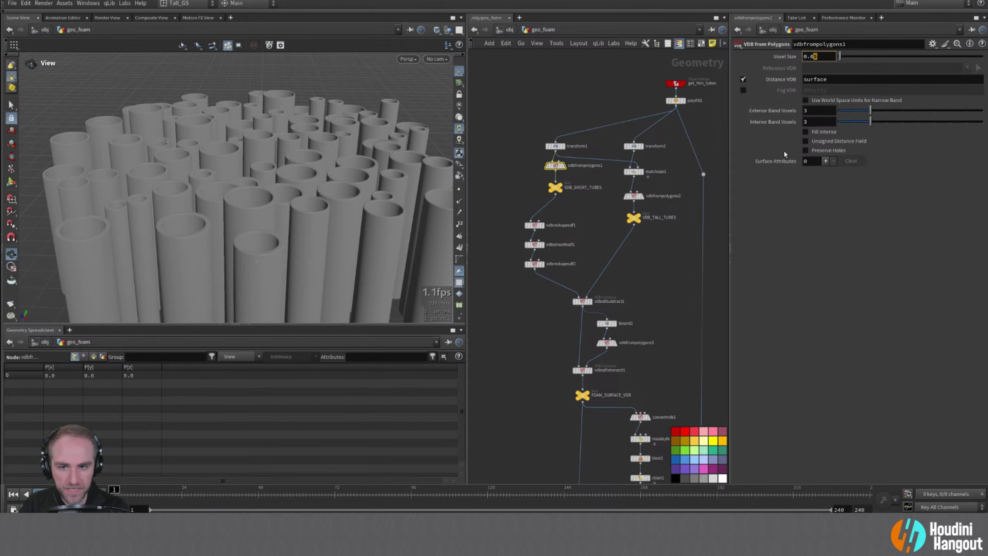
{"action": "type", "text": "4"}
{"action": "key", "text": "Return"}
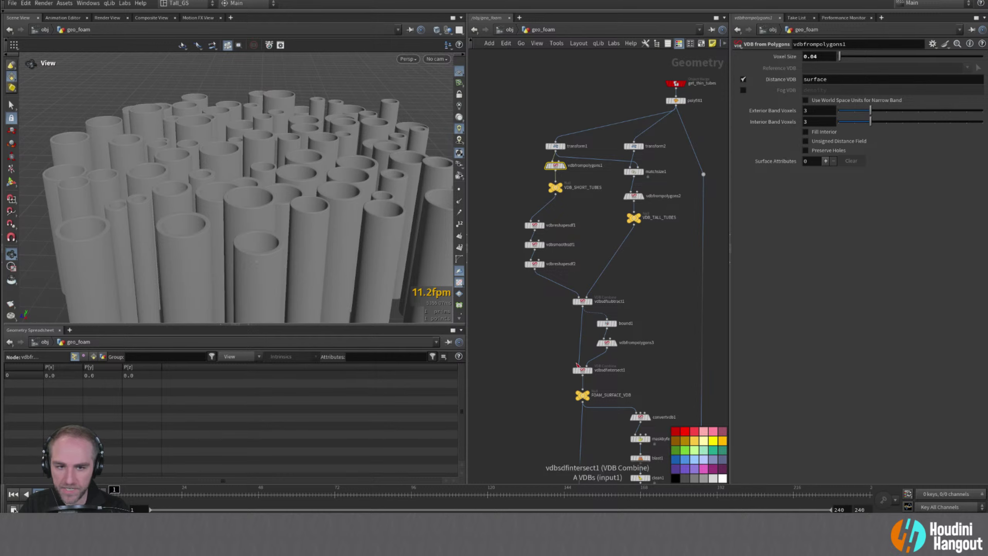
- Display vdbfromparticles1 and vdbsdfsubtract2 in turn and inspect the carved foam surface around the tubes
{"action": "middle_click_drag", "start_coordinate": [545, 477], "coordinate": [512, 263], "text": "alt"}
{"action": "double_click", "coordinate": [573, 335]}
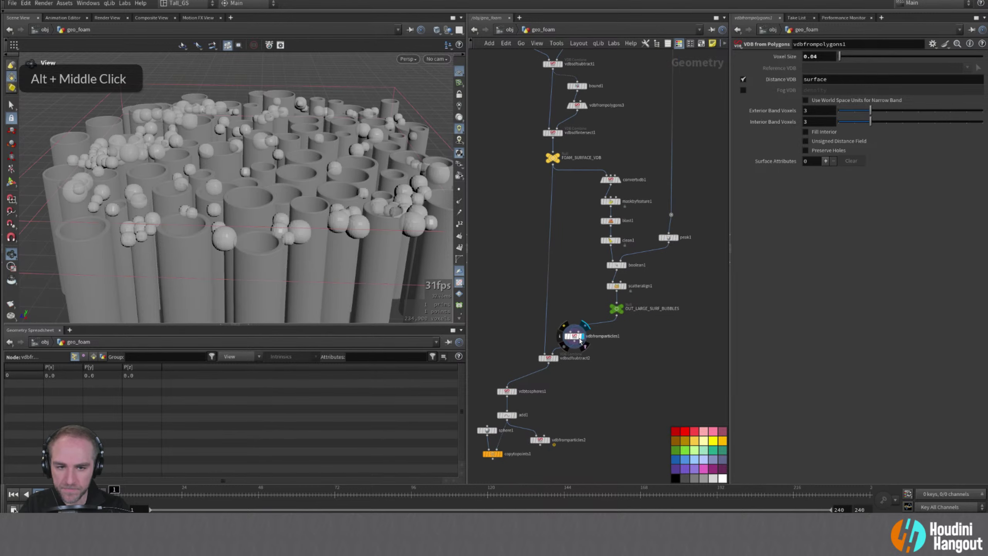
{"action": "double_click", "coordinate": [552, 357]}
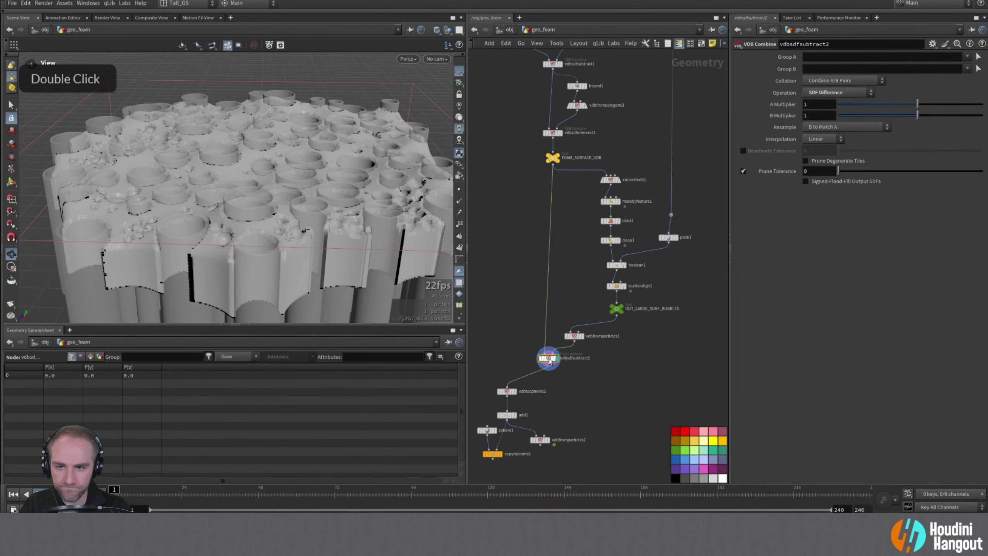
{"action": "left_click_drag", "start_coordinate": [208, 243], "coordinate": [243, 216], "text": "alt"}
{"action": "middle_click_drag", "start_coordinate": [243, 216], "coordinate": [253, 194], "text": "alt"}
{"action": "right_click_drag", "start_coordinate": [254, 194], "coordinate": [211, 212], "text": "alt"}
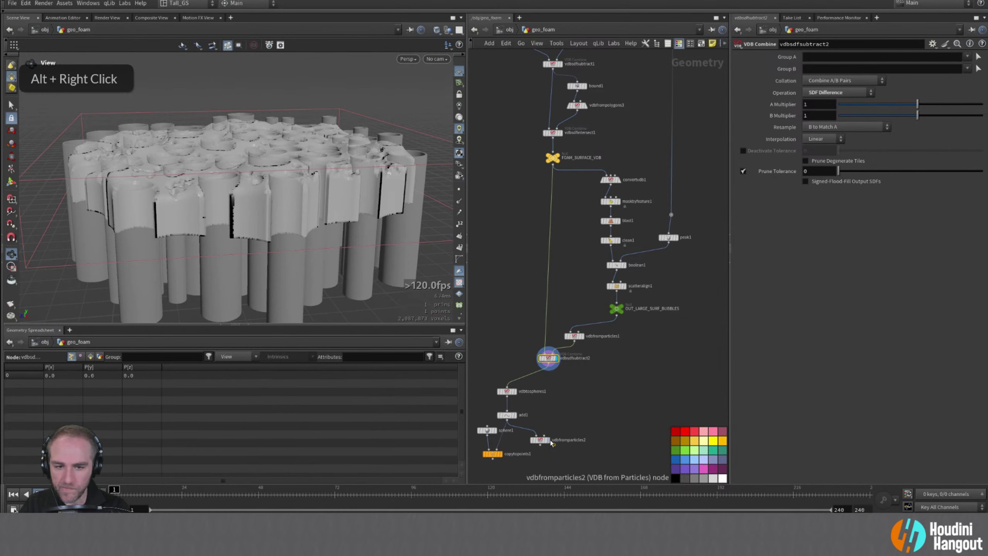
- Check the vdbfromparticles2 output, inspect the copytopoints1 spheres from several angles, and compare them with FOAM_SURFACE_VDB
{"action": "double_click", "coordinate": [541, 441]}
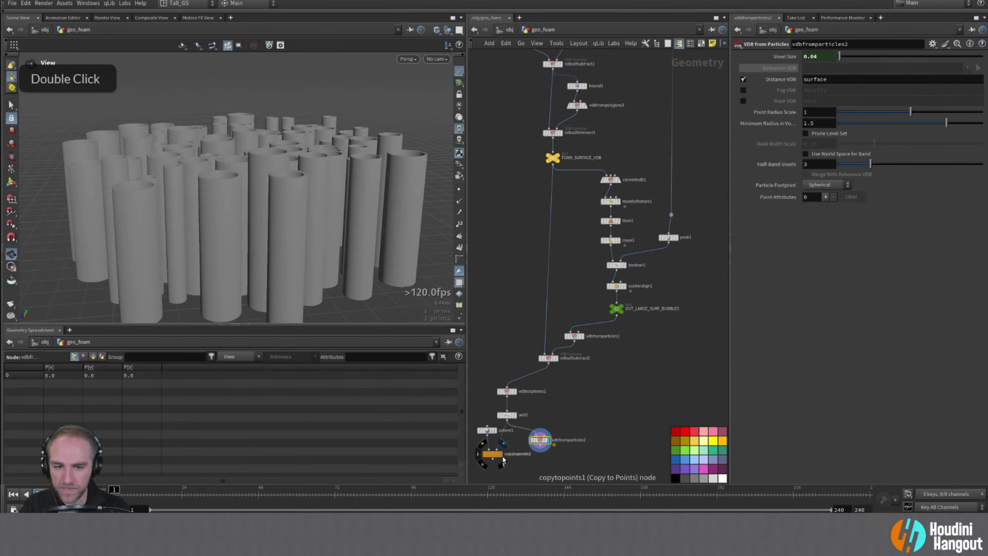
{"action": "left_click", "coordinate": [502, 459]}
{"action": "left_click", "coordinate": [490, 459]}
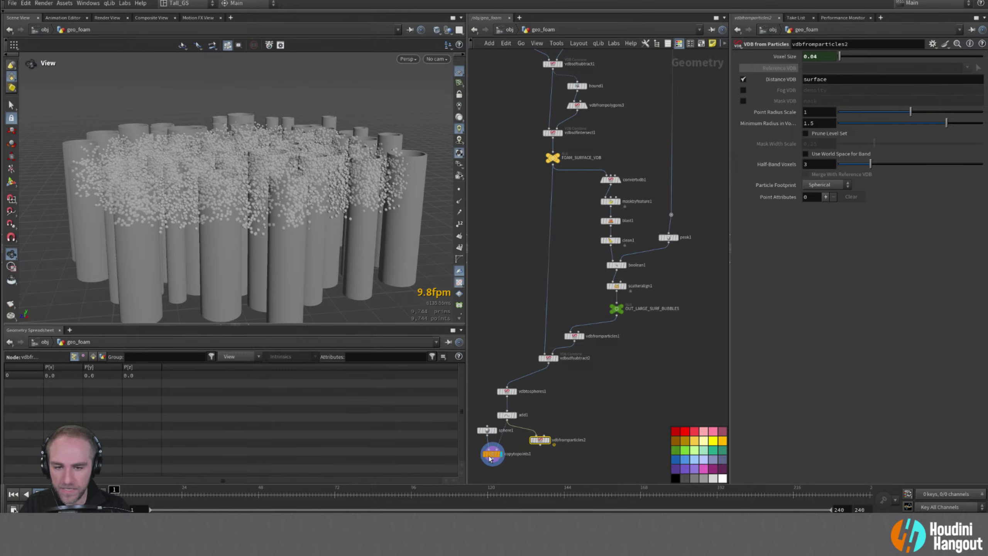
{"action": "left_click_drag", "start_coordinate": [217, 224], "coordinate": [281, 152], "text": "alt"}
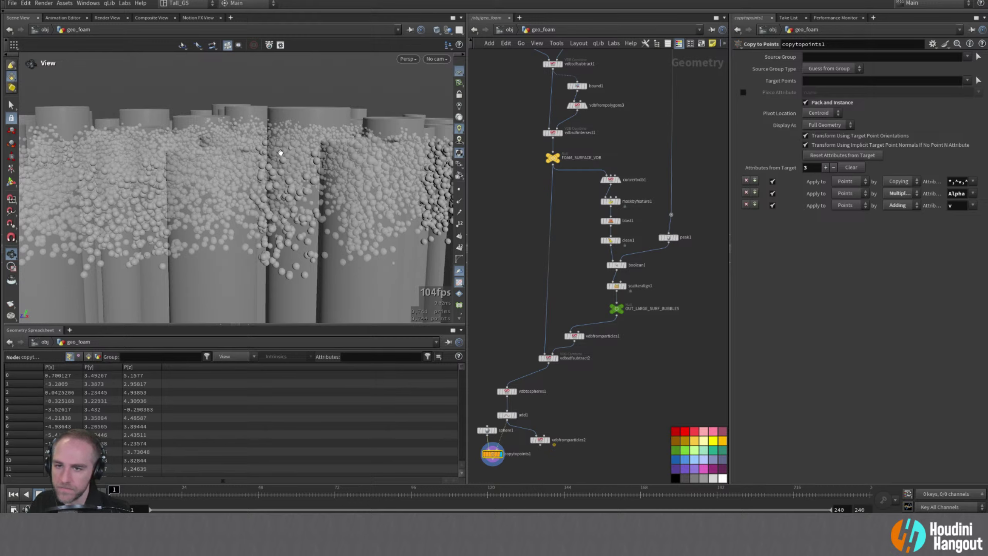
{"action": "left_click_drag", "start_coordinate": [271, 228], "coordinate": [335, 274], "text": "alt"}
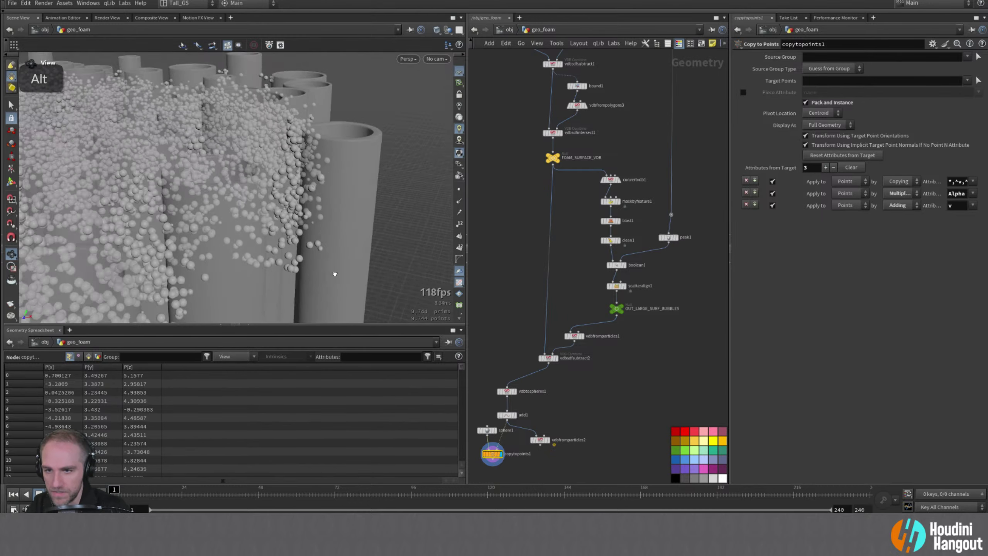
{"action": "right_click_drag", "start_coordinate": [335, 274], "coordinate": [258, 232], "text": "alt"}
{"action": "left_click_drag", "start_coordinate": [257, 231], "coordinate": [282, 236], "text": "alt"}
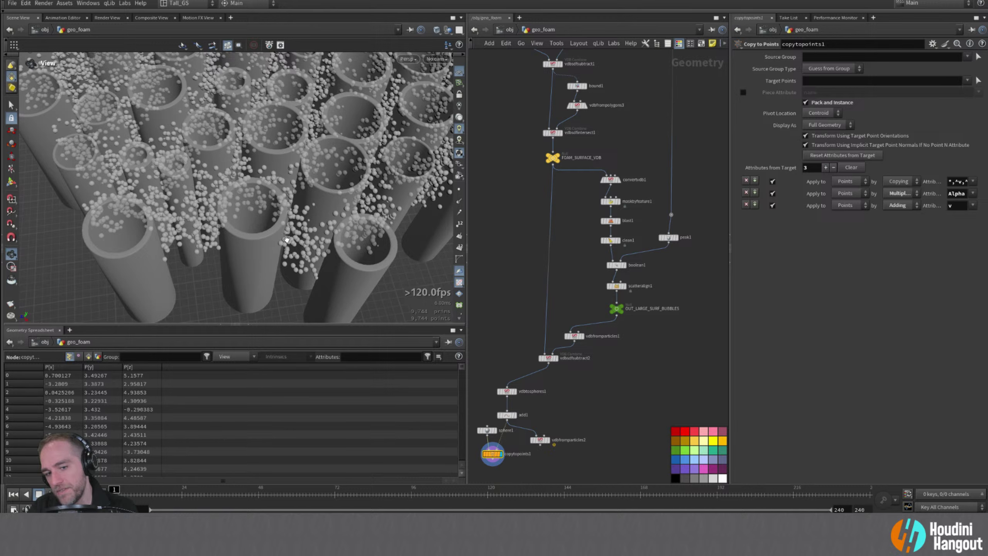
{"action": "left_click", "coordinate": [560, 158]}
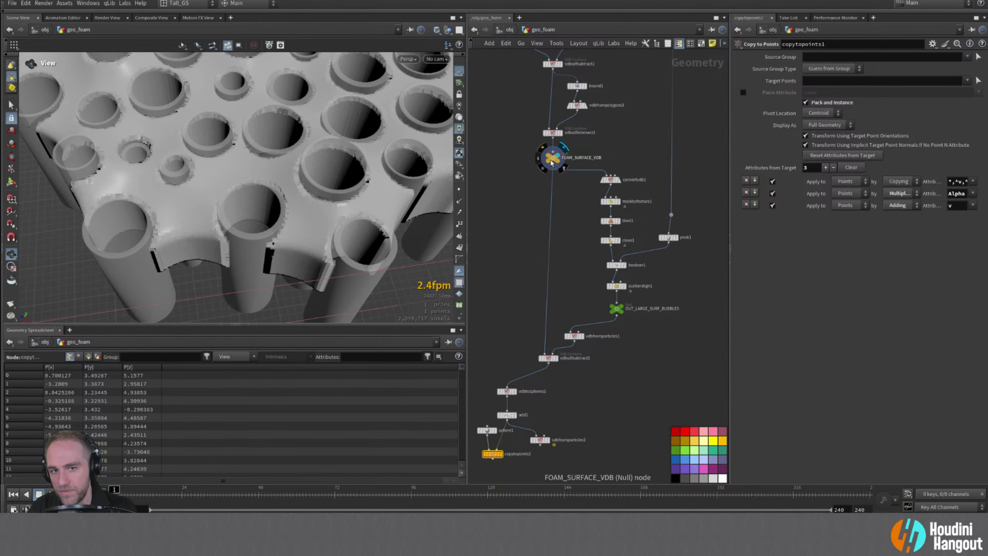
- Display FOAM_SURFACE_VDB and its convertvdb1 polygon conversion, and examine the foam surface mesh around the tubes
{"action": "double_click", "coordinate": [553, 157]}
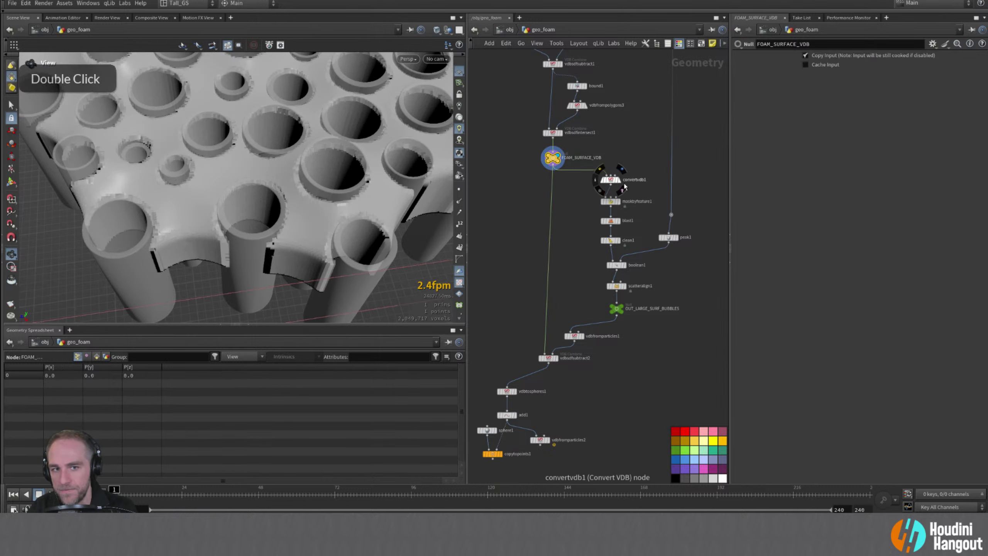
{"action": "left_click", "coordinate": [610, 182]}
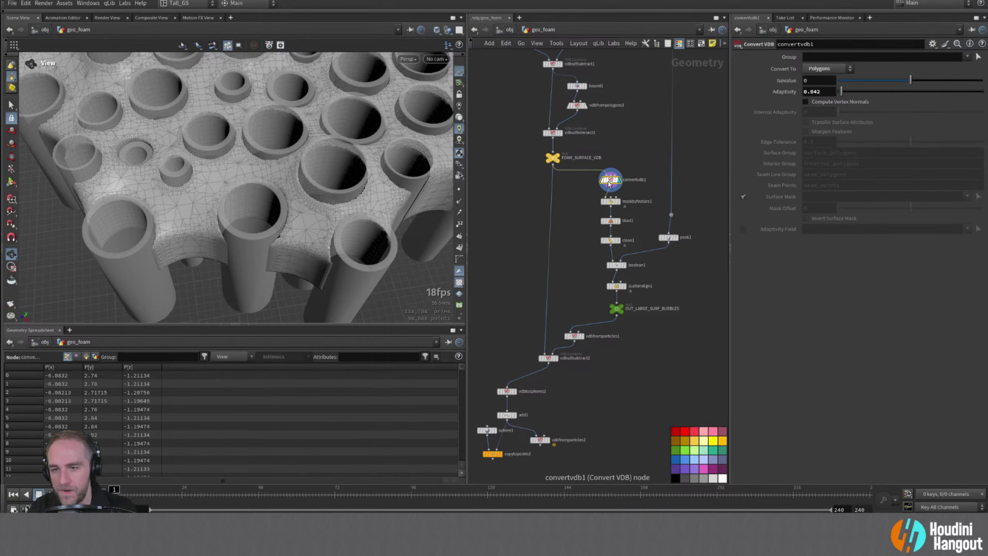
{"action": "left_click_drag", "start_coordinate": [311, 225], "coordinate": [270, 159], "text": "alt"}
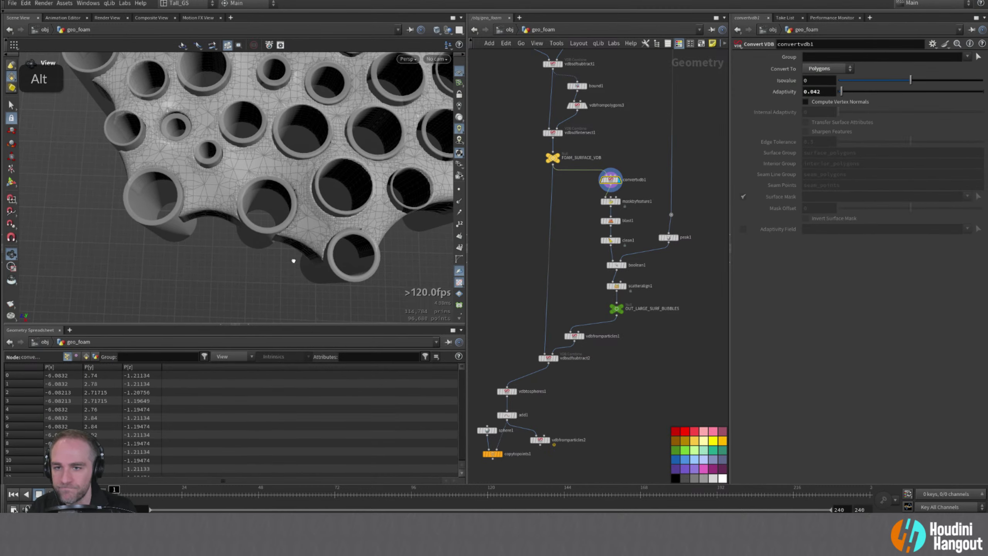
{"action": "left_click_drag", "start_coordinate": [293, 261], "coordinate": [307, 215], "text": "alt"}
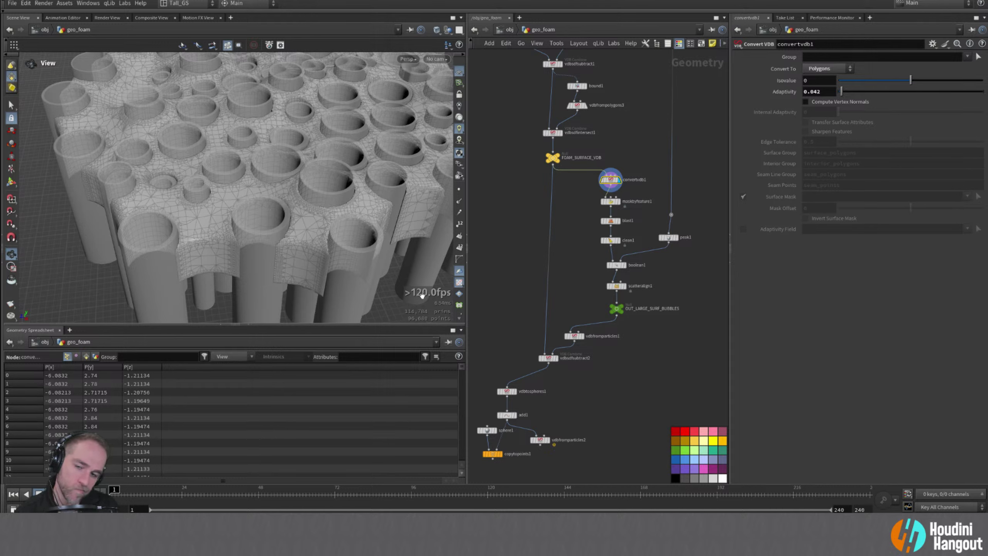
- Set the Minimum Radius in Voxels of vdbfromparticles2 to 1.2 so the small bubble particles are converted to a VDB
{"action": "double_click", "coordinate": [513, 392]}
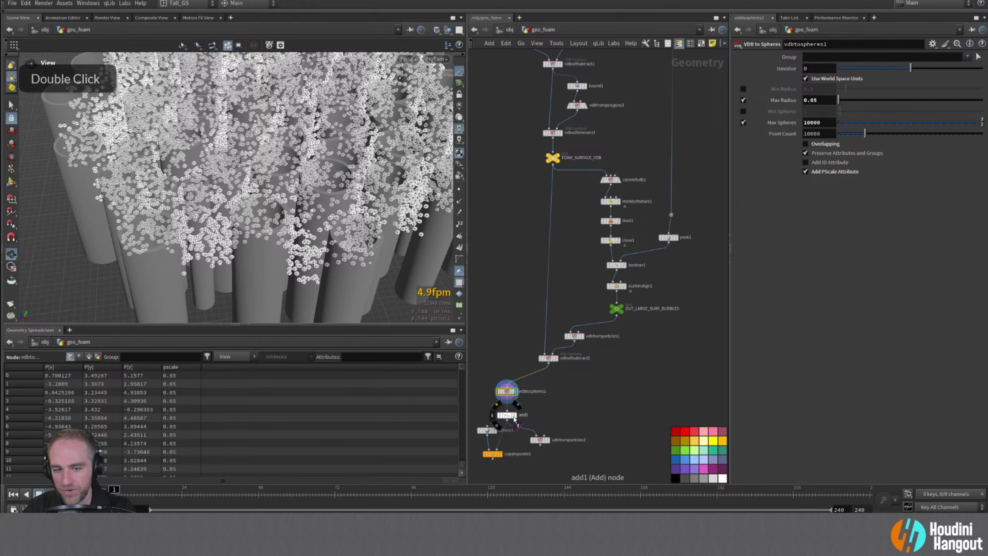
{"action": "double_click", "coordinate": [540, 442]}
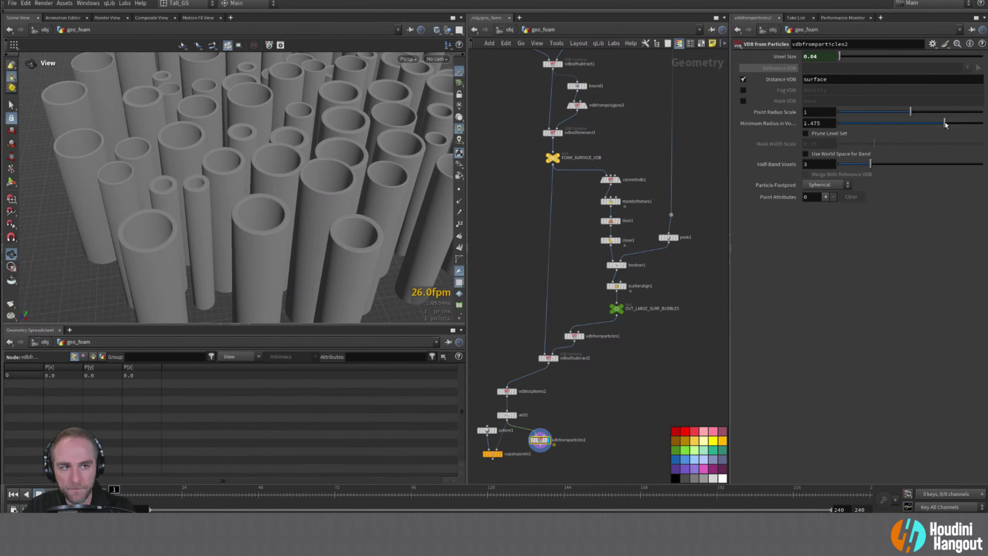
{"action": "left_click_drag", "start_coordinate": [945, 124], "coordinate": [923, 131]}
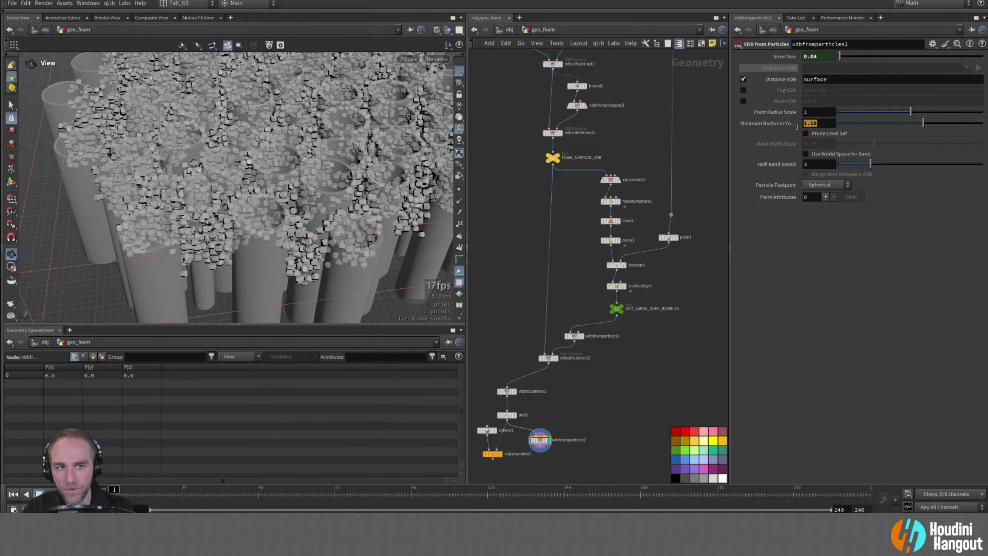
{"action": "type", "text": "1.2"}
{"action": "key", "text": "Return"}
- Try a voxel size of 0.05 on vdbfrompolygons1 above VDB_SHORT_TUBES and restore it to 0.04
{"action": "middle_click", "coordinate": [540, 173], "text": "alt"}
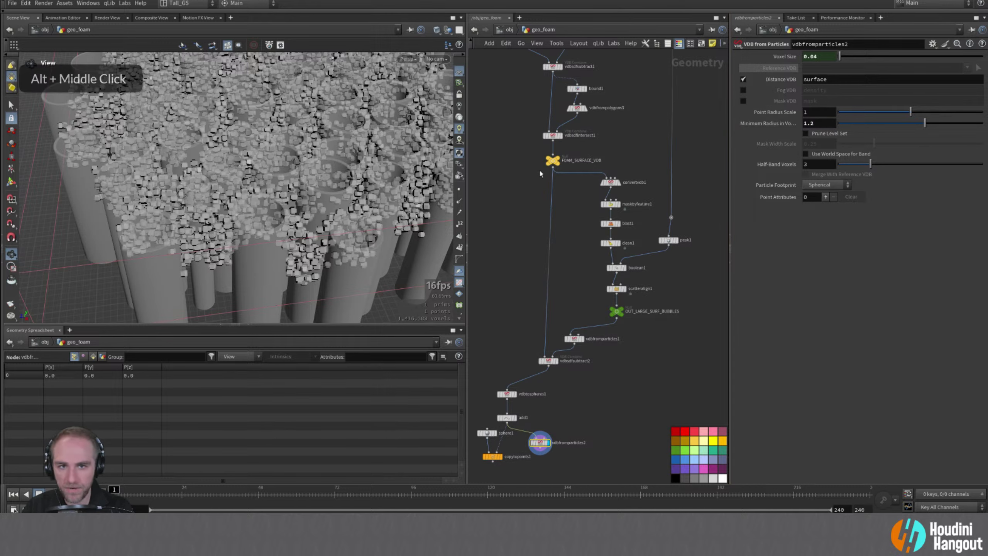
{"action": "middle_click_drag", "start_coordinate": [539, 171], "coordinate": [519, 389], "text": "alt"}
{"action": "middle_click_drag", "start_coordinate": [550, 235], "coordinate": [556, 327], "text": "alt"}
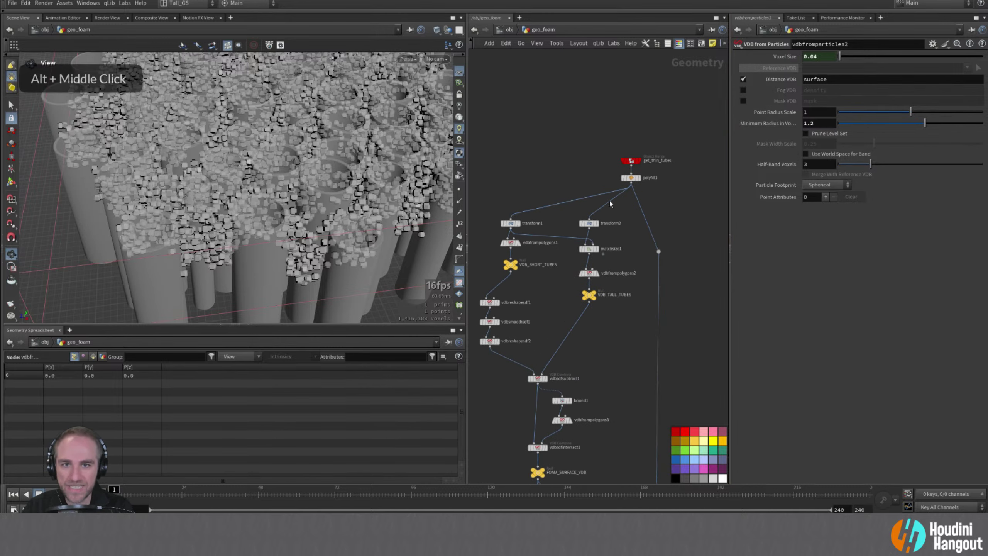
{"action": "left_click", "coordinate": [510, 245]}
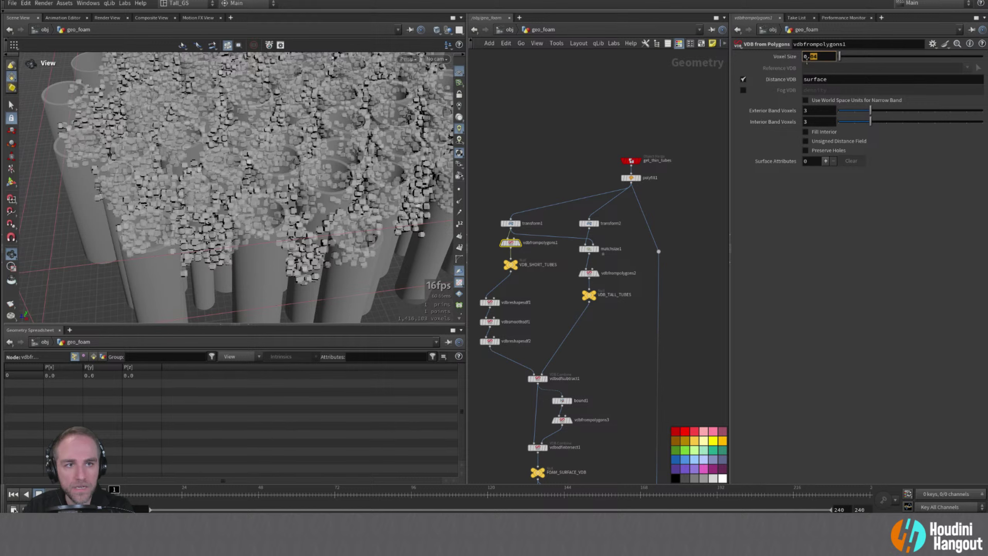
{"action": "left_click", "coordinate": [807, 61]}
{"action": "type", "text": "0.05"}
{"action": "key", "text": "Return"}
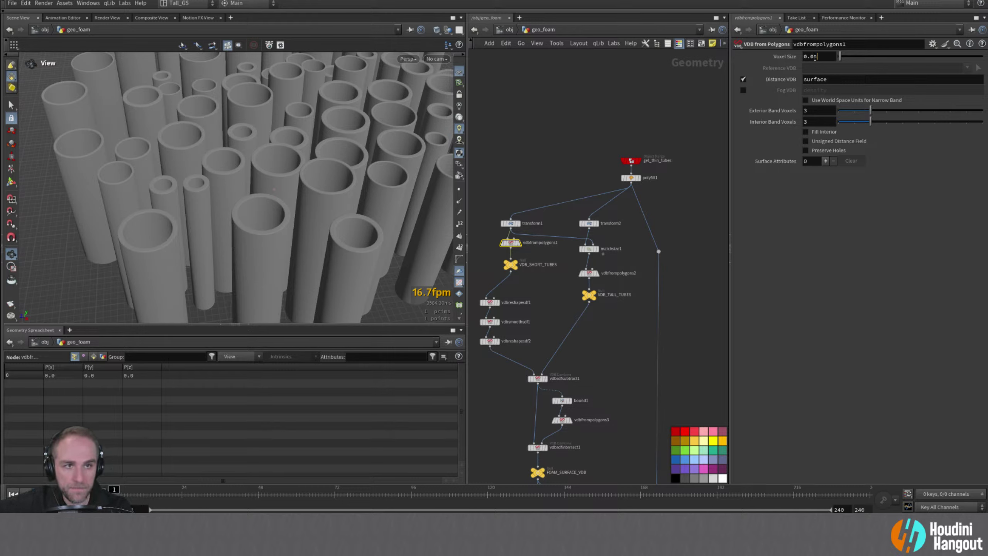
{"action": "type", "text": "4"}
{"action": "key", "text": "Return"}
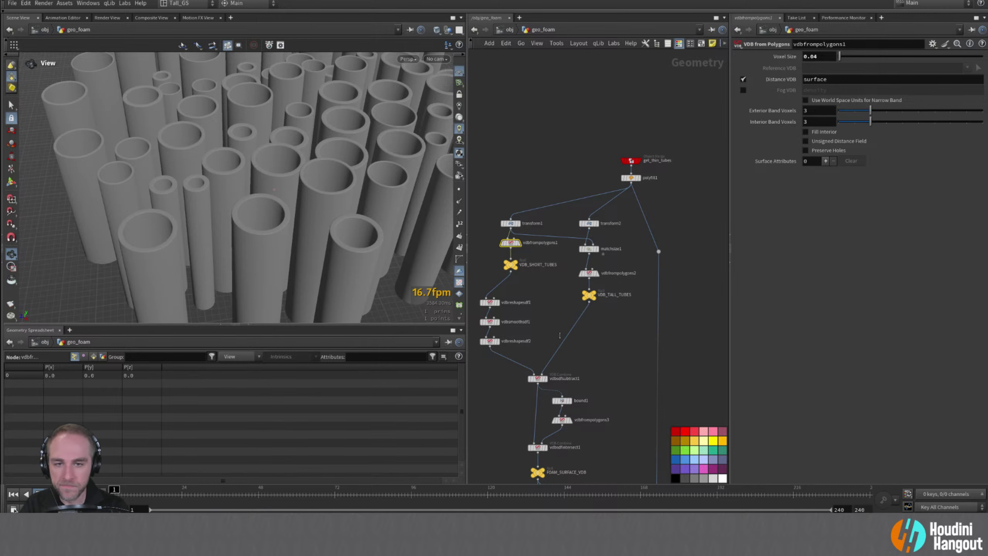
- Inspect the VDB results of vdbfrompolygons1, vdbfrompolygons2 and vdbreshapesdf2, including their node information
{"action": "double_click", "coordinate": [505, 248]}
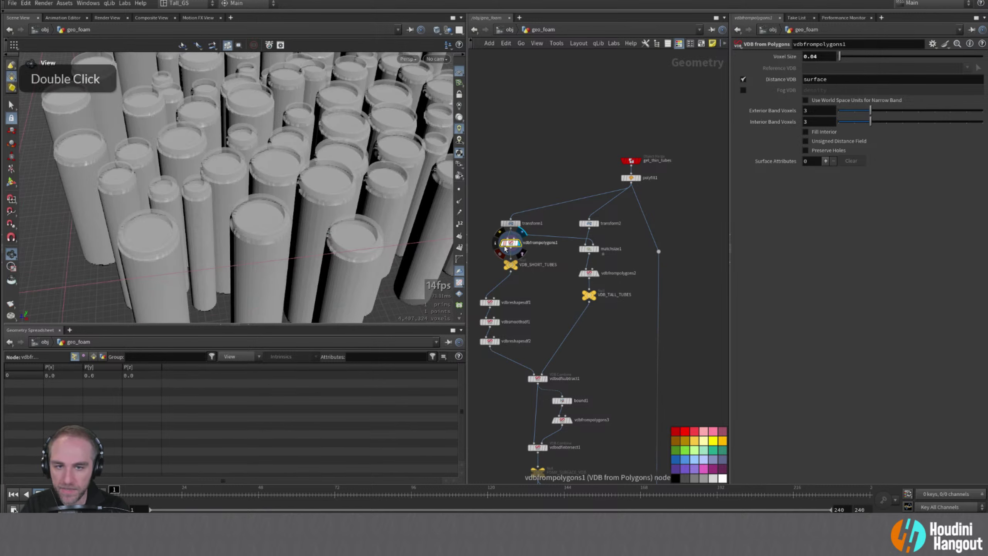
{"action": "middle_click", "coordinate": [511, 243]}
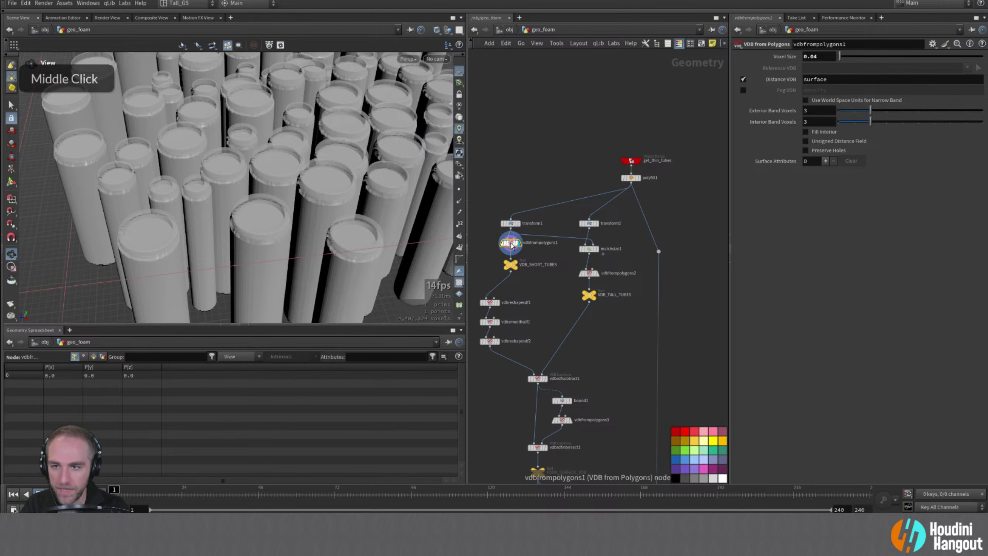
{"action": "double_click", "coordinate": [590, 274]}
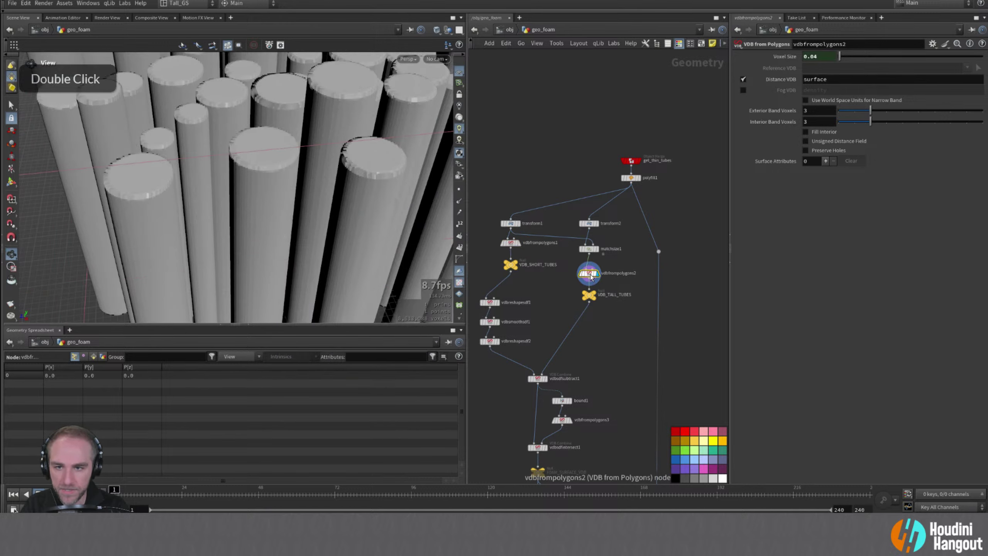
{"action": "left_click", "coordinate": [498, 302]}
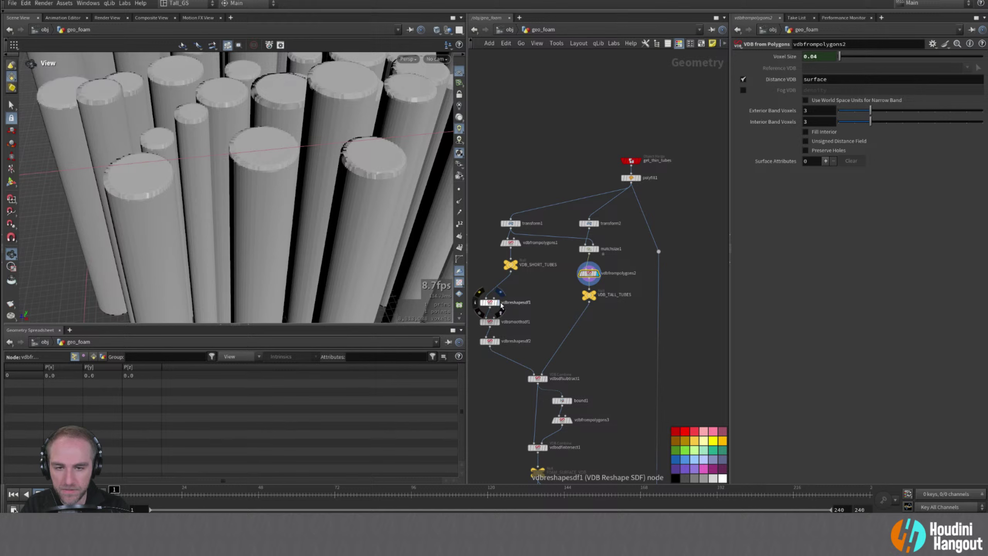
{"action": "double_click", "coordinate": [490, 341]}
{"action": "middle_click", "coordinate": [490, 342]}
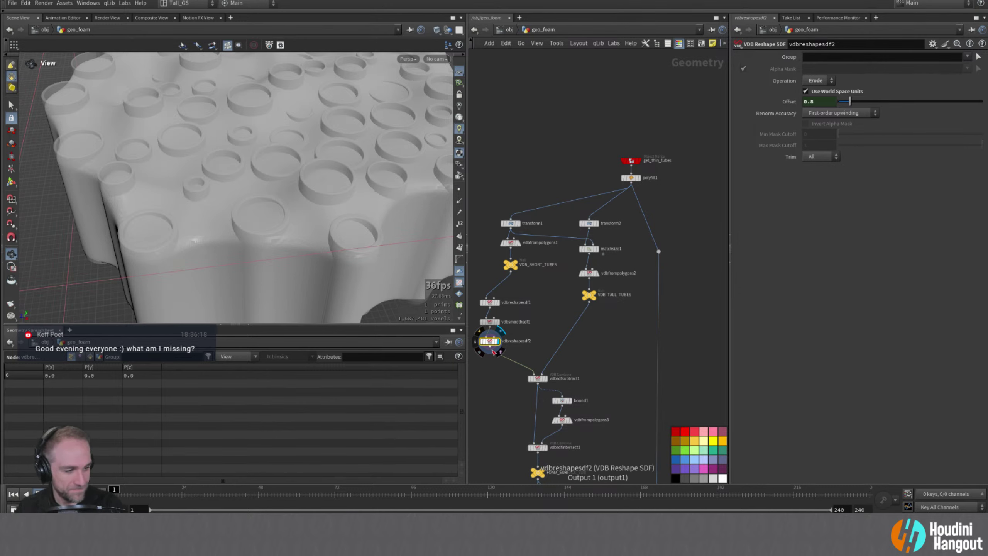
- Display vdbfromparticles2 at the end of the network and examine its voxelized bubbles from a low side angle
{"action": "middle_click_drag", "start_coordinate": [517, 426], "coordinate": [523, 171], "text": "alt"}
{"action": "left_click", "coordinate": [566, 325]}
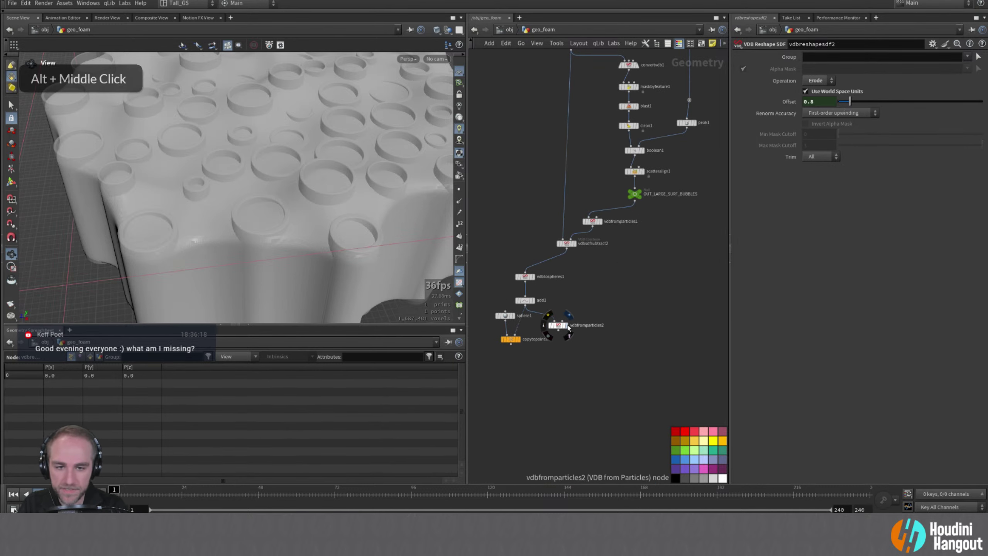
{"action": "left_click", "coordinate": [557, 325]}
{"action": "left_click_drag", "start_coordinate": [273, 234], "coordinate": [279, 204], "text": "alt"}
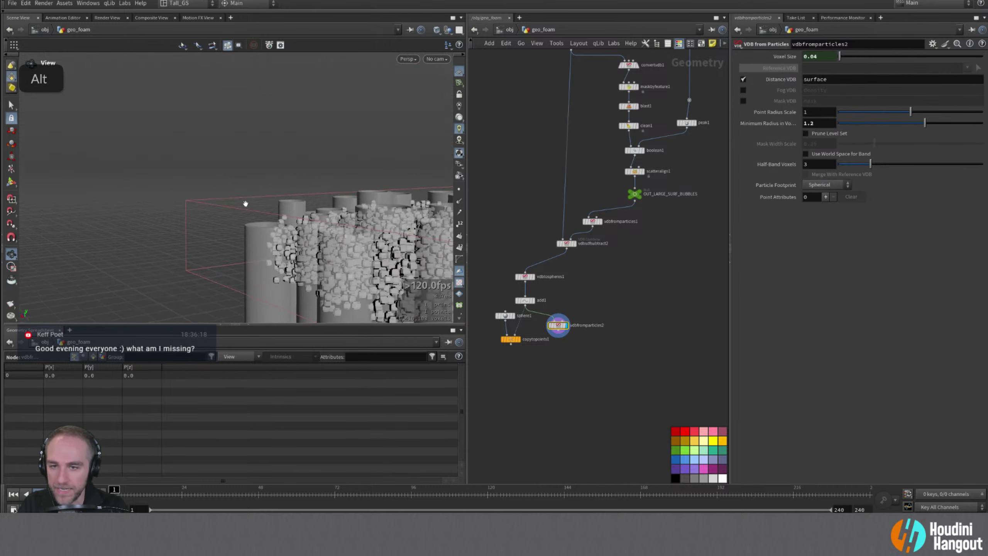
{"action": "middle_click_drag", "start_coordinate": [280, 203], "coordinate": [268, 195], "text": "alt"}
{"action": "left_click_drag", "start_coordinate": [268, 195], "coordinate": [280, 198], "text": "alt"}
{"action": "scroll", "coordinate": [280, 198], "scroll_direction": "up", "scroll_amount": 3}
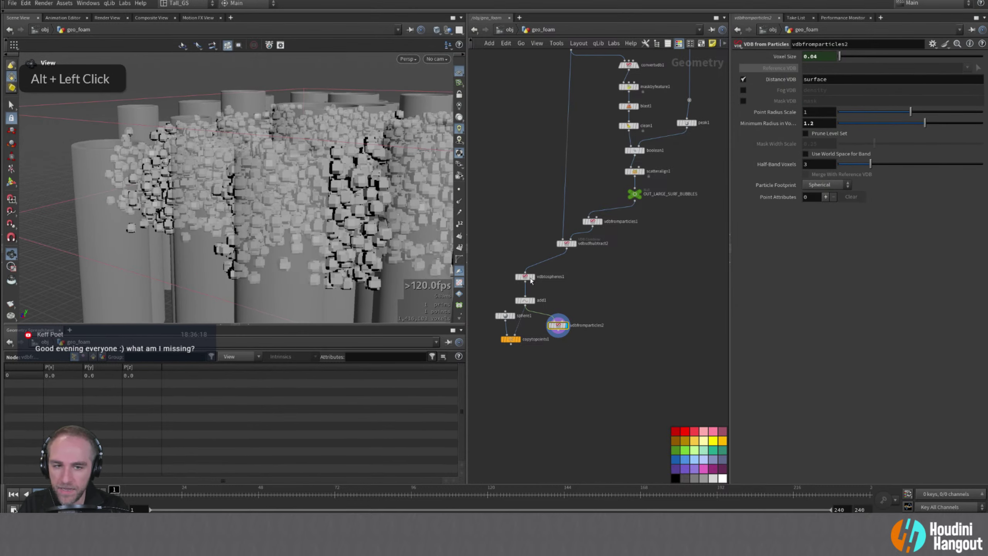
- Space out vdbtospheres1, add1 and vdbfromparticles2, and disconnect the sphere1 and copytopoints1 pair, setting it aside from the main chain
{"action": "left_click_drag", "start_coordinate": [505, 261], "coordinate": [624, 276]}
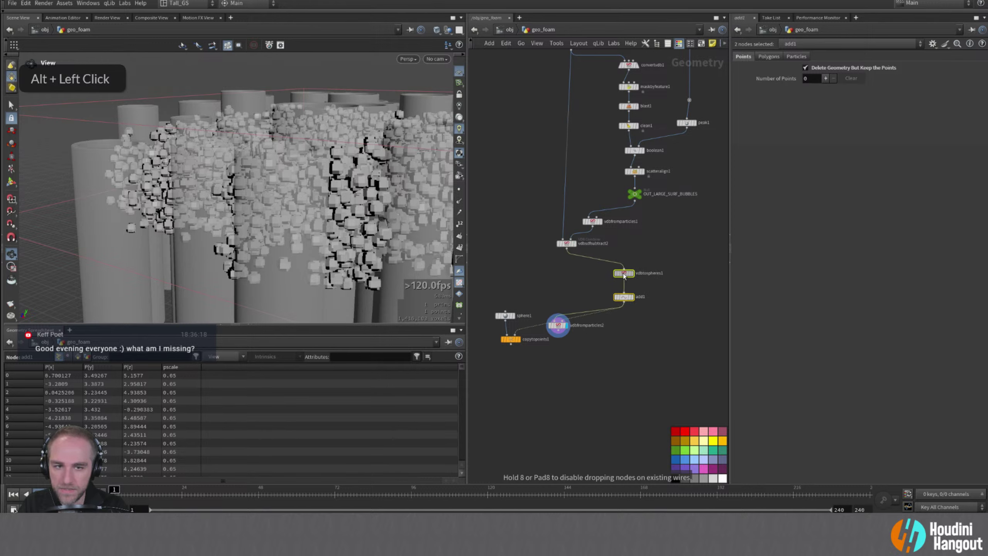
{"action": "middle_click_drag", "start_coordinate": [624, 275], "coordinate": [632, 260]}
{"action": "left_click_drag", "start_coordinate": [568, 312], "coordinate": [596, 355]}
{"action": "left_click_drag", "start_coordinate": [493, 290], "coordinate": [490, 263]}
- Tighten the spacing of vdbtospheres1 and add1 and align them vertically beneath OUT_LARGE_SURF_BUBBLES
{"action": "left_click_drag", "start_coordinate": [631, 281], "coordinate": [631, 276]}
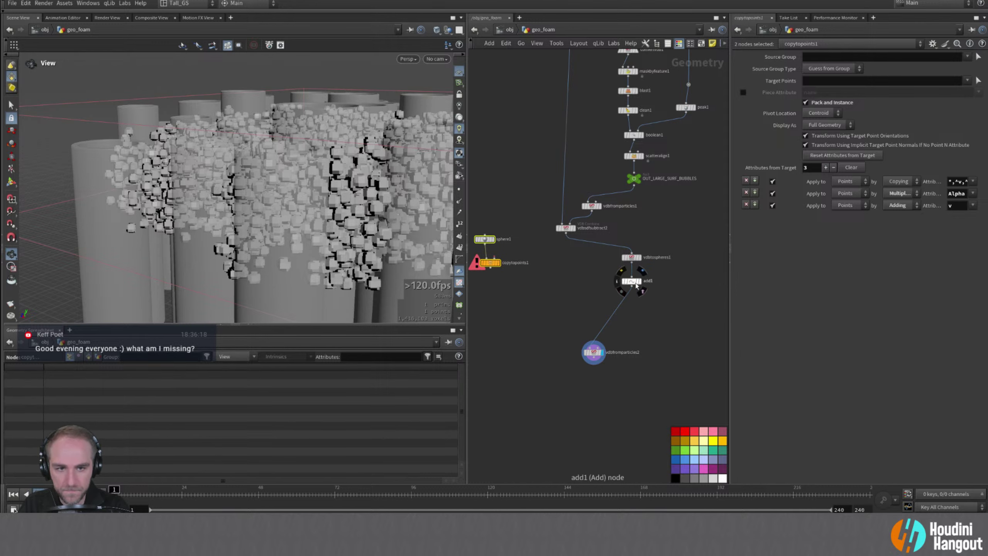
{"action": "double_click", "coordinate": [632, 276]}
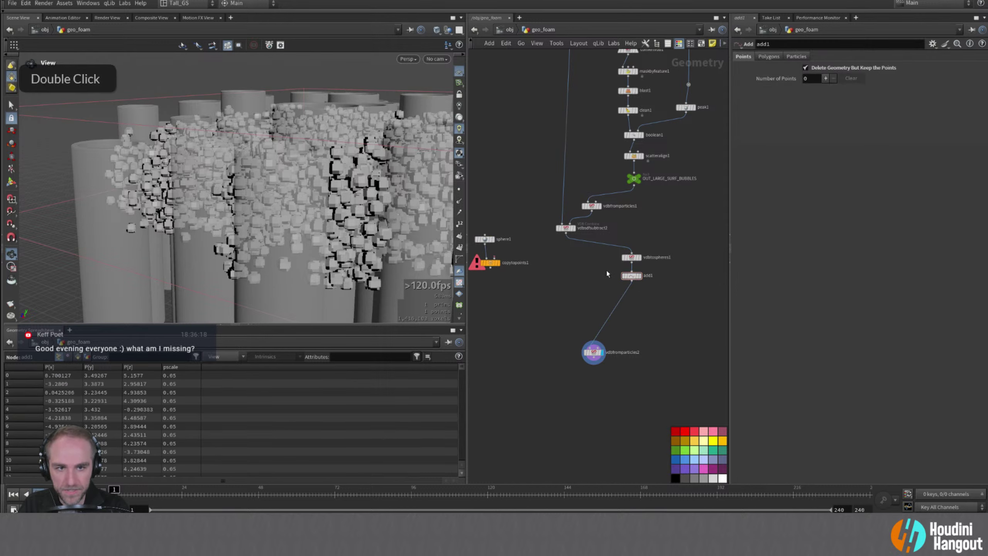
{"action": "left_click", "coordinate": [631, 257], "text": "shift"}
{"action": "left_click_drag", "start_coordinate": [631, 279], "coordinate": [634, 280]}
- Insert a Null node between add1 and vdbfromparticles2 and align it directly below add1
{"action": "left_click", "coordinate": [646, 306]}
{"action": "key", "text": "Tab"}
{"action": "type", "text": "nu"}
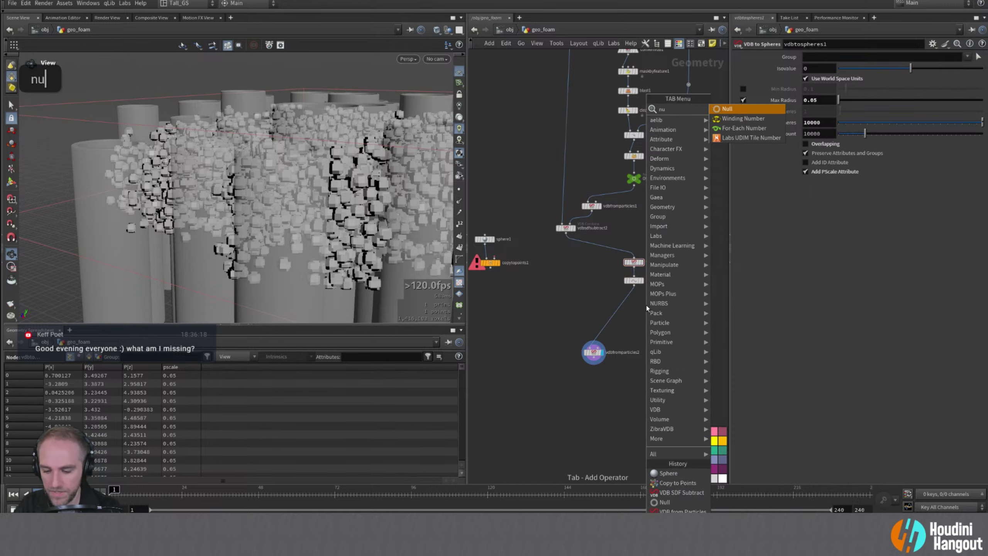
{"action": "key", "text": "Return"}
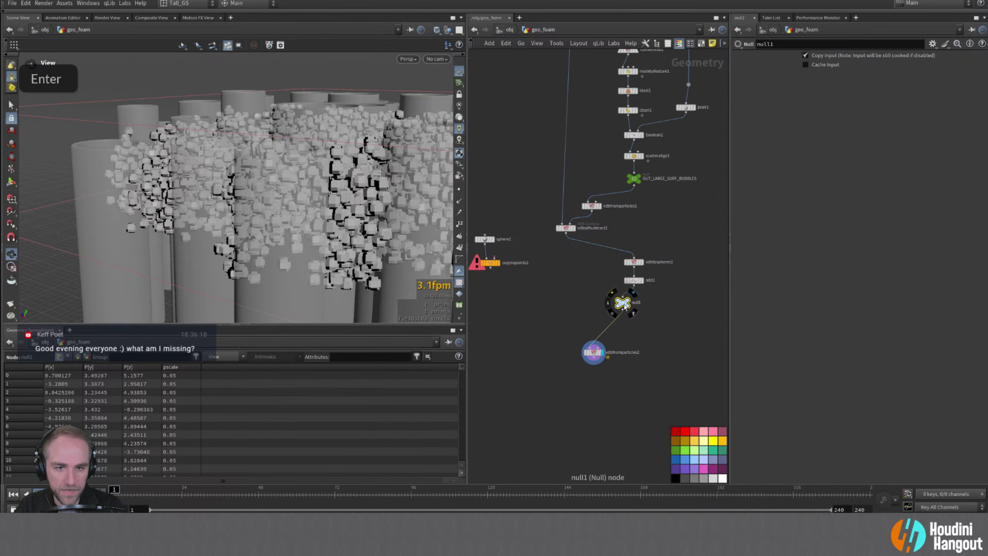
{"action": "left_click", "coordinate": [634, 303]}
- Rename the new null as OUT_MED_INTERNAL_BUBBLES
{"action": "double_click", "coordinate": [648, 301]}
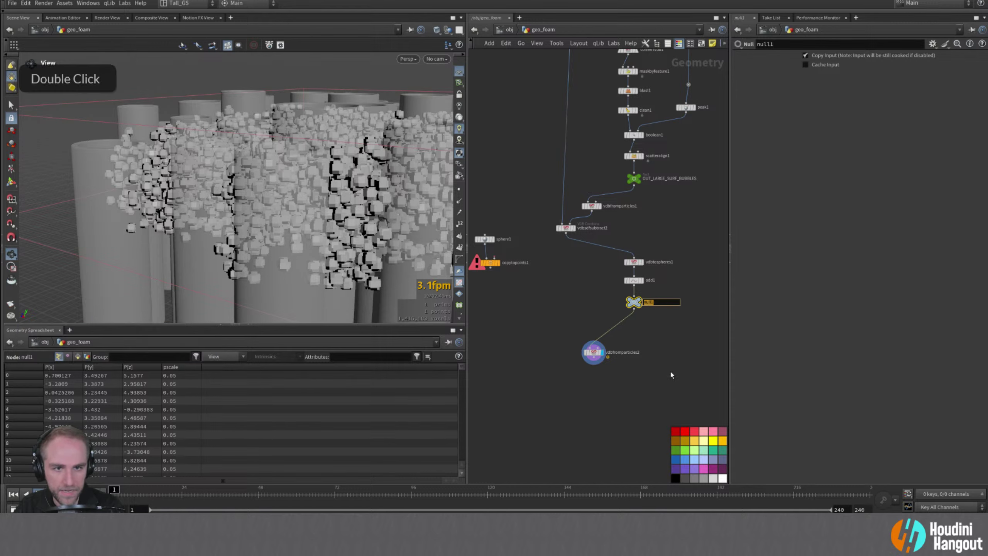
{"action": "type", "text": "OUT_MER"}
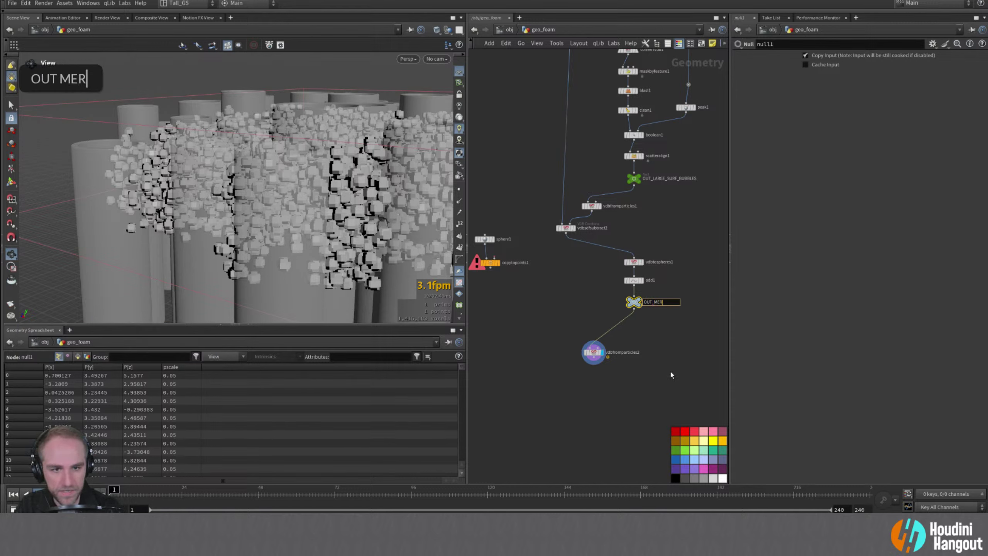
{"action": "key", "text": "BackSpace"}
{"action": "type", "text": "D_"}
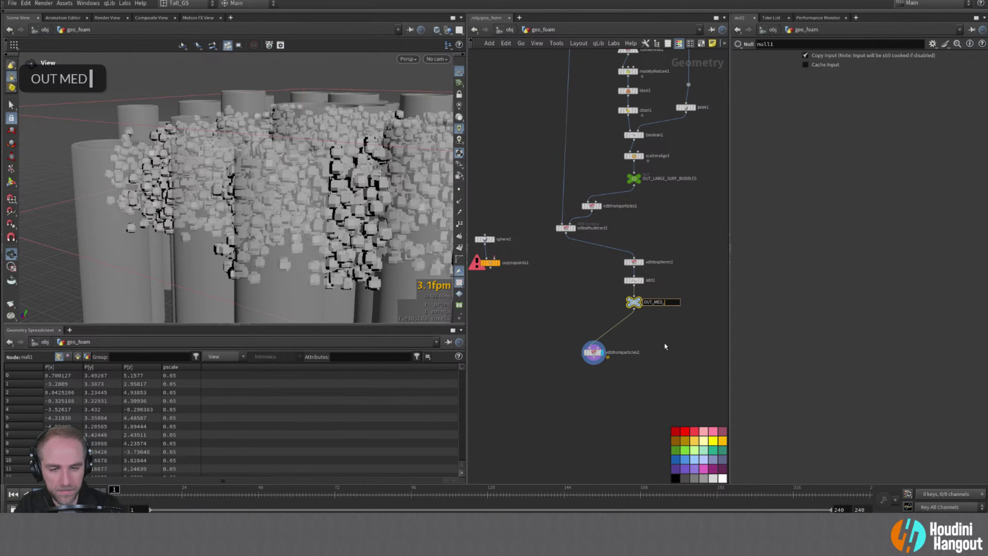
{"action": "right_click_drag", "start_coordinate": [666, 346], "coordinate": [681, 321], "text": "alt"}
{"action": "middle_click_drag", "start_coordinate": [680, 321], "coordinate": [643, 311], "text": "alt"}
{"action": "double_click", "coordinate": [653, 302]}
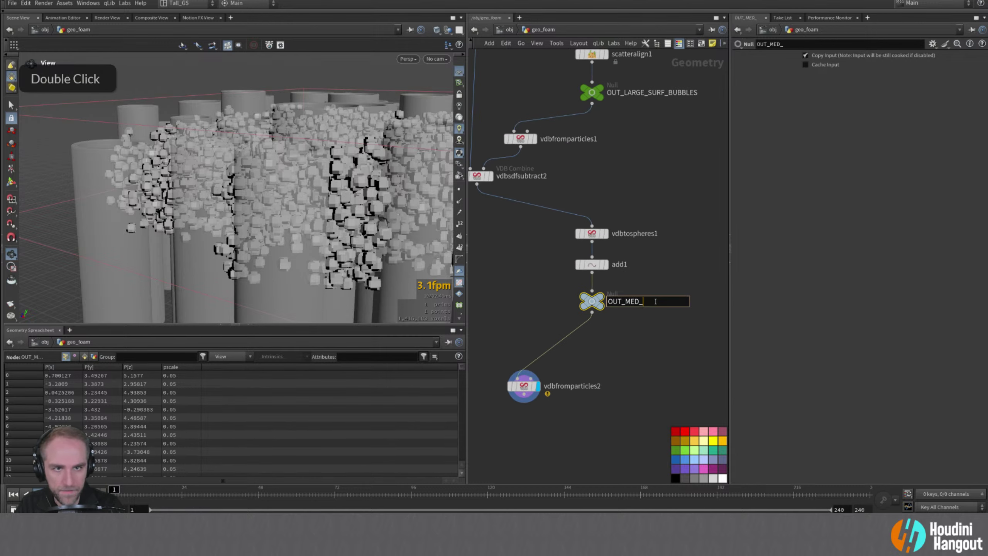
{"action": "type", "text": "INTERNAL_B"}
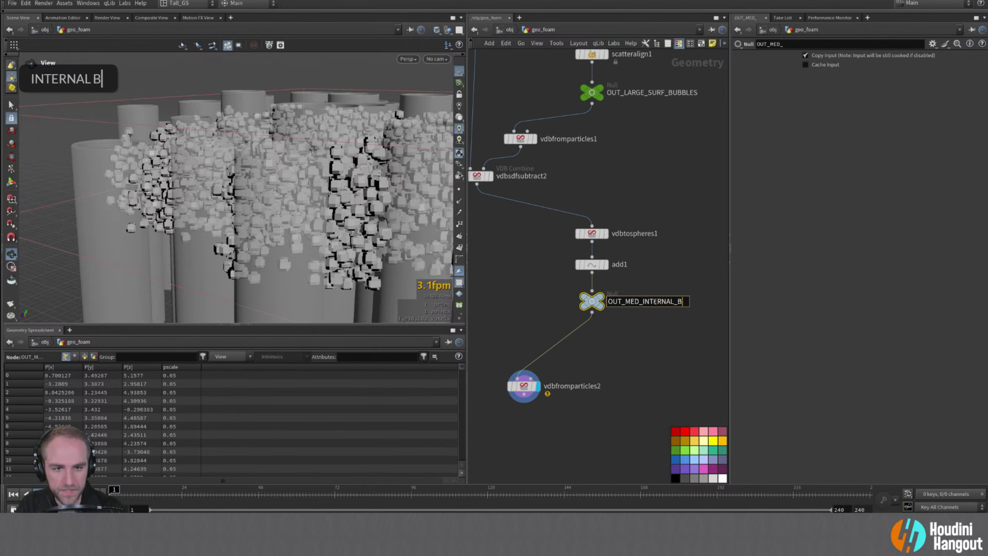
{"action": "type", "text": "UBBLES"}
{"action": "key", "text": "shift+Return"}
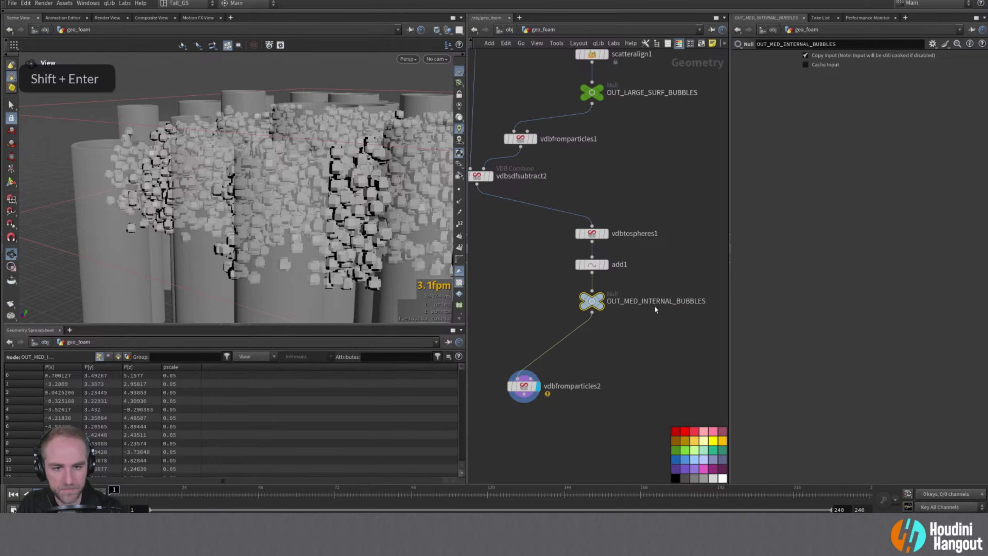
- Display the OUT_MED_INTERNAL_BUBBLES null and colour it green like OUT_LARGE_SURF_BUBBLES
{"action": "left_click", "coordinate": [634, 348]}
{"action": "left_click", "coordinate": [601, 296]}
{"action": "left_click", "coordinate": [593, 302]}
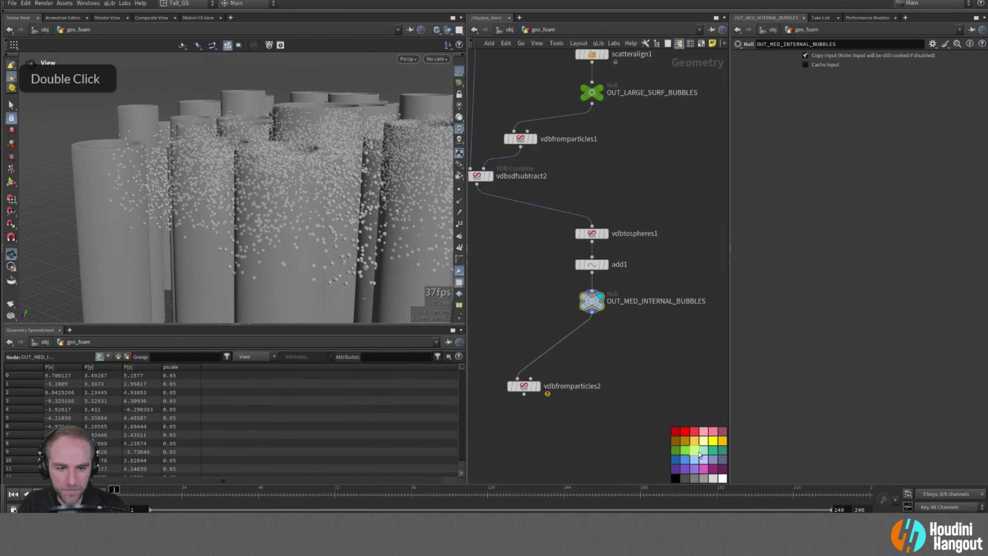
- Display vdbfromparticles2, move it closer beneath OUT_MED_INTERNAL_BUBBLES, and inspect its node information
{"action": "double_click", "coordinate": [526, 386]}
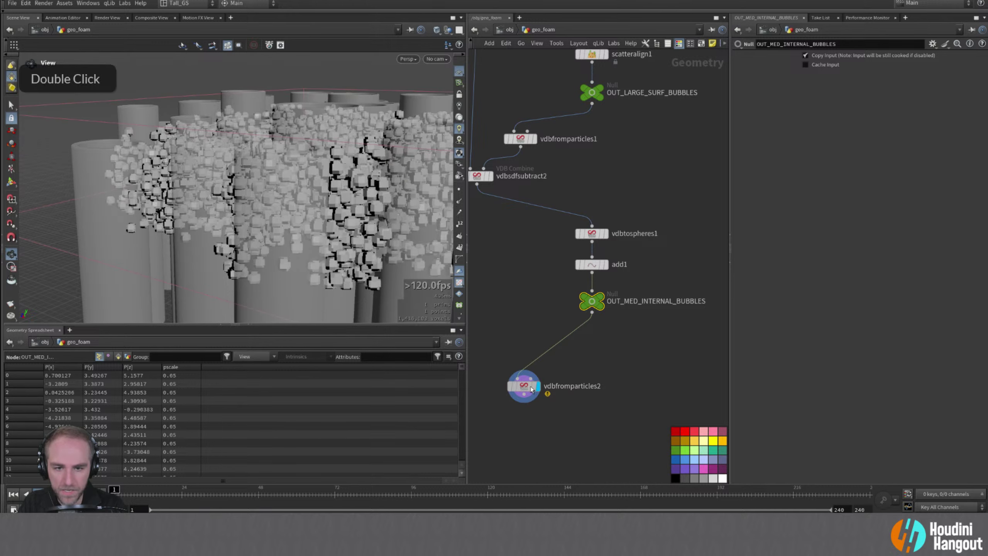
{"action": "middle_click", "coordinate": [529, 387]}
{"action": "left_click_drag", "start_coordinate": [529, 387], "coordinate": [535, 368]}
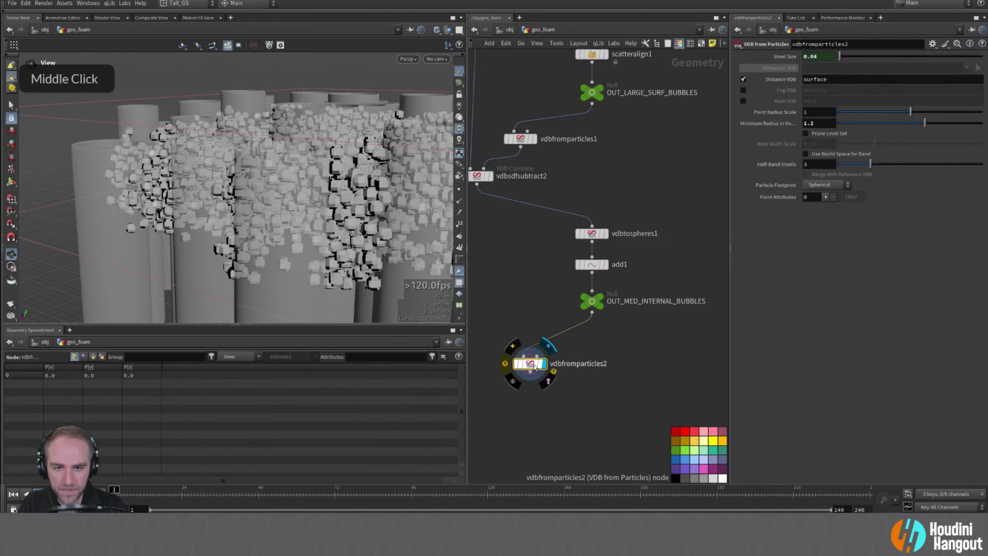
{"action": "middle_click", "coordinate": [535, 368]}
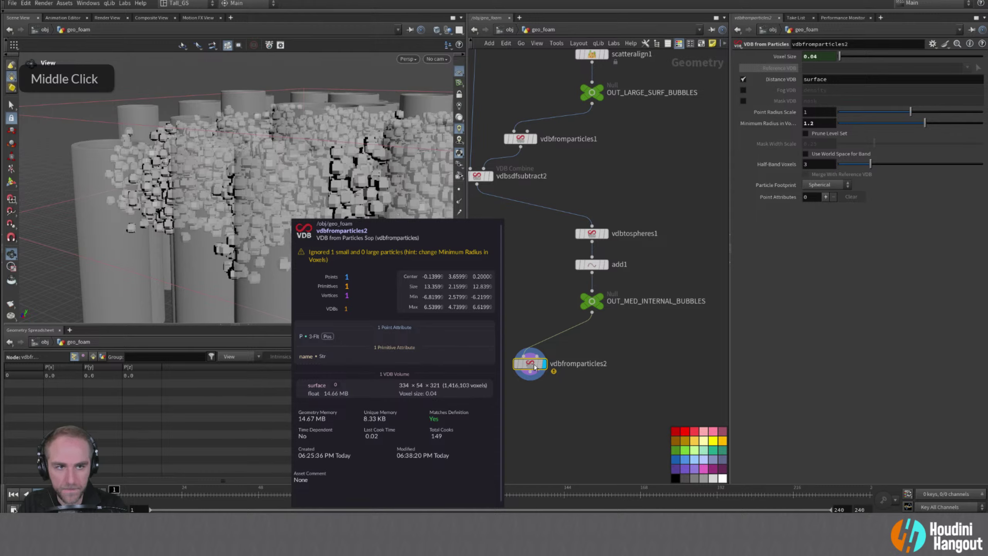
- Duplicate vdbsdfsubtract2 below vdbfromparticles2, feed vdbsdfsubtract2 and vdbfromparticles2 into the copy, and display it
{"action": "left_click_drag", "start_coordinate": [319, 218], "coordinate": [303, 244], "text": "alt"}
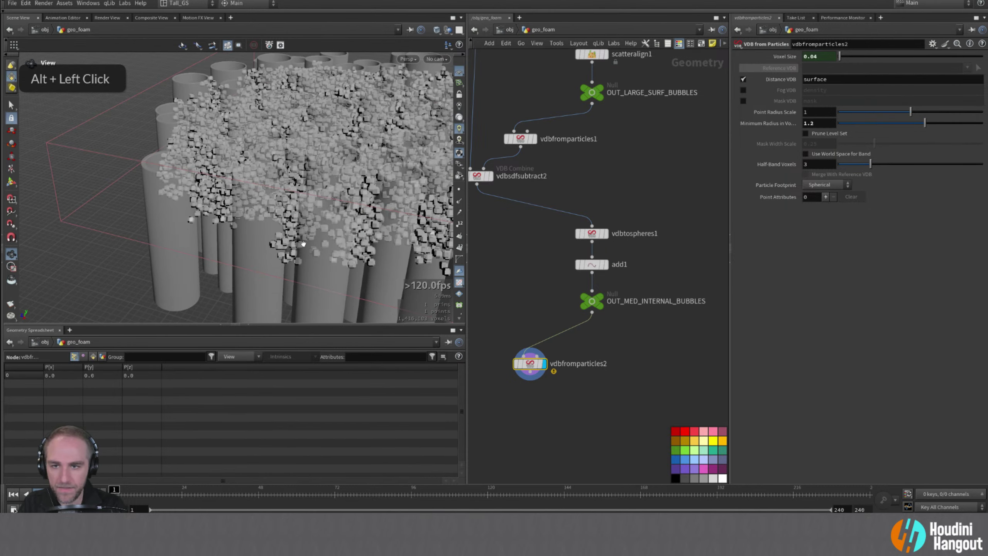
{"action": "middle_click_drag", "start_coordinate": [493, 245], "coordinate": [552, 243], "text": "alt"}
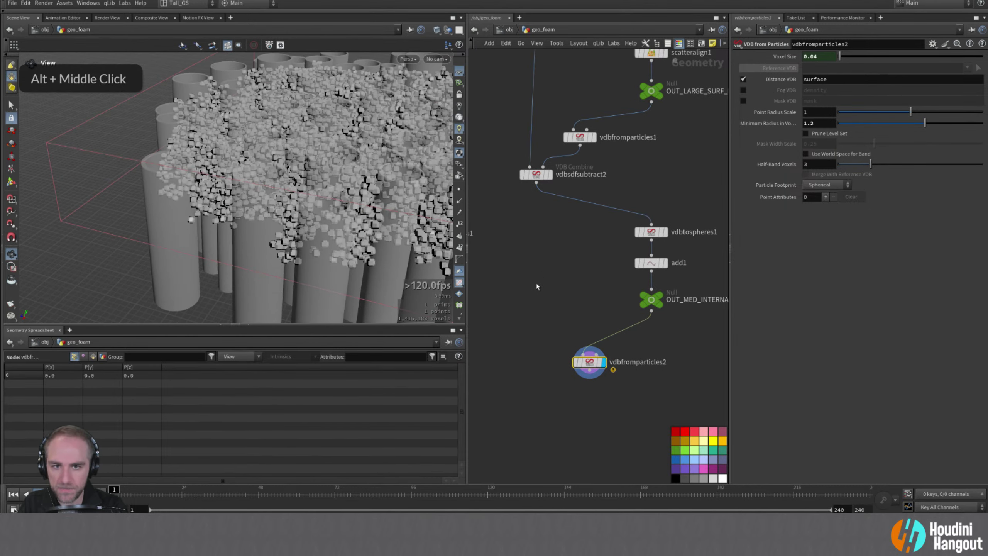
{"action": "mouse_move", "coordinate": [537, 174]}
{"action": "left_mouse_down", "text": "alt"}
{"action": "mouse_move", "coordinate": [538, 436]}
{"action": "mouse_move", "coordinate": [537, 184]}
{"action": "left_mouse_up", "text": "alt"}
{"action": "left_click_drag", "start_coordinate": [589, 377], "coordinate": [538, 411]}
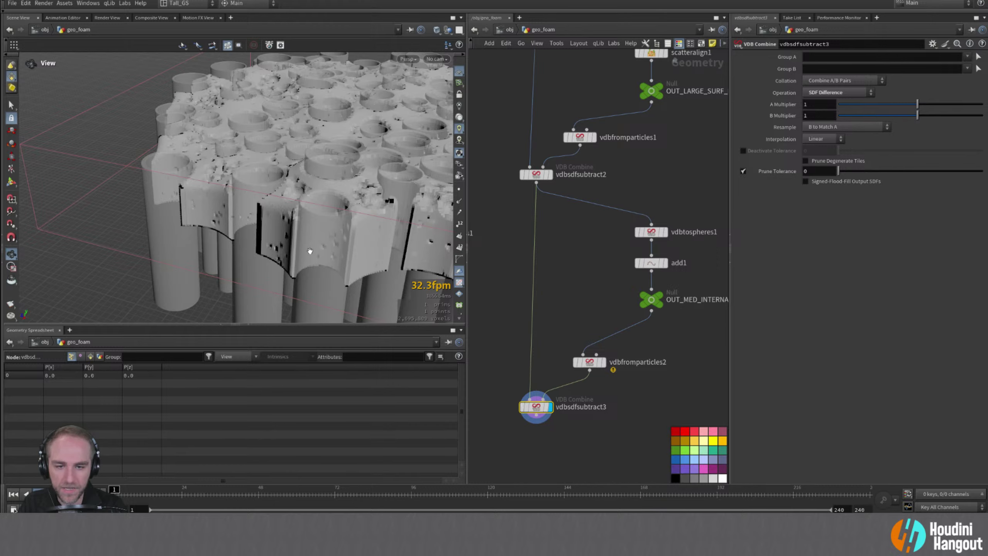
- Examine the foam carved by vdbsdfsubtract3 around the tubes from above and from the side
{"action": "left_click_drag", "start_coordinate": [311, 251], "coordinate": [310, 232], "text": "alt"}
{"action": "right_click_drag", "start_coordinate": [310, 231], "coordinate": [297, 195], "text": "alt"}
{"action": "middle_click_drag", "start_coordinate": [298, 195], "coordinate": [307, 173], "text": "alt"}
{"action": "left_click_drag", "start_coordinate": [307, 173], "coordinate": [242, 304], "text": "alt"}
{"action": "right_click_drag", "start_coordinate": [276, 220], "coordinate": [273, 202], "text": "alt"}
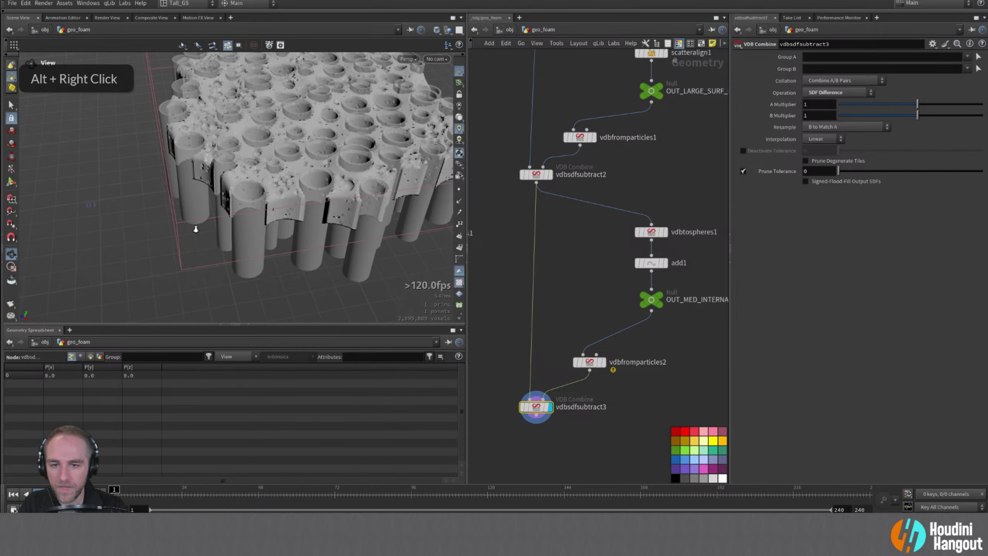
{"action": "middle_click_drag", "start_coordinate": [272, 202], "coordinate": [280, 195], "text": "alt"}
{"action": "left_click_drag", "start_coordinate": [281, 194], "coordinate": [389, 303], "text": "alt"}
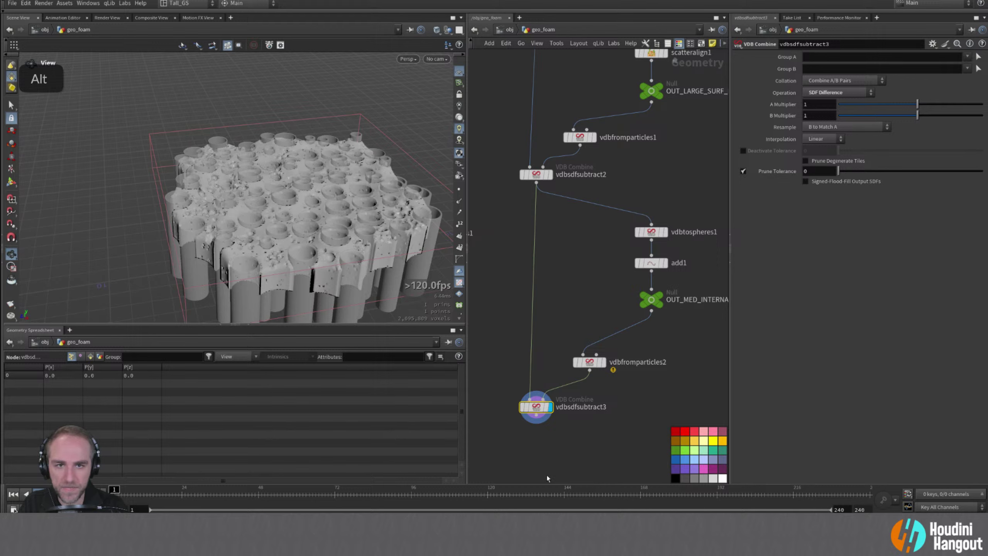
- Duplicate vdbtospheres1 below vdbsdfsubtract3, wire vdbsdfsubtract3 into the copy and display it
{"action": "key", "text": "Tab"}
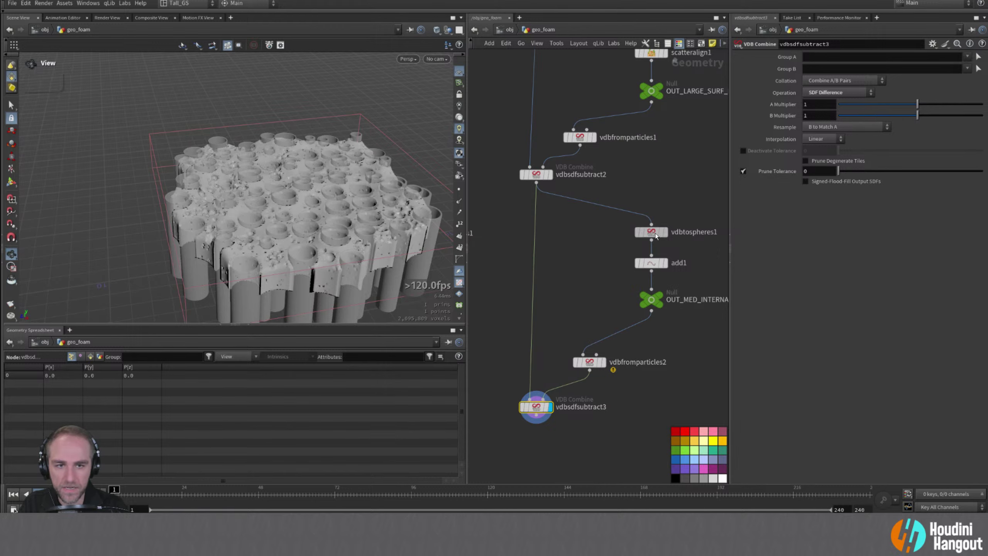
{"action": "key", "text": "Return"}
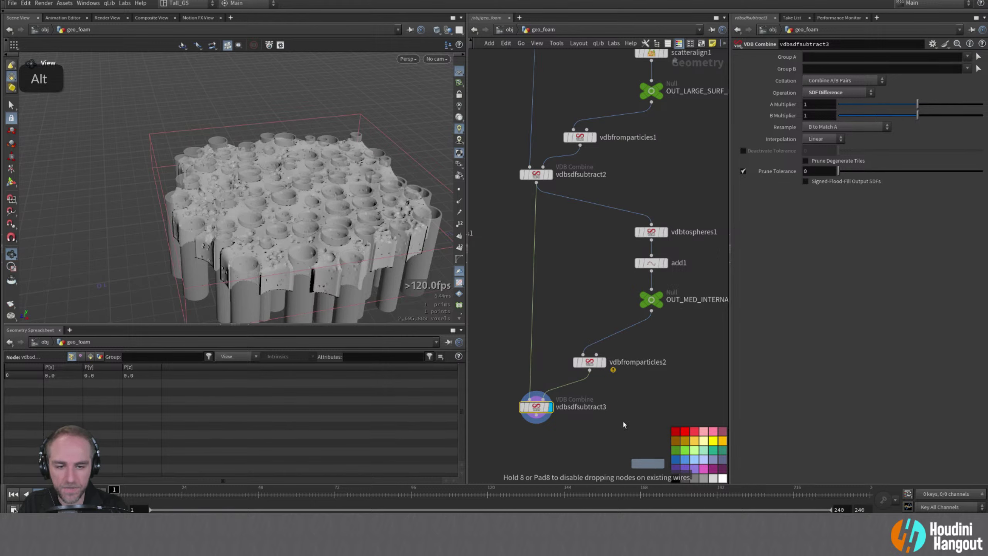
{"action": "left_click", "coordinate": [646, 460]}
{"action": "middle_click_drag", "start_coordinate": [646, 460], "coordinate": [642, 410]}
{"action": "left_click_drag", "start_coordinate": [642, 410], "coordinate": [536, 373]}
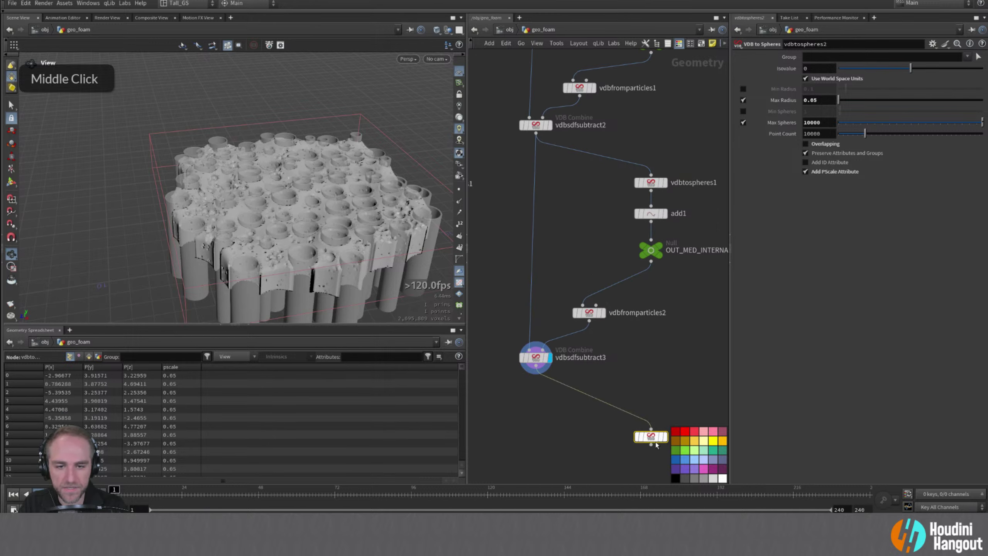
{"action": "key", "text": "r"}
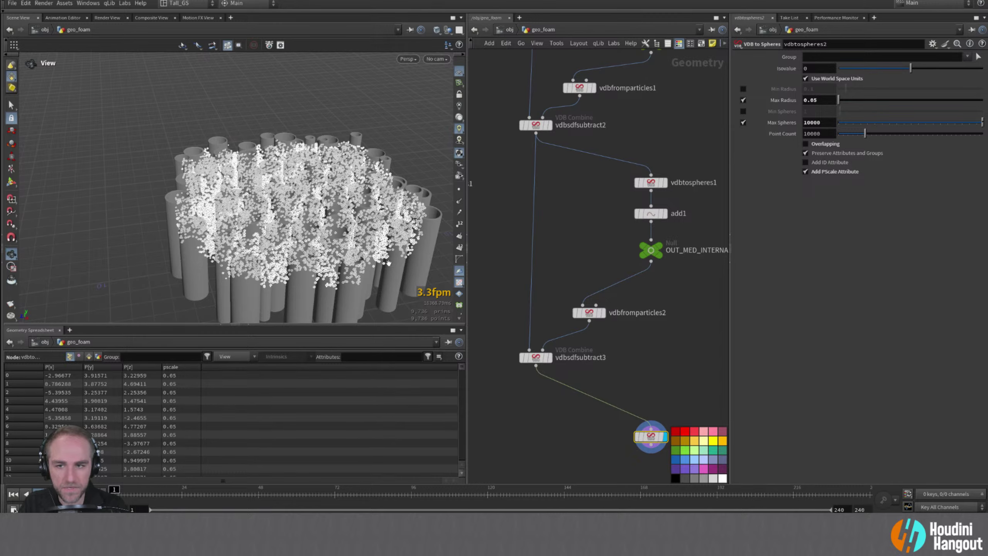
- Set the Max Radius of vdbtospheres2 to 0.02
{"action": "left_click_drag", "start_coordinate": [388, 263], "coordinate": [344, 219], "text": "alt"}
{"action": "right_click_drag", "start_coordinate": [344, 219], "coordinate": [350, 224], "text": "alt"}
{"action": "middle_click_drag", "start_coordinate": [350, 224], "coordinate": [347, 228], "text": "alt"}
{"action": "left_click_drag", "start_coordinate": [346, 228], "coordinate": [348, 225], "text": "alt"}
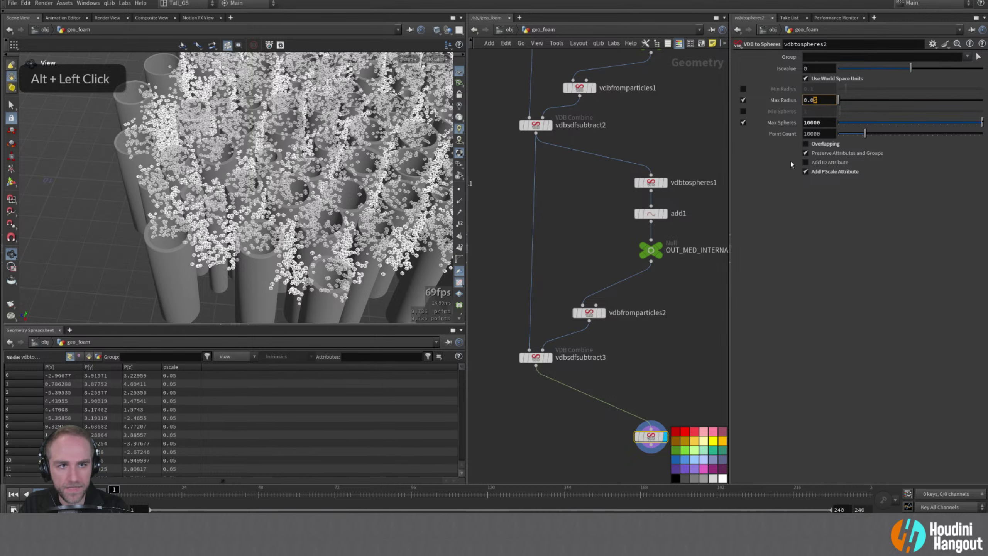
{"action": "type", "text": "2"}
{"action": "key", "text": "Return"}
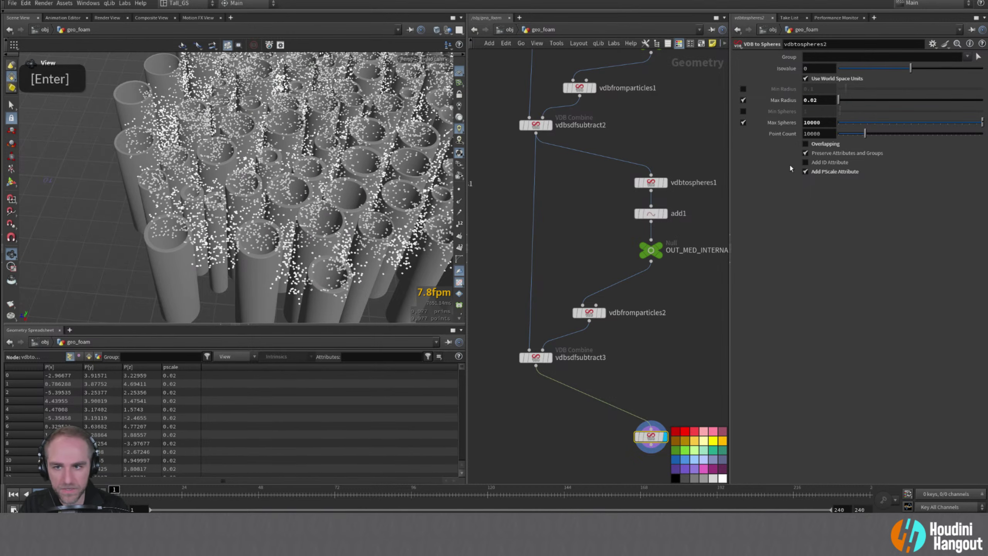
- Set the Point Count of vdbtospheres2 to 25000 and inspect the sphere distribution between the tubes
{"action": "right_click_drag", "start_coordinate": [351, 265], "coordinate": [353, 253], "text": "alt"}
{"action": "left_click_drag", "start_coordinate": [352, 253], "coordinate": [357, 228], "text": "alt"}
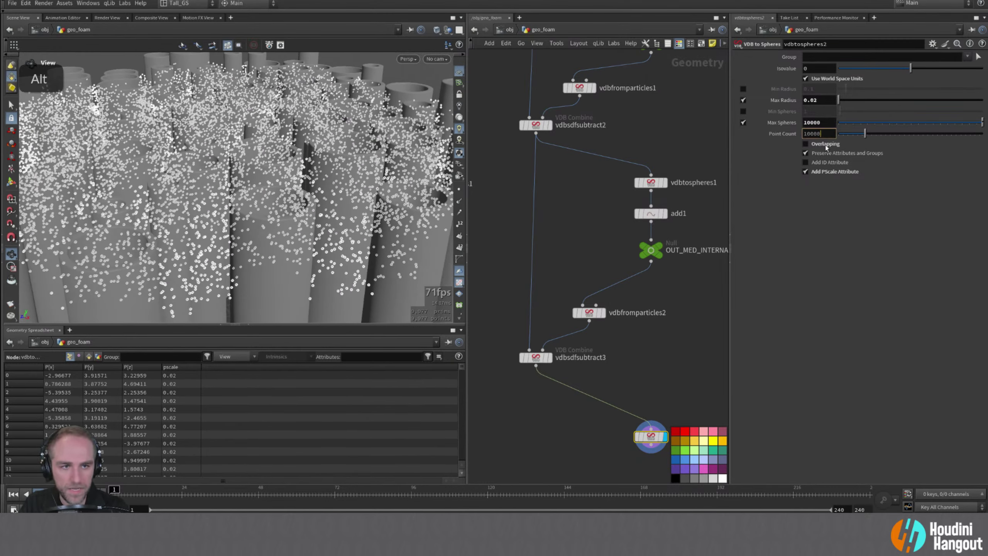
{"action": "double_click", "coordinate": [817, 133]}
{"action": "type", "text": "25000"}
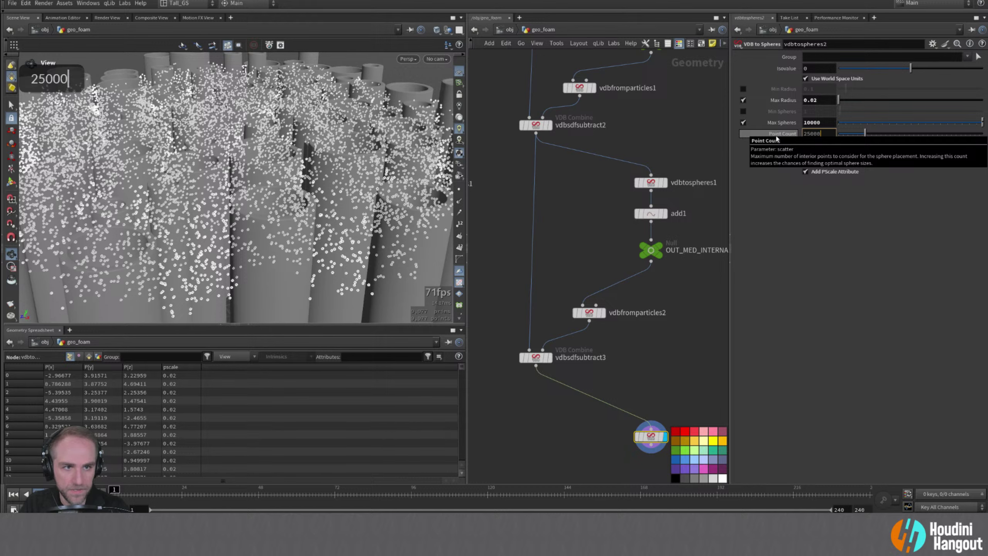
{"action": "key", "text": "Return"}
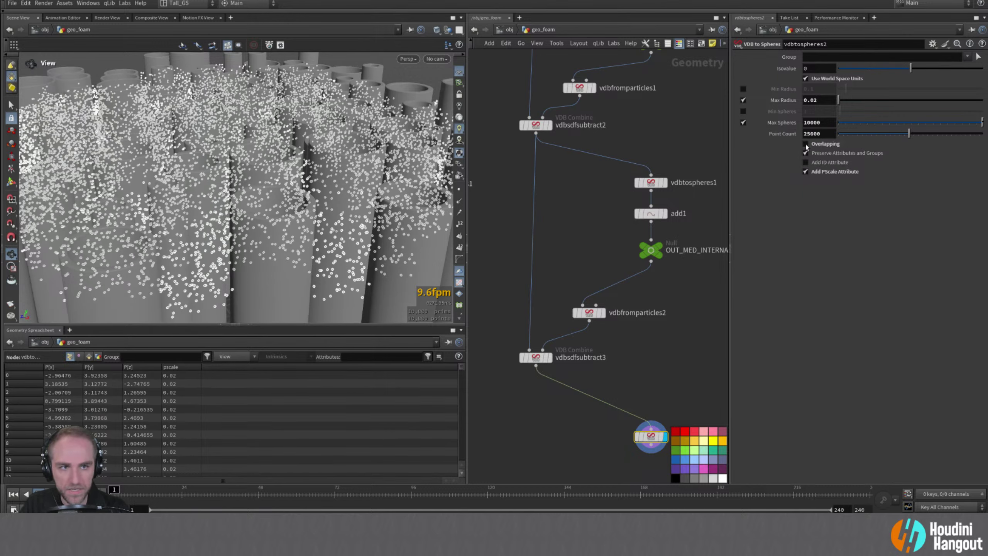
{"action": "left_click_drag", "start_coordinate": [249, 187], "coordinate": [280, 233], "text": "alt"}
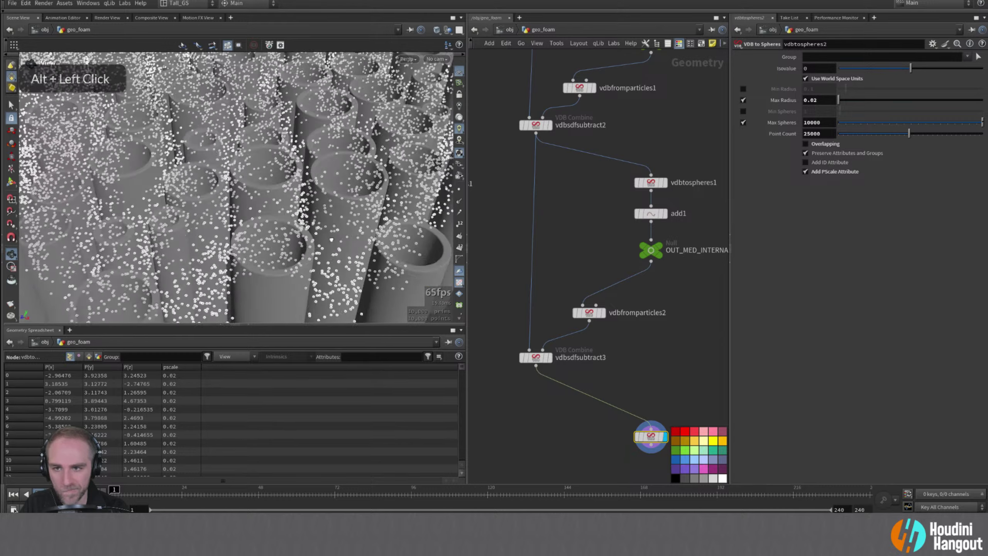
{"action": "right_click_drag", "start_coordinate": [281, 234], "coordinate": [285, 239], "text": "alt"}
{"action": "left_click_drag", "start_coordinate": [285, 239], "coordinate": [290, 296], "text": "alt"}
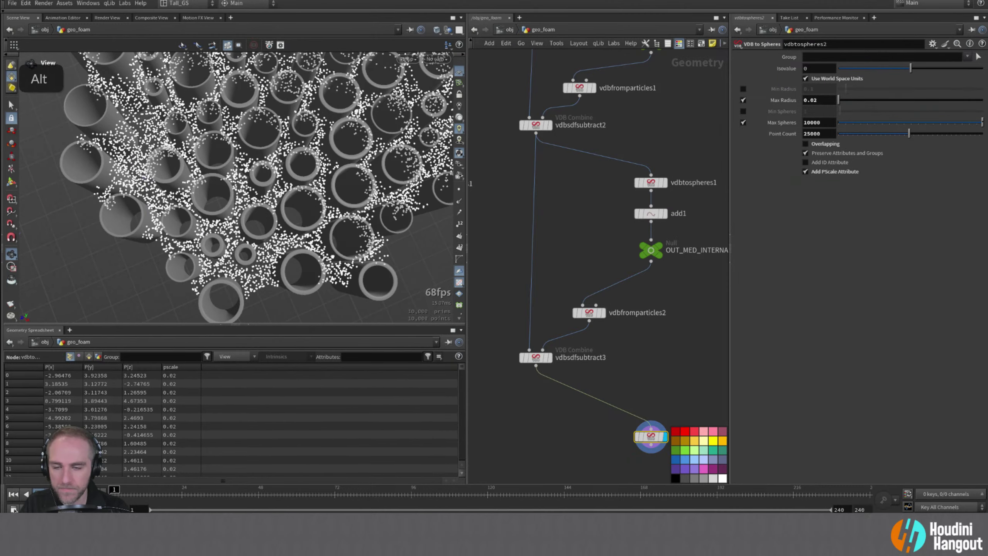
- Wire OUT_LARGE_SURF_BUBBLES and OUT_MED_INTERNAL_BUBBLES together into a new Merge node beside the network
{"action": "middle_click_drag", "start_coordinate": [683, 335], "coordinate": [573, 380], "text": "alt"}
{"action": "right_click_drag", "start_coordinate": [573, 380], "coordinate": [576, 240], "text": "alt"}
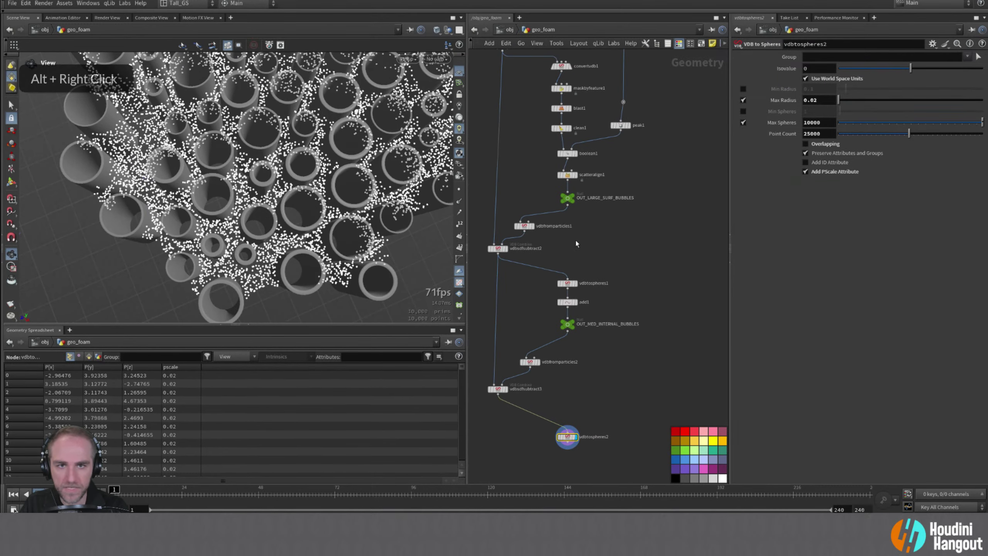
{"action": "left_click", "coordinate": [570, 207]}
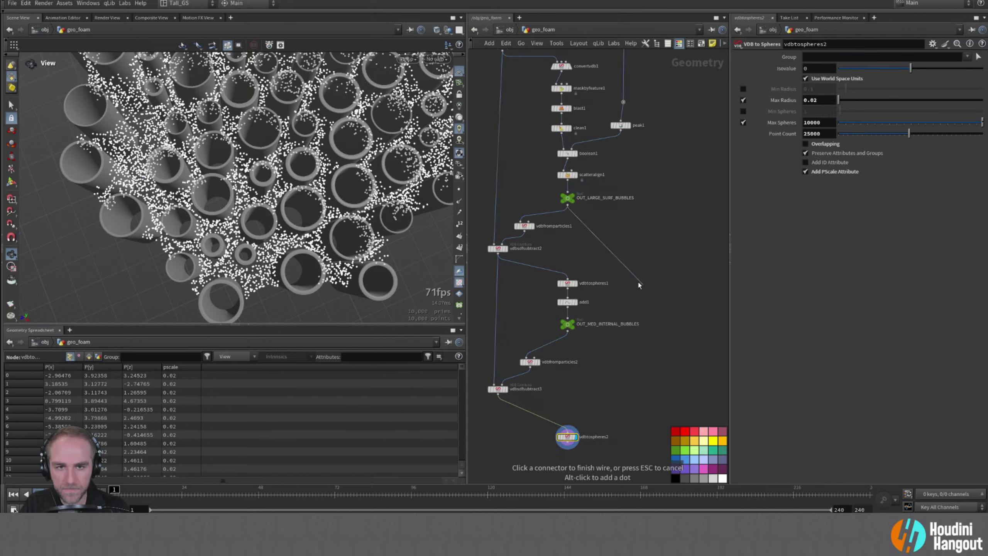
{"action": "left_click", "coordinate": [568, 331], "text": "shift"}
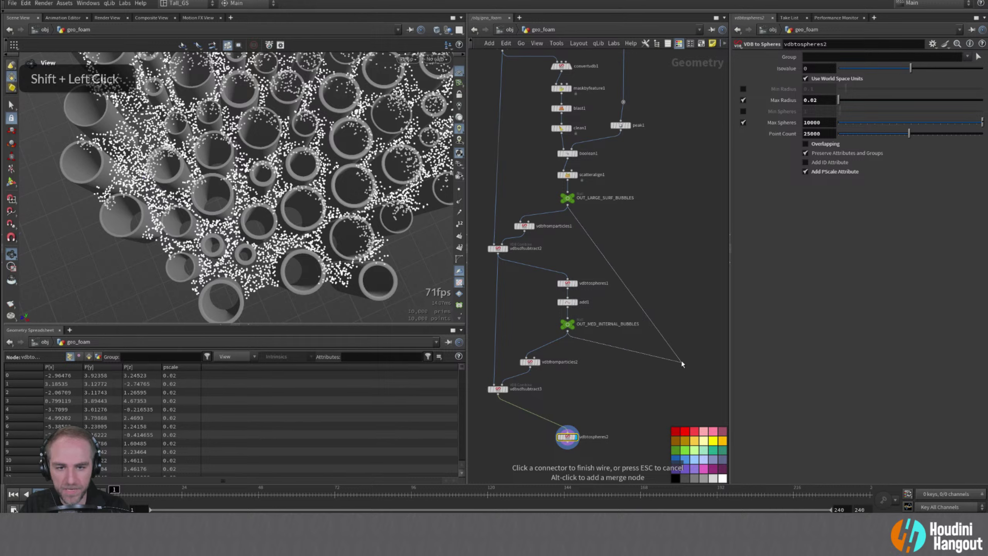
{"action": "left_click", "coordinate": [687, 370], "text": "alt"}
{"action": "middle_click_drag", "start_coordinate": [659, 426], "coordinate": [624, 339]}
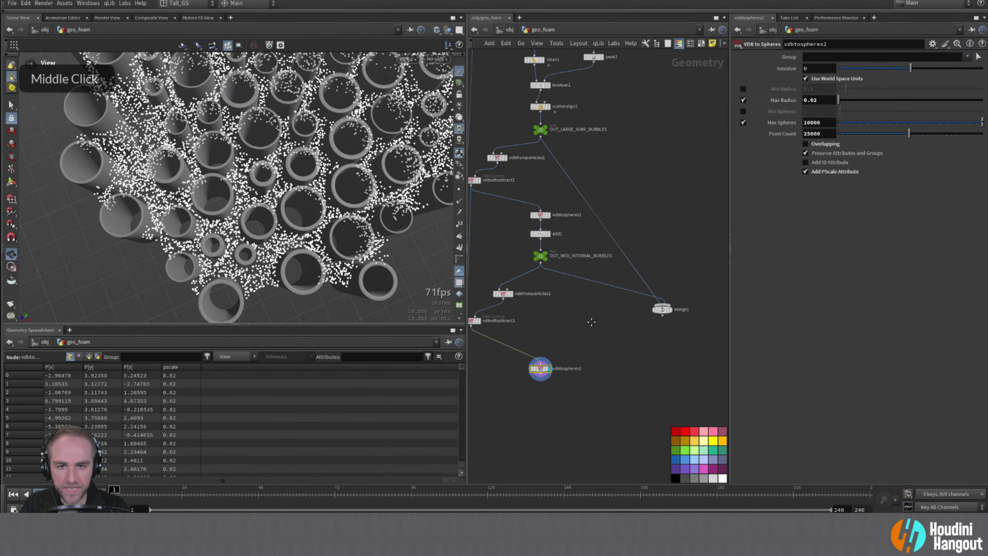
- Duplicate add1 beneath vdbtospheres2, display the copy and connect its output to merge1
{"action": "left_click_drag", "start_coordinate": [546, 235], "coordinate": [541, 392], "text": "alt"}
{"action": "double_click", "coordinate": [541, 397]}
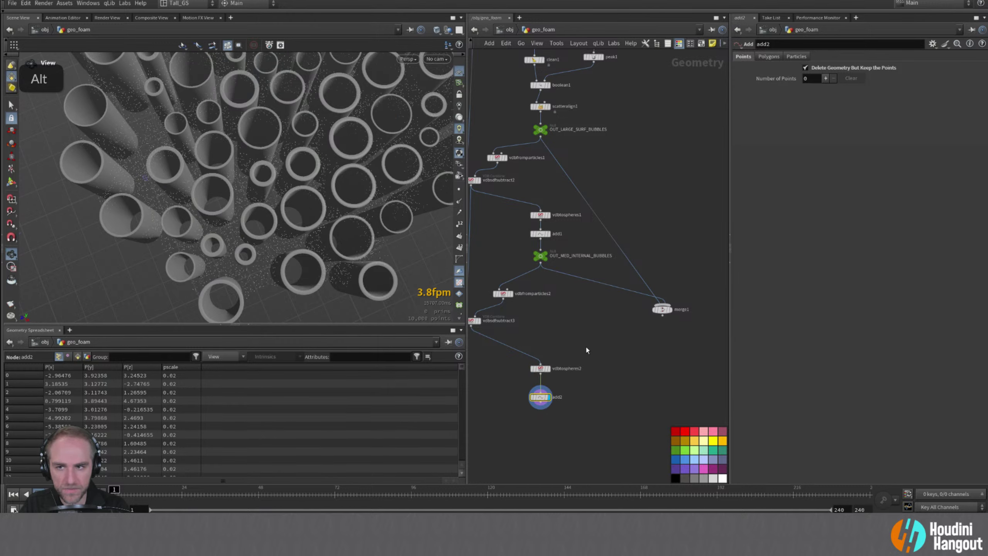
{"action": "middle_click_drag", "start_coordinate": [586, 346], "coordinate": [666, 285], "text": "alt"}
{"action": "right_click_drag", "start_coordinate": [542, 325], "coordinate": [591, 333], "text": "alt"}
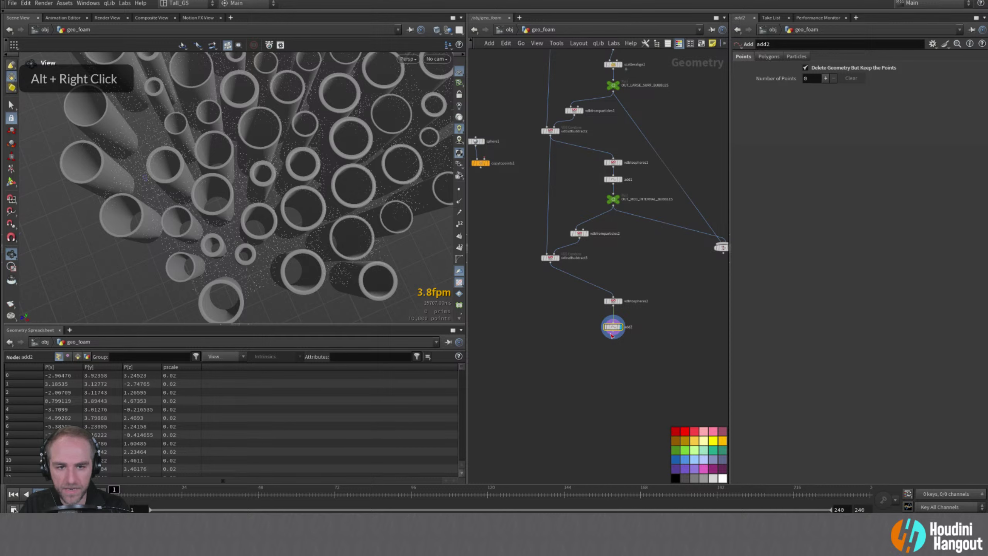
{"action": "left_click", "coordinate": [612, 337]}
{"action": "middle_click_drag", "start_coordinate": [697, 304], "coordinate": [644, 310]}
{"action": "left_click", "coordinate": [669, 251]}
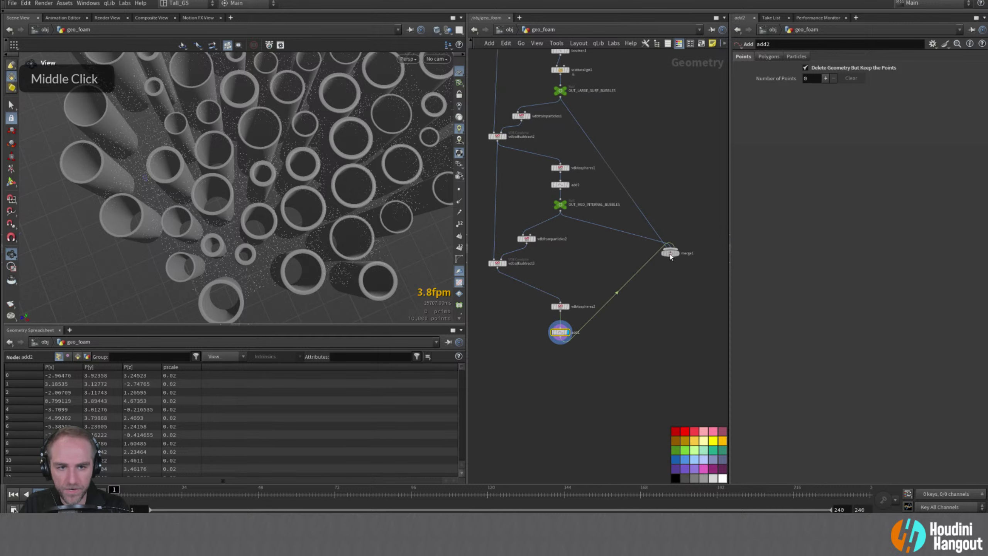
- Move merge1 below add2 and reorder its inputs to add2, OUT_MED_INTERNAL_BUBBLES, OUT_LARGE_SURF_BUBBLES
{"action": "left_click_drag", "start_coordinate": [670, 257], "coordinate": [656, 379]}
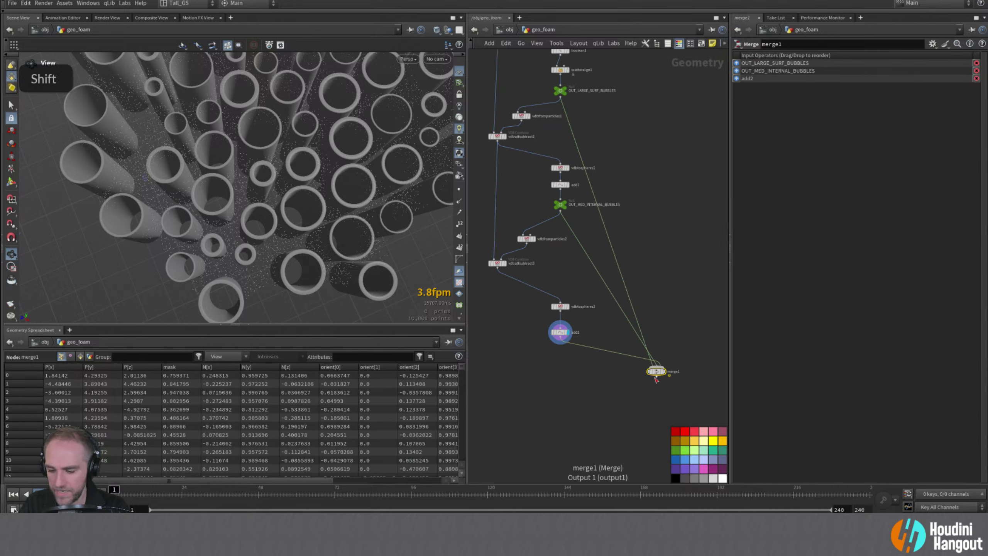
{"action": "key", "text": "shift+r"}
{"action": "key", "text": "shift+r"}
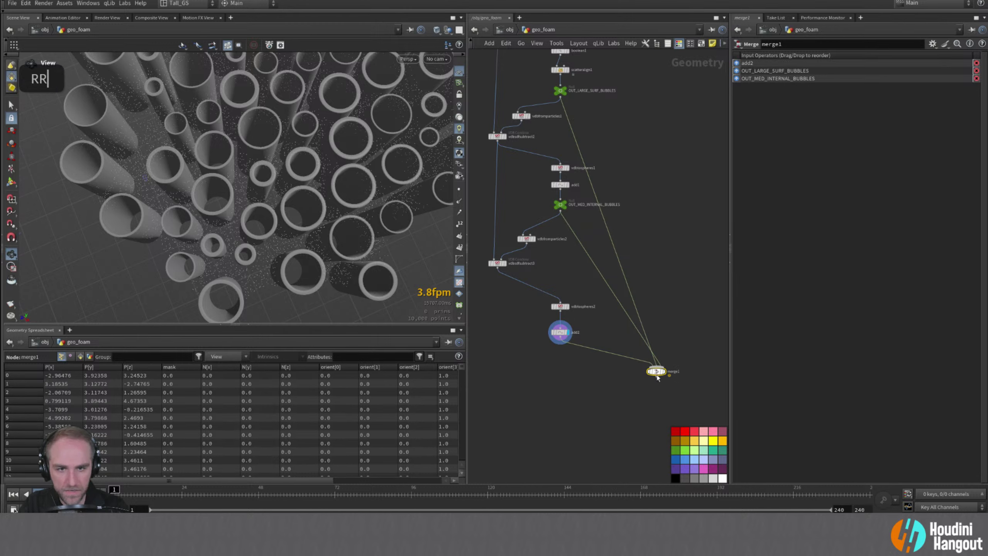
{"action": "left_click_drag", "start_coordinate": [743, 71], "coordinate": [738, 78]}
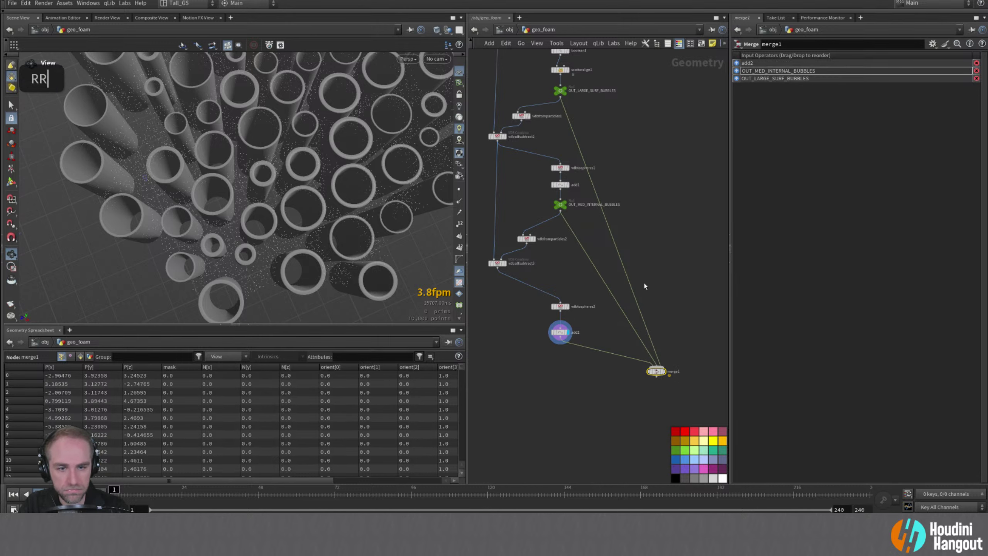
- Move sphere1 and copytopoints1 beneath merge1, with merge1 supplying the target points, and display copytopoints1
{"action": "middle_click_drag", "start_coordinate": [644, 286], "coordinate": [679, 269]}
{"action": "right_click_drag", "start_coordinate": [679, 268], "coordinate": [469, 205]}
{"action": "left_click_drag", "start_coordinate": [511, 245], "coordinate": [661, 408]}
{"action": "double_click", "coordinate": [662, 407]}
{"action": "left_click", "coordinate": [669, 415]}
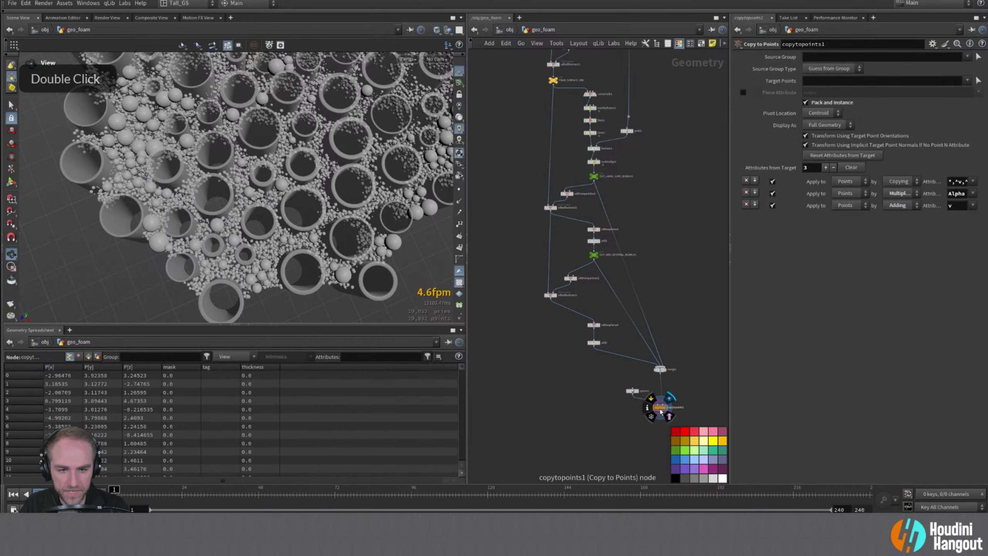
- Examine the copied large, medium and small bubbles around the tubes from above and up close
{"action": "left_click_drag", "start_coordinate": [300, 267], "coordinate": [288, 261], "text": "alt"}
{"action": "middle_click_drag", "start_coordinate": [288, 261], "coordinate": [275, 252], "text": "alt"}
{"action": "left_click_drag", "start_coordinate": [275, 252], "coordinate": [299, 222], "text": "alt"}
{"action": "right_click_drag", "start_coordinate": [300, 222], "coordinate": [311, 206], "text": "alt"}
{"action": "left_click_drag", "start_coordinate": [311, 207], "coordinate": [427, 235], "text": "alt"}
{"action": "right_click_drag", "start_coordinate": [427, 235], "coordinate": [350, 229], "text": "alt"}
{"action": "left_click_drag", "start_coordinate": [350, 229], "coordinate": [311, 226], "text": "alt"}
{"action": "middle_click_drag", "start_coordinate": [311, 227], "coordinate": [278, 224], "text": "alt"}
{"action": "right_click_drag", "start_coordinate": [278, 223], "coordinate": [280, 227], "text": "alt"}
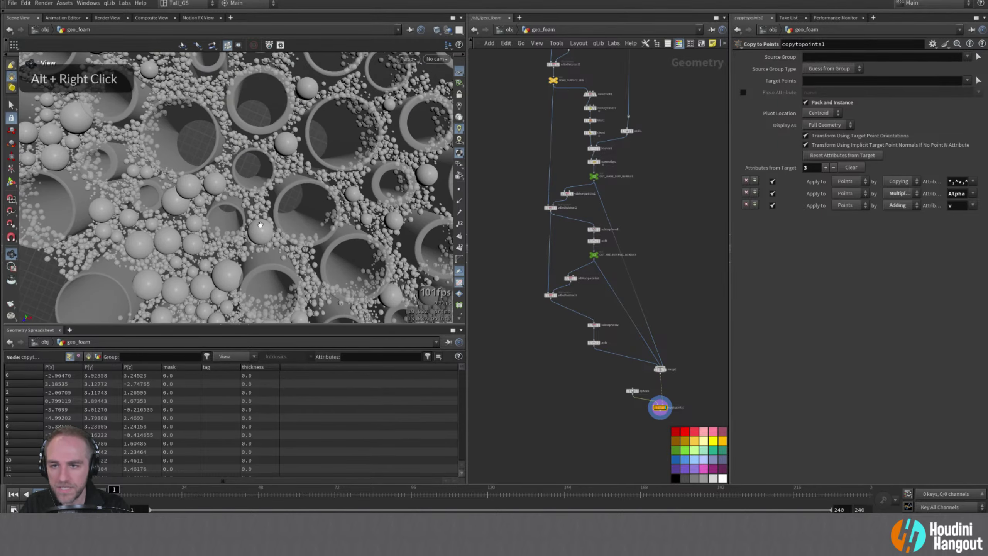
{"action": "left_click_drag", "start_coordinate": [281, 228], "coordinate": [287, 242], "text": "alt"}
{"action": "right_click_drag", "start_coordinate": [288, 242], "coordinate": [288, 243], "text": "alt"}
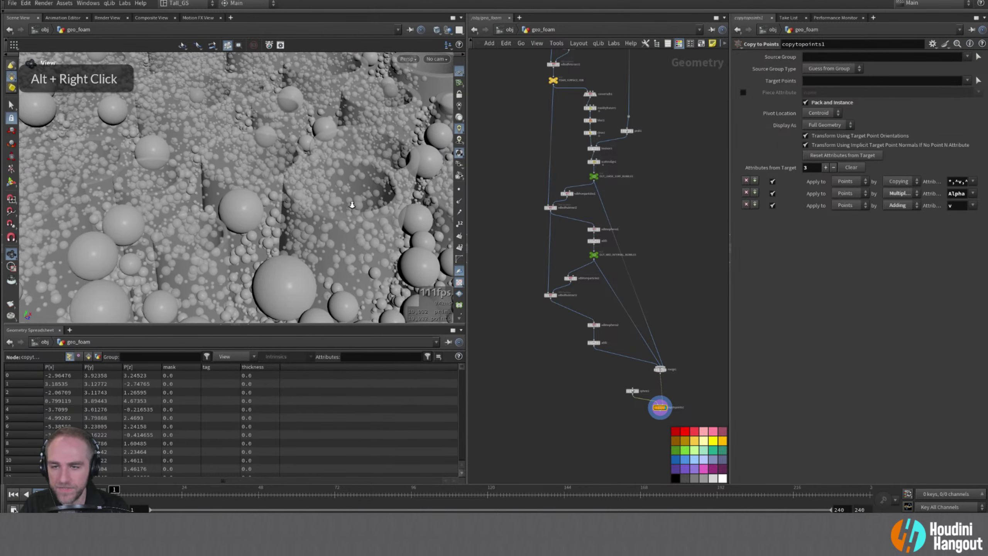
{"action": "left_click_drag", "start_coordinate": [288, 243], "coordinate": [289, 244], "text": "alt"}
{"action": "right_click_drag", "start_coordinate": [289, 244], "coordinate": [289, 244], "text": "alt"}
{"action": "left_click_drag", "start_coordinate": [288, 244], "coordinate": [448, 296], "text": "alt"}
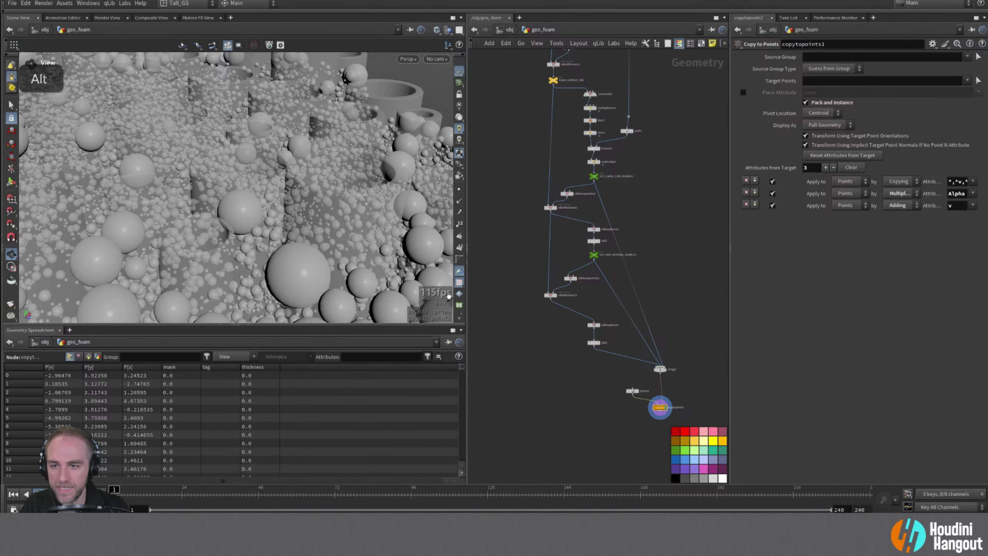
- Display add2 to check its points and switch the display back to vdbtospheres2
{"action": "right_click_drag", "start_coordinate": [624, 397], "coordinate": [588, 350], "text": "alt"}
{"action": "left_click", "coordinate": [590, 289]}
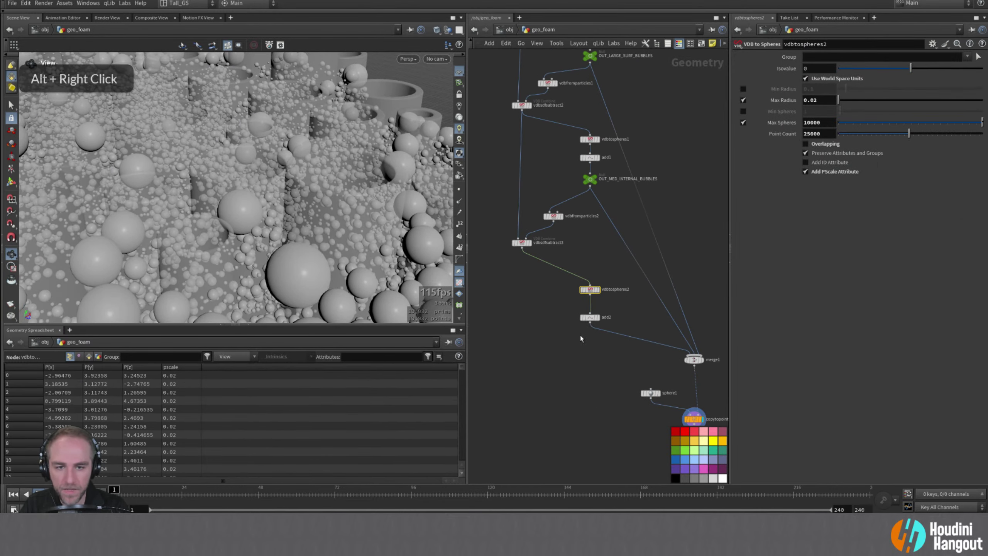
{"action": "left_click", "coordinate": [600, 309]}
{"action": "double_click", "coordinate": [590, 317]}
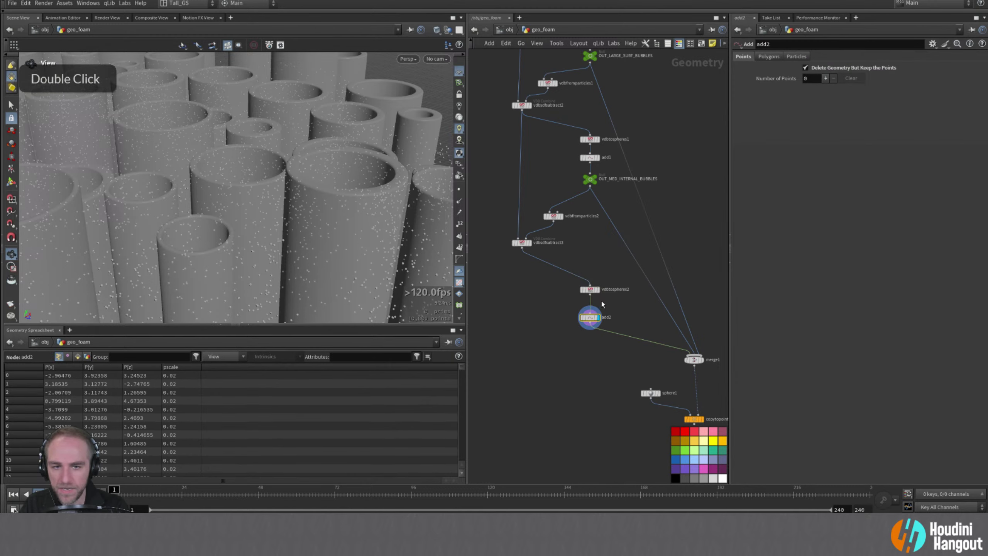
{"action": "left_click", "coordinate": [601, 294]}
{"action": "left_click", "coordinate": [590, 289]}
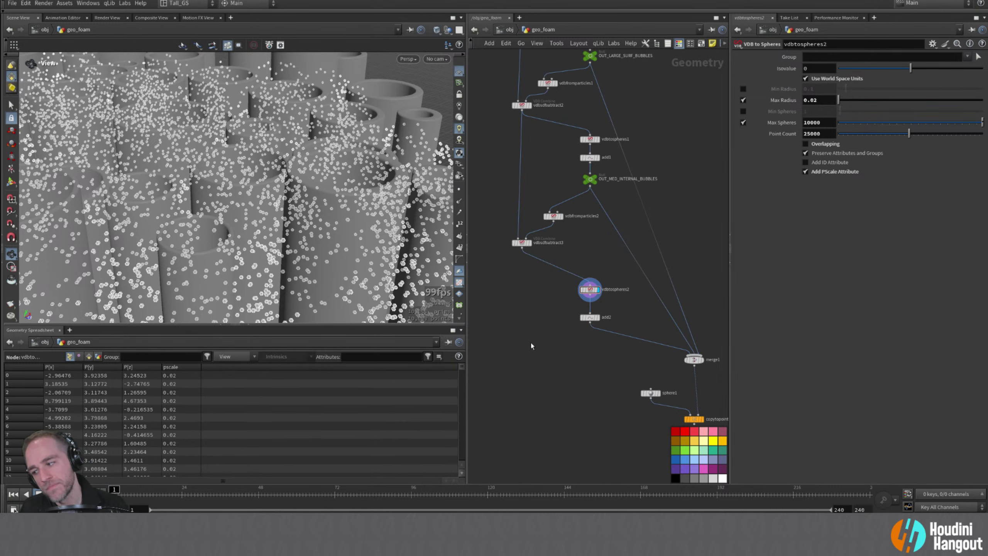
- Add a Scatter node fed by the lowest VDB SDF Subtract, display it, and set its Force Total Count to 100000
{"action": "key", "text": "Tab"}
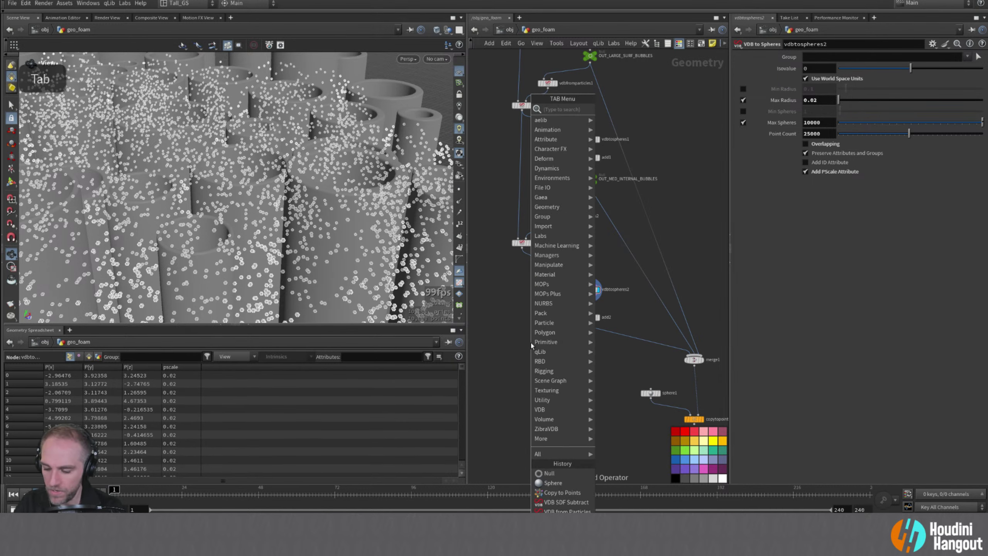
{"action": "type", "text": "vdbfrom"}
{"action": "key", "text": "Return"}
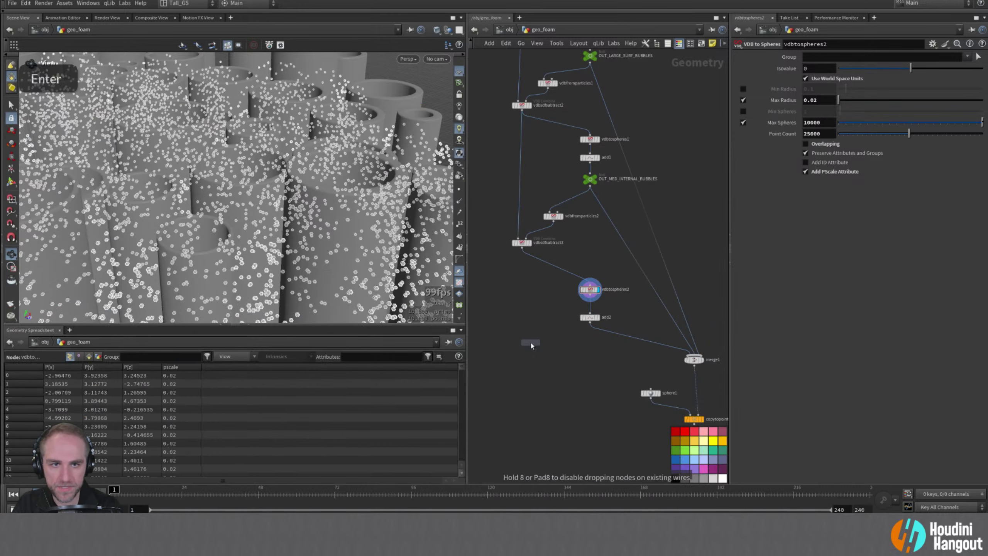
{"action": "left_click", "coordinate": [532, 321]}
{"action": "double_click", "coordinate": [532, 320]}
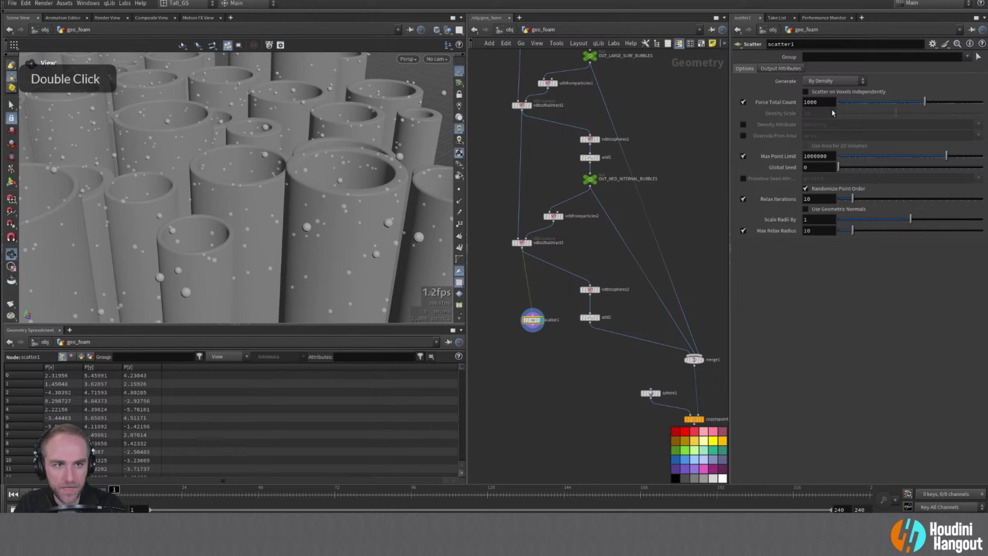
{"action": "left_click", "coordinate": [823, 102]}
{"action": "type", "text": "00"}
{"action": "key", "text": "Return"}
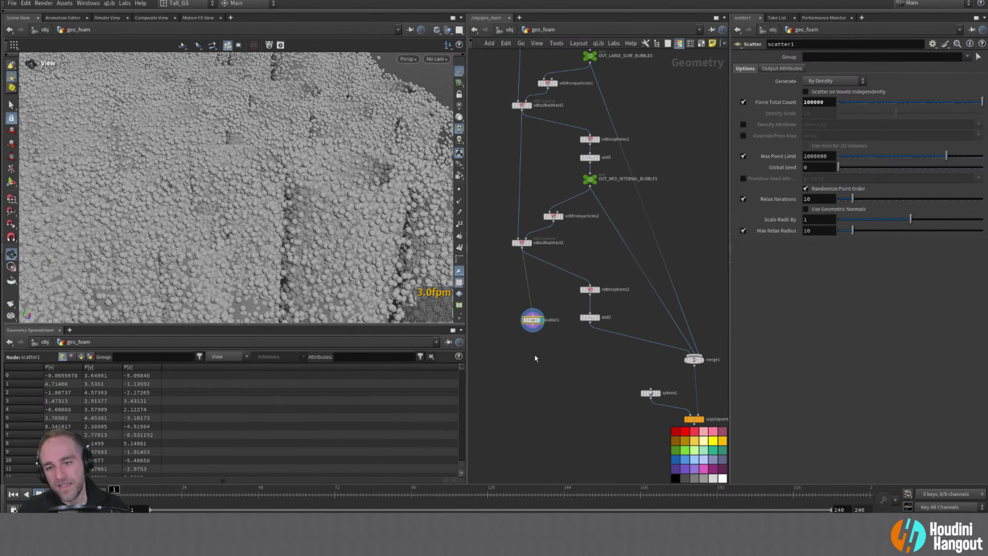
- Examine the distribution of the scattered points around the tubes from above and up close
{"action": "right_click_drag", "start_coordinate": [342, 197], "coordinate": [334, 206], "text": "alt"}
{"action": "left_click_drag", "start_coordinate": [335, 206], "coordinate": [279, 232], "text": "alt"}
{"action": "middle_click_drag", "start_coordinate": [279, 232], "coordinate": [268, 218], "text": "alt"}
{"action": "right_click_drag", "start_coordinate": [269, 218], "coordinate": [253, 198], "text": "alt"}
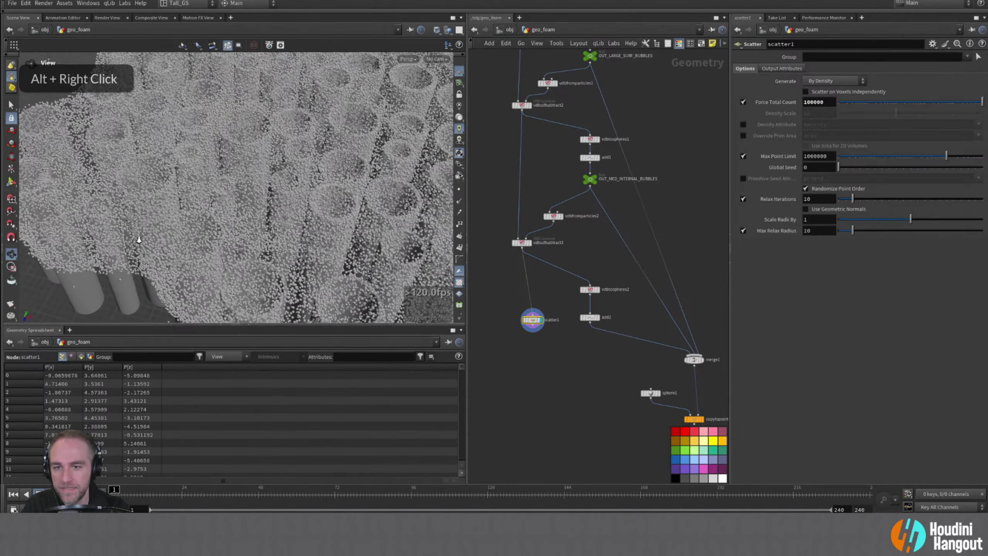
{"action": "left_click_drag", "start_coordinate": [253, 198], "coordinate": [337, 157], "text": "alt"}
{"action": "right_click_drag", "start_coordinate": [336, 158], "coordinate": [319, 190], "text": "alt"}
{"action": "mouse_move", "coordinate": [319, 191]}
{"action": "left_mouse_down", "text": "alt"}
{"action": "mouse_move", "coordinate": [203, 154]}
{"action": "mouse_move", "coordinate": [325, 188]}
{"action": "left_mouse_up", "text": "alt"}
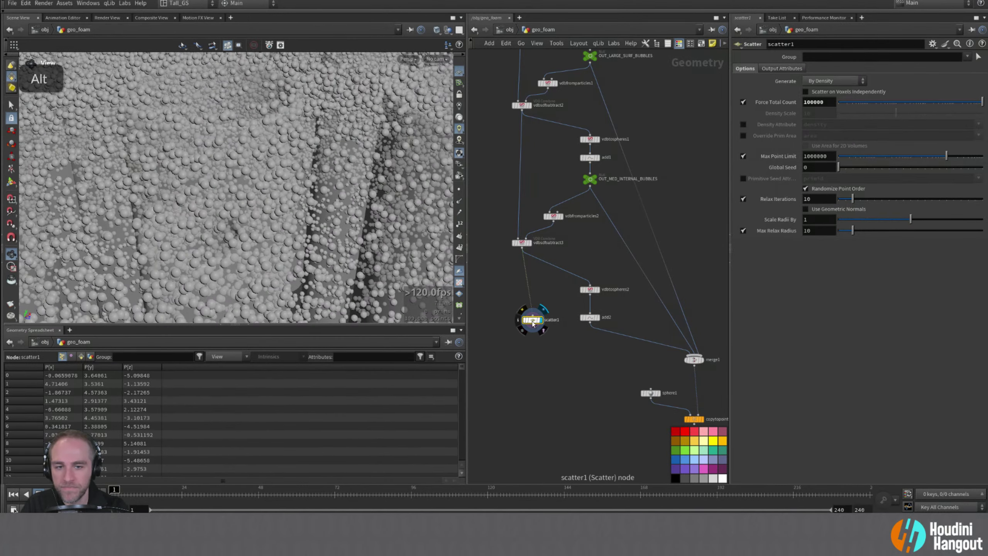
- Move scatter1 lower and add a Convert VDB node fed by the lowest VDB SDF Subtract above it
{"action": "left_click_drag", "start_coordinate": [533, 320], "coordinate": [536, 409]}
{"action": "key", "text": "Tab"}
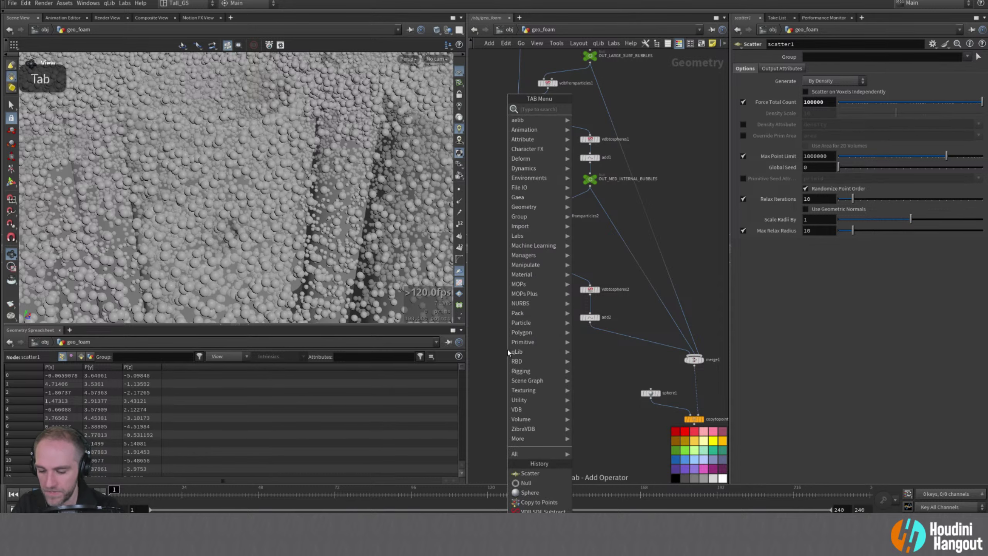
{"action": "type", "text": "vdbcom"}
{"action": "key", "text": "Return"}
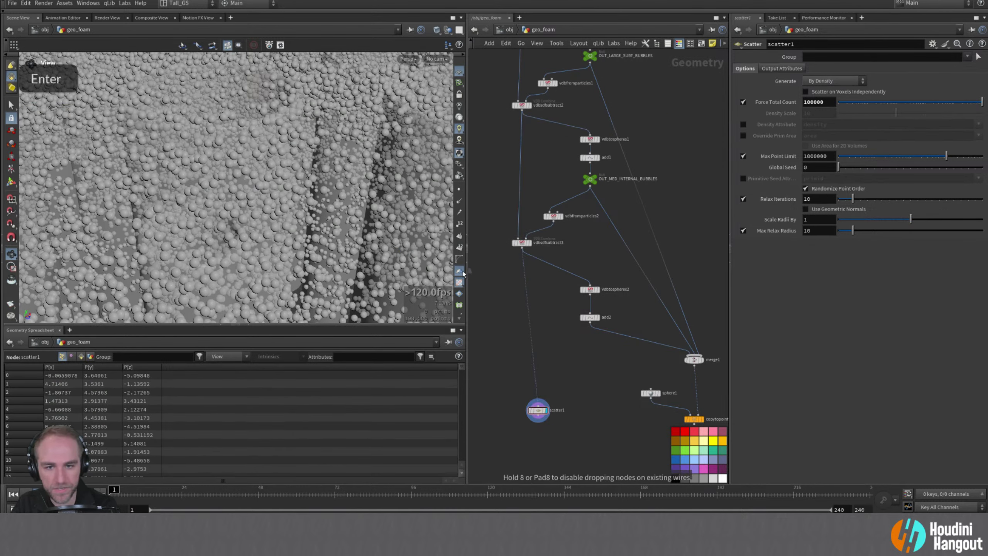
{"action": "double_click", "coordinate": [516, 297]}
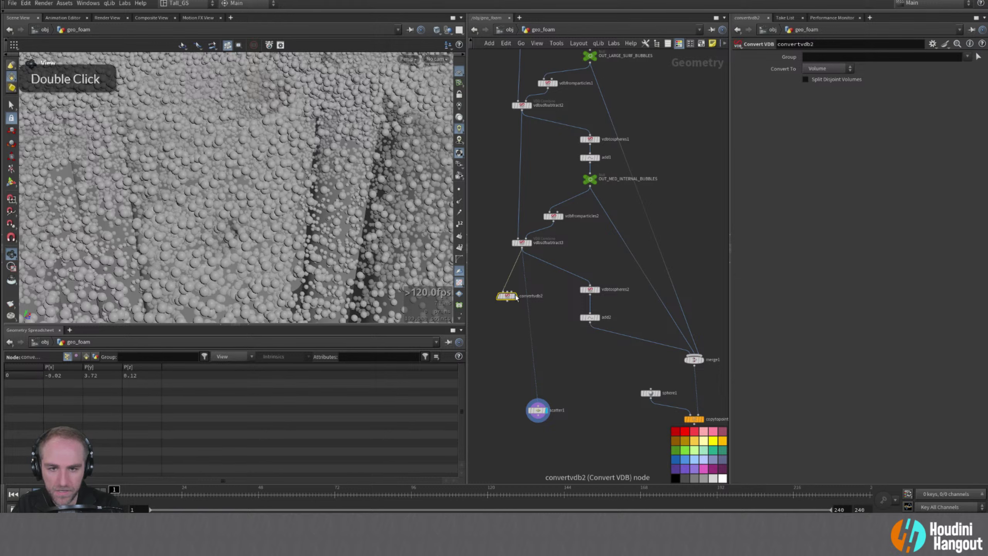
- Set convertvdb2 to convert to VDB with the VDB Class option Convert SDF to Fog
{"action": "left_click", "coordinate": [810, 70]}
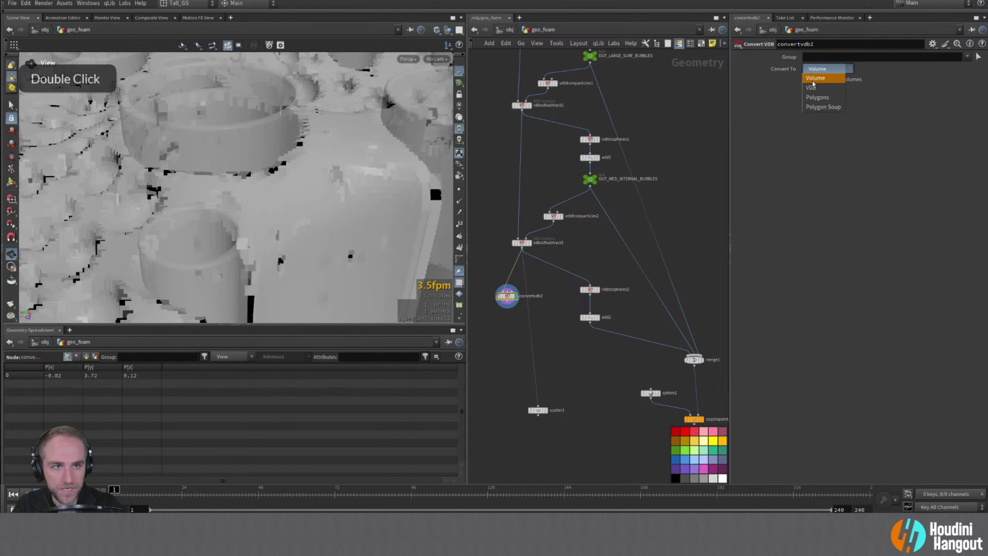
{"action": "left_click", "coordinate": [813, 86]}
{"action": "left_click", "coordinate": [826, 81]}
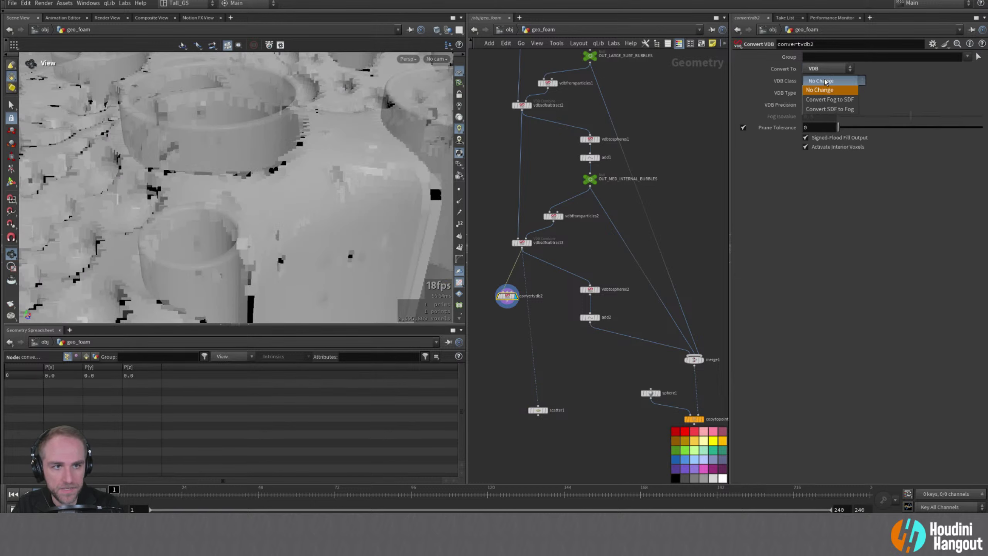
{"action": "left_click", "coordinate": [831, 109]}
{"action": "right_click_drag", "start_coordinate": [447, 305], "coordinate": [320, 227], "text": "alt"}
{"action": "left_click_drag", "start_coordinate": [320, 227], "coordinate": [452, 295], "text": "alt"}
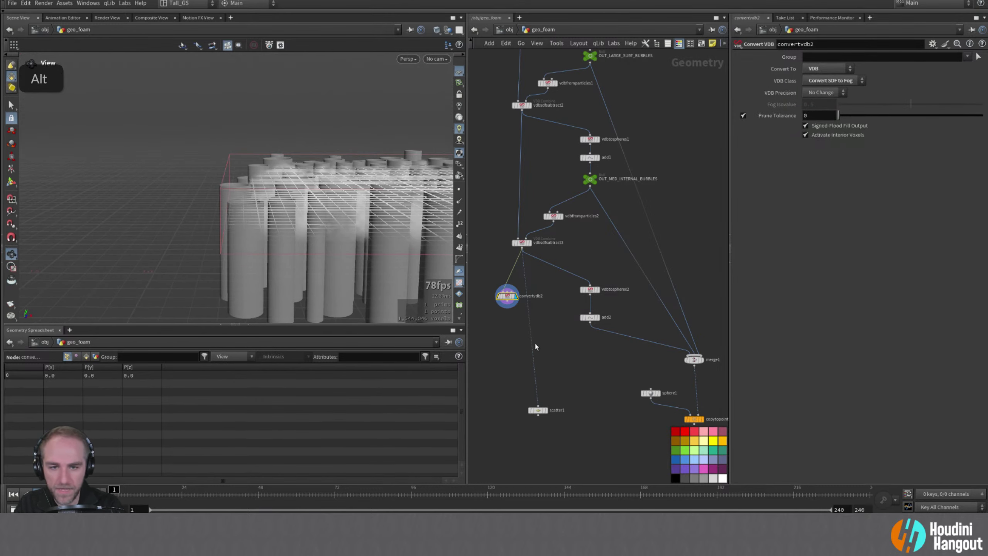
- Feed scatter1 from convertvdb2 and display scatter1 to check the points filling the fog volume
{"action": "left_click_drag", "start_coordinate": [507, 309], "coordinate": [538, 406]}
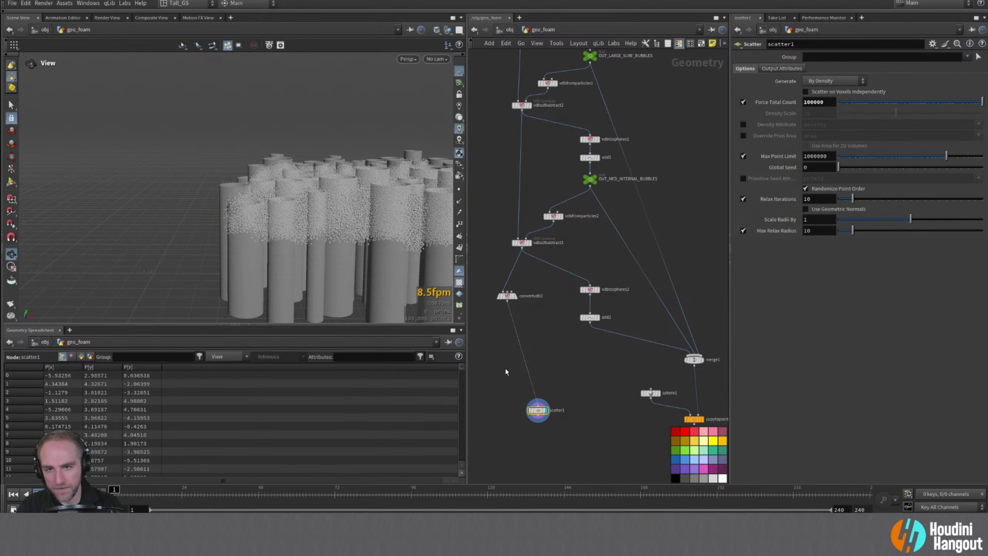
{"action": "right_click_drag", "start_coordinate": [346, 219], "coordinate": [392, 179], "text": "alt"}
{"action": "left_click_drag", "start_coordinate": [392, 179], "coordinate": [368, 252], "text": "alt"}
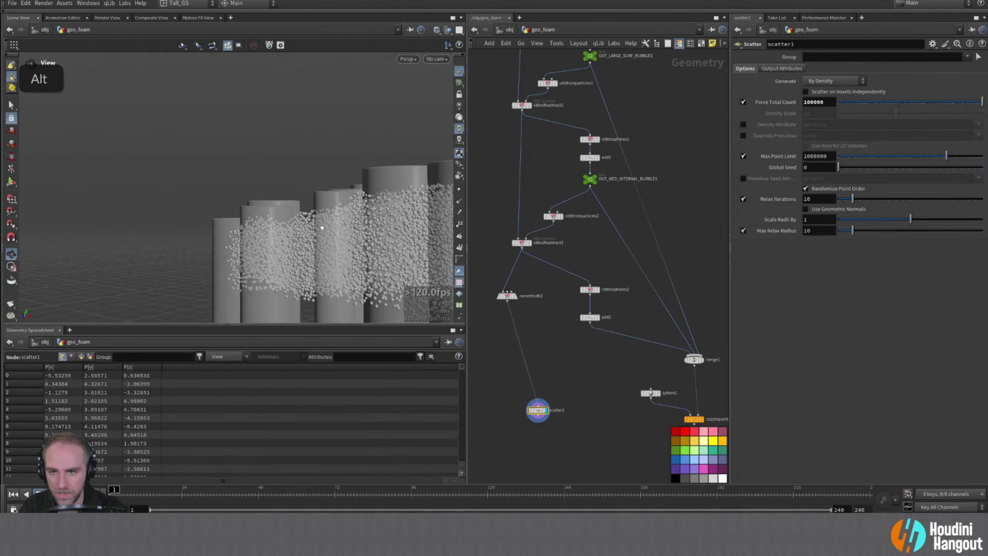
- Reposition scatter1, connect it to merge1 in place of add2, and display copytopoints1
{"action": "middle_click_drag", "start_coordinate": [542, 416], "coordinate": [523, 380], "text": "alt"}
{"action": "left_click_drag", "start_coordinate": [523, 380], "coordinate": [553, 329]}
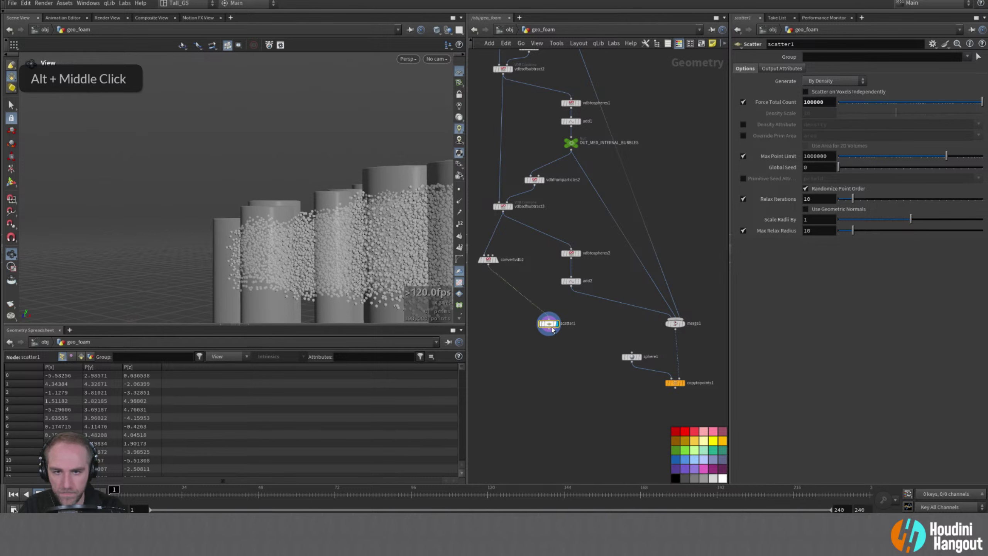
{"action": "left_click_drag", "start_coordinate": [614, 300], "coordinate": [568, 341]}
{"action": "left_click", "coordinate": [682, 383]}
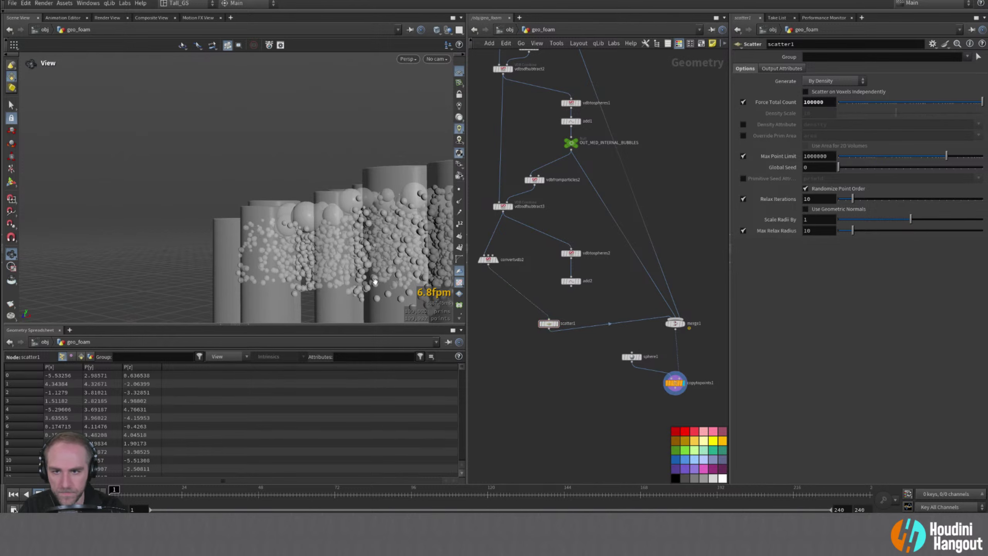
{"action": "left_click_drag", "start_coordinate": [367, 260], "coordinate": [395, 258], "text": "alt"}
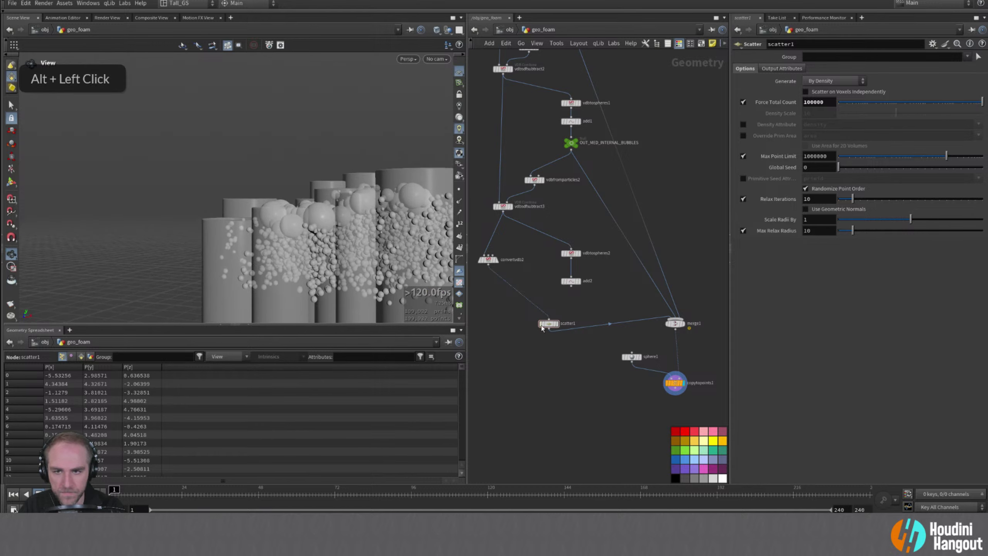
- Enable scatter1's Output Radius Attribute as pscale and check the resized bubbles around the tubes
{"action": "left_click", "coordinate": [782, 67]}
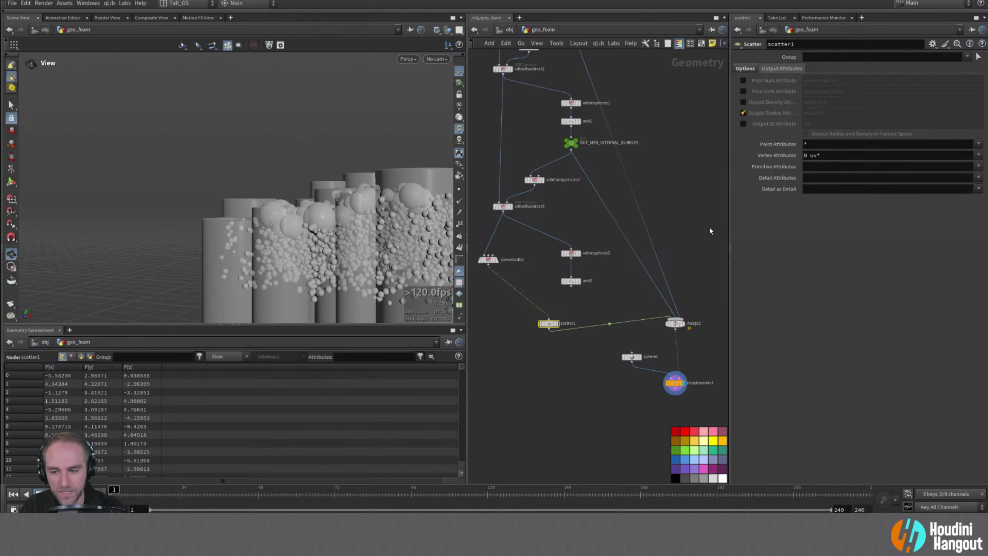
{"action": "left_click_drag", "start_coordinate": [332, 259], "coordinate": [399, 294], "text": "alt"}
{"action": "right_click_drag", "start_coordinate": [399, 294], "coordinate": [250, 210], "text": "alt"}
{"action": "left_click_drag", "start_coordinate": [250, 211], "coordinate": [220, 188], "text": "alt"}
{"action": "left_click_drag", "start_coordinate": [292, 212], "coordinate": [335, 275], "text": "alt"}
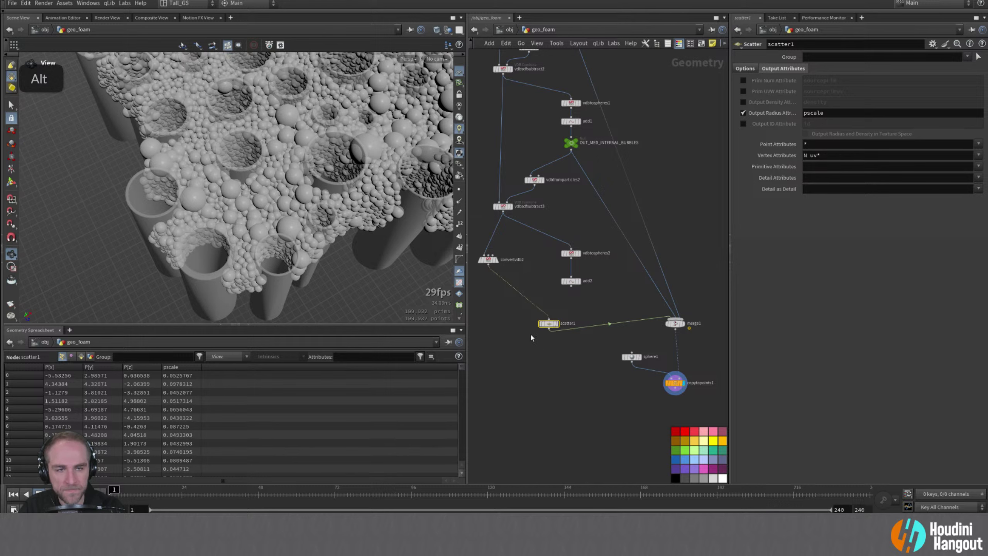
{"action": "left_click", "coordinate": [745, 68]}
{"action": "left_click", "coordinate": [774, 69]}
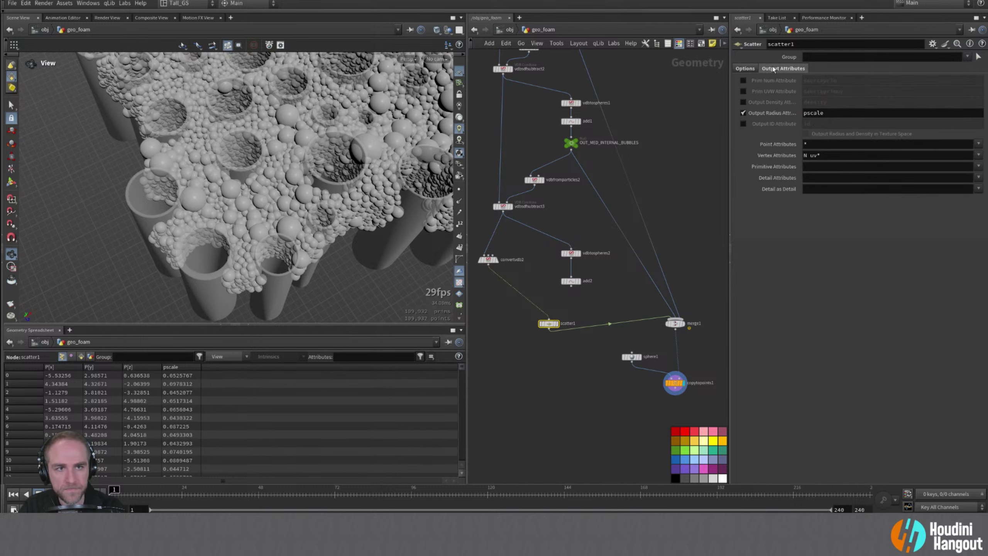
- Move scatter1 closer to convertvdb2 and merge1 slightly lower in the network
{"action": "middle_click", "coordinate": [549, 327]}
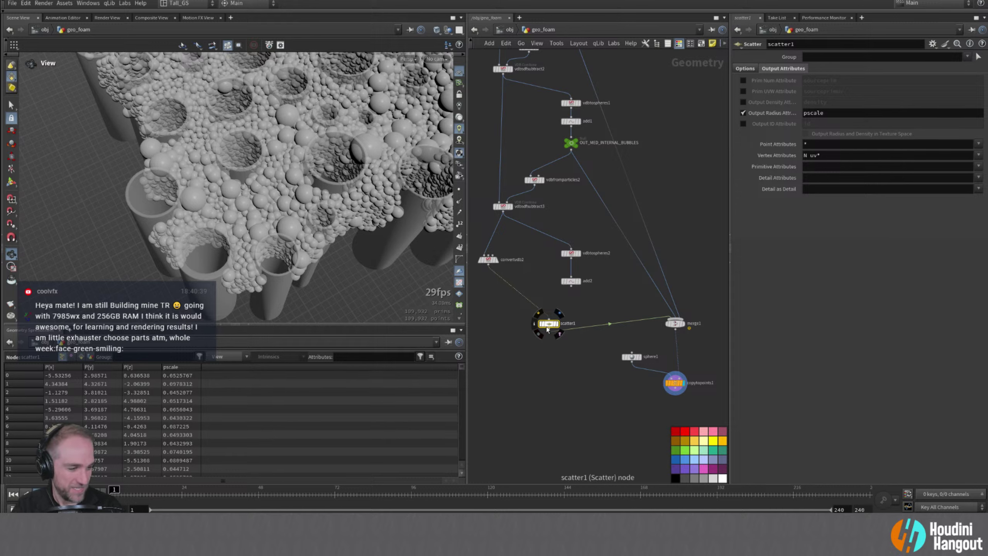
{"action": "left_click_drag", "start_coordinate": [549, 324], "coordinate": [529, 308]}
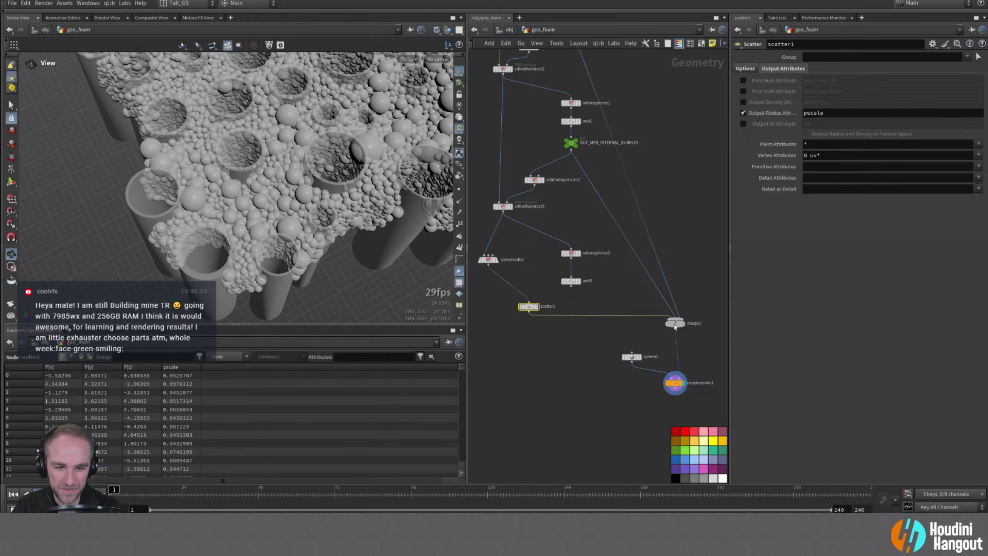
{"action": "left_click_drag", "start_coordinate": [675, 324], "coordinate": [676, 344]}
- Display scatter1, merge1 and copytopoints1 in turn to compare the scattered points with the copied bubbles
{"action": "double_click", "coordinate": [529, 307]}
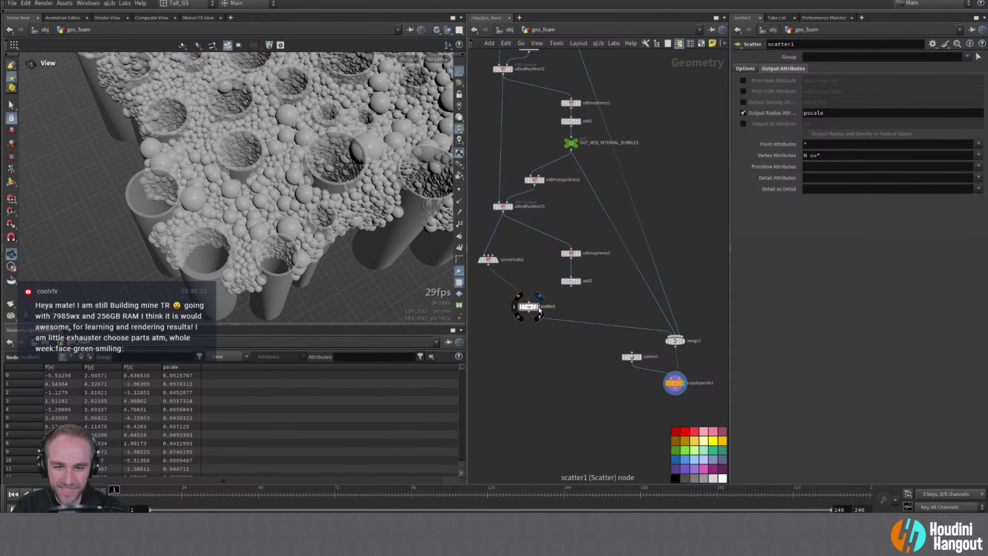
{"action": "left_click_drag", "start_coordinate": [382, 218], "coordinate": [397, 234], "text": "alt"}
{"action": "right_click_drag", "start_coordinate": [397, 234], "coordinate": [421, 218], "text": "alt"}
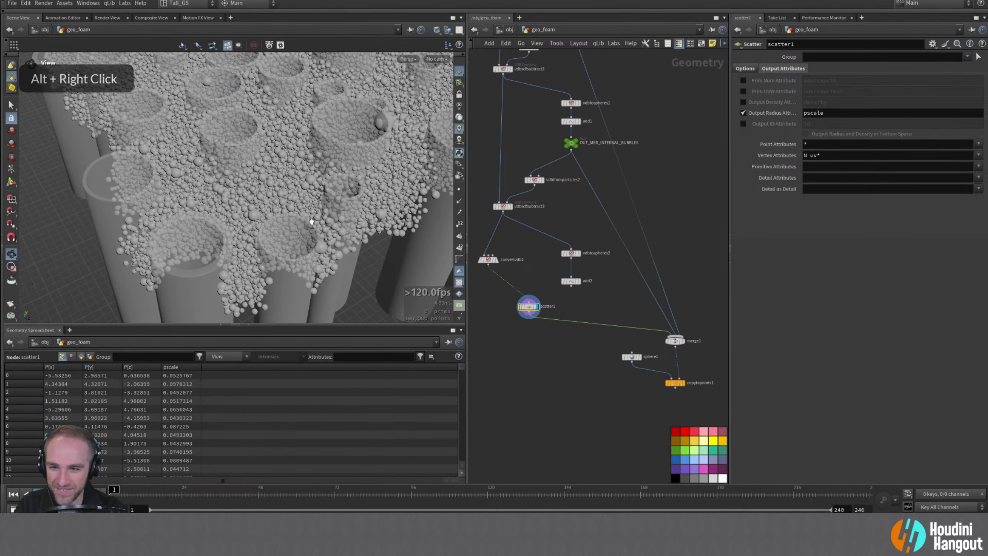
{"action": "double_click", "coordinate": [676, 343]}
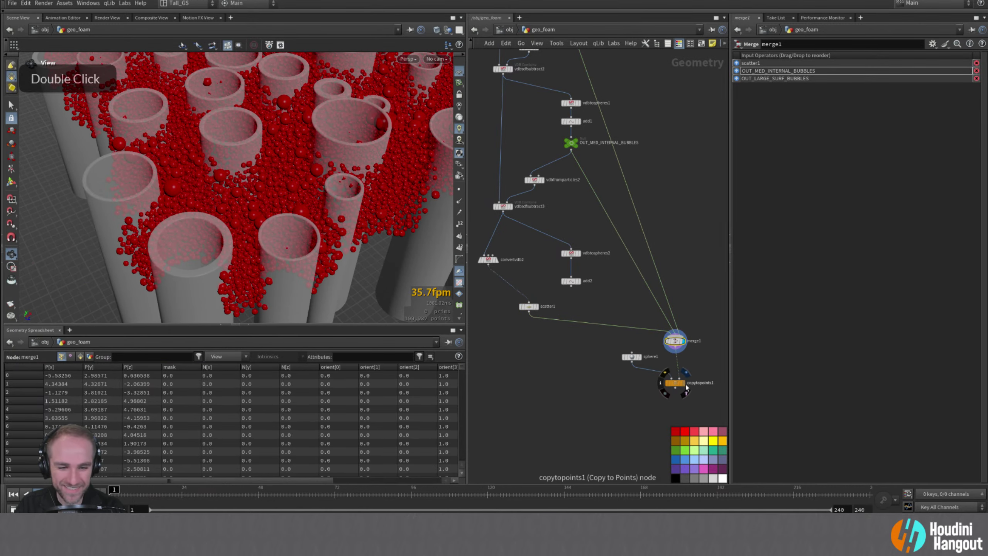
{"action": "left_click", "coordinate": [678, 384]}
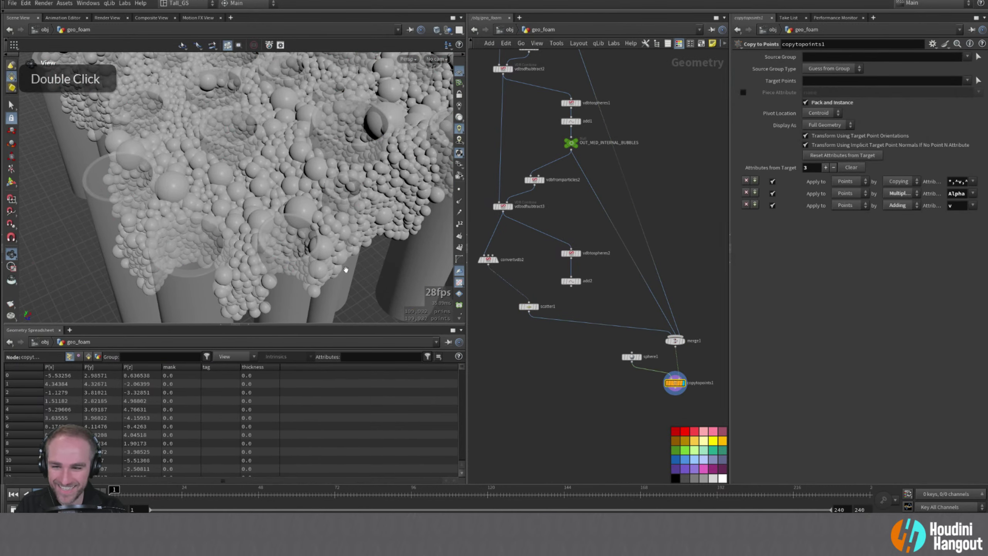
- Insert an Attribute Adjust Float node for pscale between scatter1 and merge1
{"action": "left_click", "coordinate": [530, 307]}
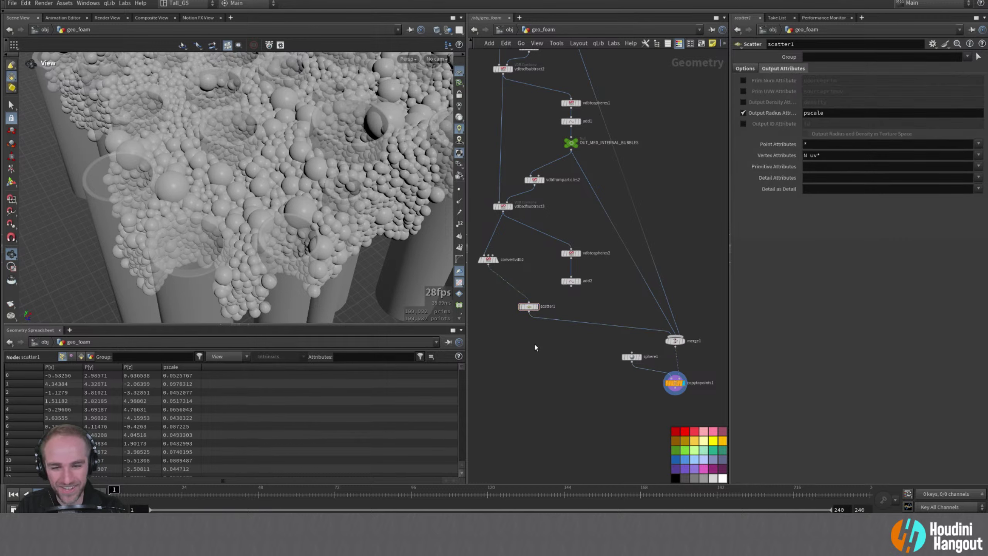
{"action": "key", "text": "Tab"}
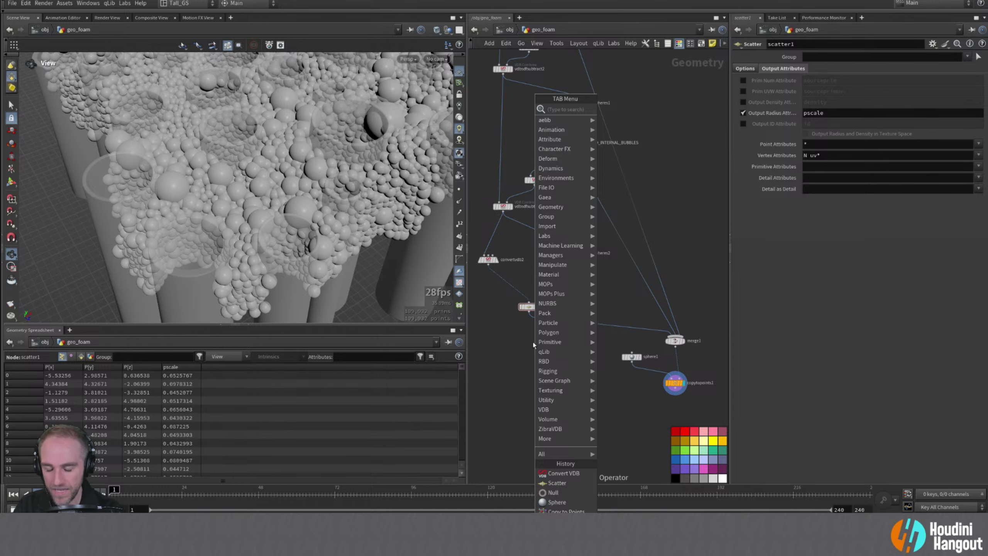
{"action": "type", "text": "att adjus"}
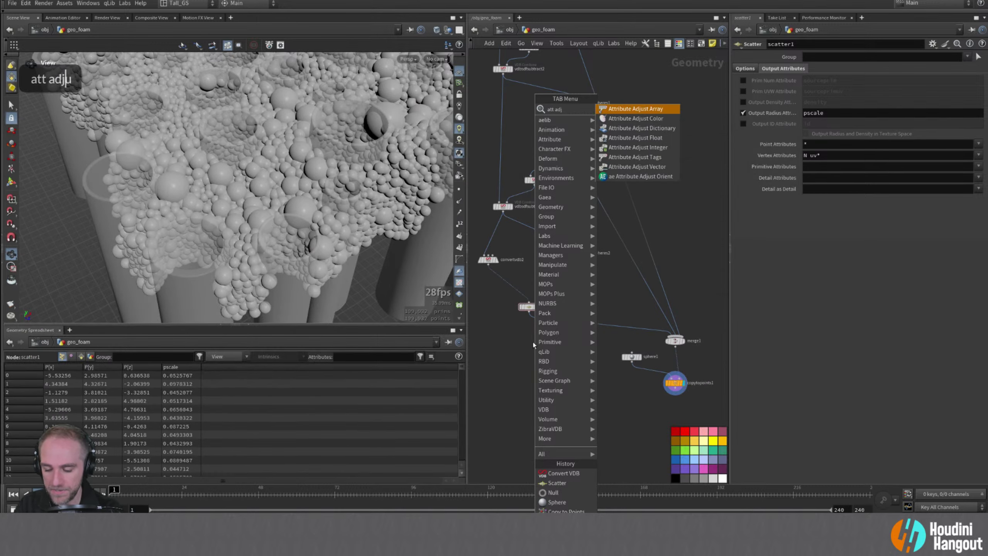
{"action": "key", "text": "Down"}
{"action": "key", "text": "Down"}
{"action": "key", "text": "Down"}
{"action": "key", "text": "Return"}
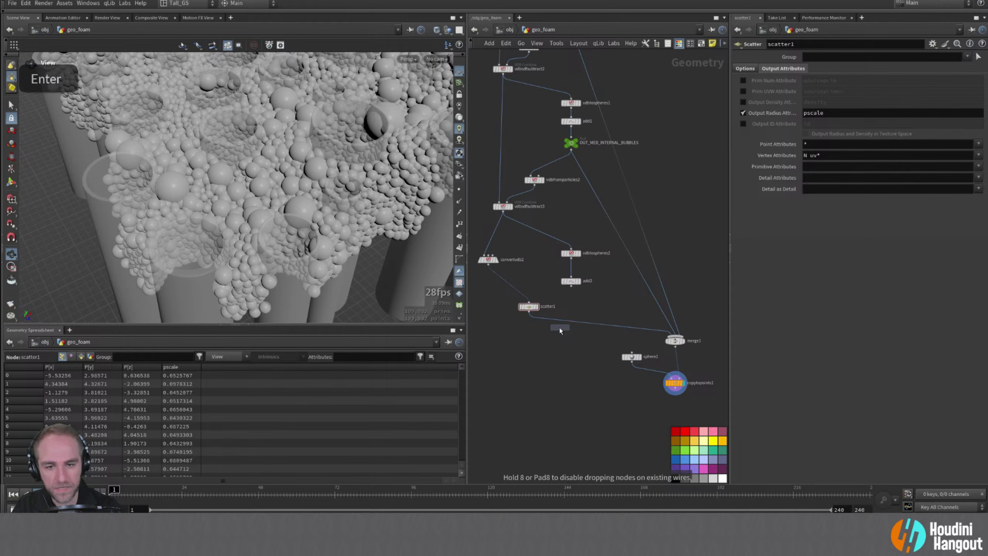
{"action": "left_click", "coordinate": [528, 328]}
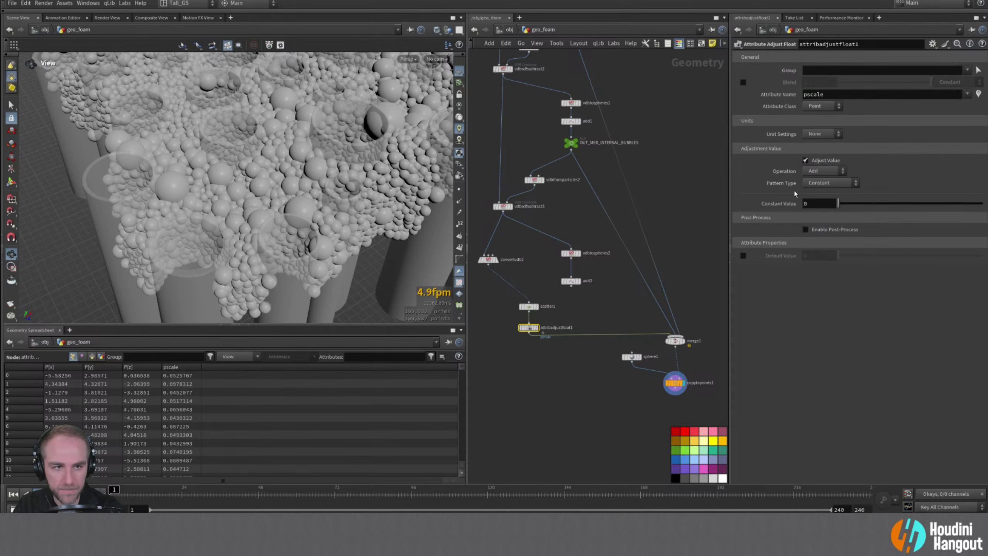
- Set attribadjustfloat1 to multiply pscale by a constant value of 0.5
{"action": "left_click", "coordinate": [831, 183]}
{"action": "double_click", "coordinate": [824, 171]}
{"action": "left_click", "coordinate": [819, 209]}
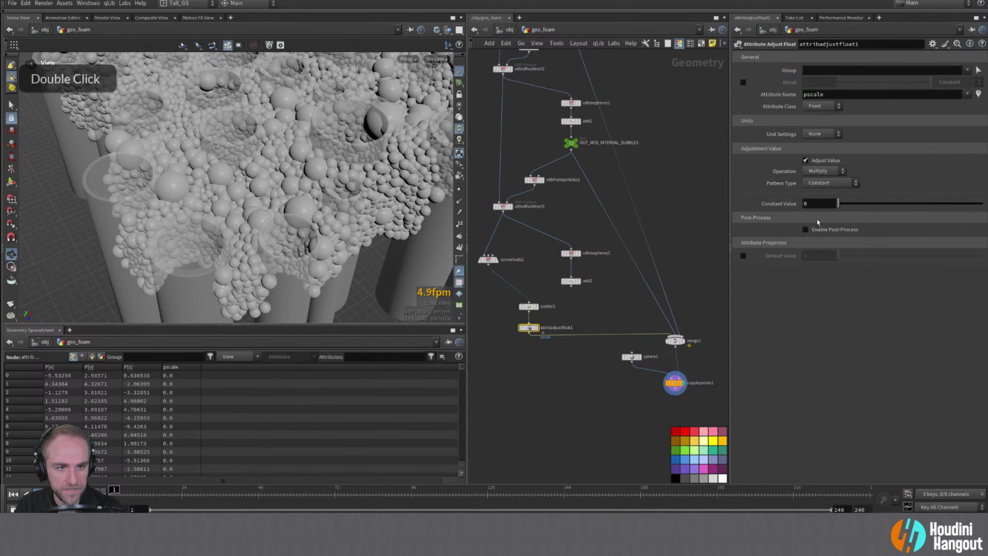
{"action": "double_click", "coordinate": [828, 203]}
{"action": "type", "text": "0."}
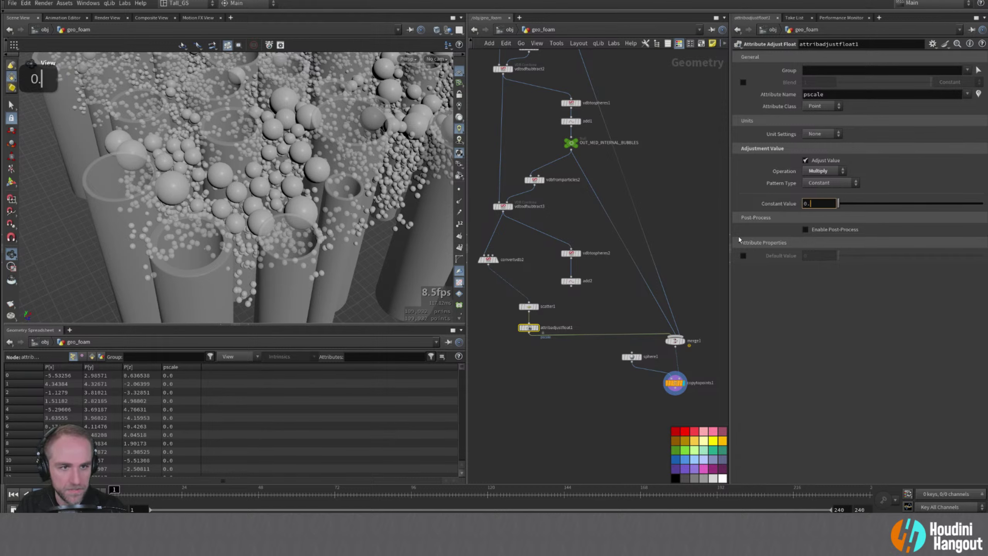
{"action": "type", "text": "5"}
{"action": "key", "text": "Return"}
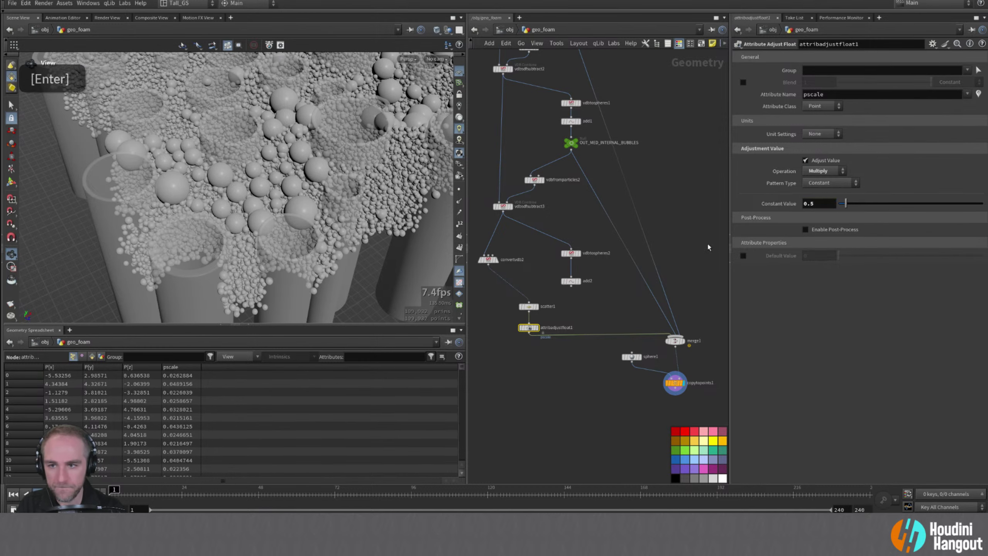
- Inspect the reduced small bubbles up close and select copytopoints1
{"action": "left_click_drag", "start_coordinate": [271, 257], "coordinate": [242, 268], "text": "alt"}
{"action": "right_click_drag", "start_coordinate": [241, 268], "coordinate": [256, 259], "text": "alt"}
{"action": "left_click_drag", "start_coordinate": [257, 259], "coordinate": [298, 245], "text": "alt"}
{"action": "left_click", "coordinate": [671, 388]}
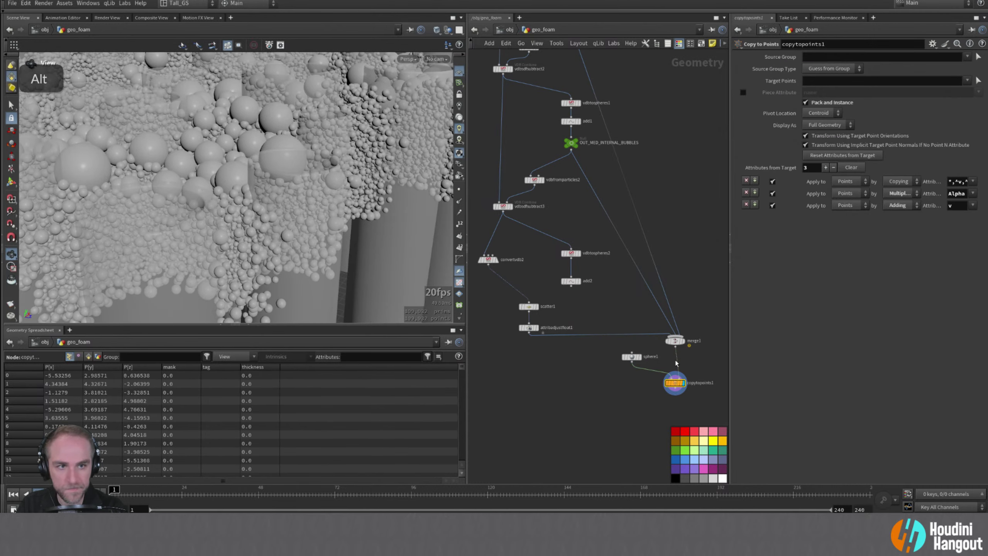
- Examine the combined bubble foam around the tubes from above, from the sides and up close
{"action": "left_click_drag", "start_coordinate": [253, 275], "coordinate": [251, 269], "text": "alt"}
{"action": "right_click_drag", "start_coordinate": [251, 268], "coordinate": [255, 271], "text": "alt"}
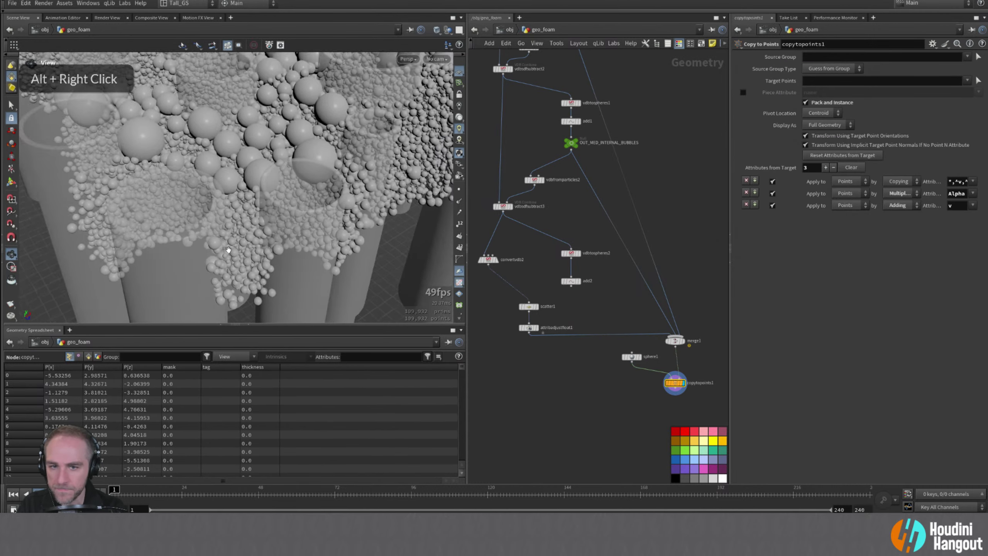
{"action": "left_click_drag", "start_coordinate": [255, 271], "coordinate": [304, 232], "text": "alt"}
{"action": "right_click_drag", "start_coordinate": [305, 231], "coordinate": [205, 254], "text": "alt"}
{"action": "middle_click_drag", "start_coordinate": [205, 254], "coordinate": [307, 311], "text": "alt"}
{"action": "right_click_drag", "start_coordinate": [308, 310], "coordinate": [145, 250], "text": "alt"}
{"action": "left_click_drag", "start_coordinate": [145, 249], "coordinate": [234, 218], "text": "alt"}
{"action": "right_click_drag", "start_coordinate": [233, 218], "coordinate": [377, 169], "text": "alt"}
{"action": "left_click_drag", "start_coordinate": [377, 168], "coordinate": [273, 111], "text": "alt"}
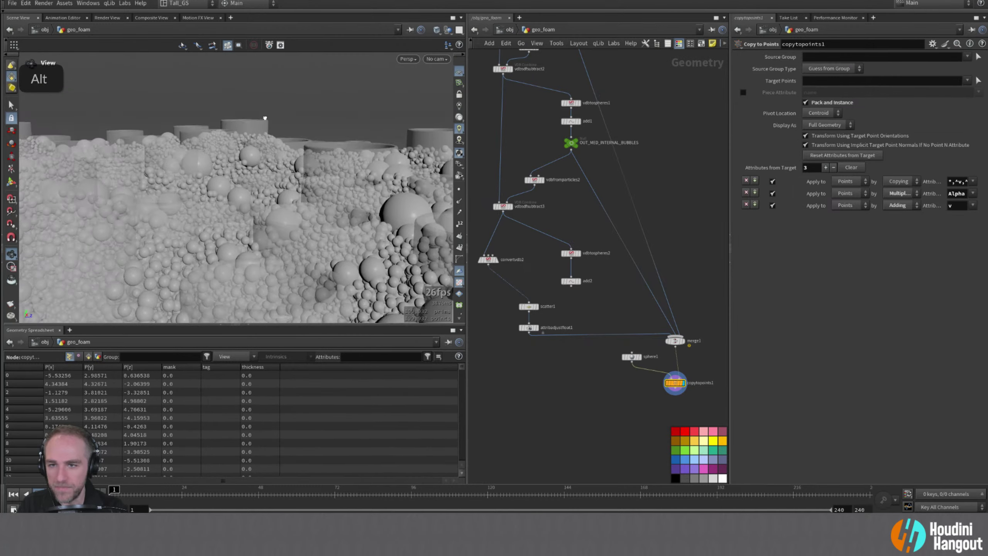
{"action": "right_click_drag", "start_coordinate": [264, 108], "coordinate": [185, 223], "text": "alt"}
{"action": "left_click_drag", "start_coordinate": [186, 223], "coordinate": [194, 307], "text": "alt"}
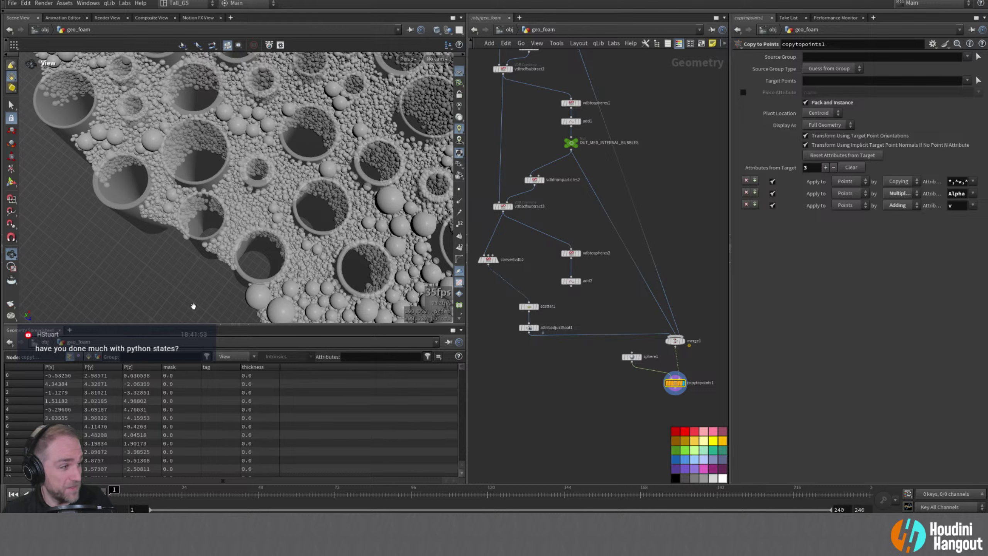
{"action": "right_click_drag", "start_coordinate": [282, 200], "coordinate": [285, 166], "text": "alt"}
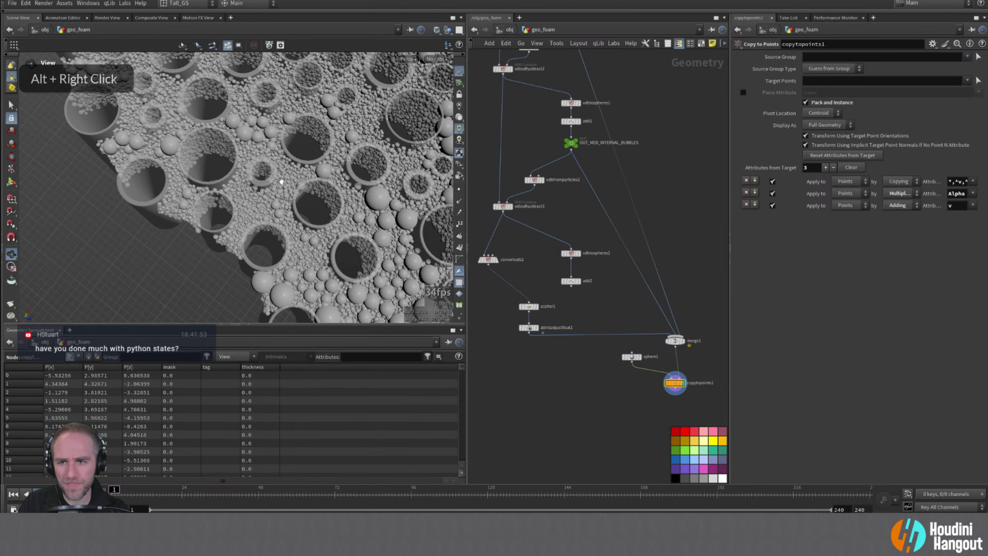
{"action": "middle_click_drag", "start_coordinate": [284, 165], "coordinate": [247, 223], "text": "alt"}
{"action": "left_click_drag", "start_coordinate": [247, 223], "coordinate": [296, 218], "text": "alt"}
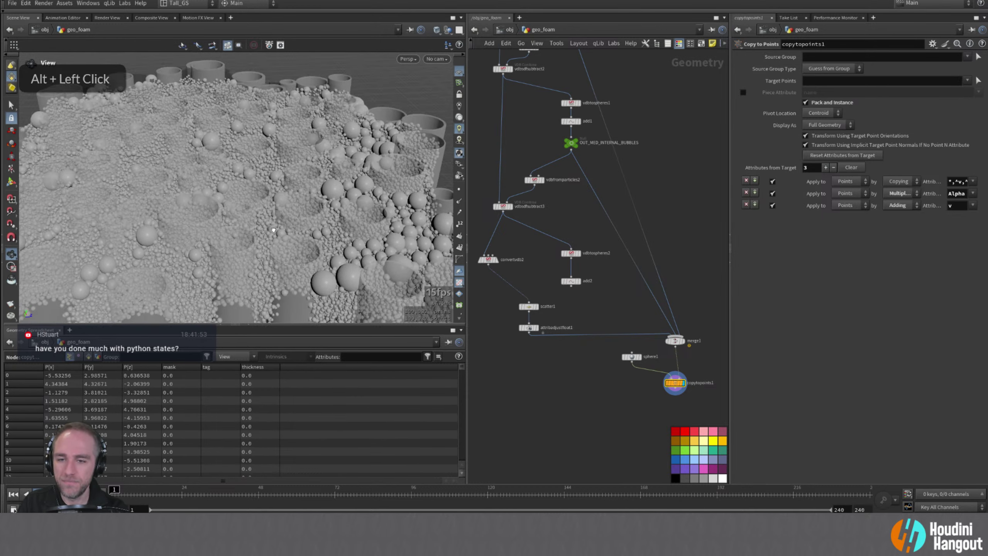
{"action": "right_click_drag", "start_coordinate": [296, 219], "coordinate": [300, 230], "text": "alt"}
{"action": "middle_click_drag", "start_coordinate": [300, 229], "coordinate": [288, 233], "text": "alt"}
{"action": "right_click_drag", "start_coordinate": [288, 233], "coordinate": [280, 222], "text": "alt"}
{"action": "left_click_drag", "start_coordinate": [280, 222], "coordinate": [297, 131], "text": "alt"}
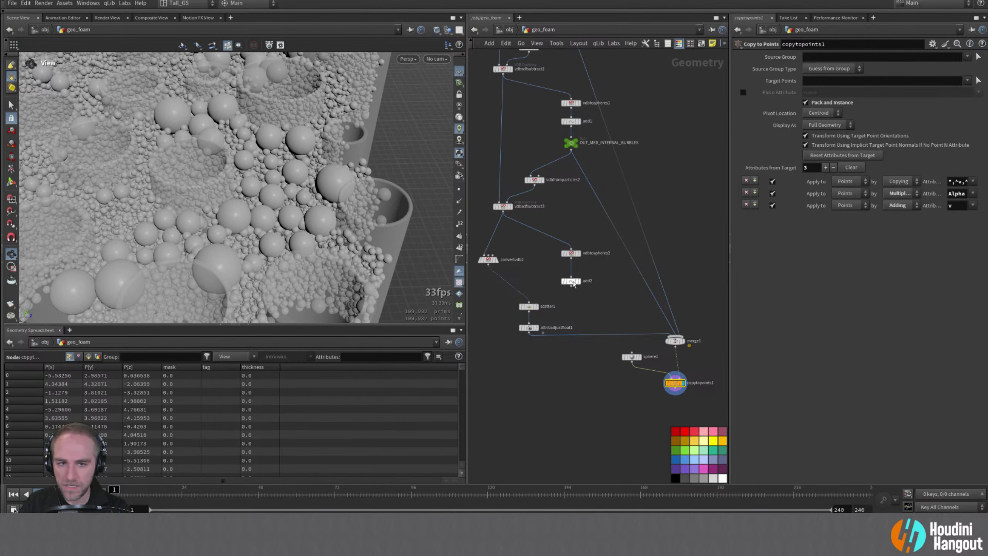
- Connect add2 to merge1 in place of attribadjustfloat1 and compare vdbtospheres2 with the copytopoints1 result
{"action": "left_click_drag", "start_coordinate": [574, 284], "coordinate": [675, 336]}
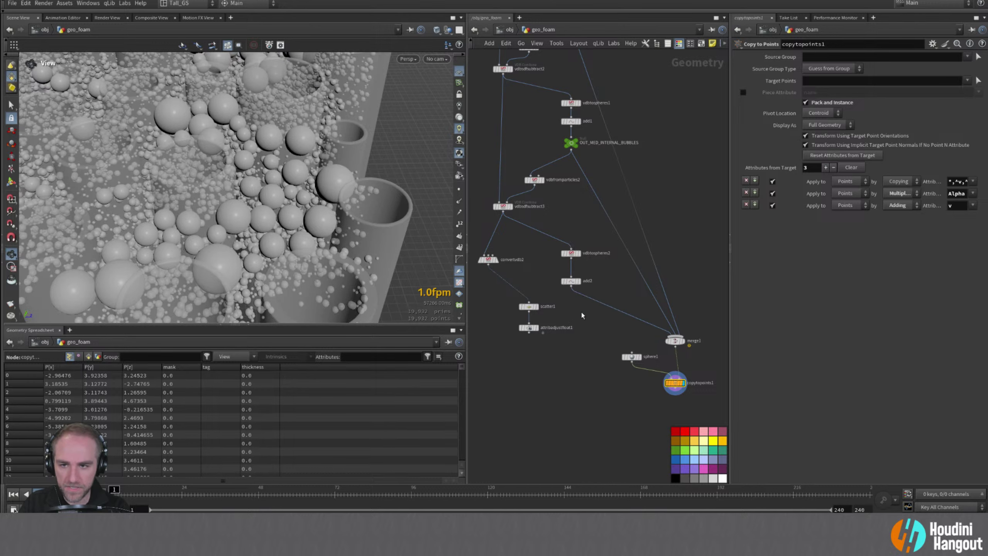
{"action": "left_click", "coordinate": [579, 255]}
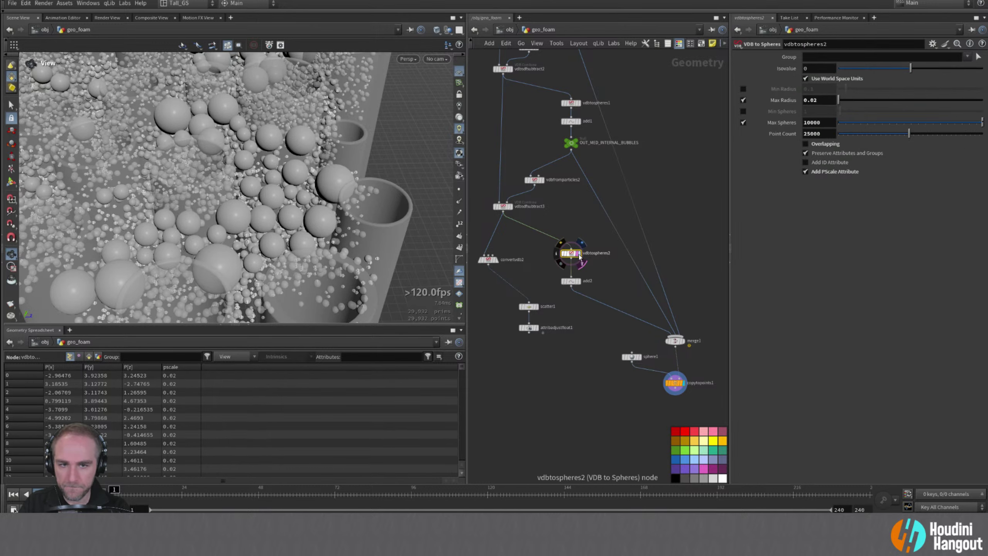
{"action": "left_click", "coordinate": [579, 254]}
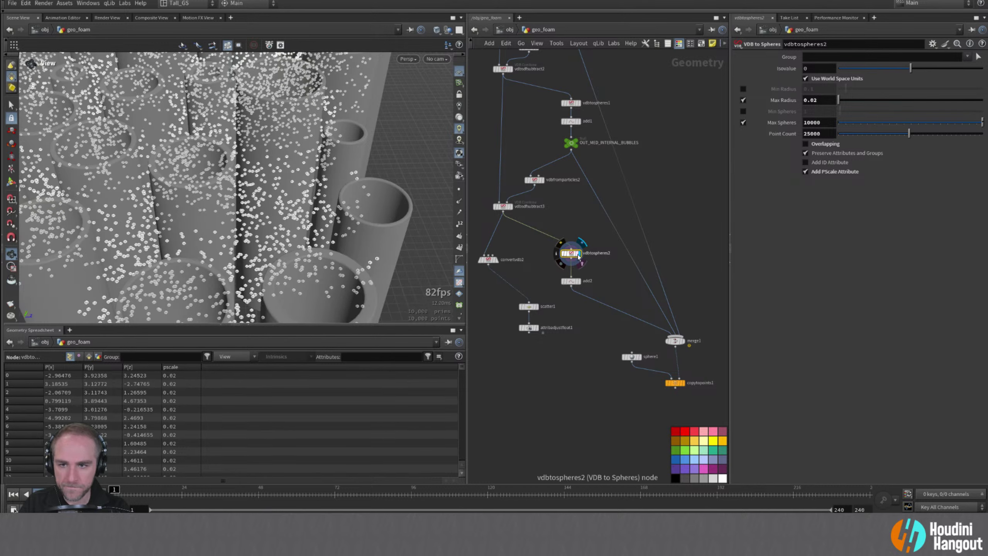
{"action": "left_click", "coordinate": [684, 388]}
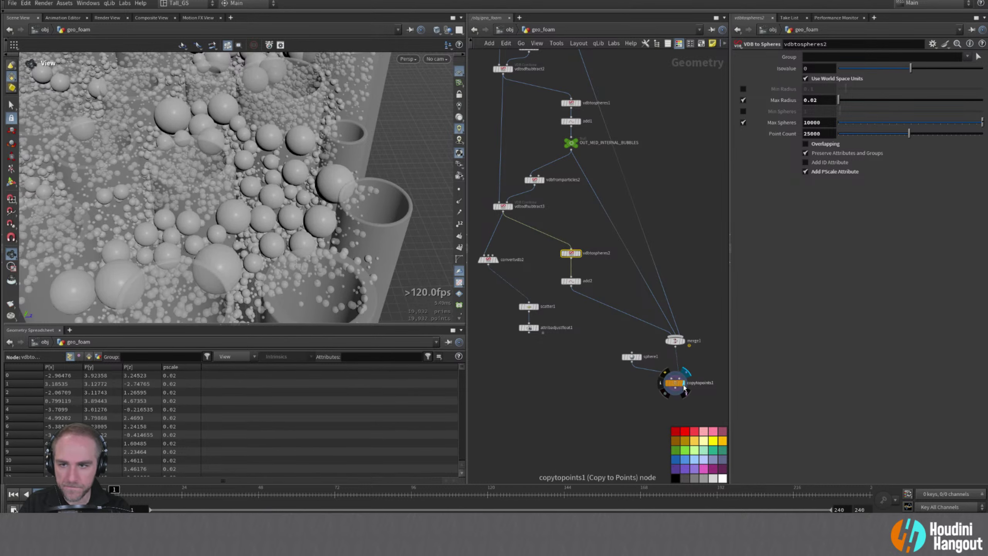
- Display vdbtospheres2 with copytopoints1 as a template and examine how its small spheres fill the gaps between the tubes
{"action": "mouse_move", "coordinate": [571, 257]}
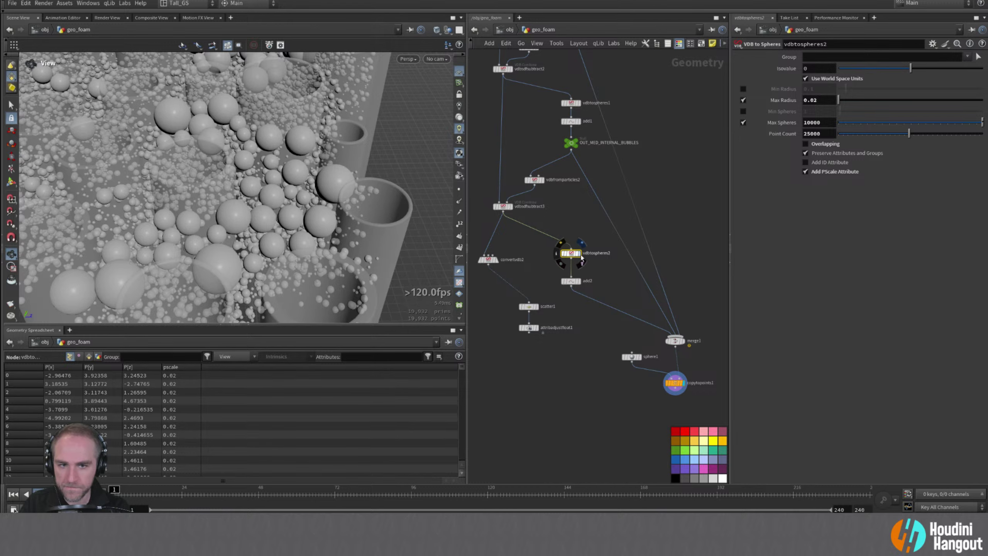
{"action": "left_click", "coordinate": [582, 259]}
{"action": "left_click", "coordinate": [683, 387]}
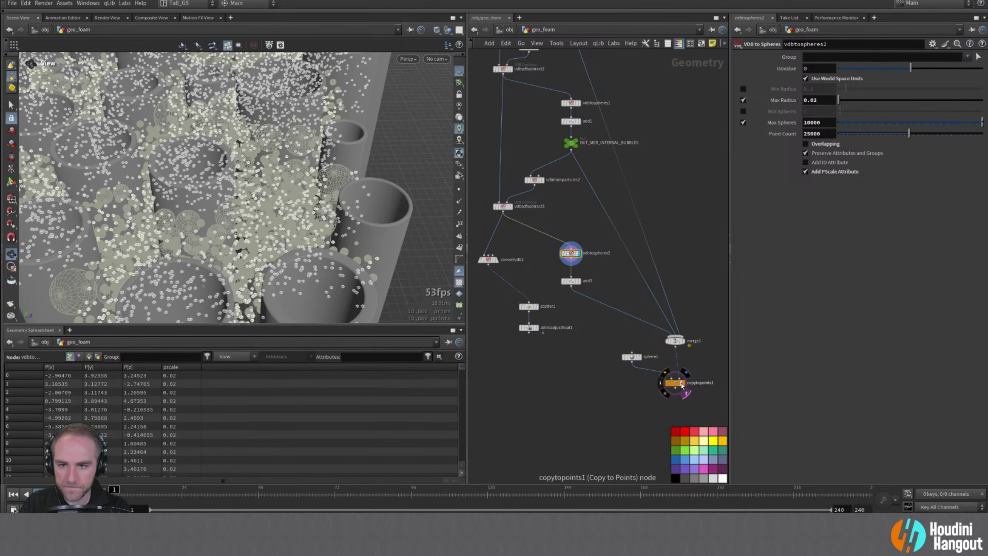
{"action": "left_click_drag", "start_coordinate": [363, 219], "coordinate": [295, 221], "text": "alt"}
{"action": "right_click_drag", "start_coordinate": [296, 221], "coordinate": [419, 141], "text": "alt"}
{"action": "left_click_drag", "start_coordinate": [419, 141], "coordinate": [322, 166], "text": "alt"}
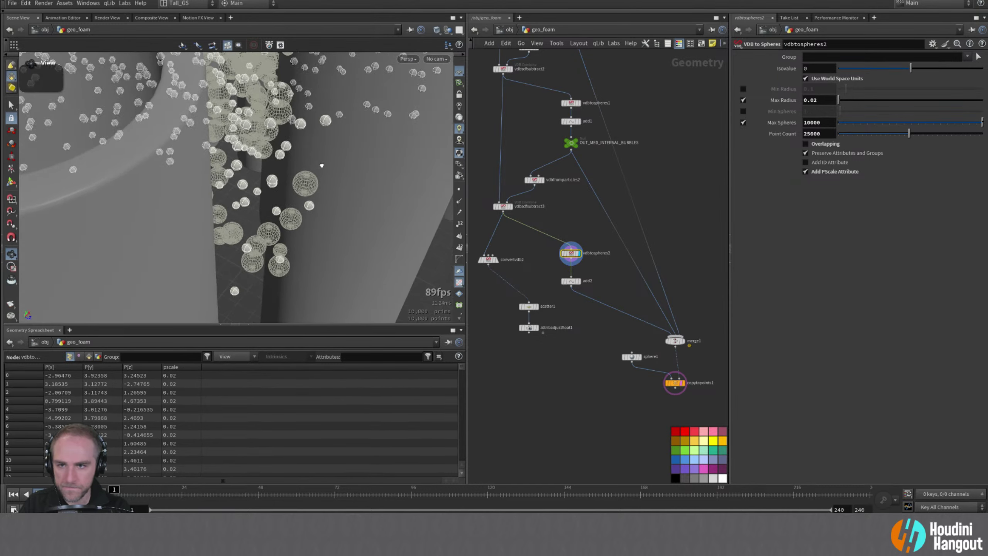
{"action": "middle_click_drag", "start_coordinate": [322, 165], "coordinate": [296, 180], "text": "alt"}
{"action": "left_click_drag", "start_coordinate": [296, 179], "coordinate": [267, 149], "text": "alt"}
{"action": "left_click", "coordinate": [580, 254]}
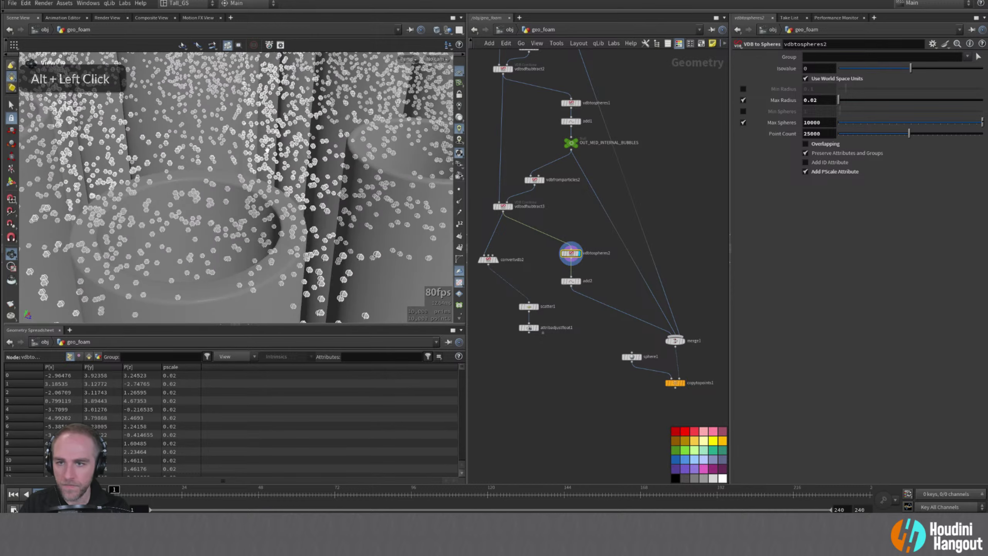
{"action": "right_click_drag", "start_coordinate": [266, 149], "coordinate": [273, 175], "text": "alt"}
{"action": "left_click_drag", "start_coordinate": [272, 175], "coordinate": [241, 164], "text": "alt"}
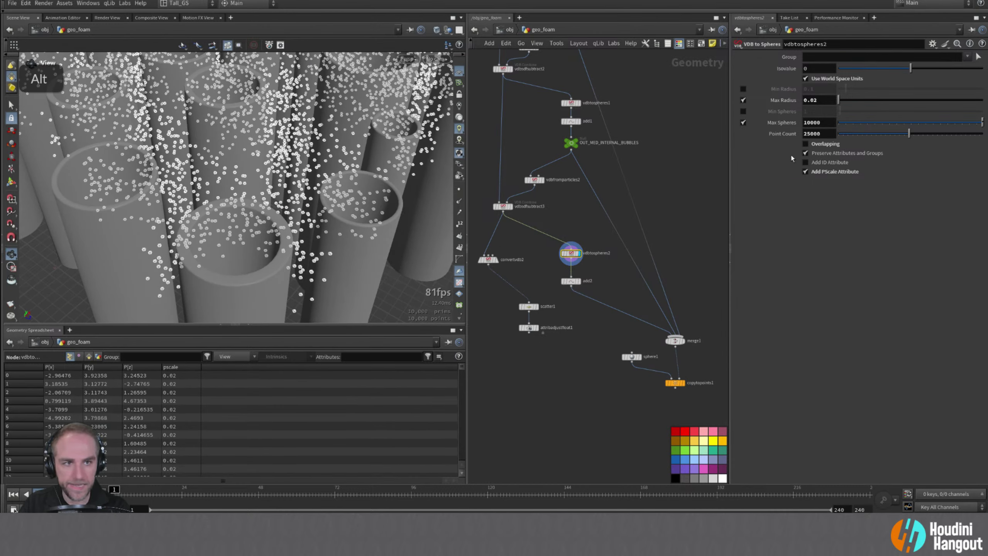
- Set the Point Count of vdbtospheres2 to 100000 and its Max Spheres to 50000
{"action": "double_click", "coordinate": [817, 133]}
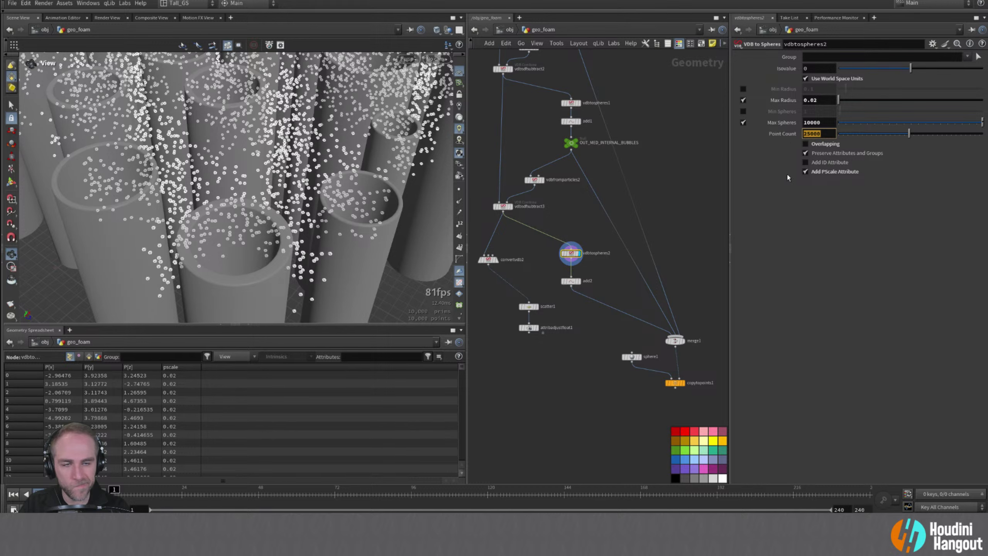
{"action": "type", "text": "100000"}
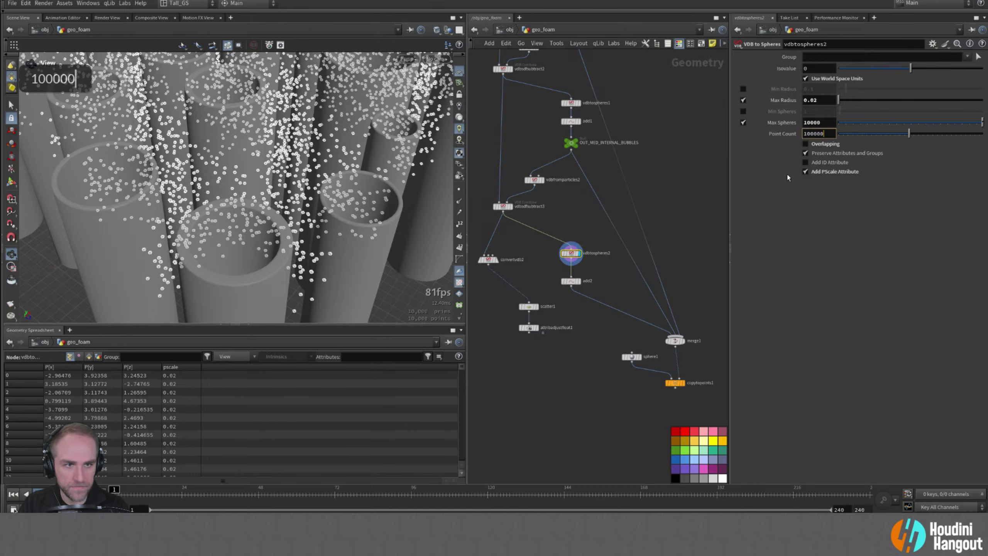
{"action": "key", "text": "Return"}
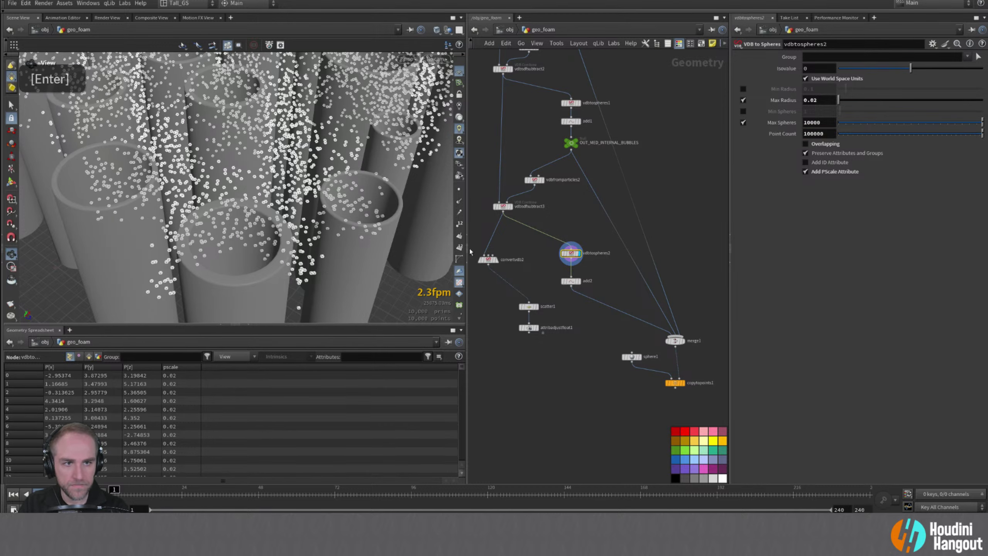
{"action": "left_click_drag", "start_coordinate": [296, 210], "coordinate": [313, 223], "text": "alt"}
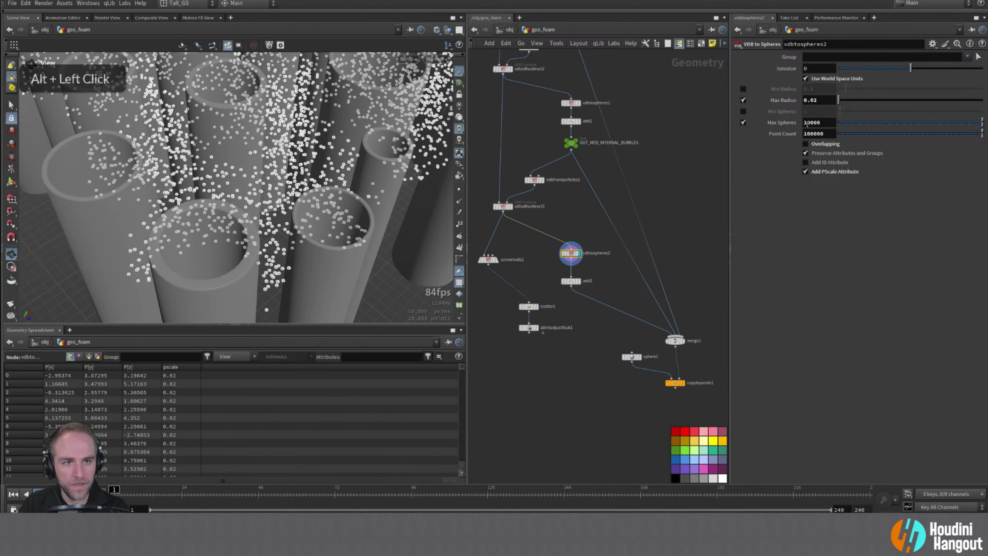
{"action": "left_click_drag", "start_coordinate": [809, 122], "coordinate": [793, 124]}
{"action": "type", "text": "50"}
{"action": "key", "text": "Return"}
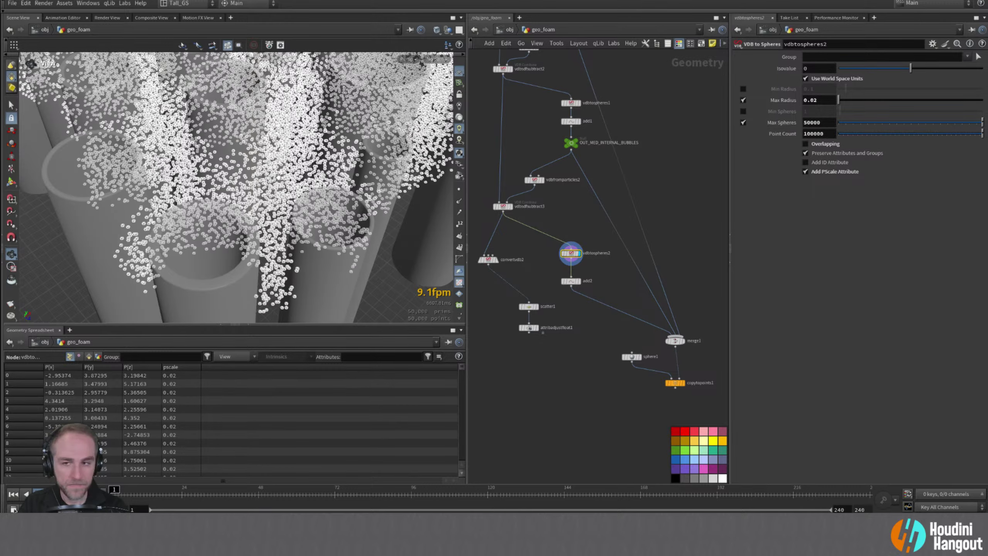
- Display copytopoints1 and add2 in turn to compare the copied bubbles with the VDB sphere points
{"action": "left_click_drag", "start_coordinate": [279, 177], "coordinate": [237, 98], "text": "alt"}
{"action": "double_click", "coordinate": [684, 388]}
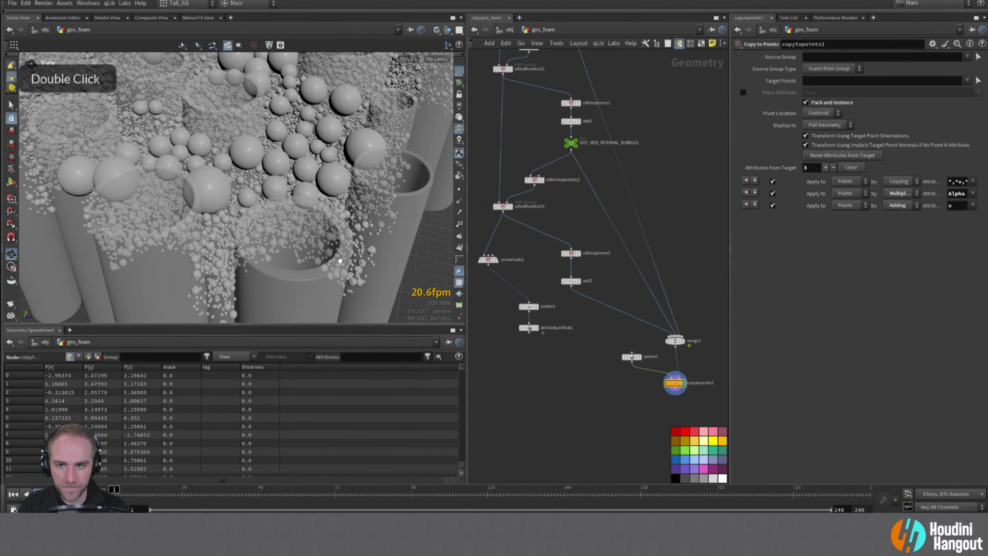
{"action": "left_click_drag", "start_coordinate": [272, 183], "coordinate": [288, 216], "text": "alt"}
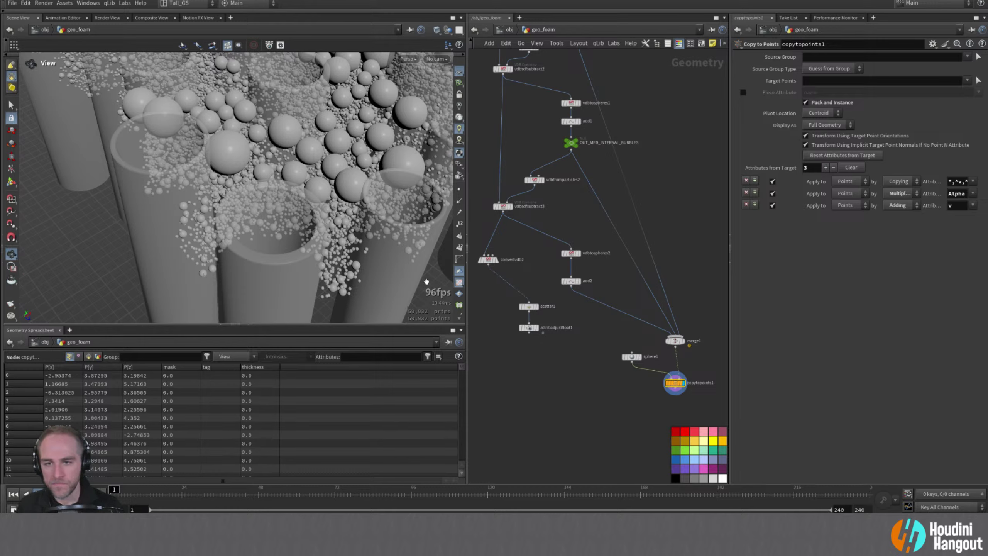
{"action": "double_click", "coordinate": [571, 281]}
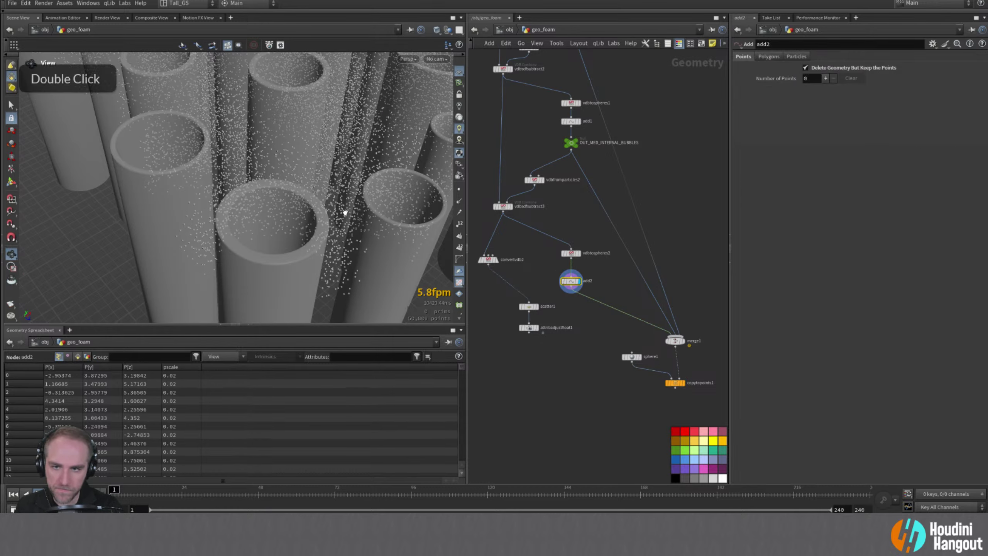
{"action": "mouse_move", "coordinate": [342, 212]}
{"action": "left_mouse_down"}
{"action": "mouse_move", "coordinate": [360, 221]}
{"action": "mouse_move", "coordinate": [366, 247]}
{"action": "mouse_move", "coordinate": [328, 216]}
{"action": "left_mouse_up"}
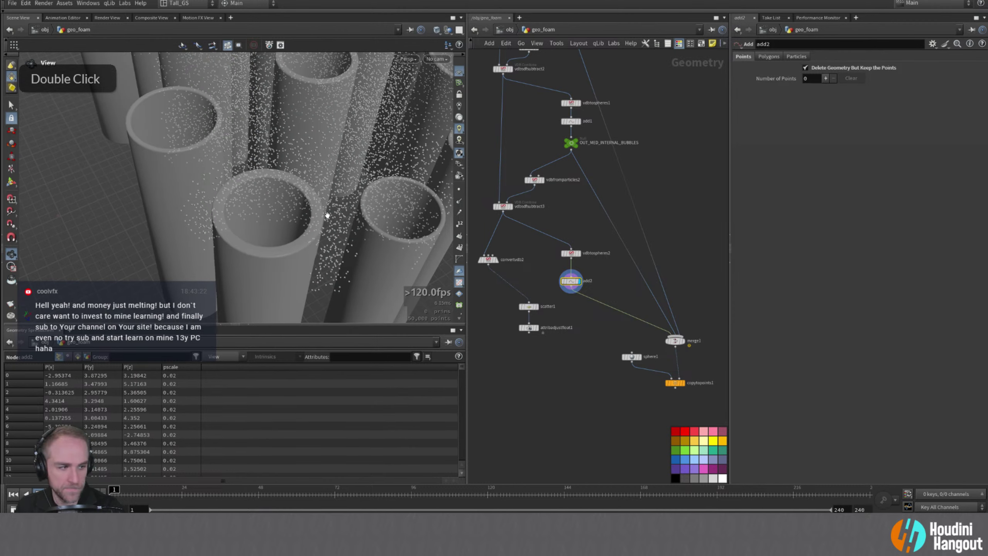
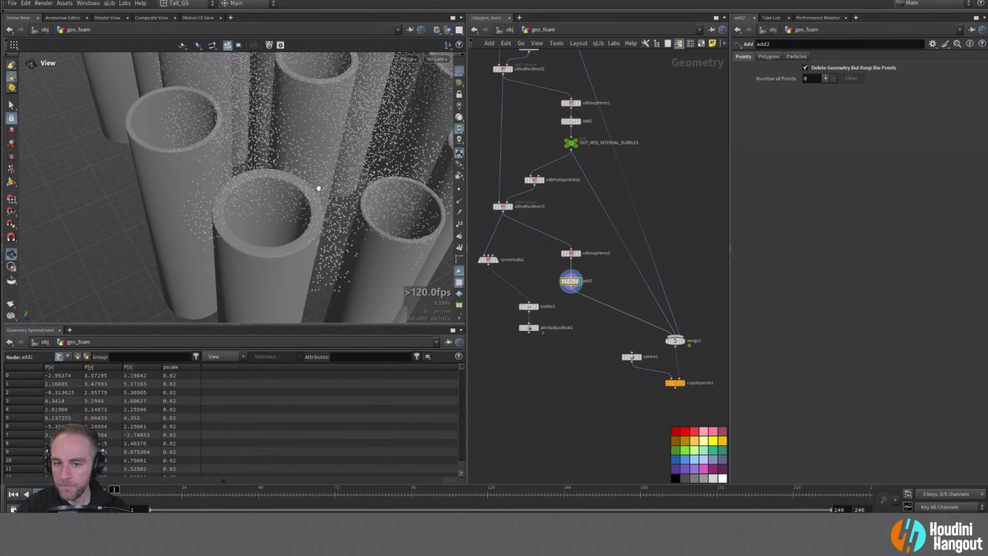
- Display scatter1 and attribadjustfloat1 in turn to compare the scattered points before and after the pscale reduction
{"action": "key", "text": "r"}
{"action": "double_click", "coordinate": [530, 310]}
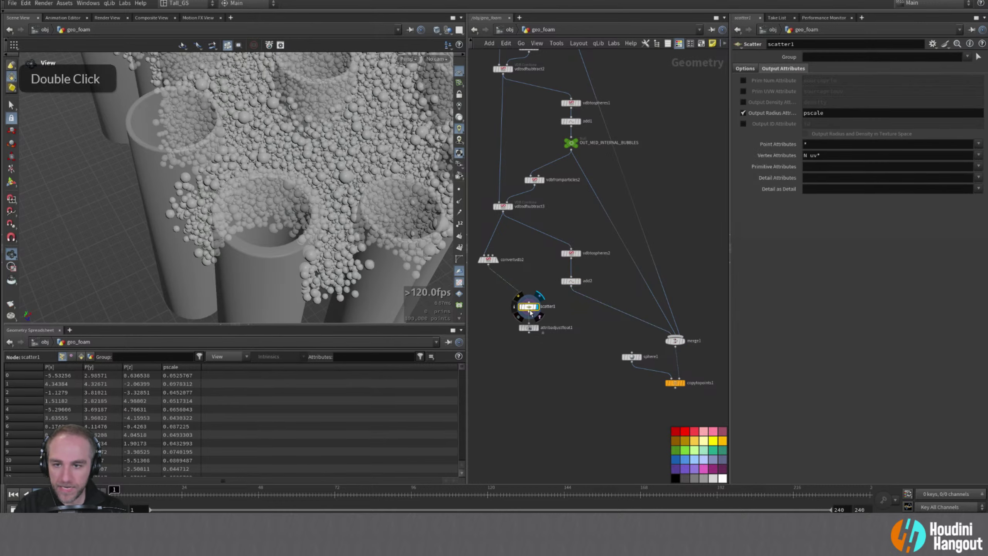
{"action": "left_click_drag", "start_coordinate": [381, 255], "coordinate": [340, 242], "text": "alt"}
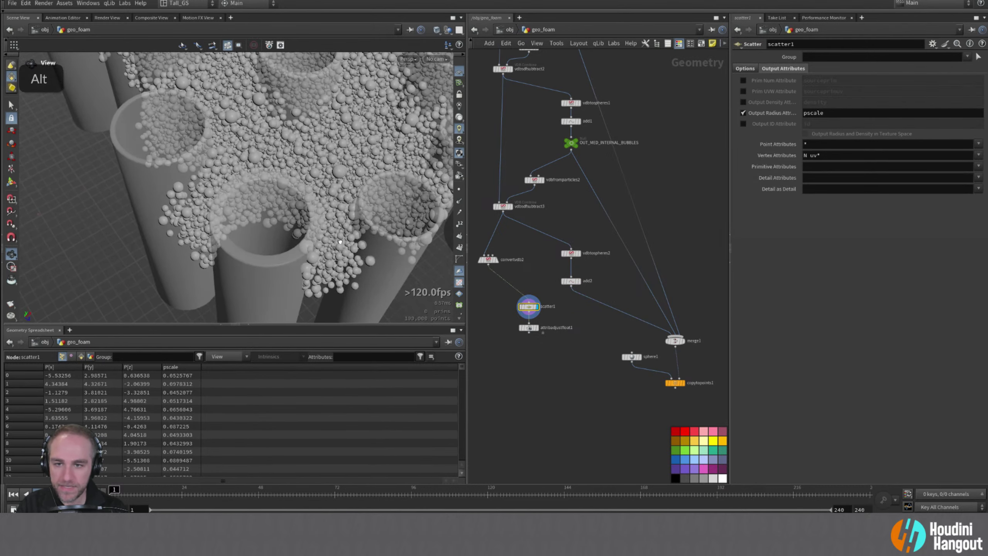
{"action": "double_click", "coordinate": [528, 327]}
{"action": "left_click_drag", "start_coordinate": [389, 219], "coordinate": [451, 218], "text": "alt"}
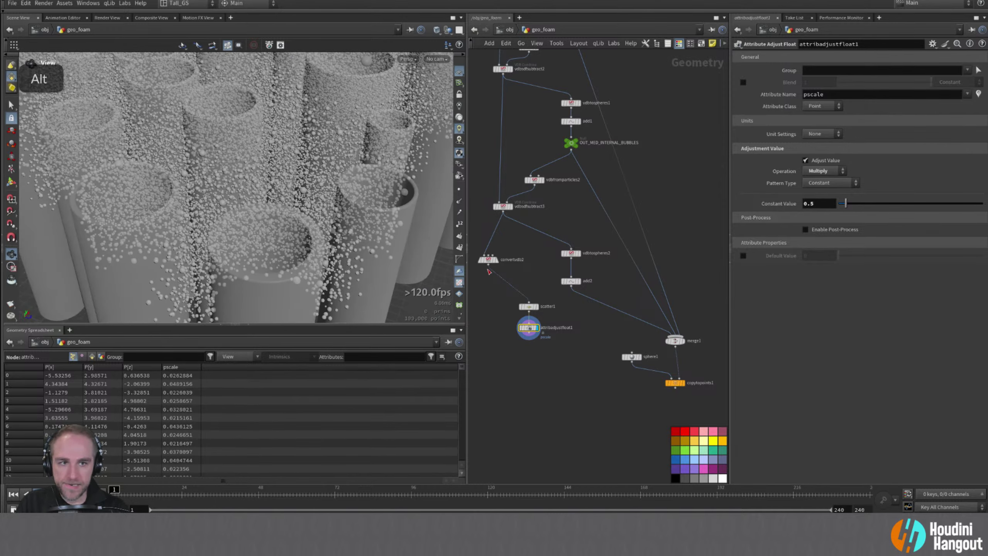
- Set the Force Total Count of scatter1 to 200000 and inspect the scattered points between the tubes
{"action": "left_click", "coordinate": [529, 307]}
{"action": "left_click_drag", "start_coordinate": [342, 234], "coordinate": [320, 233], "text": "alt"}
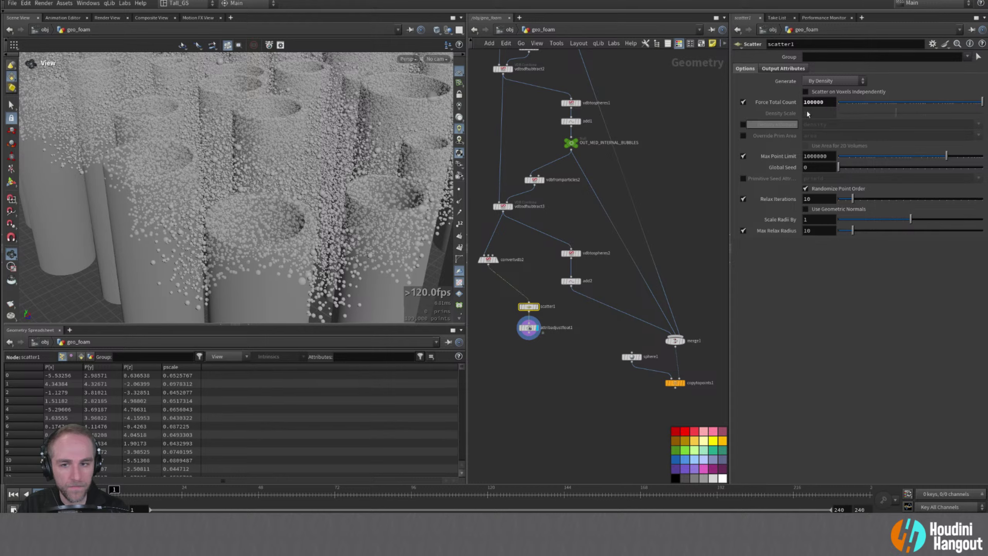
{"action": "right_click_drag", "start_coordinate": [357, 180], "coordinate": [220, 189], "text": "alt"}
{"action": "left_click_drag", "start_coordinate": [221, 189], "coordinate": [364, 226], "text": "alt"}
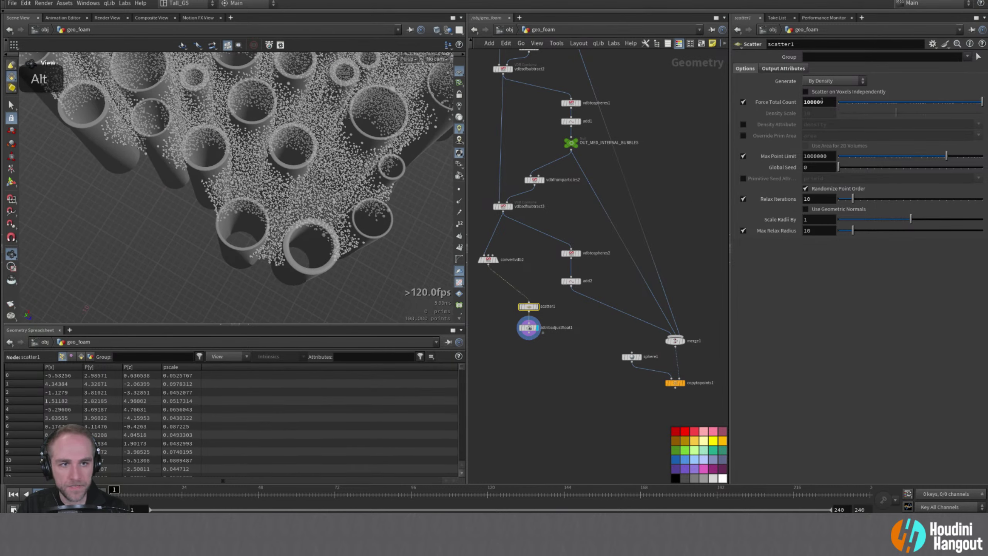
{"action": "left_click_drag", "start_coordinate": [808, 102], "coordinate": [802, 102]}
{"action": "type", "text": "2"}
{"action": "key", "text": "Return"}
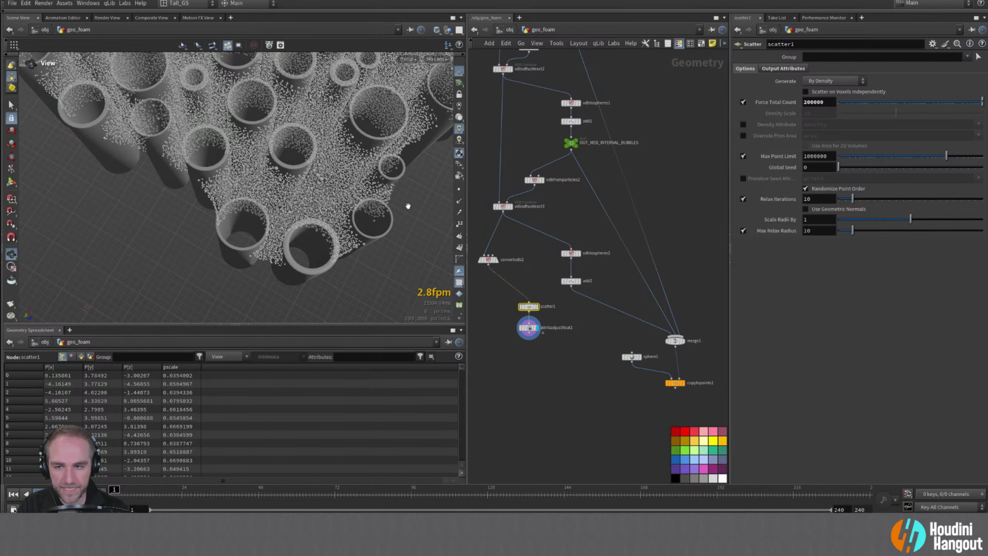
{"action": "right_click_drag", "start_coordinate": [334, 202], "coordinate": [350, 202], "text": "alt"}
{"action": "mouse_move", "coordinate": [350, 202]}
{"action": "left_mouse_down", "text": "alt"}
{"action": "mouse_move", "coordinate": [280, 158]}
{"action": "mouse_move", "coordinate": [256, 120]}
{"action": "mouse_move", "coordinate": [268, 105]}
{"action": "mouse_move", "coordinate": [327, 137]}
{"action": "mouse_move", "coordinate": [354, 179]}
{"action": "mouse_move", "coordinate": [355, 202]}
{"action": "left_mouse_up", "text": "alt"}
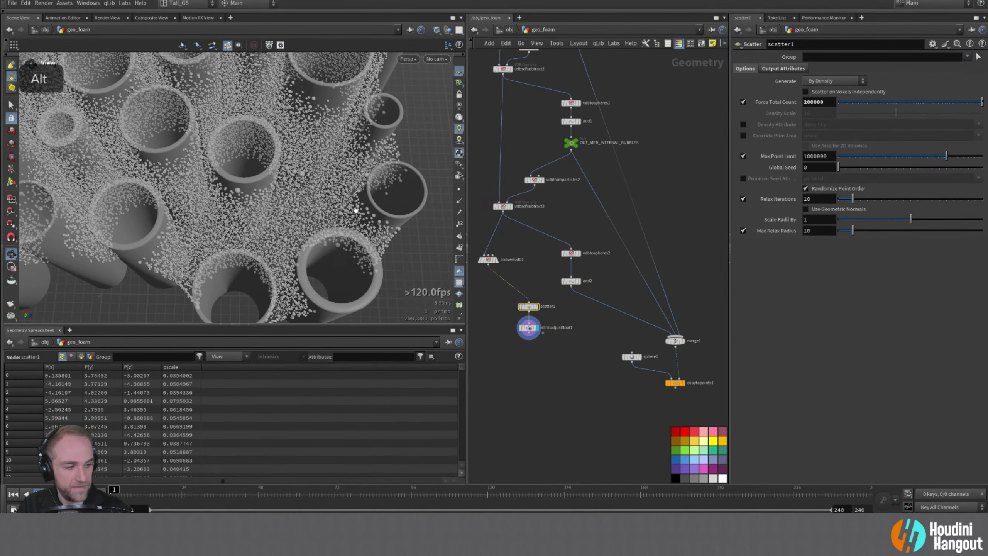
- Set the Force Total Count of scatter1 to 400000 and open the attribadjustfloat1 parameters
{"action": "left_click", "coordinate": [815, 102]}
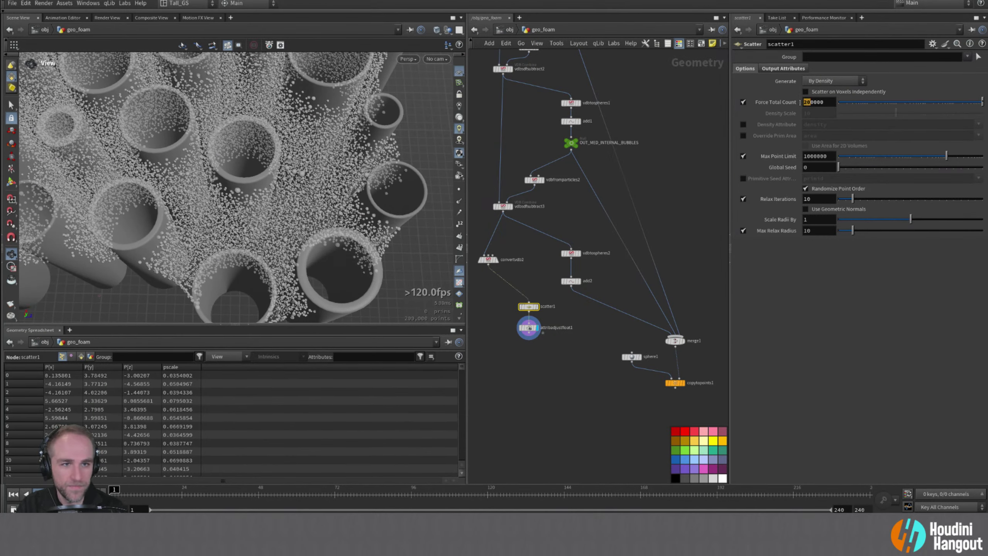
{"action": "type", "text": "40"}
{"action": "key", "text": "Return"}
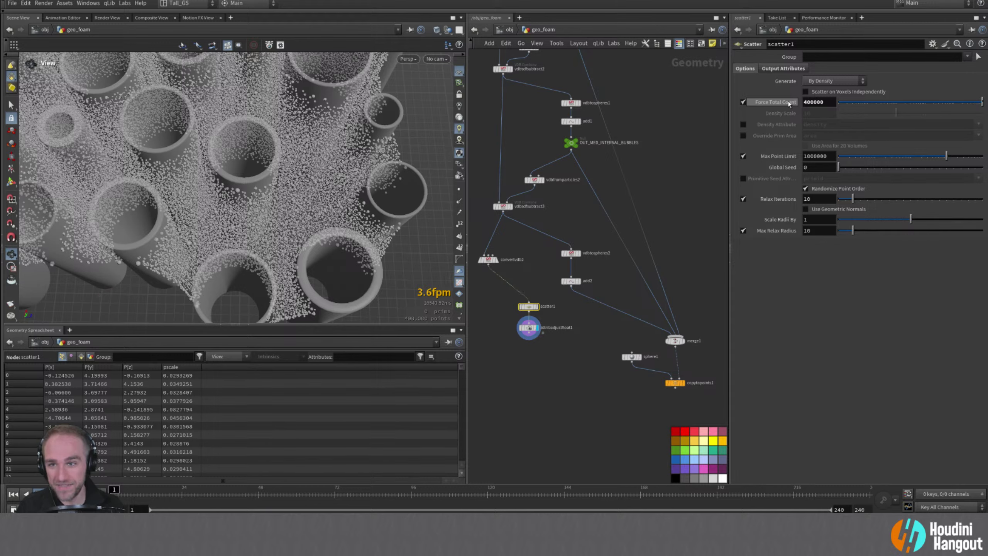
{"action": "right_click_drag", "start_coordinate": [257, 191], "coordinate": [243, 177], "text": "alt"}
{"action": "left_click_drag", "start_coordinate": [243, 176], "coordinate": [259, 134], "text": "alt"}
{"action": "left_click", "coordinate": [530, 327]}
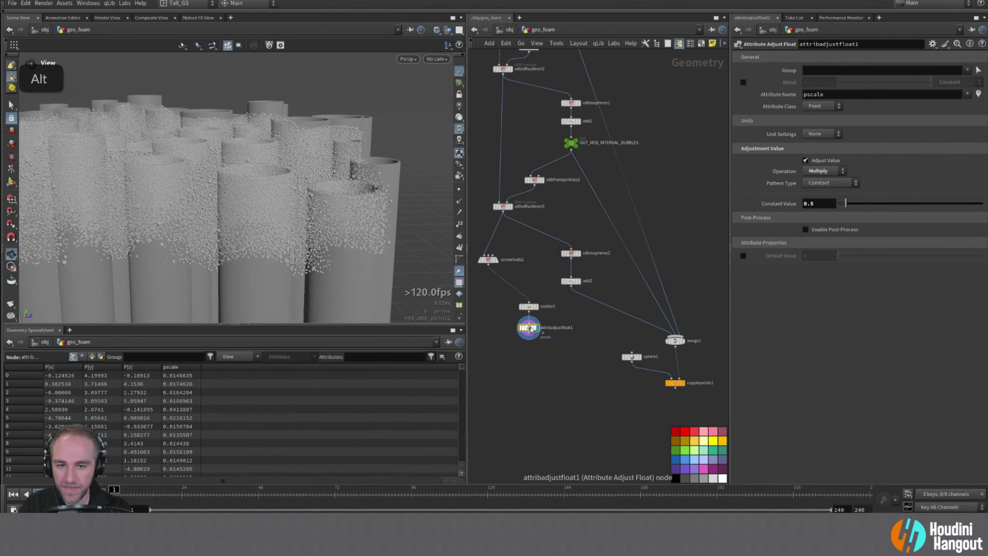
- Rewire merge1 to take attribadjustfloat1 instead of add2, and display copytopoints1 to inspect the combined bubbles around the tubes
{"action": "left_click_drag", "start_coordinate": [259, 249], "coordinate": [284, 235], "text": "alt"}
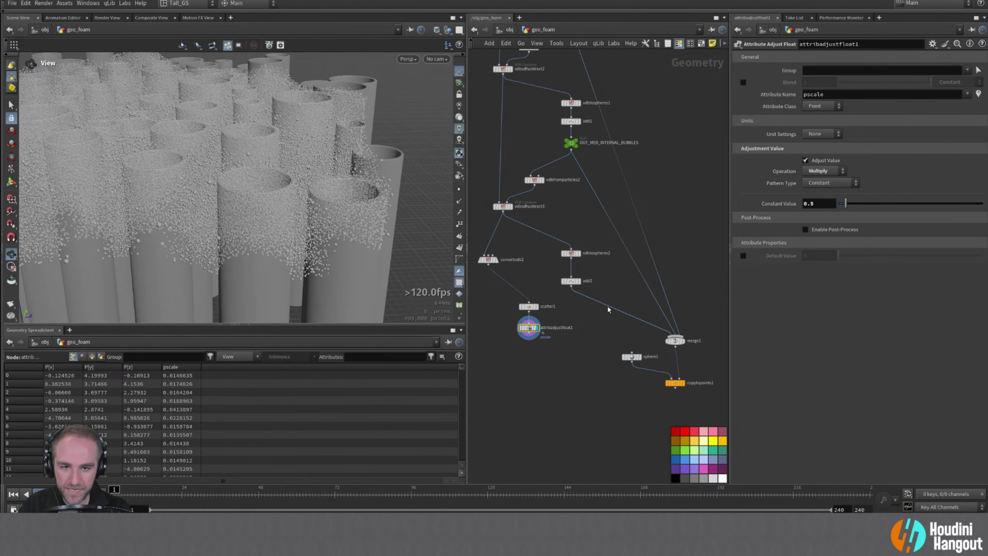
{"action": "left_click_drag", "start_coordinate": [607, 306], "coordinate": [534, 348]}
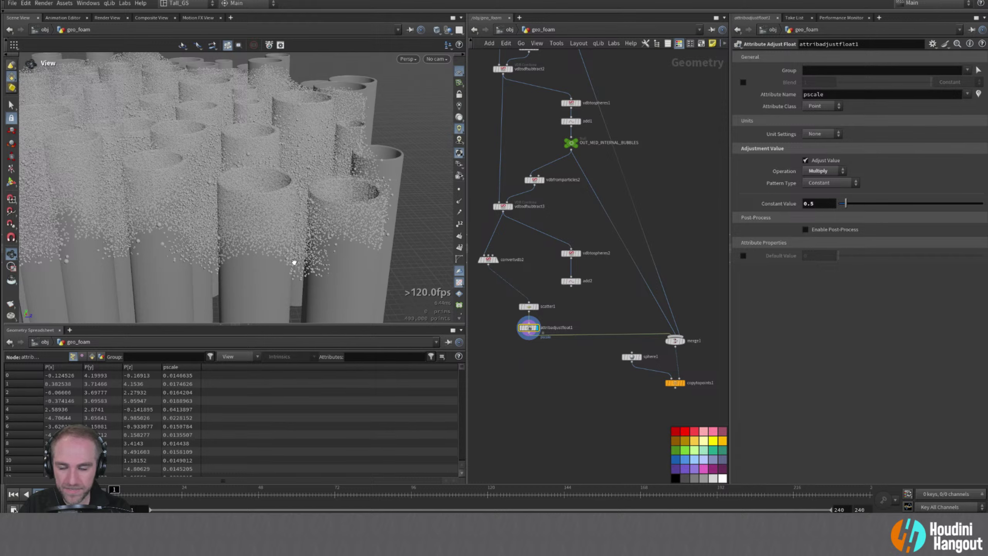
{"action": "left_click_drag", "start_coordinate": [314, 230], "coordinate": [283, 241], "text": "alt"}
{"action": "left_click", "coordinate": [682, 382]}
{"action": "right_click_drag", "start_coordinate": [284, 241], "coordinate": [446, 215], "text": "alt"}
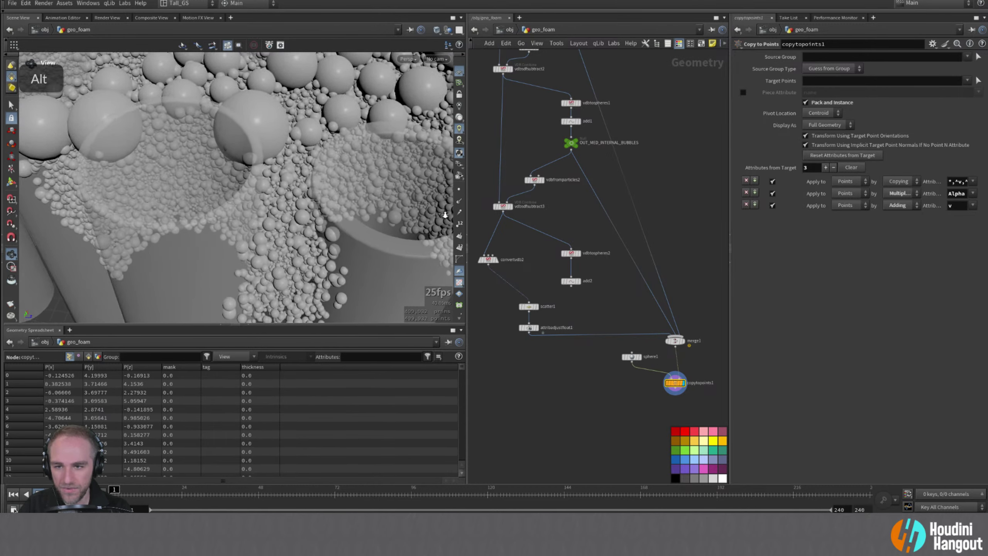
{"action": "left_click_drag", "start_coordinate": [445, 215], "coordinate": [335, 242], "text": "alt"}
- Display scatter1, attribadjustfloat1 and copytopoints1 in turn to compare bubble sizes, ending with attribadjustfloat1 displayed and its parameters open
{"action": "left_click", "coordinate": [489, 261]}
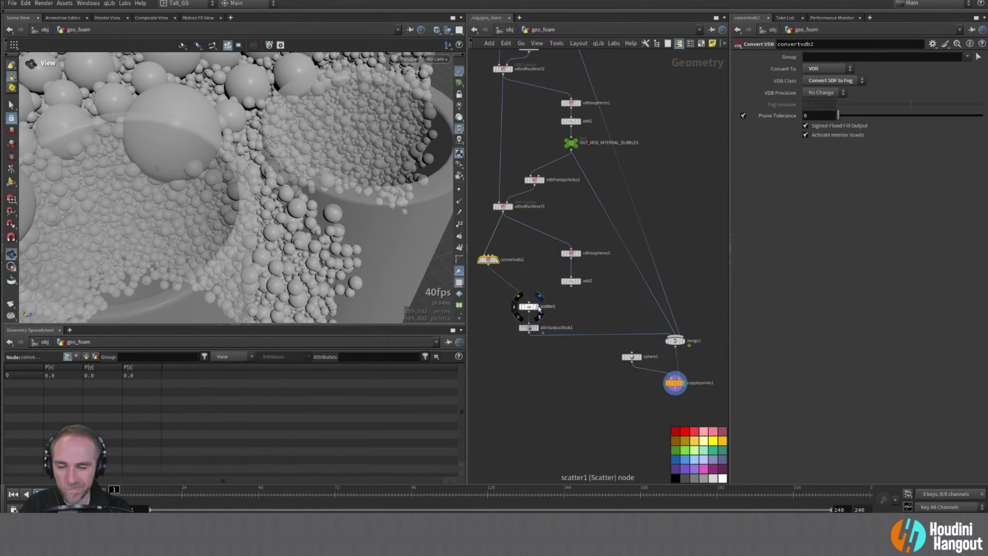
{"action": "left_click", "coordinate": [539, 309]}
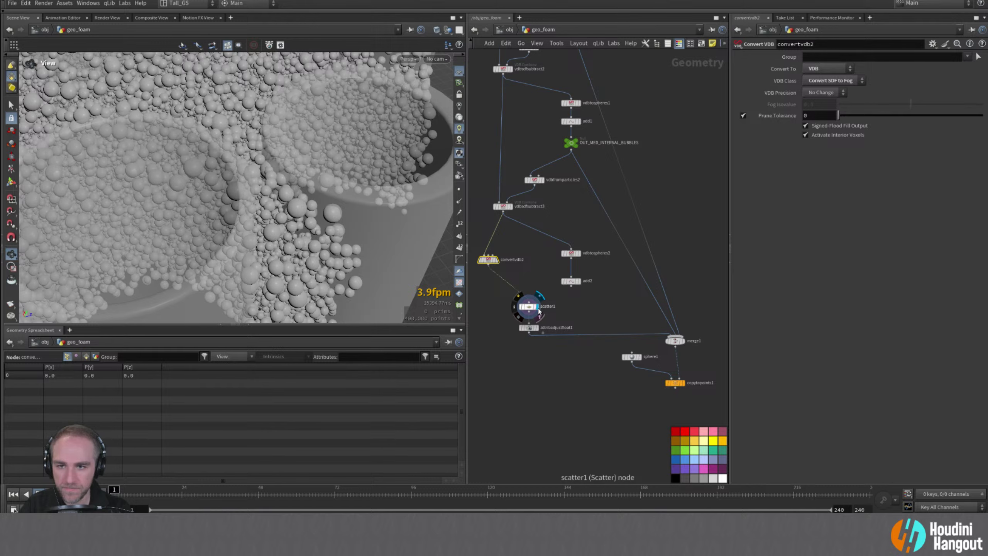
{"action": "left_click", "coordinate": [539, 330]}
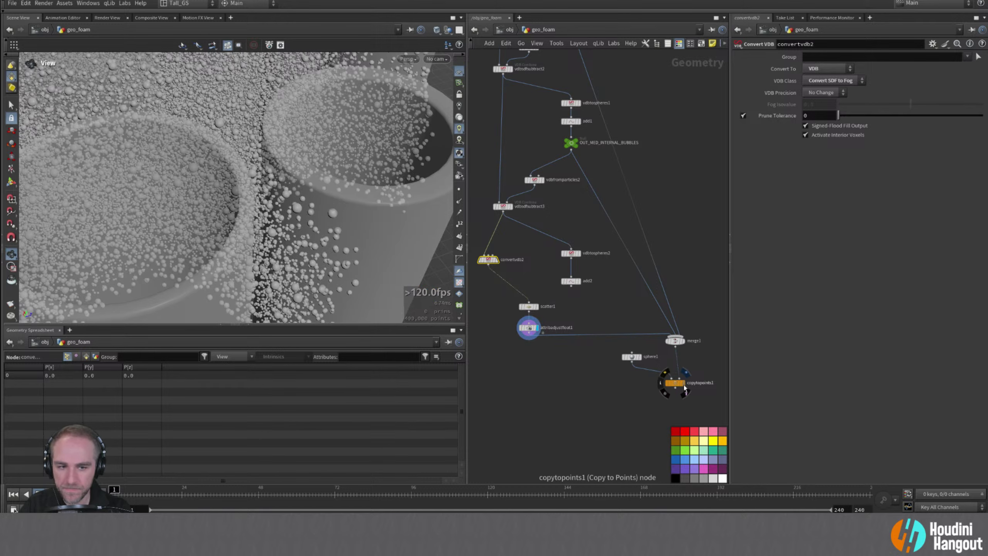
{"action": "left_click", "coordinate": [685, 385]}
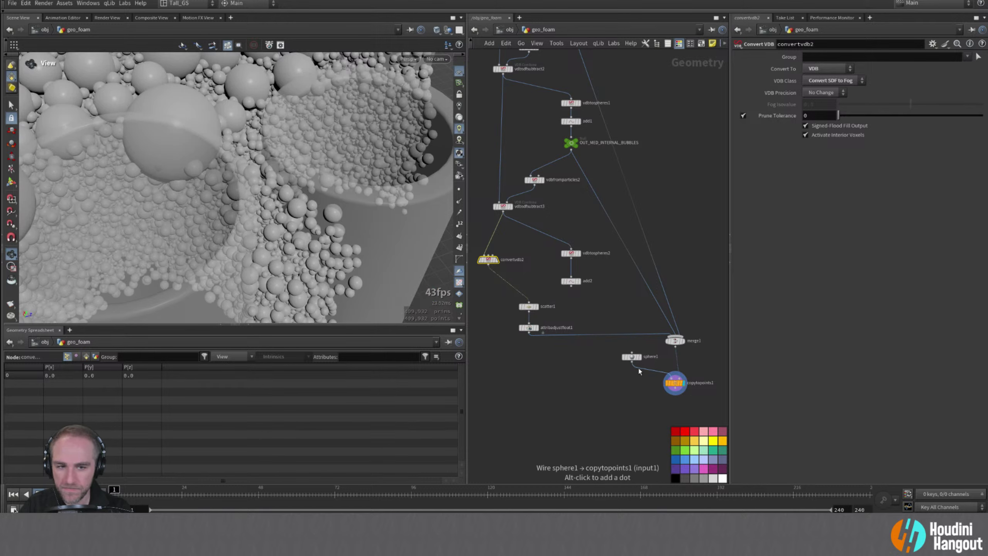
{"action": "left_click", "coordinate": [539, 329]}
{"action": "left_click", "coordinate": [529, 330]}
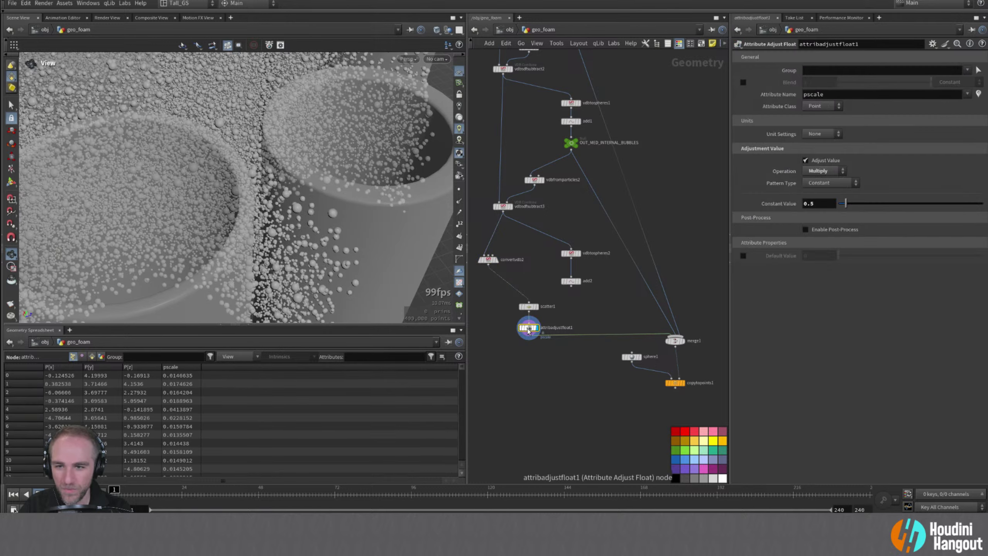
- Compare the full-size scatter1 points with the reduced points and the merged copytopoints1 bubbles, and open the scatter1 parameters
{"action": "left_click", "coordinate": [540, 308]}
{"action": "left_click", "coordinate": [529, 306]}
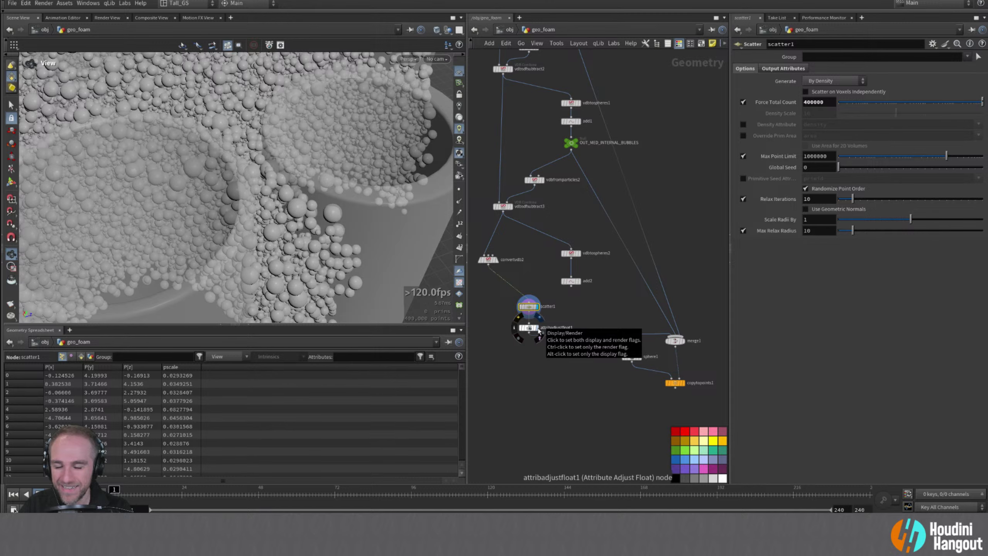
{"action": "left_click", "coordinate": [540, 331]}
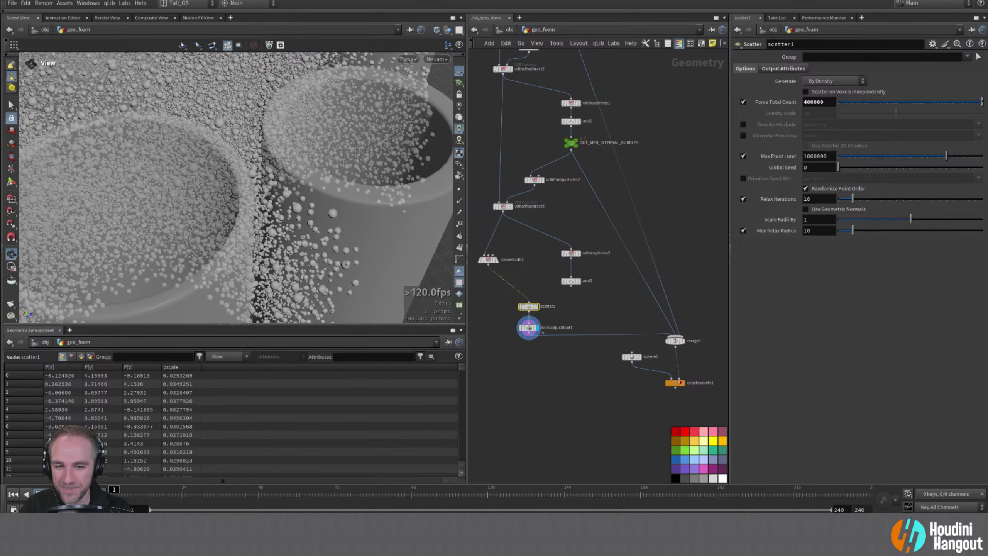
{"action": "left_click", "coordinate": [681, 383]}
{"action": "mouse_move", "coordinate": [539, 310]}
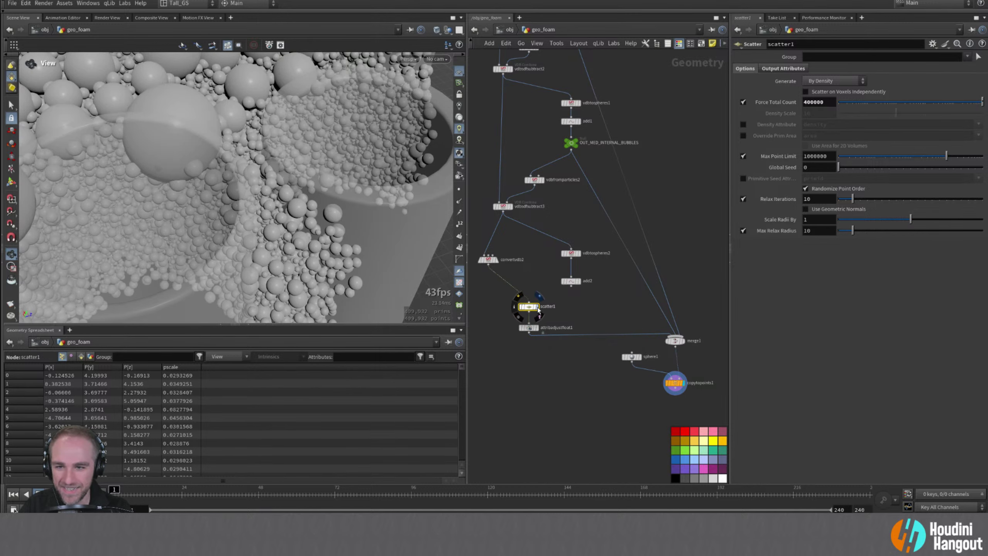
{"action": "mouse_move", "coordinate": [684, 389]}
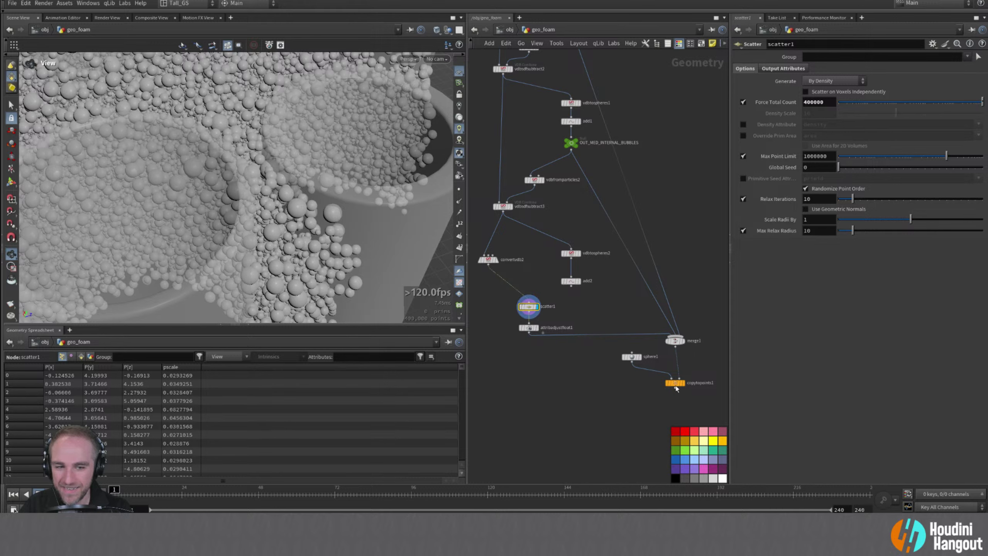
- Display scatter1 and set its Force Total Count to 1000000
{"action": "left_click", "coordinate": [537, 308]}
{"action": "left_click_drag", "start_coordinate": [319, 209], "coordinate": [296, 203], "text": "alt"}
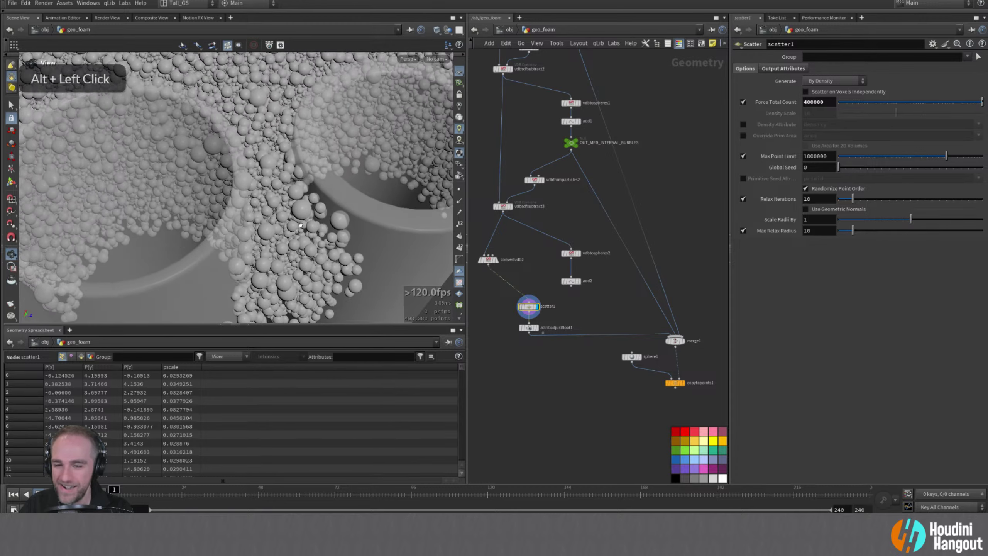
{"action": "right_click_drag", "start_coordinate": [296, 203], "coordinate": [304, 218], "text": "alt"}
{"action": "mouse_move", "coordinate": [304, 218]}
{"action": "left_mouse_down", "text": "alt"}
{"action": "mouse_move", "coordinate": [311, 210]}
{"action": "mouse_move", "coordinate": [311, 234]}
{"action": "left_mouse_up", "text": "alt"}
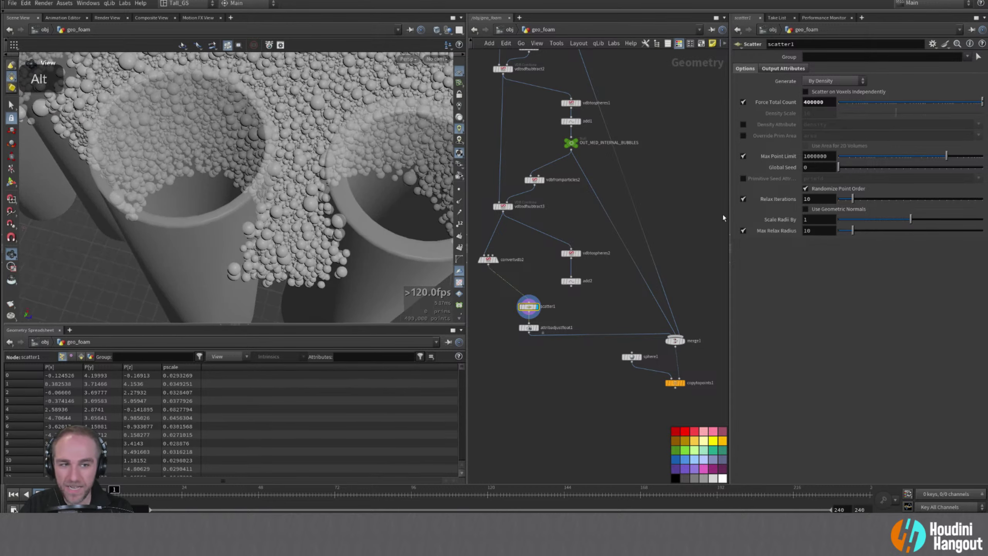
{"action": "left_click_drag", "start_coordinate": [810, 103], "coordinate": [794, 105]}
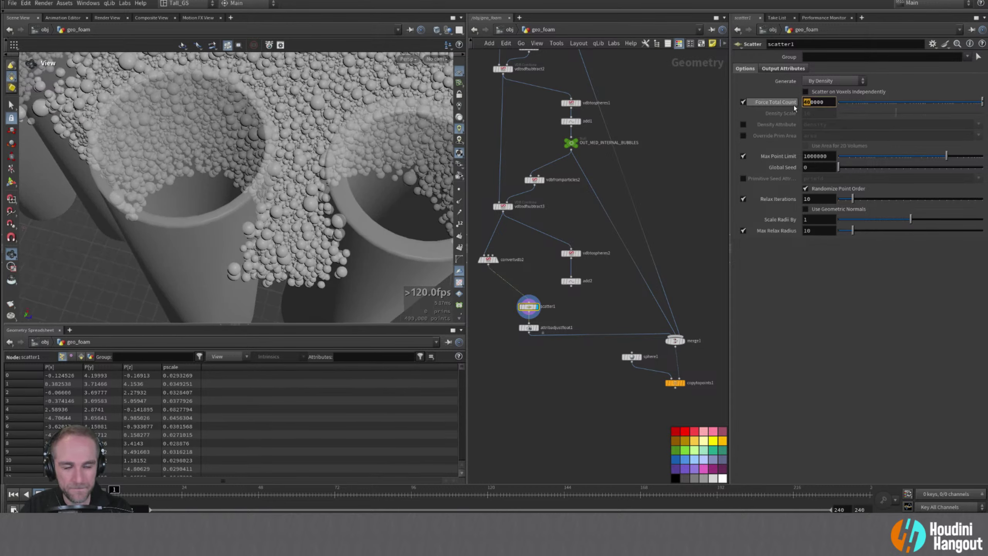
{"action": "type", "text": "100"}
{"action": "key", "text": "Return"}
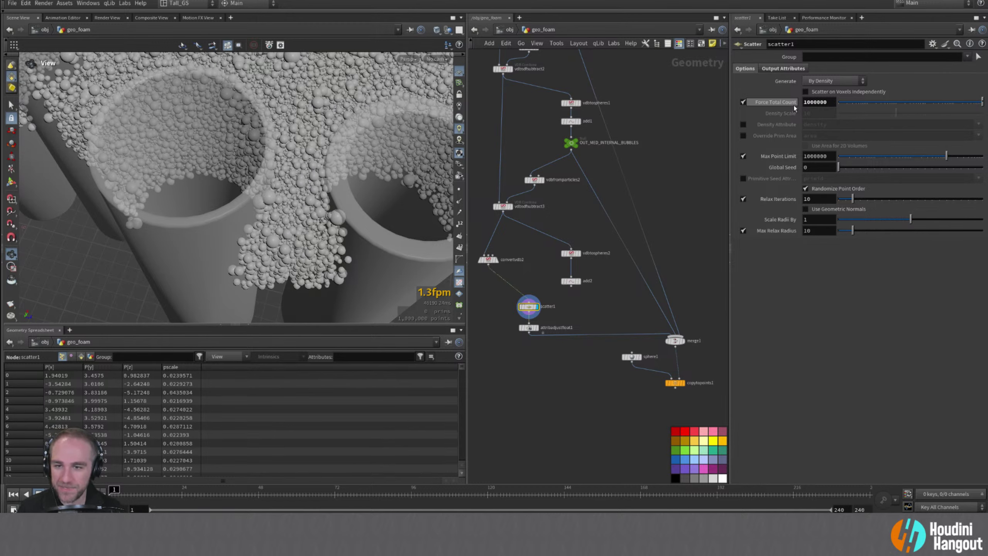
- Examine the denser scattered points up close between the tubes and across the whole foam from above
{"action": "left_click_drag", "start_coordinate": [248, 229], "coordinate": [273, 219], "text": "alt"}
{"action": "right_click_drag", "start_coordinate": [273, 218], "coordinate": [319, 195], "text": "alt"}
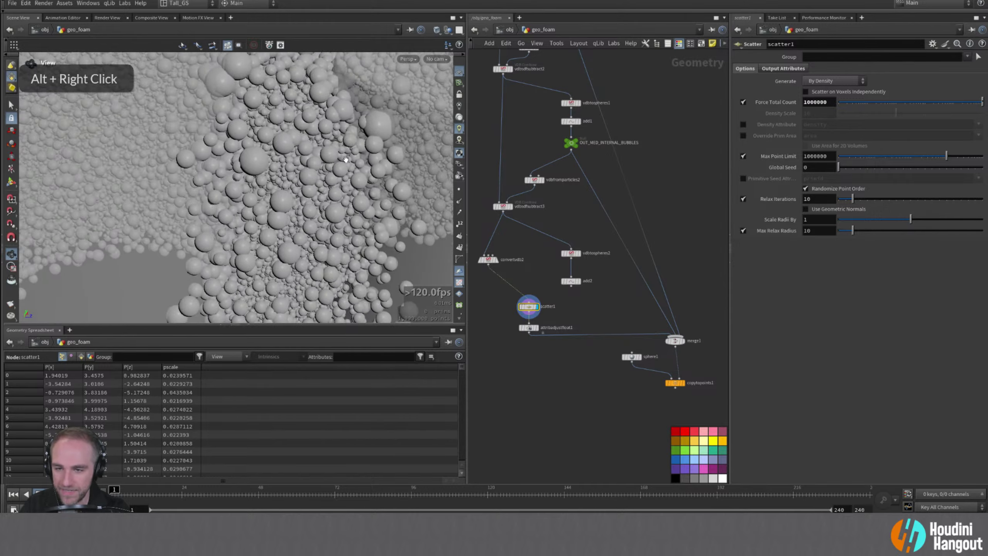
{"action": "left_click_drag", "start_coordinate": [319, 194], "coordinate": [427, 246], "text": "alt"}
{"action": "right_click_drag", "start_coordinate": [427, 246], "coordinate": [351, 218], "text": "alt"}
{"action": "middle_click_drag", "start_coordinate": [350, 218], "coordinate": [298, 221], "text": "alt"}
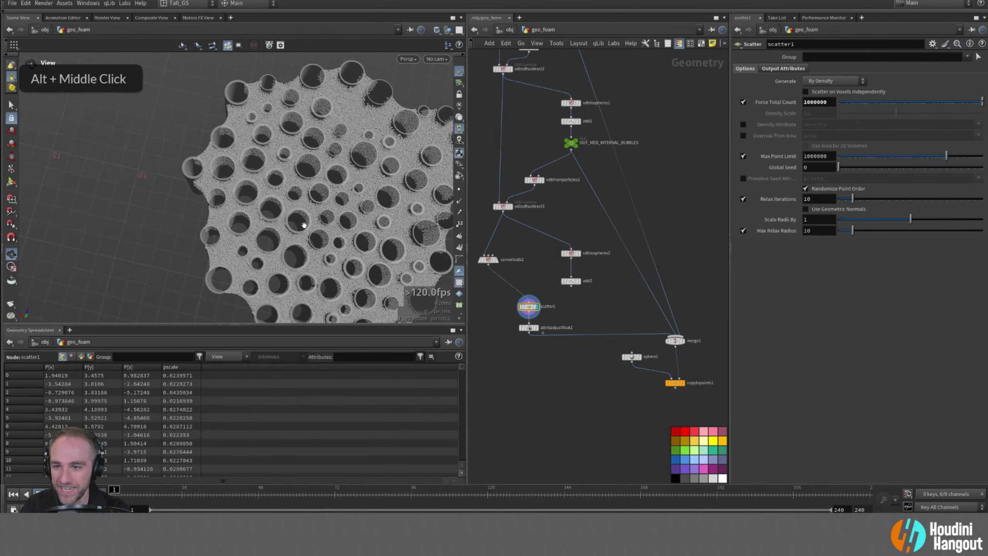
{"action": "right_click_drag", "start_coordinate": [297, 221], "coordinate": [403, 178], "text": "alt"}
{"action": "middle_click_drag", "start_coordinate": [403, 178], "coordinate": [374, 187], "text": "alt"}
{"action": "right_click_drag", "start_coordinate": [374, 187], "coordinate": [350, 195], "text": "alt"}
{"action": "mouse_move", "coordinate": [351, 195]}
{"action": "left_mouse_down", "text": "alt"}
{"action": "mouse_move", "coordinate": [303, 165]}
{"action": "mouse_move", "coordinate": [331, 193]}
{"action": "left_mouse_up", "text": "alt"}
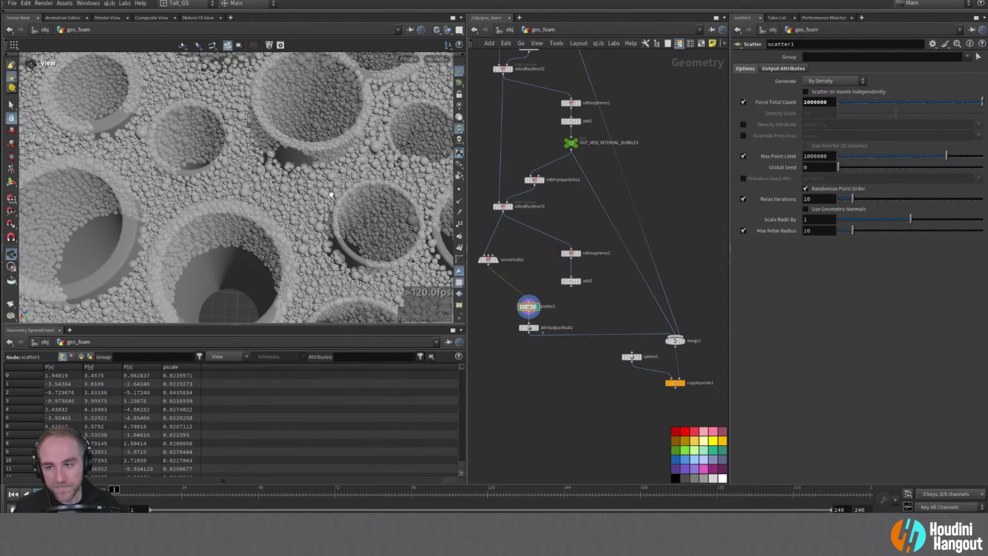
{"action": "right_click_drag", "start_coordinate": [312, 170], "coordinate": [267, 223], "text": "alt"}
{"action": "left_click_drag", "start_coordinate": [267, 223], "coordinate": [272, 167], "text": "alt"}
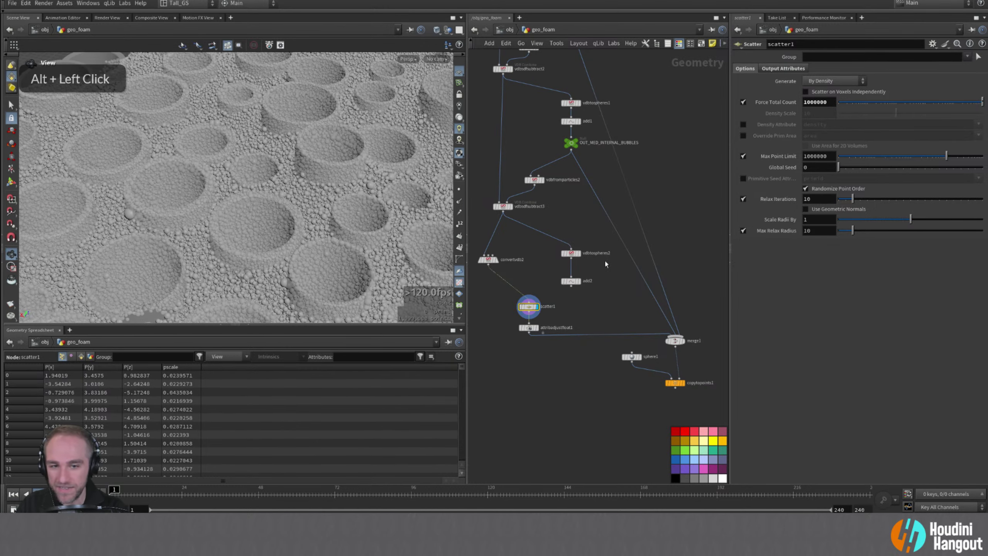
- Display convertvdb2 and vdbsdfsubtract3 in turn to examine the fog volume and the subtracted SDF around the tubes
{"action": "middle_click_drag", "start_coordinate": [584, 211], "coordinate": [589, 257], "text": "alt"}
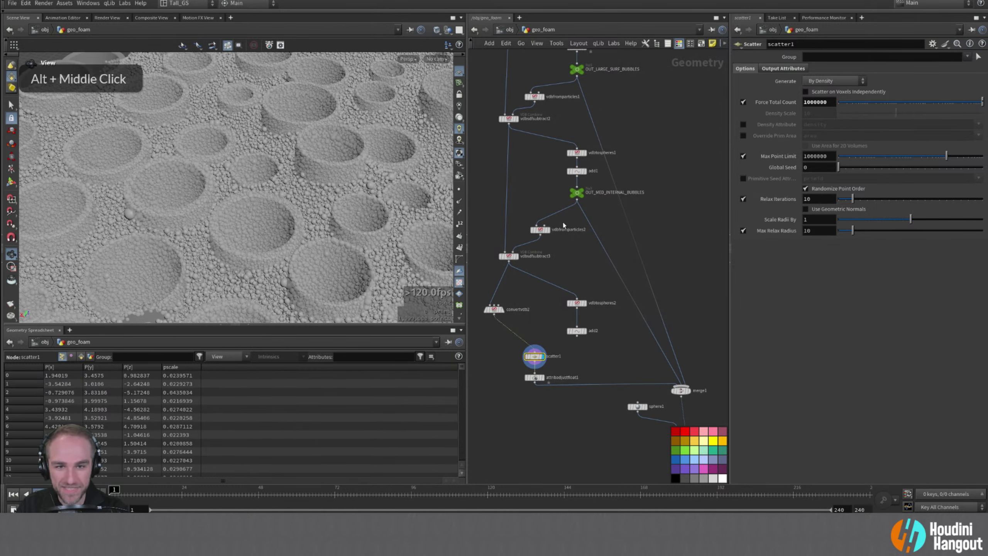
{"action": "double_click", "coordinate": [495, 310]}
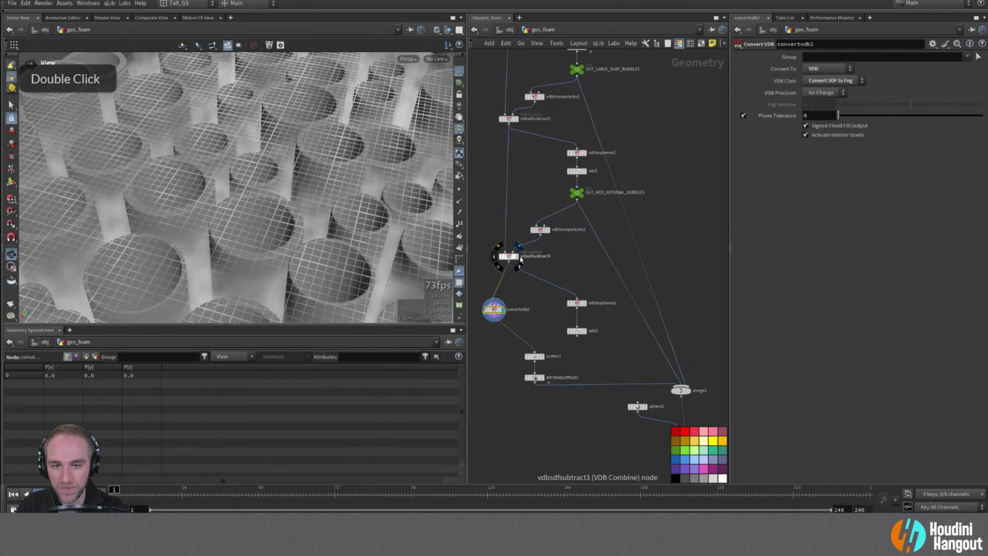
{"action": "double_click", "coordinate": [508, 256]}
{"action": "left_click_drag", "start_coordinate": [431, 286], "coordinate": [311, 218], "text": "alt"}
{"action": "right_click_drag", "start_coordinate": [311, 218], "coordinate": [292, 202], "text": "alt"}
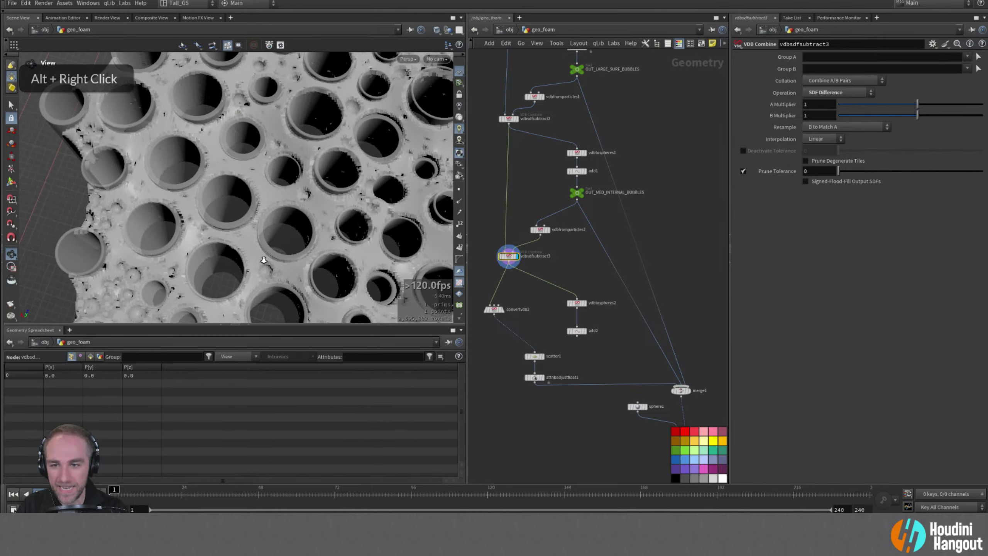
{"action": "middle_click_drag", "start_coordinate": [292, 203], "coordinate": [273, 195], "text": "alt"}
{"action": "left_click_drag", "start_coordinate": [273, 194], "coordinate": [286, 111], "text": "alt"}
- Set Convert To on convertvdb2 to Polygons and display the resulting mesh around the tubes
{"action": "left_click", "coordinate": [495, 311]}
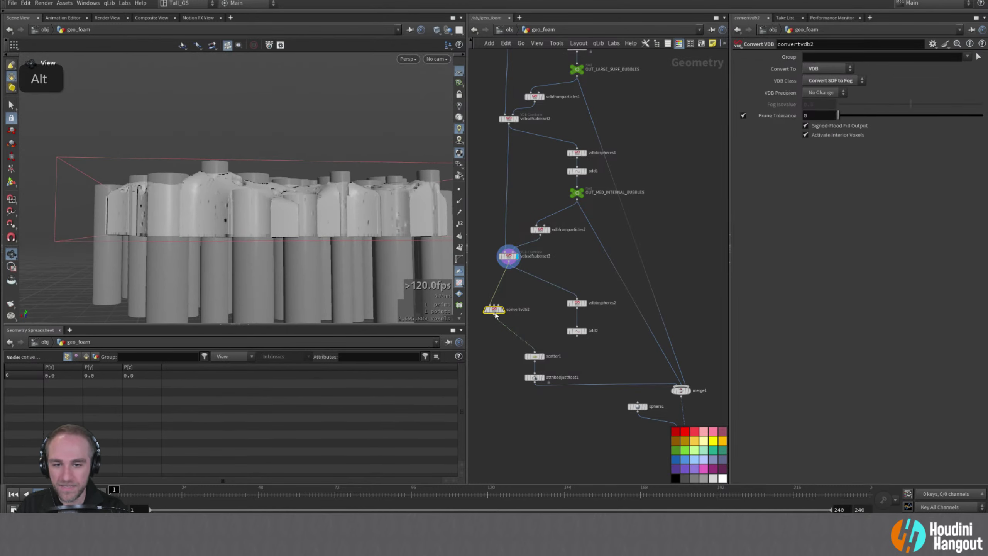
{"action": "left_click", "coordinate": [827, 69]}
{"action": "left_click", "coordinate": [825, 99]}
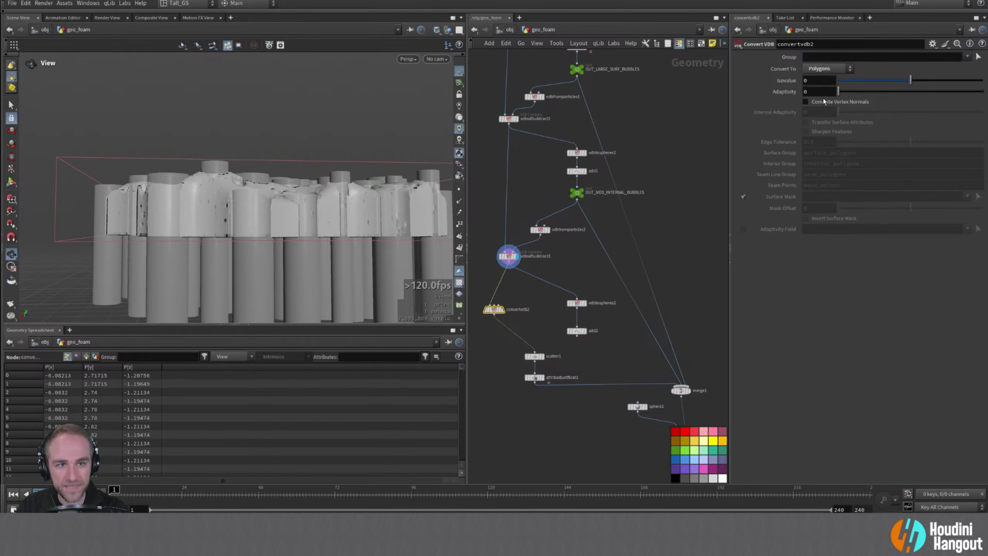
{"action": "double_click", "coordinate": [503, 310]}
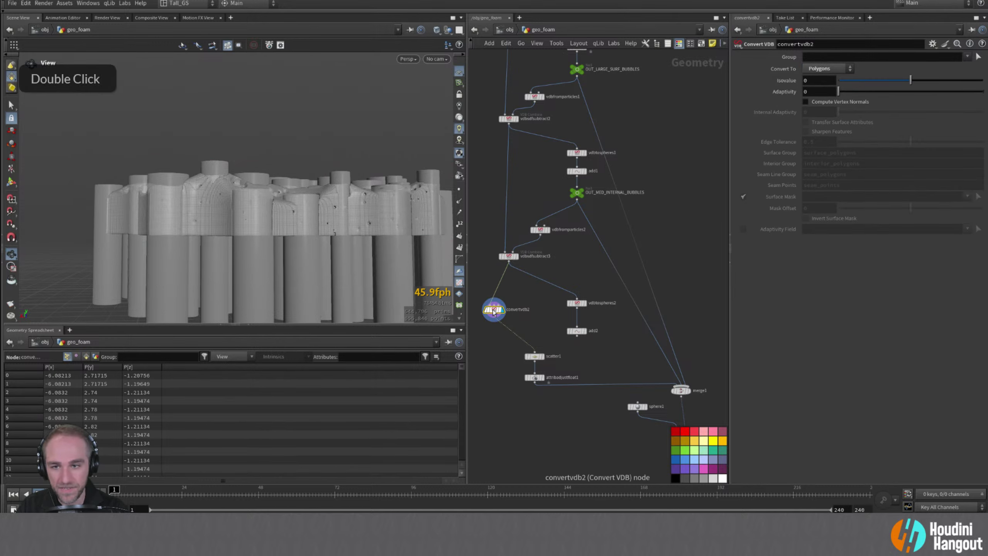
{"action": "left_click", "coordinate": [355, 200], "text": "alt"}
{"action": "right_click_drag", "start_coordinate": [355, 200], "coordinate": [351, 202], "text": "alt"}
{"action": "left_click_drag", "start_coordinate": [350, 203], "coordinate": [497, 294], "text": "alt"}
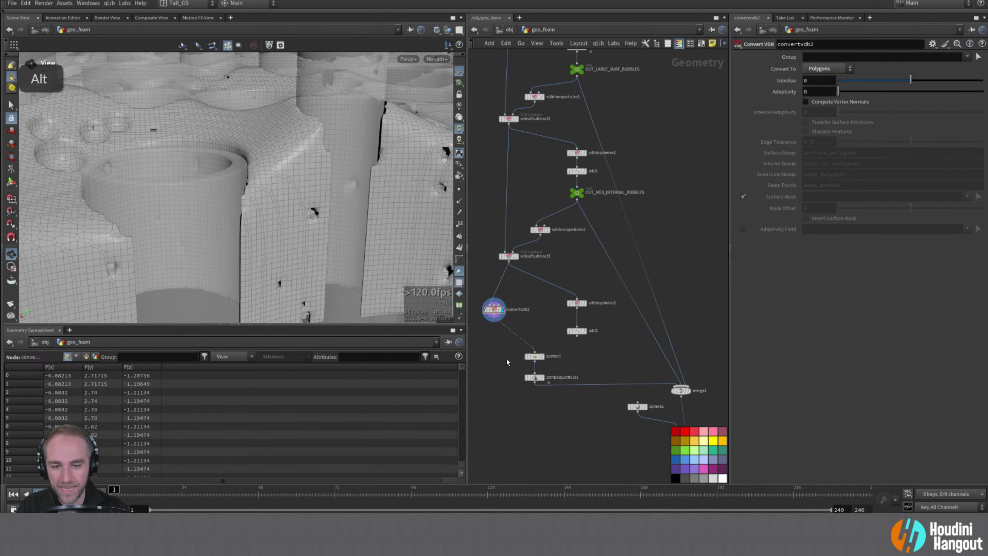
- Add a Points from Volume node below convertvdb2, beside scatter1
{"action": "key", "text": "Tab"}
{"action": "type", "text": "pp"}
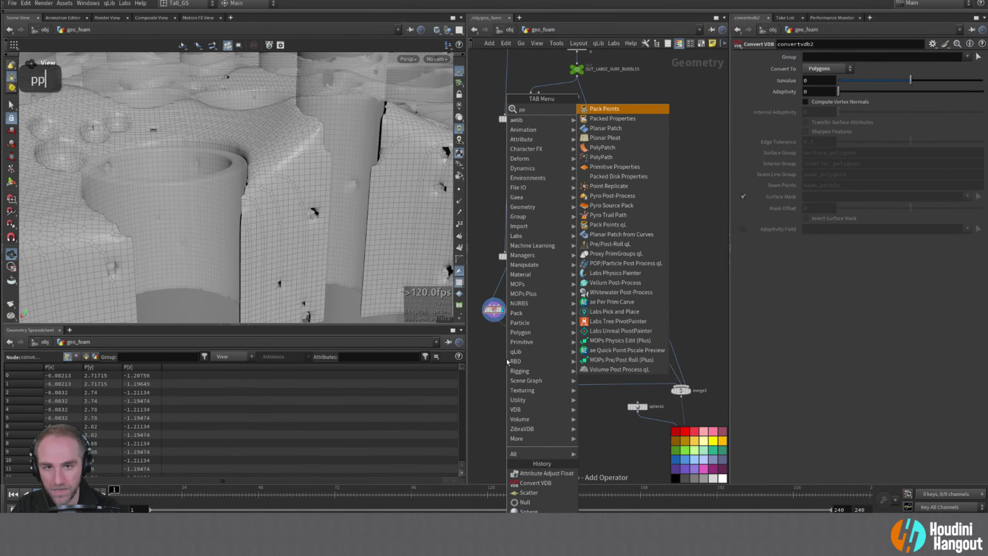
{"action": "key", "text": "BackSpace"}
{"action": "type", "text": "ointsa"}
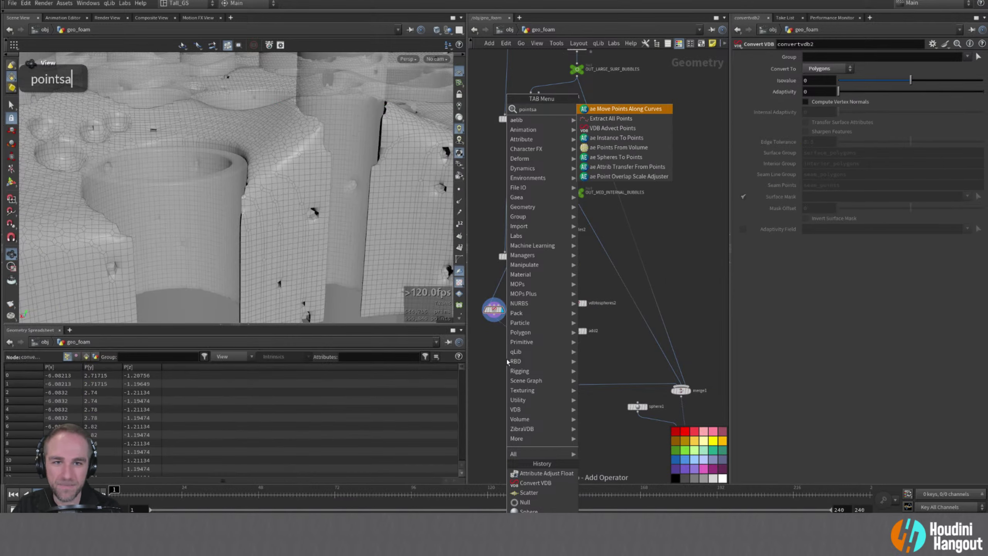
{"action": "key", "text": "BackSpace"}
{"action": "key", "text": "Return"}
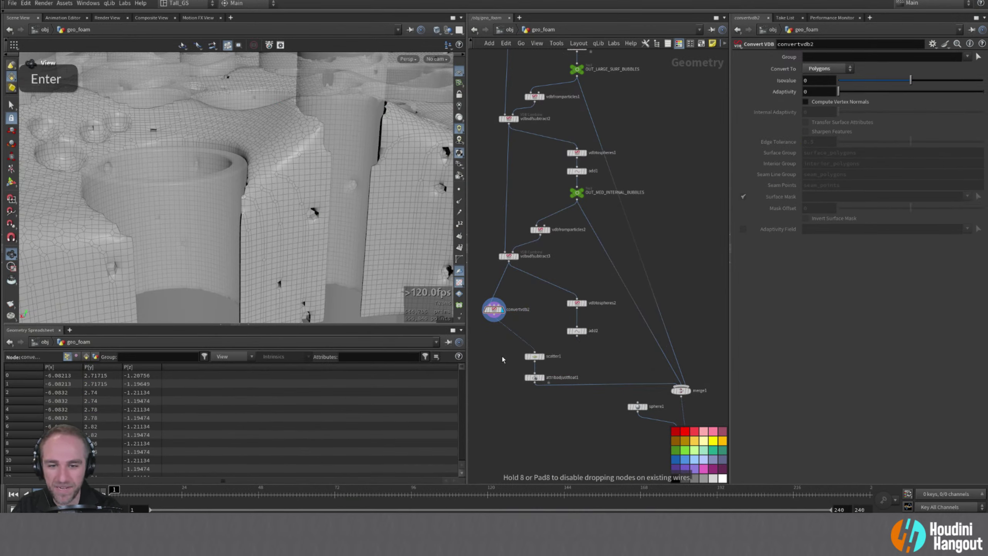
{"action": "left_click", "coordinate": [502, 359]}
- Review the Construction Method, Point Configuration and Source Type options of the Points from Volume node
{"action": "left_click", "coordinate": [826, 68]}
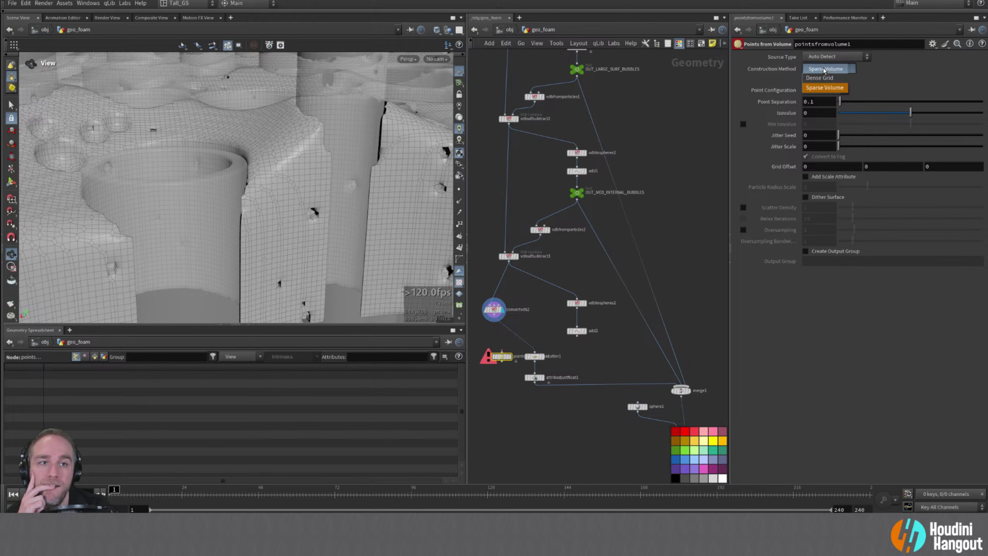
{"action": "left_click", "coordinate": [892, 80]}
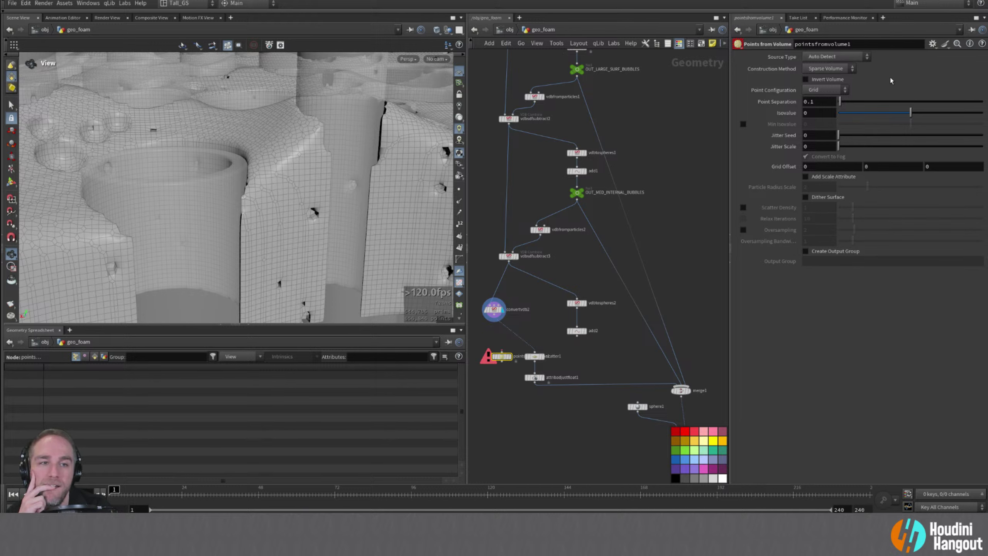
{"action": "left_click", "coordinate": [822, 90]}
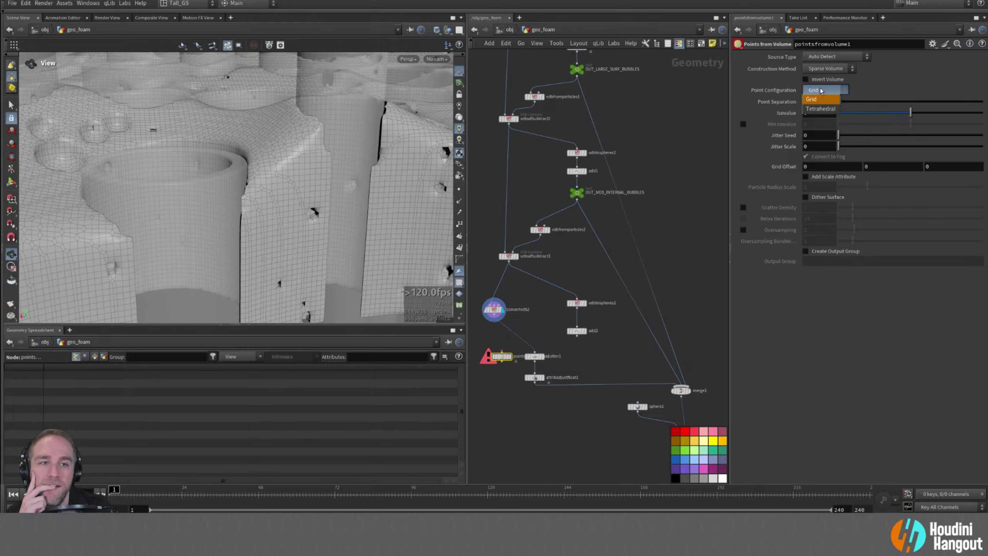
{"action": "double_click", "coordinate": [841, 57]}
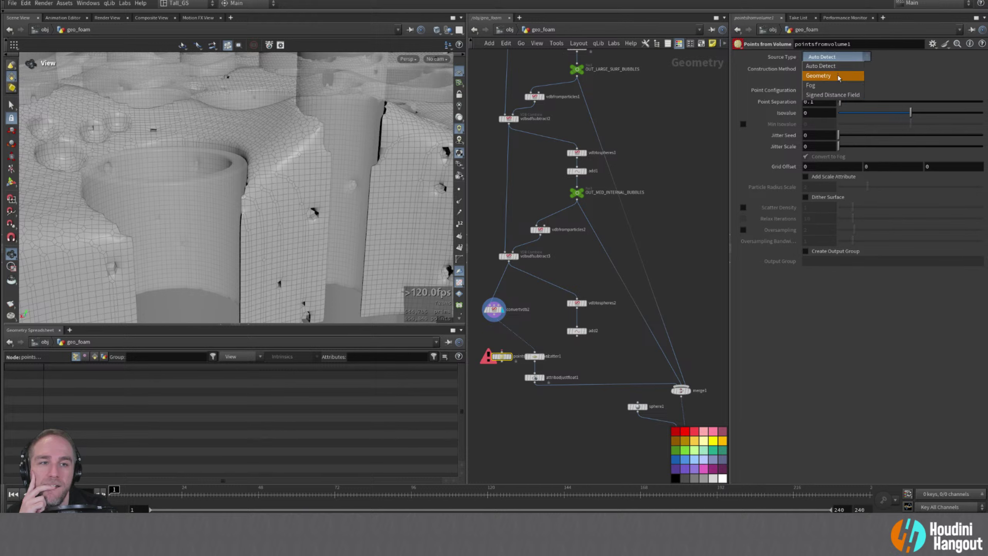
{"action": "left_click", "coordinate": [892, 78]}
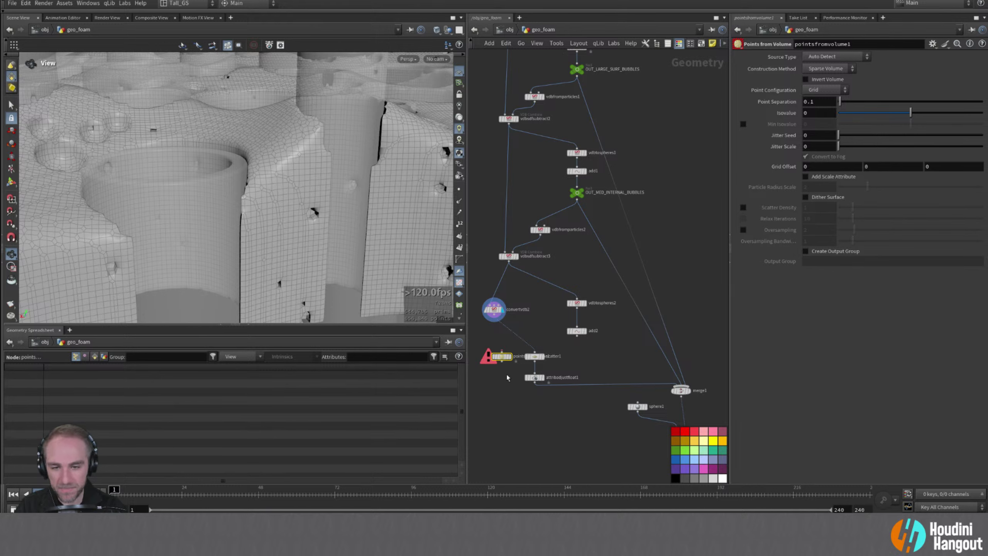
- Replace the Points from Volume node with a new one fed by vdbsdfsubtract3 and display its points around the tubes
{"action": "key", "text": "Delete"}
{"action": "left_click", "coordinate": [495, 311]}
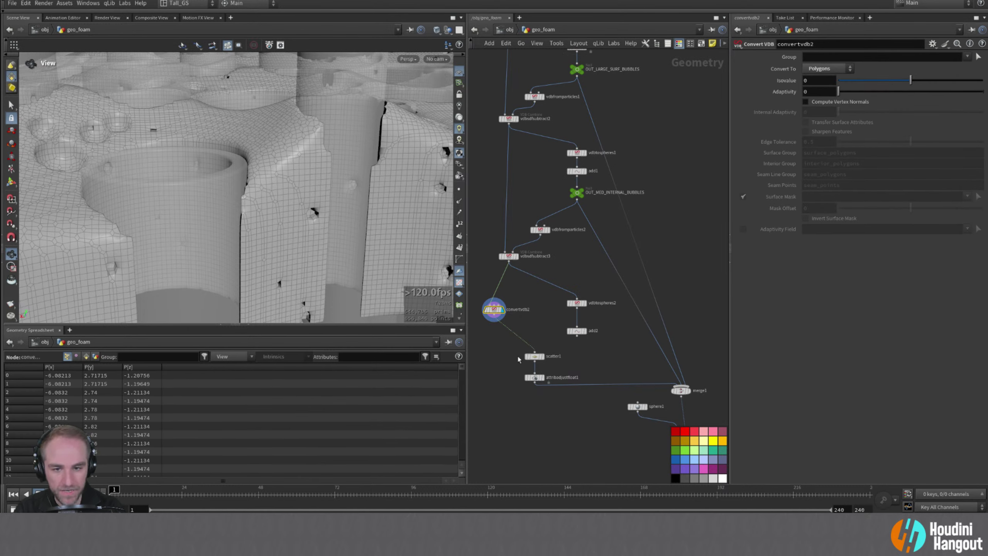
{"action": "key", "text": "Tab"}
{"action": "type", "text": "point from"}
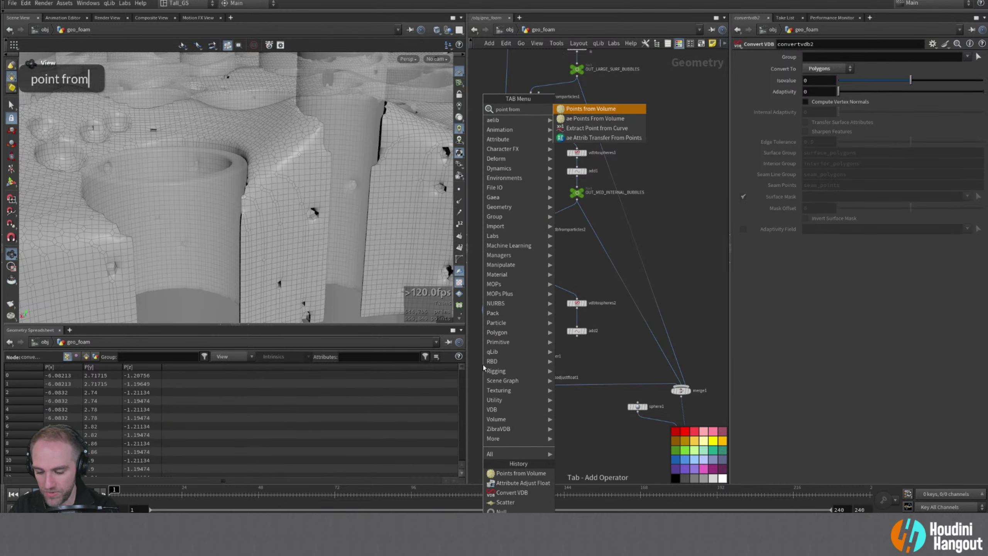
{"action": "key", "text": "Return"}
{"action": "middle_click_drag", "start_coordinate": [500, 321], "coordinate": [586, 343]}
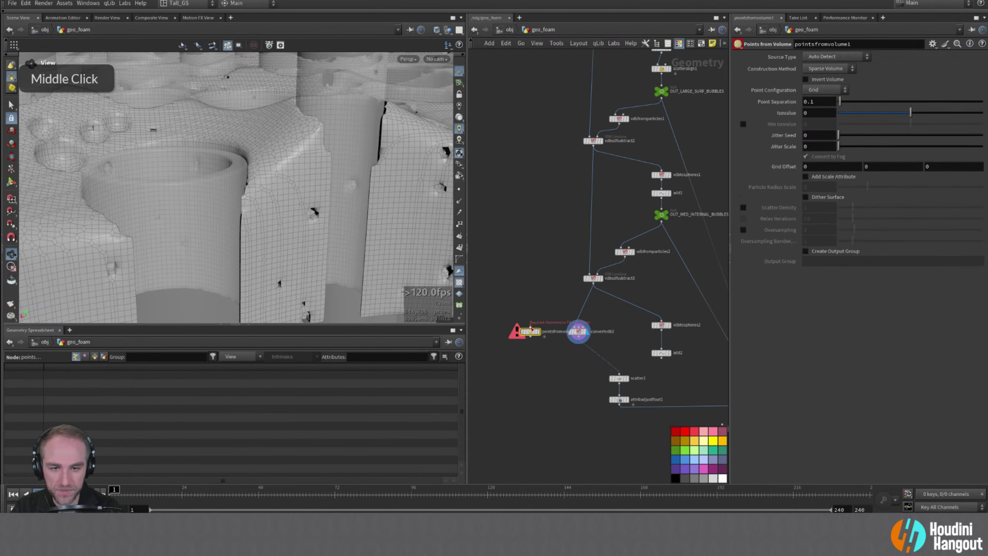
{"action": "double_click", "coordinate": [530, 329]}
{"action": "left_click", "coordinate": [593, 283]}
{"action": "left_click", "coordinate": [539, 332]}
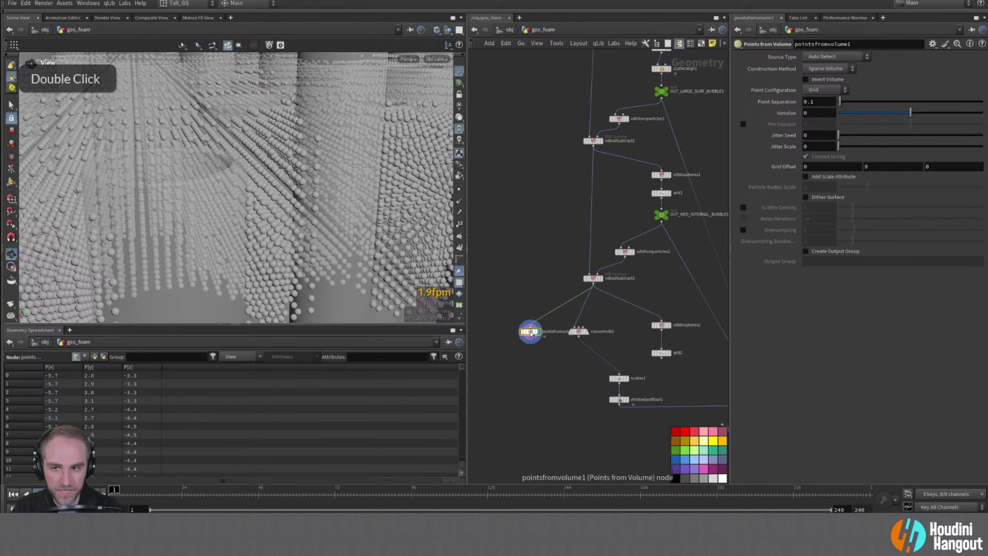
{"action": "right_click_drag", "start_coordinate": [267, 164], "coordinate": [243, 185], "text": "alt"}
{"action": "left_click_drag", "start_coordinate": [242, 185], "coordinate": [365, 167], "text": "alt"}
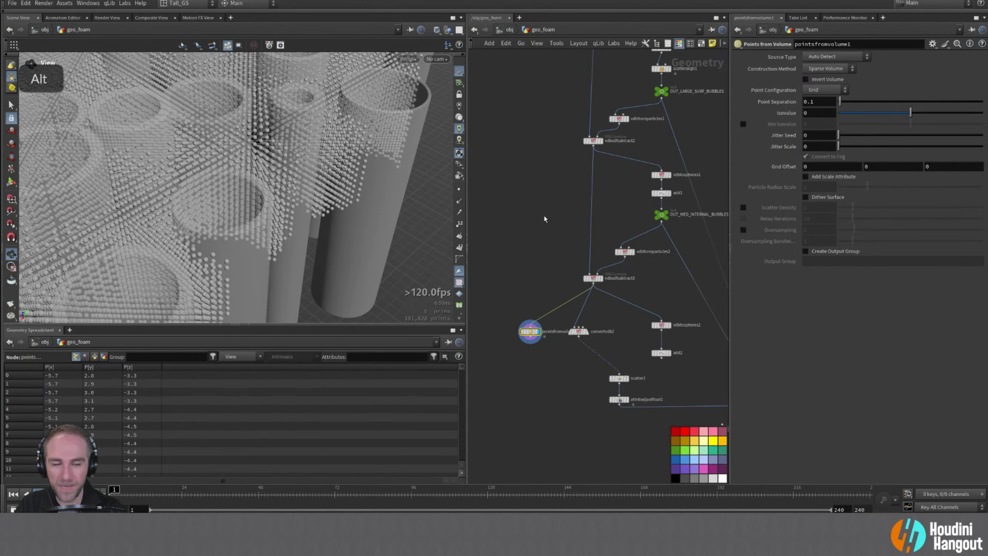
- Set Jitter Scale to 1 on pointsfromvolume1 and check the broken-up point grid and the Source Type options
{"action": "double_click", "coordinate": [813, 147]}
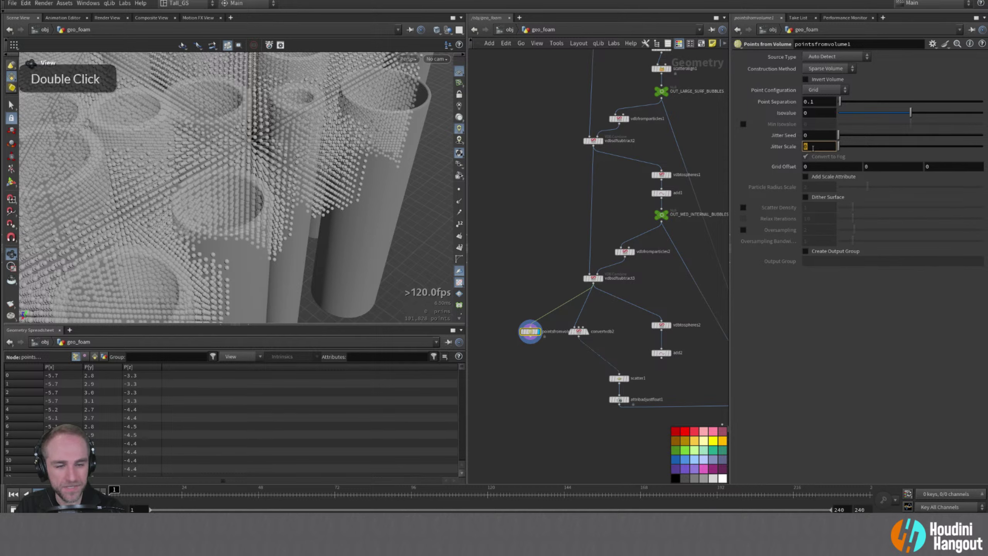
{"action": "type", "text": "1"}
{"action": "key", "text": "Return"}
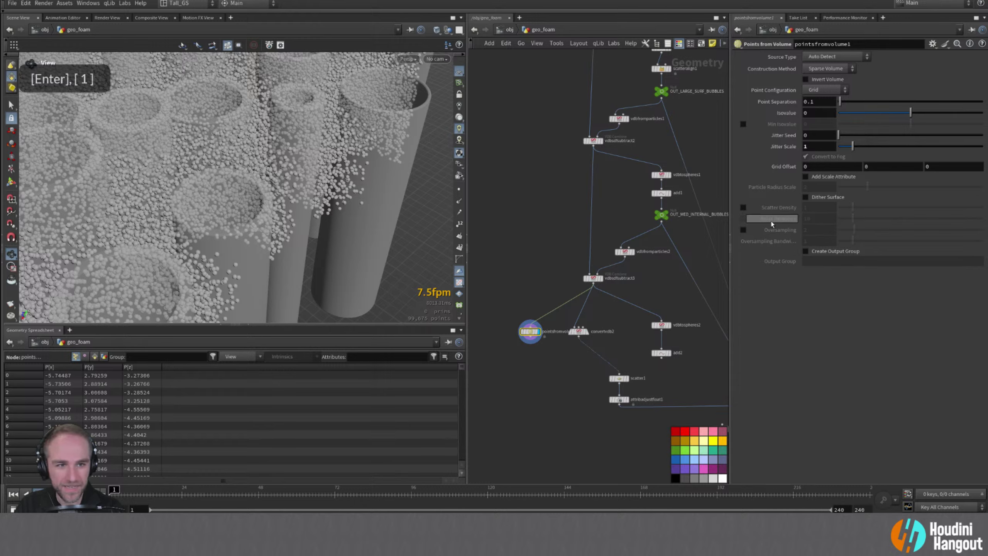
{"action": "left_click_drag", "start_coordinate": [258, 200], "coordinate": [207, 210], "text": "alt"}
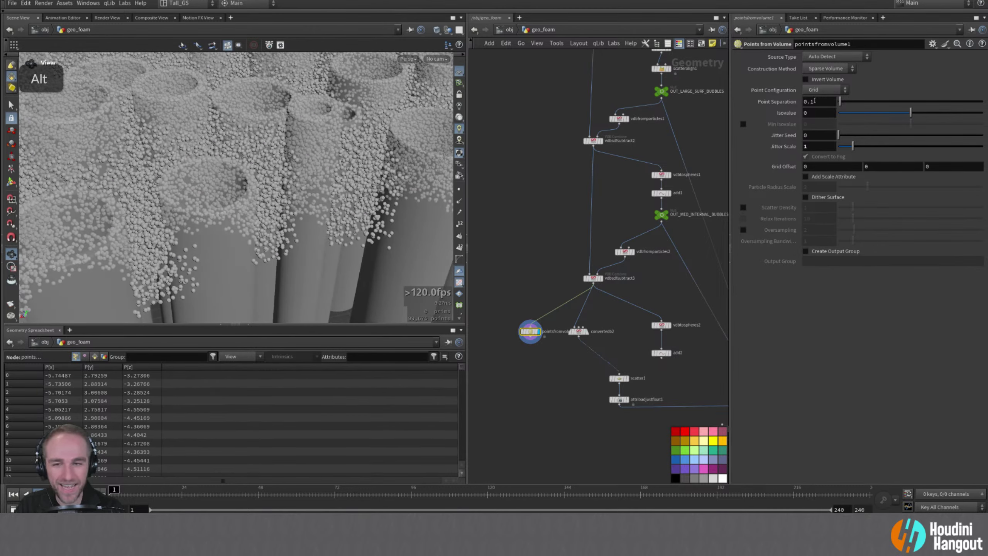
{"action": "left_click", "coordinate": [828, 56]}
{"action": "left_click", "coordinate": [874, 63]}
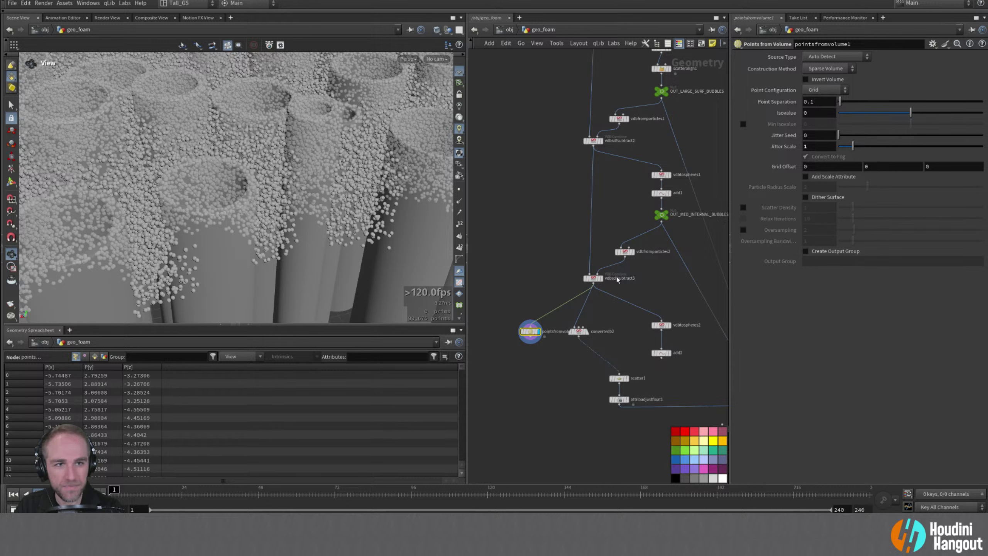
- Try a Point Separation of 0.01 on pointsfromvolume1 and inspect the point density around the tubes
{"action": "double_click", "coordinate": [530, 331]}
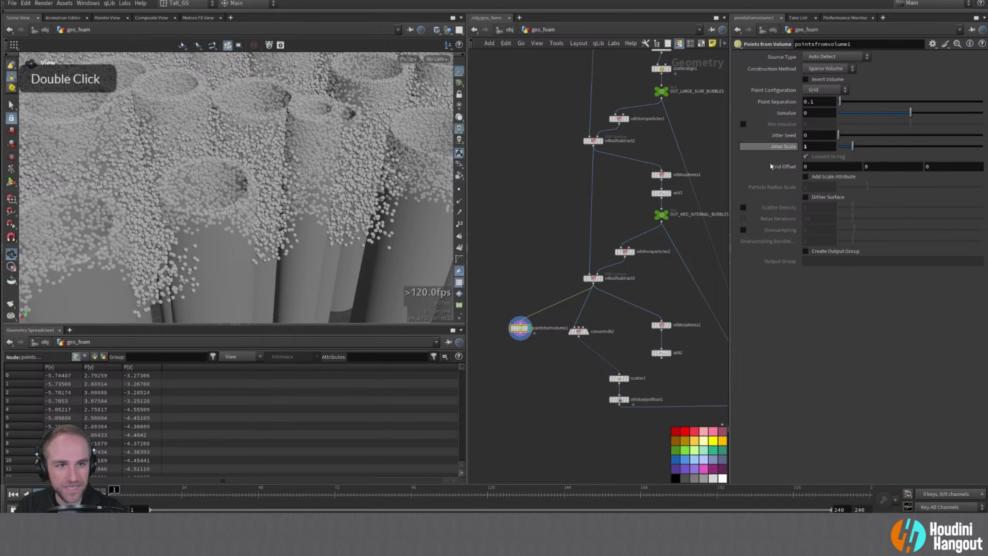
{"action": "left_click", "coordinate": [810, 101]}
{"action": "type", "text": "0"}
{"action": "key", "text": "Return"}
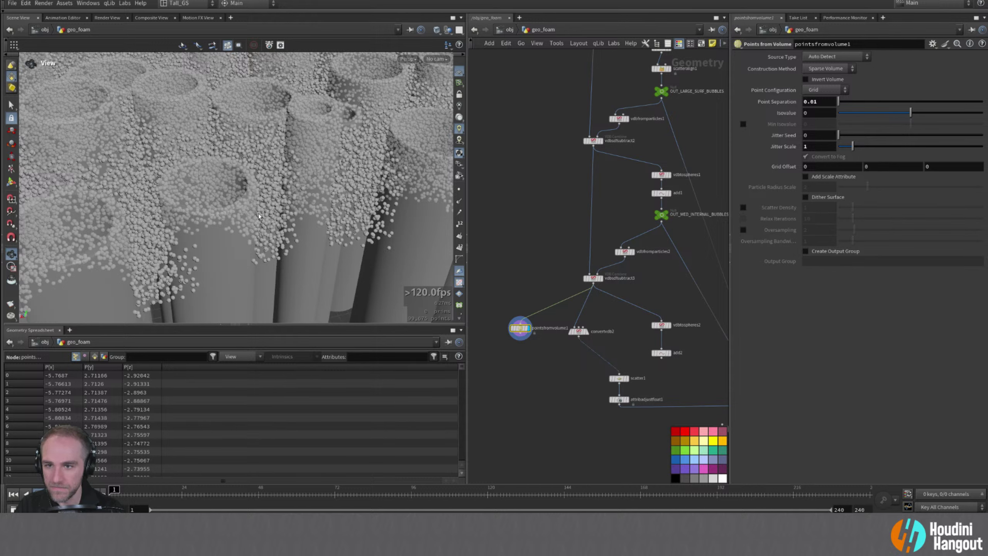
{"action": "left_click", "coordinate": [277, 191], "text": "alt"}
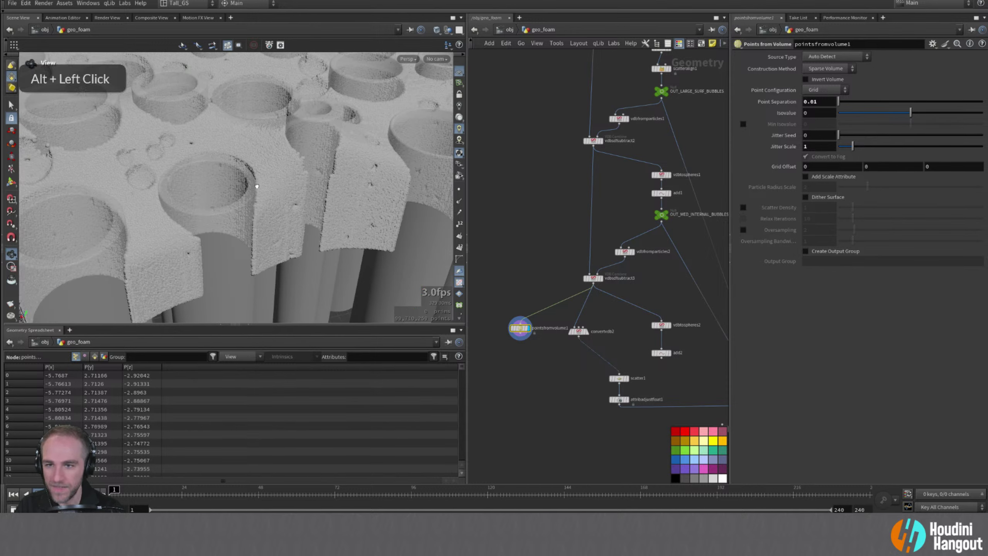
{"action": "left_click_drag", "start_coordinate": [257, 186], "coordinate": [257, 186], "text": "alt"}
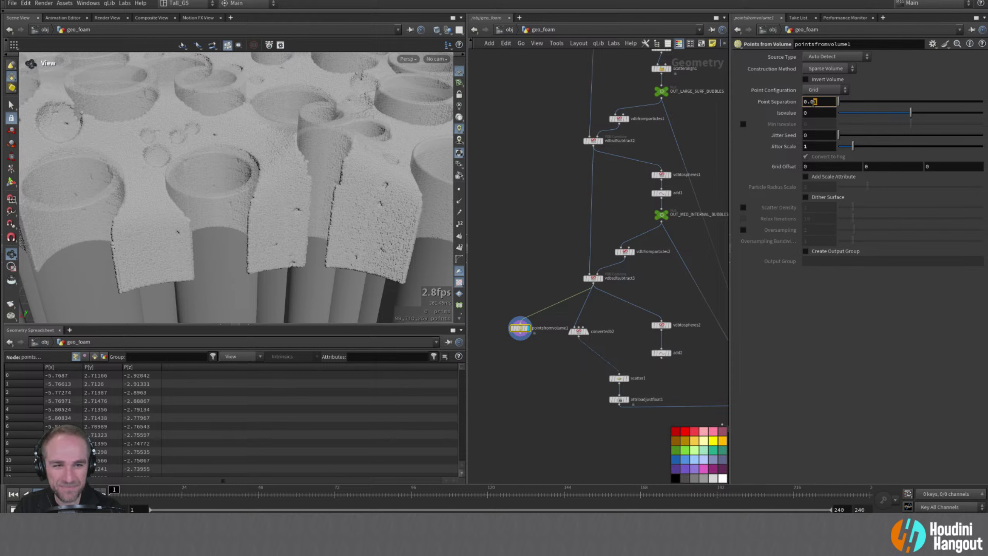
- Set Point Separation on pointsfromvolume1 to 0.025 and inspect the packed points up close
{"action": "type", "text": "25"}
{"action": "key", "text": "Return"}
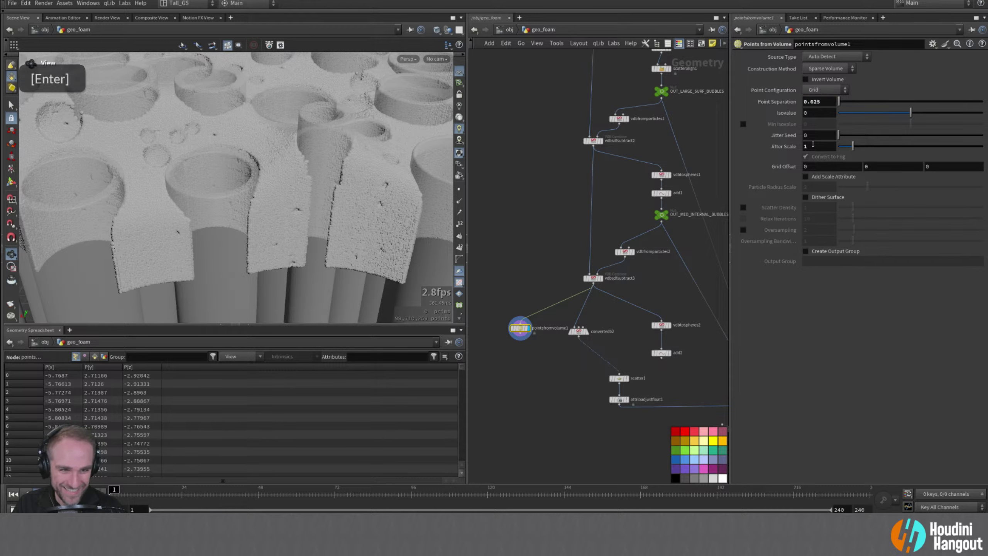
{"action": "right_click_drag", "start_coordinate": [312, 214], "coordinate": [330, 158], "text": "alt"}
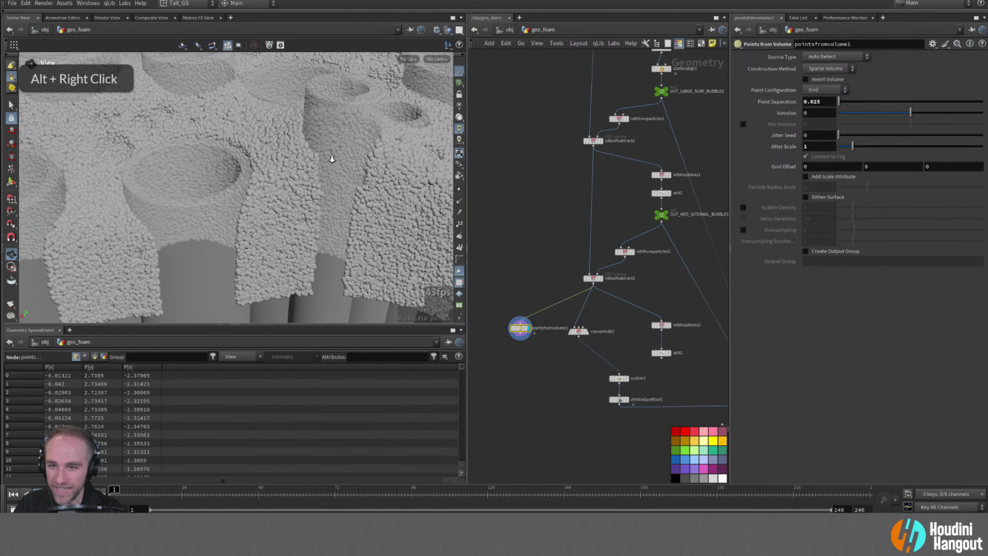
{"action": "left_click_drag", "start_coordinate": [331, 159], "coordinate": [315, 221], "text": "alt"}
{"action": "right_click_drag", "start_coordinate": [315, 220], "coordinate": [350, 109], "text": "alt"}
{"action": "left_click_drag", "start_coordinate": [350, 109], "coordinate": [290, 123], "text": "alt"}
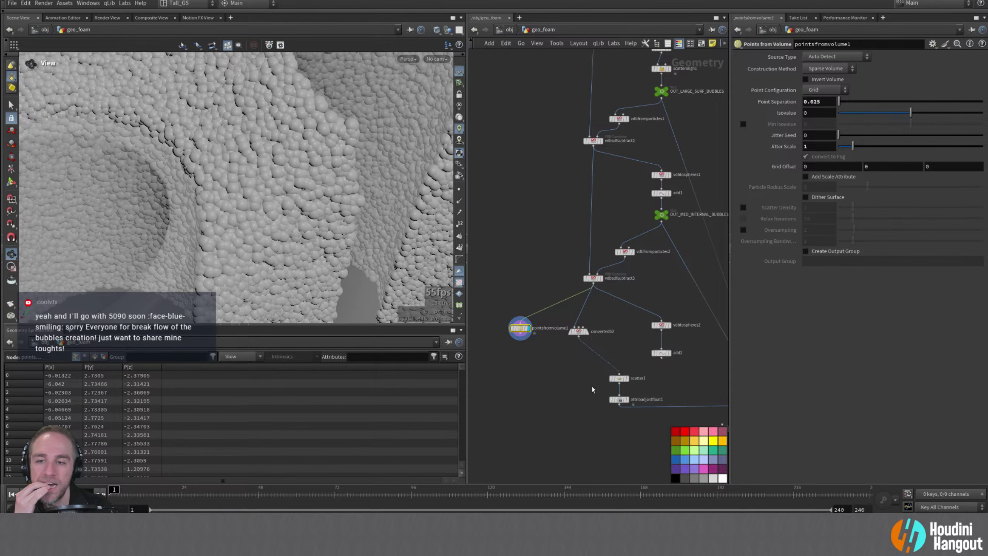
- Wire pointsfromvolume1 into merge1 in place of attribadjustfloat1, and move the unused vdbtospheres2 and add2 nodes aside
{"action": "right_click_drag", "start_coordinate": [593, 389], "coordinate": [521, 335]}
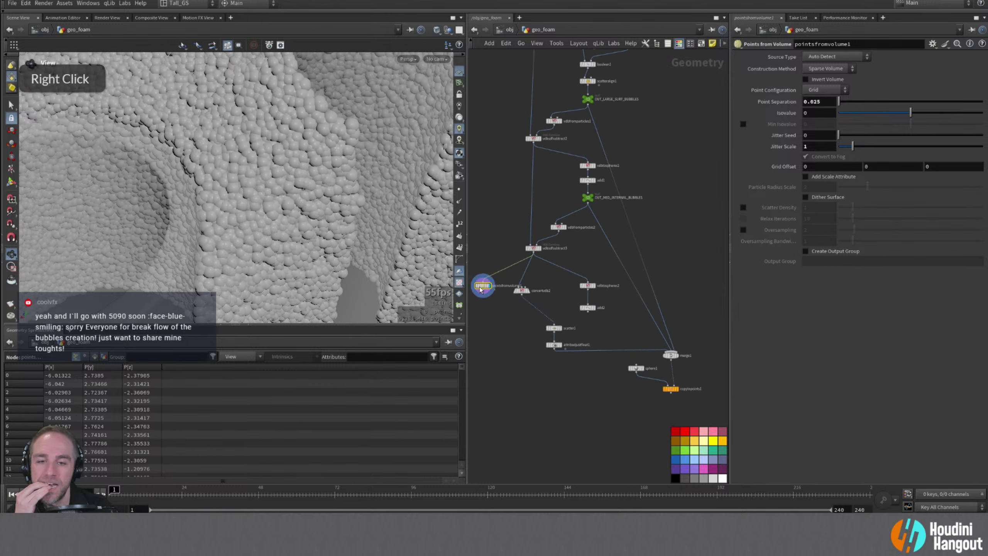
{"action": "left_click_drag", "start_coordinate": [477, 290], "coordinate": [621, 323]}
{"action": "left_click", "coordinate": [621, 323]}
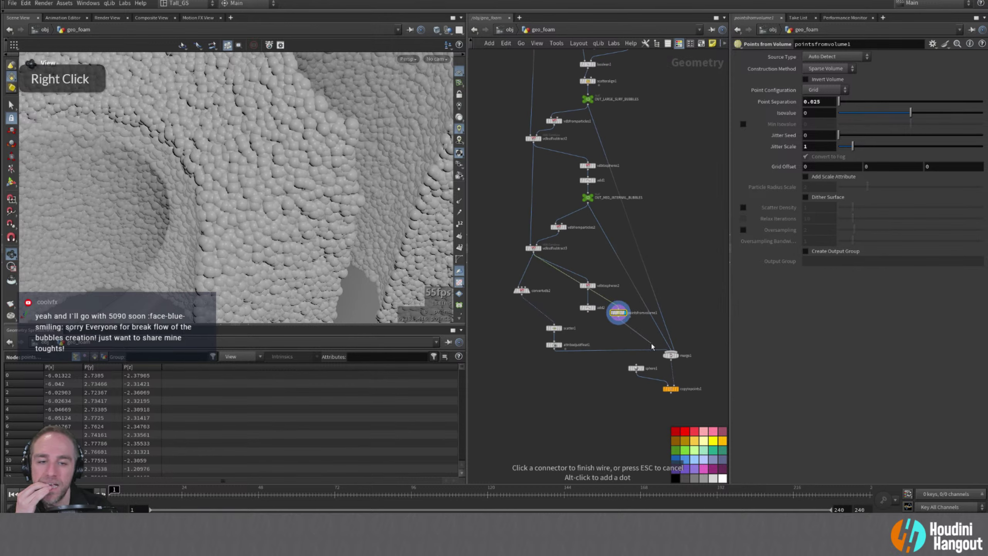
{"action": "left_click", "coordinate": [668, 353]}
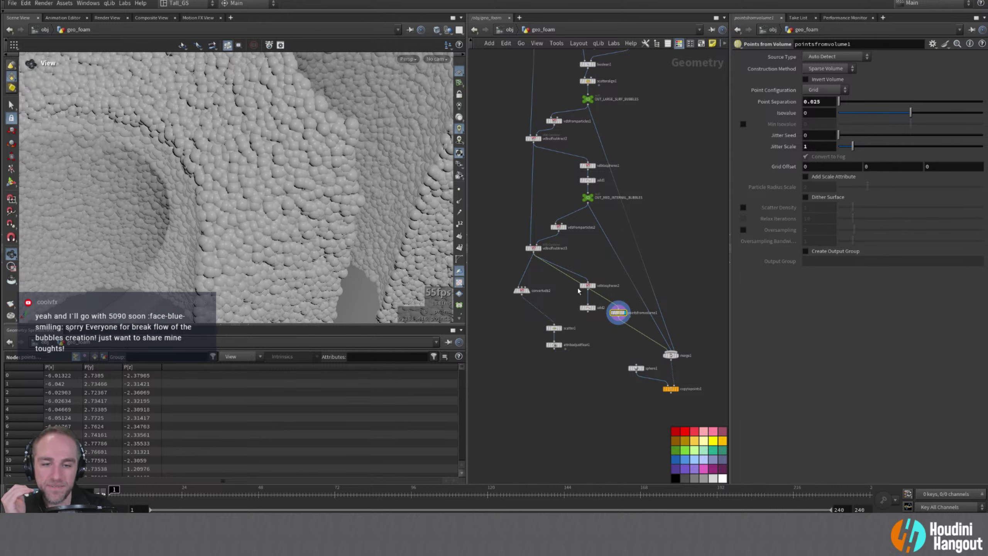
{"action": "left_click_drag", "start_coordinate": [579, 289], "coordinate": [476, 293]}
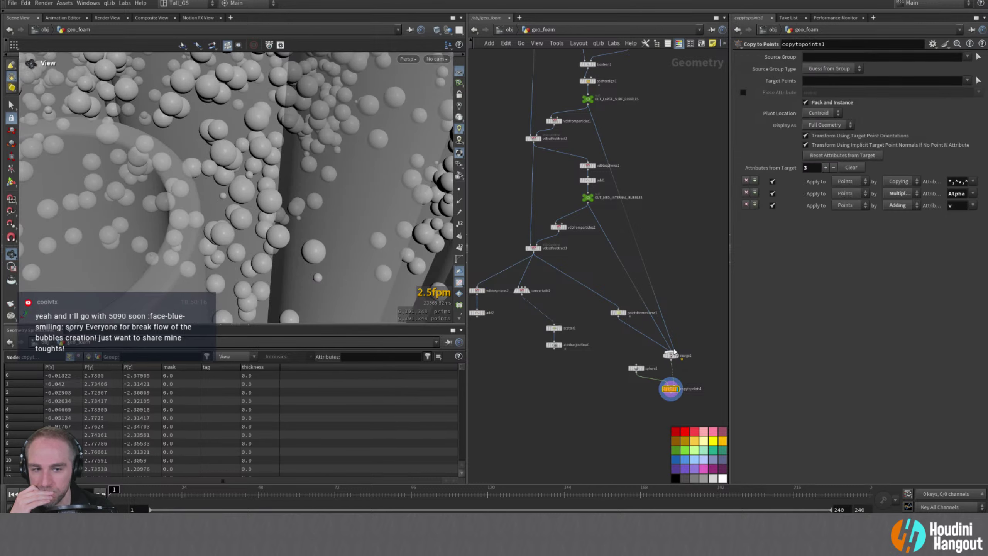
- Inspect the copied spheres around the tubes, and display merge1 to check the combined bubble points
{"action": "right_click", "coordinate": [343, 192], "text": "alt"}
{"action": "right_click_drag", "start_coordinate": [343, 192], "coordinate": [128, 220], "text": "alt"}
{"action": "left_click_drag", "start_coordinate": [272, 183], "coordinate": [296, 183], "text": "alt"}
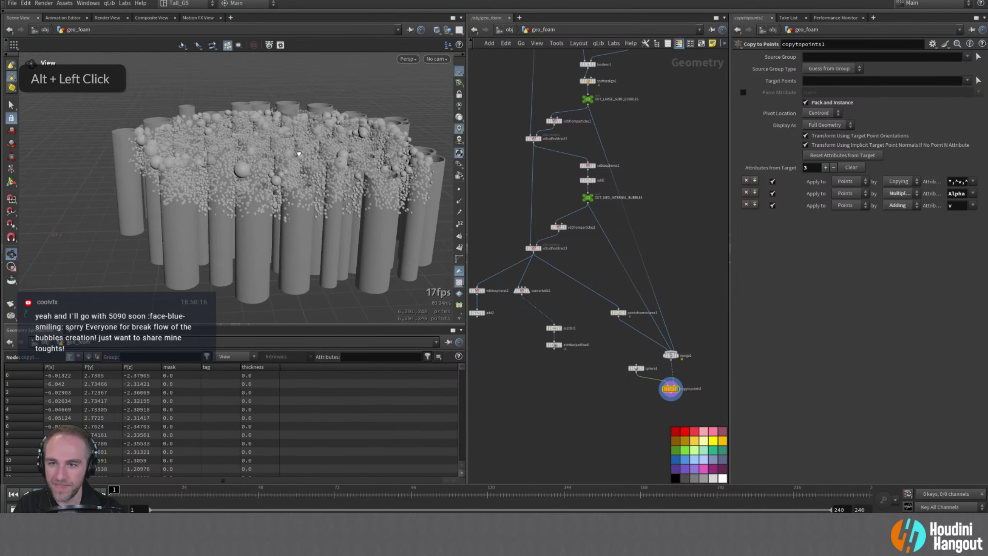
{"action": "right_click_drag", "start_coordinate": [286, 218], "coordinate": [438, 177], "text": "alt"}
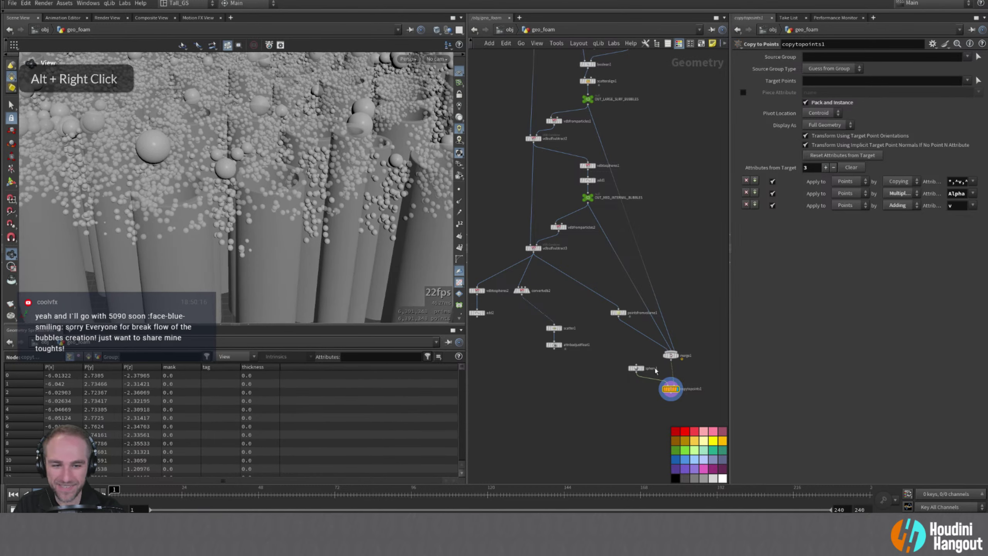
{"action": "double_click", "coordinate": [671, 355]}
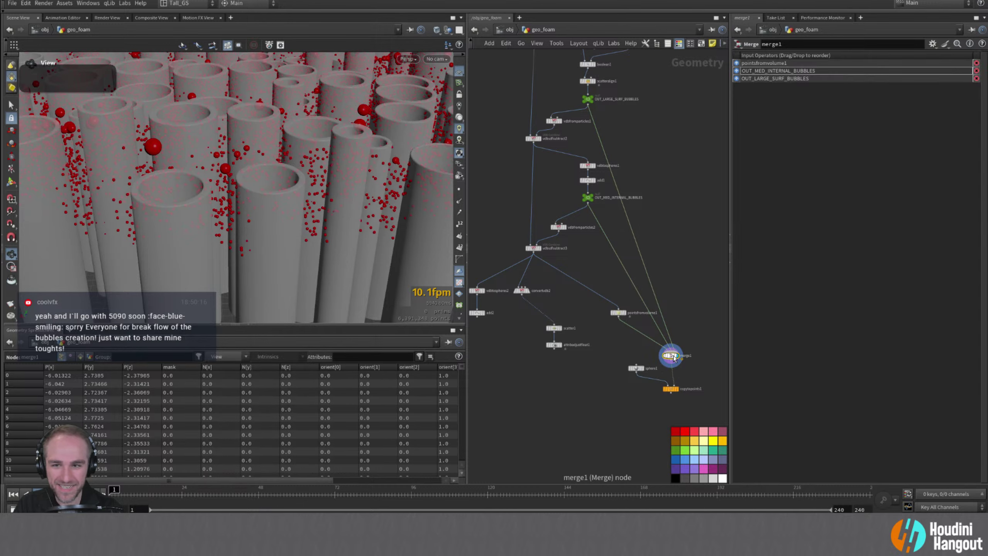
{"action": "middle_click", "coordinate": [675, 358]}
- Enable Add Scale Attribute on pointsfromvolume1 and inspect the size of the smallest bubbles
{"action": "left_click", "coordinate": [619, 313]}
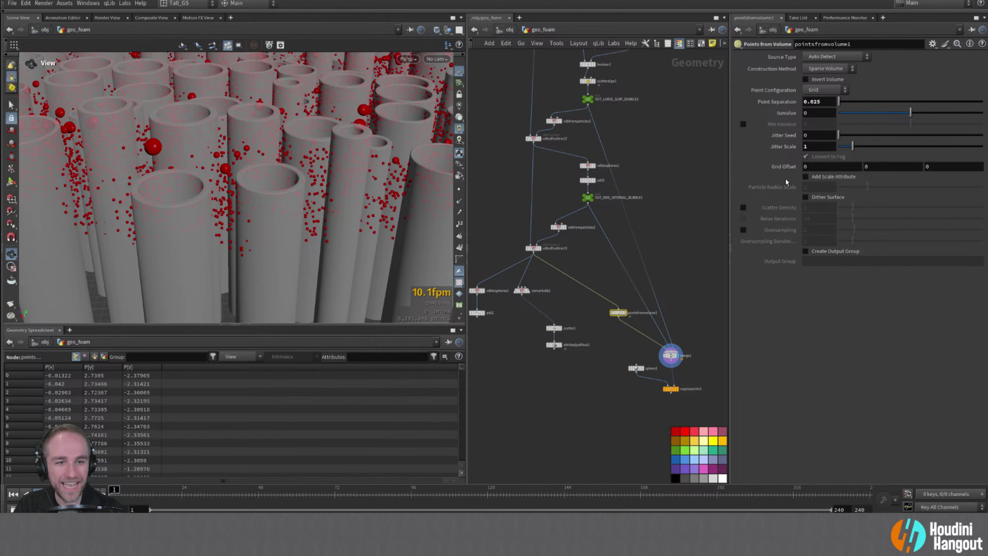
{"action": "left_click", "coordinate": [805, 177]}
{"action": "right_click_drag", "start_coordinate": [312, 179], "coordinate": [331, 177], "text": "alt"}
{"action": "left_click_drag", "start_coordinate": [331, 177], "coordinate": [326, 212], "text": "alt"}
{"action": "right_click_drag", "start_coordinate": [327, 212], "coordinate": [302, 168], "text": "alt"}
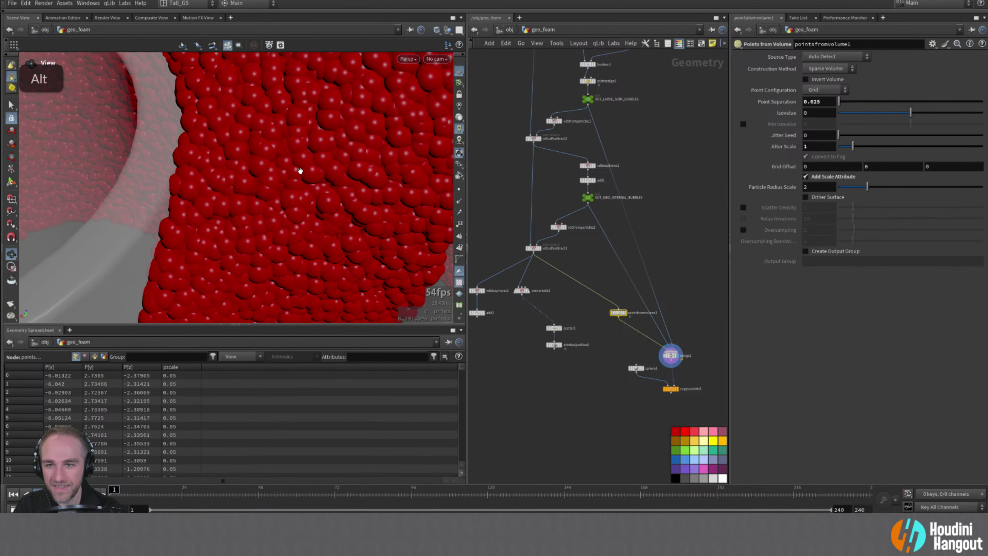
{"action": "left_click_drag", "start_coordinate": [302, 167], "coordinate": [345, 133], "text": "alt"}
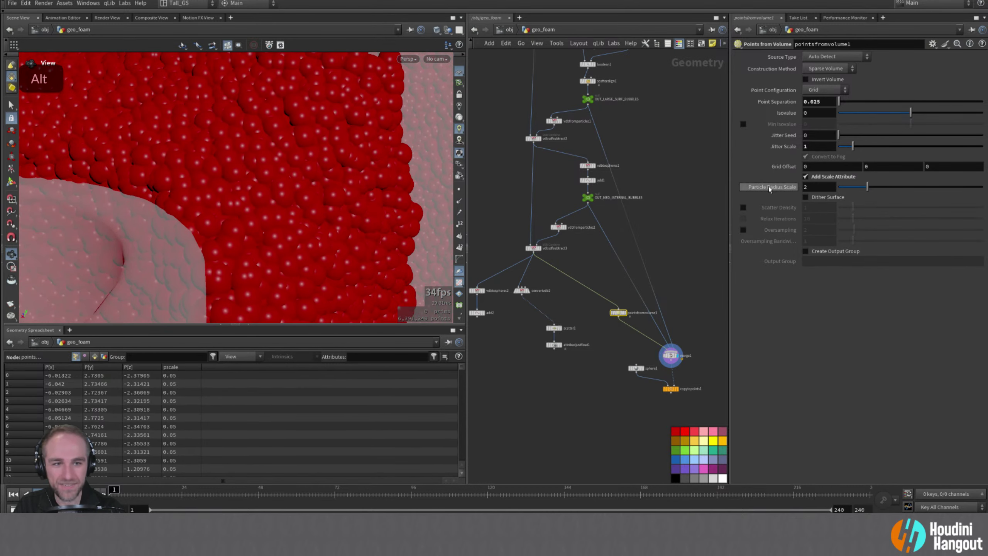
- Try a Particle Radius Scale of 1 on pointsfromvolume1 and check the gaps between the spheres
{"action": "left_click", "coordinate": [818, 186]}
{"action": "type", "text": "1"}
{"action": "key", "text": "Return"}
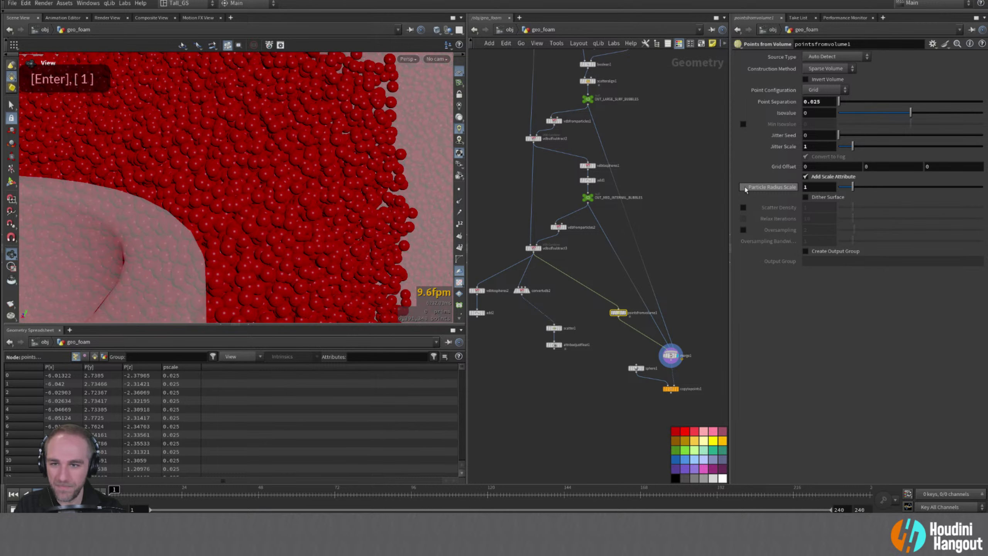
{"action": "left_click_drag", "start_coordinate": [342, 214], "coordinate": [264, 217], "text": "alt"}
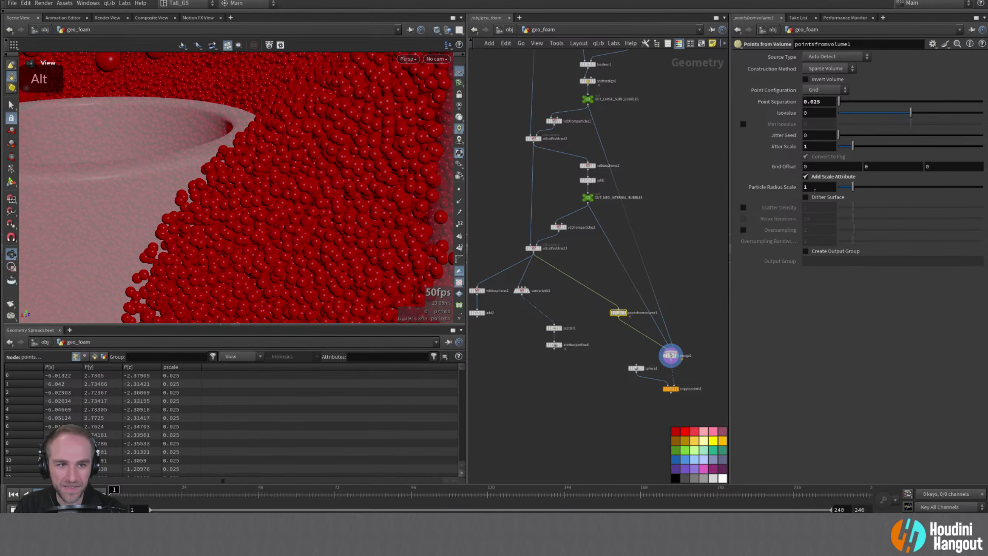
- Set Particle Radius Scale on pointsfromvolume1 to 1.5 and inspect the sphere overlap around the tube rims
{"action": "type", "text": ".5"}
{"action": "key", "text": "Return"}
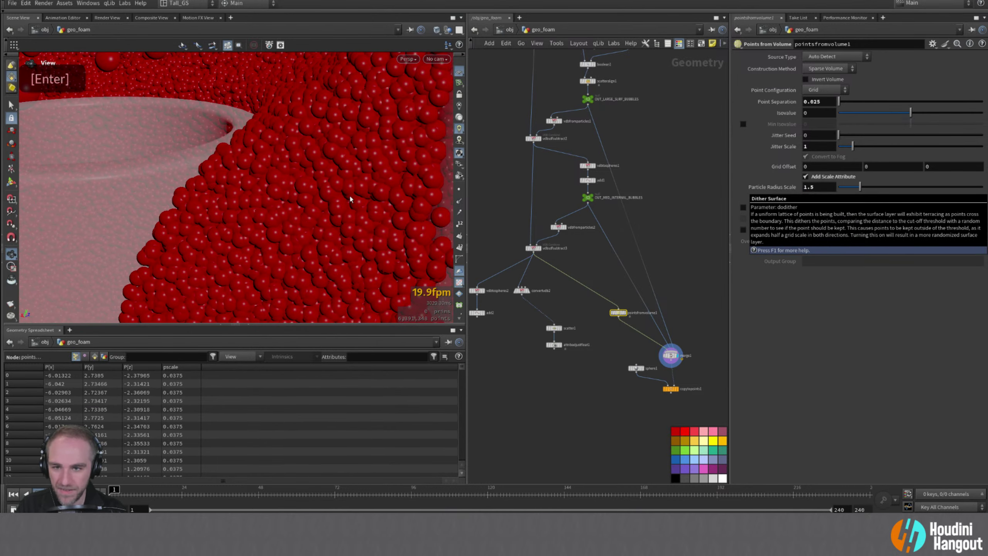
{"action": "left_click_drag", "start_coordinate": [365, 176], "coordinate": [378, 182], "text": "alt"}
{"action": "right_click_drag", "start_coordinate": [378, 181], "coordinate": [379, 188], "text": "alt"}
{"action": "left_click_drag", "start_coordinate": [379, 187], "coordinate": [391, 214], "text": "alt"}
{"action": "right_click_drag", "start_coordinate": [391, 214], "coordinate": [428, 168], "text": "alt"}
{"action": "left_click_drag", "start_coordinate": [429, 167], "coordinate": [320, 168], "text": "alt"}
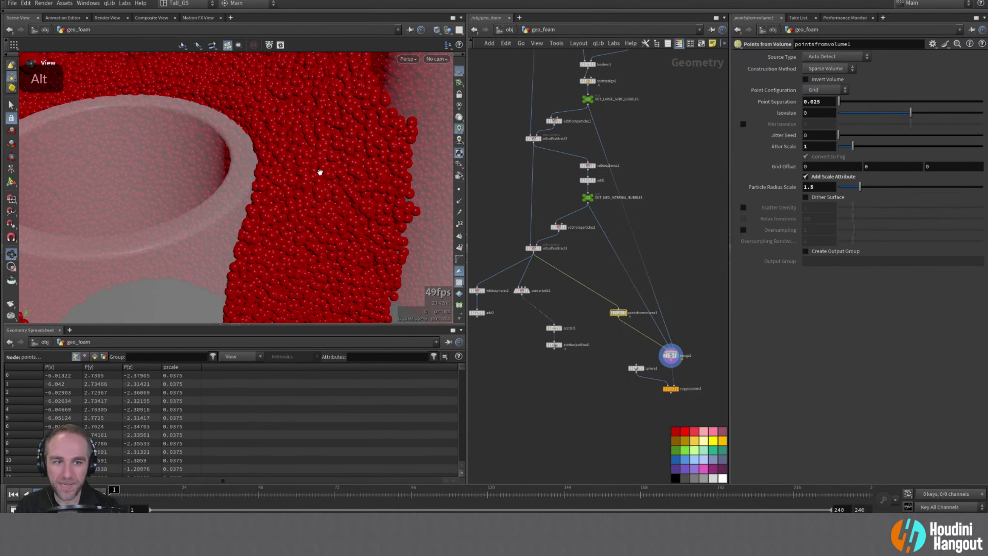
- Enable Scatter Density at 1 and Relax Iterations at 10 on pointsfromvolume1, and inspect the evened-out bubble packing
{"action": "left_click", "coordinate": [742, 208]}
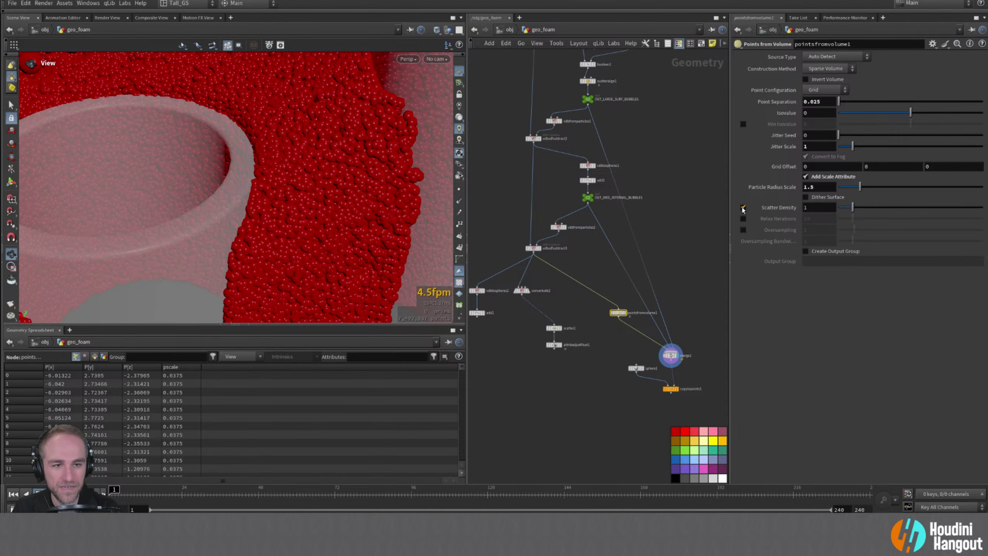
{"action": "left_click", "coordinate": [742, 208]}
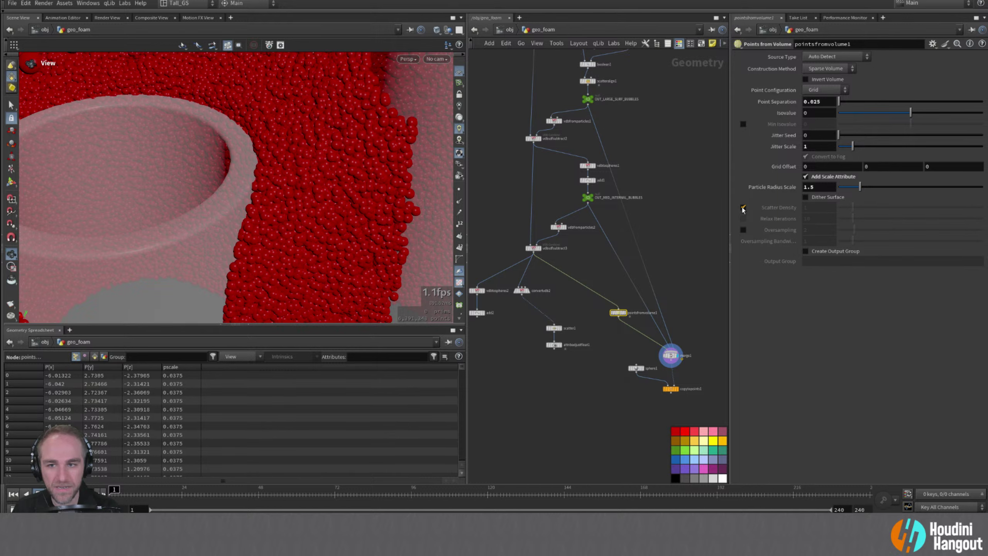
{"action": "left_click", "coordinate": [743, 207]}
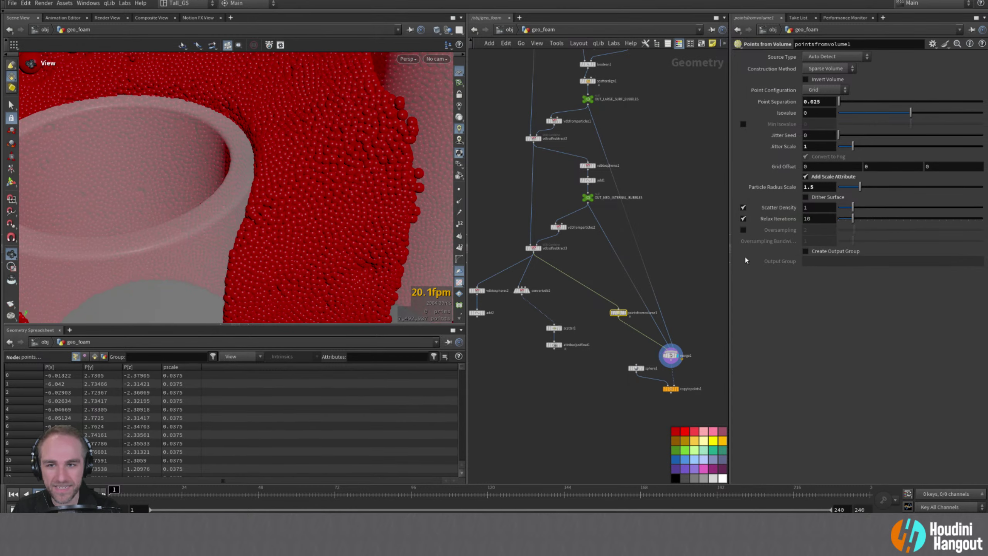
{"action": "right_click_drag", "start_coordinate": [320, 143], "coordinate": [351, 137], "text": "alt"}
{"action": "left_click_drag", "start_coordinate": [351, 137], "coordinate": [384, 216], "text": "alt"}
{"action": "right_click_drag", "start_coordinate": [384, 216], "coordinate": [522, 168], "text": "alt"}
{"action": "left_click_drag", "start_coordinate": [521, 168], "coordinate": [298, 212], "text": "alt"}
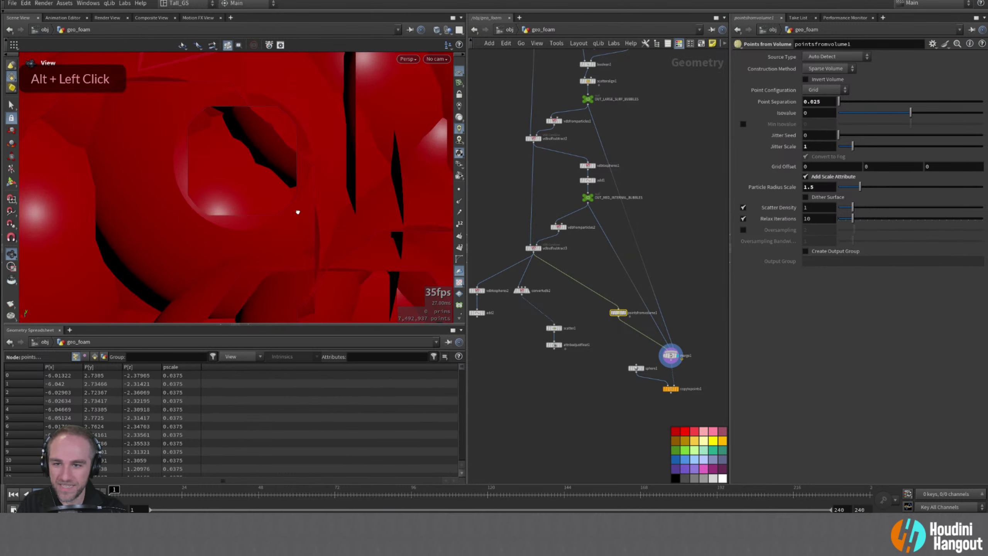
{"action": "right_click_drag", "start_coordinate": [297, 212], "coordinate": [287, 199], "text": "alt"}
{"action": "middle_click_drag", "start_coordinate": [287, 198], "coordinate": [249, 192], "text": "alt"}
{"action": "left_click_drag", "start_coordinate": [249, 192], "coordinate": [253, 214], "text": "alt"}
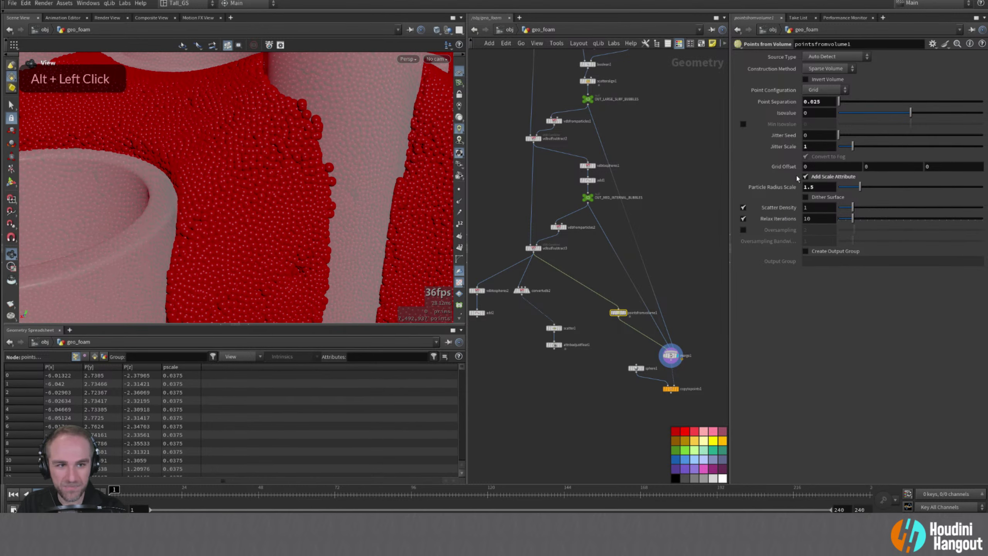
- Try a Particle Radius Scale of 1.25 on pointsfromvolume1 and inspect the sphere packing around the tube rims
{"action": "double_click", "coordinate": [818, 187]}
{"action": "type", "text": "1.25"}
{"action": "key", "text": "Return"}
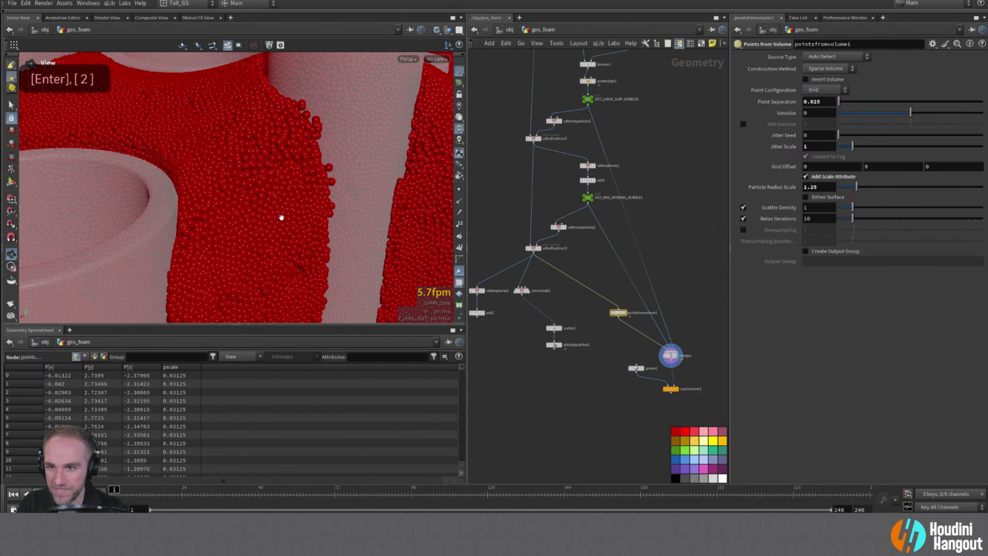
{"action": "left_click_drag", "start_coordinate": [245, 166], "coordinate": [365, 168], "text": "alt"}
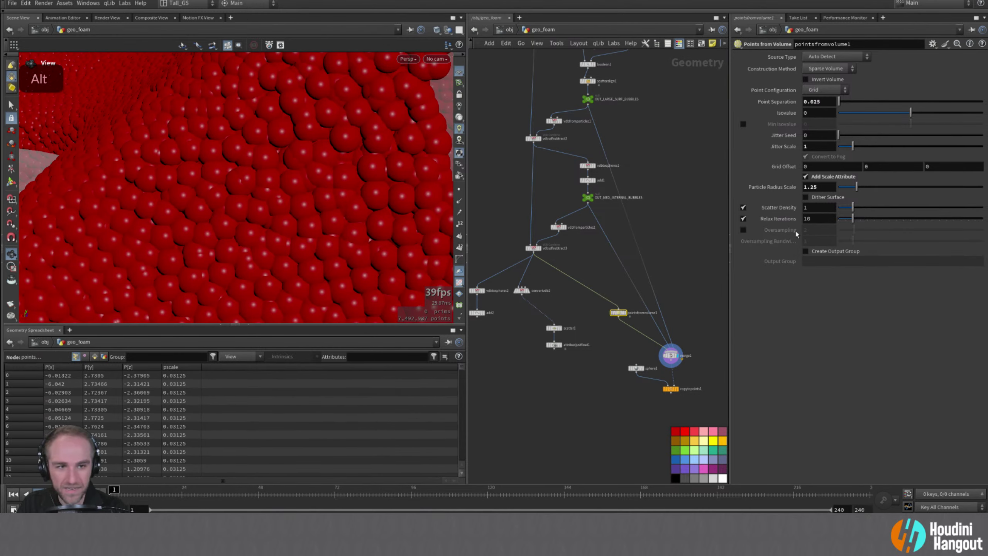
- Enable Oversampling at 2 on pointsfromvolume1 and inspect the small-bubble distribution across the foam between the tubes
{"action": "left_click", "coordinate": [743, 231]}
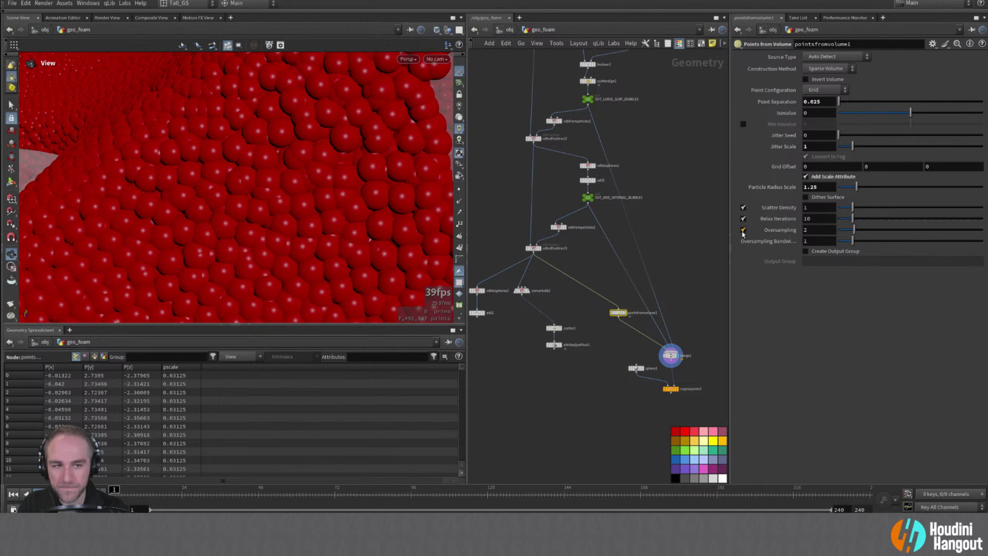
{"action": "right_click_drag", "start_coordinate": [302, 175], "coordinate": [213, 187], "text": "alt"}
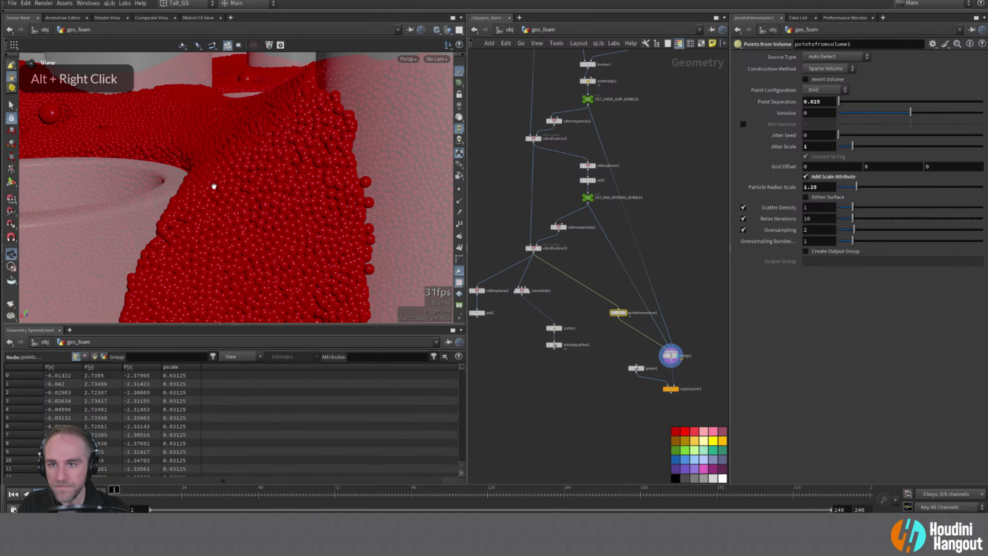
{"action": "left_click_drag", "start_coordinate": [214, 188], "coordinate": [361, 192], "text": "alt"}
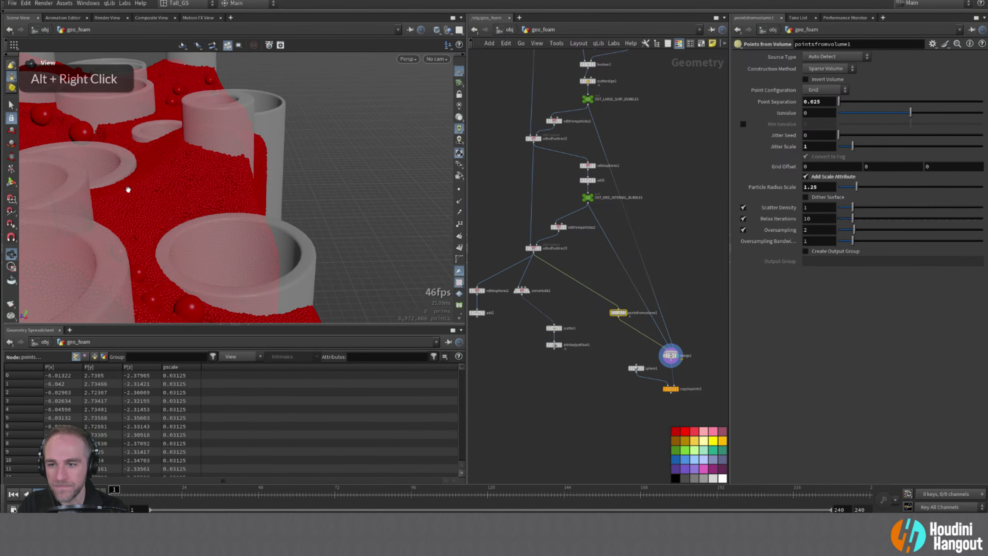
{"action": "left_click_drag", "start_coordinate": [242, 246], "coordinate": [214, 287], "text": "alt"}
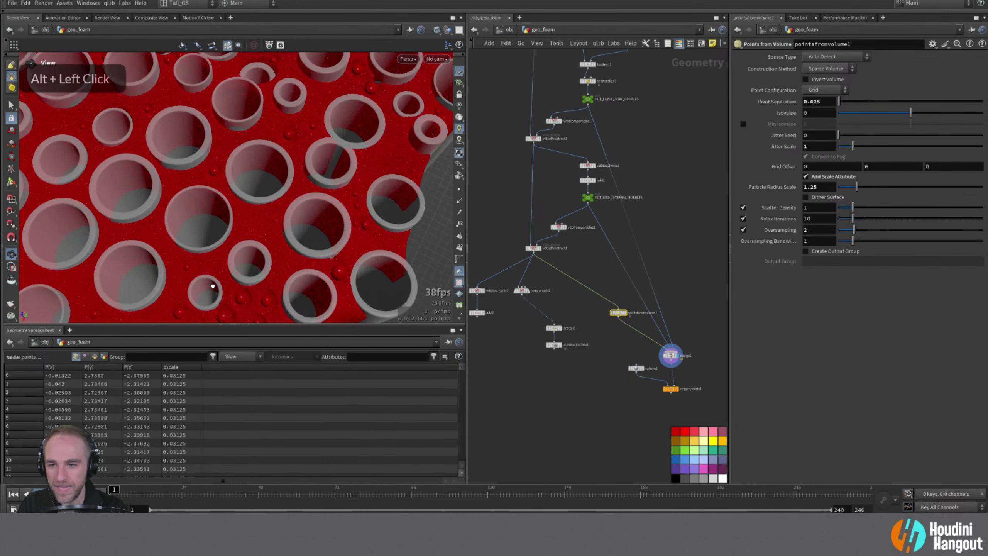
{"action": "right_click_drag", "start_coordinate": [214, 287], "coordinate": [331, 192], "text": "alt"}
{"action": "left_click_drag", "start_coordinate": [331, 192], "coordinate": [209, 187], "text": "alt"}
{"action": "left_click_drag", "start_coordinate": [177, 188], "coordinate": [168, 232], "text": "alt"}
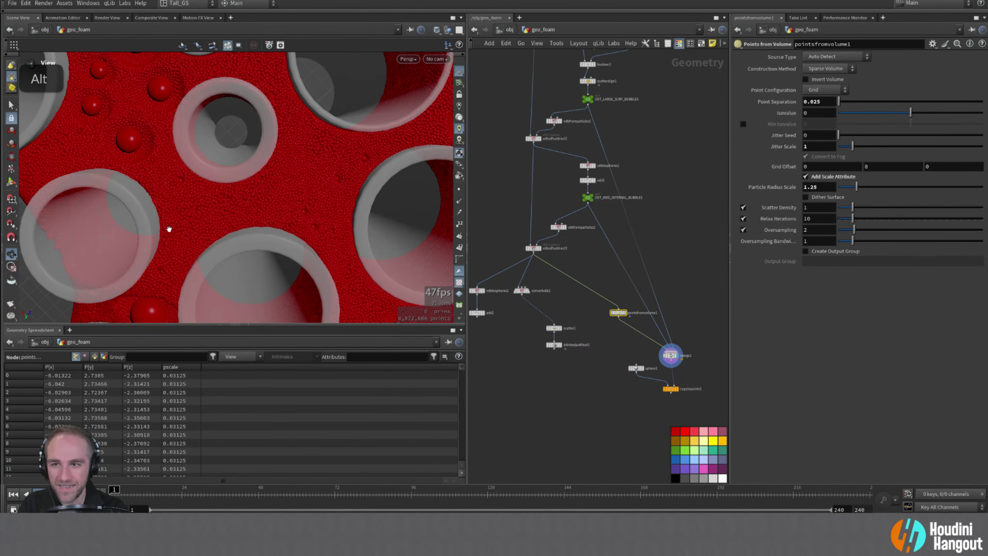
{"action": "left_click_drag", "start_coordinate": [137, 141], "coordinate": [187, 103], "text": "alt"}
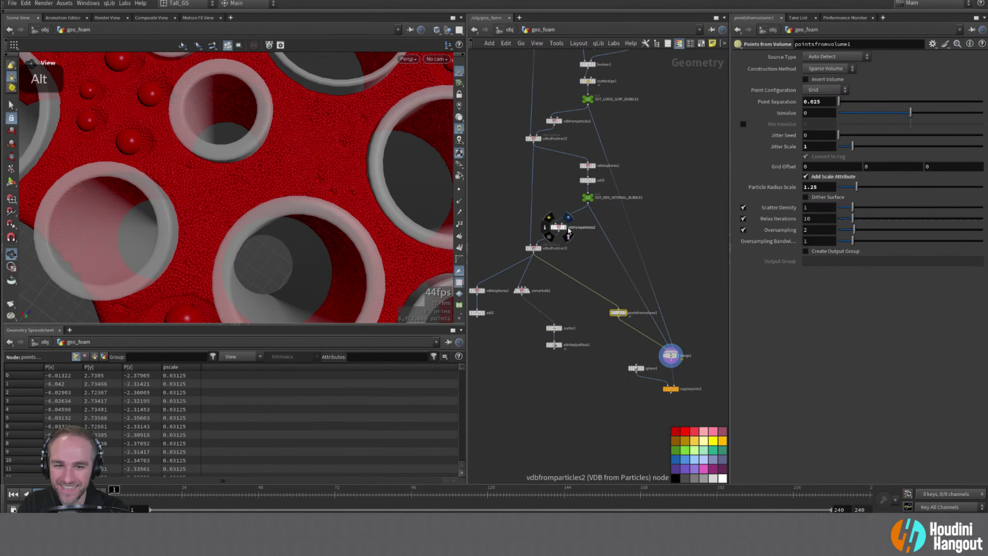
- Display vdbfromparticles2, the large-bubble VDB from Particles and the large surface bubbles output in turn to compare them
{"action": "left_click", "coordinate": [568, 217]}
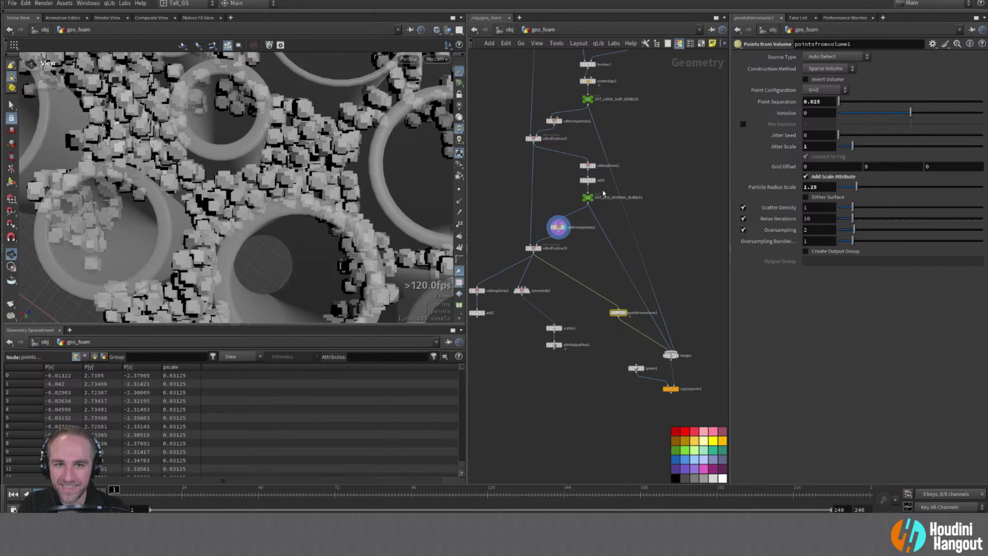
{"action": "left_click", "coordinate": [559, 121]}
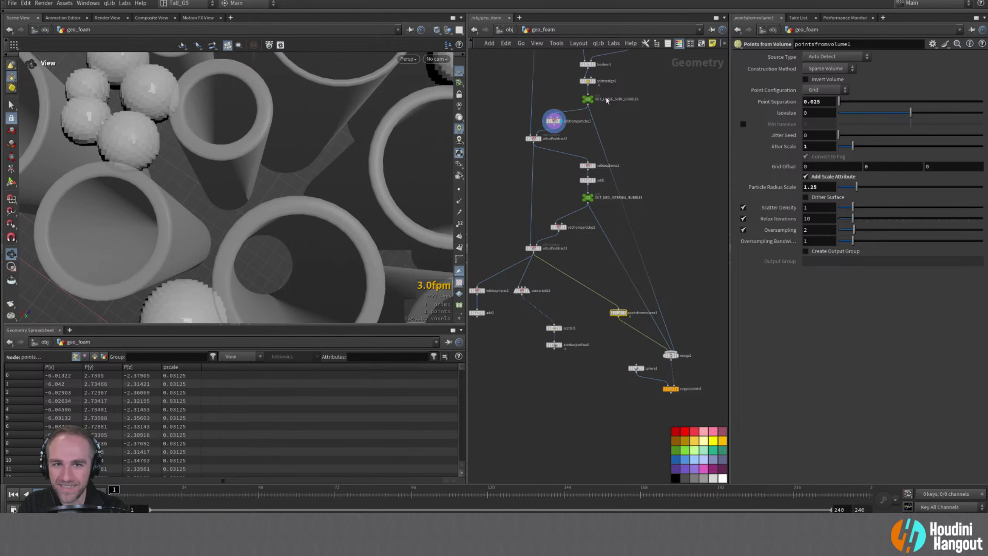
{"action": "left_click", "coordinate": [590, 99]}
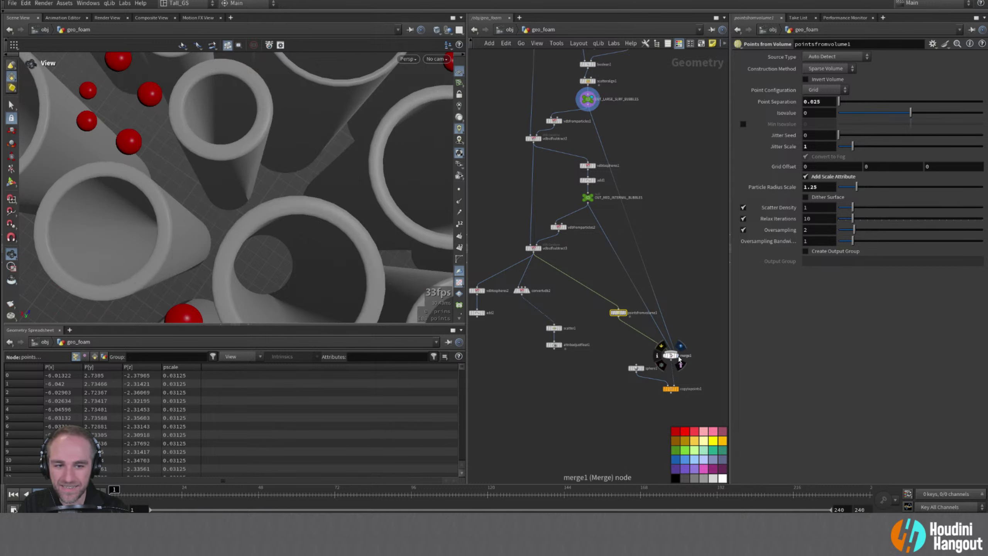
- Display copytopoints1 and inspect the instanced spheres covering the foam surface between the tubes
{"action": "double_click", "coordinate": [679, 360]}
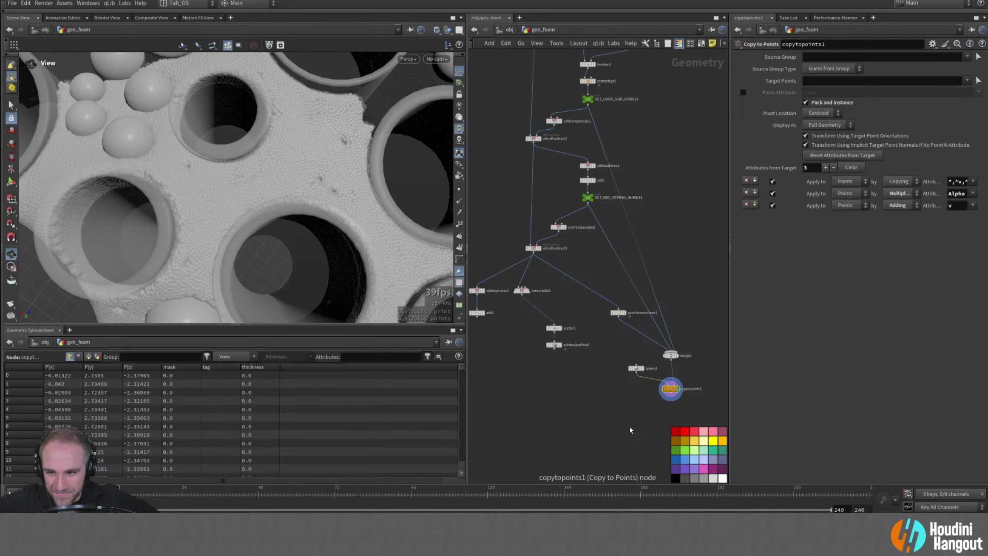
{"action": "left_click", "coordinate": [304, 152], "text": "alt"}
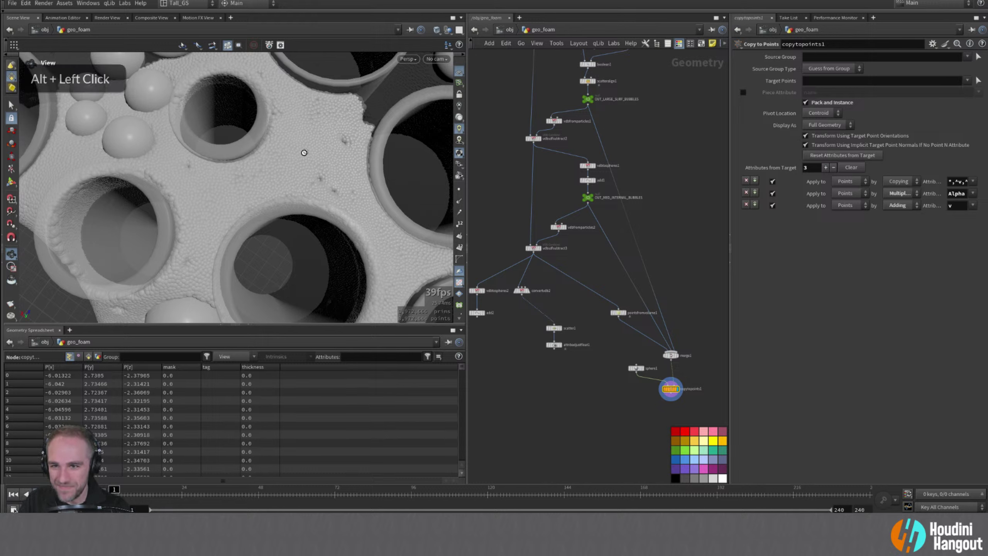
{"action": "left_click_drag", "start_coordinate": [304, 152], "coordinate": [267, 194], "text": "alt"}
{"action": "right_click_drag", "start_coordinate": [267, 194], "coordinate": [300, 203], "text": "alt"}
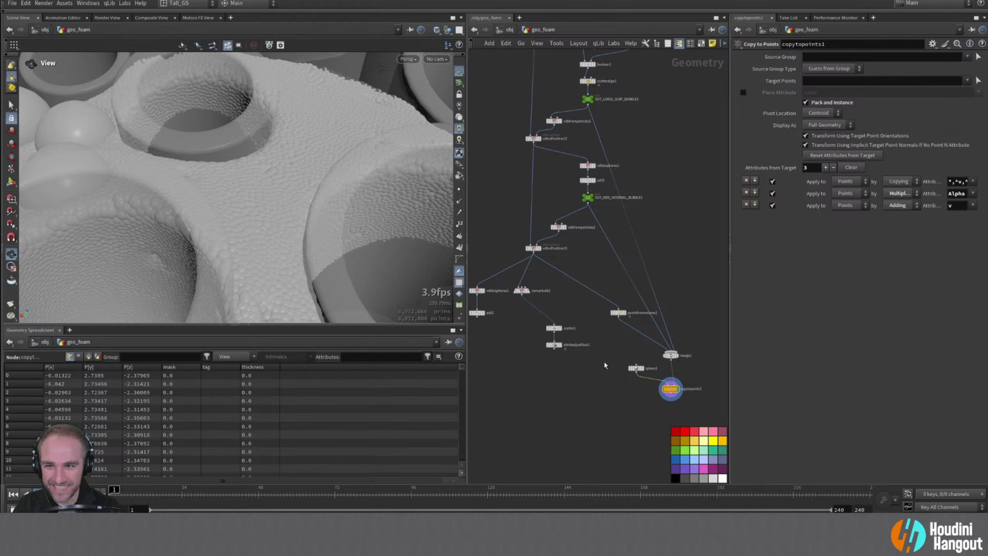
- Delete the sphere node and copytopoints1 below merge1
{"action": "left_click_drag", "start_coordinate": [616, 363], "coordinate": [689, 401]}
{"action": "key", "text": "Delete"}
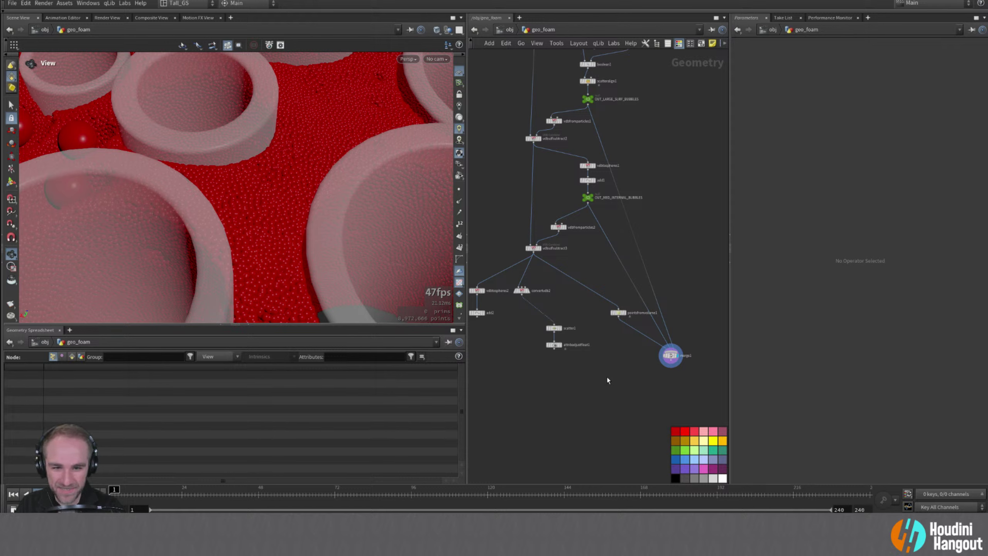
- Duplicate the pscale Attribute Adjust Float node, insert and display it after merge1, and set its multiply Constant Value to 2
{"action": "left_click_drag", "start_coordinate": [550, 346], "coordinate": [674, 380], "text": "alt"}
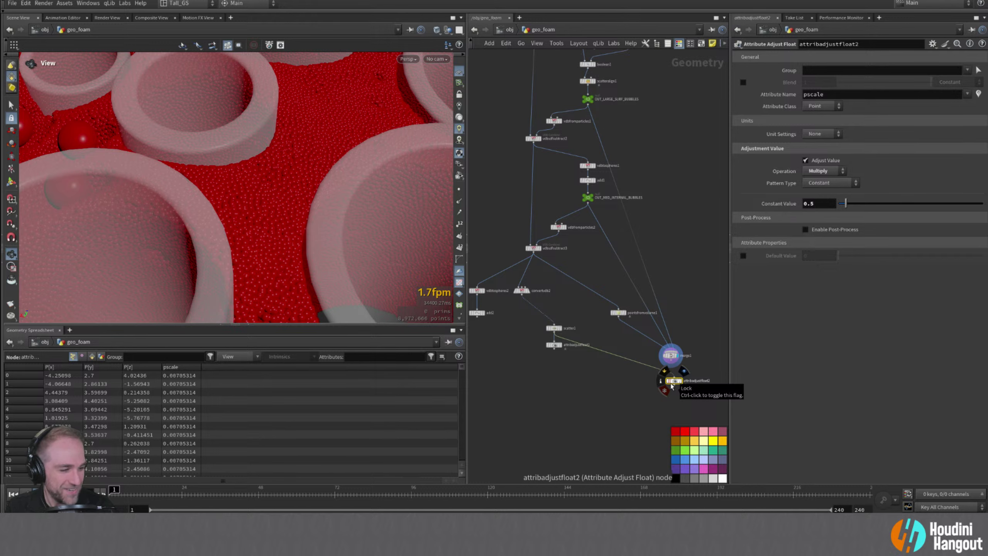
{"action": "mouse_move", "coordinate": [674, 376]}
{"action": "left_mouse_down"}
{"action": "mouse_move", "coordinate": [673, 355]}
{"action": "mouse_move", "coordinate": [672, 375]}
{"action": "left_mouse_up"}
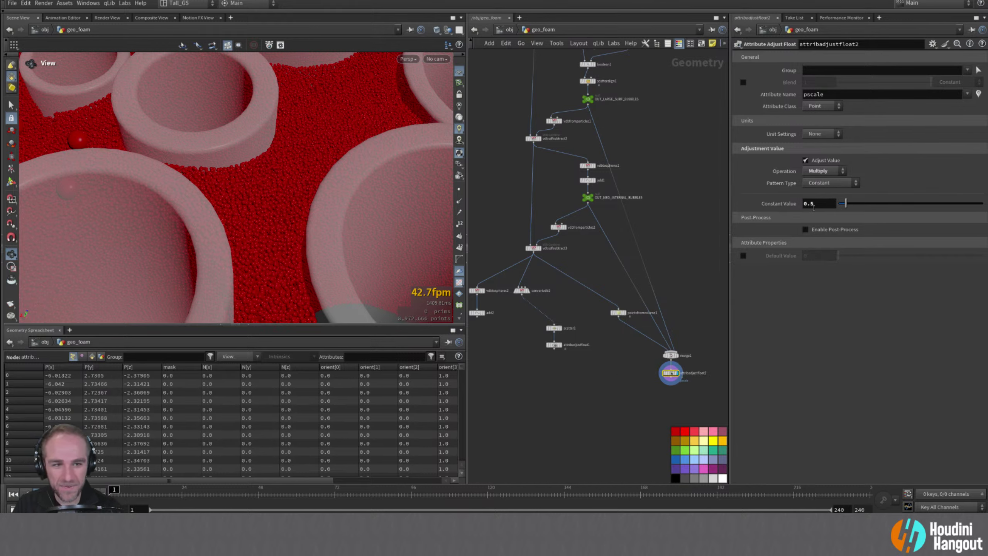
{"action": "type", "text": "2"}
{"action": "key", "text": "Return"}
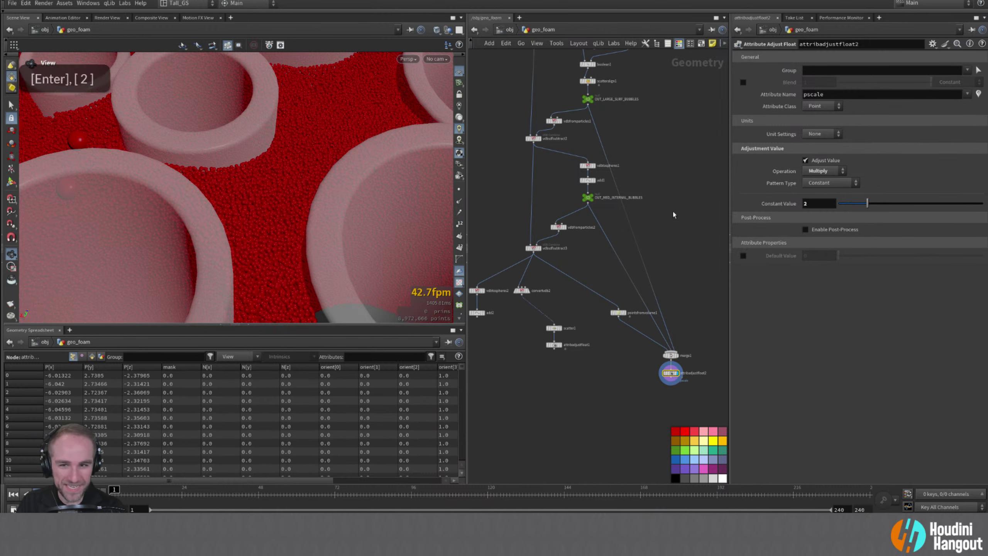
- Examine the scaled-up large, medium and small bubbles around the tubes from several angles and distances
{"action": "left_click_drag", "start_coordinate": [247, 175], "coordinate": [188, 192], "text": "alt"}
{"action": "middle_click_drag", "start_coordinate": [187, 191], "coordinate": [220, 132], "text": "alt"}
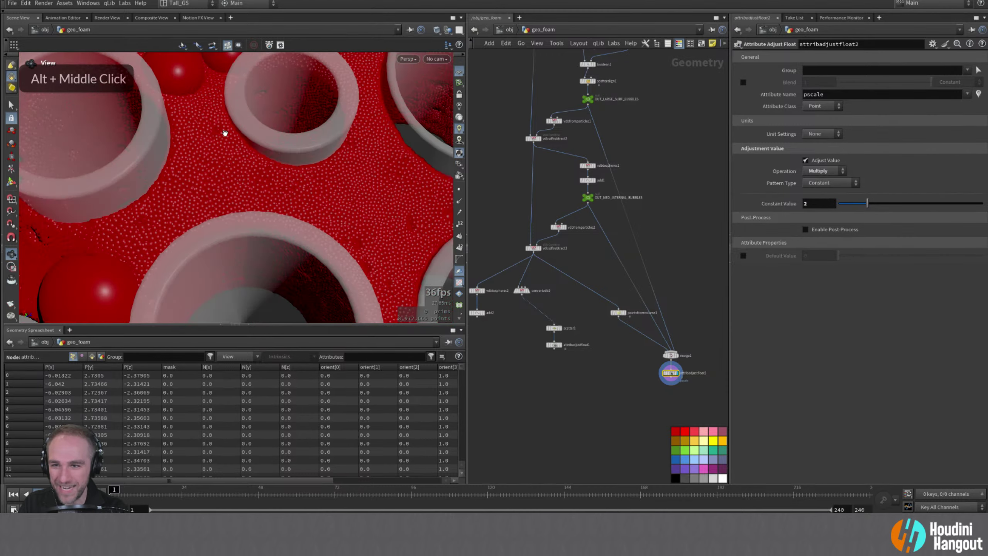
{"action": "right_click_drag", "start_coordinate": [220, 132], "coordinate": [235, 187], "text": "alt"}
{"action": "left_click_drag", "start_coordinate": [235, 187], "coordinate": [331, 155], "text": "alt"}
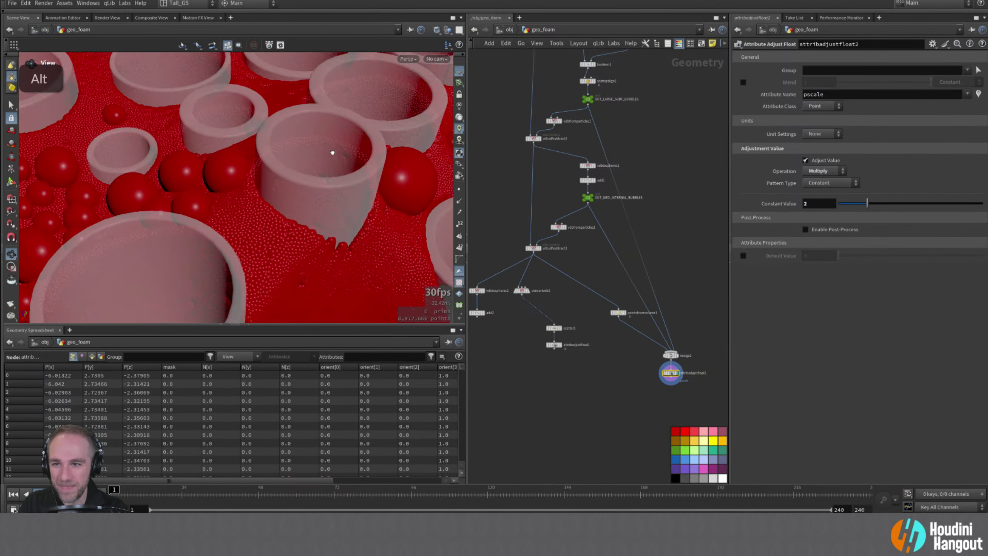
{"action": "right_click_drag", "start_coordinate": [331, 155], "coordinate": [225, 179], "text": "alt"}
{"action": "middle_click_drag", "start_coordinate": [226, 179], "coordinate": [218, 210], "text": "alt"}
{"action": "right_click_drag", "start_coordinate": [218, 210], "coordinate": [279, 268], "text": "alt"}
{"action": "left_click_drag", "start_coordinate": [279, 268], "coordinate": [274, 243], "text": "alt"}
{"action": "middle_click_drag", "start_coordinate": [273, 243], "coordinate": [307, 190], "text": "alt"}
{"action": "right_click_drag", "start_coordinate": [307, 190], "coordinate": [280, 210], "text": "alt"}
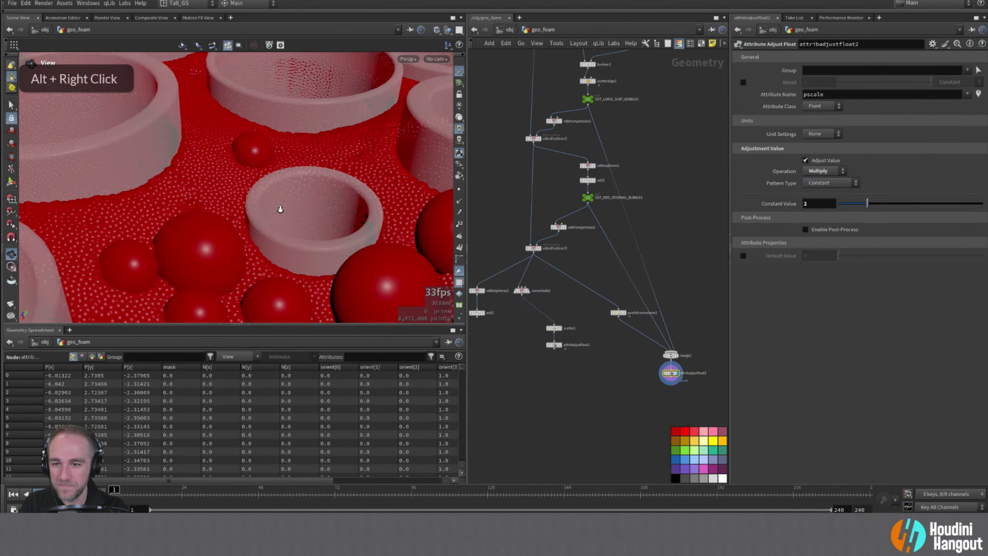
{"action": "left_click_drag", "start_coordinate": [280, 210], "coordinate": [230, 219], "text": "alt"}
{"action": "right_click_drag", "start_coordinate": [229, 218], "coordinate": [216, 159], "text": "alt"}
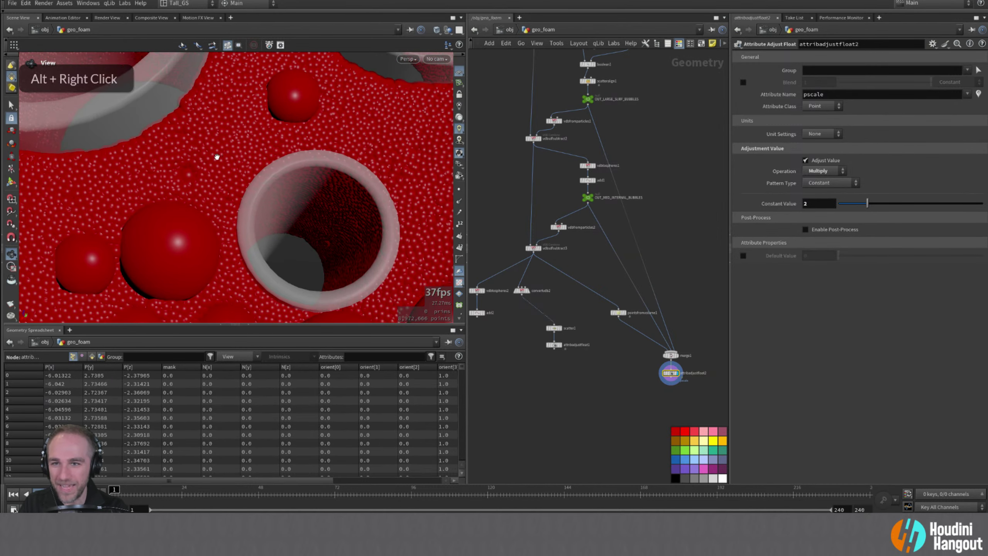
{"action": "left_click_drag", "start_coordinate": [216, 158], "coordinate": [195, 141], "text": "alt"}
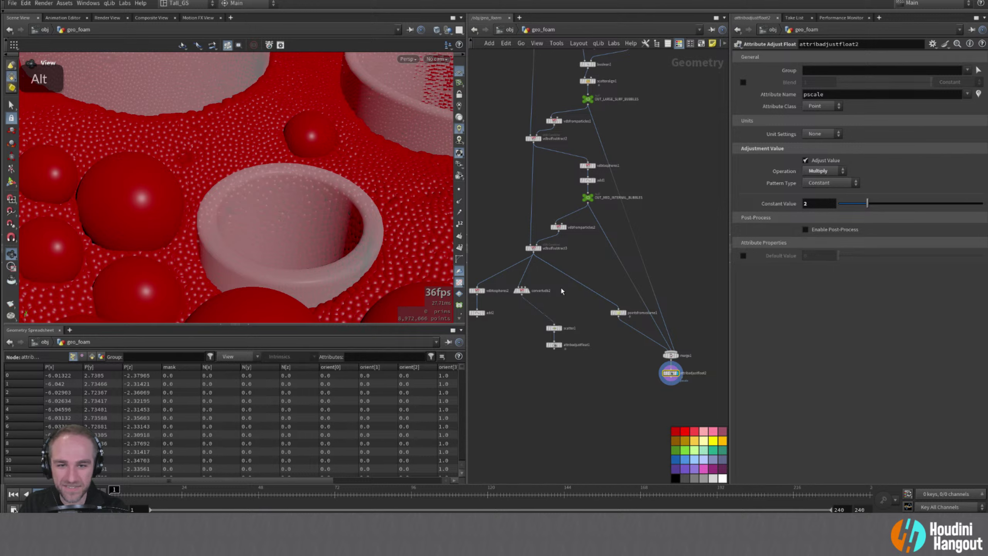
- Try Particle Radius Scale values of 1 and 0.5 on pointsfromvolume1 and inspect the separation of the smallest bubbles
{"action": "left_click", "coordinate": [620, 315]}
{"action": "left_click_drag", "start_coordinate": [620, 315], "coordinate": [589, 308]}
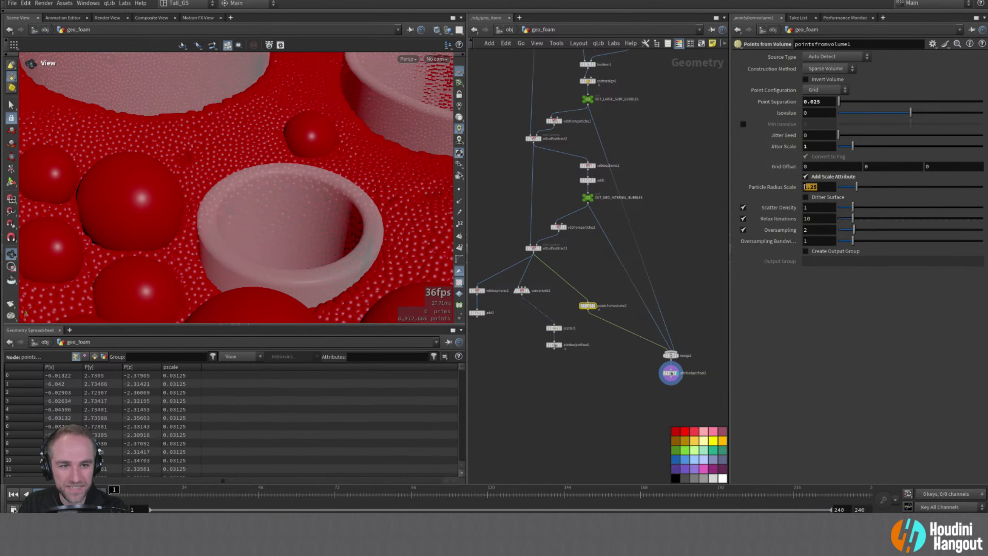
{"action": "type", "text": "1"}
{"action": "key", "text": "Return"}
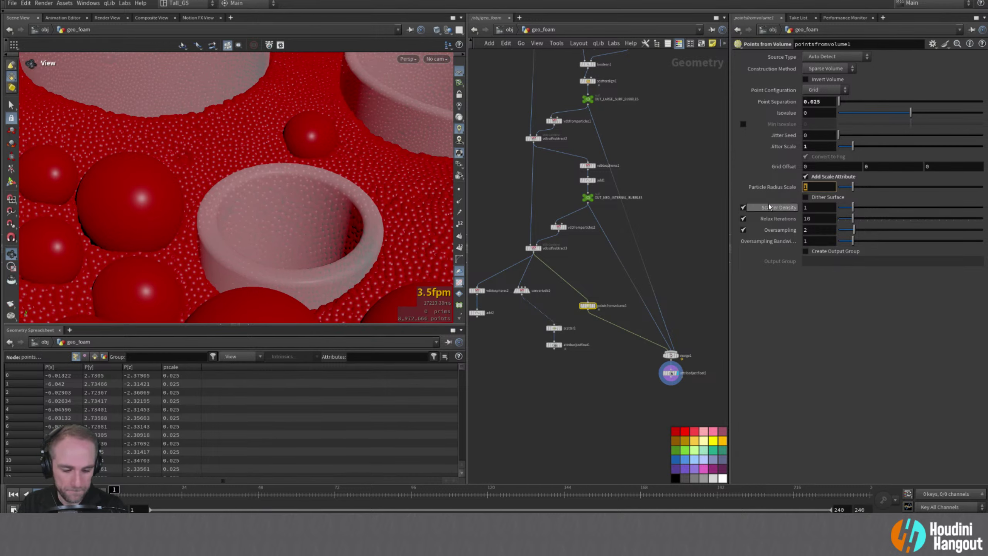
{"action": "key", "text": "Return"}
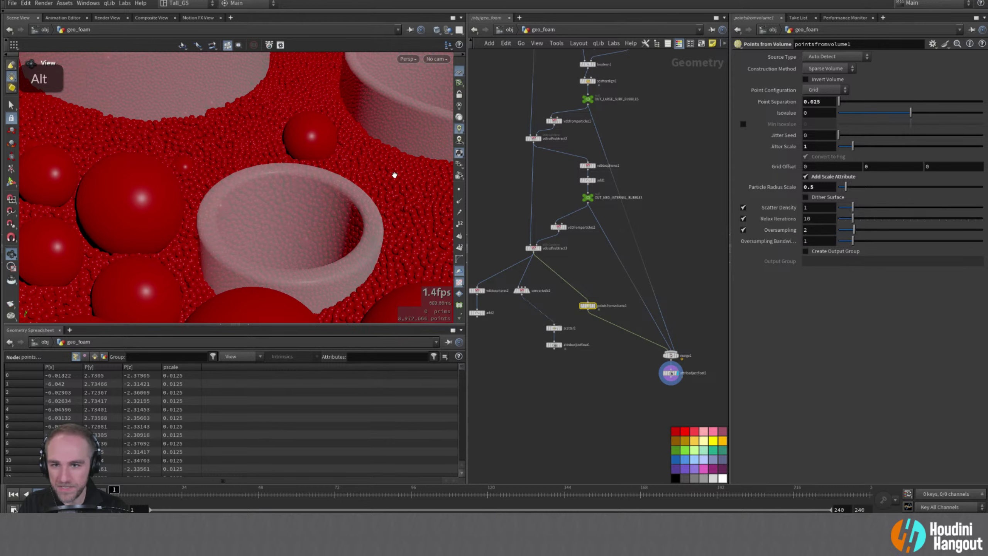
{"action": "left_click_drag", "start_coordinate": [393, 172], "coordinate": [387, 207], "text": "alt"}
{"action": "right_click_drag", "start_coordinate": [387, 208], "coordinate": [592, 186], "text": "alt"}
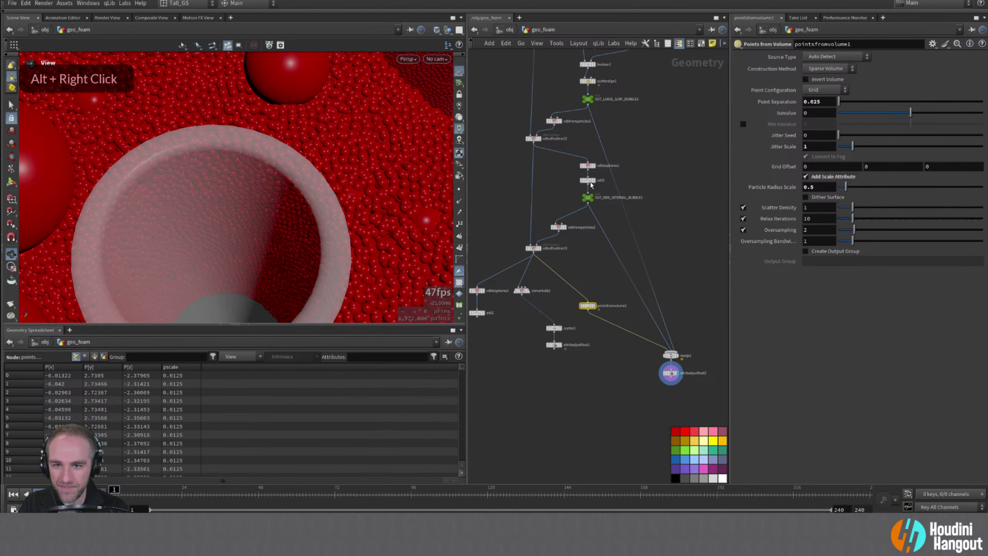
- Set Particle Radius Scale on pointsfromvolume1 to 0.75 and inspect the foam among the tubes and larger bubbles
{"action": "left_click", "coordinate": [810, 187]}
{"action": "type", "text": "7"}
{"action": "key", "text": "Return"}
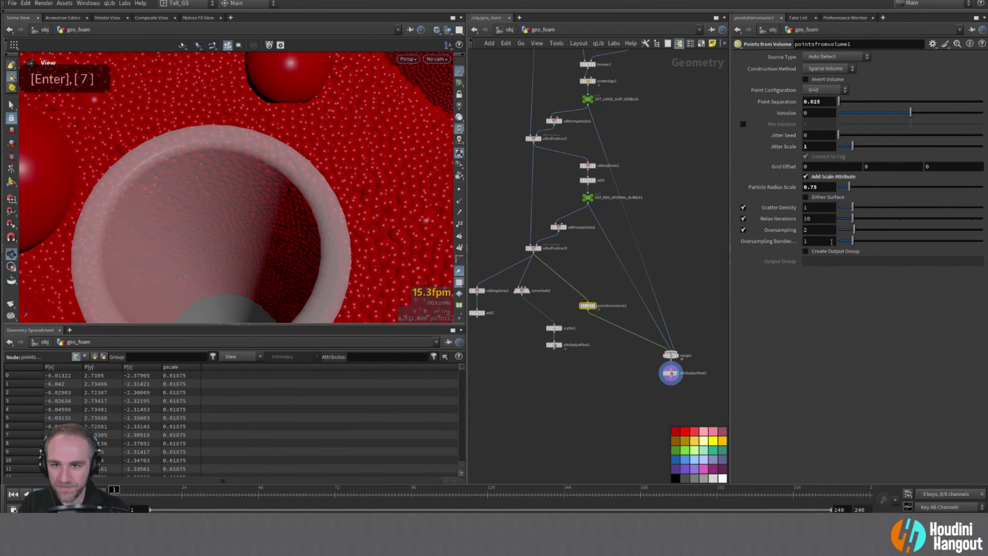
{"action": "right_click_drag", "start_coordinate": [444, 205], "coordinate": [390, 205], "text": "alt"}
{"action": "left_click_drag", "start_coordinate": [391, 205], "coordinate": [415, 171], "text": "alt"}
{"action": "right_click_drag", "start_coordinate": [415, 170], "coordinate": [393, 183], "text": "alt"}
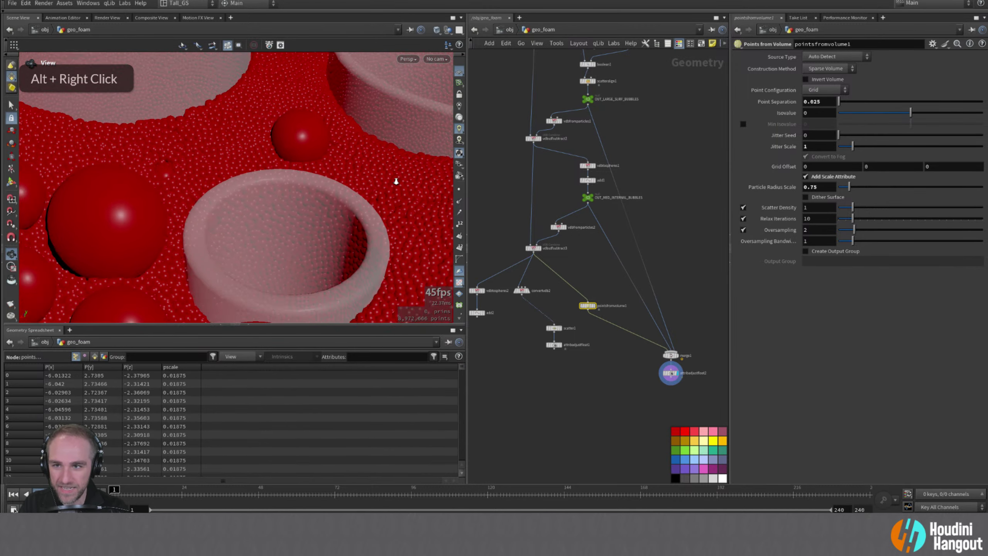
{"action": "middle_click_drag", "start_coordinate": [392, 184], "coordinate": [260, 178], "text": "alt"}
{"action": "left_click_drag", "start_coordinate": [261, 178], "coordinate": [387, 196], "text": "alt"}
{"action": "right_click_drag", "start_coordinate": [387, 196], "coordinate": [294, 205], "text": "alt"}
{"action": "left_click_drag", "start_coordinate": [294, 205], "coordinate": [95, 188], "text": "alt"}
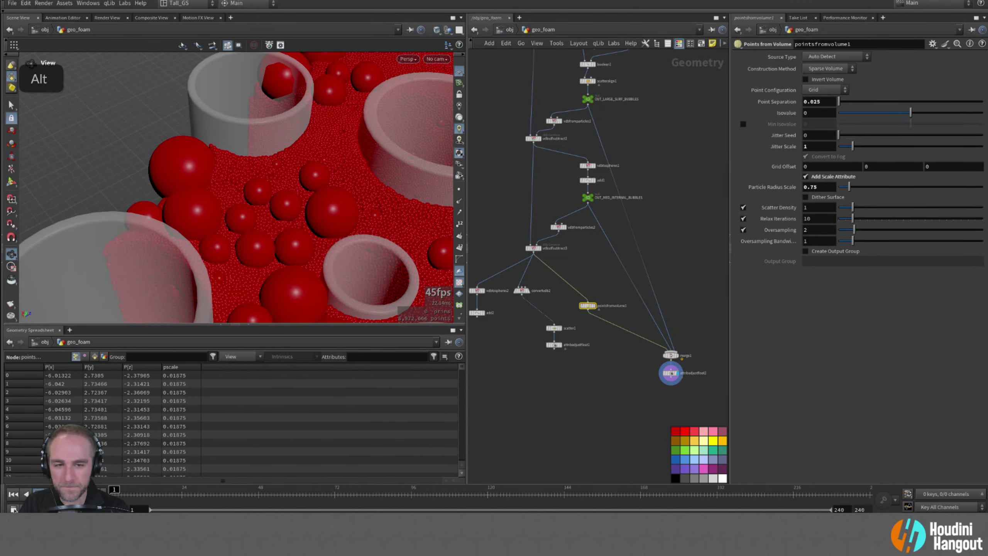
- Switch to the browser and examine the Trypophobia spumae reference images on ArtStation for their foam and bubble detail
{"action": "key", "text": "alt+Tab"}
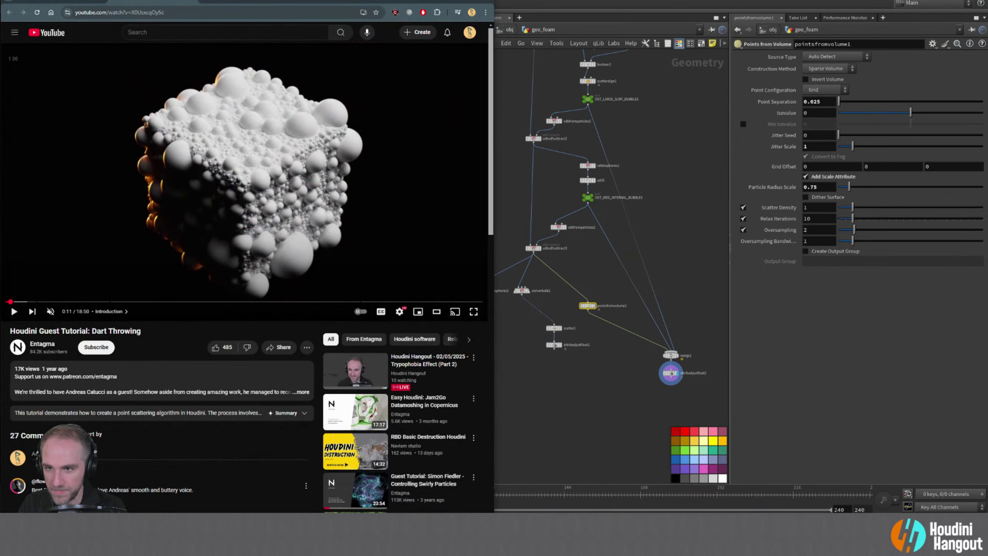
{"action": "left_click", "coordinate": [74, 3]}
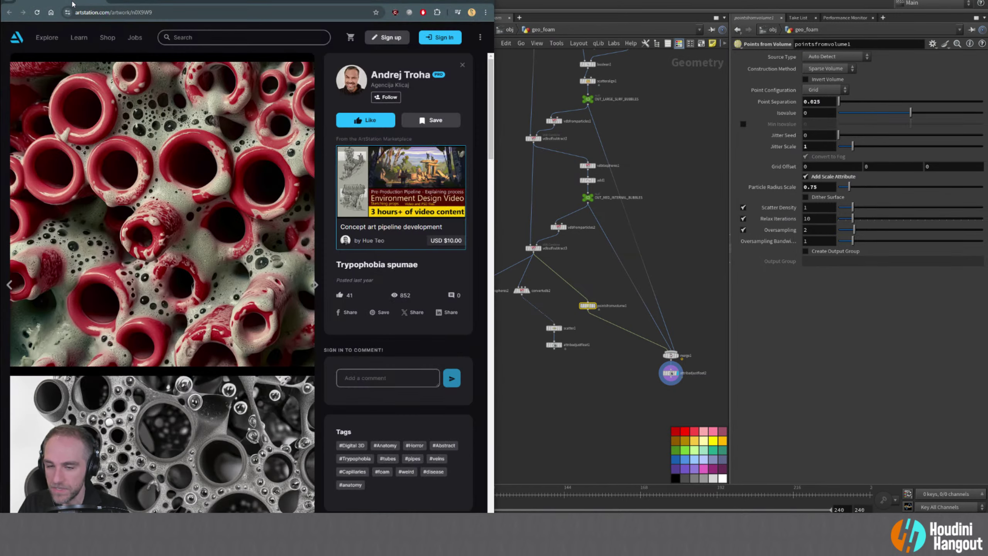
{"action": "scroll", "coordinate": [221, 426], "scroll_direction": "down", "scroll_amount": 1}
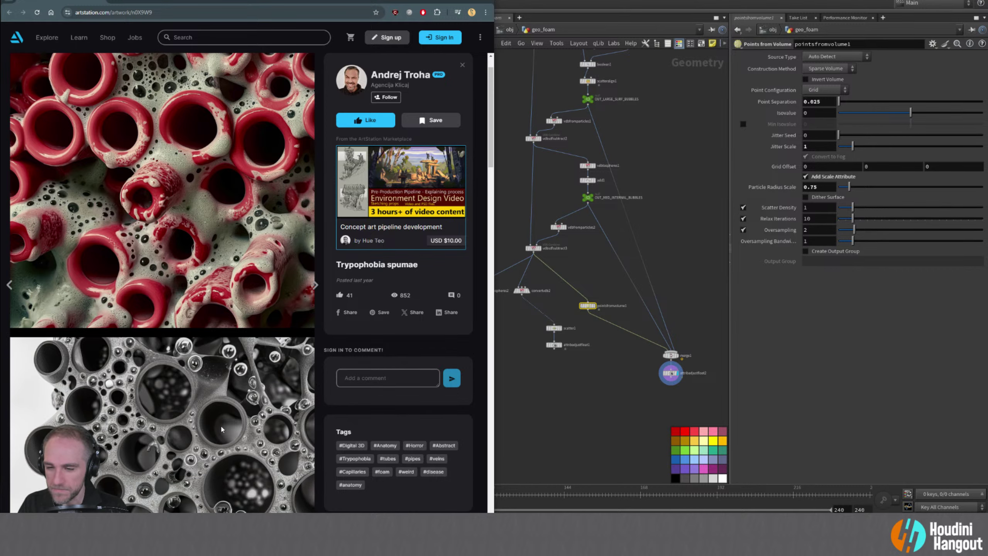
{"action": "key", "text": "alt"}
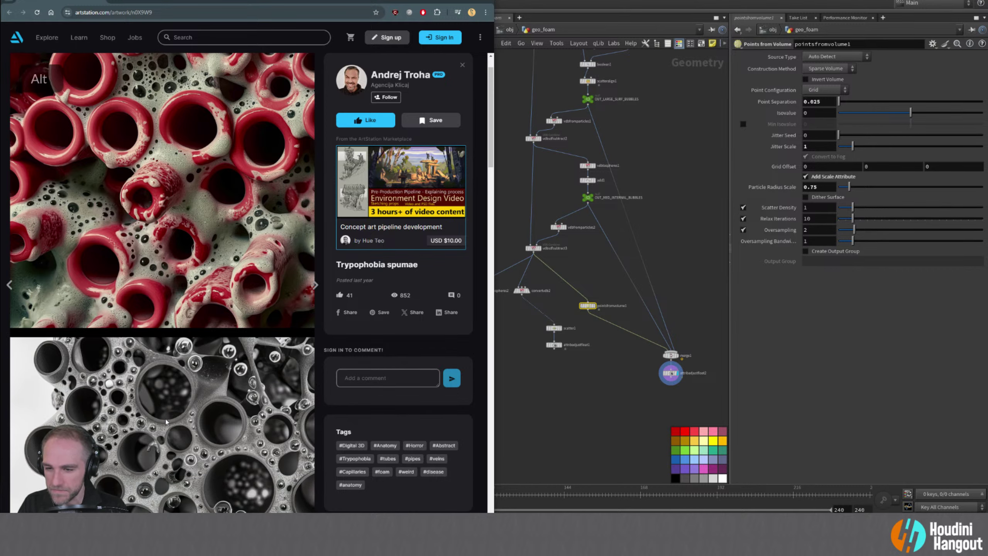
{"action": "scroll", "coordinate": [170, 420], "scroll_direction": "down", "scroll_amount": 18}
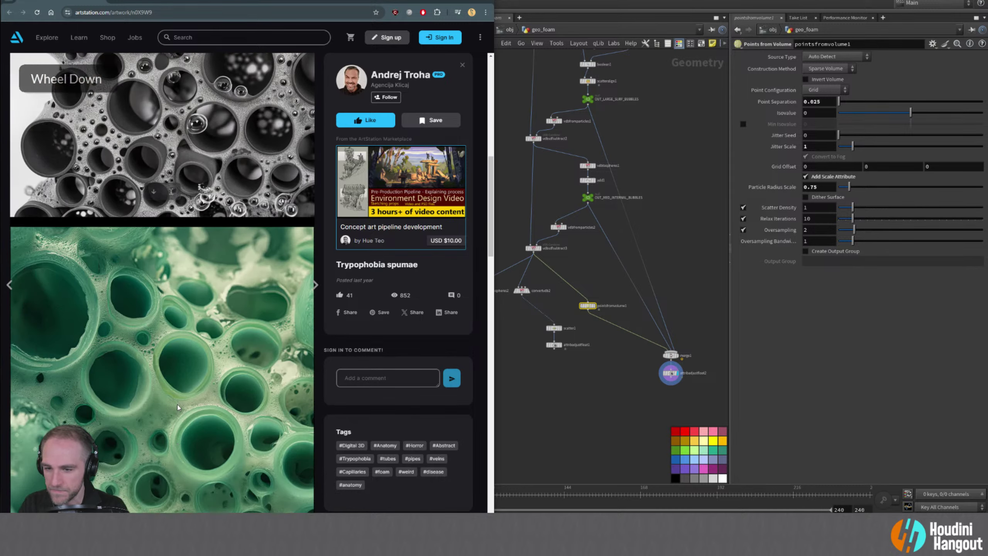
- Examine the grayscale tube-and-bubble reference image, switch back to Houdini, and compare the foam with it from different angles
{"action": "scroll", "coordinate": [178, 411], "scroll_direction": "up", "scroll_amount": 12}
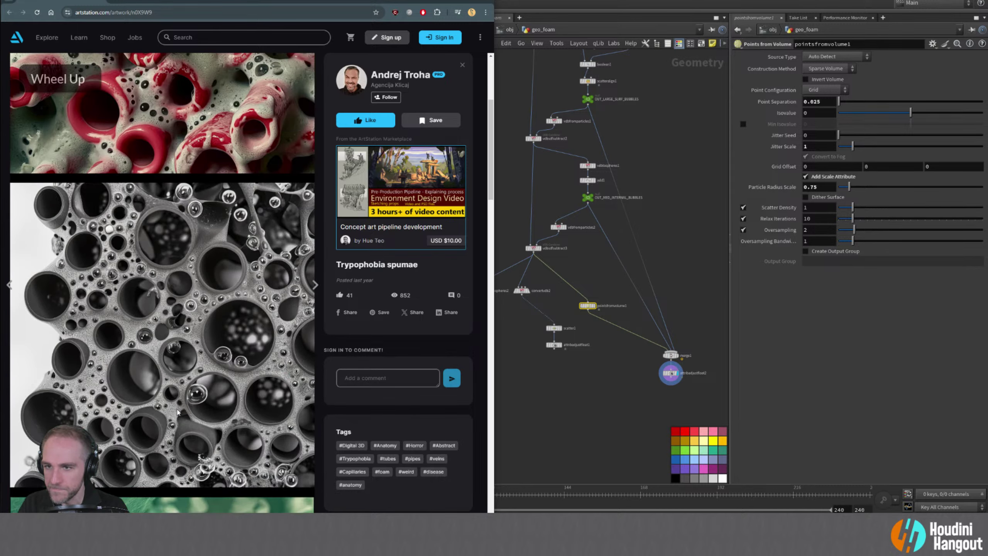
{"action": "key", "text": "alt+Tab"}
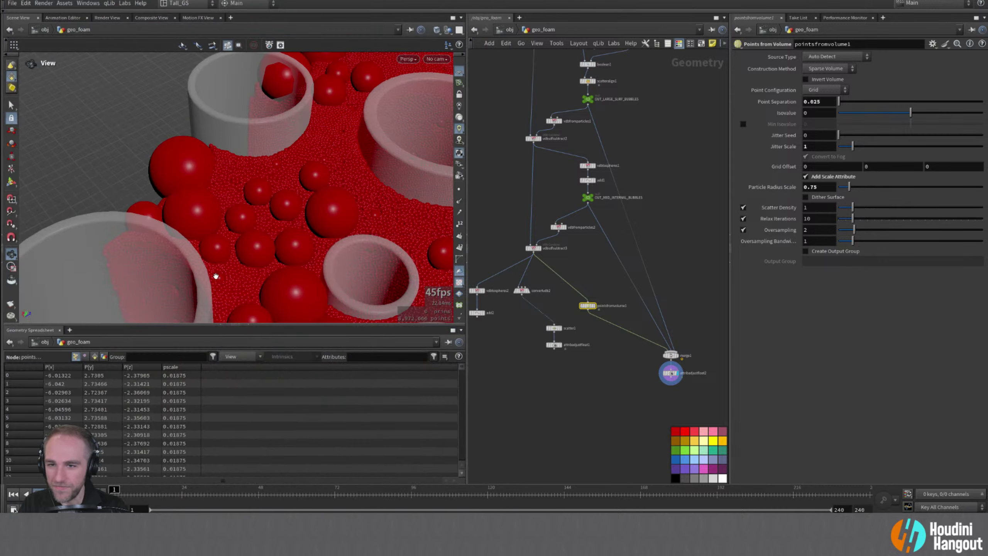
{"action": "left_click_drag", "start_coordinate": [365, 187], "coordinate": [408, 187], "text": "alt"}
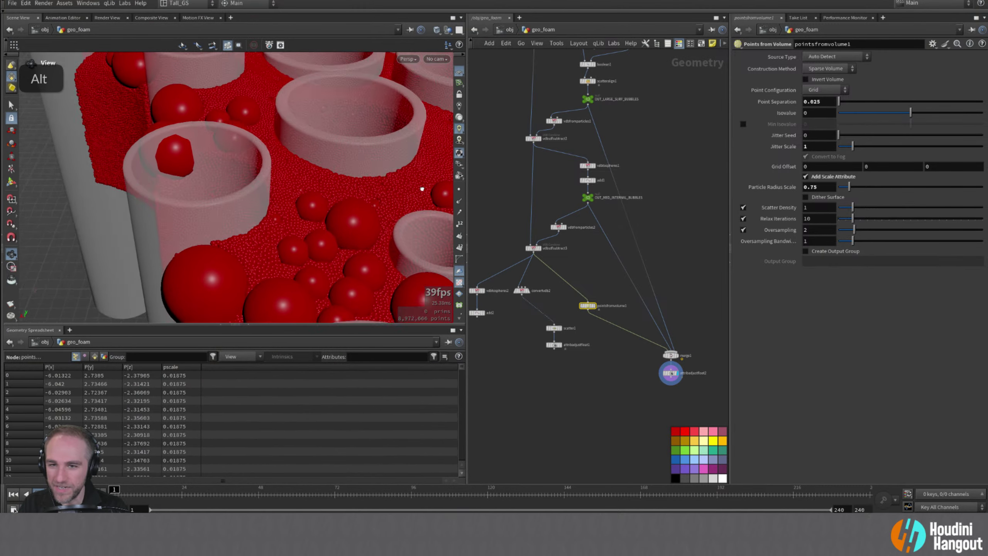
{"action": "right_click_drag", "start_coordinate": [408, 187], "coordinate": [389, 200], "text": "alt"}
- Delete the unused VDB to Spheres, Convert VDB and Scatter branches beneath the last VDB subtract node, keeping pointsfromvolume1
{"action": "middle_click_drag", "start_coordinate": [499, 356], "coordinate": [558, 346]}
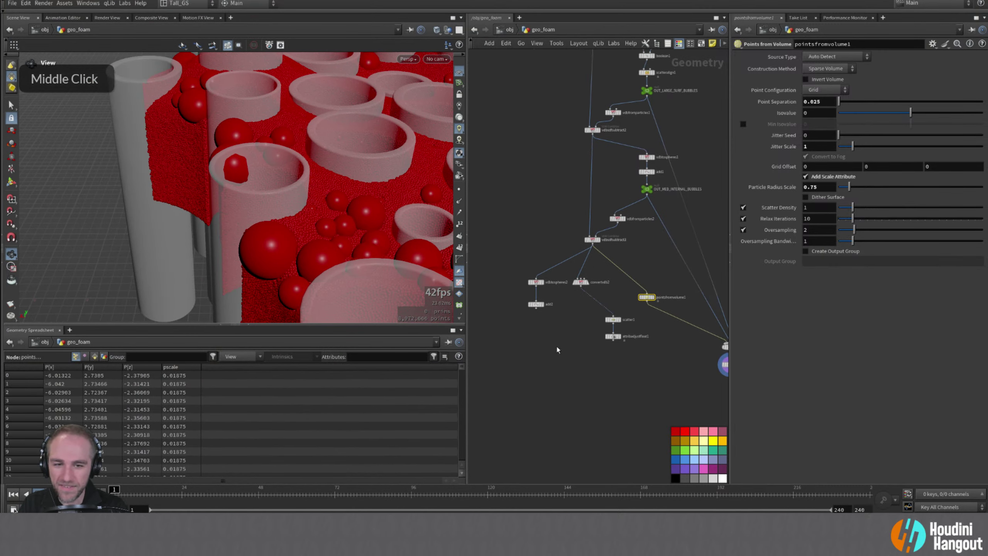
{"action": "left_click_drag", "start_coordinate": [501, 270], "coordinate": [611, 350]}
{"action": "key", "text": "Delete"}
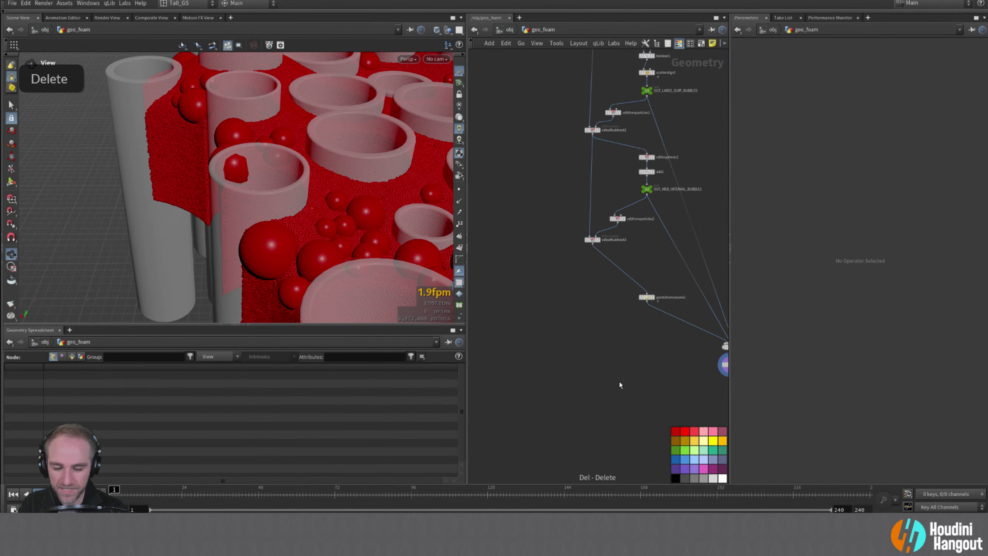
- Move pointsfromvolume1 directly beneath the last VDB subtract node and bring the merge and attribadjustfloat2 nodes closer to it
{"action": "left_click_drag", "start_coordinate": [665, 299], "coordinate": [610, 263]}
{"action": "middle_click_drag", "start_coordinate": [610, 262], "coordinate": [528, 237]}
{"action": "left_click_drag", "start_coordinate": [623, 321], "coordinate": [581, 279]}
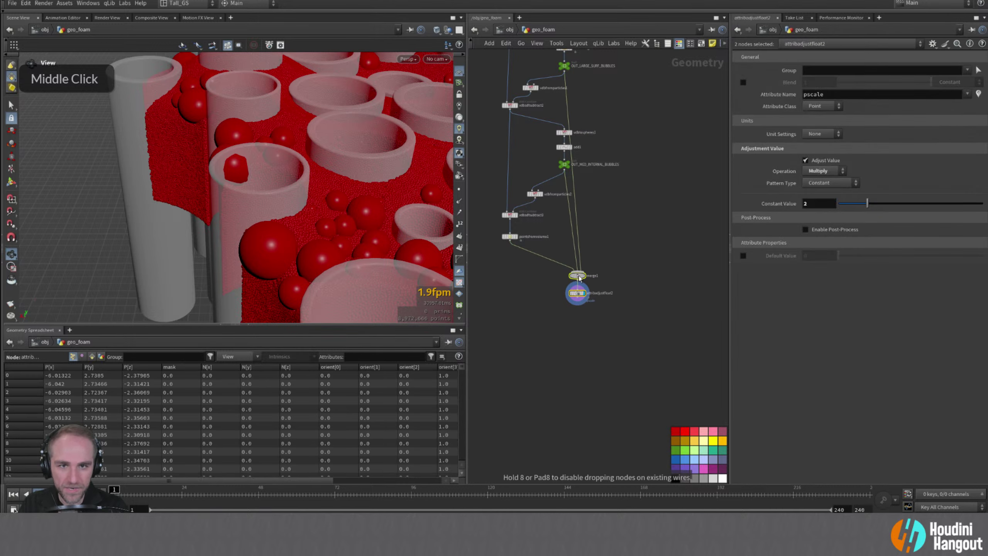
- Route the wire from OUT_LARGE_SURF_BUBBLES to the merge around the other nodes using two wire dots
{"action": "left_click", "coordinate": [566, 98], "text": "alt"}
{"action": "left_click_drag", "start_coordinate": [566, 98], "coordinate": [632, 94], "text": "alt"}
{"action": "left_click", "coordinate": [600, 206], "text": "alt"}
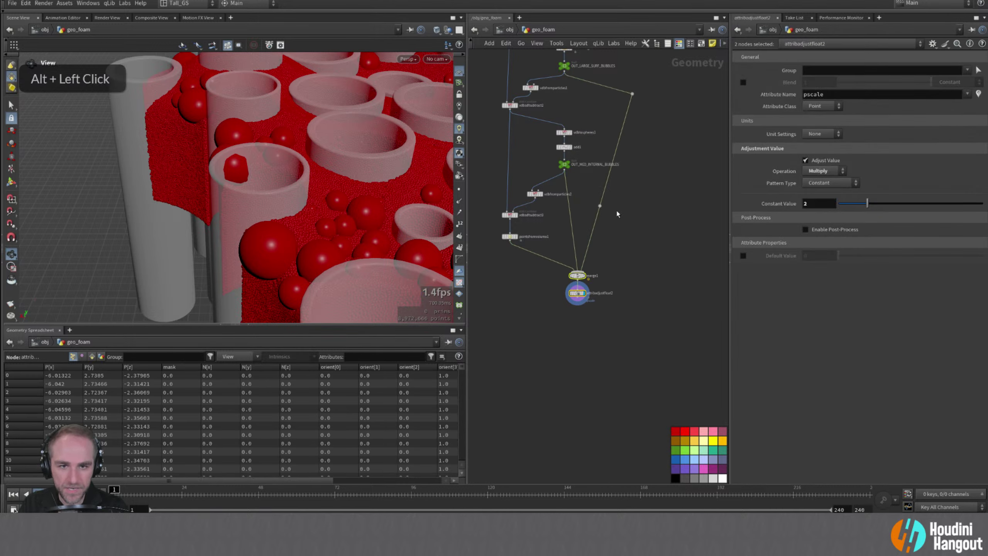
{"action": "left_click_drag", "start_coordinate": [630, 217], "coordinate": [633, 213], "text": "alt"}
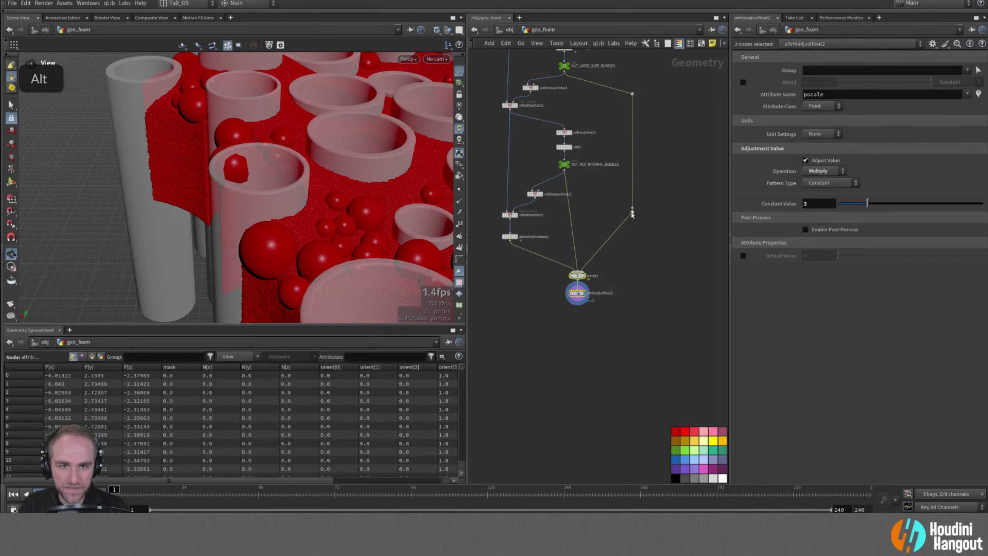
{"action": "double_click", "coordinate": [587, 336]}
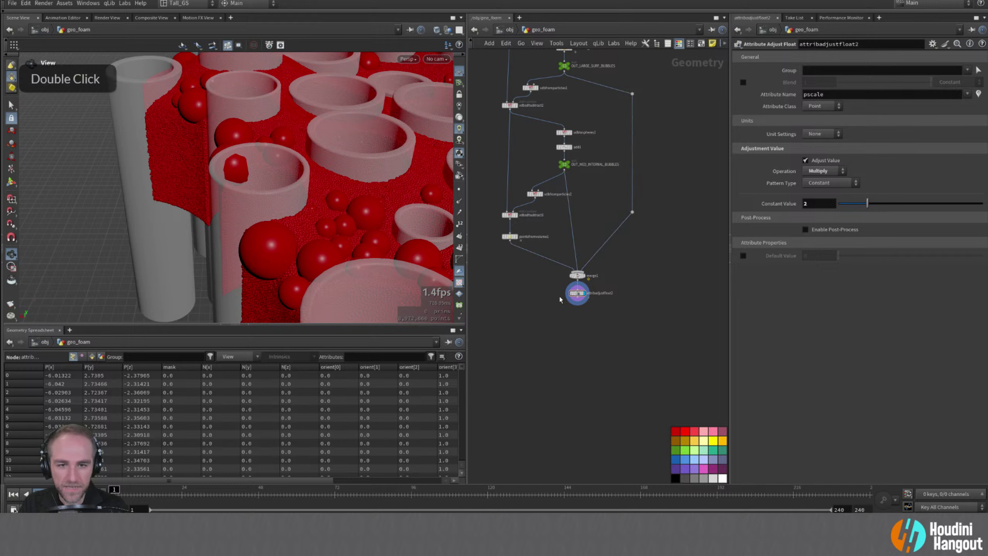
- Display the scatteralign1 output with point normals and inspect how the large bubbles sit on the surface between the tubes
{"action": "middle_click_drag", "start_coordinate": [575, 140], "coordinate": [569, 212]}
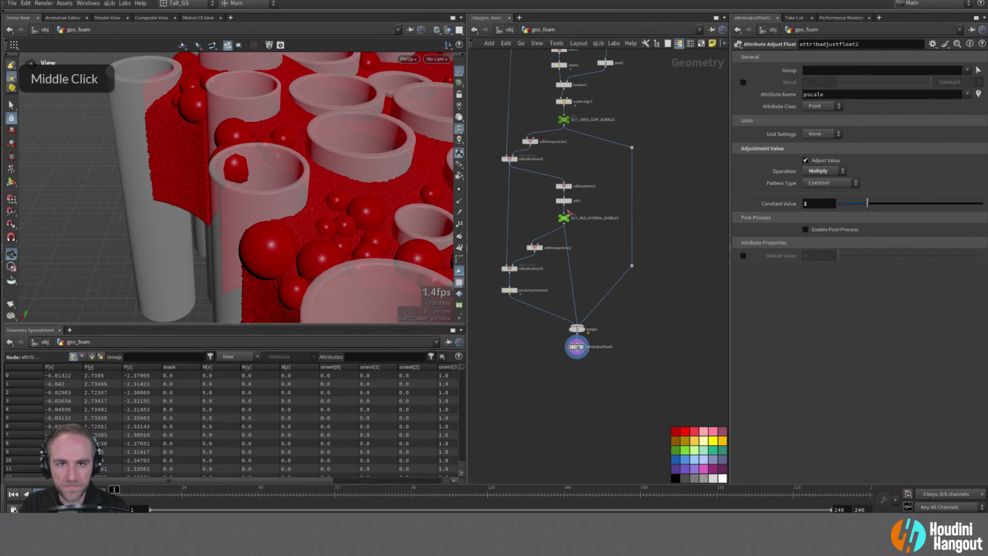
{"action": "left_click_drag", "start_coordinate": [273, 214], "coordinate": [240, 237], "text": "alt"}
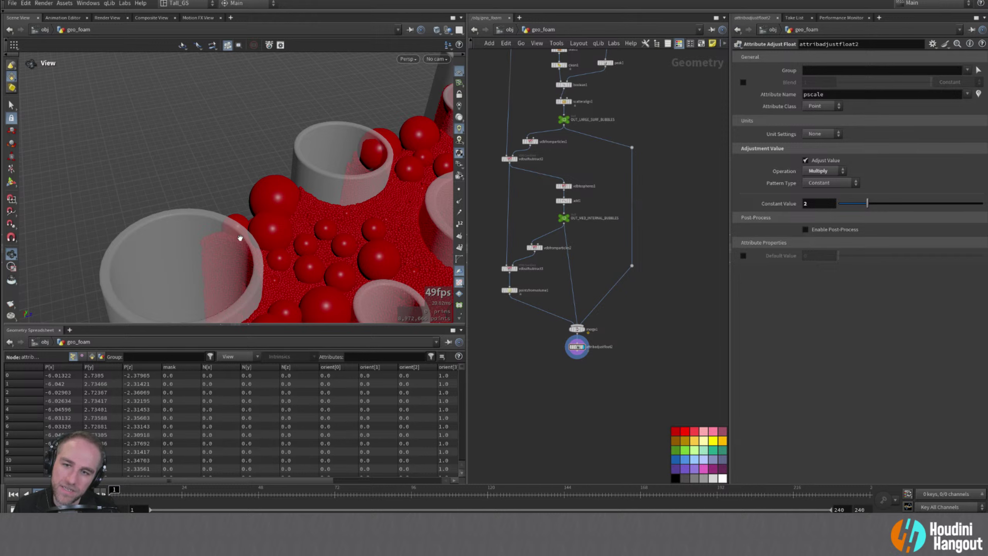
{"action": "double_click", "coordinate": [564, 102]}
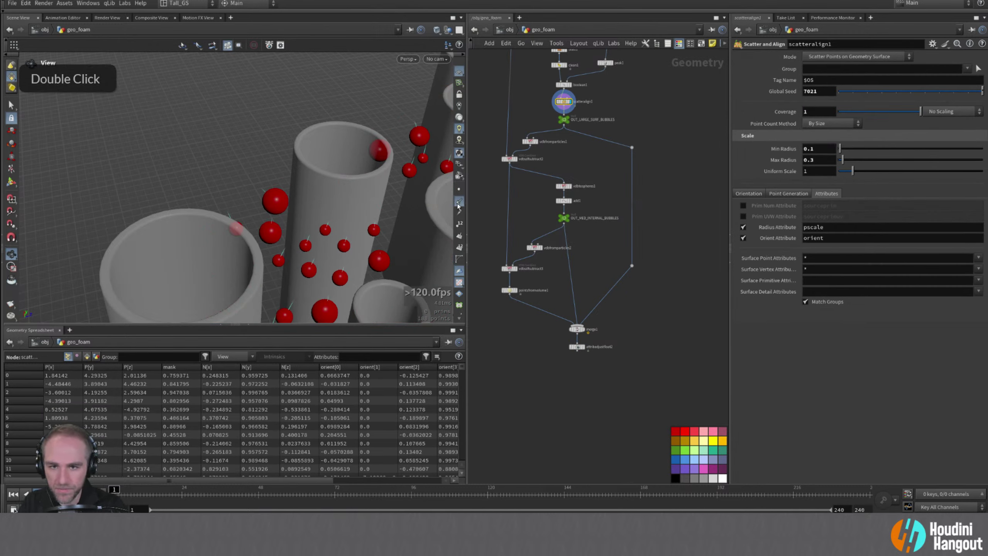
{"action": "left_click_drag", "start_coordinate": [278, 195], "coordinate": [327, 159], "text": "alt"}
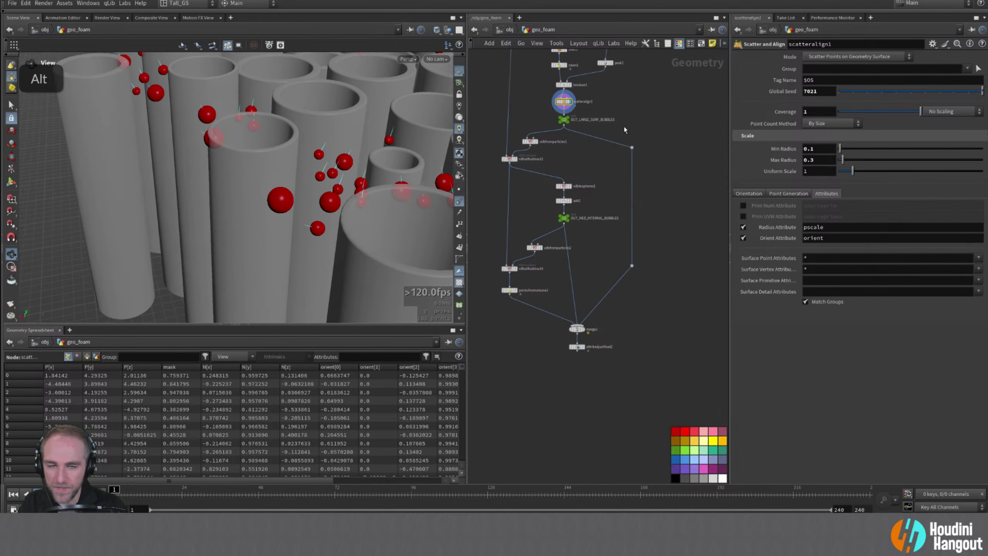
- Shift OUT_LARGE_SURF_BUBBLES and the nodes downstream of it away from scatteralign1 to make room for another node
{"action": "right_click_drag", "start_coordinate": [624, 127], "coordinate": [640, 117], "text": "alt"}
{"action": "middle_click_drag", "start_coordinate": [640, 117], "coordinate": [723, 140], "text": "alt"}
{"action": "mouse_move", "coordinate": [586, 164]}
{"action": "middle_mouse_down", "text": "alt"}
{"action": "mouse_move", "coordinate": [639, 178]}
{"action": "mouse_move", "coordinate": [584, 181]}
{"action": "middle_mouse_up", "text": "alt"}
{"action": "left_click", "coordinate": [627, 178], "text": "shift"}
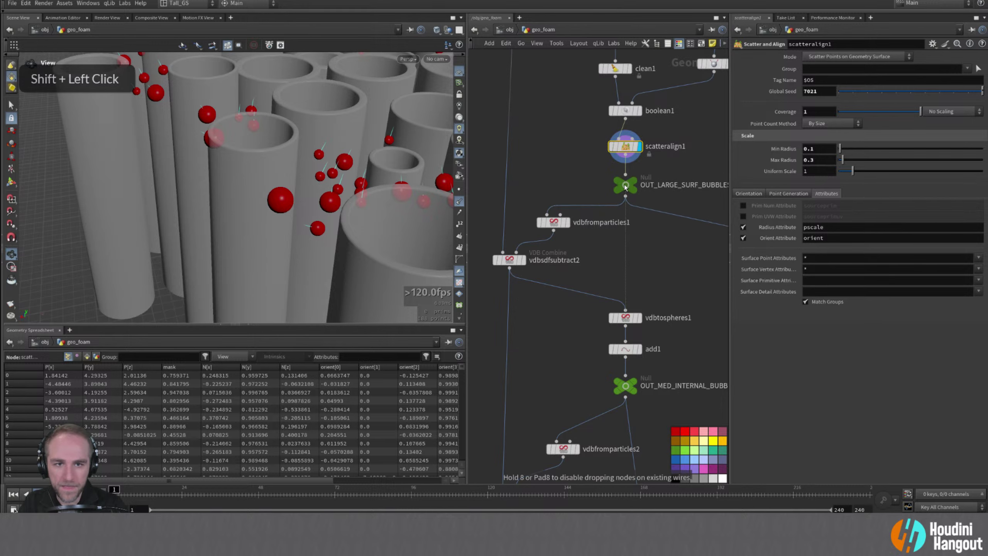
{"action": "left_click", "coordinate": [626, 179], "text": "ctrl"}
{"action": "left_click_drag", "start_coordinate": [625, 179], "coordinate": [624, 215], "text": "ctrl"}
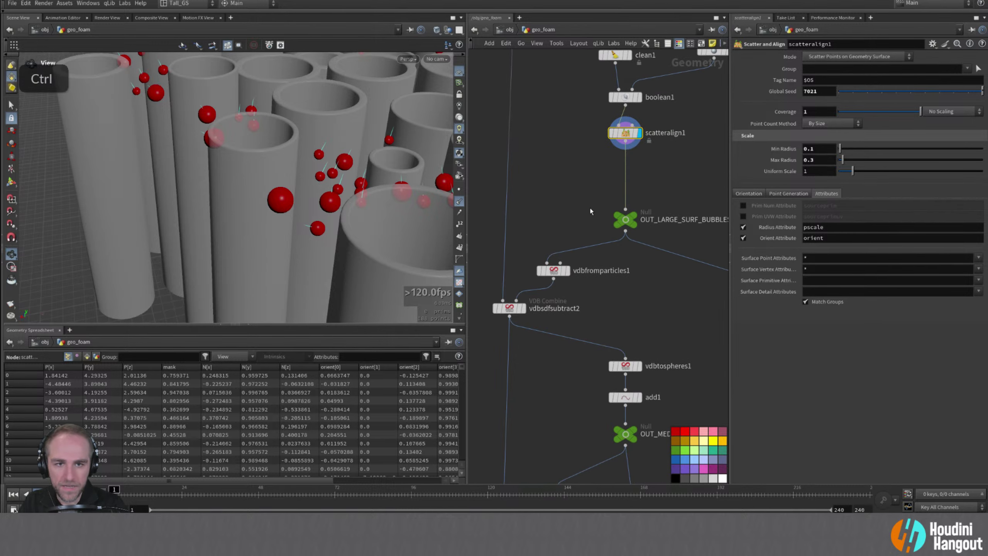
- Insert a Point VOP node between scatteralign1 and OUT_LARGE_SURF_BUBBLES
{"action": "key", "text": "Tab"}
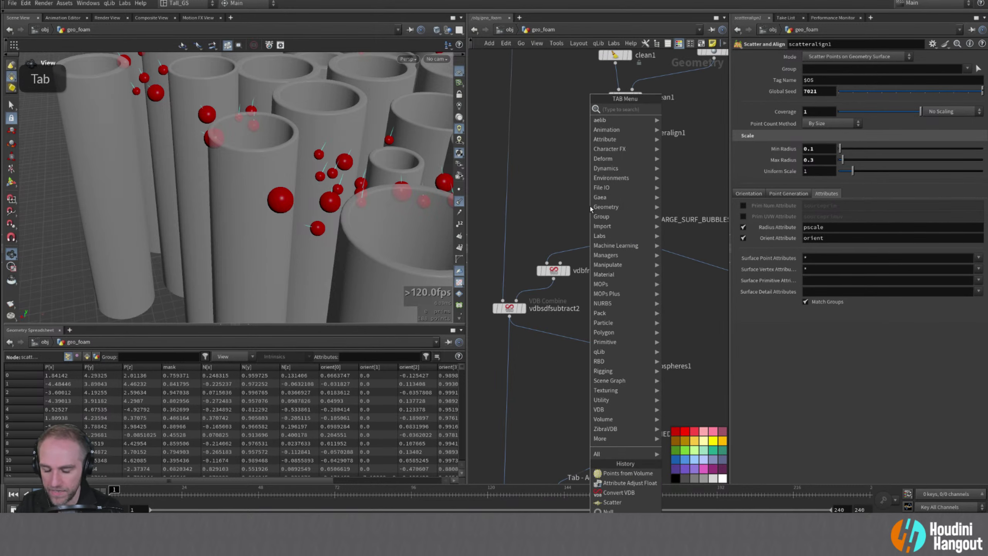
{"action": "type", "text": "point vop"}
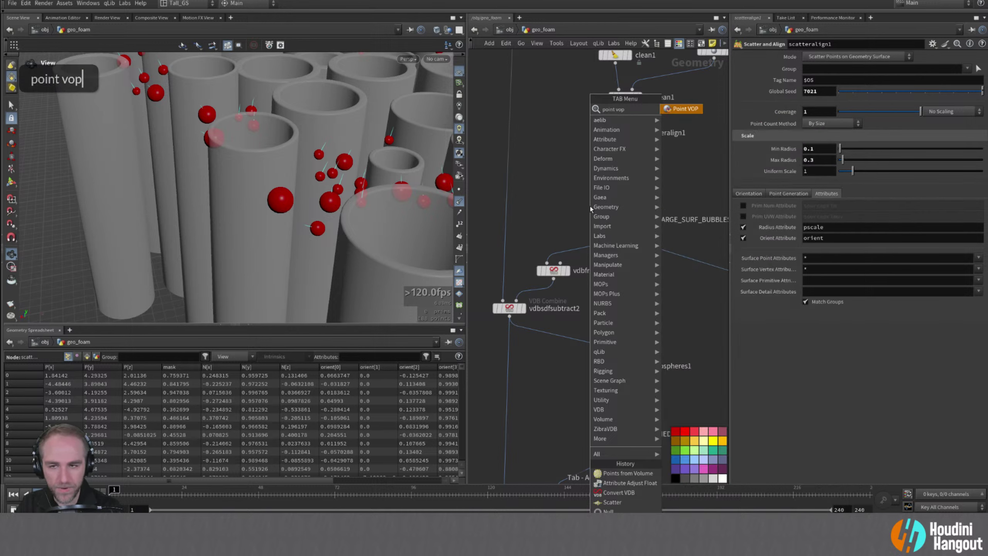
{"action": "key", "text": "Return"}
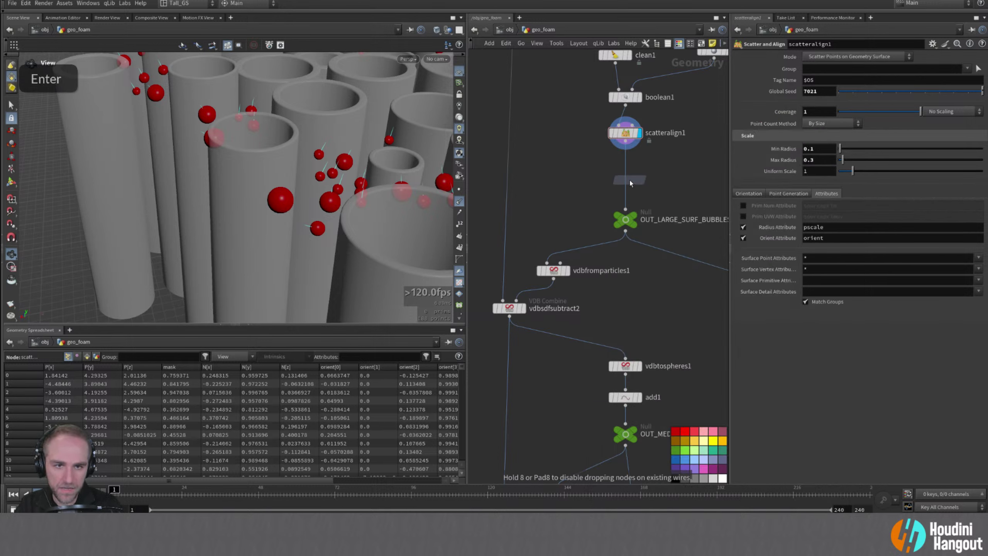
{"action": "left_click", "coordinate": [630, 180]}
- Enter the Point VOP network and add a Displace Along Normal node between the global and output nodes
{"action": "double_click", "coordinate": [619, 186]}
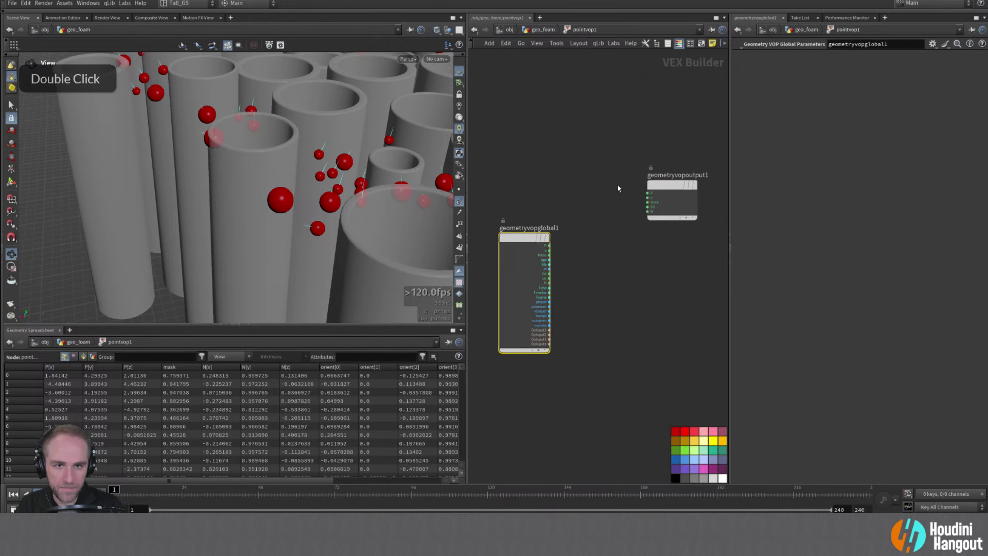
{"action": "key", "text": "Tab"}
{"action": "type", "text": "displa"}
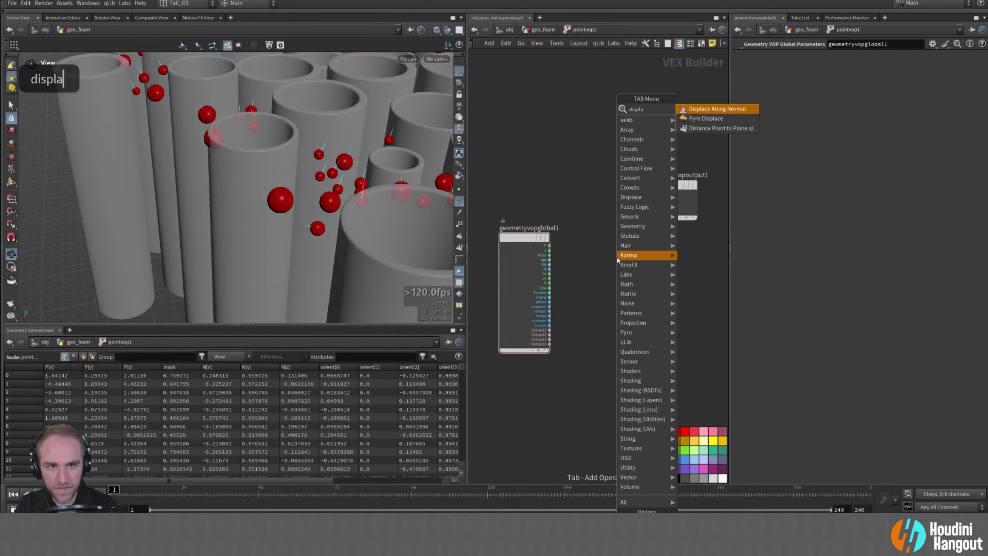
{"action": "key", "text": "Return"}
{"action": "left_click", "coordinate": [607, 244]}
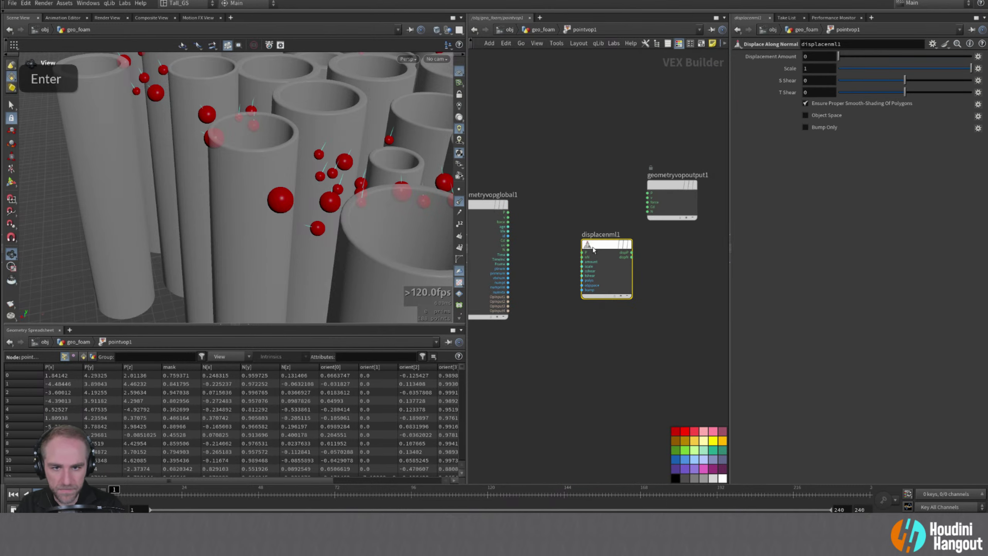
- Wire global P and N into displacenml1 and its displaced position and normal into the output's P and N
{"action": "left_click_drag", "start_coordinate": [594, 249], "coordinate": [545, 219]}
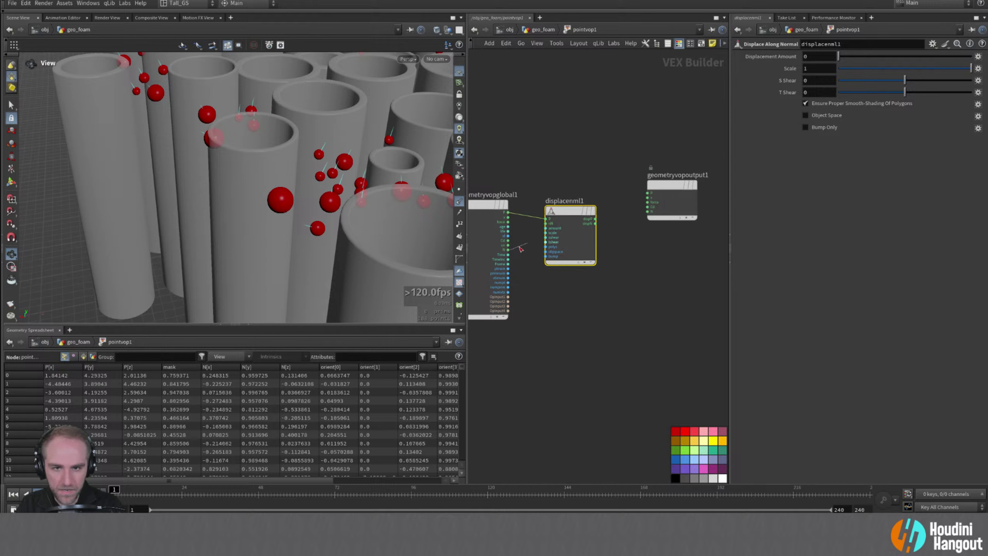
{"action": "left_click_drag", "start_coordinate": [508, 249], "coordinate": [545, 224]}
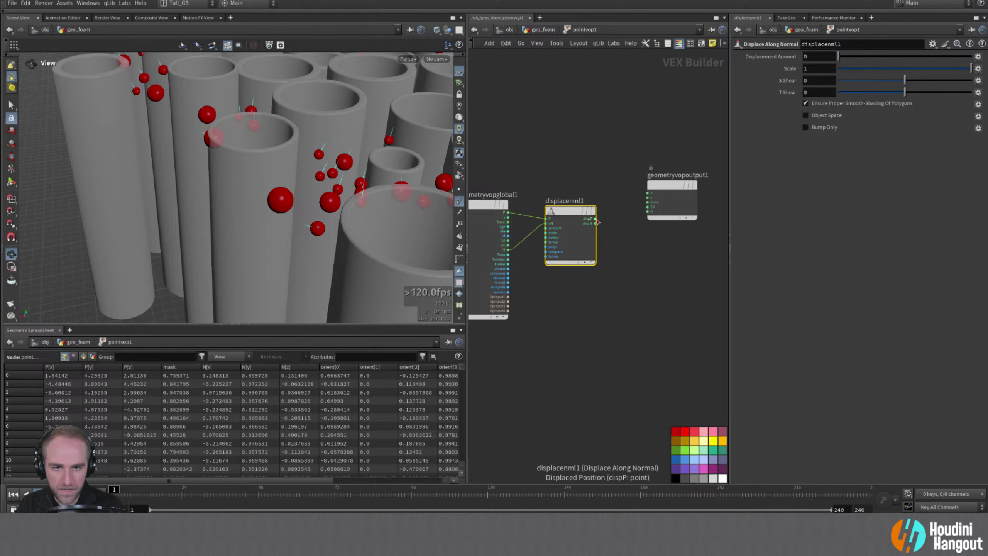
{"action": "left_click_drag", "start_coordinate": [596, 219], "coordinate": [647, 193]}
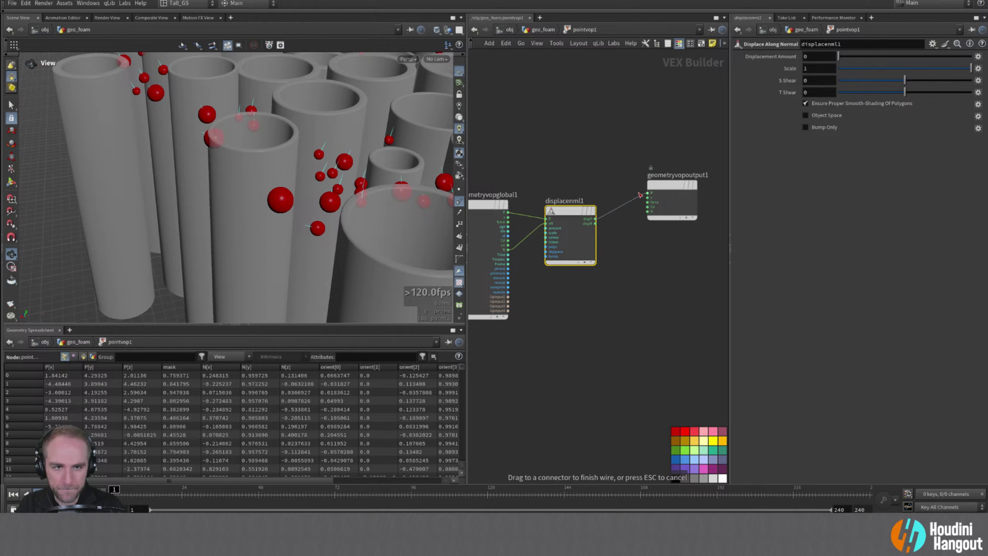
{"action": "left_click_drag", "start_coordinate": [595, 229], "coordinate": [581, 211]}
{"action": "left_click", "coordinate": [647, 212]}
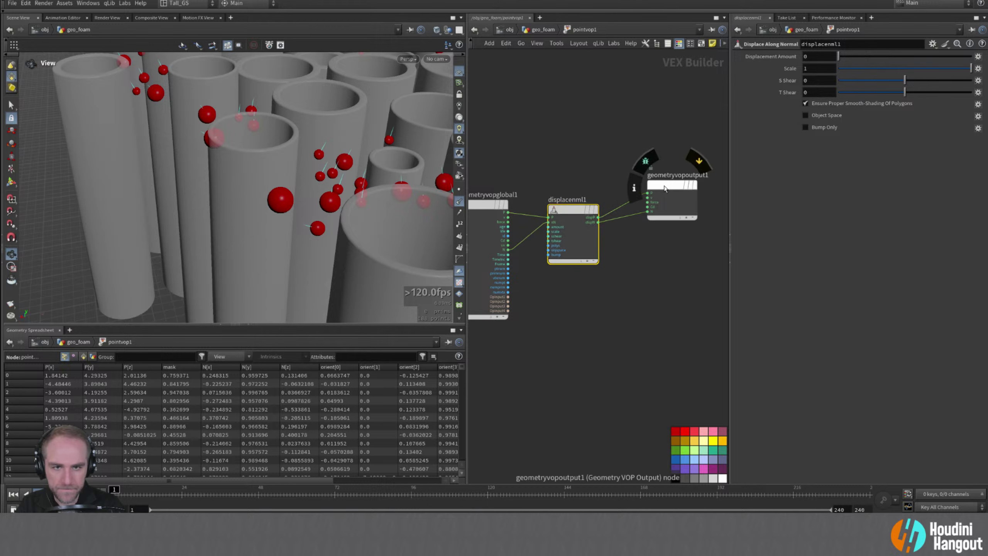
- Try different Displacement Amount values on displacenml1, such as 0.326, and restore the amount to 0
{"action": "middle_click_drag", "start_coordinate": [666, 216], "coordinate": [710, 211]}
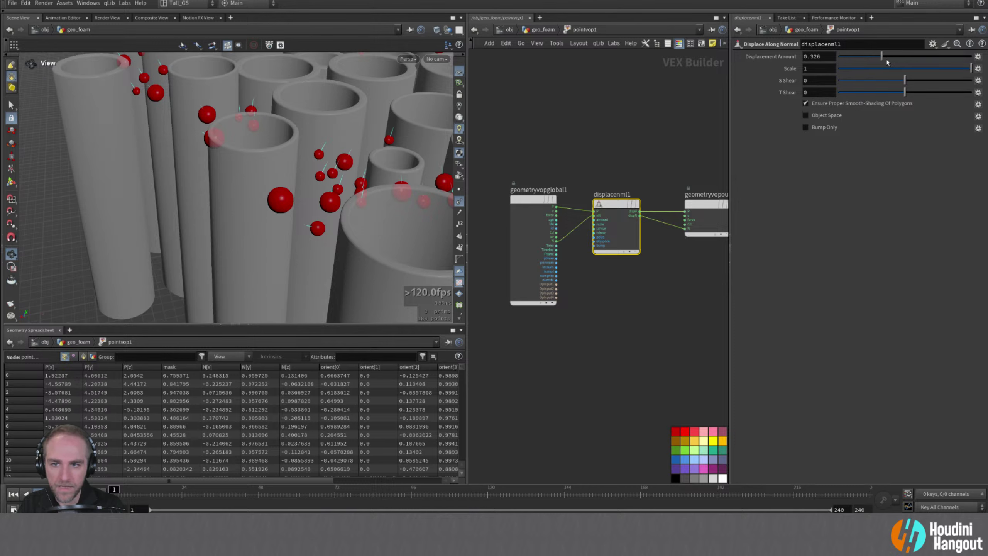
{"action": "left_click", "coordinate": [604, 138]}
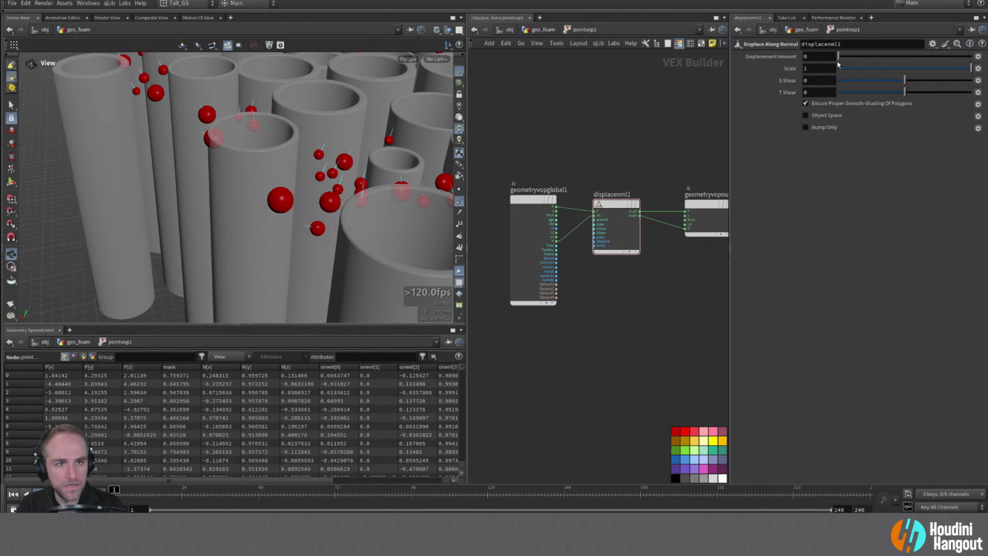
{"action": "middle_click", "coordinate": [812, 56]}
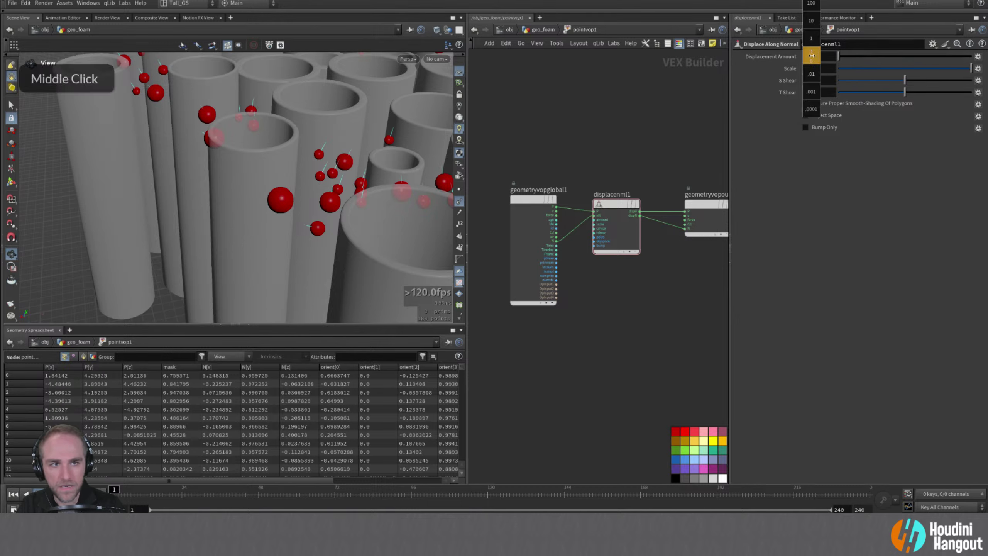
{"action": "key", "text": "ctrl+z"}
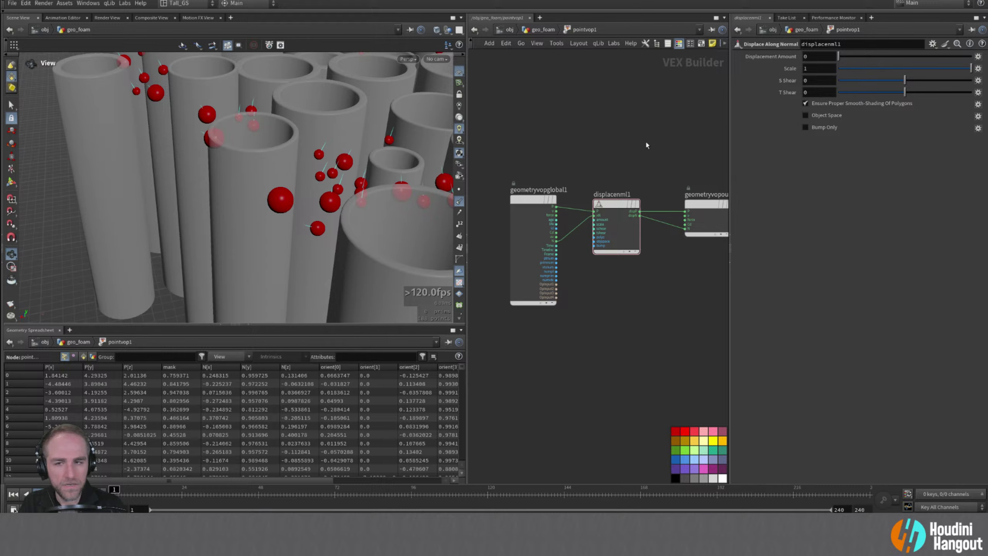
{"action": "key", "text": "Tab"}
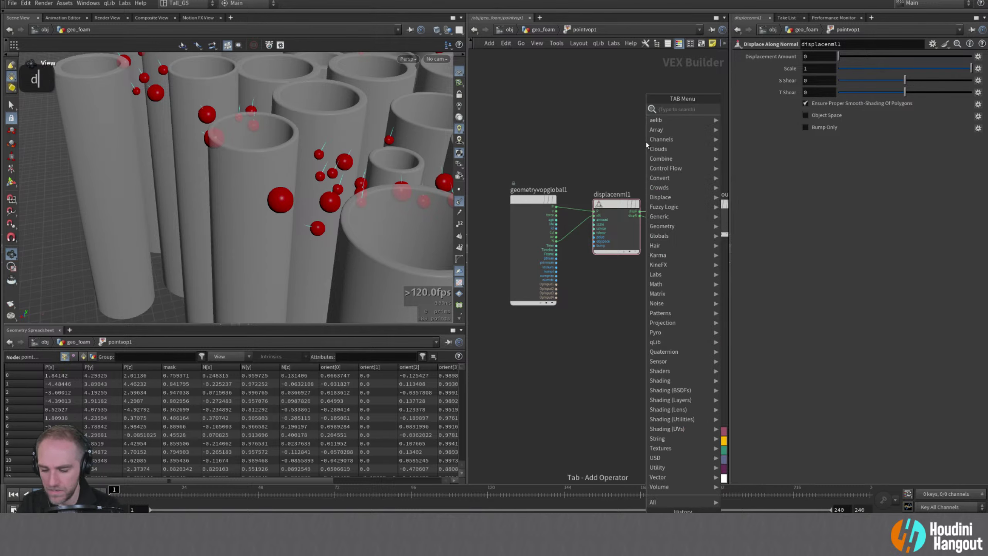
{"action": "type", "text": "displa"}
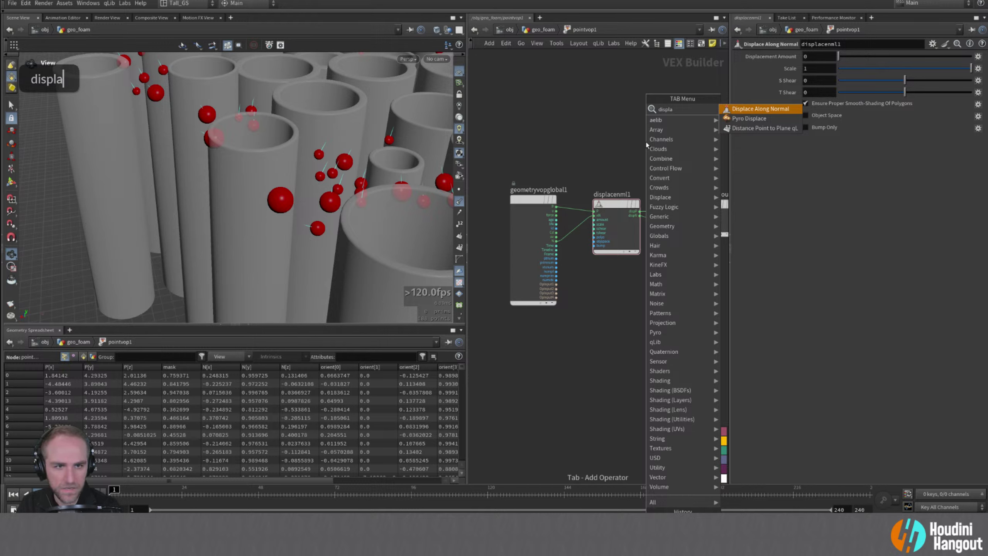
{"action": "key", "text": "Escape"}
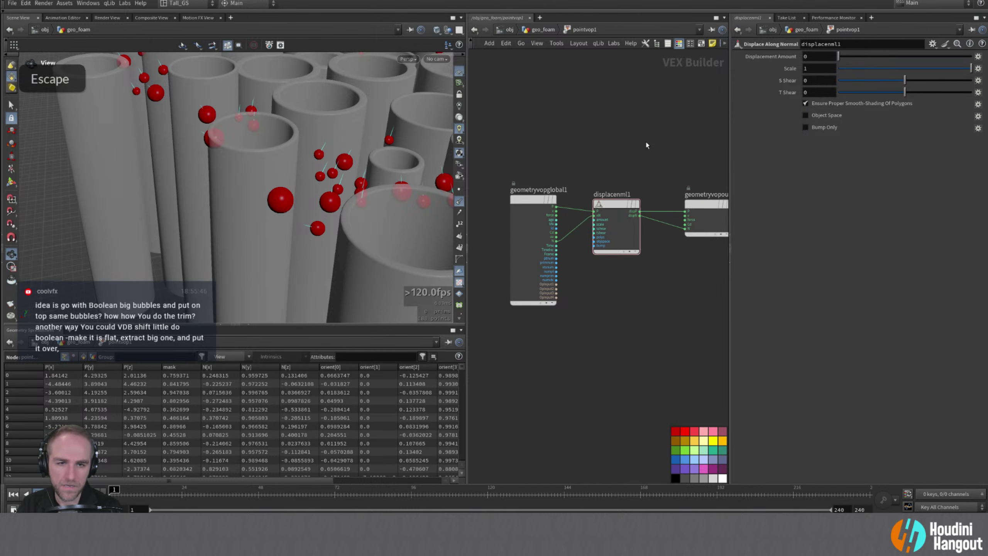
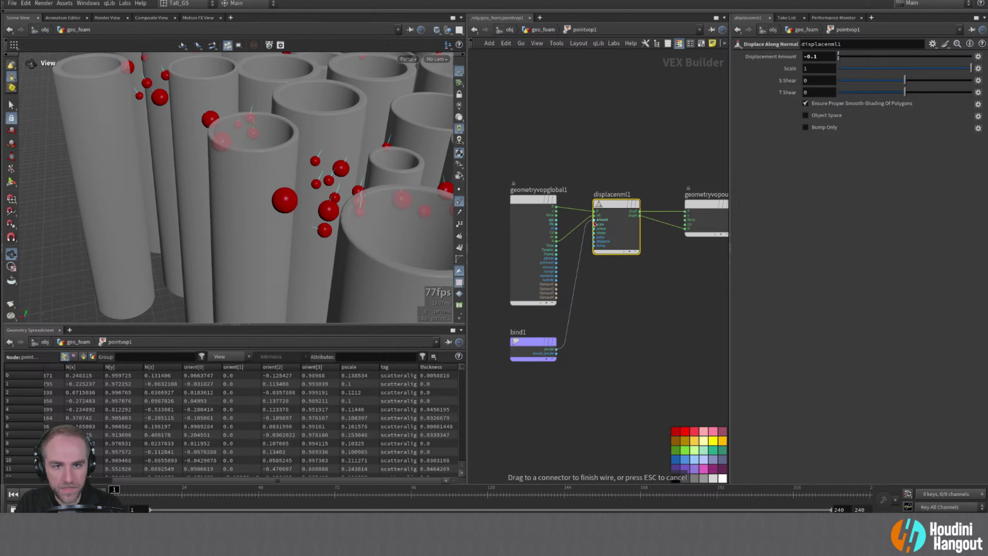
- Wire bind1's pscale into displacenml1's amount input and insert a Negate node between them
{"action": "left_click_drag", "start_coordinate": [594, 223], "coordinate": [595, 220]}
{"action": "key", "text": "Tab"}
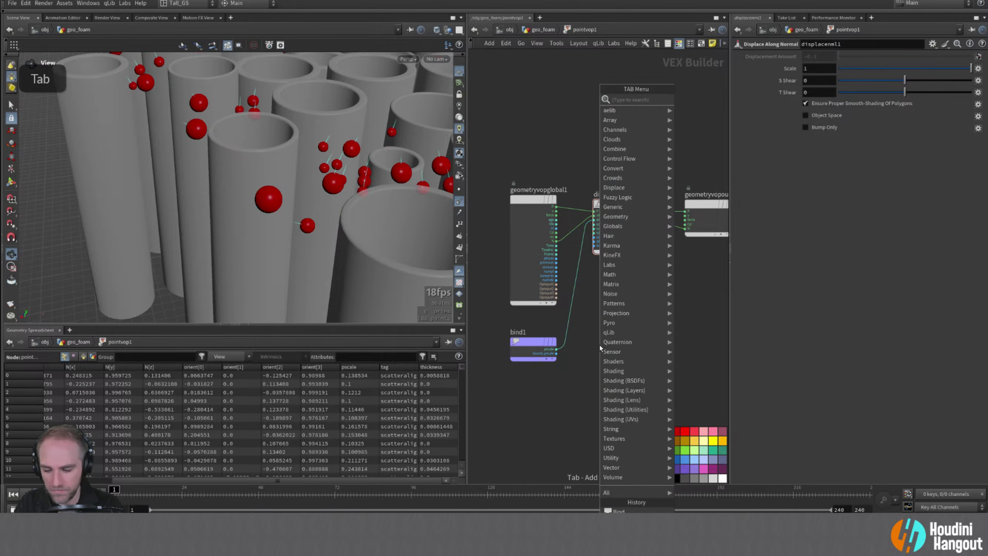
{"action": "type", "text": "mult"}
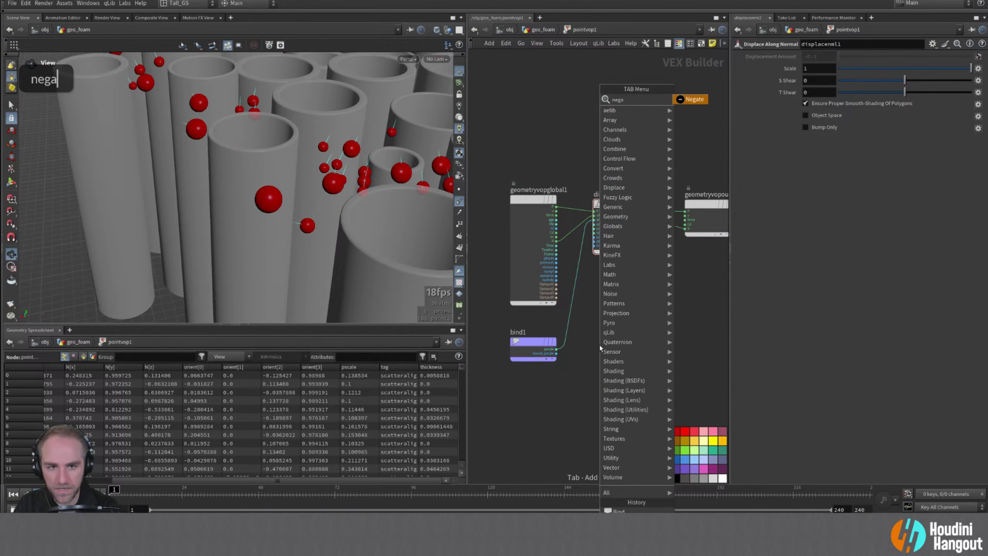
{"action": "key", "text": "Return"}
{"action": "left_click", "coordinate": [607, 319]}
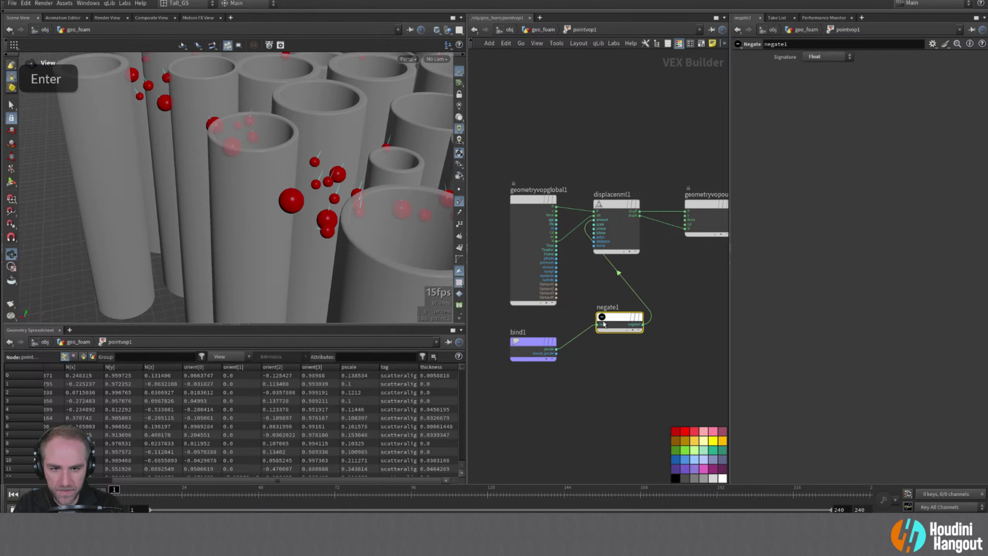
{"action": "left_click_drag", "start_coordinate": [615, 319], "coordinate": [547, 351]}
{"action": "left_click", "coordinate": [548, 342], "text": "shift"}
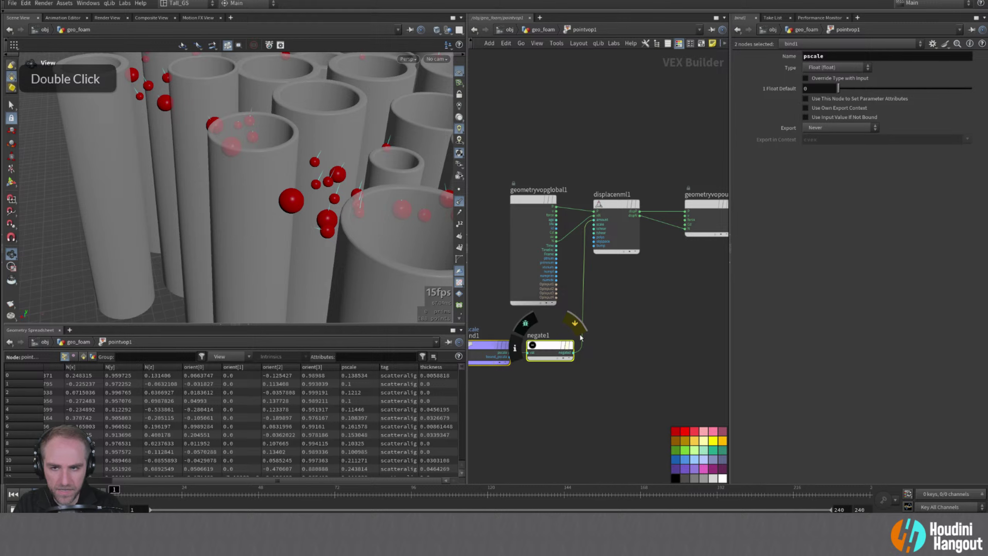
- Return to the geo_foam network and template clean1 to compare the displaced large bubbles with the foam surface
{"action": "left_click_drag", "start_coordinate": [441, 309], "coordinate": [234, 202], "text": "alt"}
{"action": "key", "text": "u"}
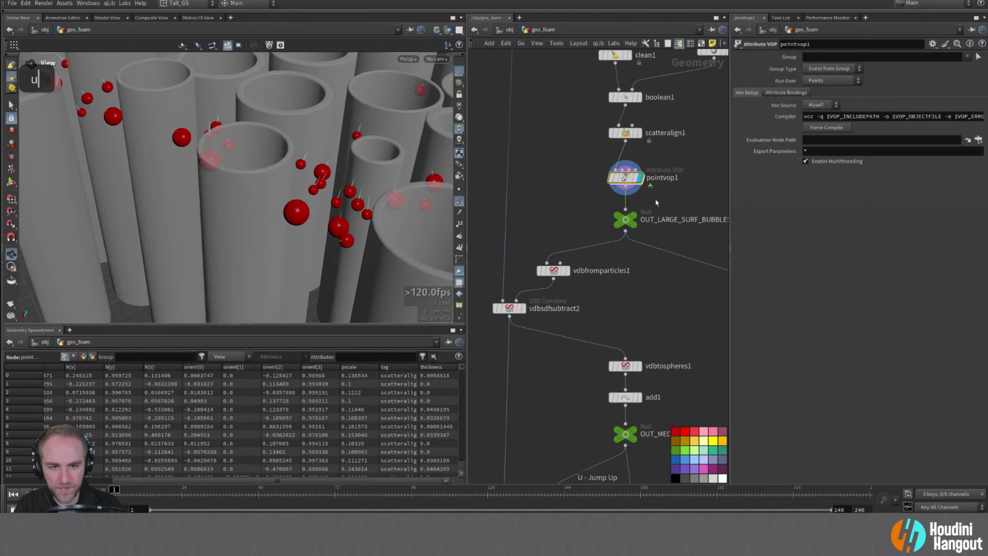
{"action": "middle_click_drag", "start_coordinate": [655, 198], "coordinate": [615, 321]}
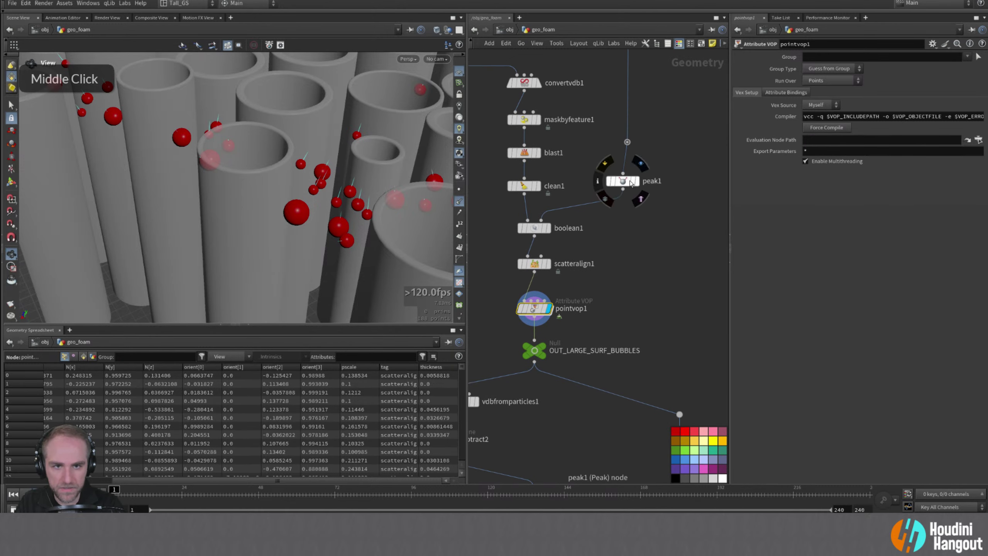
{"action": "middle_click_drag", "start_coordinate": [567, 170], "coordinate": [574, 183]}
{"action": "left_click", "coordinate": [541, 201], "text": "ctrl"}
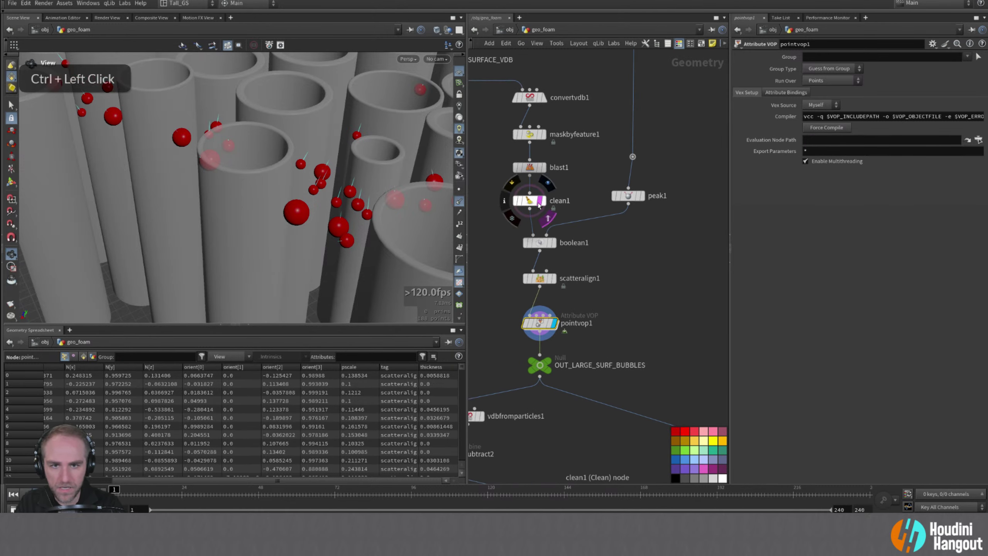
{"action": "double_click", "coordinate": [541, 202]}
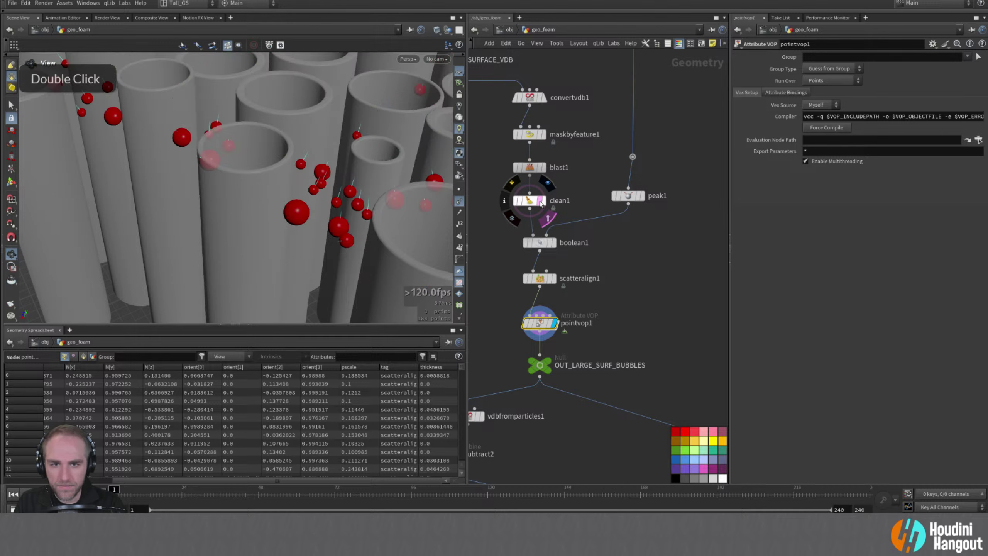
{"action": "left_click_drag", "start_coordinate": [296, 168], "coordinate": [327, 161], "text": "alt"}
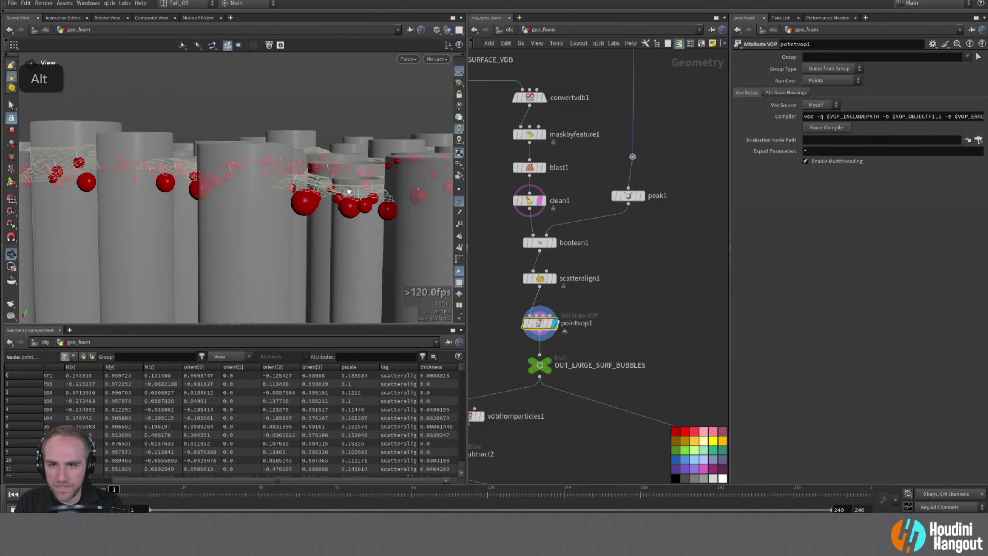
{"action": "middle_click_drag", "start_coordinate": [602, 359], "coordinate": [599, 294], "text": "alt"}
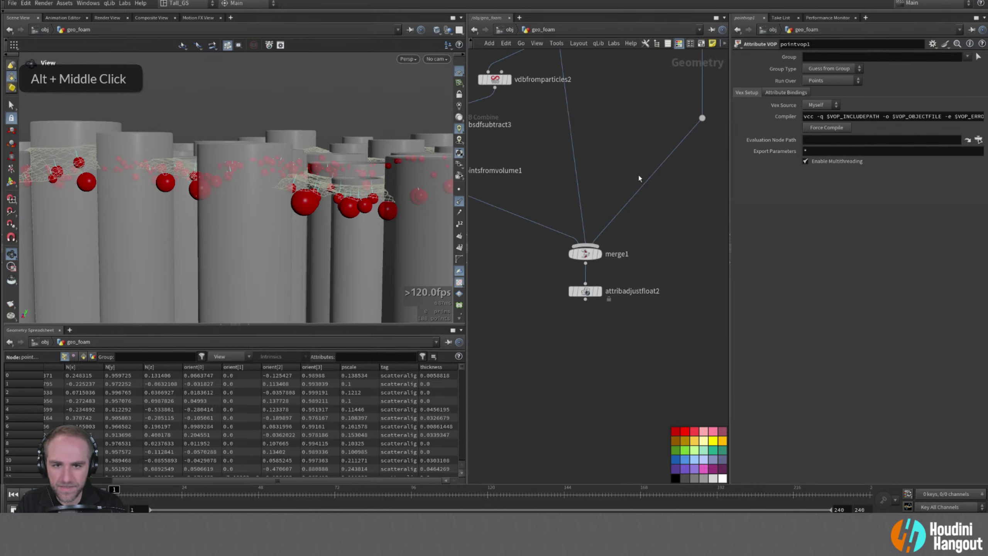
{"action": "middle_click_drag", "start_coordinate": [639, 174], "coordinate": [639, 373], "text": "alt"}
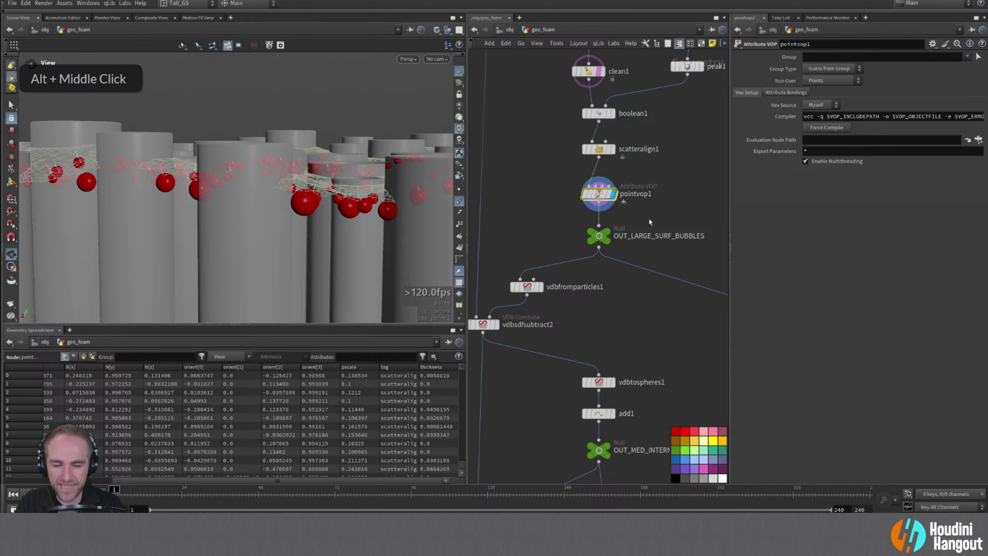
{"action": "mouse_move", "coordinate": [343, 221]}
{"action": "left_mouse_down", "text": "alt"}
{"action": "mouse_move", "coordinate": [352, 196]}
{"action": "mouse_move", "coordinate": [350, 210]}
{"action": "left_mouse_up", "text": "alt"}
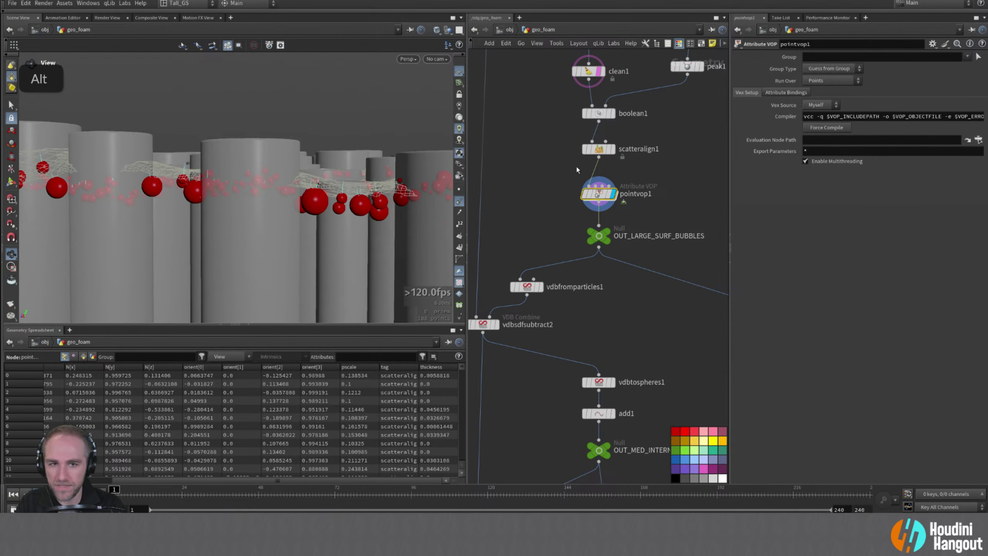
- Re-enter pointvop1 and insert a Multiply node between negate1 and displacenml1, tidying the node layout
{"action": "double_click", "coordinate": [599, 193]}
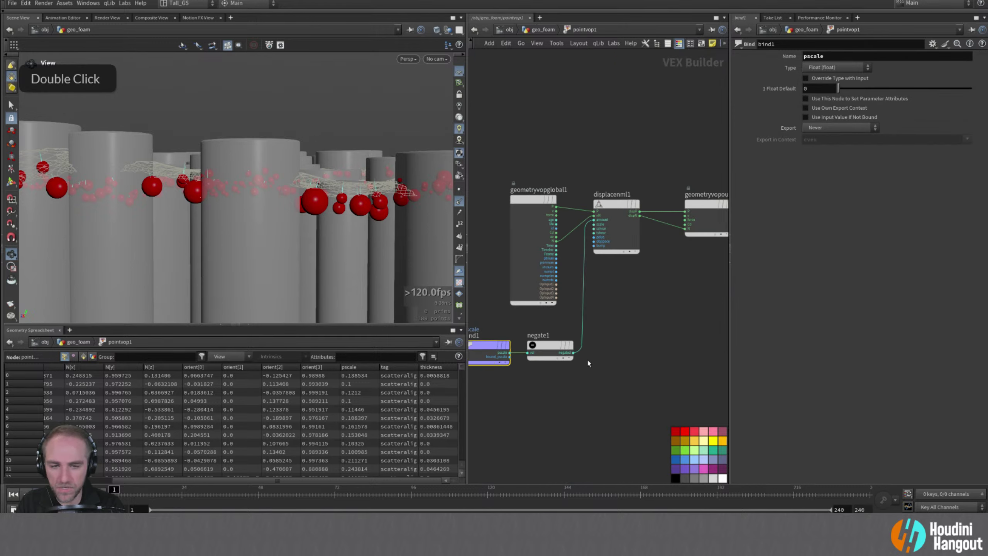
{"action": "middle_click_drag", "start_coordinate": [560, 397], "coordinate": [609, 399]}
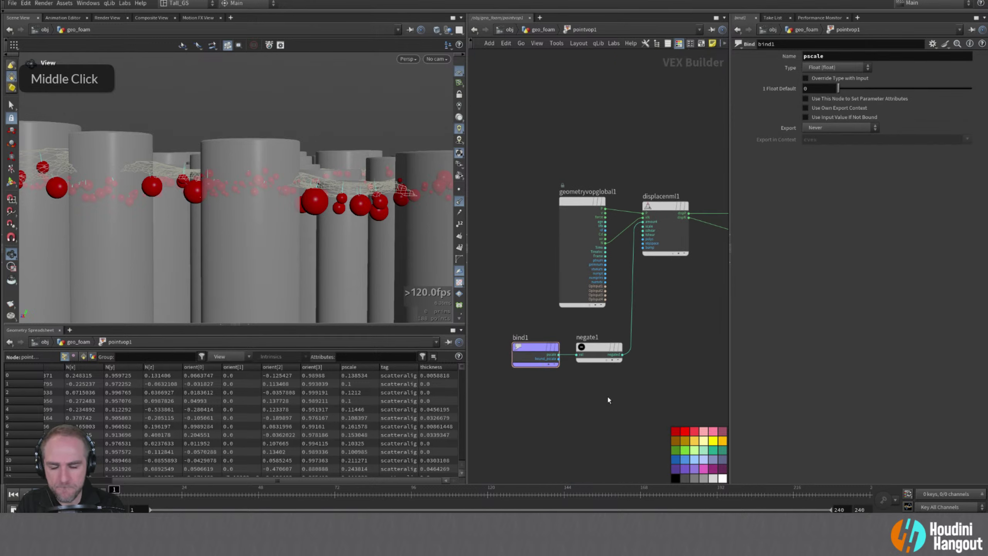
{"action": "key", "text": "Tab"}
{"action": "type", "text": "null"}
{"action": "key", "text": "Return"}
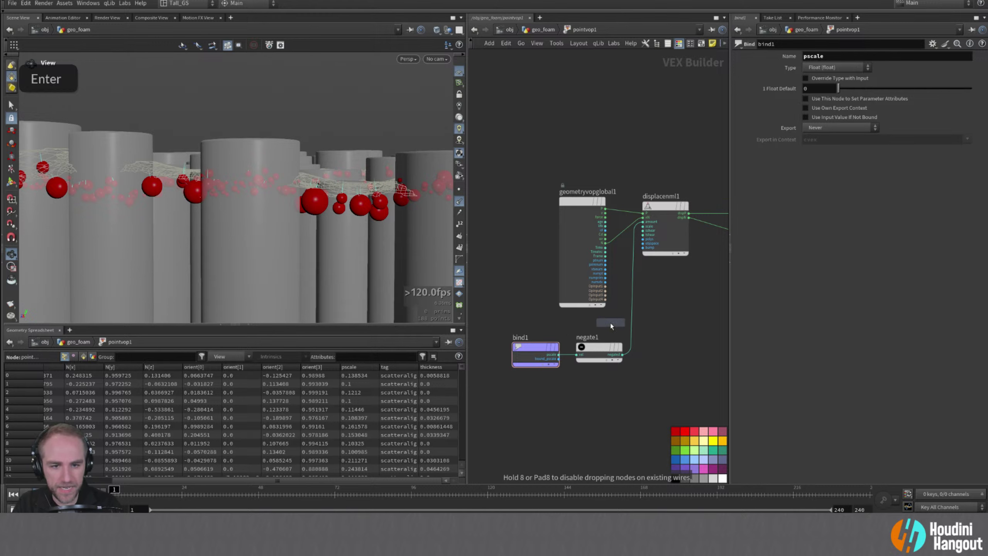
{"action": "left_click", "coordinate": [679, 332]}
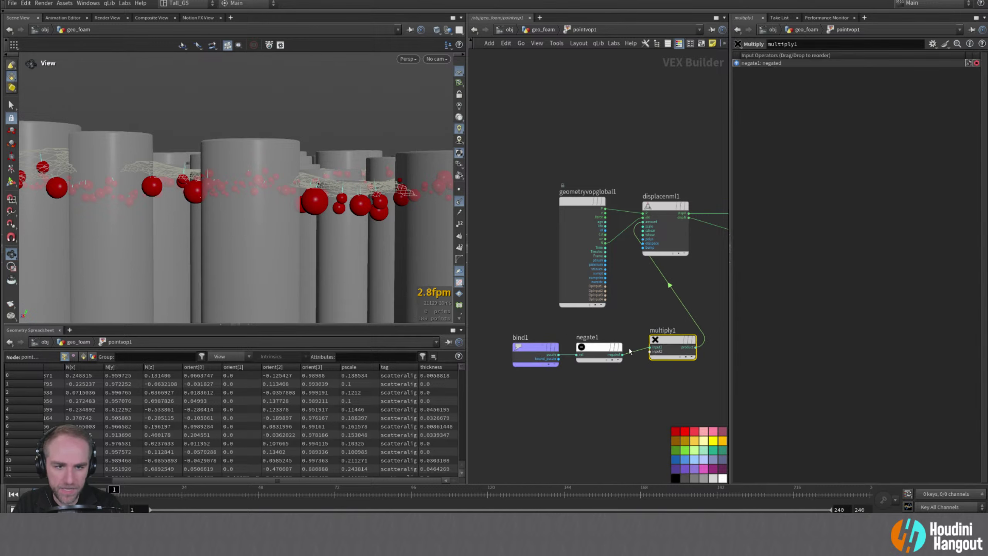
{"action": "left_click_drag", "start_coordinate": [487, 325], "coordinate": [708, 393]}
{"action": "left_click_drag", "start_coordinate": [685, 352], "coordinate": [629, 373]}
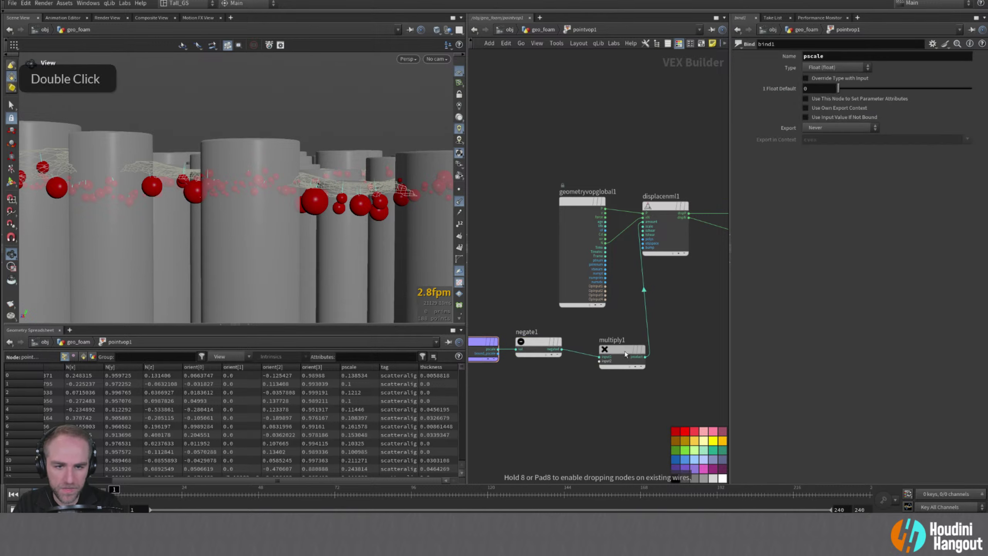
- Promote multiply1's second input to a parameter labelled Pscale Displacement Factor and return to the geo_foam network
{"action": "middle_click", "coordinate": [600, 364]}
{"action": "left_click", "coordinate": [609, 364]}
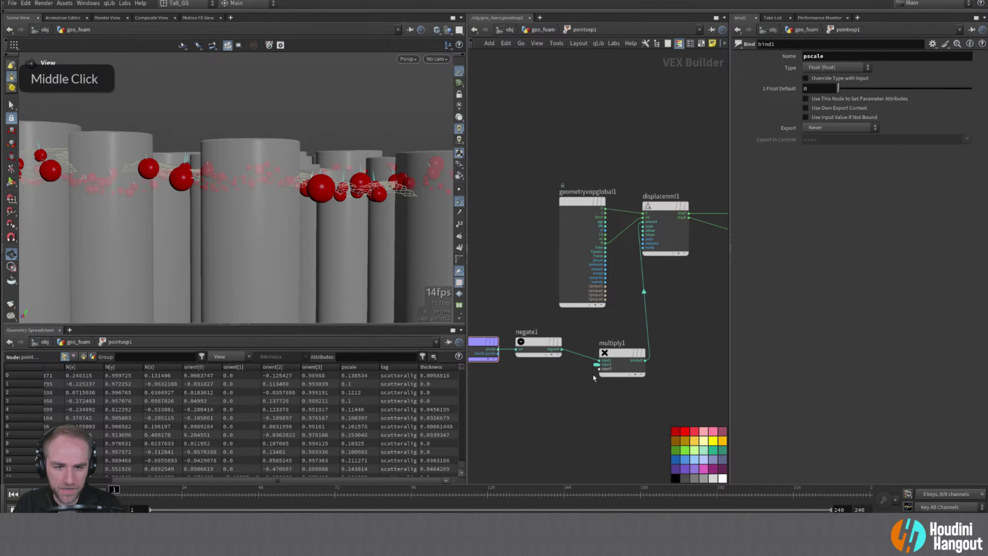
{"action": "left_click", "coordinate": [597, 365]}
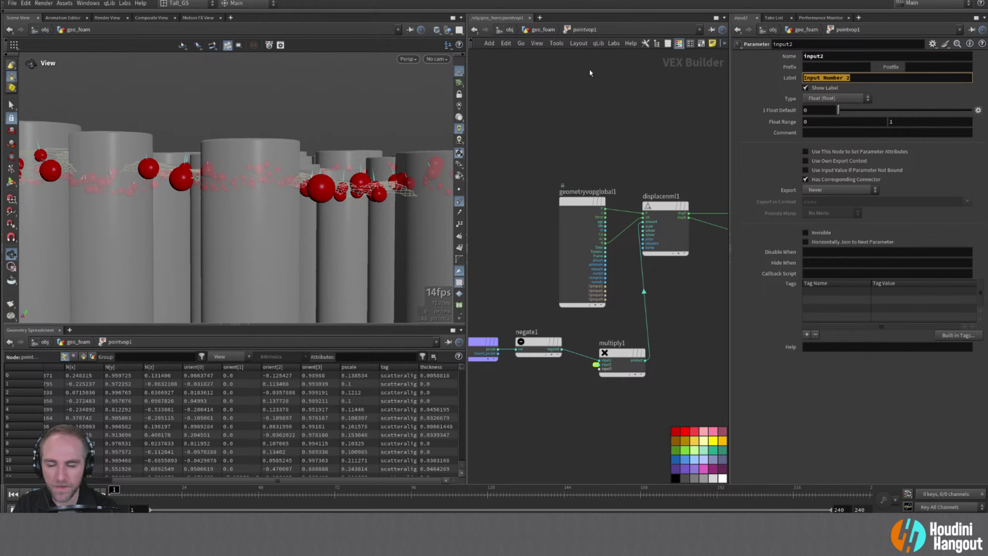
{"action": "type", "text": "Psc"}
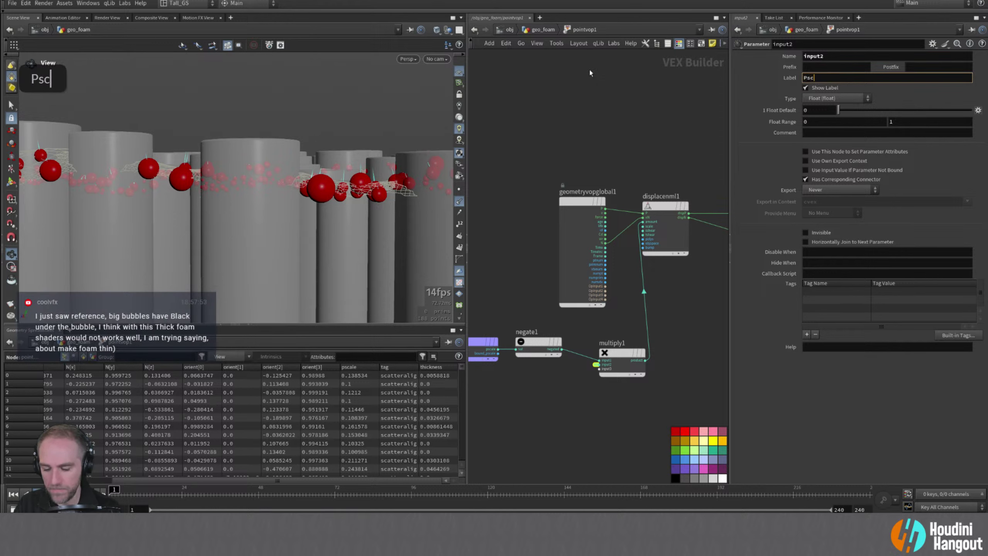
{"action": "type", "text": "ale Displace"}
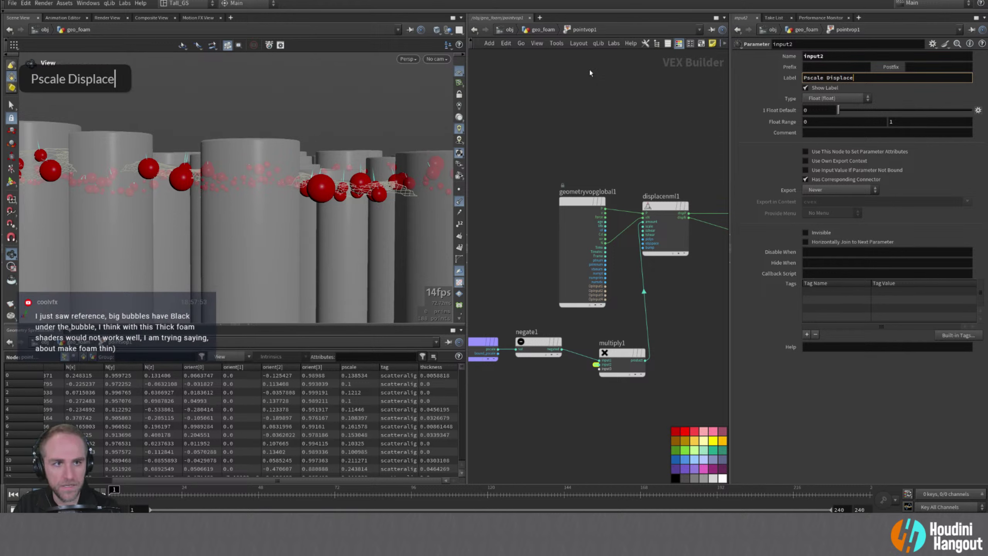
{"action": "type", "text": "ment Factor"}
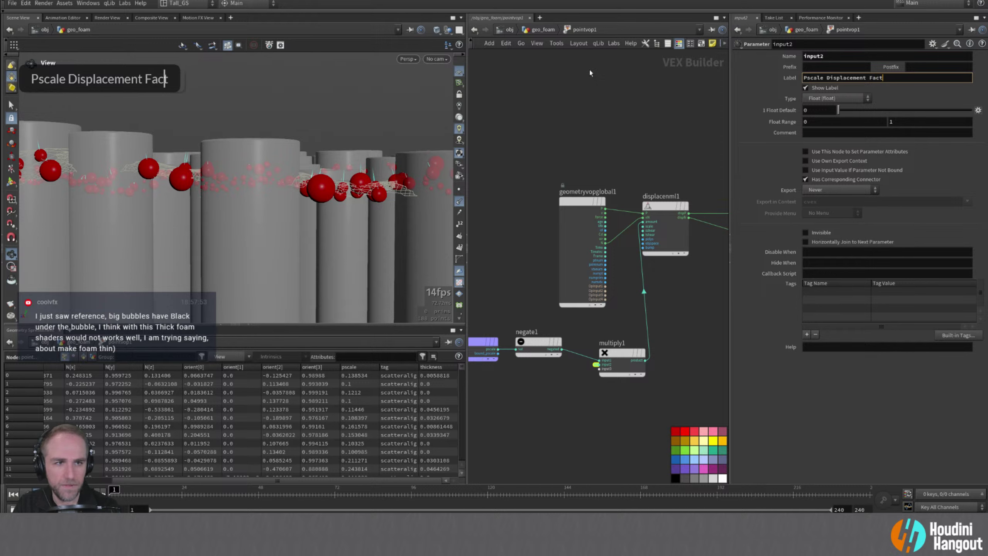
{"action": "key", "text": "Return"}
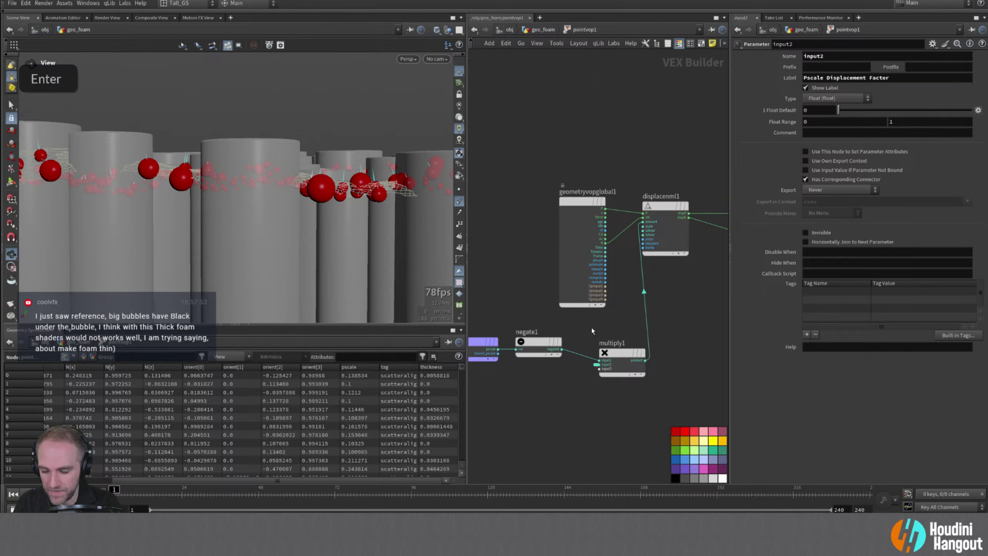
{"action": "key", "text": "u"}
- Try a Pscale Displacement Factor of 0.4 on pointvop1 and inspect the bubbles around the tubes
{"action": "left_click_drag", "start_coordinate": [841, 214], "coordinate": [873, 239]}
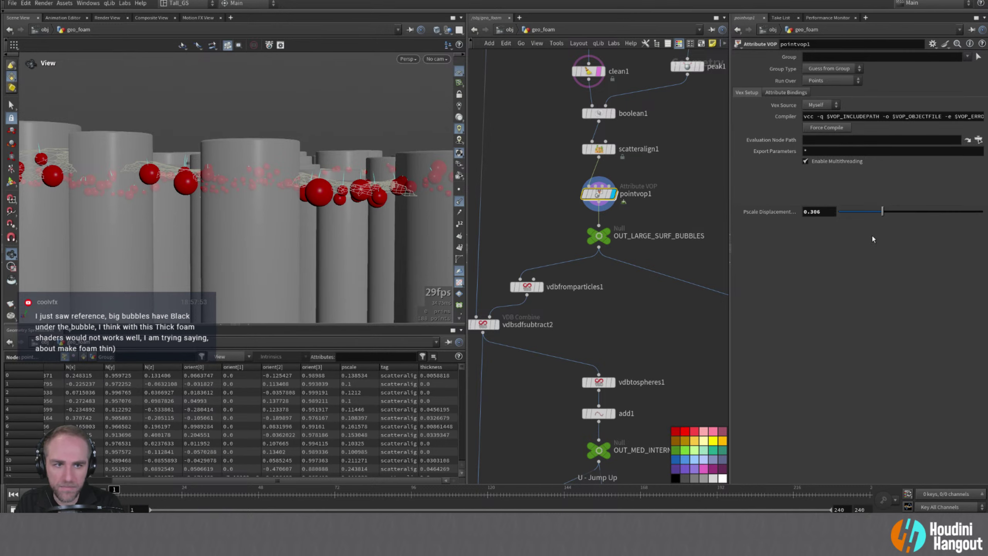
{"action": "type", "text": "0.4"}
{"action": "key", "text": "Return"}
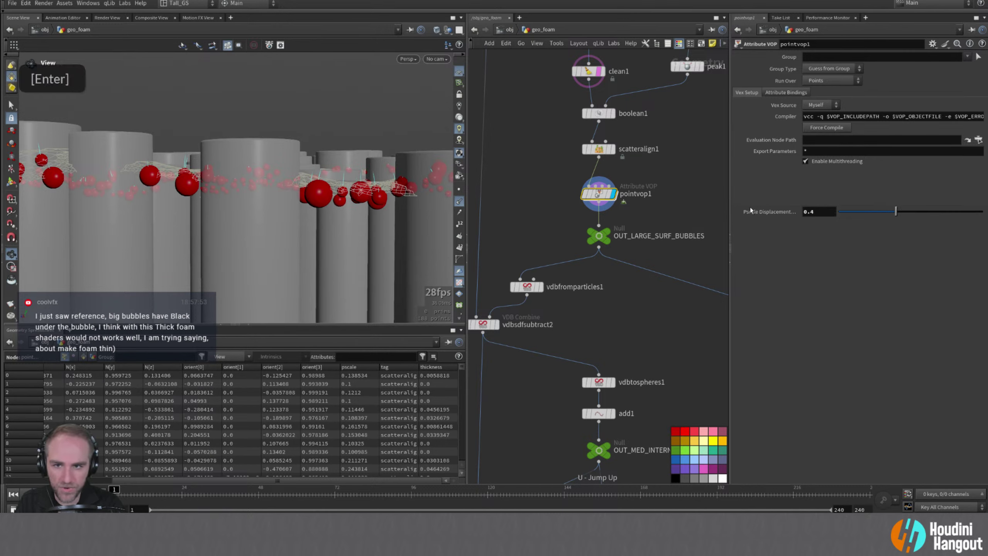
{"action": "left_click_drag", "start_coordinate": [362, 211], "coordinate": [351, 211], "text": "alt"}
{"action": "right_click_drag", "start_coordinate": [350, 210], "coordinate": [342, 218], "text": "alt"}
{"action": "left_click_drag", "start_coordinate": [343, 218], "coordinate": [335, 211], "text": "alt"}
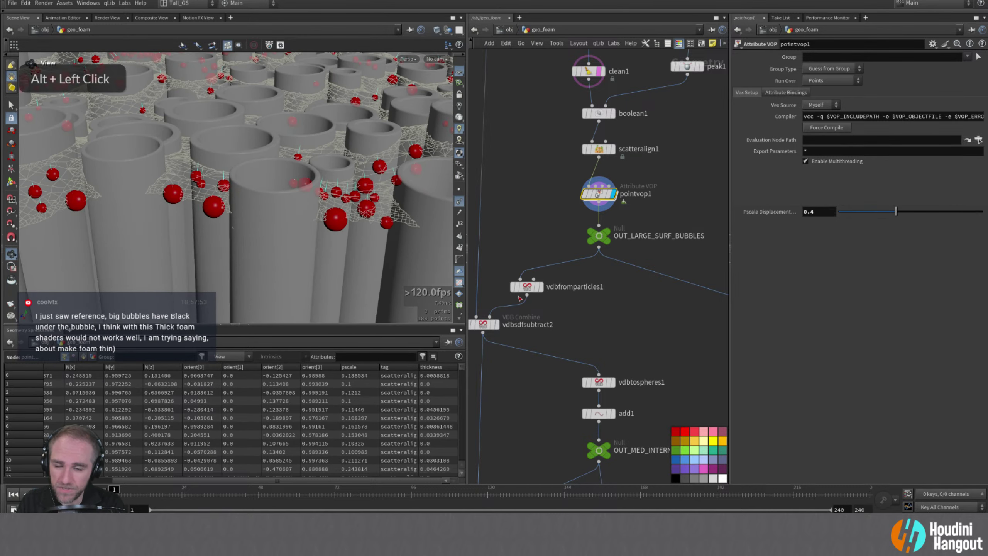
{"action": "middle_click_drag", "start_coordinate": [604, 308], "coordinate": [636, 297], "text": "alt"}
- Display vdbfromparticles1 and set pointvop1's Pscale Displacement Factor to 0.5
{"action": "left_click", "coordinate": [573, 277]}
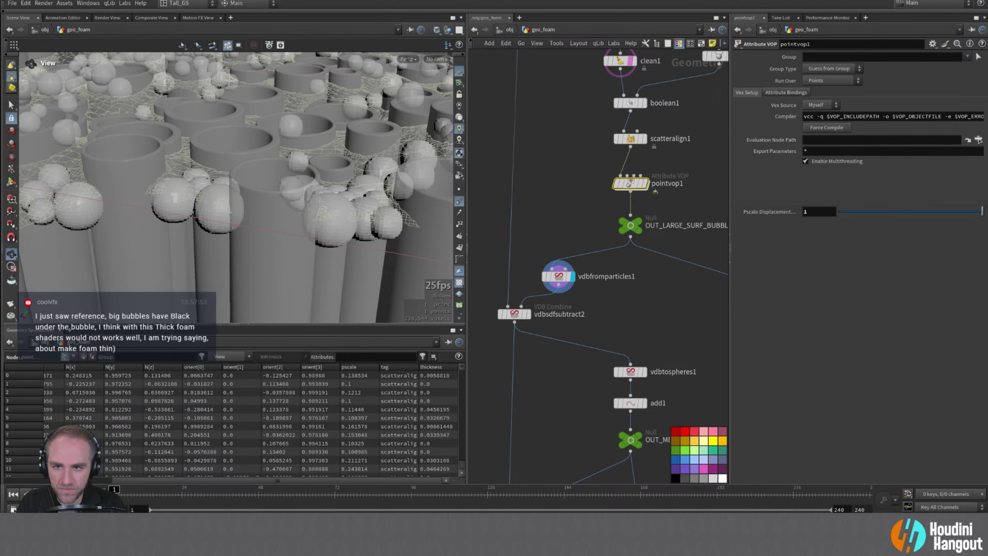
{"action": "mouse_move", "coordinate": [900, 212]}
{"action": "left_mouse_down"}
{"action": "mouse_move", "coordinate": [784, 221]}
{"action": "mouse_move", "coordinate": [912, 219]}
{"action": "mouse_move", "coordinate": [897, 221]}
{"action": "left_mouse_up"}
{"action": "double_click", "coordinate": [824, 211]}
{"action": "type", "text": "0."}
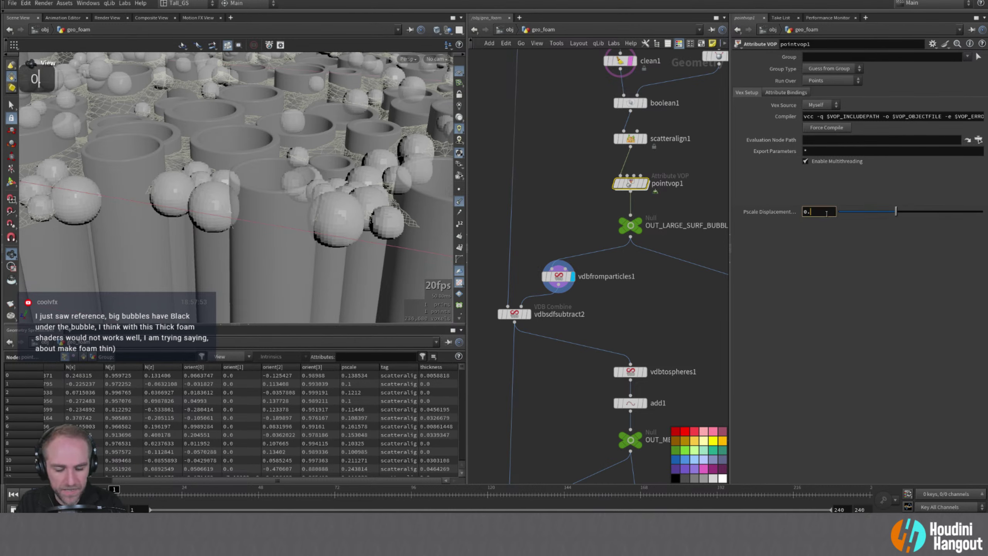
{"action": "type", "text": "5"}
{"action": "key", "text": "Return"}
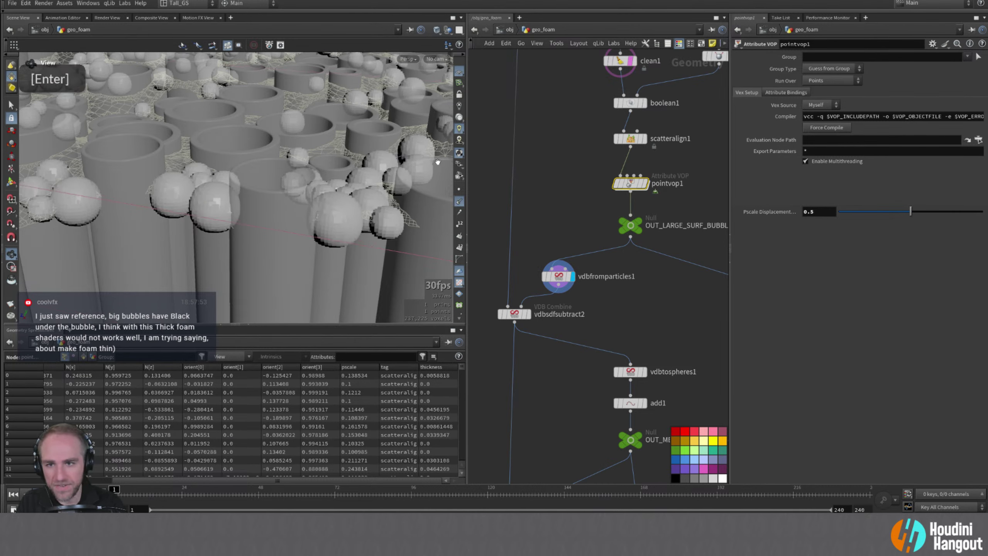
- Display vdbsdfsubtract2 and vdbtospheres1 in turn to examine the subtracted foam volume and the medium internal bubbles
{"action": "left_click_drag", "start_coordinate": [438, 162], "coordinate": [421, 218], "text": "alt"}
{"action": "double_click", "coordinate": [510, 314]}
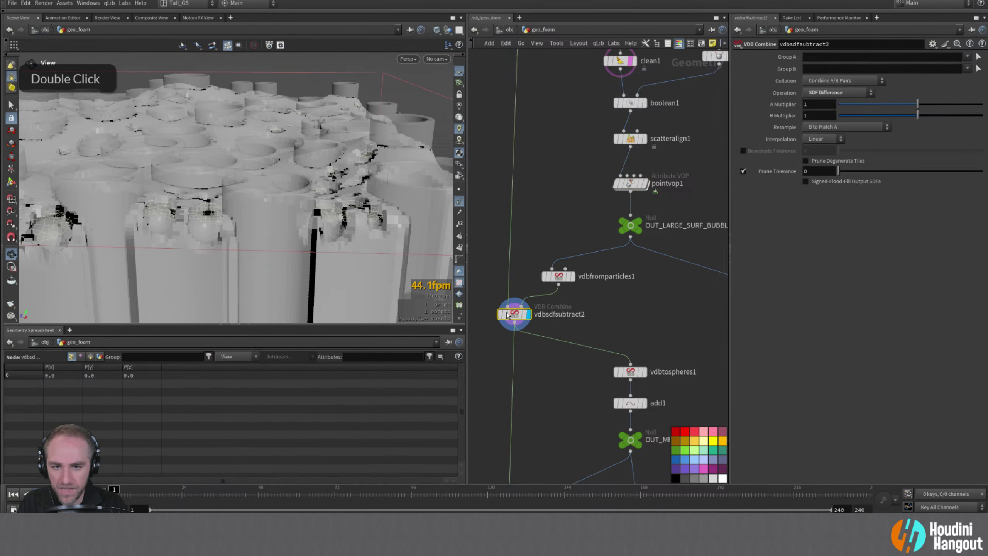
{"action": "left_click_drag", "start_coordinate": [355, 212], "coordinate": [364, 223], "text": "alt"}
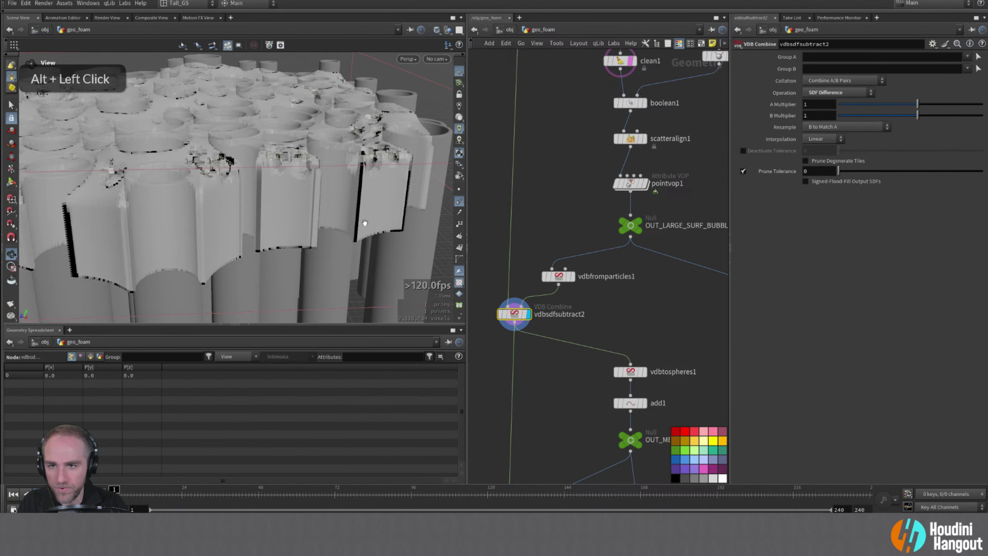
{"action": "middle_click_drag", "start_coordinate": [576, 389], "coordinate": [585, 322], "text": "alt"}
{"action": "left_click", "coordinate": [653, 304]}
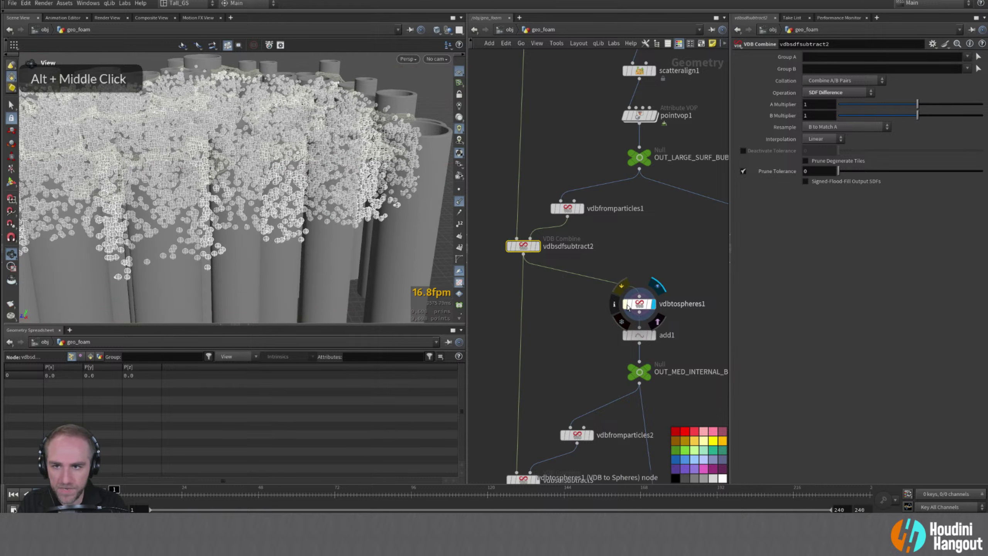
{"action": "left_click", "coordinate": [628, 307]}
{"action": "left_click_drag", "start_coordinate": [350, 210], "coordinate": [354, 216], "text": "alt"}
{"action": "middle_click_drag", "start_coordinate": [623, 480], "coordinate": [495, 288], "text": "alt"}
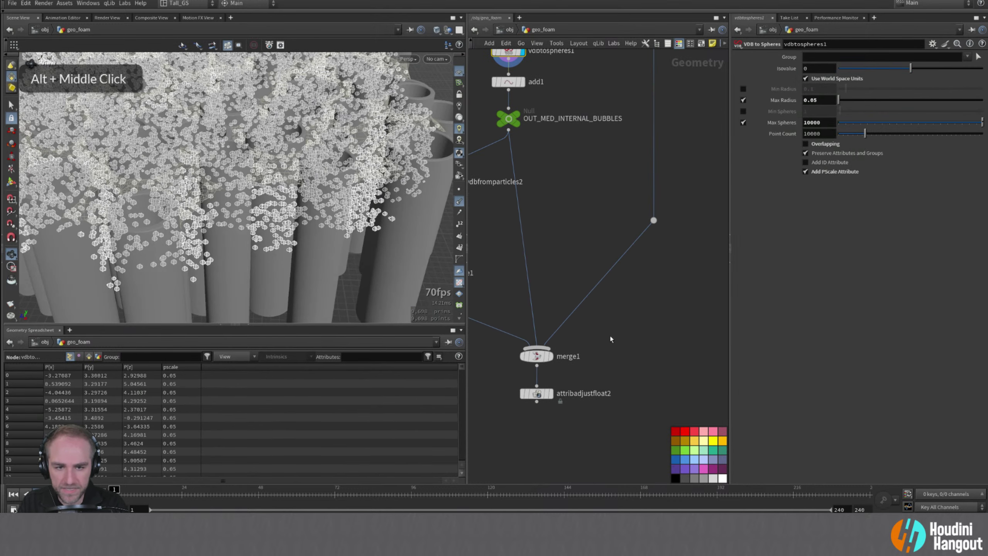
- Display attribadjustfloat2 and examine the merged foam bubbles up close between the tubes
{"action": "double_click", "coordinate": [534, 397]}
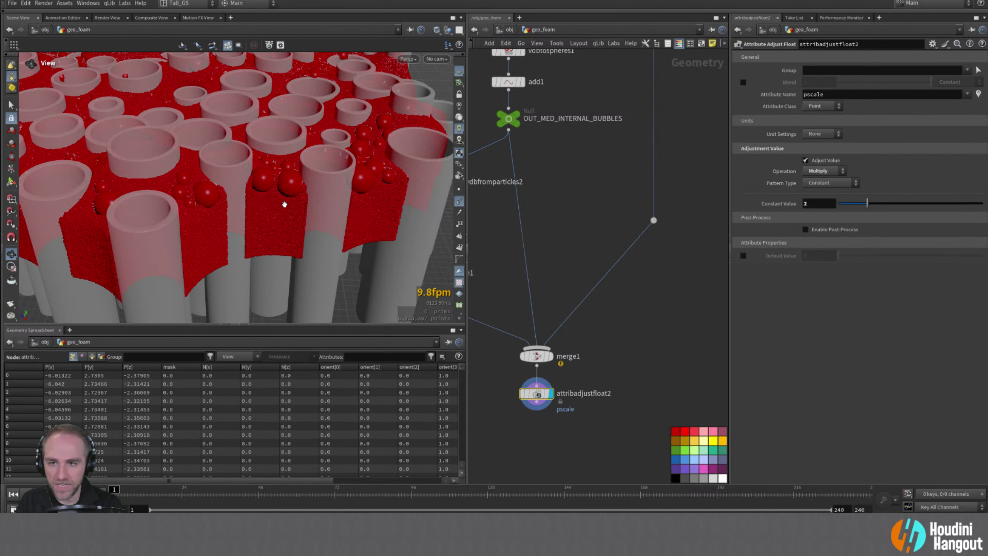
{"action": "right_click_drag", "start_coordinate": [285, 204], "coordinate": [290, 210], "text": "alt"}
{"action": "left_click_drag", "start_coordinate": [290, 210], "coordinate": [267, 199], "text": "alt"}
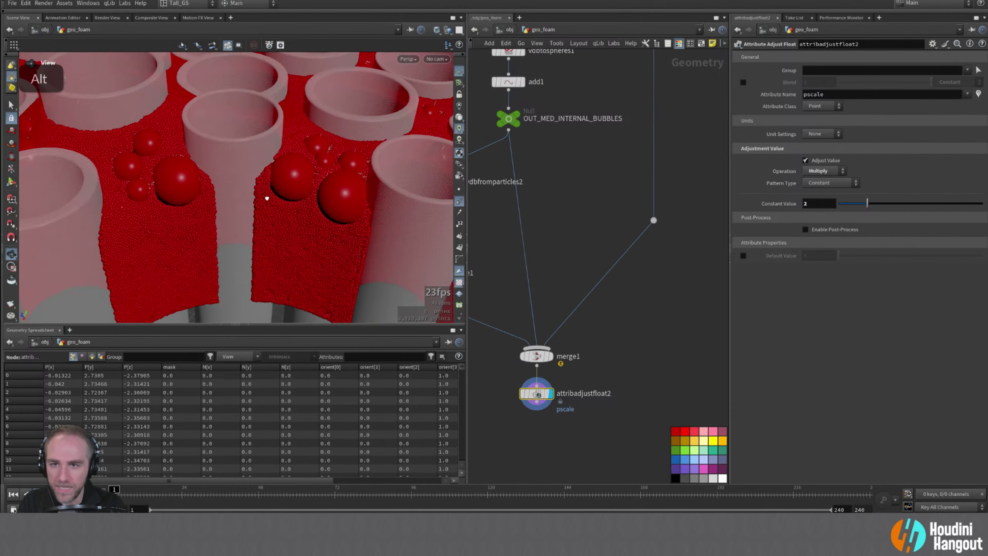
- Set pointvop1's Pscale Displacement Factor to 0.75 to sink the large surface bubbles deeper
{"action": "middle_click_drag", "start_coordinate": [267, 198], "coordinate": [295, 175], "text": "alt"}
{"action": "right_click_drag", "start_coordinate": [295, 175], "coordinate": [355, 152], "text": "alt"}
{"action": "left_click_drag", "start_coordinate": [356, 152], "coordinate": [338, 181], "text": "alt"}
{"action": "middle_click_drag", "start_coordinate": [500, 149], "coordinate": [550, 482]}
{"action": "left_click", "coordinate": [559, 211]}
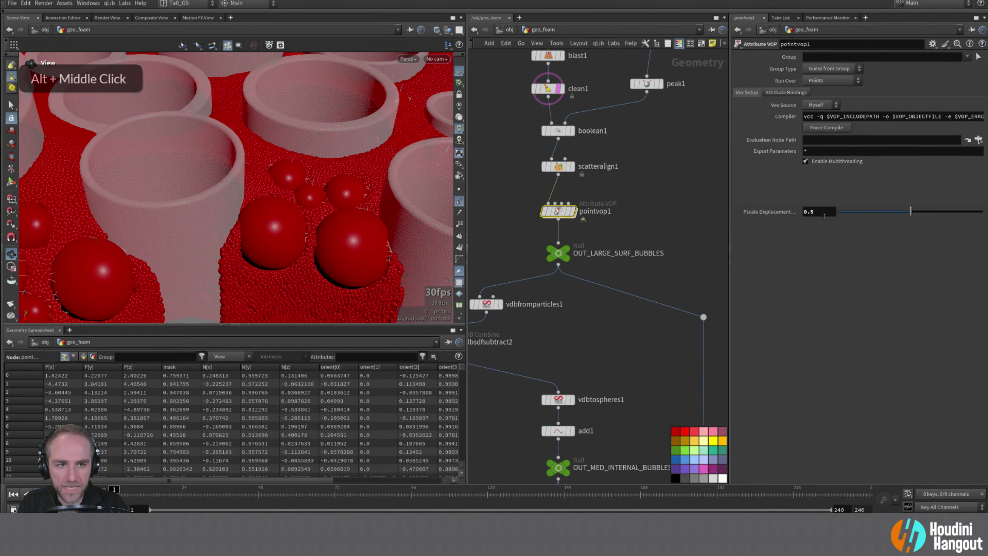
{"action": "left_click_drag", "start_coordinate": [817, 212], "coordinate": [808, 214]}
{"action": "type", "text": "75"}
{"action": "key", "text": "Return"}
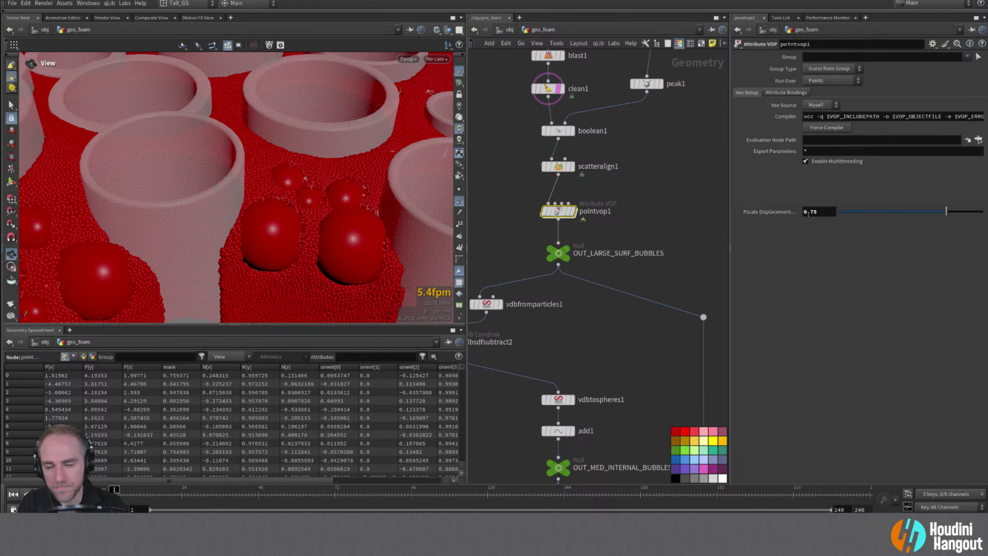
- Inspect how deep the large surface bubbles sit in the foam between the tubes, from close up, from the side and from above
{"action": "left_click_drag", "start_coordinate": [270, 233], "coordinate": [94, 201], "text": "alt"}
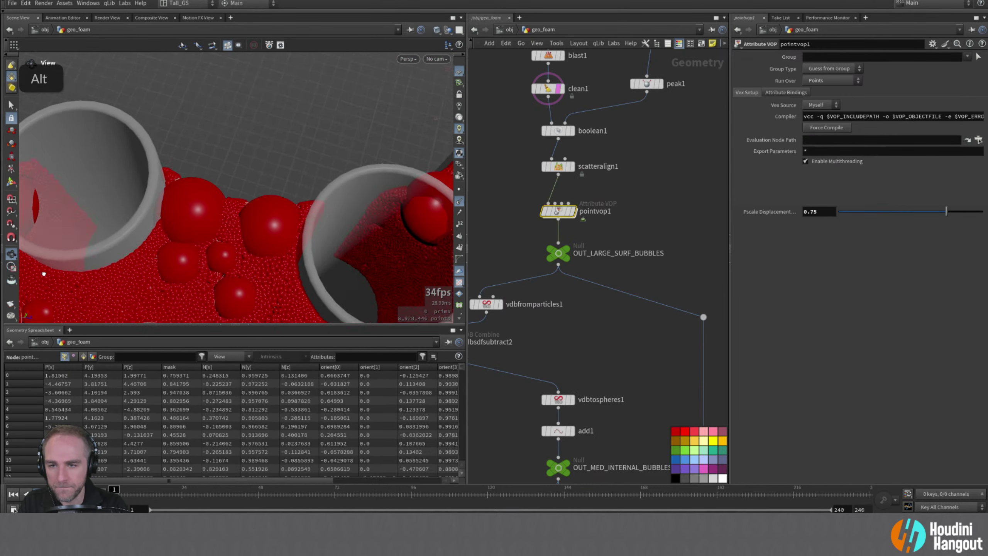
{"action": "left_click_drag", "start_coordinate": [44, 275], "coordinate": [296, 204], "text": "alt"}
{"action": "right_click_drag", "start_coordinate": [295, 200], "coordinate": [283, 221], "text": "alt"}
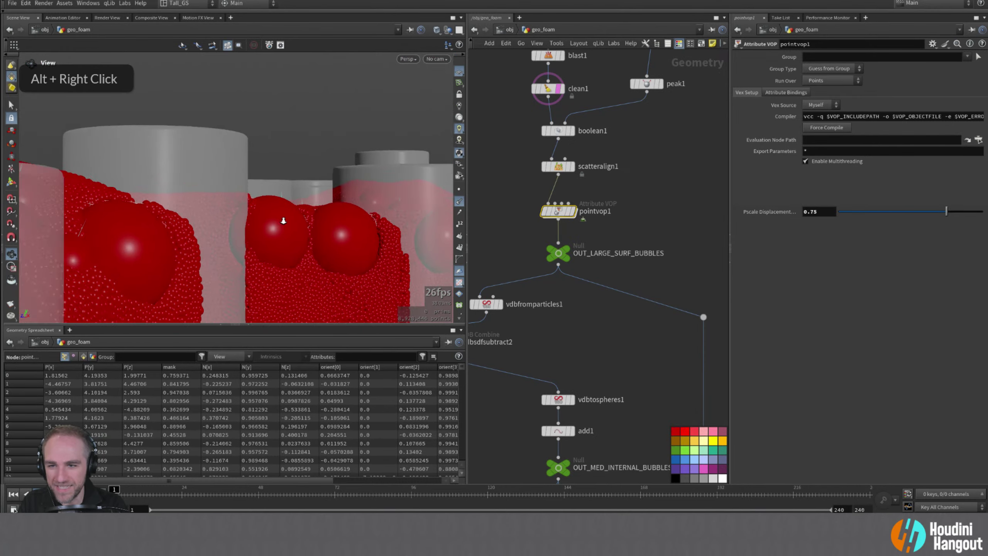
{"action": "left_click_drag", "start_coordinate": [283, 221], "coordinate": [214, 258], "text": "alt"}
{"action": "right_click_drag", "start_coordinate": [214, 258], "coordinate": [199, 249], "text": "alt"}
{"action": "middle_click_drag", "start_coordinate": [199, 249], "coordinate": [325, 222], "text": "alt"}
{"action": "left_click_drag", "start_coordinate": [324, 222], "coordinate": [264, 228], "text": "alt"}
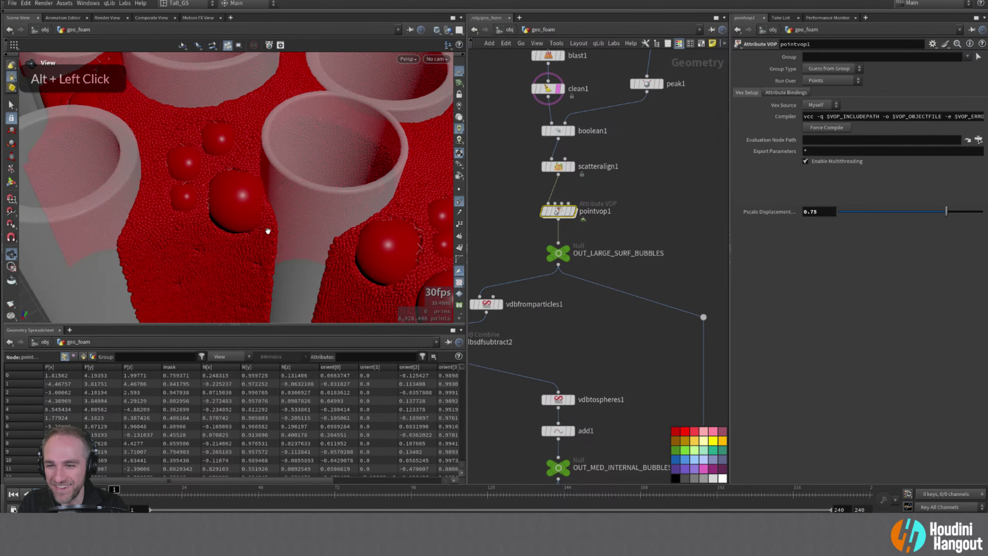
{"action": "right_click_drag", "start_coordinate": [265, 228], "coordinate": [252, 218], "text": "alt"}
{"action": "middle_click_drag", "start_coordinate": [253, 218], "coordinate": [304, 259], "text": "alt"}
{"action": "left_click_drag", "start_coordinate": [304, 259], "coordinate": [271, 192], "text": "alt"}
{"action": "right_click_drag", "start_coordinate": [343, 119], "coordinate": [308, 164], "text": "alt"}
{"action": "left_click_drag", "start_coordinate": [307, 164], "coordinate": [234, 142], "text": "alt"}
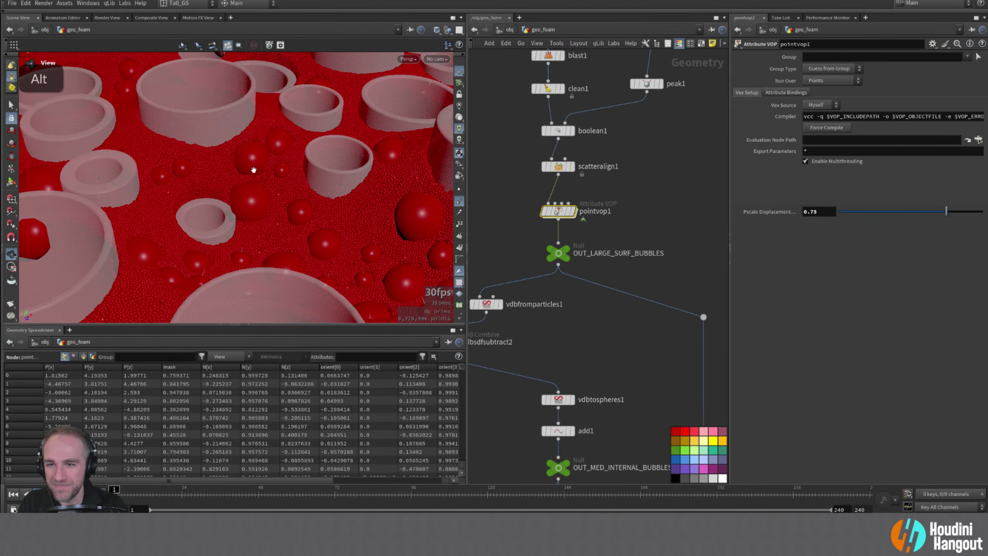
{"action": "right_click_drag", "start_coordinate": [263, 160], "coordinate": [243, 192], "text": "alt"}
{"action": "left_click_drag", "start_coordinate": [243, 191], "coordinate": [246, 201], "text": "alt"}
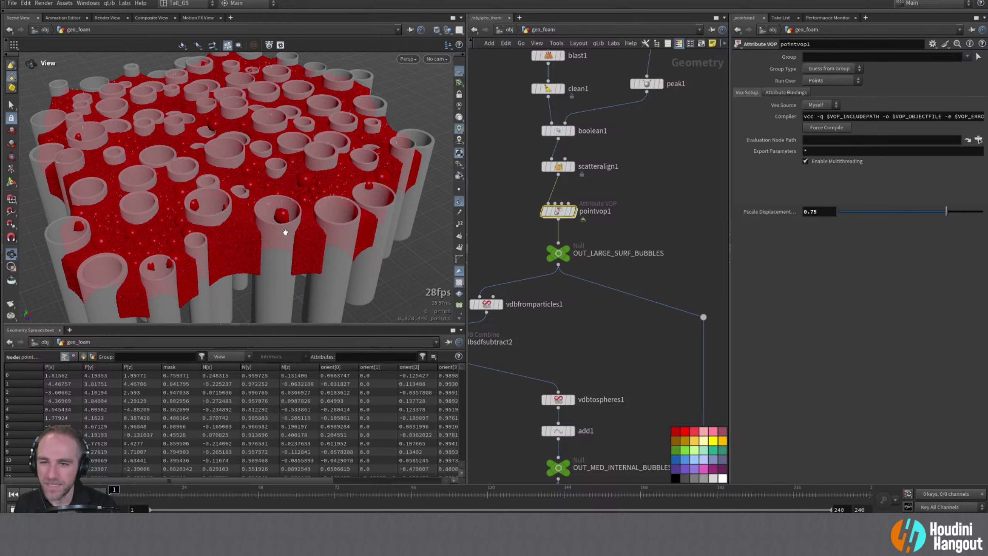
{"action": "left_click_drag", "start_coordinate": [274, 221], "coordinate": [276, 277], "text": "alt"}
- Set the peak1 node's Distance to 0.4
{"action": "middle_click_drag", "start_coordinate": [638, 185], "coordinate": [635, 242], "text": "alt"}
{"action": "left_click", "coordinate": [644, 142]}
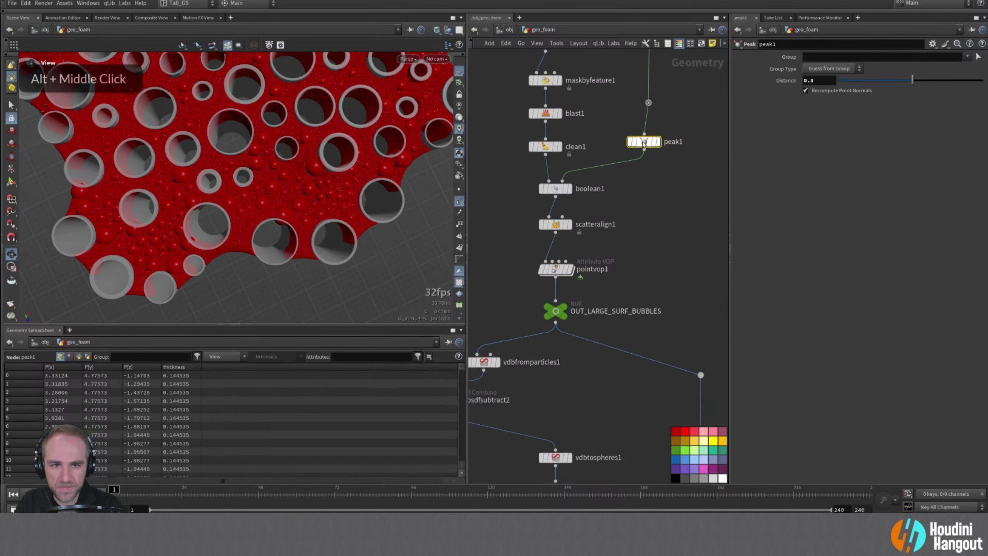
{"action": "double_click", "coordinate": [809, 81]}
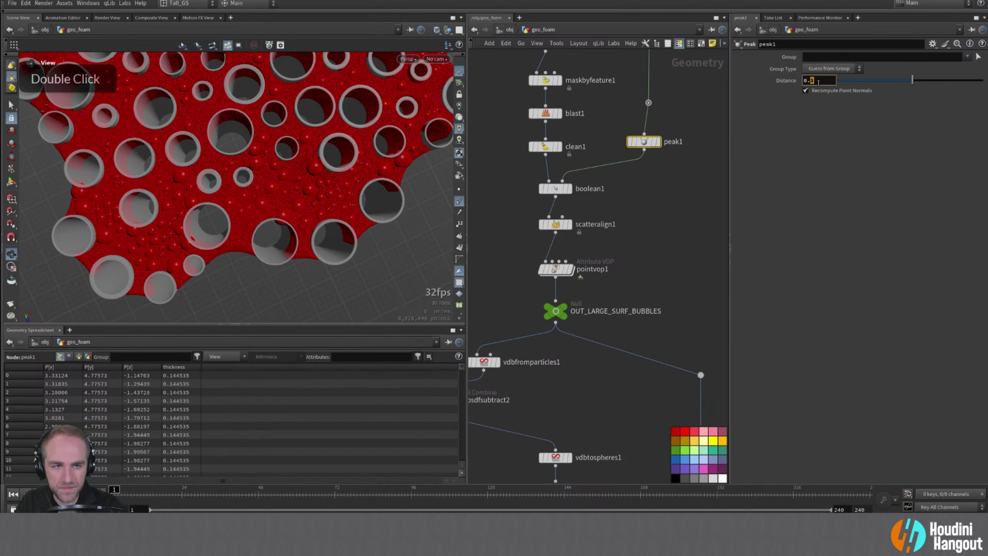
{"action": "type", "text": "4"}
{"action": "key", "text": "Return"}
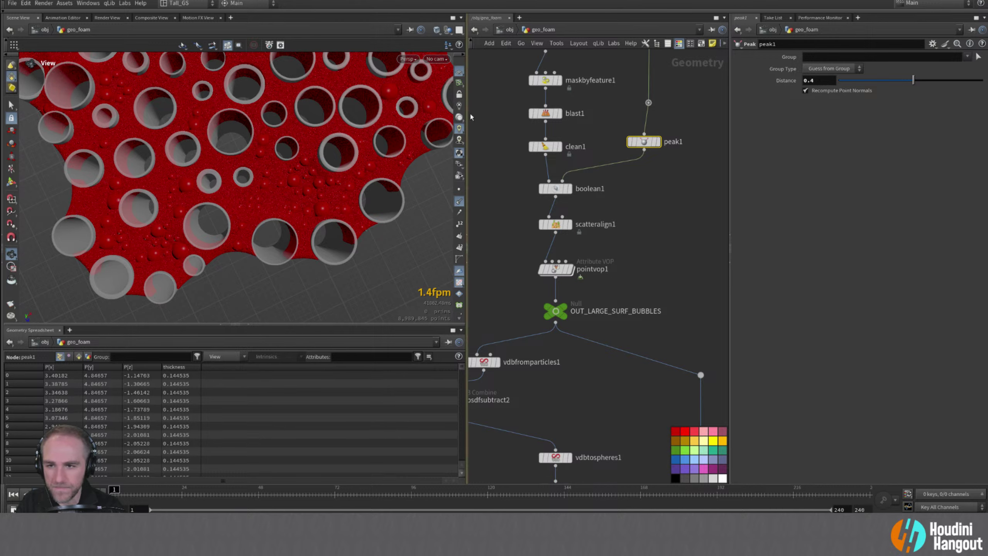
- Examine the large bubbles' spacing from the tube walls across the whole foam and at closer range
{"action": "left_click_drag", "start_coordinate": [327, 202], "coordinate": [329, 152], "text": "alt"}
{"action": "middle_click_drag", "start_coordinate": [328, 153], "coordinate": [272, 164], "text": "alt"}
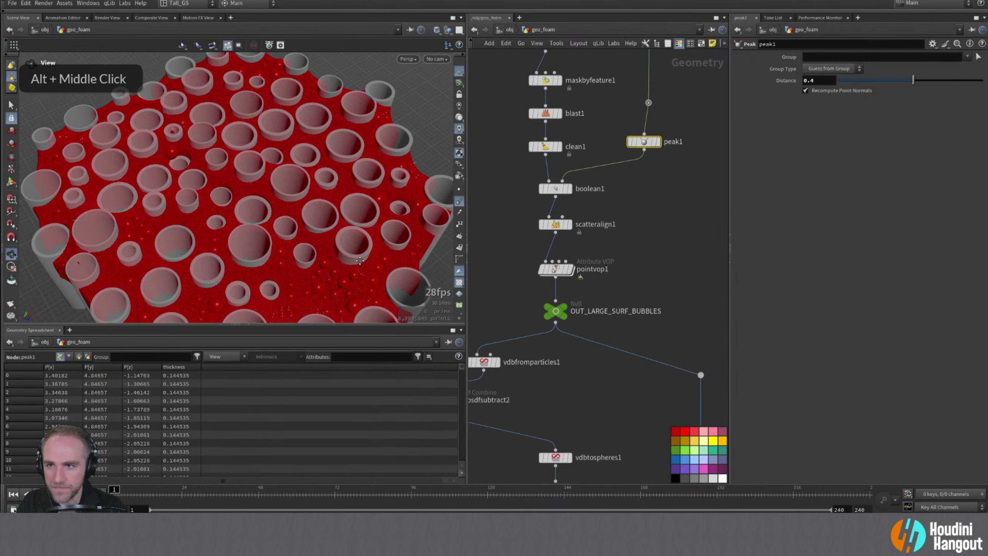
{"action": "left_click_drag", "start_coordinate": [273, 167], "coordinate": [265, 136], "text": "alt"}
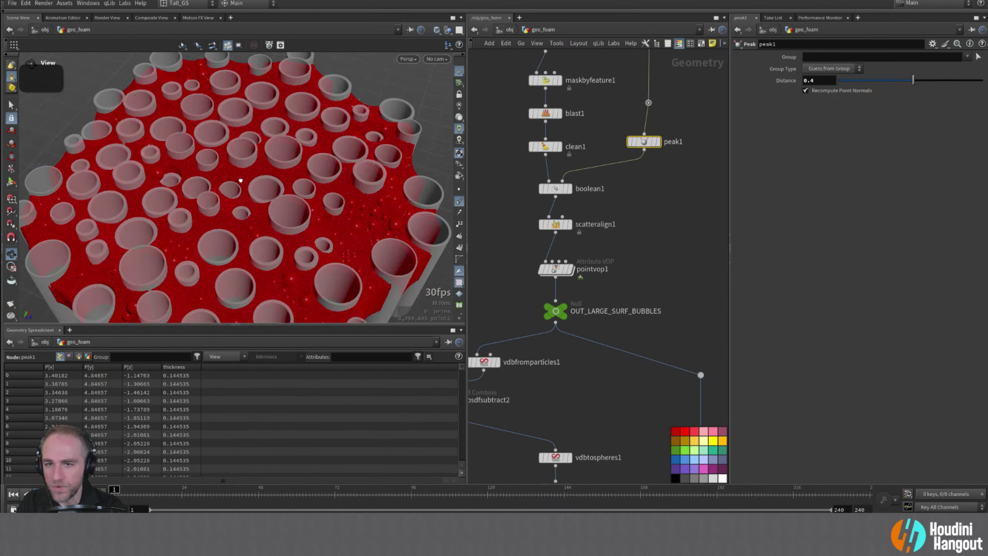
{"action": "middle_click_drag", "start_coordinate": [265, 137], "coordinate": [257, 133], "text": "alt"}
{"action": "right_click_drag", "start_coordinate": [258, 132], "coordinate": [274, 146], "text": "alt"}
{"action": "middle_click_drag", "start_coordinate": [274, 146], "coordinate": [333, 156], "text": "alt"}
{"action": "right_click_drag", "start_coordinate": [334, 156], "coordinate": [327, 167], "text": "alt"}
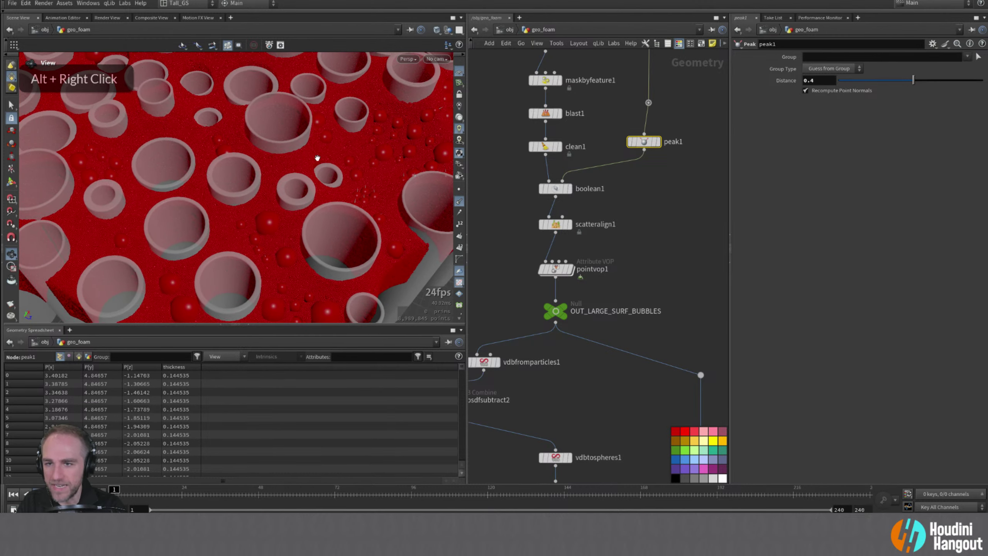
{"action": "left_click_drag", "start_coordinate": [327, 168], "coordinate": [311, 152], "text": "alt"}
- Duplicate the OUT_MED_INTERNAL_BUBBLES null, insert the copy between pointsfromvolume1 and merge1, and rename it OUT_SMALL_BUBBLES
{"action": "mouse_move", "coordinate": [577, 416]}
{"action": "middle_mouse_down", "text": "alt"}
{"action": "mouse_move", "coordinate": [584, 234]}
{"action": "mouse_move", "coordinate": [633, 387]}
{"action": "mouse_move", "coordinate": [571, 412]}
{"action": "middle_mouse_up", "text": "alt"}
{"action": "left_click_drag", "start_coordinate": [550, 344], "coordinate": [551, 337]}
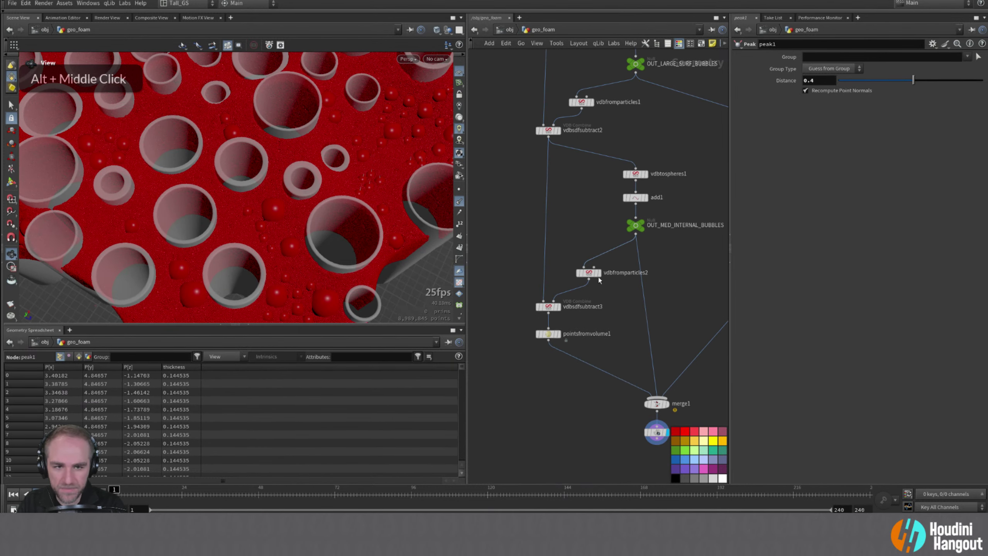
{"action": "left_click_drag", "start_coordinate": [638, 229], "coordinate": [549, 367], "text": "alt"}
{"action": "double_click", "coordinate": [581, 362]}
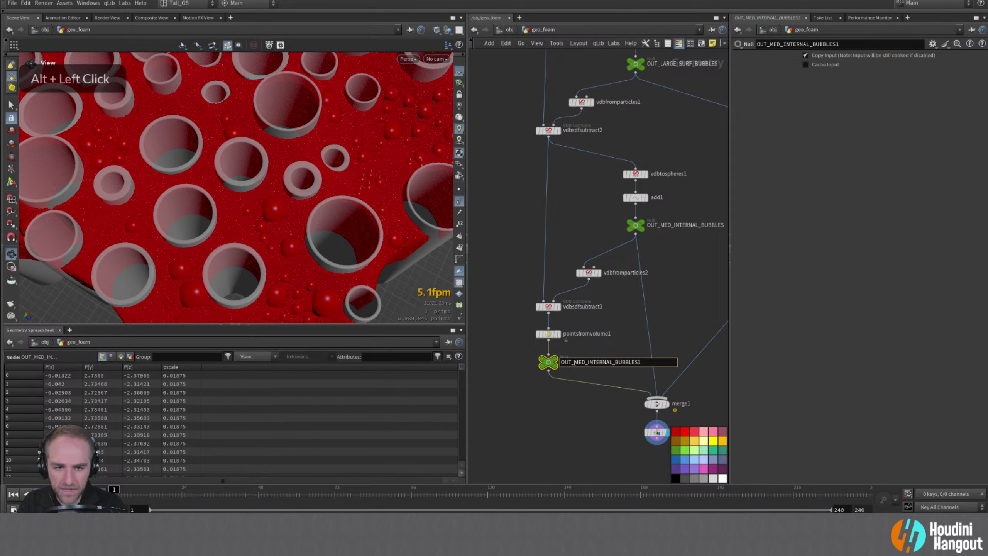
{"action": "type", "text": "SMALL"}
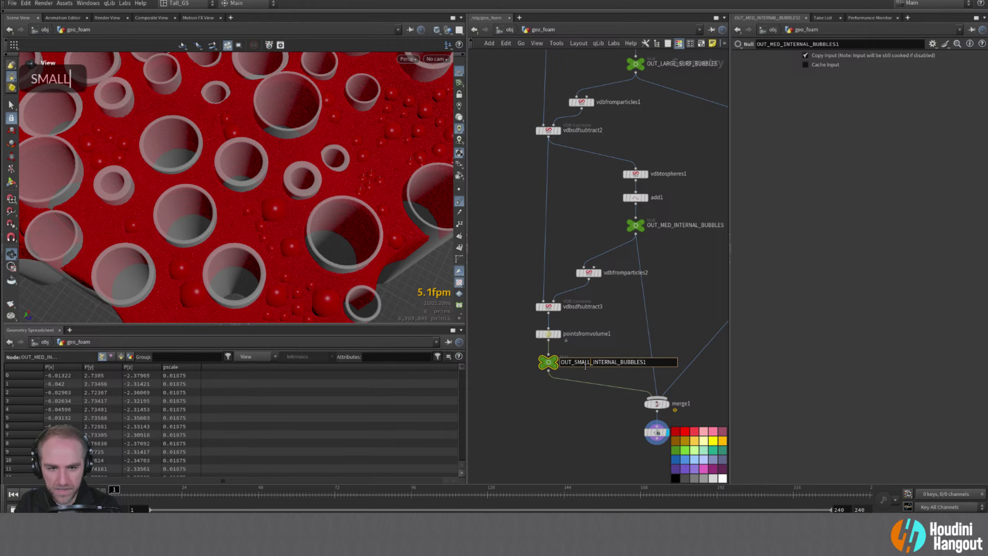
{"action": "key", "text": "Delete"}
{"action": "key", "text": "Delete"}
{"action": "key", "text": "Delete"}
{"action": "key", "text": "Delete"}
{"action": "key", "text": "BackSpace"}
{"action": "key", "text": "Return"}
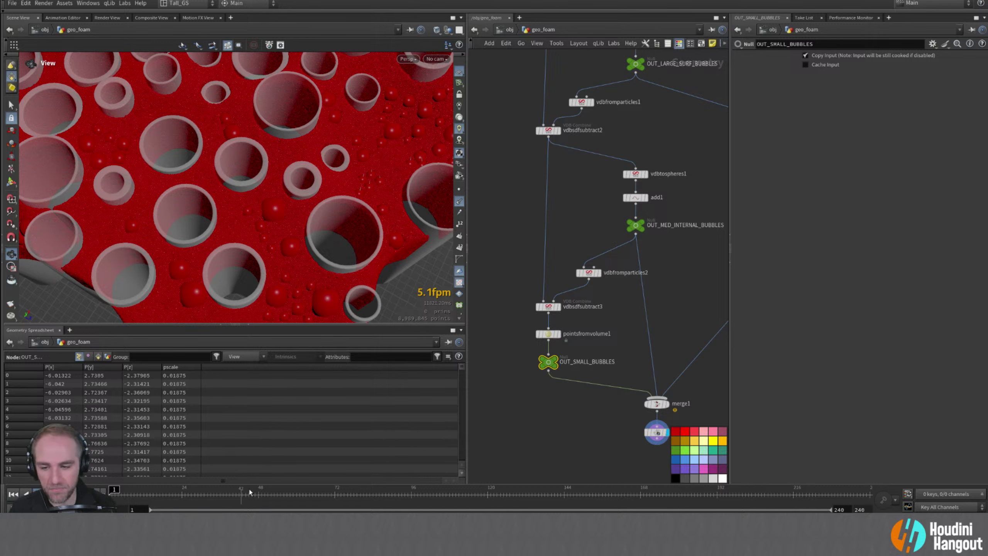
- Switch to the browser, review the Trypophobia spumae reference images on ArtStation, and return to Houdini
{"action": "key", "text": "alt+Tab"}
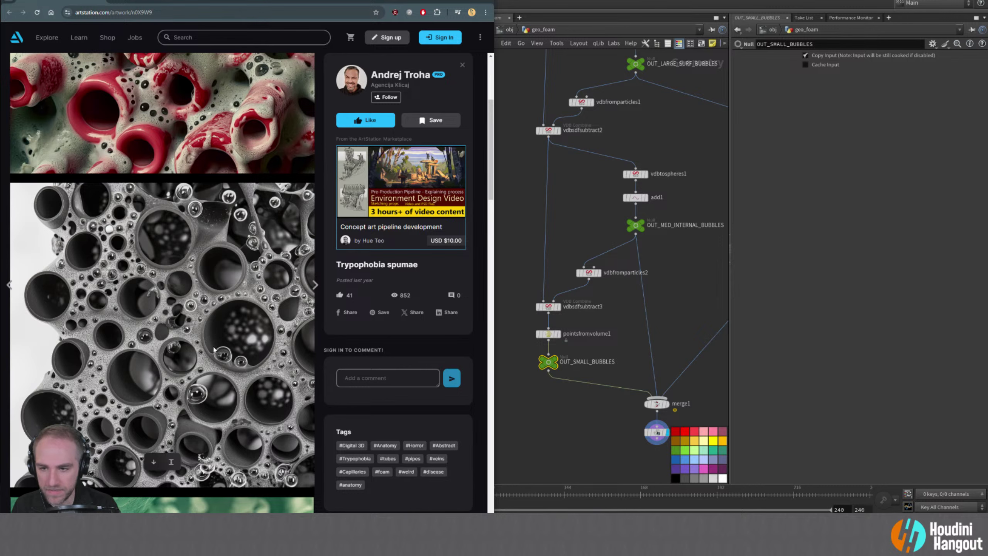
{"action": "scroll", "coordinate": [214, 349], "scroll_direction": "up", "scroll_amount": 4}
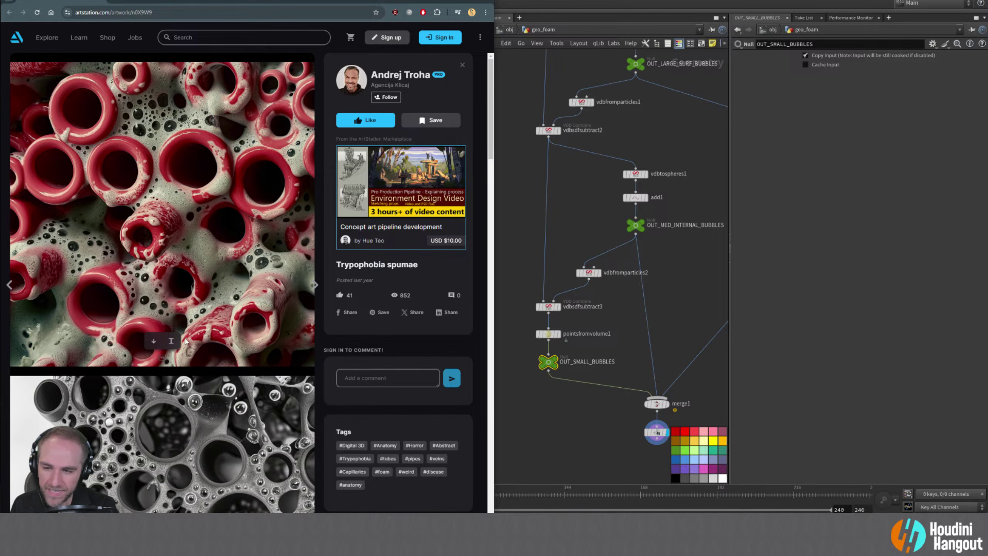
{"action": "scroll", "coordinate": [148, 314], "scroll_direction": "down", "scroll_amount": 14}
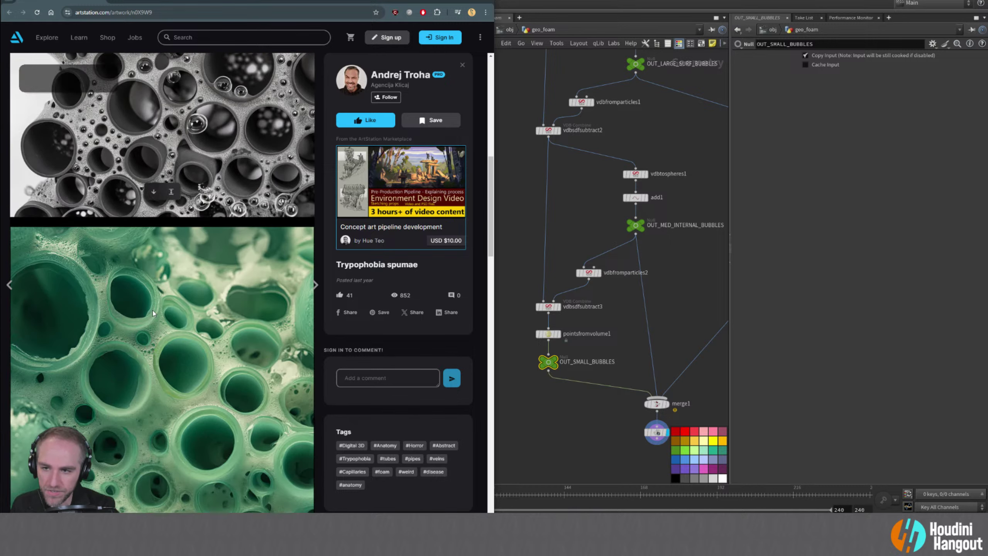
{"action": "scroll", "coordinate": [153, 316], "scroll_direction": "down", "scroll_amount": 15}
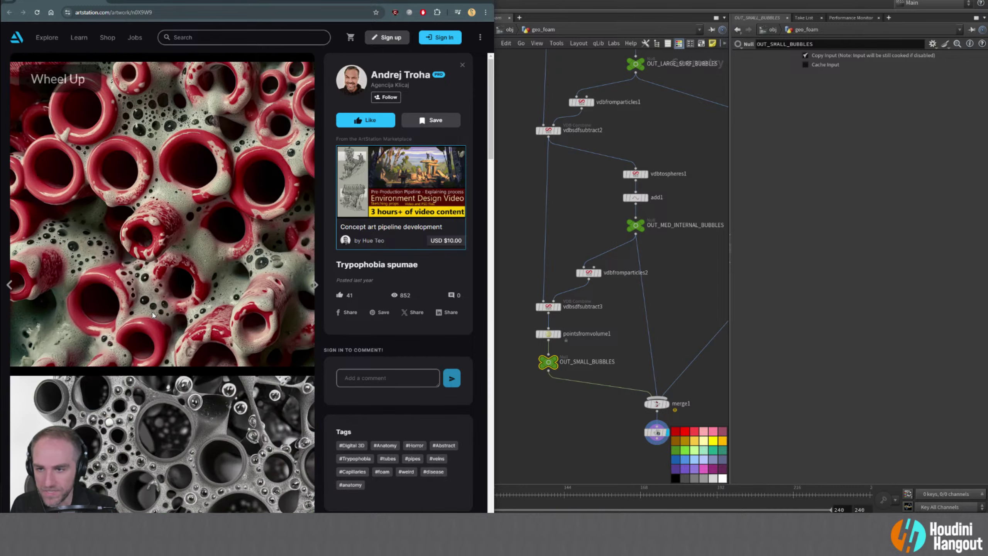
{"action": "scroll", "coordinate": [155, 319], "scroll_direction": "up", "scroll_amount": 10}
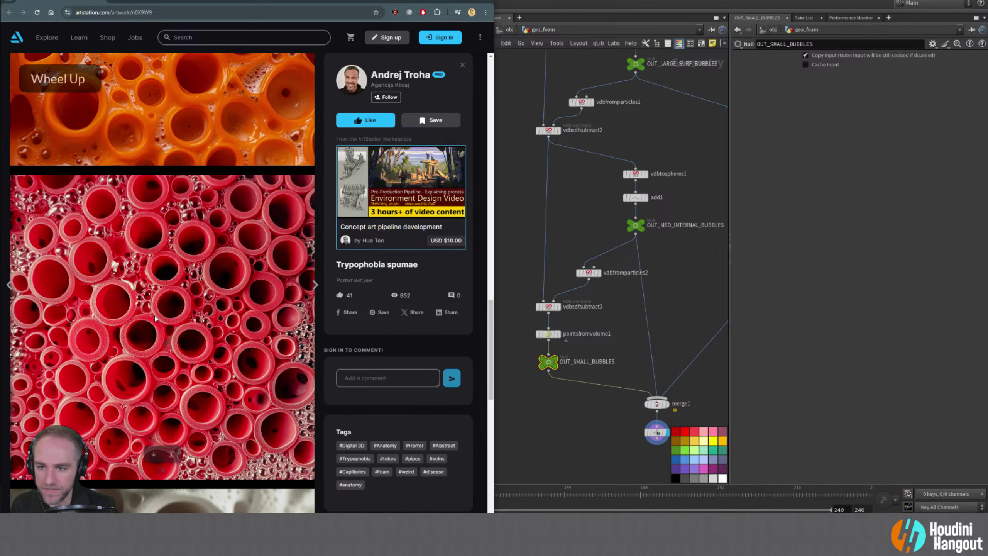
{"action": "scroll", "coordinate": [155, 319], "scroll_direction": "up", "scroll_amount": 10}
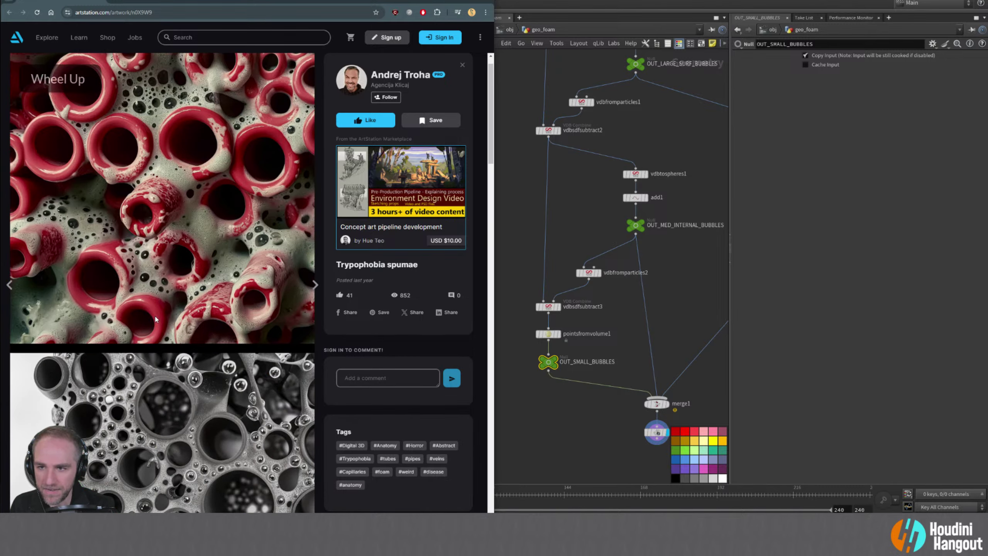
{"action": "left_click", "coordinate": [583, 405]}
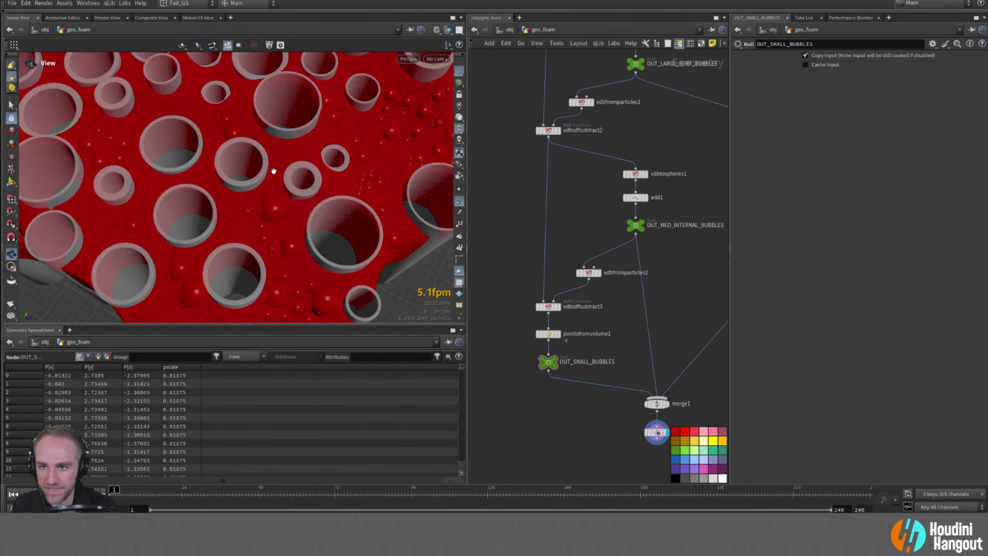
- Examine the distribution of foam bubbles among the tubes from several angles for comparison with the reference images
{"action": "left_click_drag", "start_coordinate": [273, 167], "coordinate": [273, 163], "text": "alt"}
{"action": "middle_click_drag", "start_coordinate": [273, 164], "coordinate": [277, 195], "text": "alt"}
{"action": "left_click_drag", "start_coordinate": [276, 195], "coordinate": [280, 250], "text": "alt"}
{"action": "middle_click_drag", "start_coordinate": [280, 250], "coordinate": [286, 204], "text": "alt"}
{"action": "right_click_drag", "start_coordinate": [285, 204], "coordinate": [295, 196], "text": "alt"}
{"action": "middle_click_drag", "start_coordinate": [296, 197], "coordinate": [306, 190], "text": "alt"}
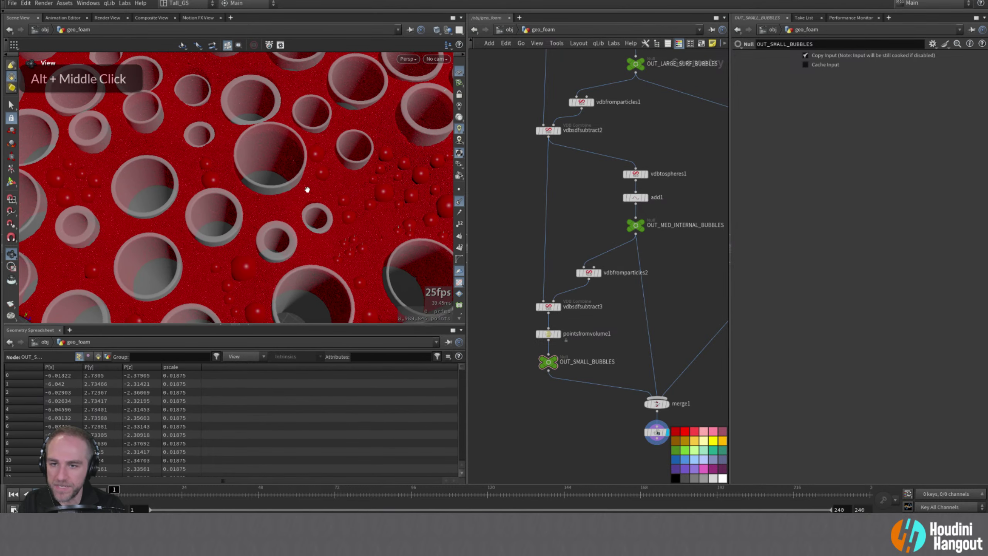
{"action": "right_click_drag", "start_coordinate": [306, 190], "coordinate": [309, 190], "text": "alt"}
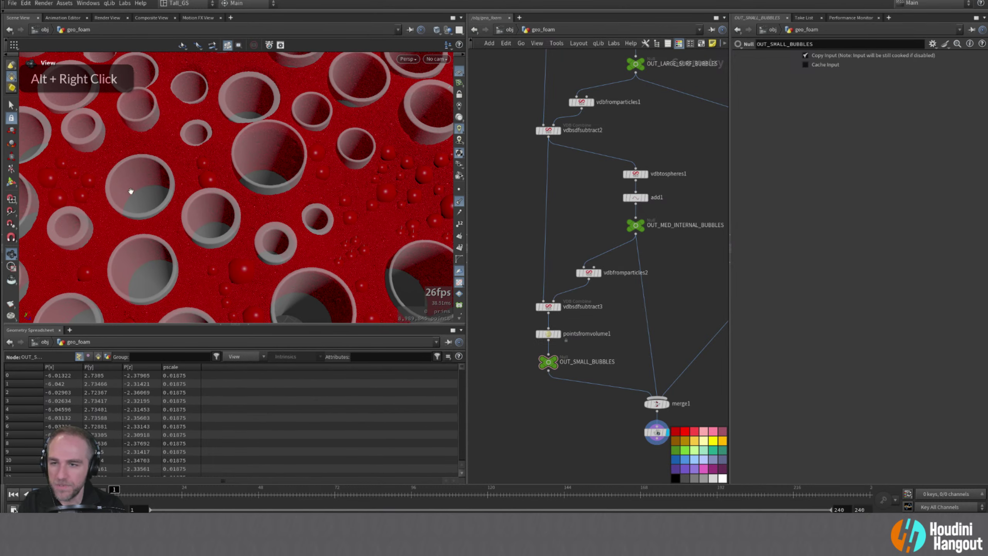
{"action": "left_click_drag", "start_coordinate": [194, 205], "coordinate": [198, 194], "text": "alt"}
{"action": "middle_click_drag", "start_coordinate": [201, 194], "coordinate": [205, 226], "text": "alt"}
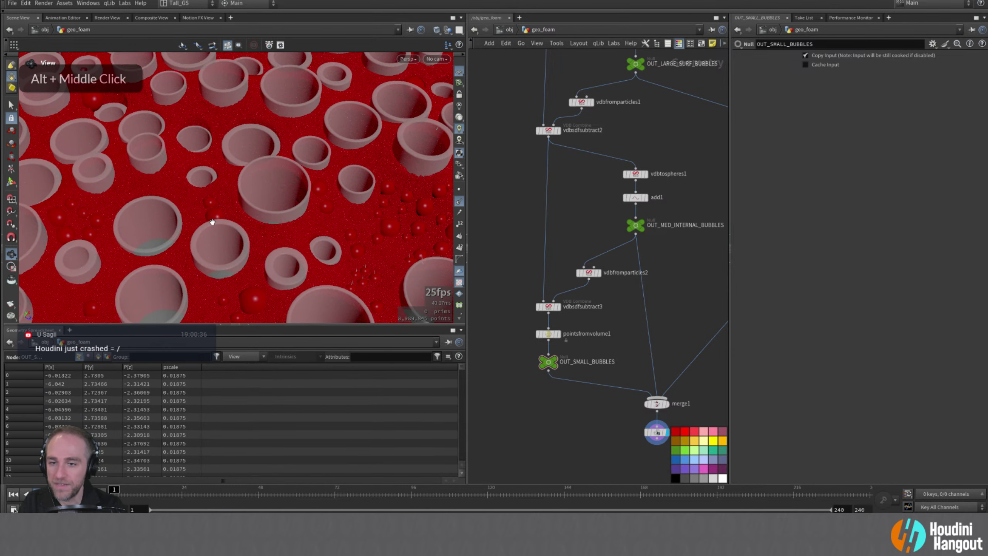
{"action": "left_click_drag", "start_coordinate": [205, 226], "coordinate": [212, 215], "text": "alt"}
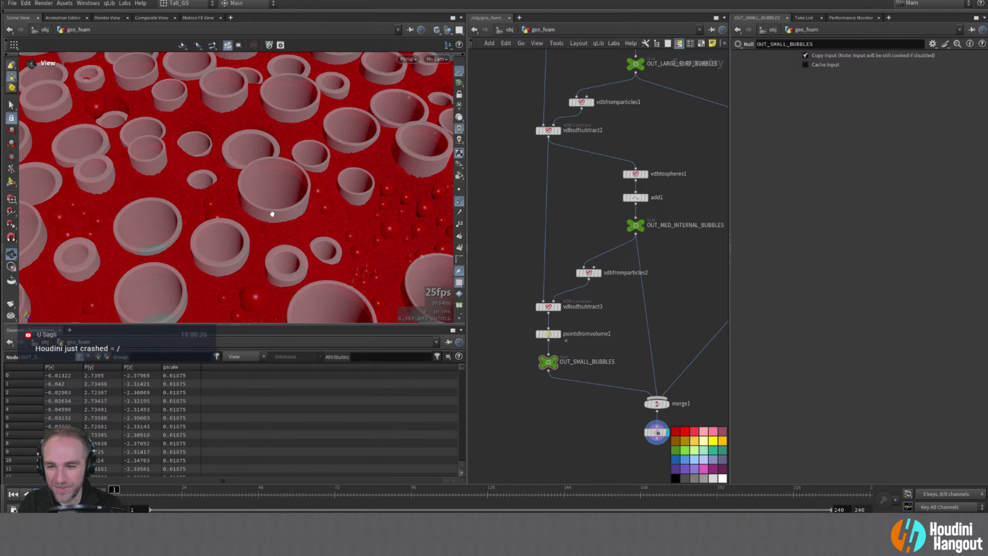
{"action": "mouse_move", "coordinate": [294, 248]}
{"action": "right_mouse_down", "text": "alt"}
{"action": "mouse_move", "coordinate": [309, 239]}
{"action": "mouse_move", "coordinate": [295, 237]}
{"action": "right_mouse_up", "text": "alt"}
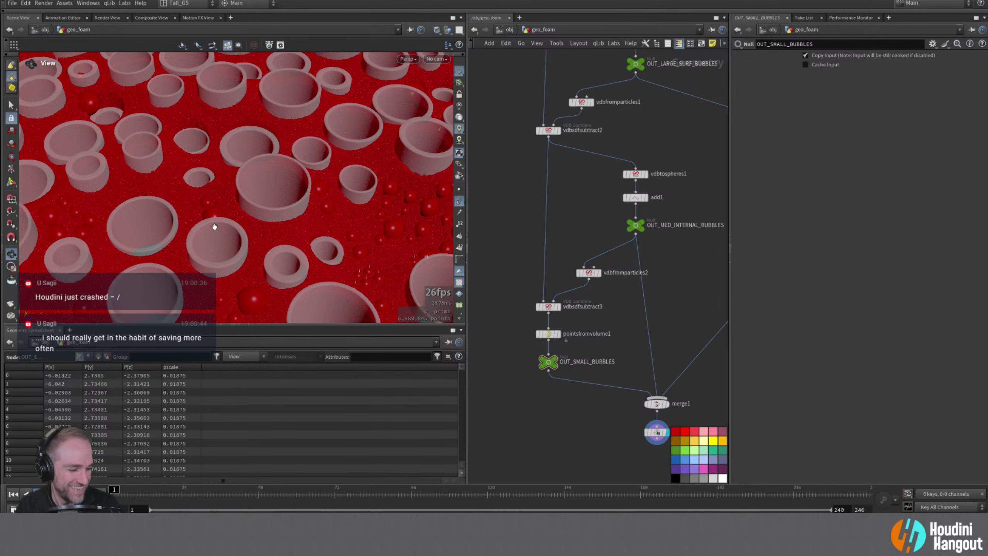
- Save the current Houdini scene
{"action": "left_click", "coordinate": [25, 3]}
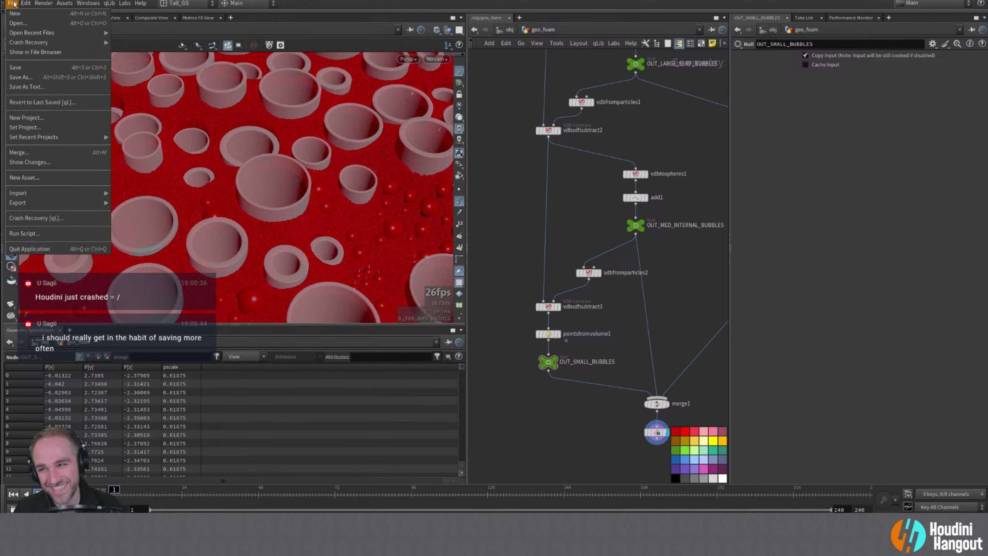
{"action": "left_click", "coordinate": [25, 65]}
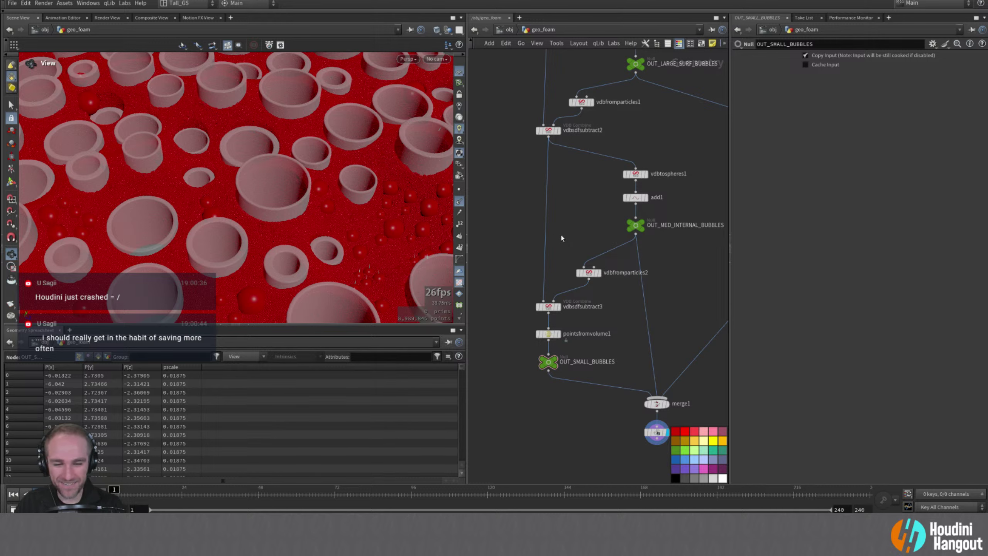
- Display OUT_SMALL_BUBBLES and vdbfromparticles2 in turn to examine the small bubble points and the medium bubble volume
{"action": "middle_click_drag", "start_coordinate": [564, 239], "coordinate": [521, 199]}
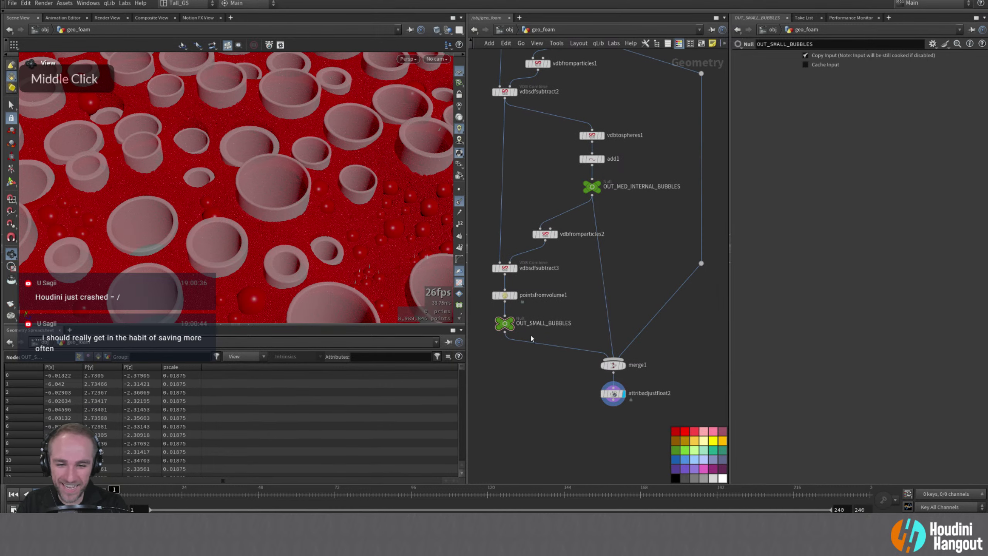
{"action": "double_click", "coordinate": [508, 323]}
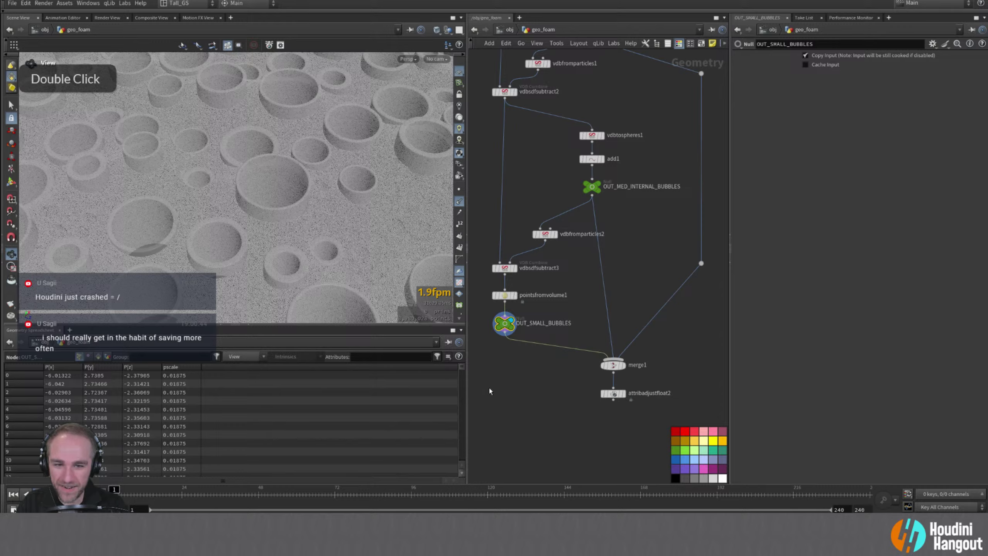
{"action": "mouse_move", "coordinate": [357, 272]}
{"action": "right_mouse_down", "text": "alt"}
{"action": "mouse_move", "coordinate": [343, 267]}
{"action": "mouse_move", "coordinate": [359, 267]}
{"action": "right_mouse_up", "text": "alt"}
{"action": "mouse_move", "coordinate": [359, 267]}
{"action": "left_mouse_down", "text": "alt"}
{"action": "mouse_move", "coordinate": [388, 261]}
{"action": "mouse_move", "coordinate": [270, 224]}
{"action": "mouse_move", "coordinate": [361, 258]}
{"action": "left_mouse_up", "text": "alt"}
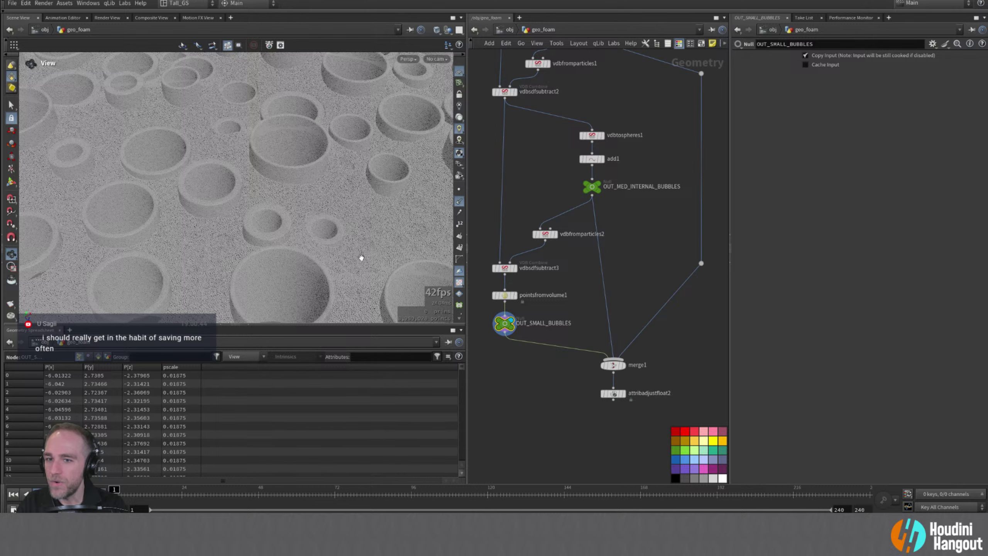
{"action": "left_click", "coordinate": [557, 234]}
{"action": "left_click", "coordinate": [545, 234]}
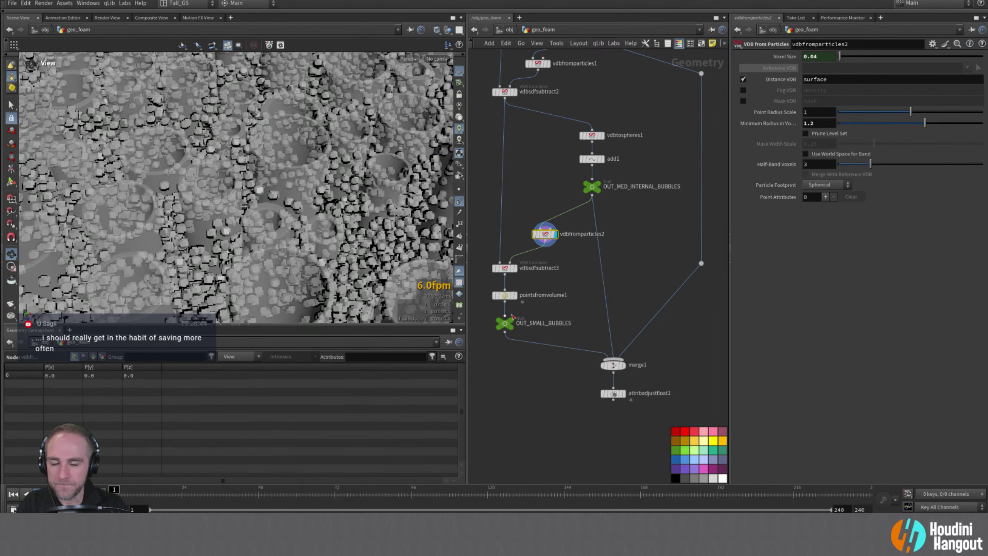
- Display OUT_SMALL_BUBBLES and examine the small bubble points across the whole tube cluster
{"action": "double_click", "coordinate": [512, 322]}
{"action": "mouse_move", "coordinate": [405, 183]}
{"action": "left_mouse_down", "text": "alt"}
{"action": "mouse_move", "coordinate": [418, 225]}
{"action": "mouse_move", "coordinate": [402, 165]}
{"action": "left_mouse_up", "text": "alt"}
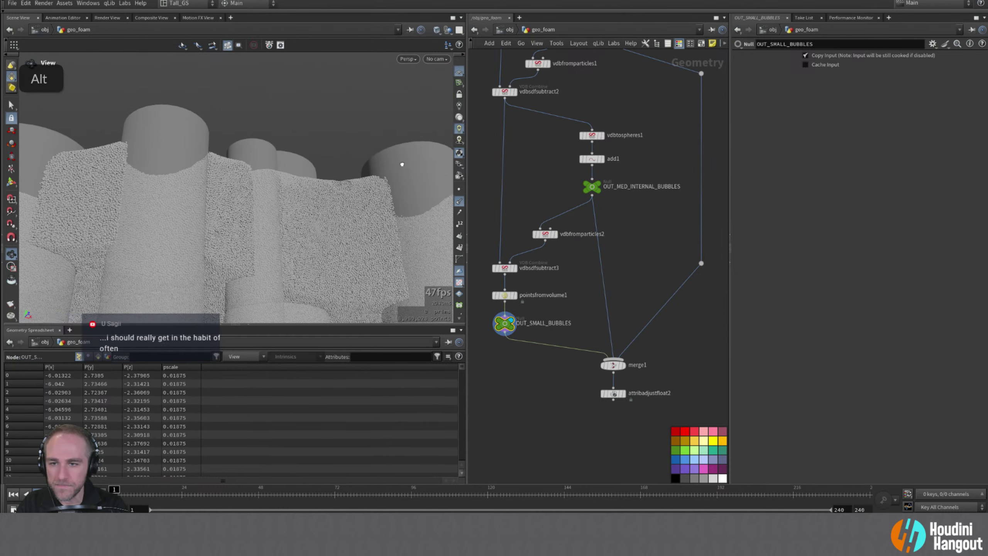
{"action": "right_click_drag", "start_coordinate": [402, 165], "coordinate": [297, 217], "text": "alt"}
{"action": "left_click_drag", "start_coordinate": [298, 217], "coordinate": [322, 221], "text": "alt"}
{"action": "right_click_drag", "start_coordinate": [323, 221], "coordinate": [273, 227], "text": "alt"}
- Set the viewport display options to show particles as Points instead of Lit Spheres, and inspect the foam between the tubes
{"action": "key", "text": "d"}
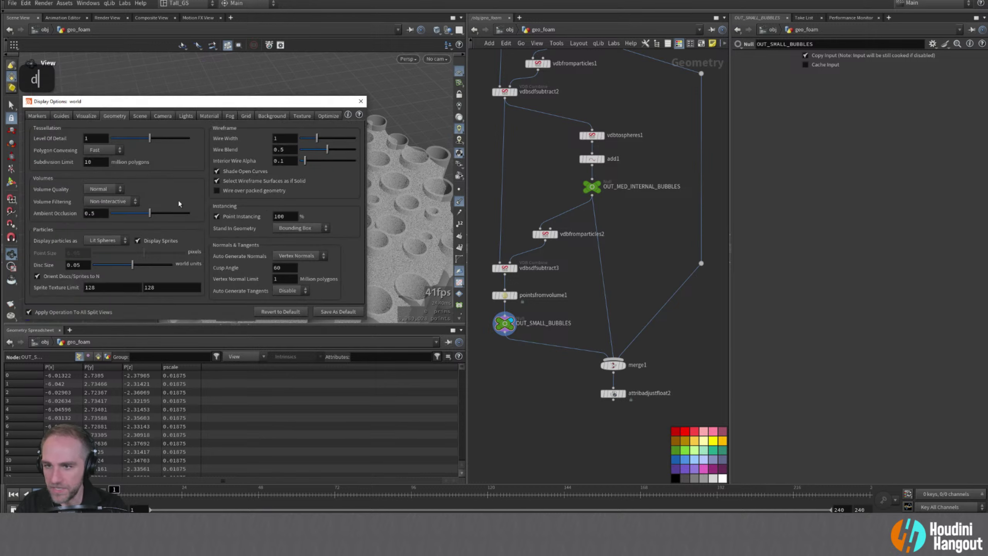
{"action": "left_click", "coordinate": [105, 240]}
{"action": "double_click", "coordinate": [98, 243]}
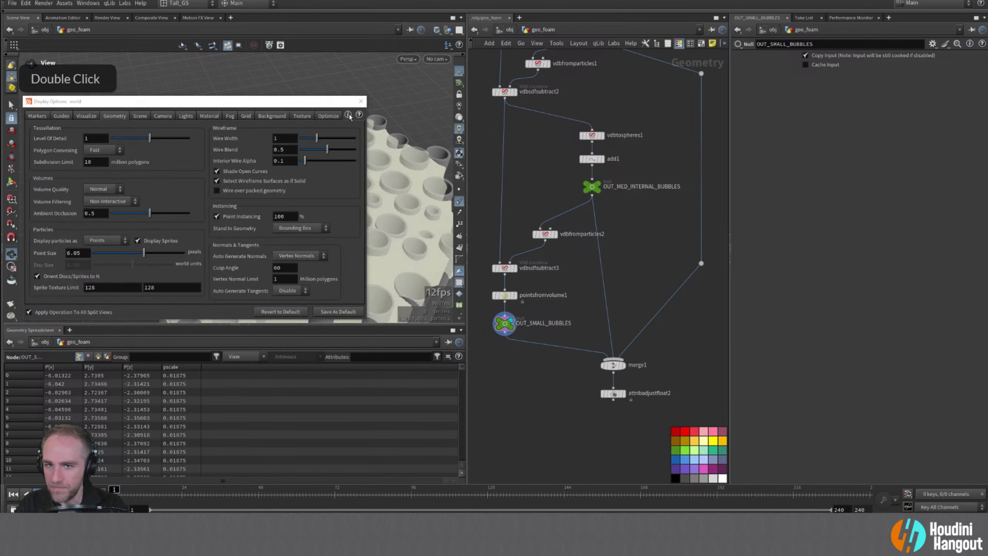
{"action": "left_click", "coordinate": [361, 101]}
{"action": "right_click_drag", "start_coordinate": [340, 258], "coordinate": [335, 234], "text": "alt"}
{"action": "left_click_drag", "start_coordinate": [335, 234], "coordinate": [342, 188], "text": "alt"}
{"action": "right_click_drag", "start_coordinate": [342, 188], "coordinate": [369, 227], "text": "alt"}
{"action": "left_click_drag", "start_coordinate": [369, 228], "coordinate": [348, 235], "text": "alt"}
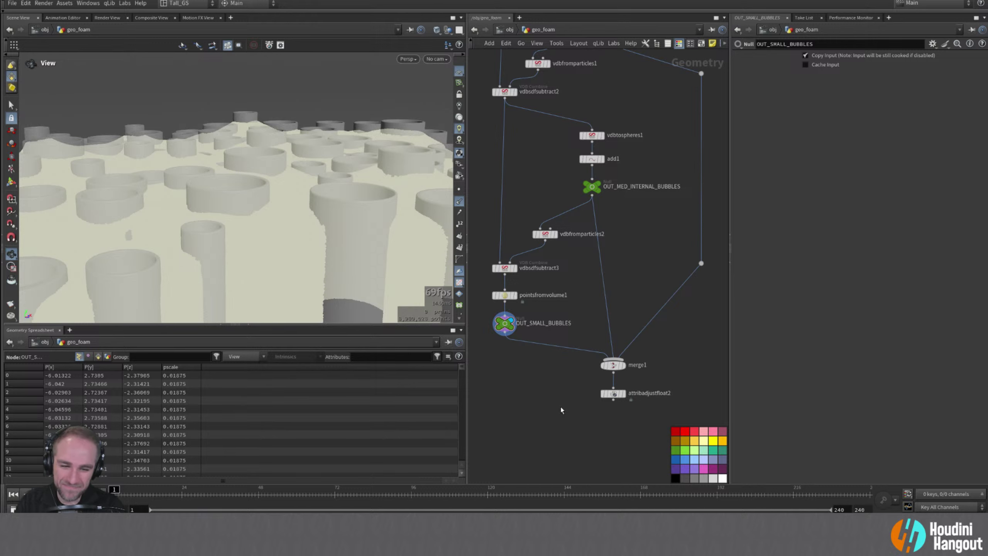
- Add a Null below attribadjustfloat2 at the end of the foam network and name it VISUALIZE
{"action": "middle_click_drag", "start_coordinate": [567, 408], "coordinate": [568, 415]}
{"action": "key", "text": "Tab"}
{"action": "type", "text": "null"}
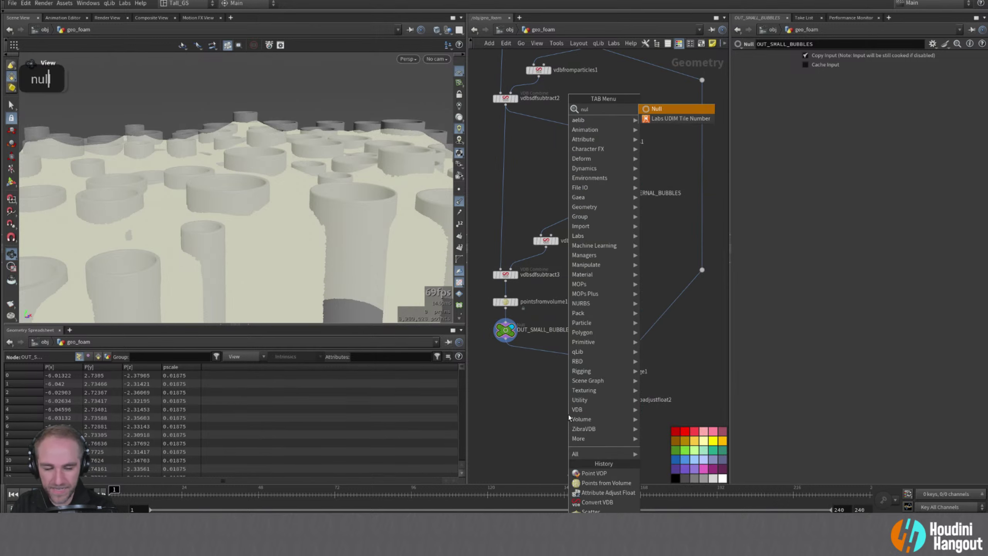
{"action": "key", "text": "Return"}
{"action": "left_click", "coordinate": [614, 428]}
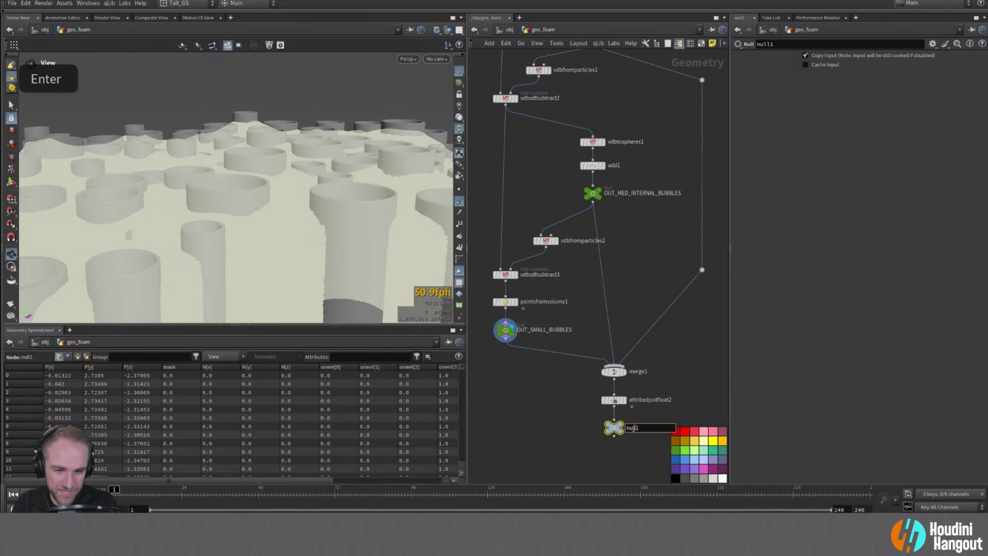
{"action": "double_click", "coordinate": [639, 427]}
{"action": "type", "text": "ViZ"}
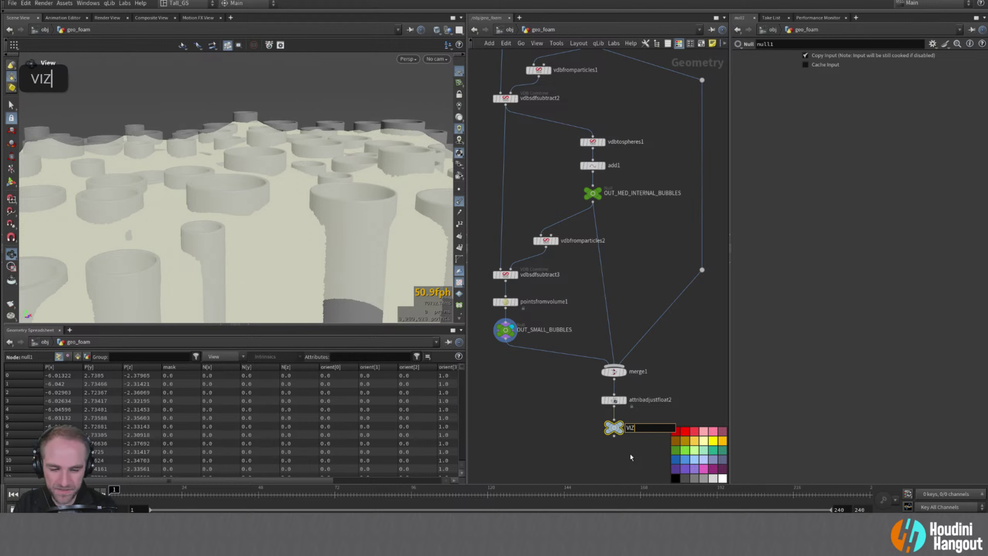
{"action": "type", "text": "UALI"}
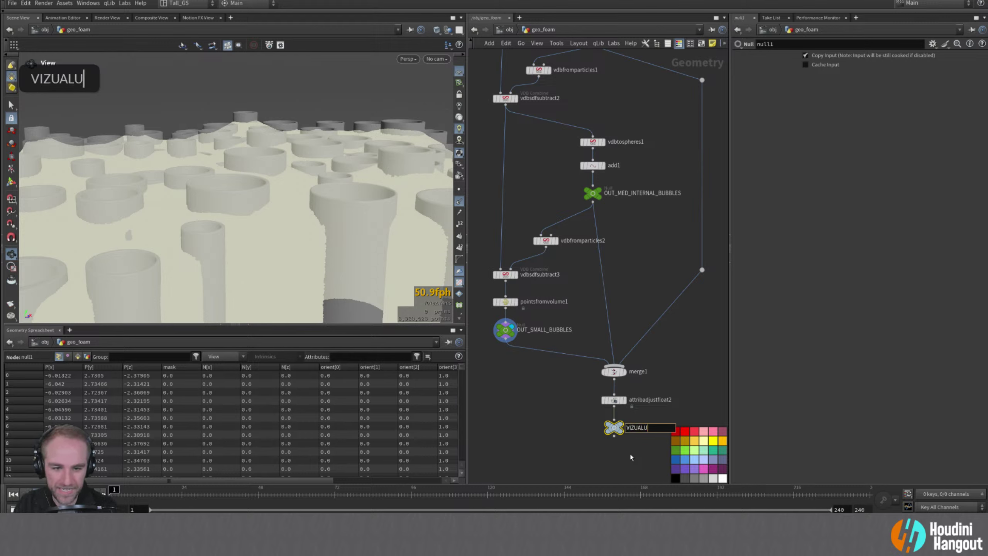
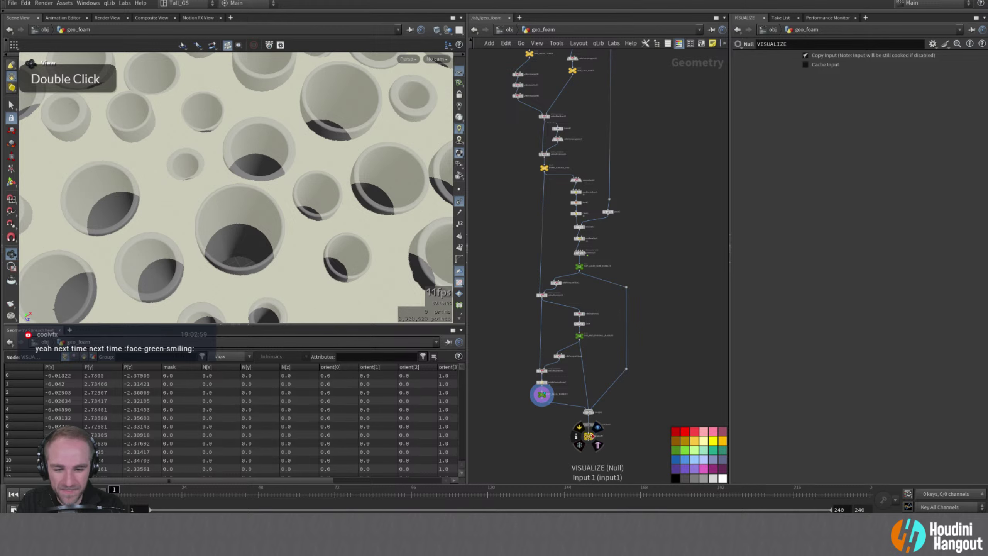
- Display the VISUALIZE null and inspect the merged large, medium and small bubbles over the full tube cluster
{"action": "left_click", "coordinate": [593, 438]}
{"action": "left_click_drag", "start_coordinate": [424, 226], "coordinate": [409, 219], "text": "alt"}
{"action": "right_click_drag", "start_coordinate": [404, 238], "coordinate": [318, 289], "text": "alt"}
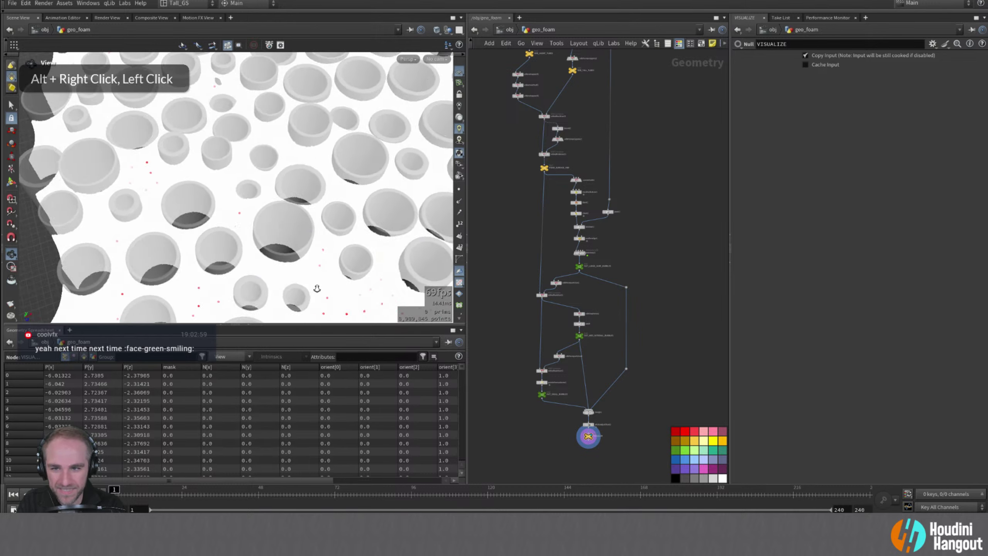
{"action": "middle_click_drag", "start_coordinate": [317, 289], "coordinate": [312, 234], "text": "alt"}
{"action": "left_click_drag", "start_coordinate": [311, 234], "coordinate": [288, 206], "text": "alt"}
{"action": "right_click_drag", "start_coordinate": [288, 206], "coordinate": [268, 185], "text": "alt"}
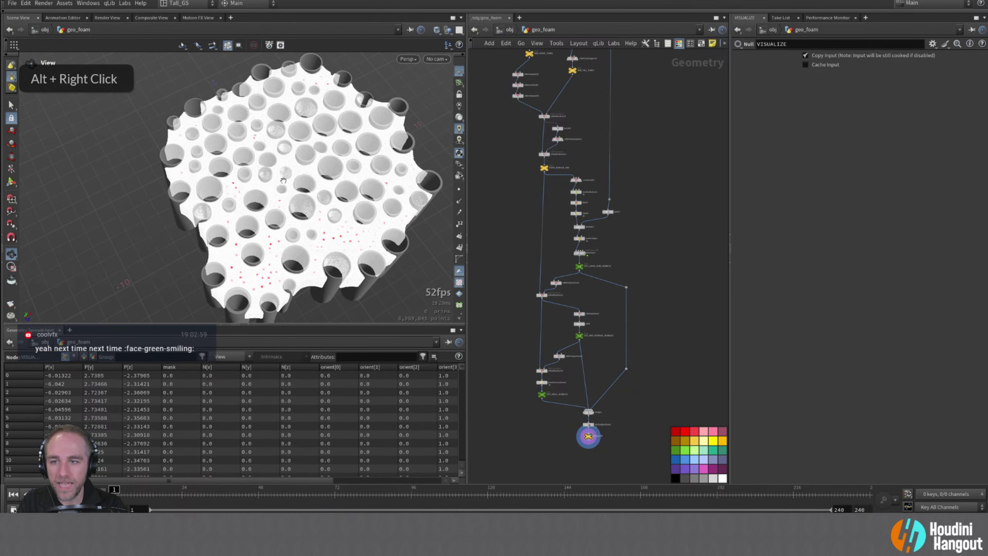
{"action": "middle_click_drag", "start_coordinate": [269, 185], "coordinate": [263, 194], "text": "alt"}
{"action": "left_click_drag", "start_coordinate": [263, 194], "coordinate": [275, 189], "text": "alt"}
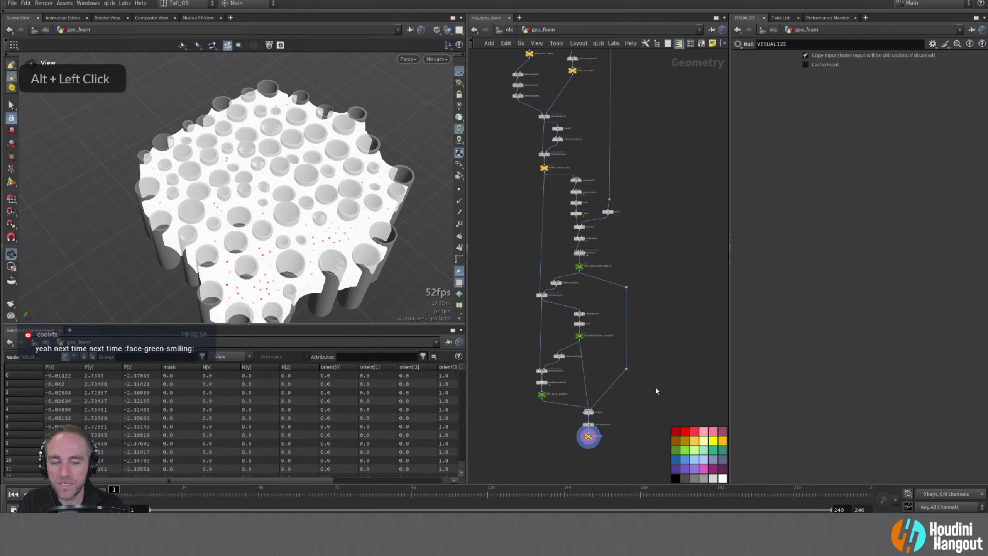
- Go up to the object level and add a LOP Network below geo_foam
{"action": "key", "text": "u"}
{"action": "middle_click_drag", "start_coordinate": [583, 354], "coordinate": [556, 305]}
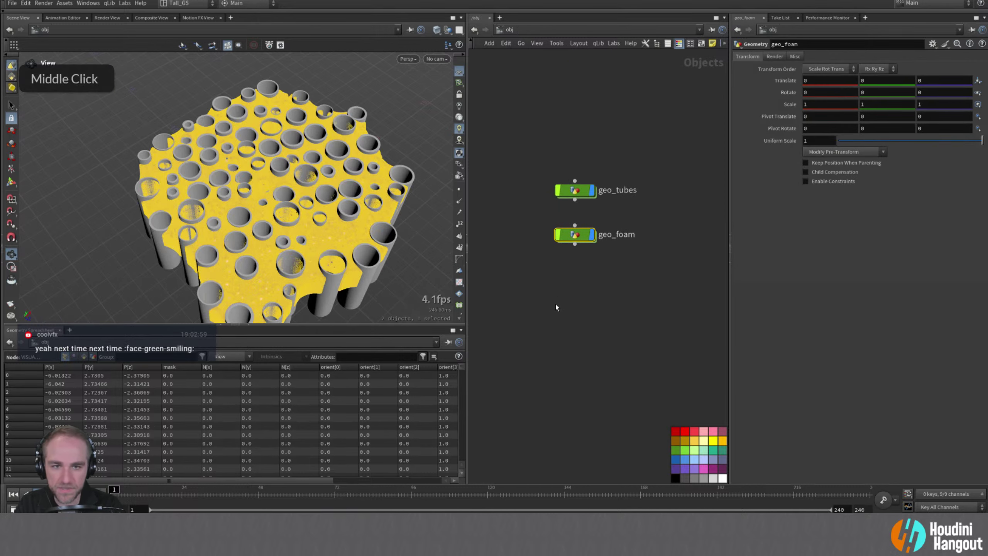
{"action": "key", "text": "Tab"}
{"action": "type", "text": "lop"}
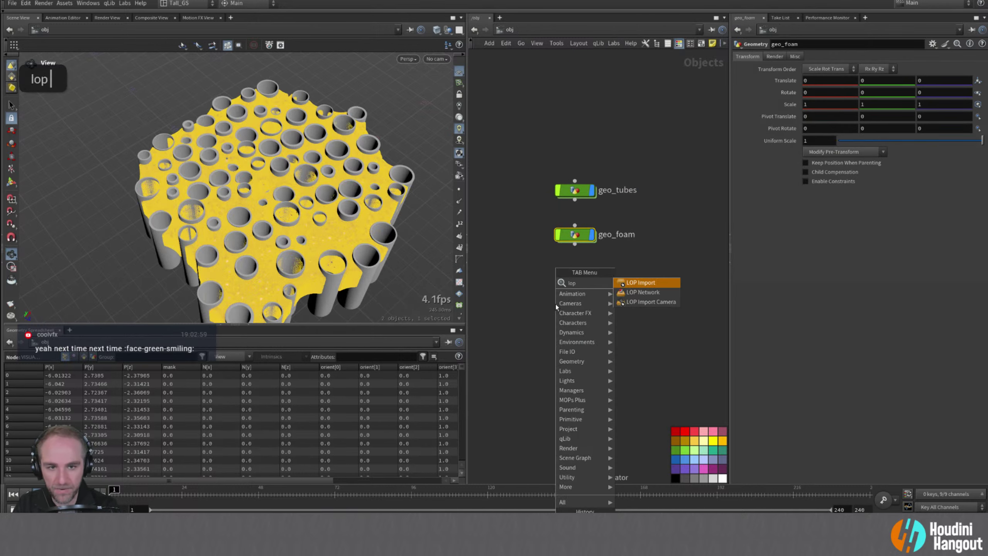
{"action": "key", "text": "Return"}
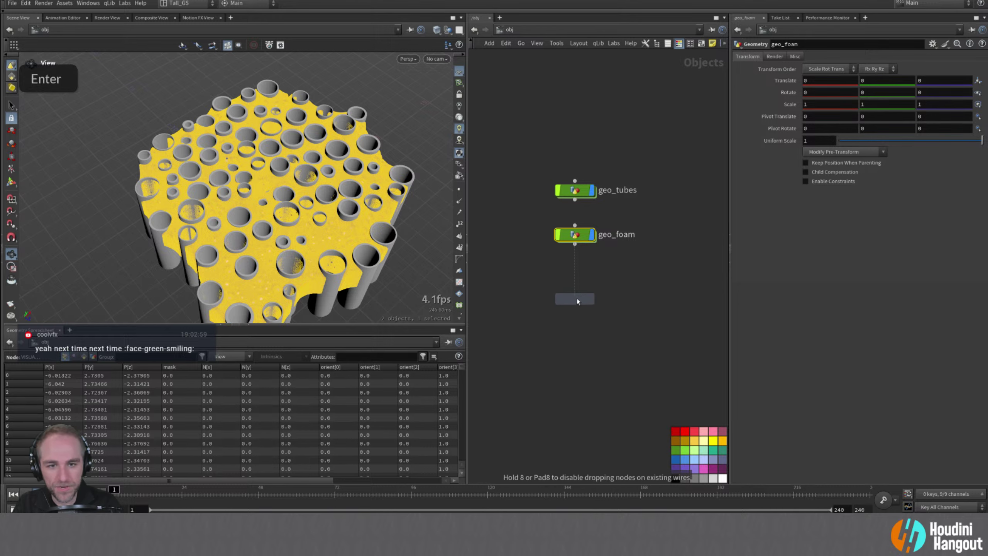
{"action": "left_click", "coordinate": [576, 329]}
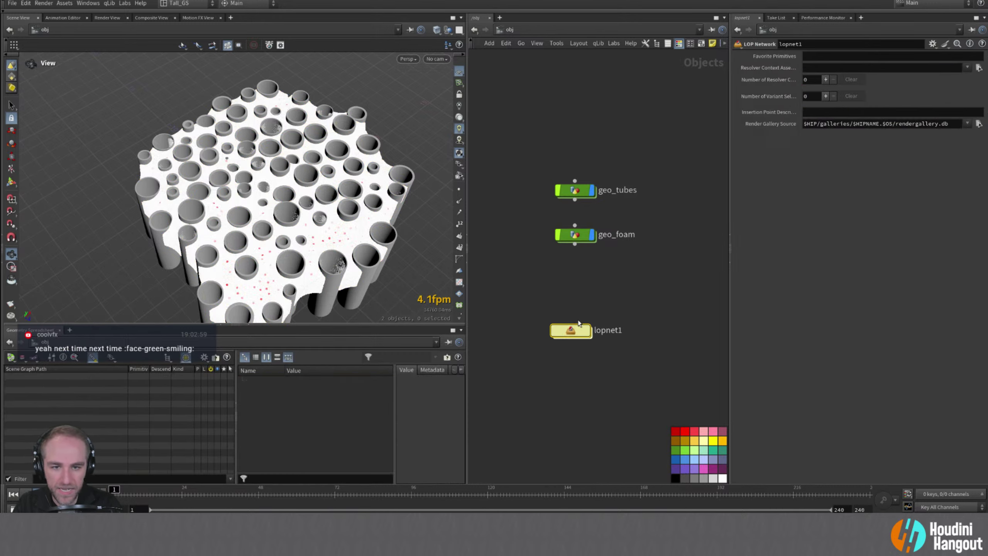
{"action": "left_click_drag", "start_coordinate": [579, 323], "coordinate": [580, 314]}
- Rename the new LOP network as SOLARIS
{"action": "double_click", "coordinate": [613, 315]}
{"action": "type", "text": "S"}
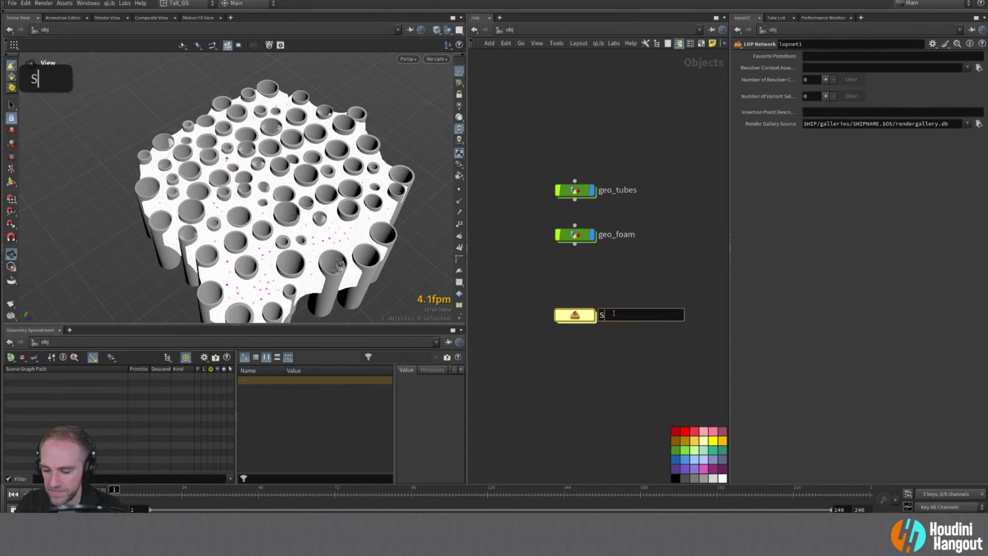
{"action": "type", "text": "OLARIU"}
{"action": "key", "text": "BackSpace"}
{"action": "type", "text": "S"}
{"action": "key", "text": "Return"}
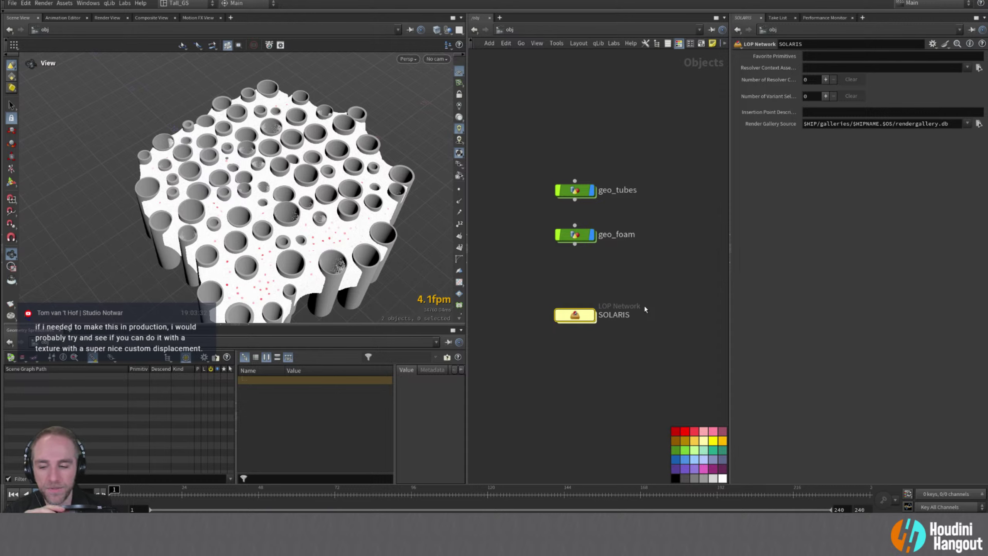
- Switch to the browser, study the materials and colours in the Trypophobia spumae reference images, and return to Houdini
{"action": "key", "text": "alt+Tab"}
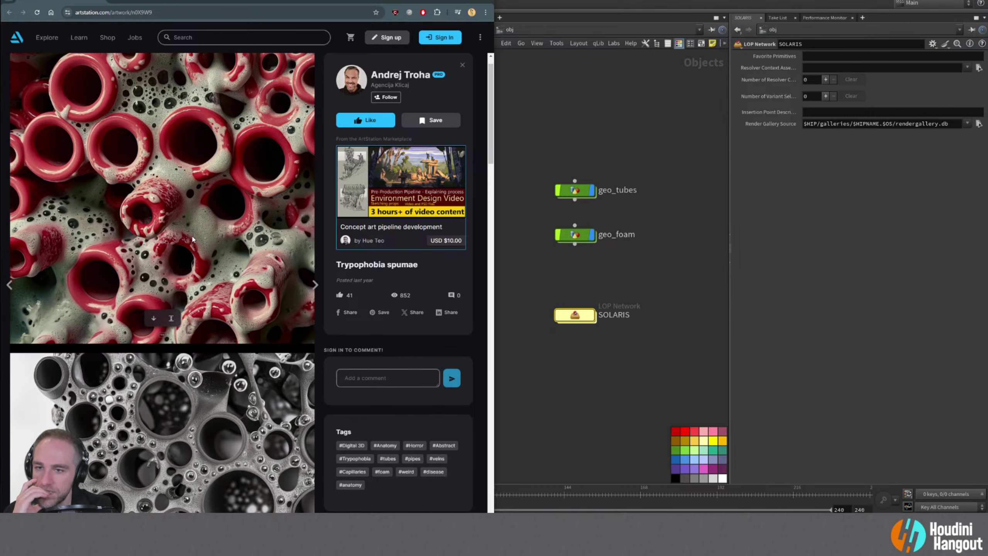
{"action": "scroll", "coordinate": [227, 436], "scroll_direction": "down", "scroll_amount": 10}
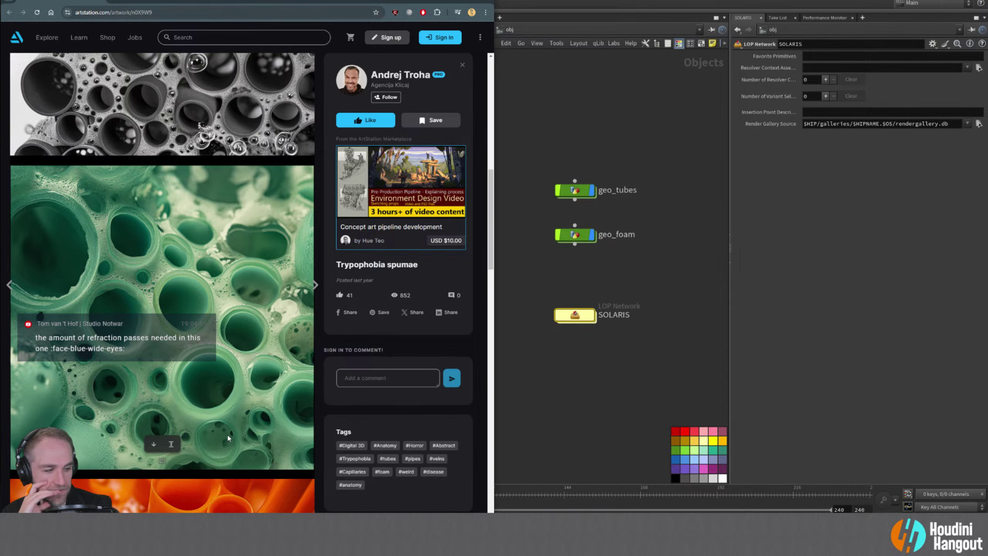
{"action": "scroll", "coordinate": [228, 437], "scroll_direction": "down", "scroll_amount": 3}
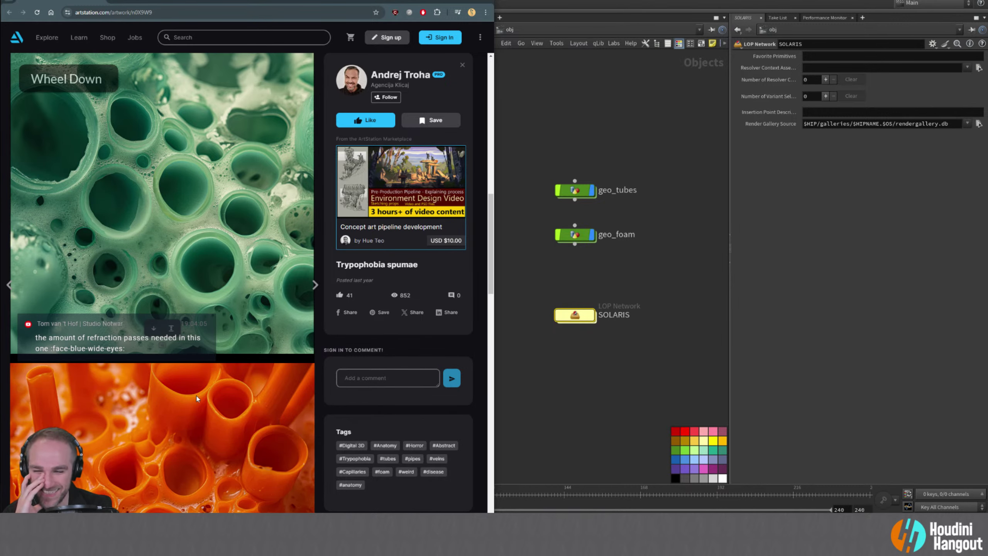
{"action": "scroll", "coordinate": [197, 398], "scroll_direction": "down", "scroll_amount": 7}
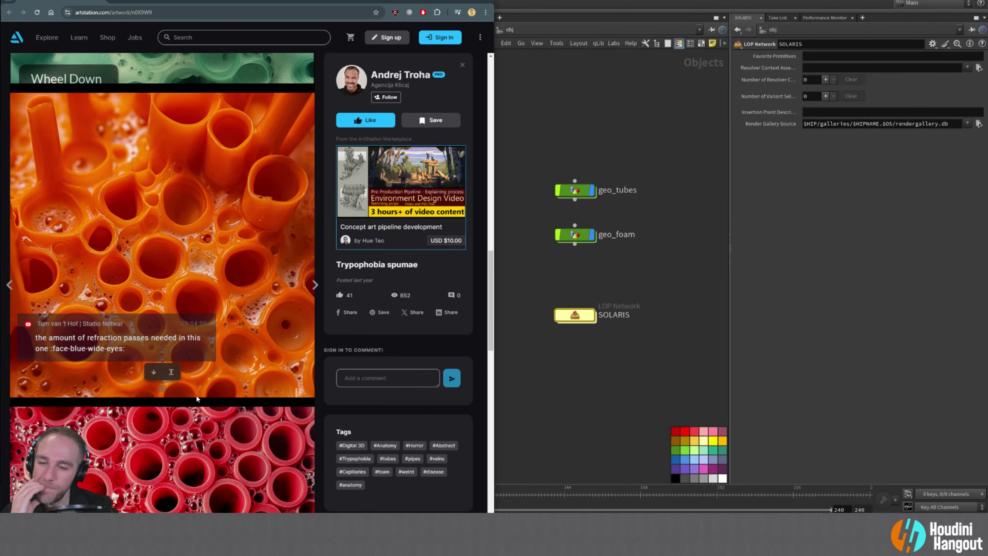
{"action": "scroll", "coordinate": [197, 398], "scroll_direction": "down", "scroll_amount": 3}
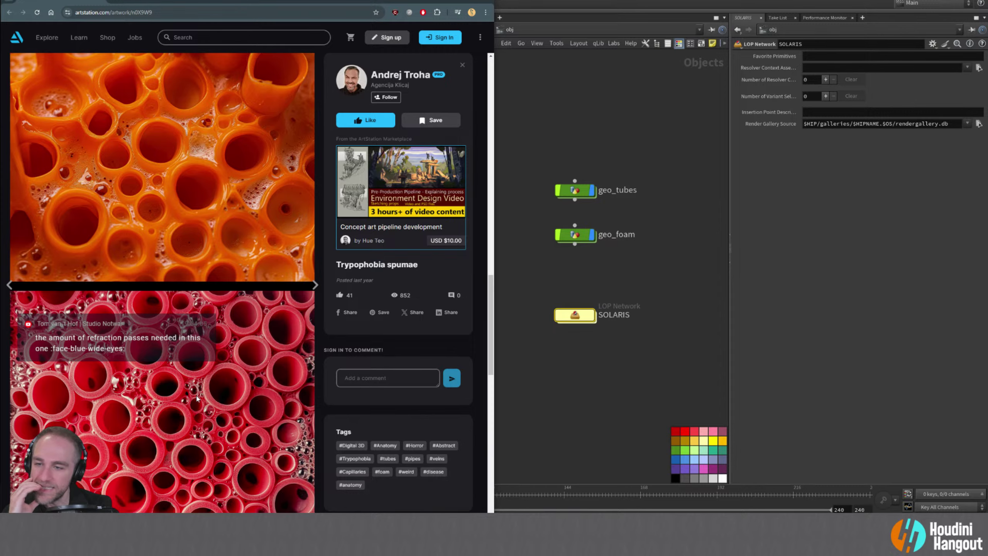
{"action": "scroll", "coordinate": [196, 398], "scroll_direction": "down", "scroll_amount": 4}
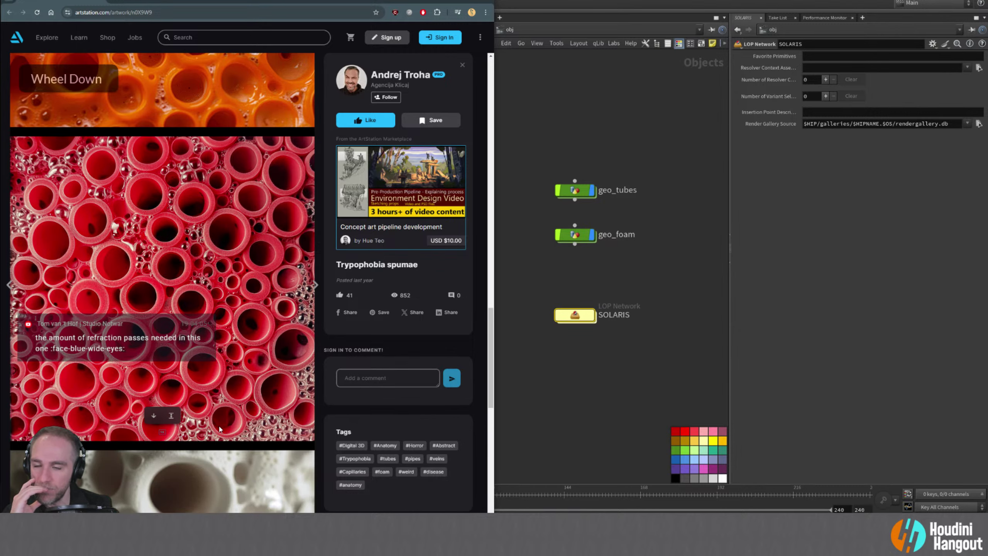
{"action": "scroll", "coordinate": [219, 429], "scroll_direction": "down", "scroll_amount": 10}
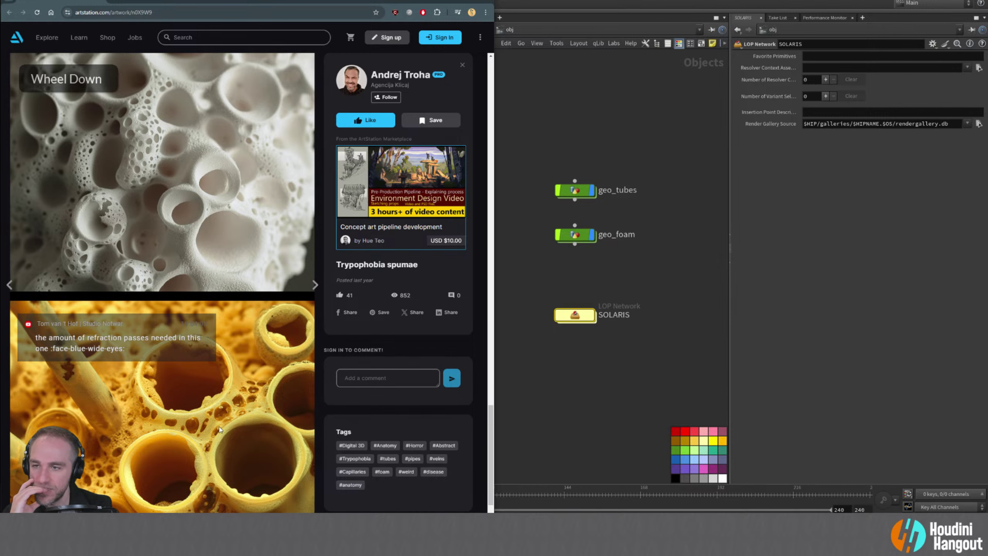
{"action": "scroll", "coordinate": [219, 427], "scroll_direction": "up", "scroll_amount": 15}
{"action": "scroll", "coordinate": [219, 425], "scroll_direction": "down", "scroll_amount": 2}
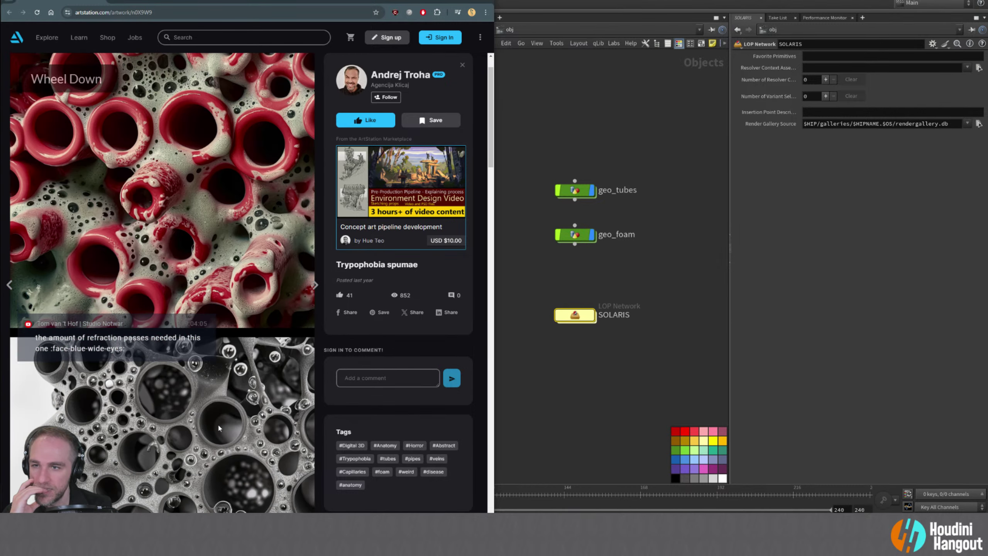
{"action": "scroll", "coordinate": [219, 428], "scroll_direction": "up", "scroll_amount": 1}
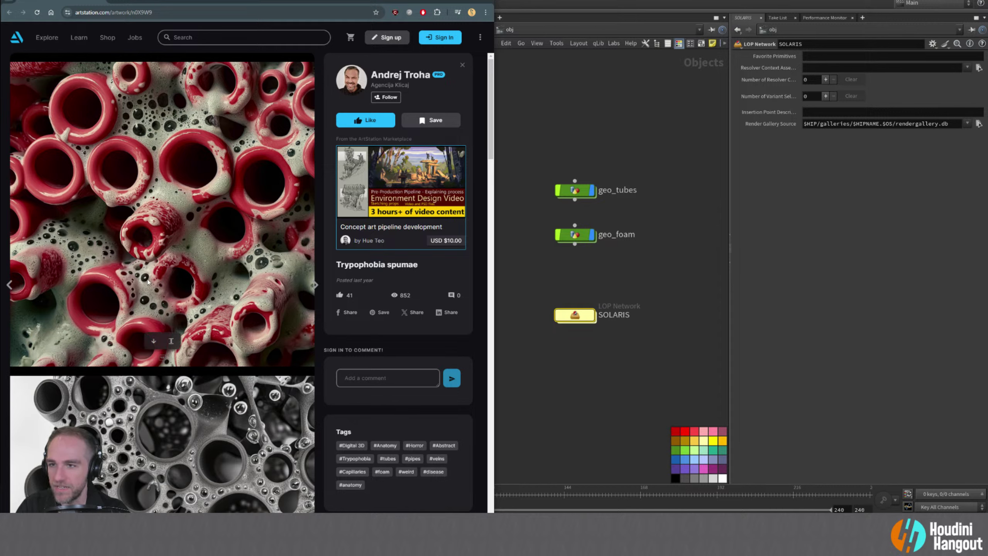
{"action": "left_click", "coordinate": [448, 0]}
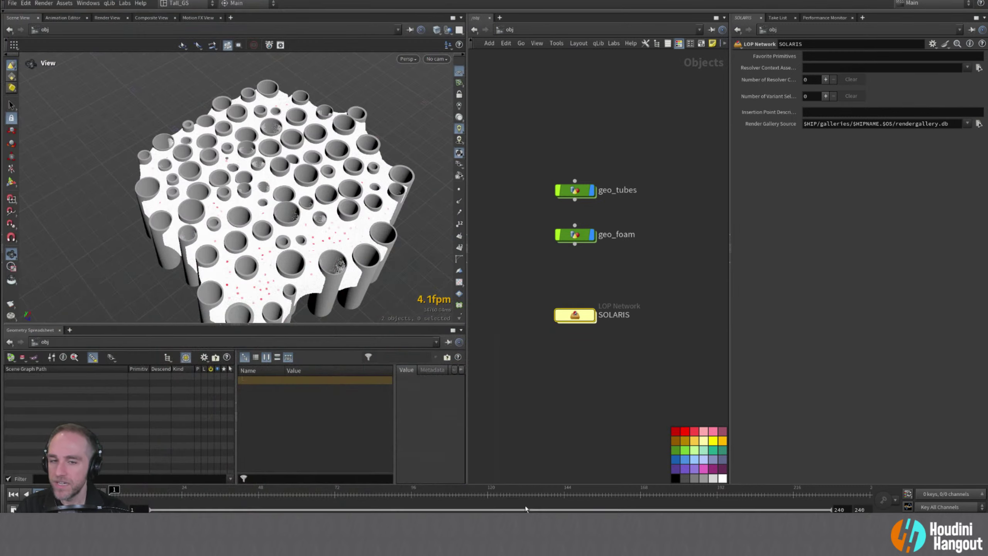
- Enter the SOLARIS network, add a SOP Import node and name it tubes
{"action": "double_click", "coordinate": [572, 318]}
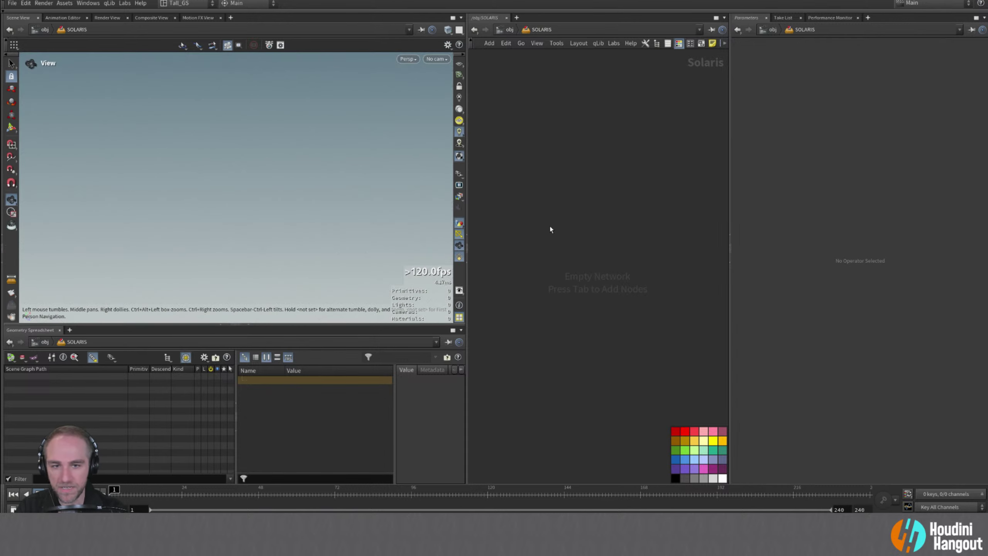
{"action": "key", "text": "Tab"}
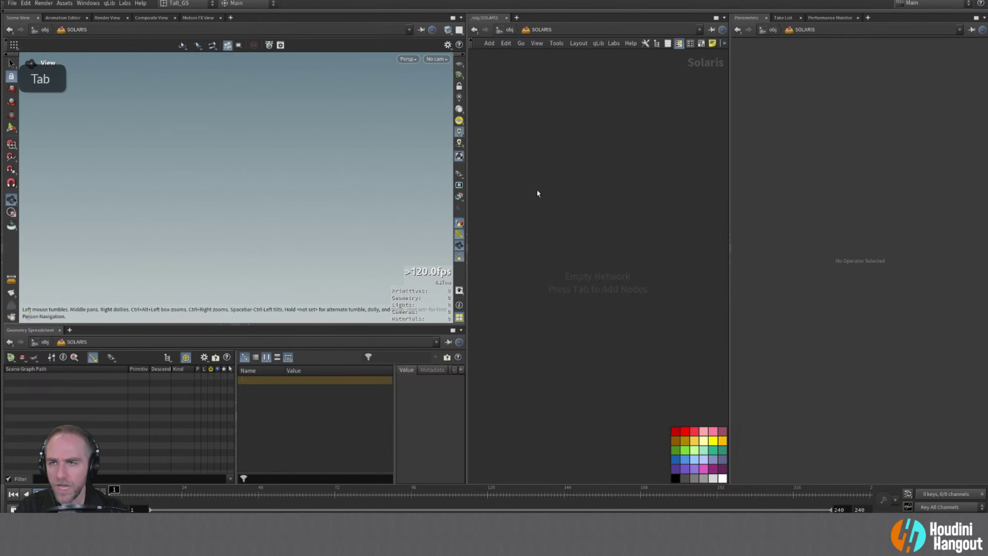
{"action": "key", "text": "Tab"}
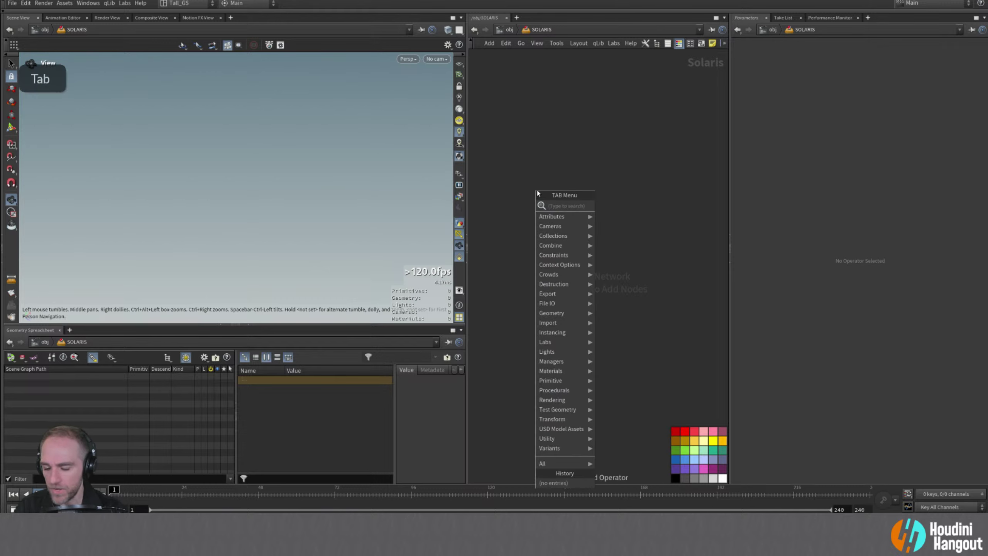
{"action": "type", "text": "sop"}
{"action": "key", "text": "Down"}
{"action": "key", "text": "Return"}
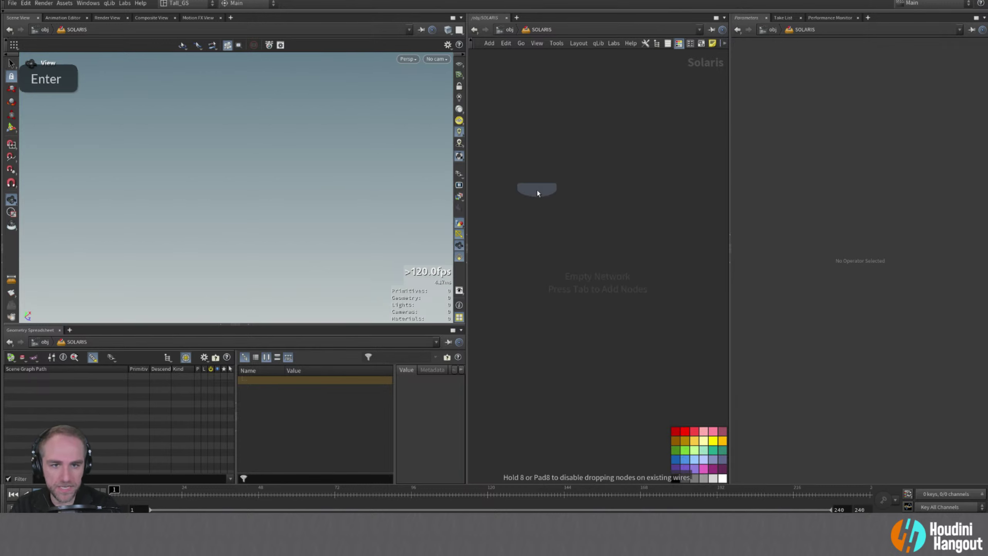
{"action": "left_click", "coordinate": [552, 153]}
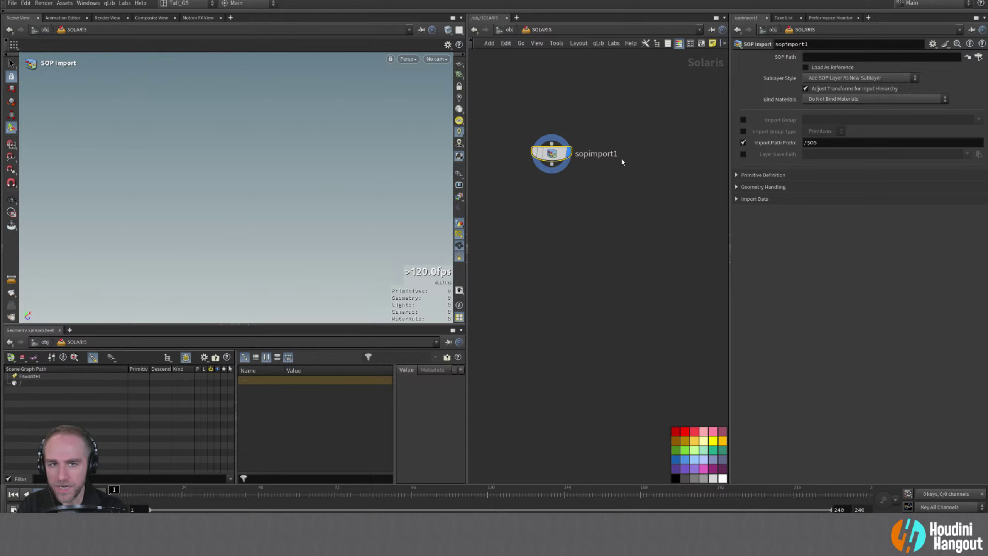
{"action": "double_click", "coordinate": [601, 156]}
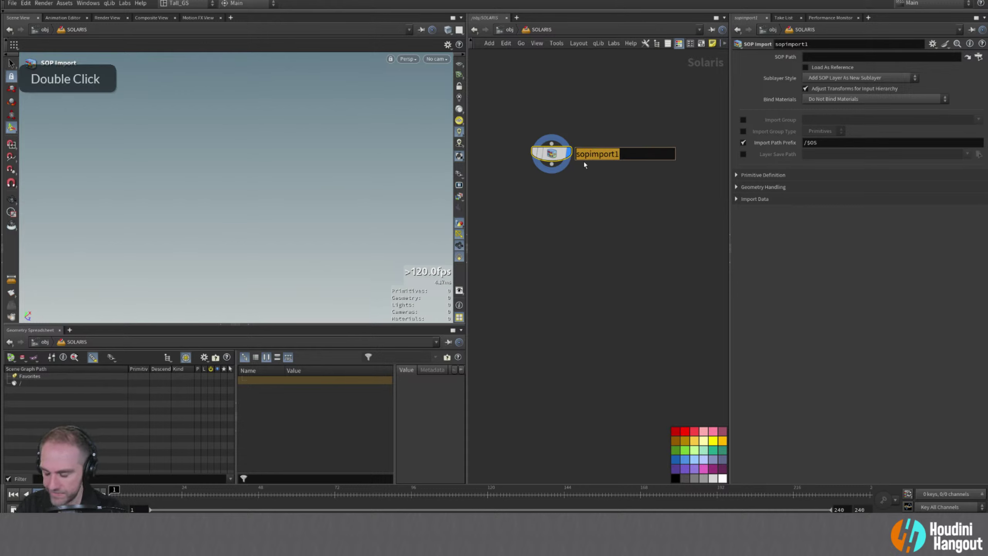
{"action": "type", "text": "tubes"}
{"action": "key", "text": "Return"}
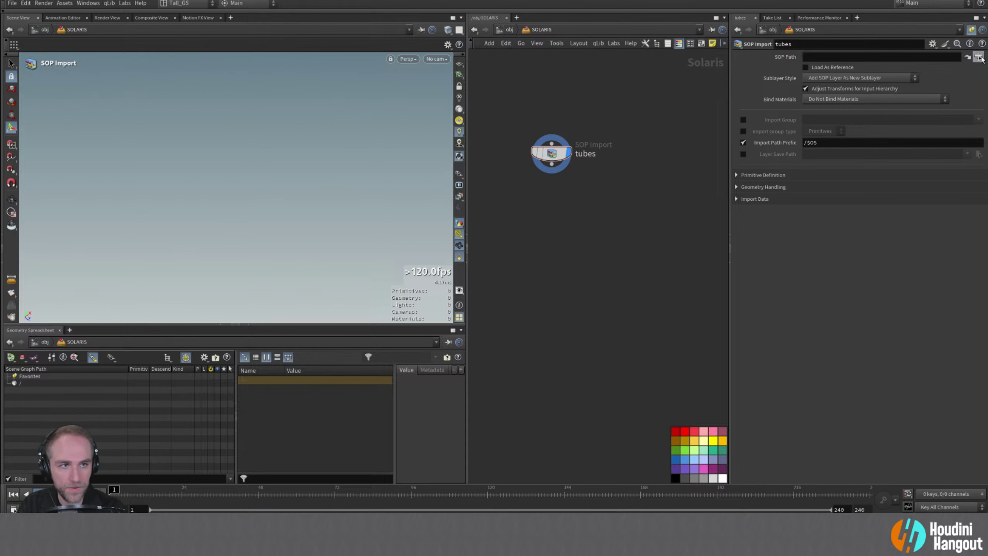
- Set the tubes node's SOP path to /obj/geo_tubes/OUT_THICK_TUBES and inspect the imported tubes up close
{"action": "left_click", "coordinate": [980, 57]}
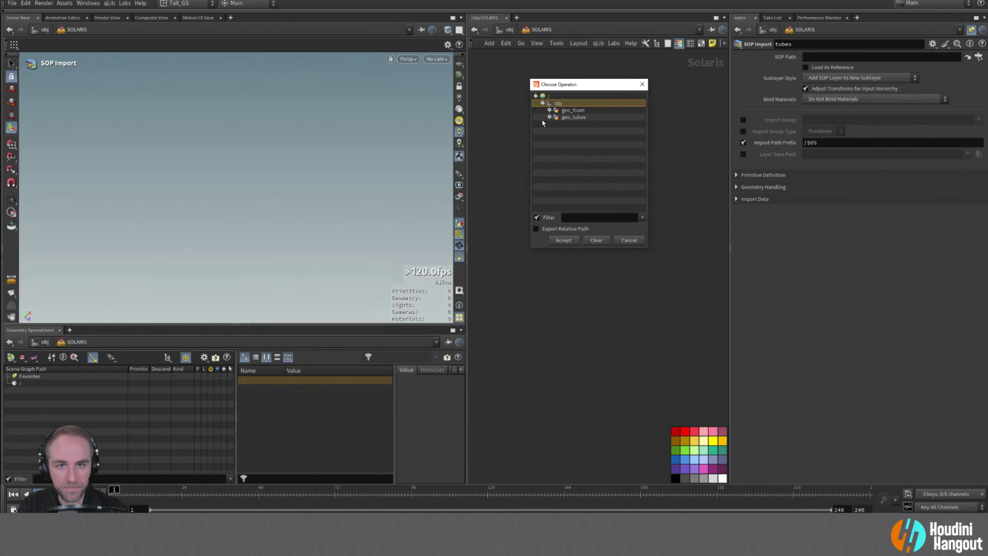
{"action": "left_click", "coordinate": [549, 117]}
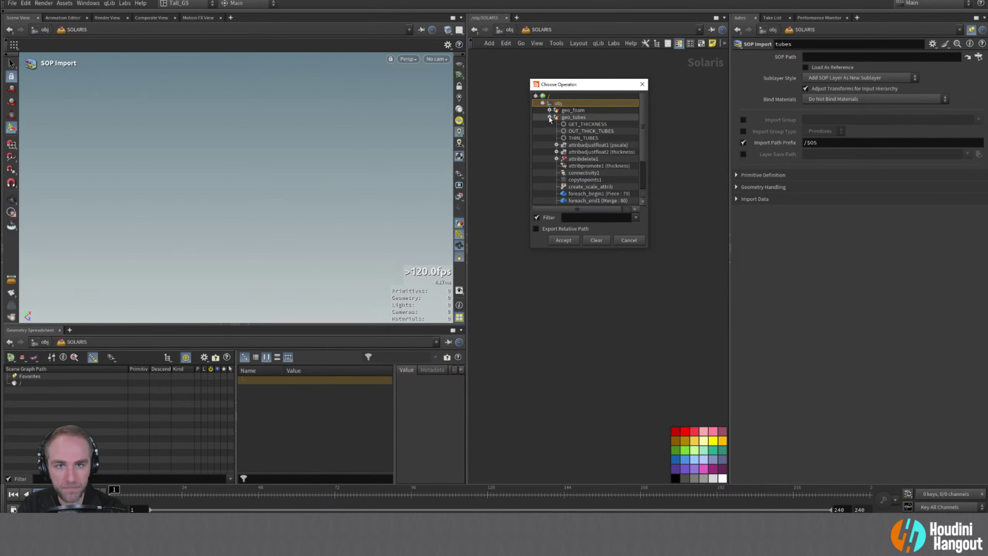
{"action": "left_click", "coordinate": [579, 131]}
{"action": "left_click", "coordinate": [563, 240]}
{"action": "left_click_drag", "start_coordinate": [273, 179], "coordinate": [296, 171], "text": "alt"}
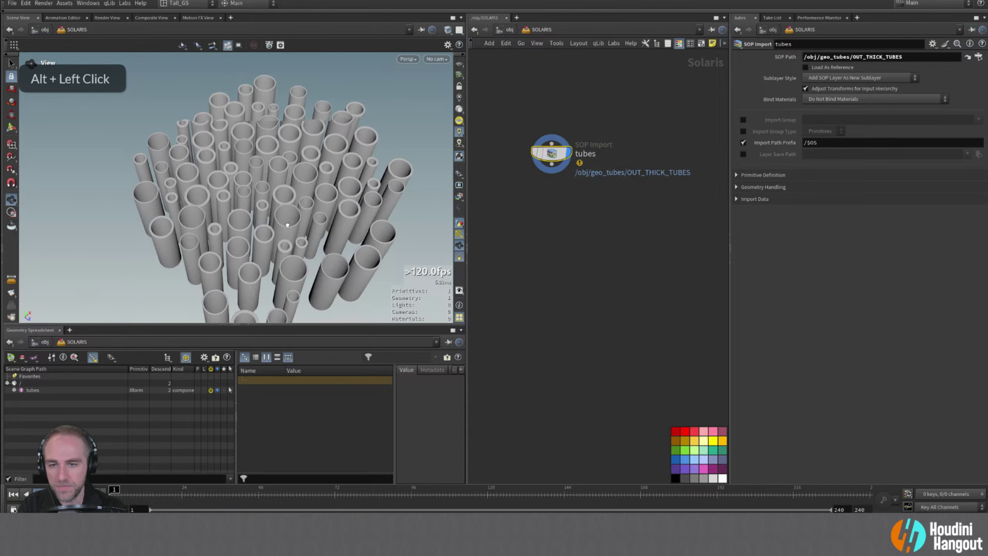
{"action": "right_click_drag", "start_coordinate": [296, 171], "coordinate": [319, 195], "text": "alt"}
{"action": "left_click_drag", "start_coordinate": [318, 195], "coordinate": [343, 195], "text": "alt"}
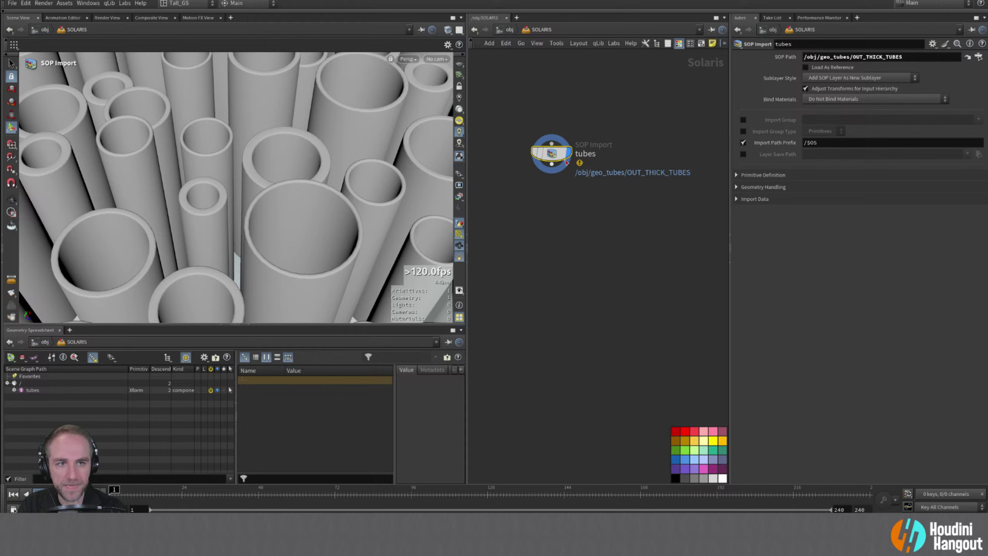
- Add a Scene Graph Layers pane, expand the root layer to read the full SOP layer name, and return to the scene graph tree
{"action": "left_click", "coordinate": [69, 330]}
{"action": "mouse_move", "coordinate": [82, 349]}
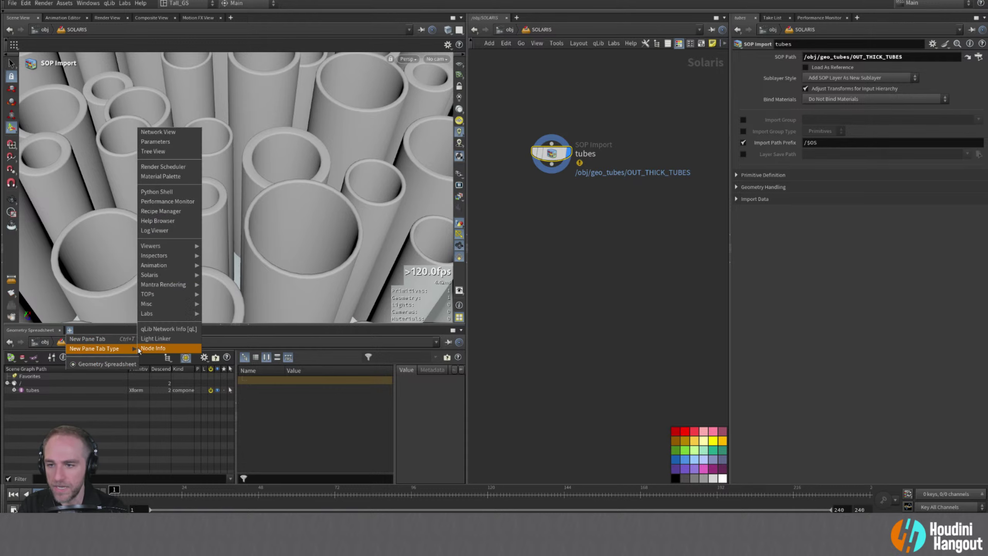
{"action": "mouse_move", "coordinate": [156, 274]}
{"action": "left_click", "coordinate": [228, 294]}
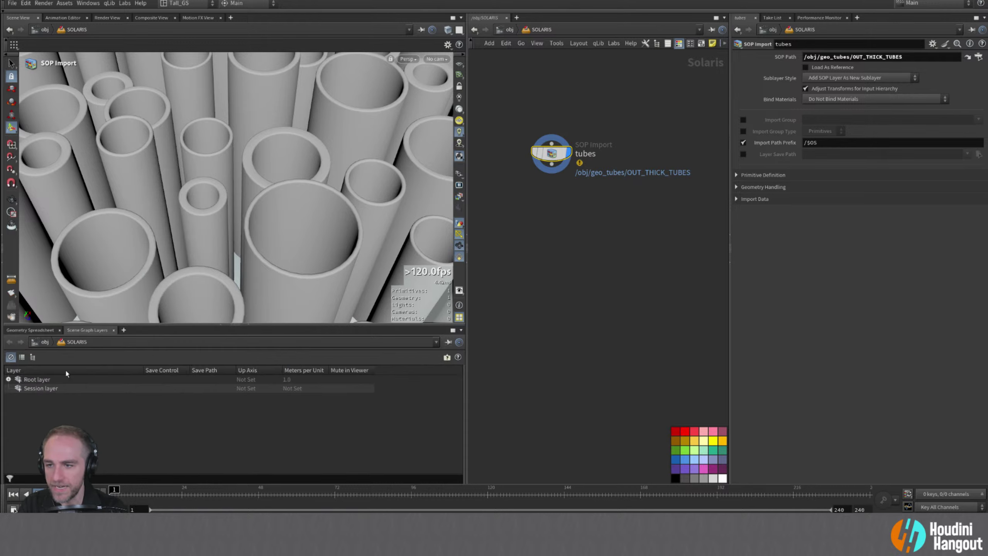
{"action": "left_click", "coordinate": [8, 379]}
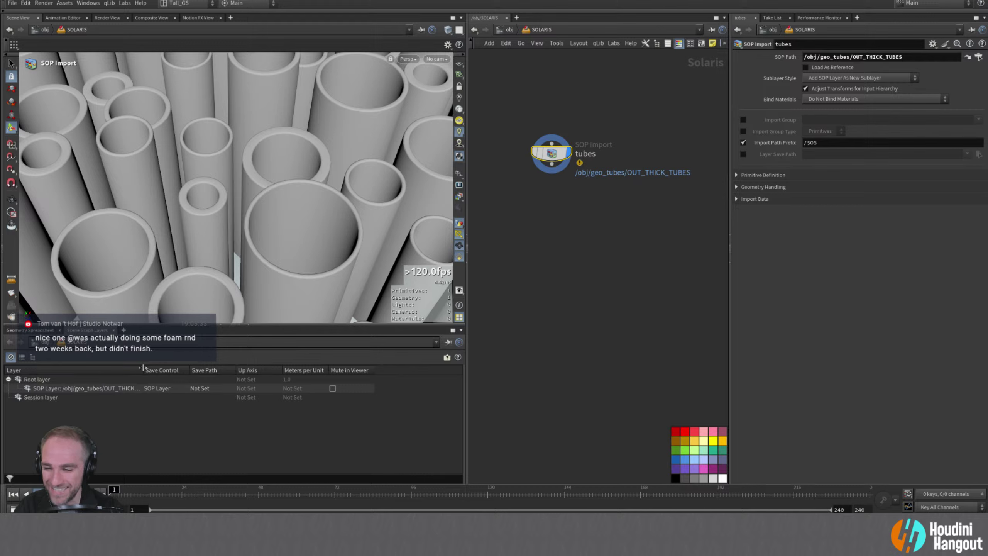
{"action": "left_click_drag", "start_coordinate": [143, 367], "coordinate": [174, 367]}
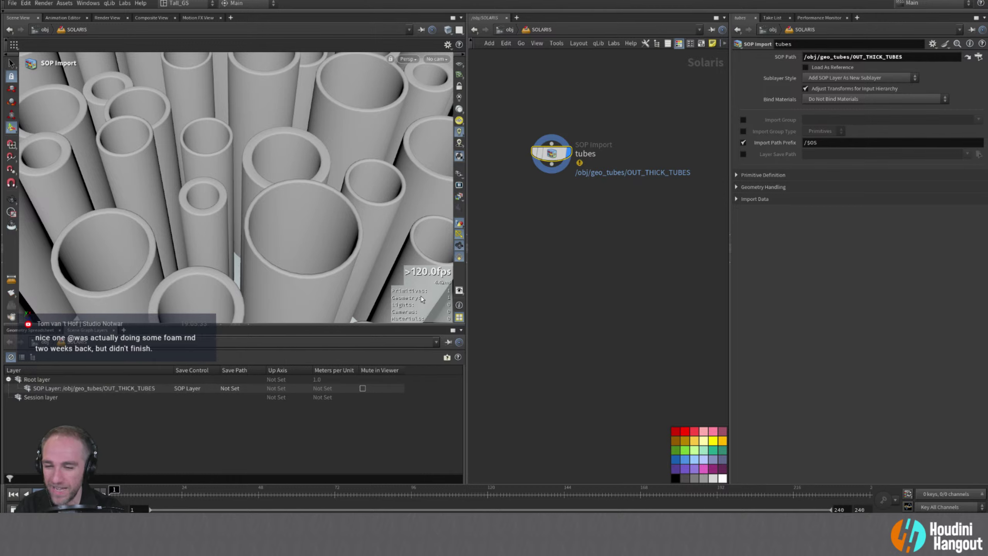
{"action": "left_click", "coordinate": [30, 330]}
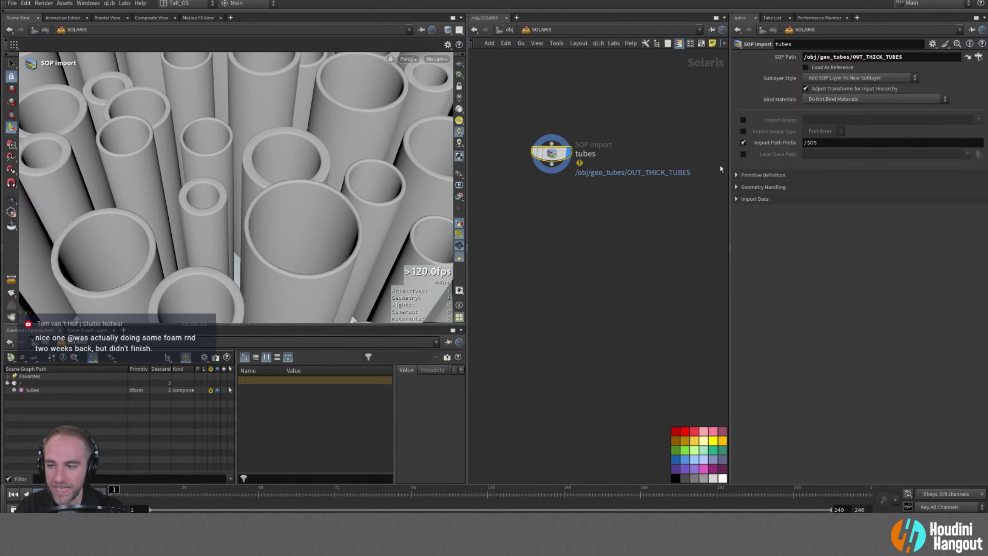
- Set the tubes SOP Import's sublayer style to Copy SOP Layer Into New Active Layer and check the stage's scene graph layers
{"action": "left_click", "coordinate": [820, 79]}
{"action": "left_click", "coordinate": [820, 106]}
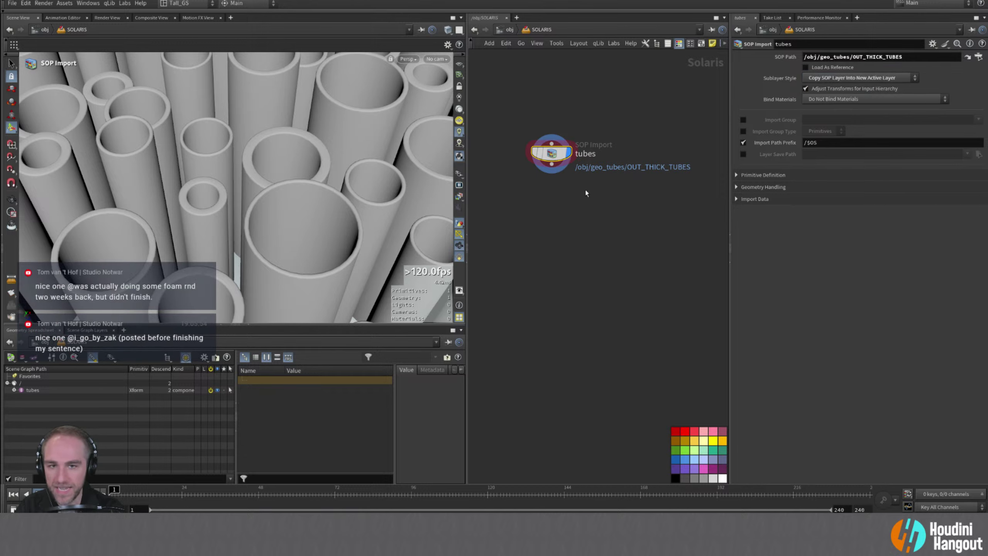
{"action": "left_click", "coordinate": [861, 81]}
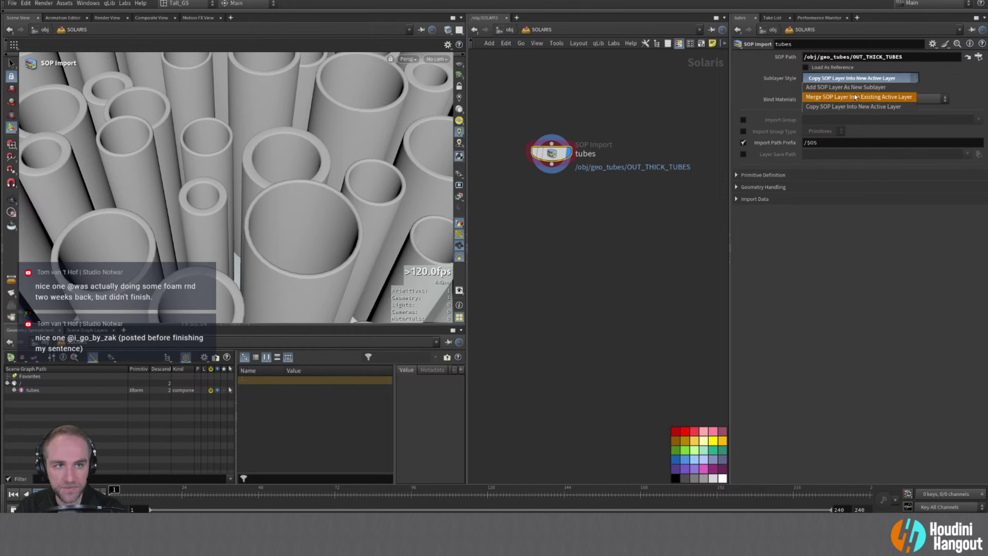
{"action": "left_click", "coordinate": [637, 273]}
{"action": "left_click", "coordinate": [87, 329]}
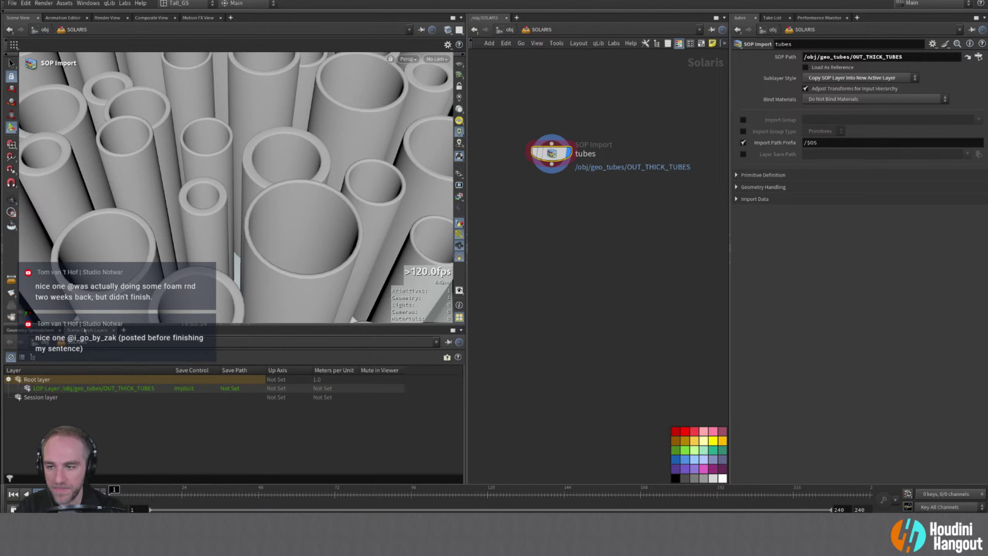
{"action": "left_click", "coordinate": [36, 330]}
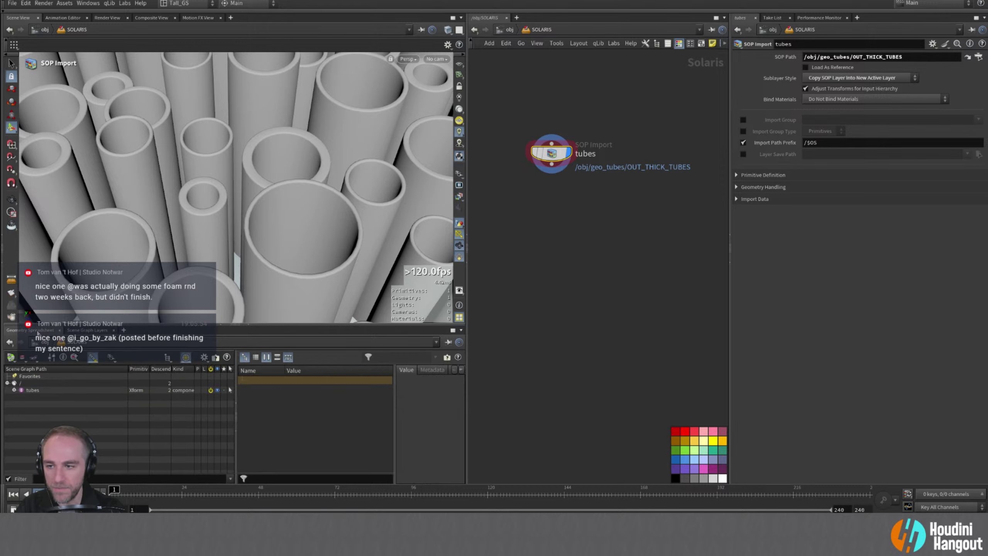
{"action": "left_click", "coordinate": [87, 329]}
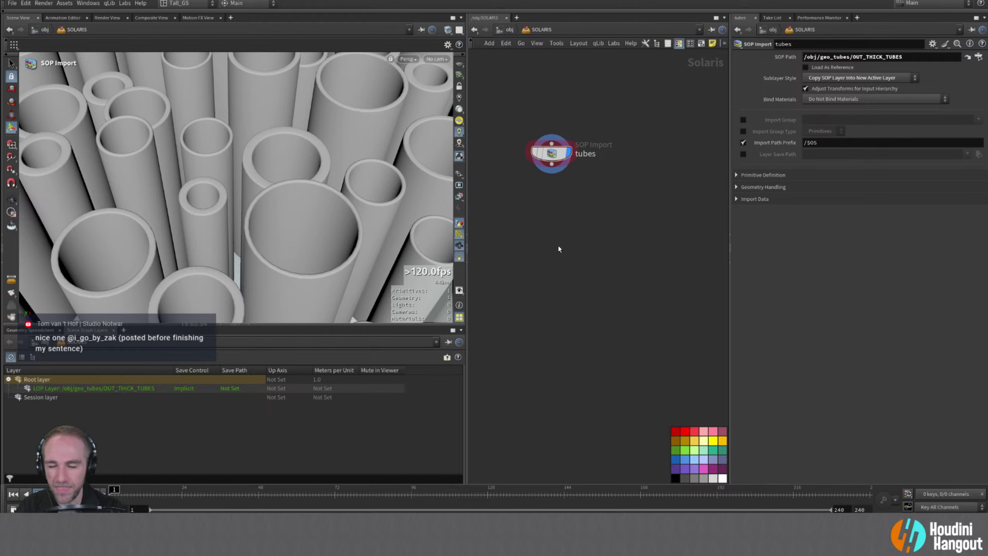
- Add a second SOP Import node wired directly below the tubes node
{"action": "key", "text": "Tab"}
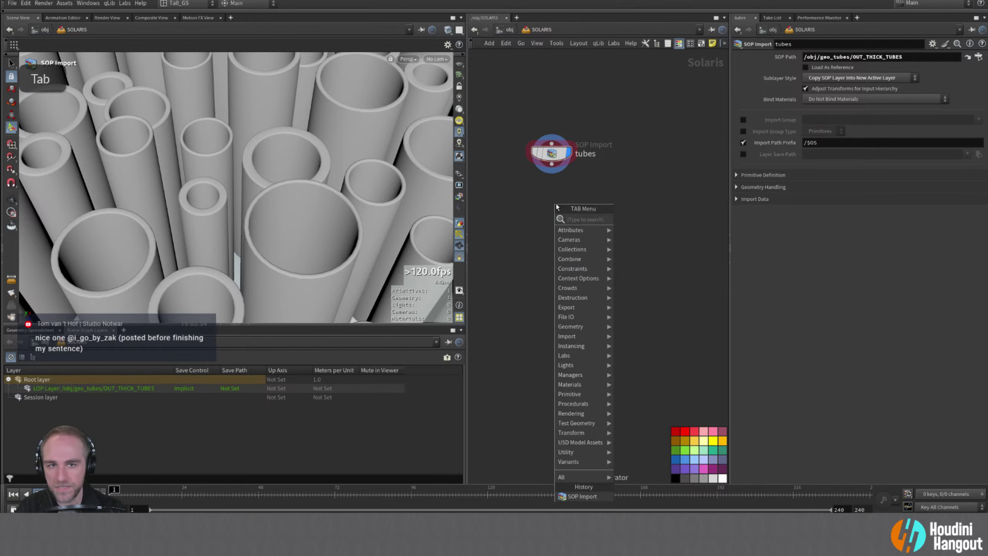
{"action": "type", "text": "sop i"}
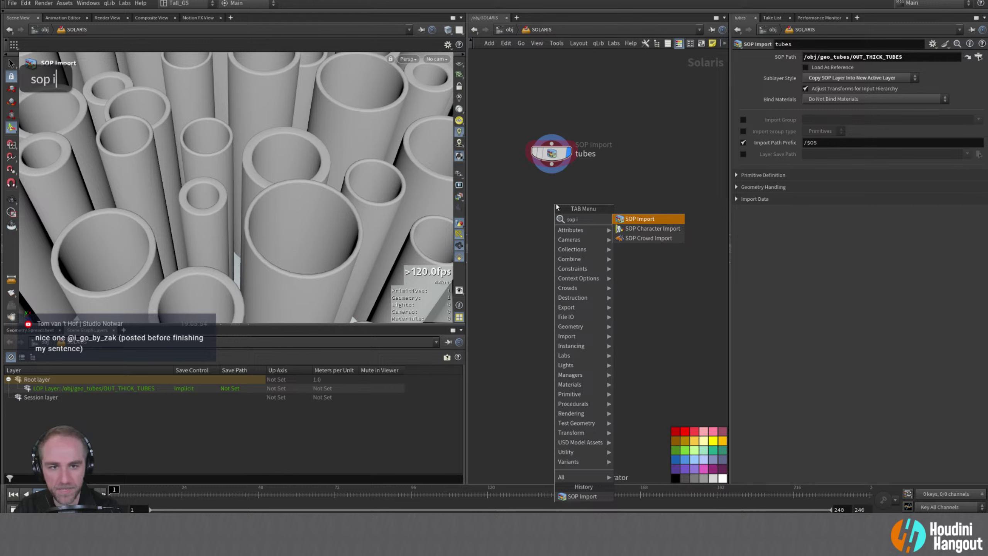
{"action": "key", "text": "Return"}
{"action": "left_click", "coordinate": [552, 194]}
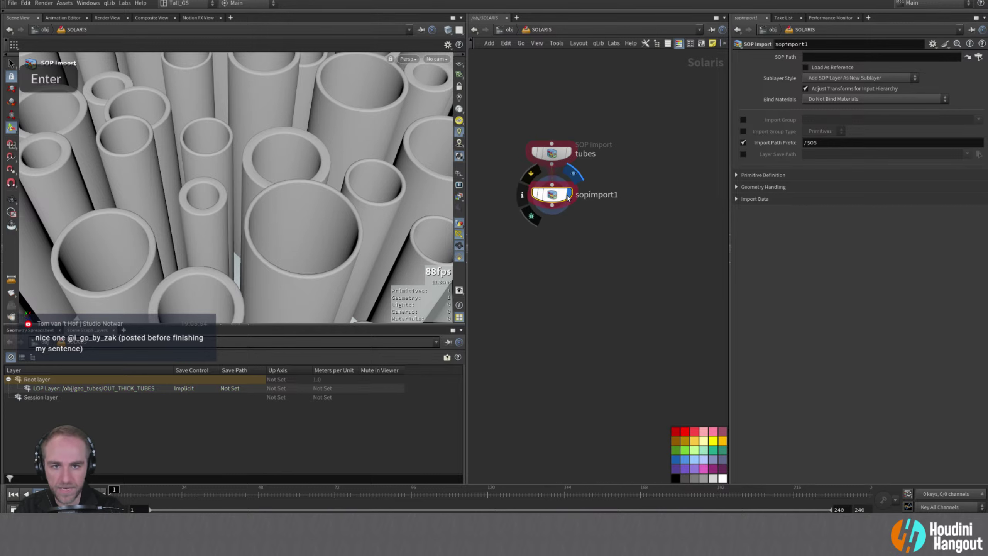
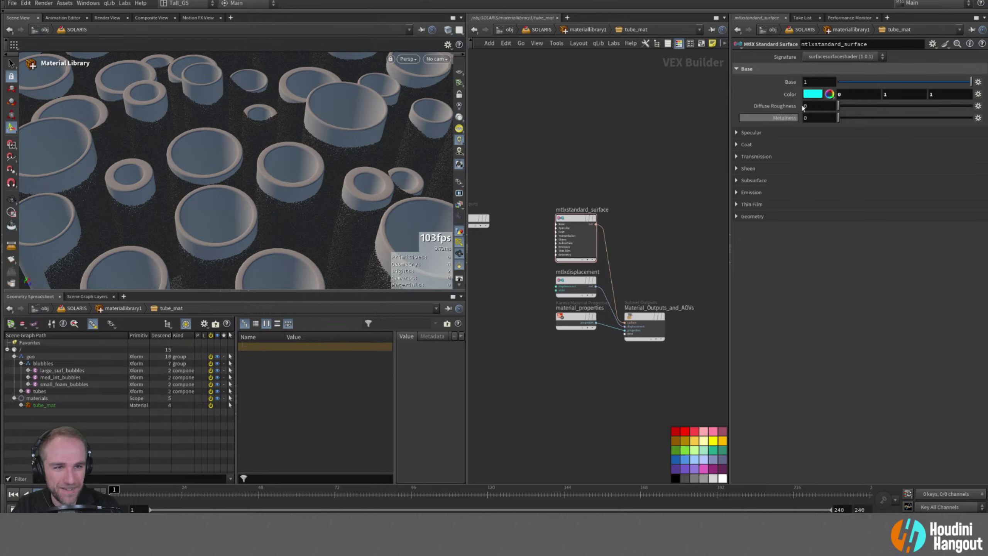
{"action": "key", "text": "u"}
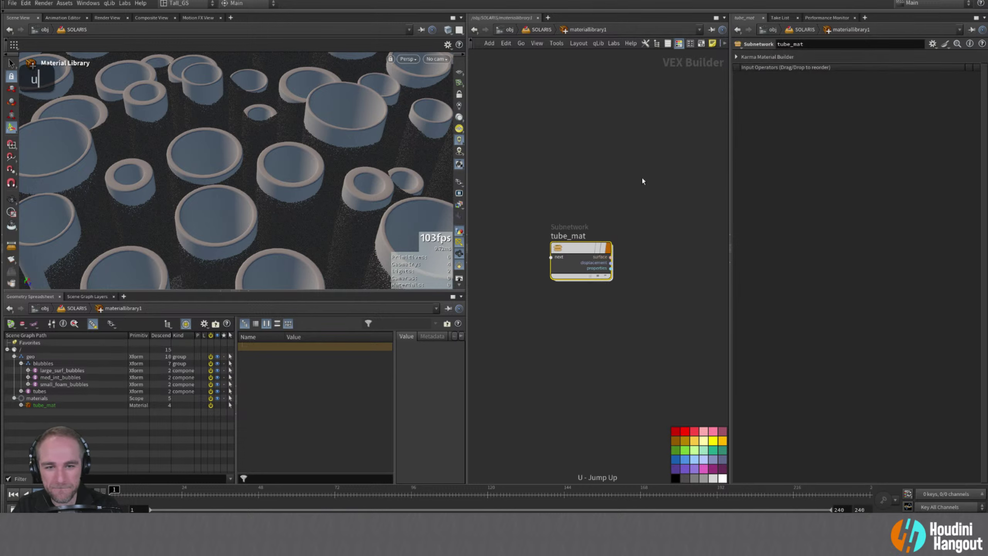
{"action": "double_click", "coordinate": [580, 251]}
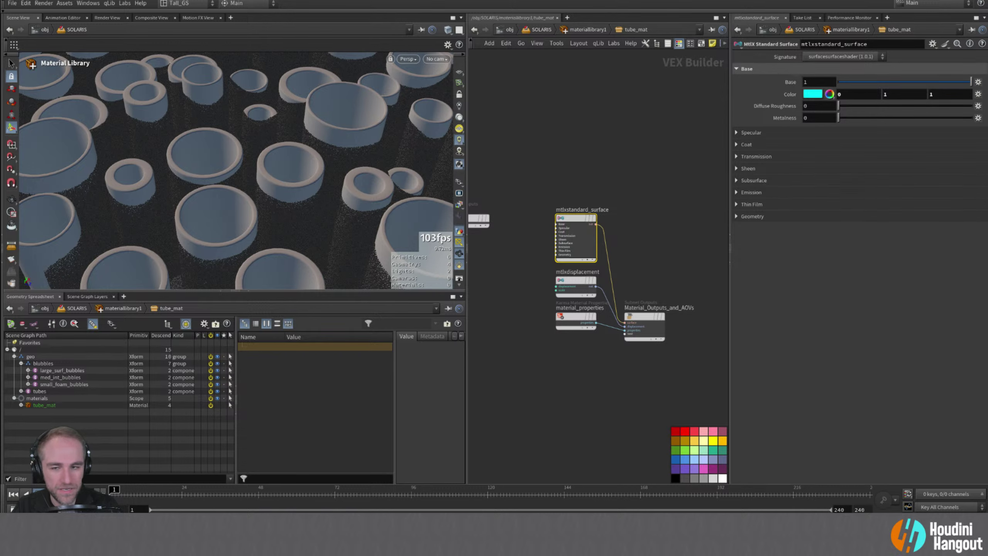
- Switch to the browser and examine the colours and surface look of the tubes in the ArtStation Trypophobia spumae reference images
{"action": "key", "text": "alt+Tab"}
{"action": "scroll", "coordinate": [174, 206], "scroll_direction": "down", "scroll_amount": 5}
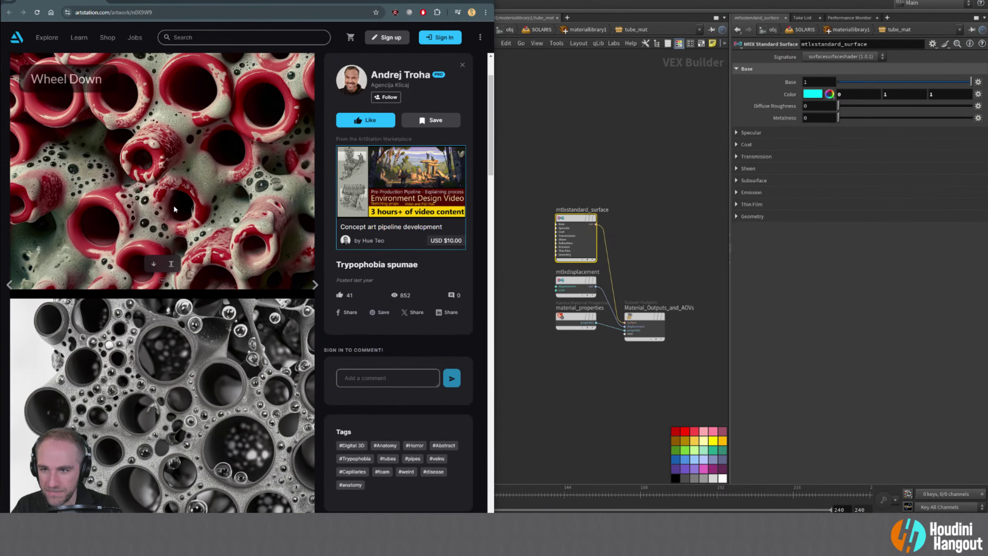
{"action": "scroll", "coordinate": [173, 211], "scroll_direction": "down", "scroll_amount": 10}
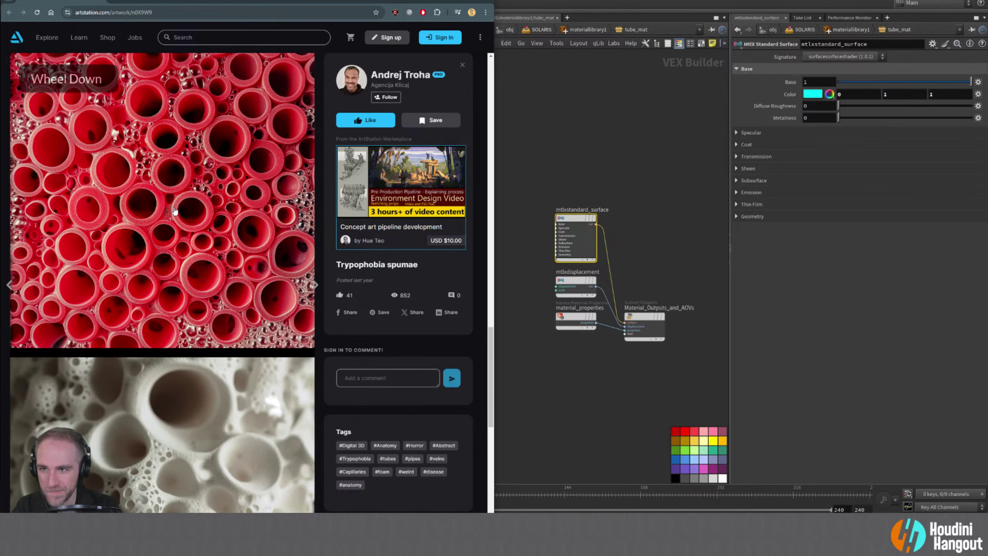
{"action": "scroll", "coordinate": [175, 211], "scroll_direction": "down", "scroll_amount": 4}
{"action": "scroll", "coordinate": [175, 211], "scroll_direction": "up", "scroll_amount": 10}
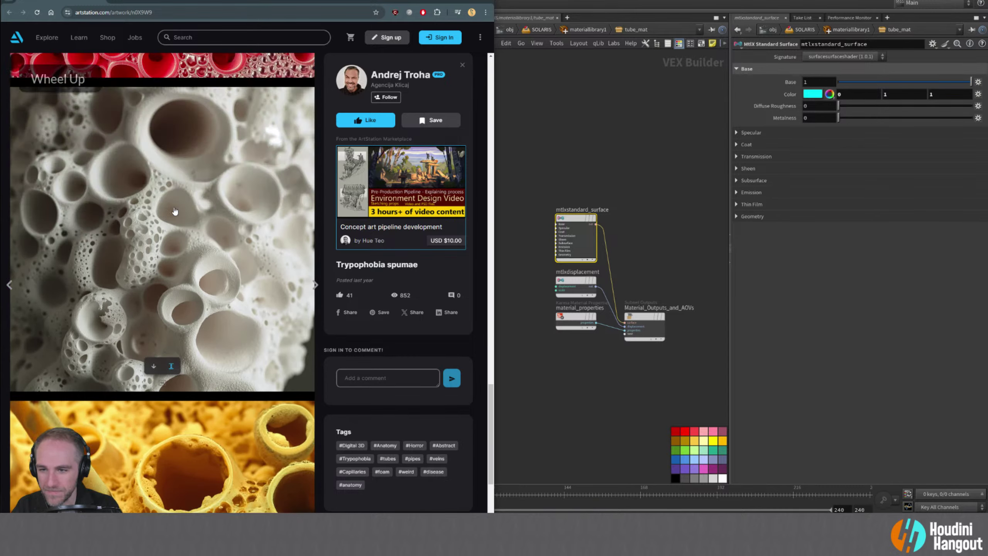
{"action": "scroll", "coordinate": [174, 211], "scroll_direction": "up", "scroll_amount": 15}
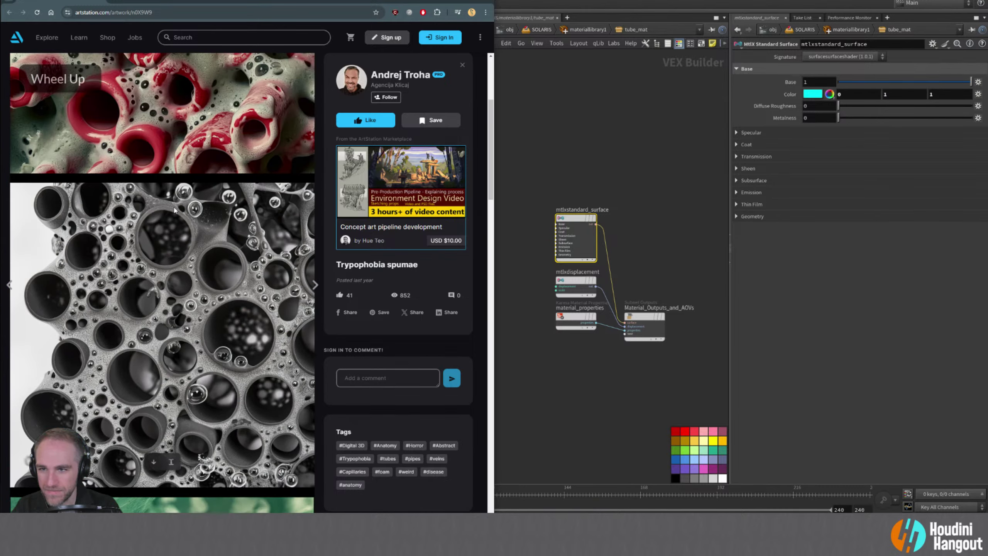
{"action": "scroll", "coordinate": [174, 211], "scroll_direction": "up", "scroll_amount": 5}
{"action": "scroll", "coordinate": [174, 210], "scroll_direction": "down", "scroll_amount": 4}
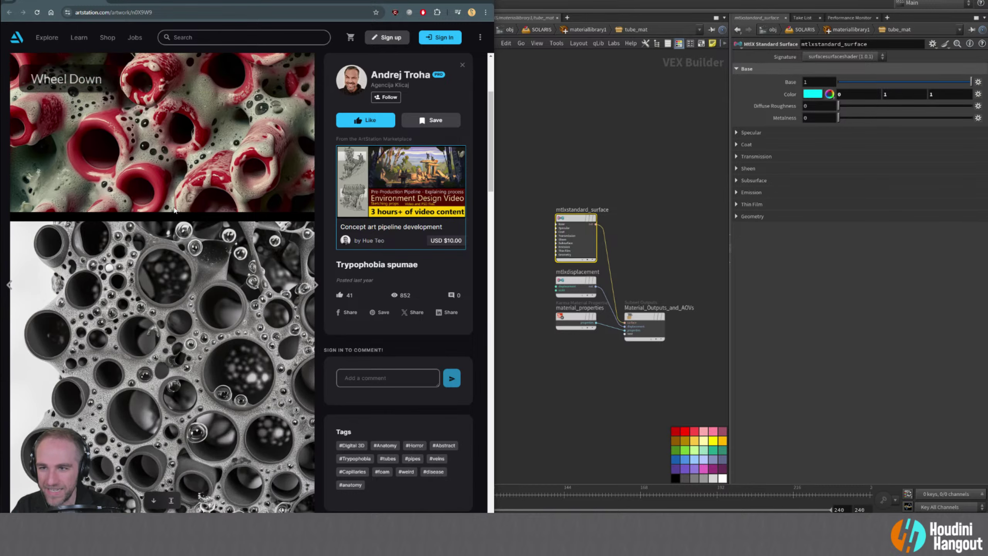
{"action": "scroll", "coordinate": [174, 210], "scroll_direction": "up", "scroll_amount": 4}
- Back in Houdini, link the standard surface's Subsurface Color to its Base Color with a relative reference
{"action": "left_click", "coordinate": [737, 180]}
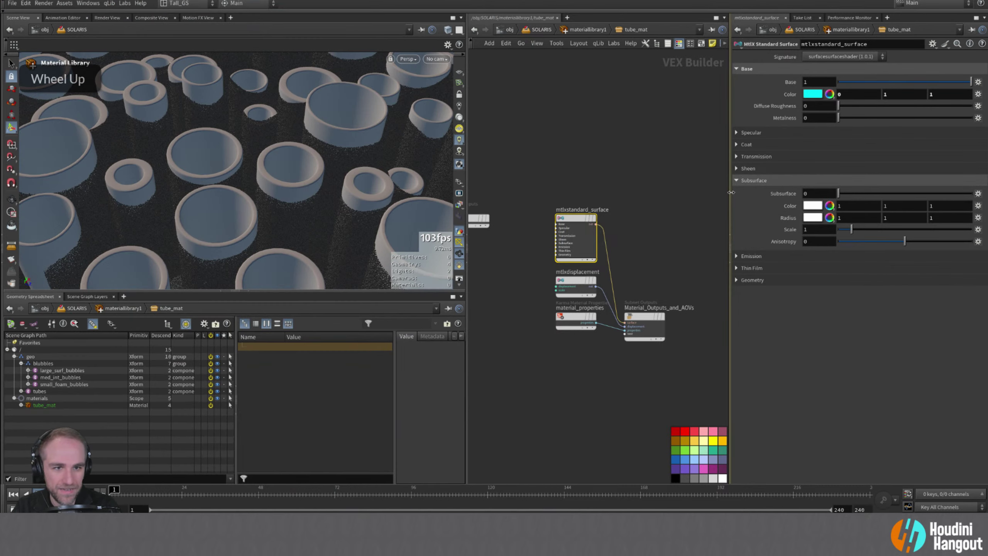
{"action": "right_click", "coordinate": [797, 95]}
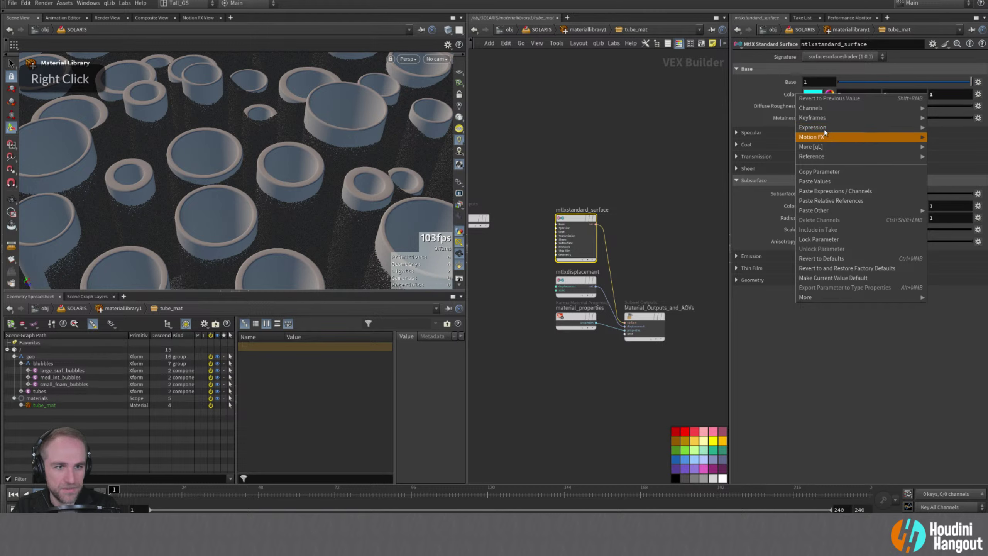
{"action": "left_click", "coordinate": [819, 171]}
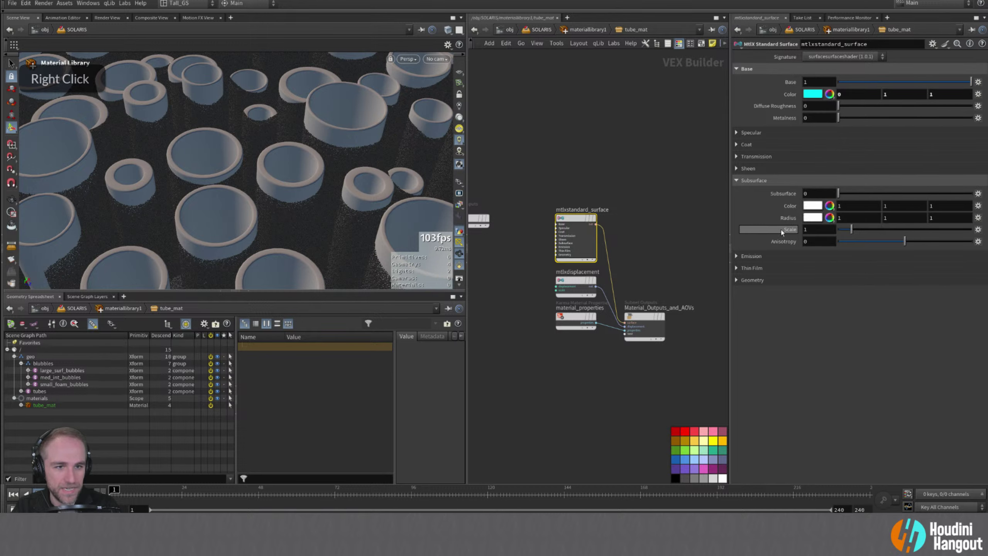
{"action": "right_click", "coordinate": [788, 205]}
{"action": "left_click", "coordinate": [818, 313]}
{"action": "double_click", "coordinate": [790, 205]}
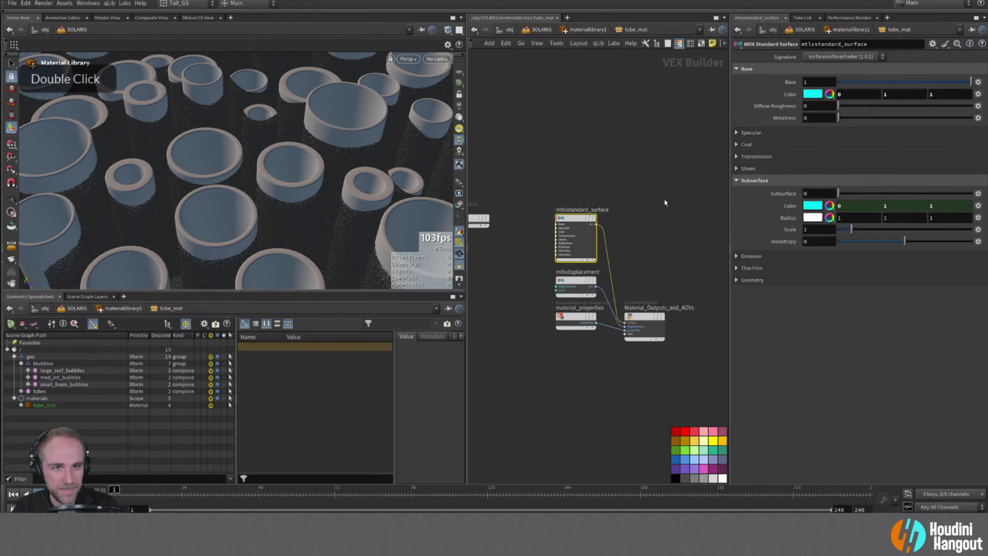
- Raise the Subsurface amount to near the end of its range and return to the Solaris stage network
{"action": "left_click_drag", "start_coordinate": [841, 194], "coordinate": [969, 194]}
{"action": "key", "text": "u"}
{"action": "key", "text": "u"}
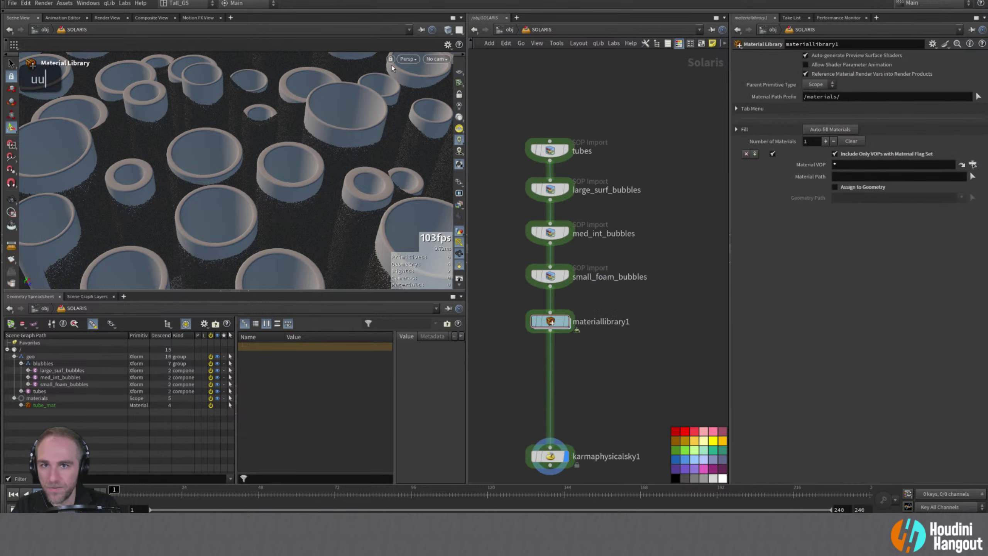
- Switch the scene viewport's renderer to Karma CPU
{"action": "left_click", "coordinate": [408, 59]}
{"action": "left_click", "coordinate": [414, 103]}
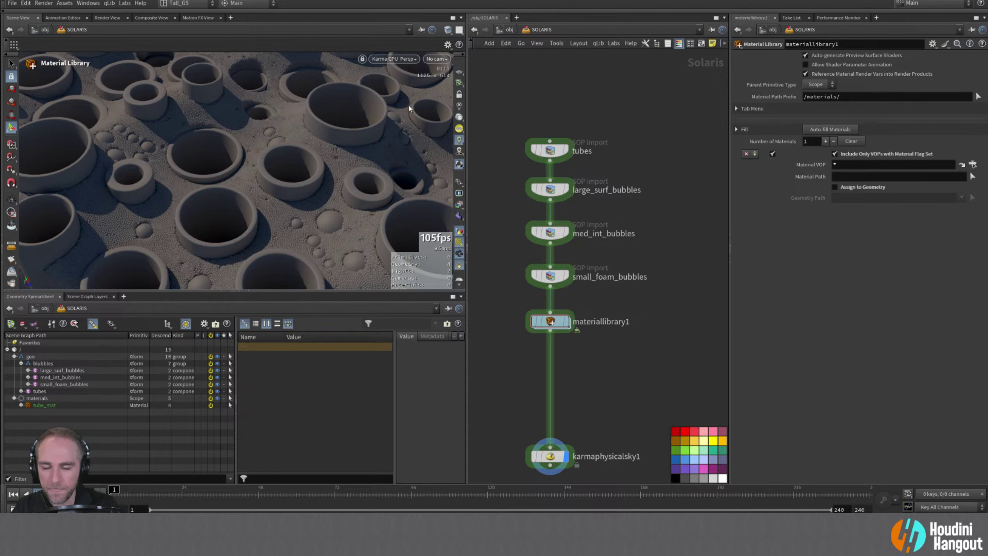
{"action": "left_click", "coordinate": [394, 59]}
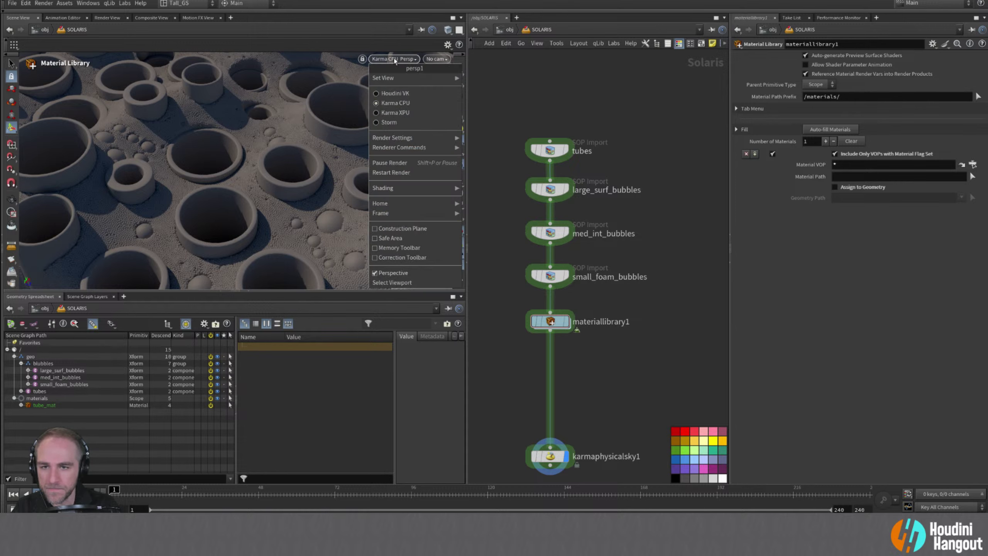
{"action": "left_click", "coordinate": [555, 328]}
- Try inserting an Assign Material node between materiallibrary1 and karmaphysicalsky1, and delete it
{"action": "key", "text": "Tab"}
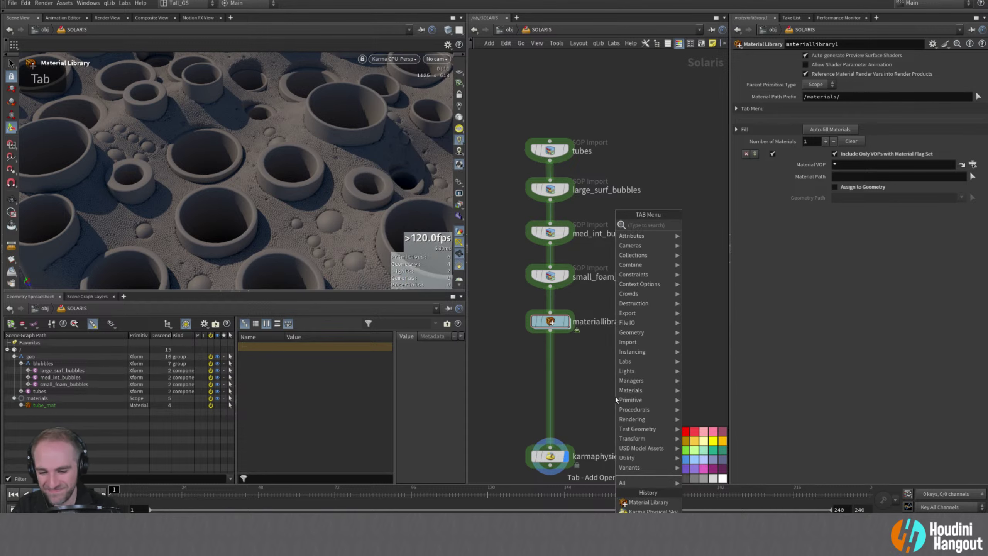
{"action": "type", "text": "as"}
{"action": "key", "text": "Return"}
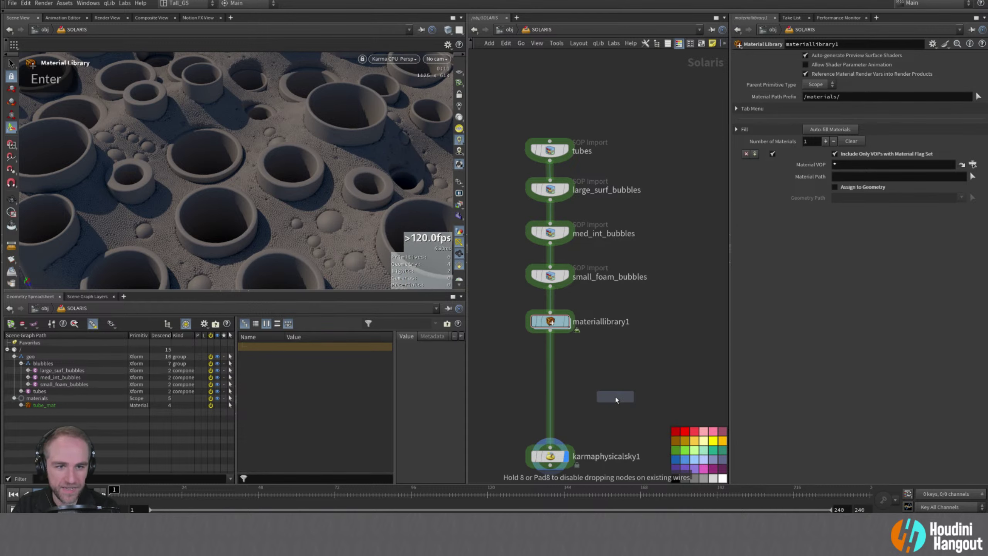
{"action": "left_click", "coordinate": [553, 361]}
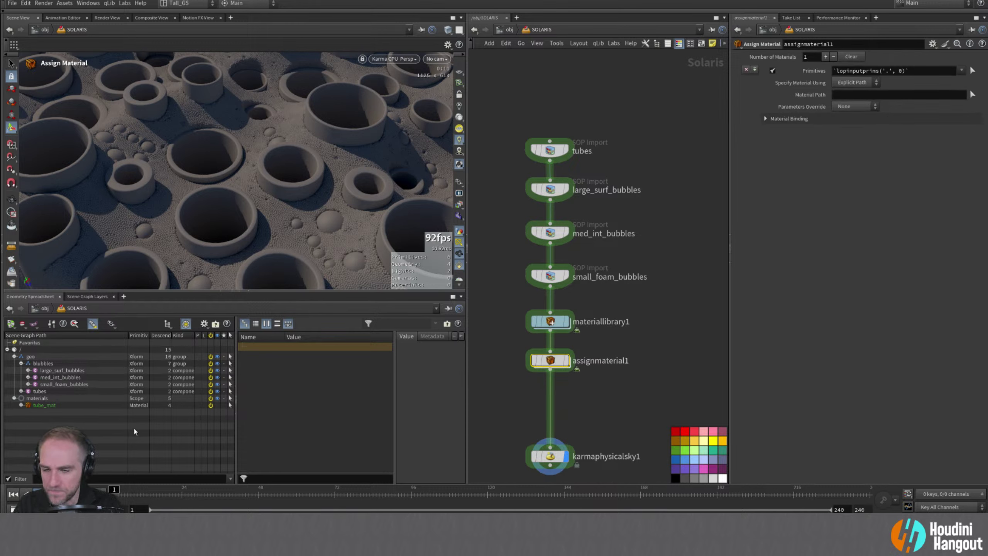
{"action": "left_click_drag", "start_coordinate": [549, 364], "coordinate": [549, 373]}
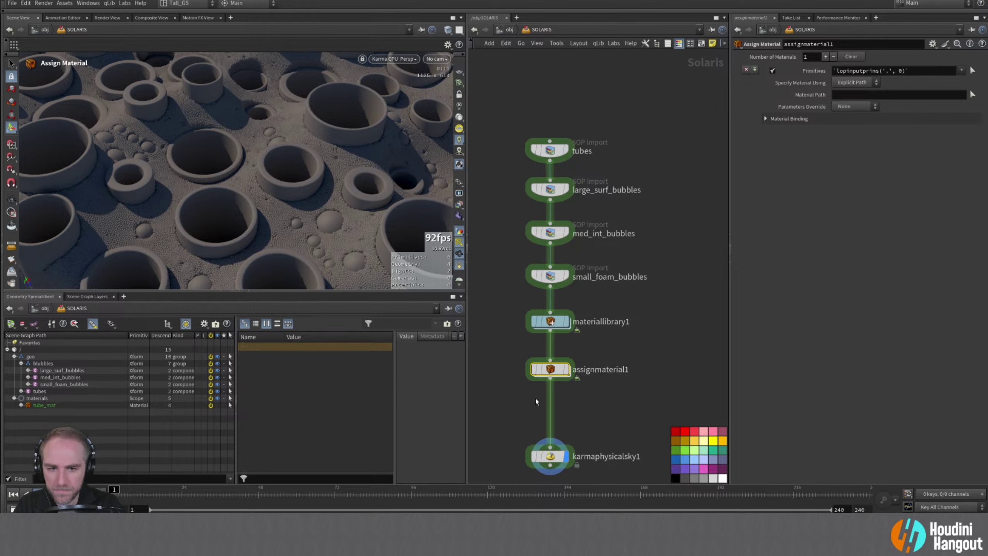
{"action": "middle_click_drag", "start_coordinate": [522, 420], "coordinate": [550, 405]}
{"action": "right_click_drag", "start_coordinate": [549, 405], "coordinate": [536, 405]}
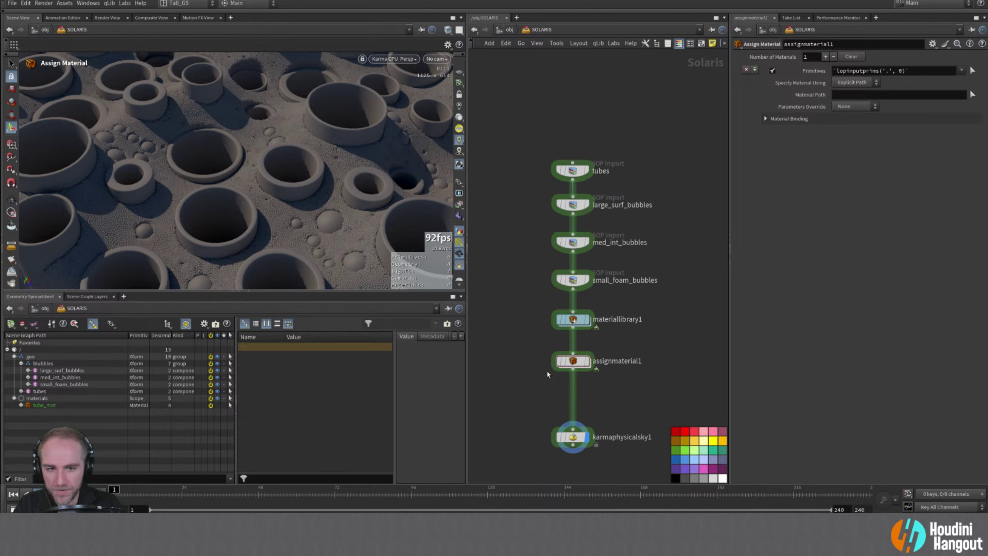
{"action": "key", "text": "Delete"}
- Insert a Material Linker node between materiallibrary1 and karmaphysicalsky1 and widen its parameter area
{"action": "key", "text": "Tab"}
{"action": "type", "text": "ma"}
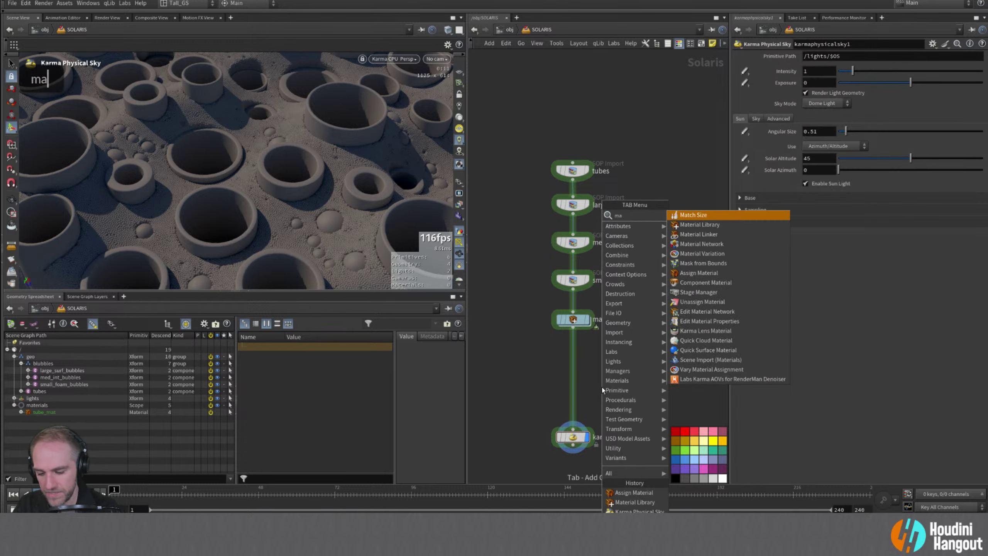
{"action": "type", "text": "ter"}
{"action": "key", "text": "Down"}
{"action": "key", "text": "Return"}
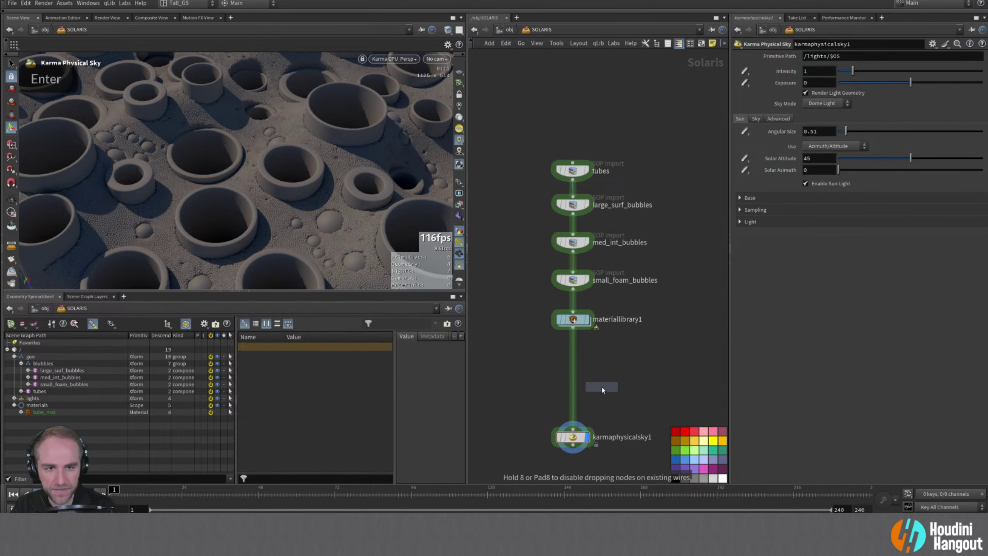
{"action": "left_click", "coordinate": [575, 359]}
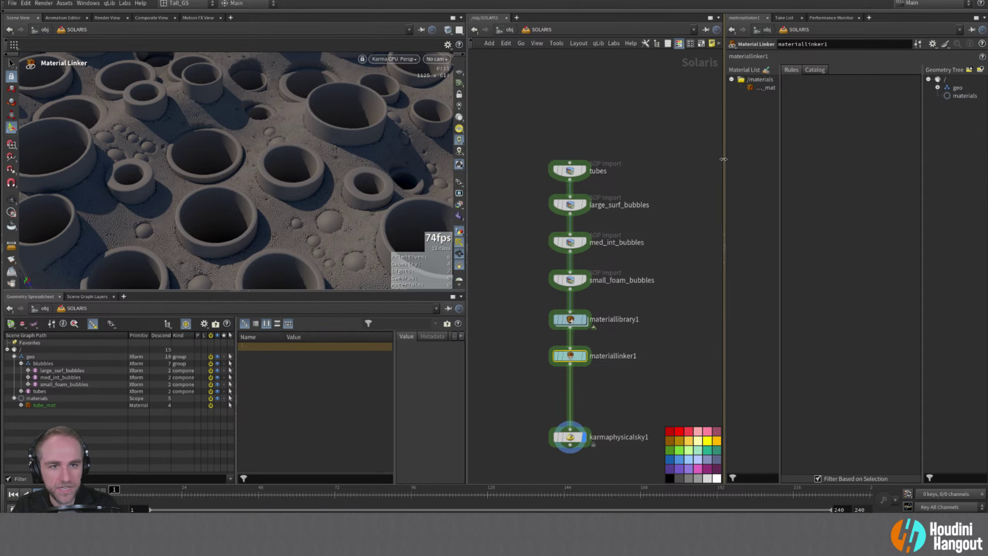
{"action": "left_click_drag", "start_coordinate": [725, 159], "coordinate": [670, 159]}
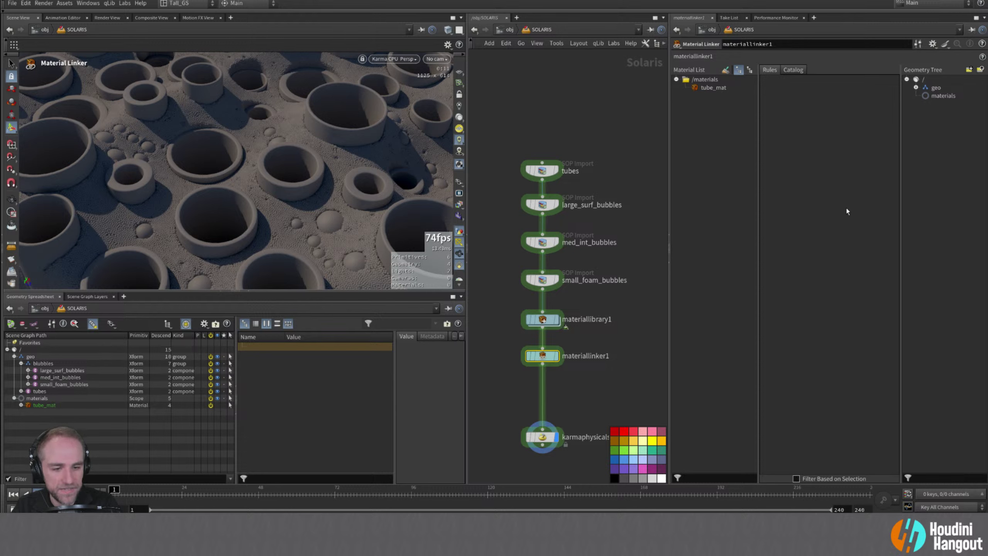
- Assign tube_mat to the tubes' mesh_0 geometry with a new rule in the Material Linker
{"action": "left_click", "coordinate": [917, 87]}
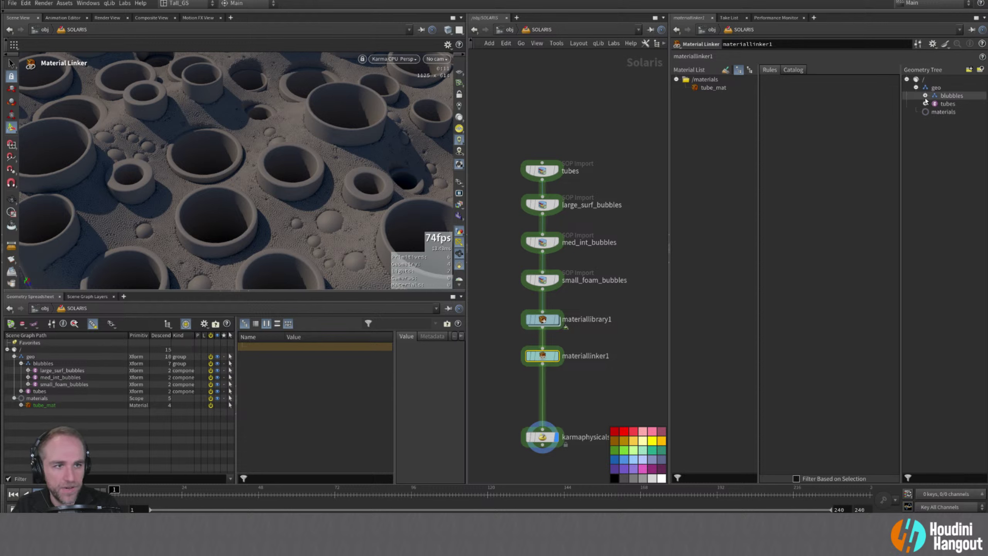
{"action": "left_click", "coordinate": [926, 104]}
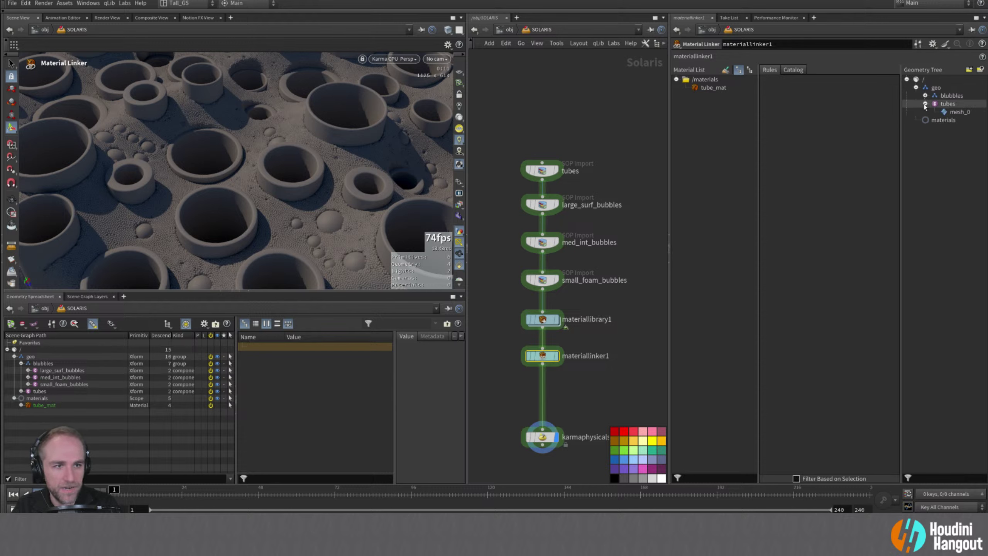
{"action": "left_click", "coordinate": [956, 112]}
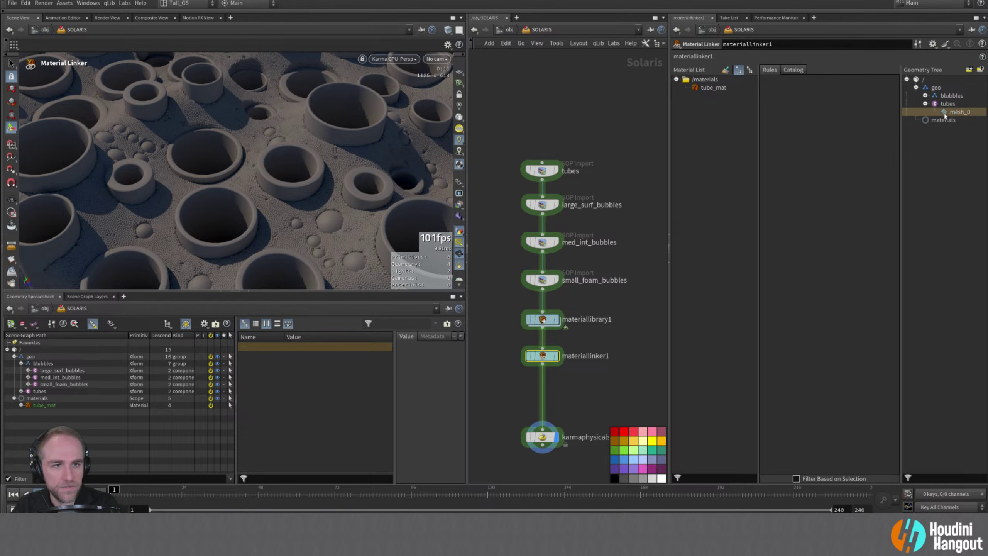
{"action": "left_click_drag", "start_coordinate": [713, 88], "coordinate": [806, 119]}
{"action": "left_click_drag", "start_coordinate": [957, 112], "coordinate": [805, 97]}
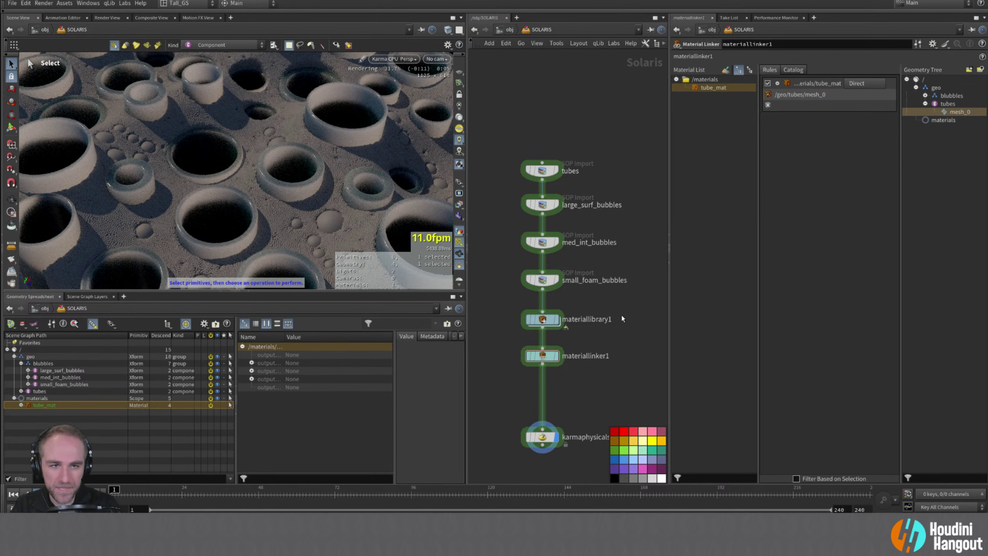
- Open the tube_mat network inside materiallibrary1 and set the standard surface's Subsurface Scale to 0.1
{"action": "double_click", "coordinate": [542, 319]}
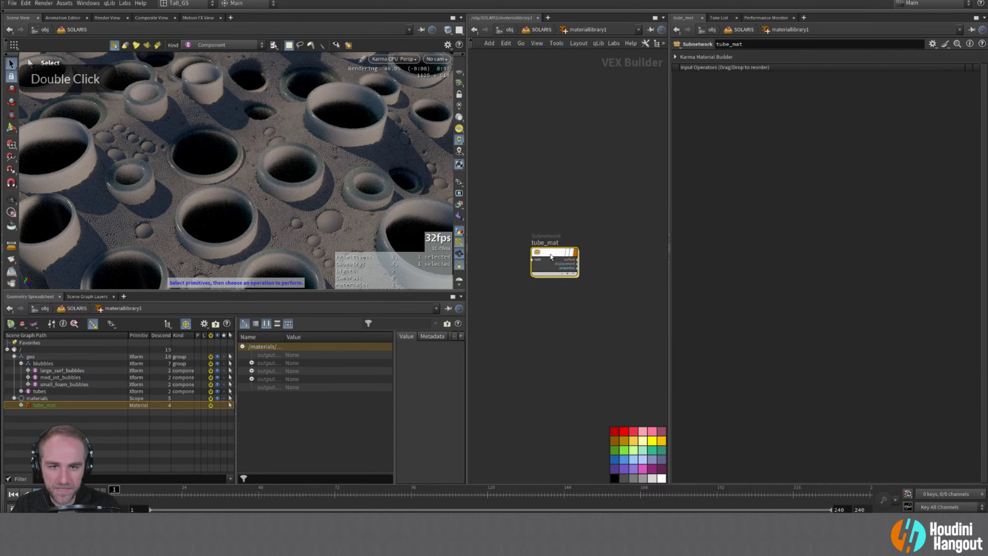
{"action": "double_click", "coordinate": [551, 255]}
{"action": "right_click_drag", "start_coordinate": [501, 293], "coordinate": [555, 252]}
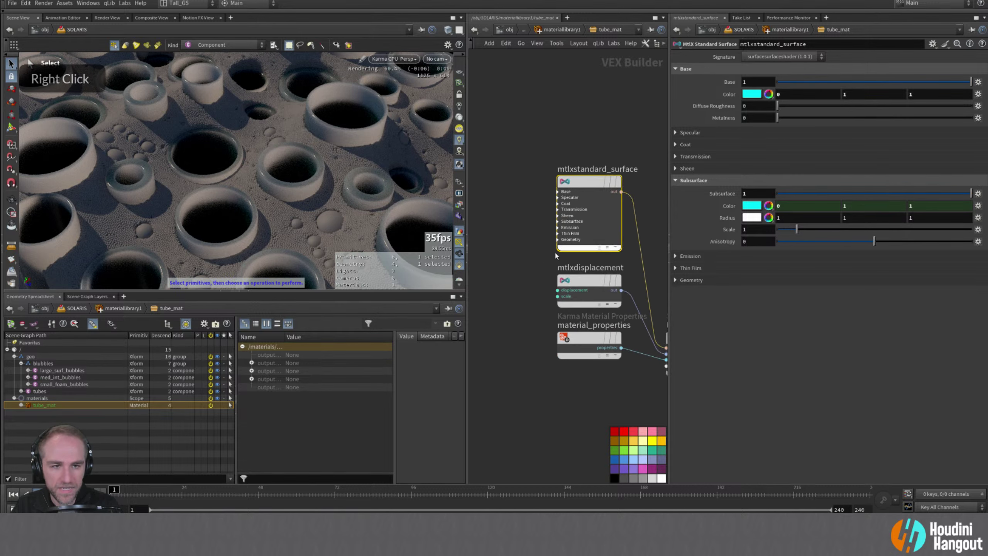
{"action": "left_click", "coordinate": [757, 230]}
{"action": "type", "text": "0.1"}
{"action": "key", "text": "Return"}
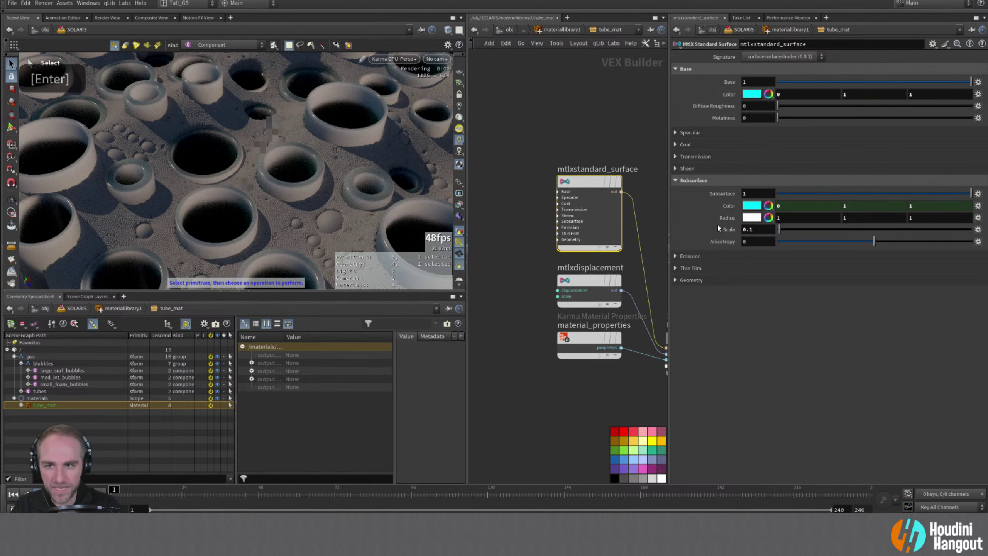
- Lower the tube material's Subsurface Scale to 0.05 and further to 0.01
{"action": "double_click", "coordinate": [752, 229]}
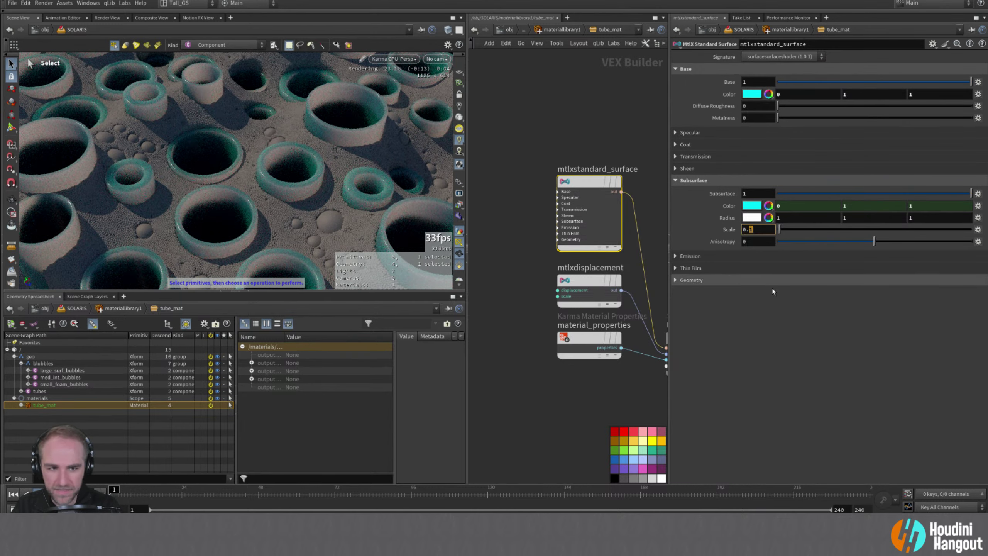
{"action": "type", "text": "05"}
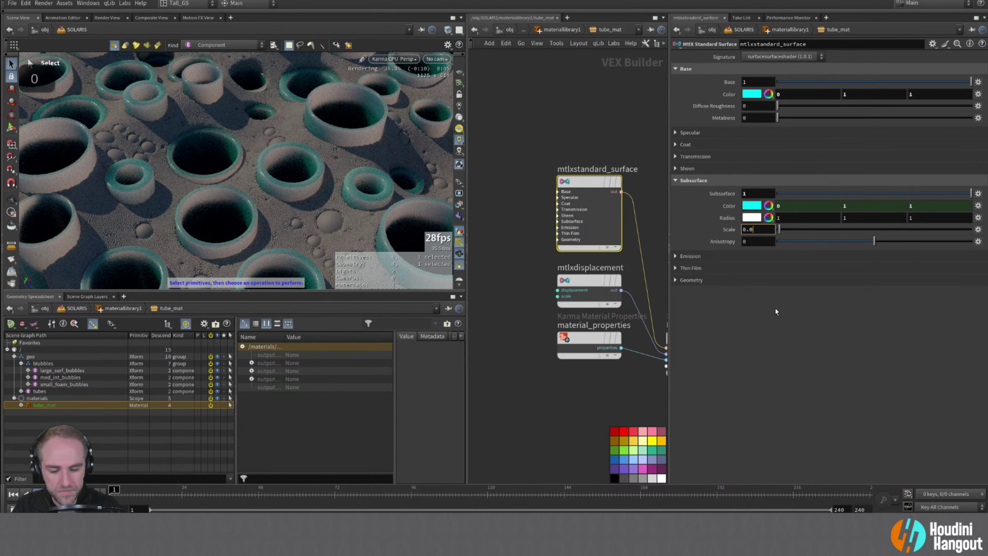
{"action": "key", "text": "Return"}
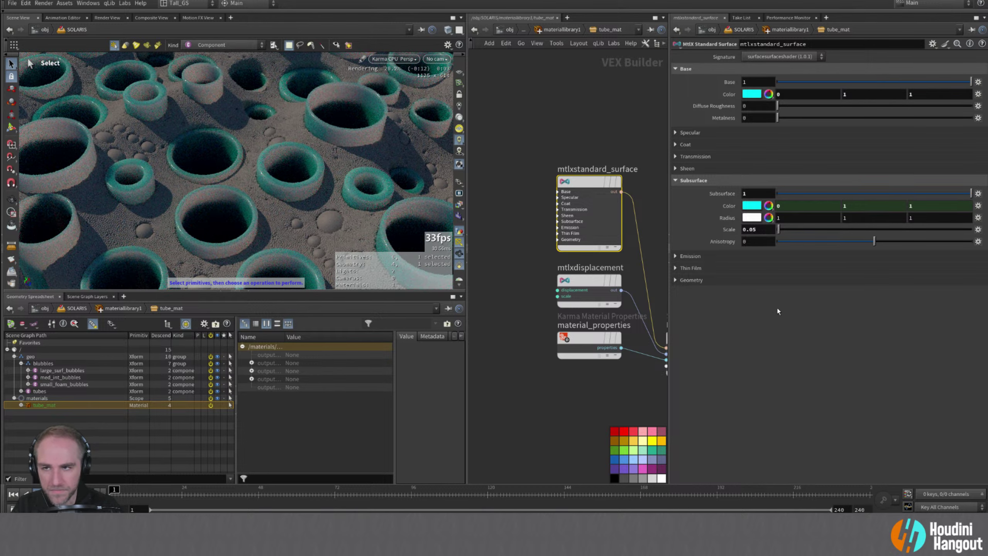
{"action": "left_click_drag", "start_coordinate": [757, 230], "coordinate": [751, 231]}
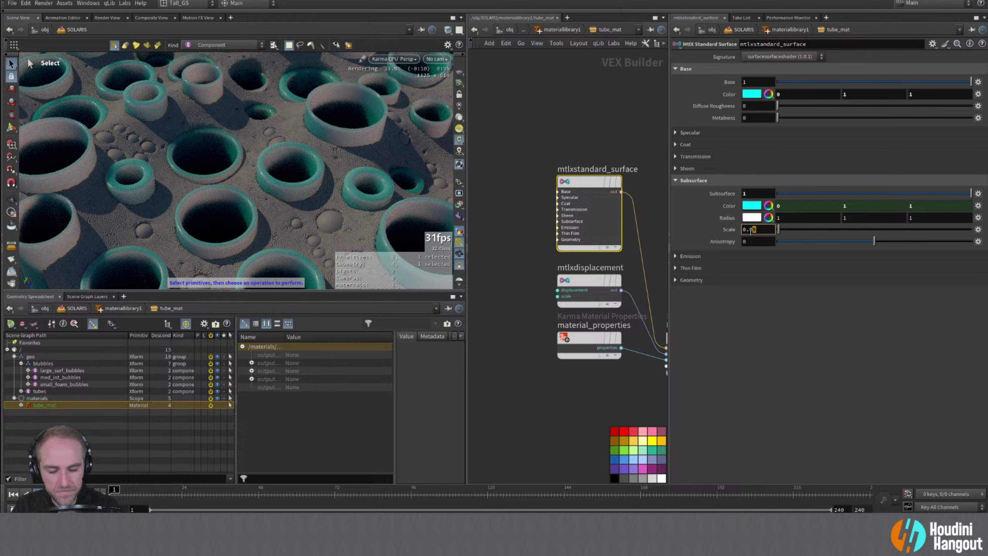
{"action": "type", "text": "1"}
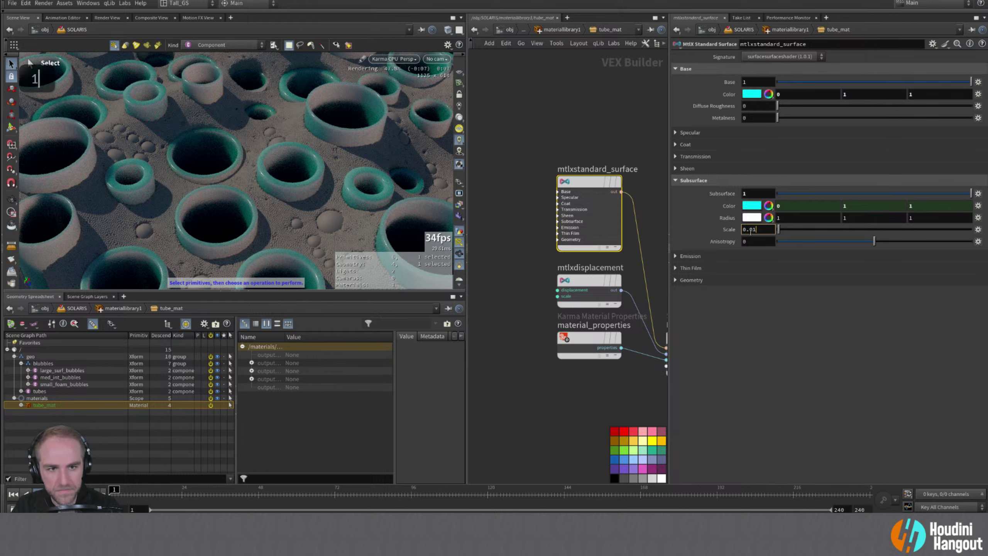
{"action": "key", "text": "Return"}
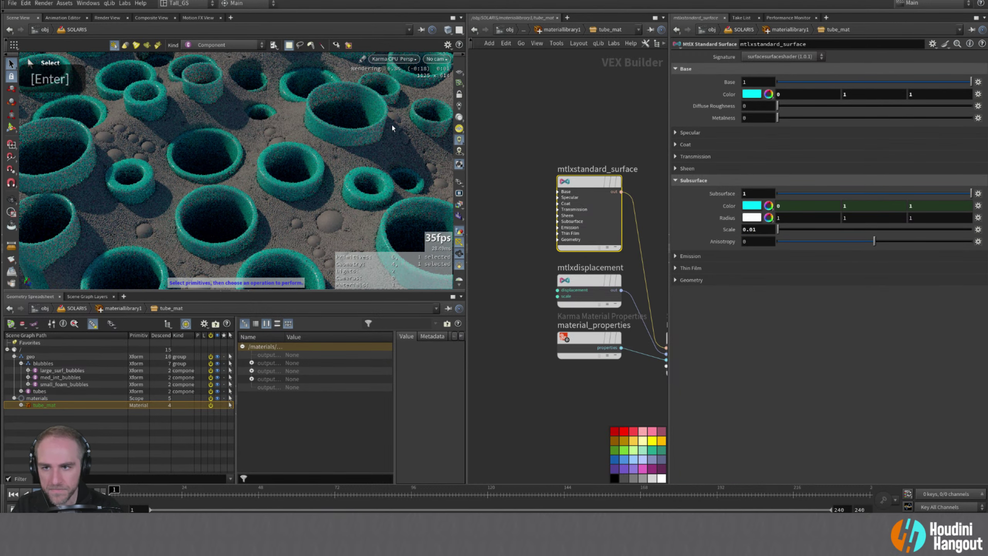
- Try Subsurface Scale values of 0.02 and 0.015 on the tube material
{"action": "type", "text": "2"}
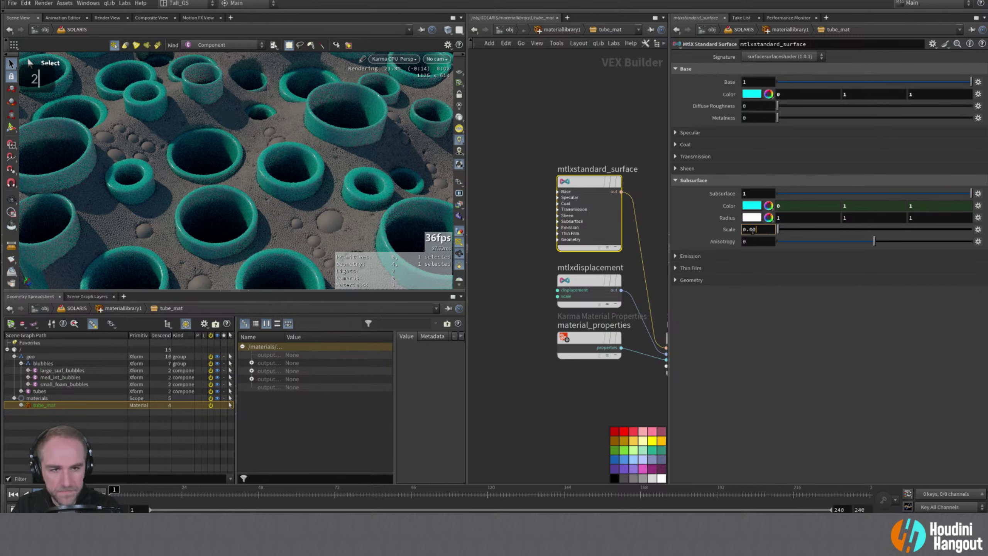
{"action": "key", "text": "Return"}
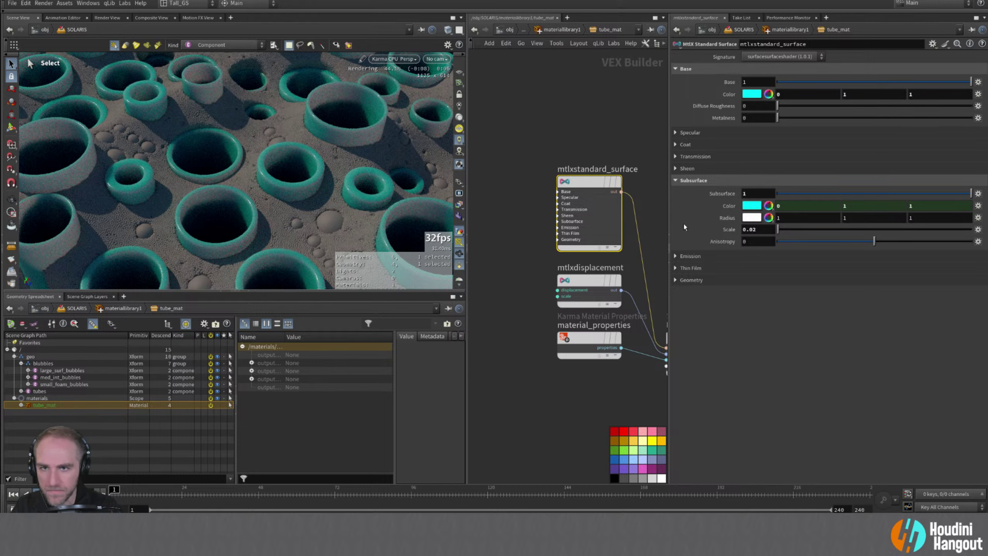
{"action": "left_click_drag", "start_coordinate": [751, 230], "coordinate": [755, 230]}
{"action": "type", "text": "15"}
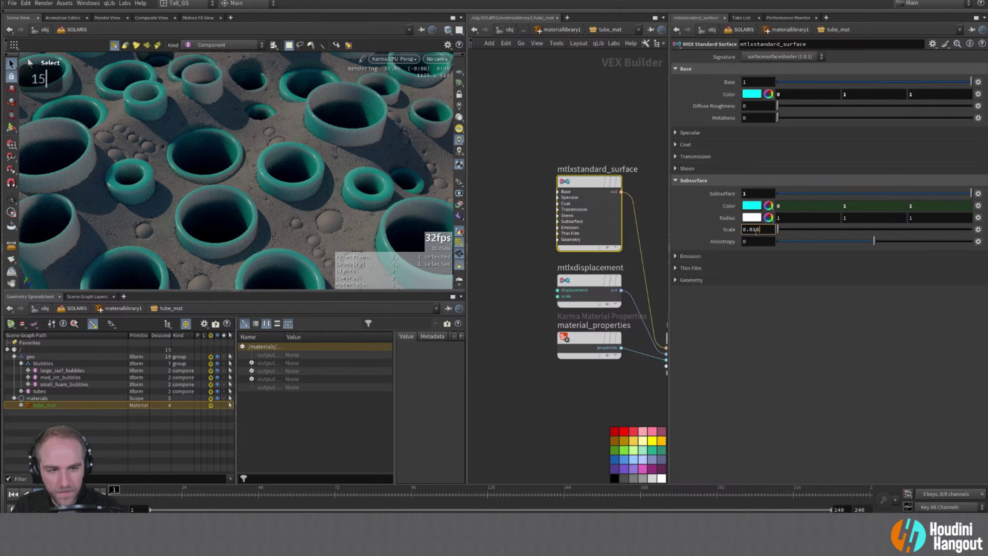
{"action": "key", "text": "Return"}
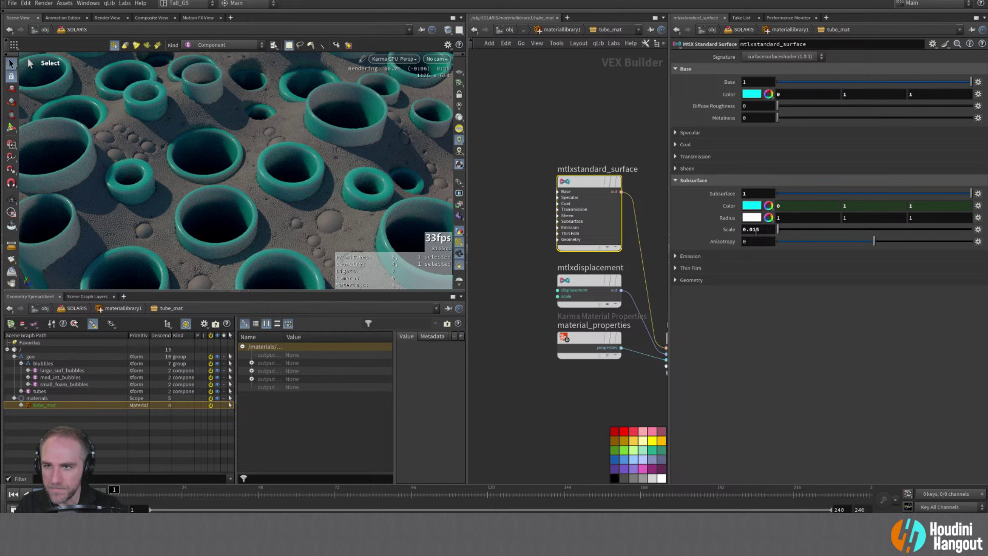
- Try a Subsurface Scale of 0.0125 on the tube material and settle on 0.01
{"action": "left_click_drag", "start_coordinate": [767, 229], "coordinate": [760, 229]}
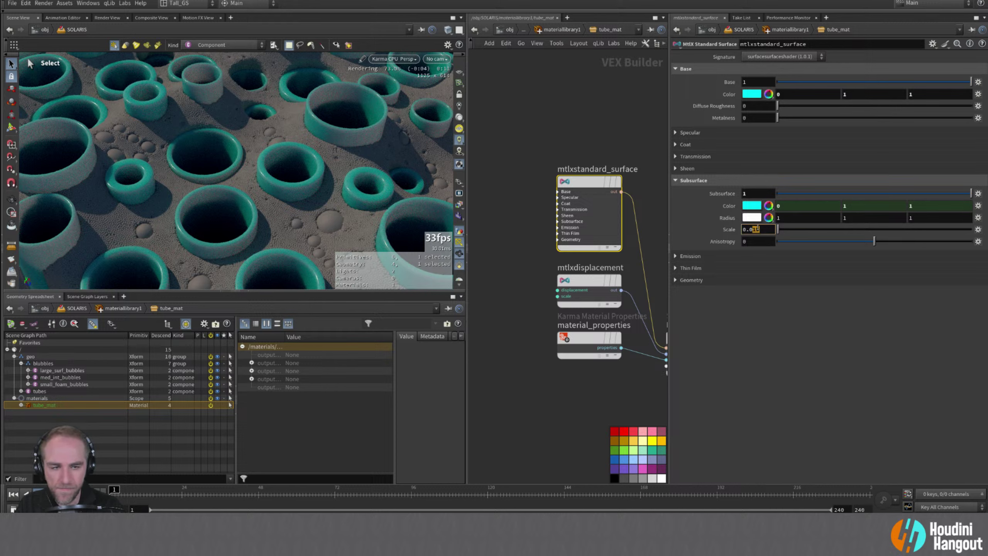
{"action": "type", "text": "125"}
{"action": "key", "text": "Return"}
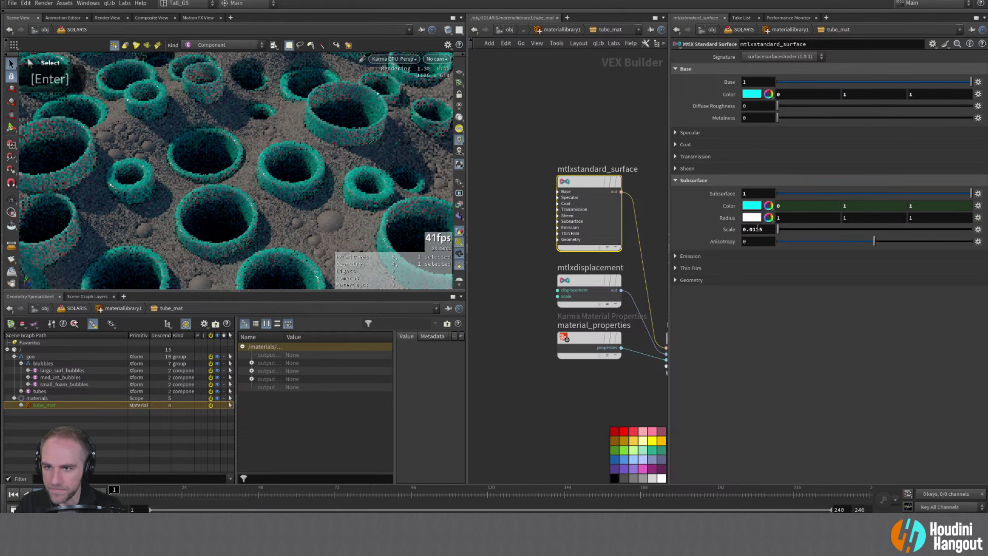
{"action": "left_click_drag", "start_coordinate": [764, 229], "coordinate": [751, 230]}
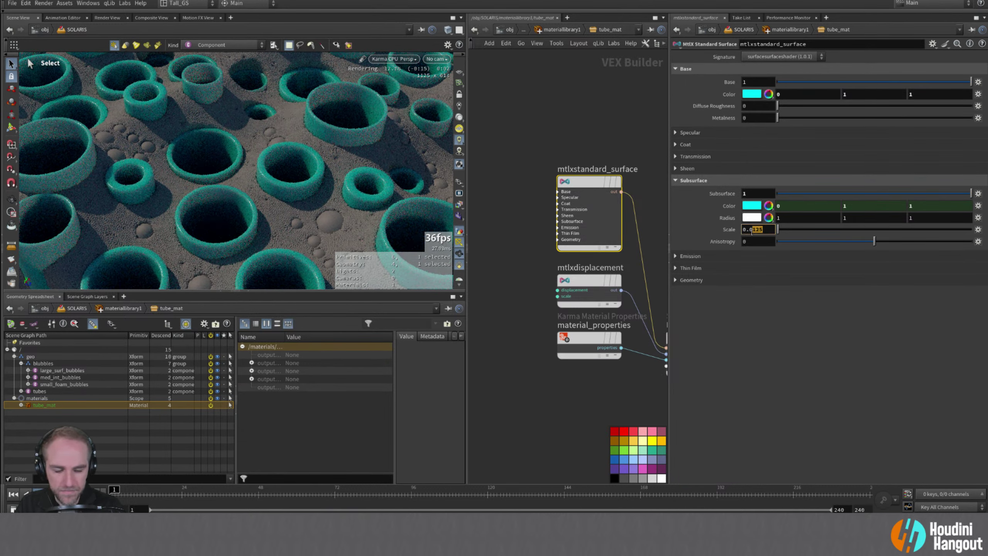
{"action": "type", "text": "1"}
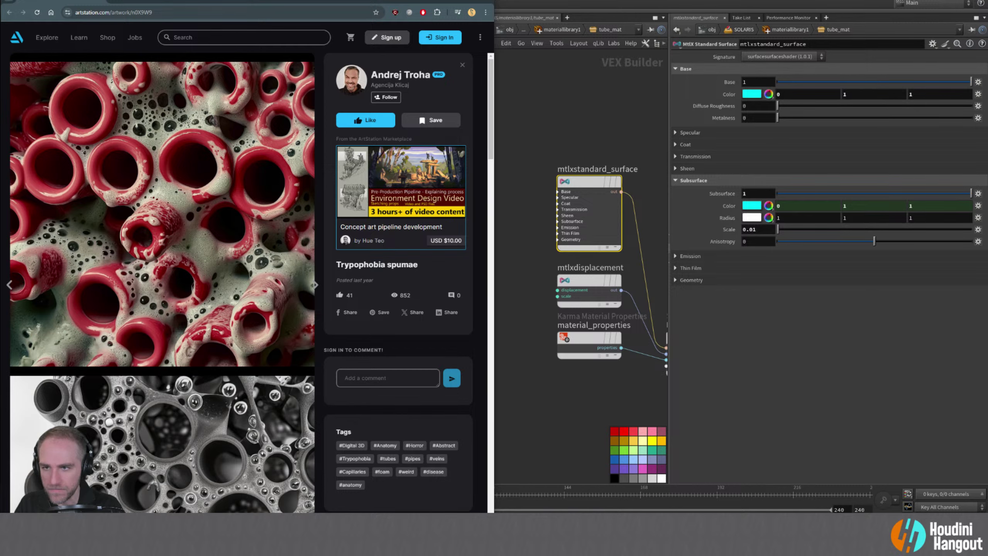
- Switch from the reference images back to Houdini, frame a wider view of the tubes, and make the scene viewport taller
{"action": "key", "text": "alt+Tab"}
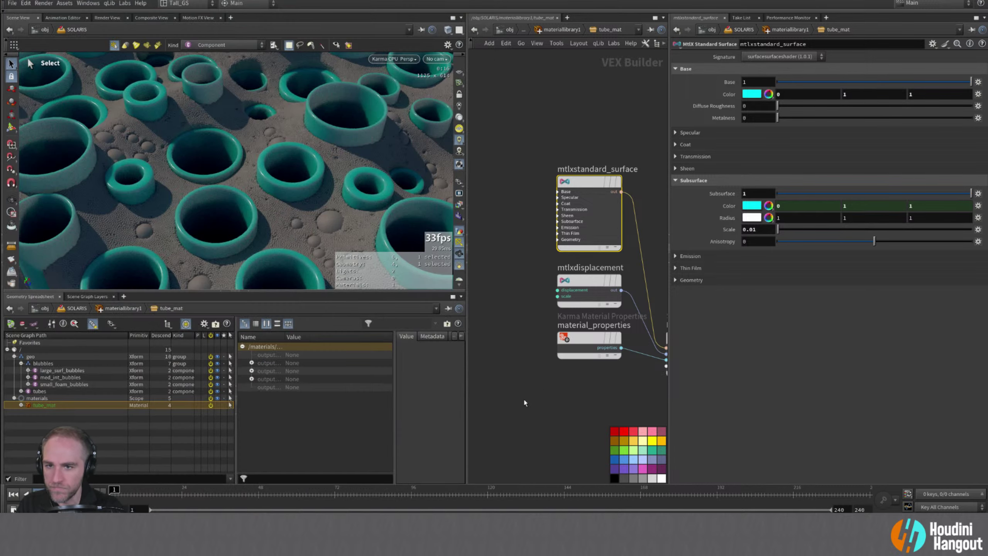
{"action": "right_click_drag", "start_coordinate": [284, 205], "coordinate": [264, 210], "text": "alt"}
{"action": "middle_click_drag", "start_coordinate": [265, 210], "coordinate": [232, 198], "text": "alt"}
{"action": "right_click_drag", "start_coordinate": [232, 199], "coordinate": [244, 183], "text": "alt"}
{"action": "middle_click_drag", "start_coordinate": [244, 182], "coordinate": [253, 218], "text": "alt"}
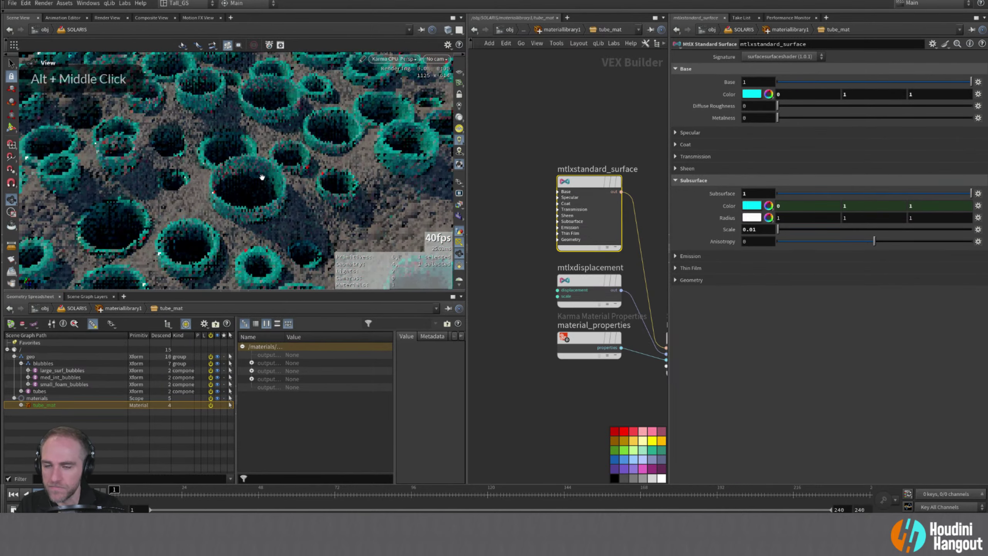
{"action": "key", "text": "s"}
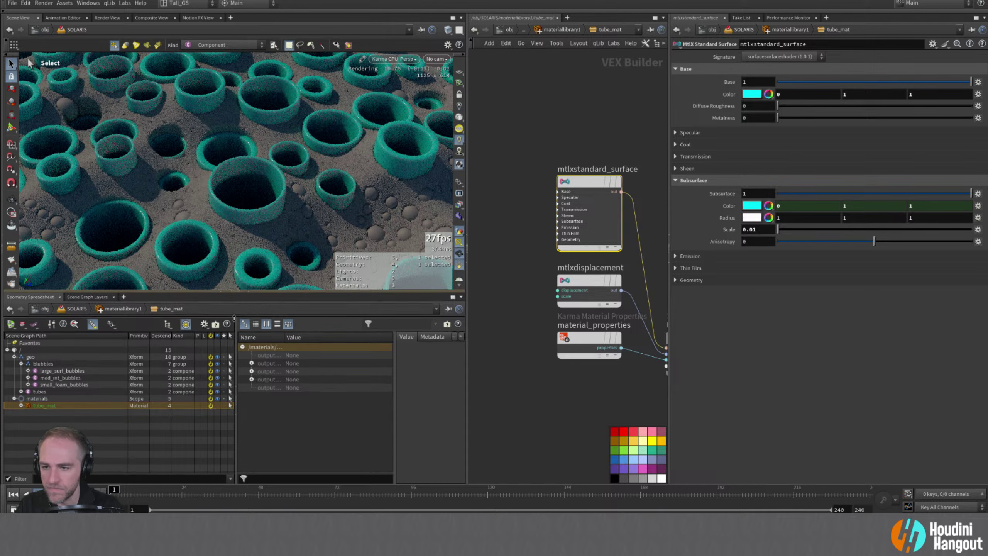
{"action": "left_click_drag", "start_coordinate": [237, 293], "coordinate": [225, 345]}
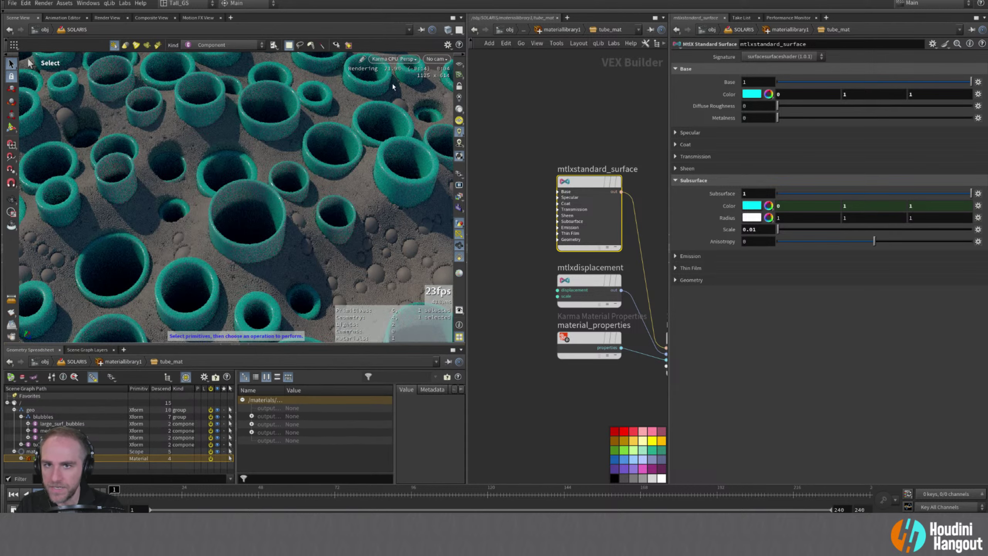
- Return to the stage network, create a camera from the current viewport view, and space its node out below karmaphysicalsky1
{"action": "key", "text": "u"}
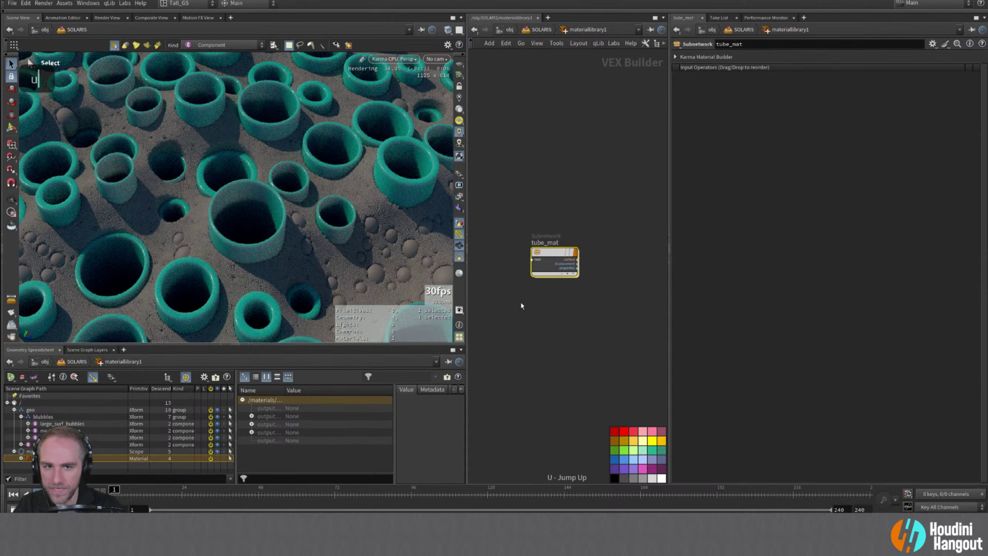
{"action": "middle_click", "coordinate": [306, 223]}
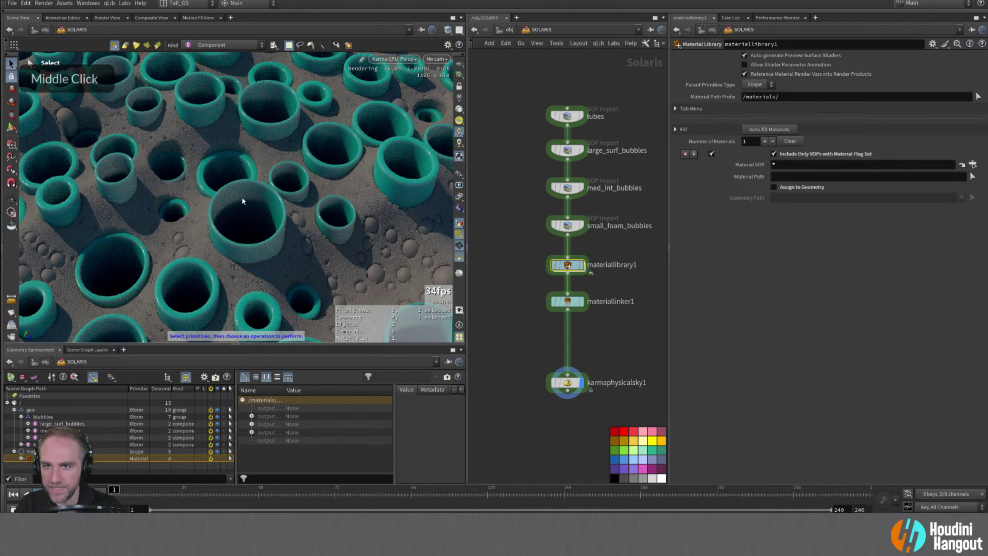
{"action": "key", "text": "Tab"}
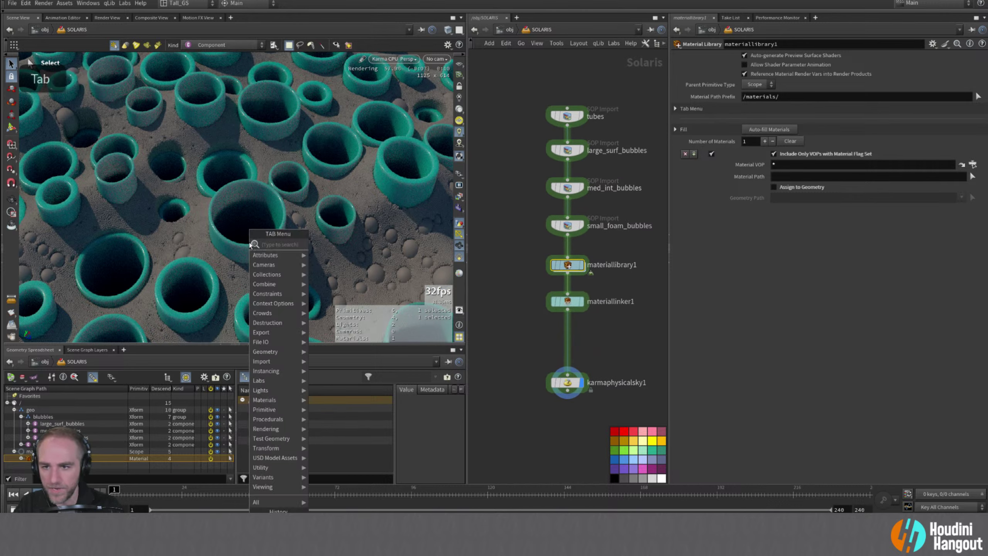
{"action": "type", "text": "came"}
{"action": "key", "text": "Return"}
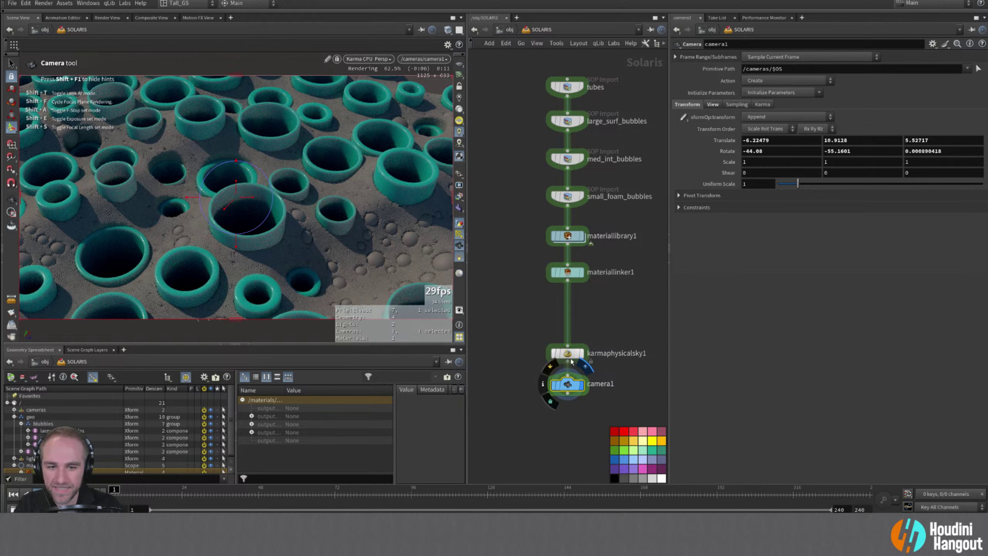
{"action": "left_click_drag", "start_coordinate": [567, 387], "coordinate": [567, 398]}
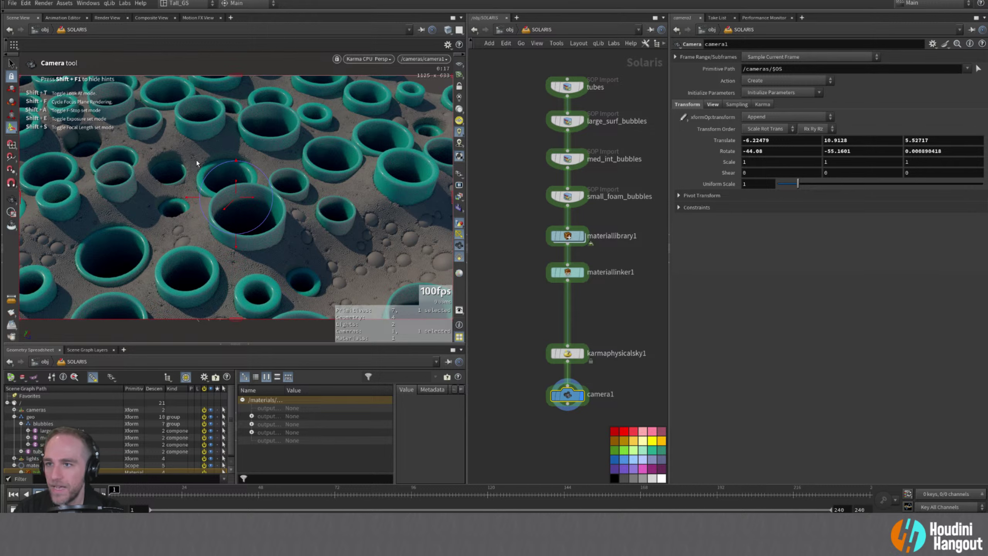
{"action": "key", "text": "Escape"}
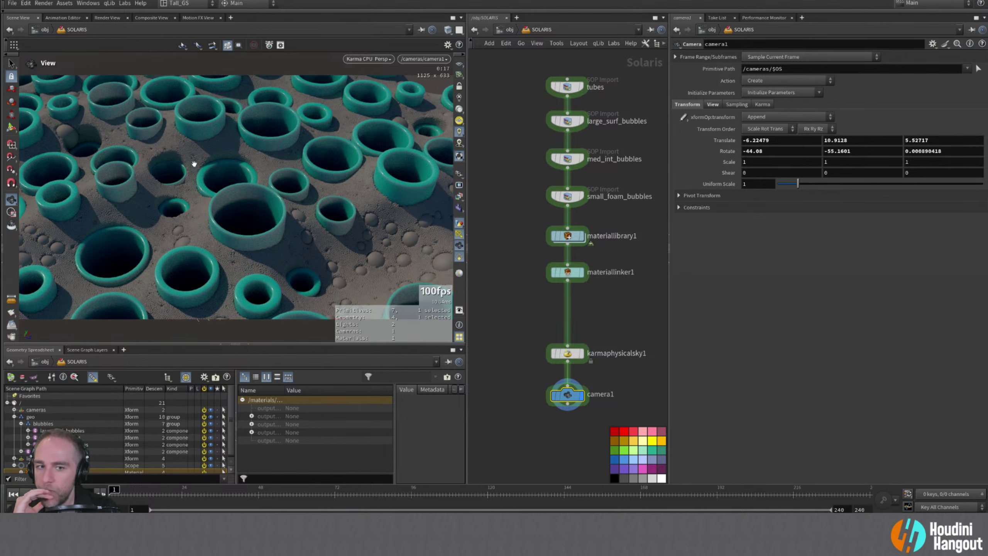
- Add a Karma Material Builder inside materiallibrary1, placed below tube_mat
{"action": "double_click", "coordinate": [567, 236]}
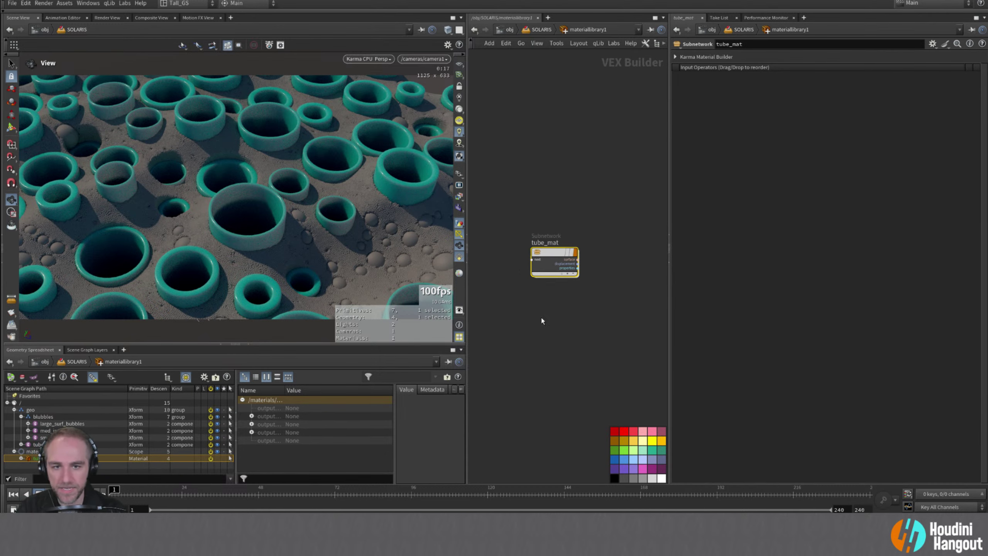
{"action": "middle_click_drag", "start_coordinate": [542, 318], "coordinate": [531, 261]}
{"action": "key", "text": "Tab"}
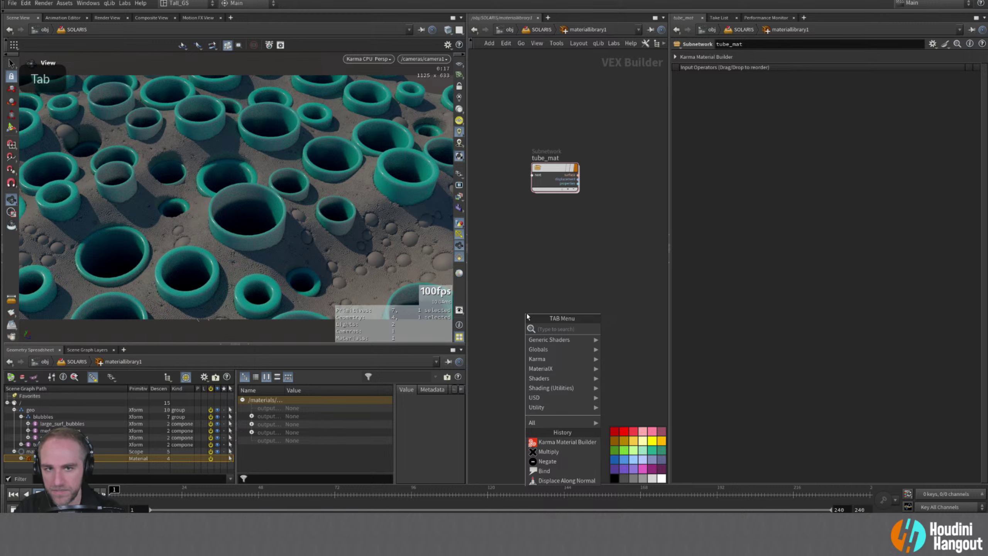
{"action": "type", "text": "karma"}
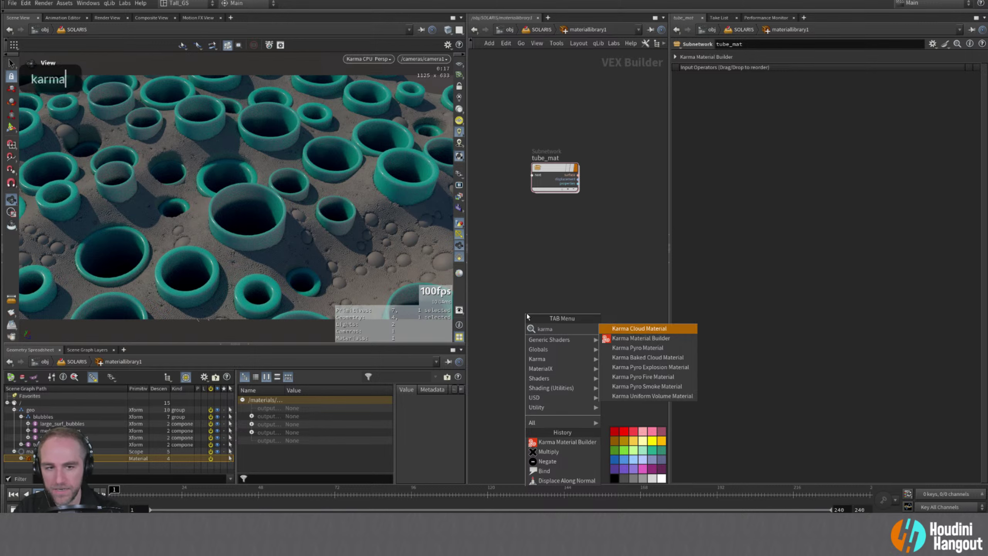
{"action": "key", "text": "Down"}
{"action": "key", "text": "Return"}
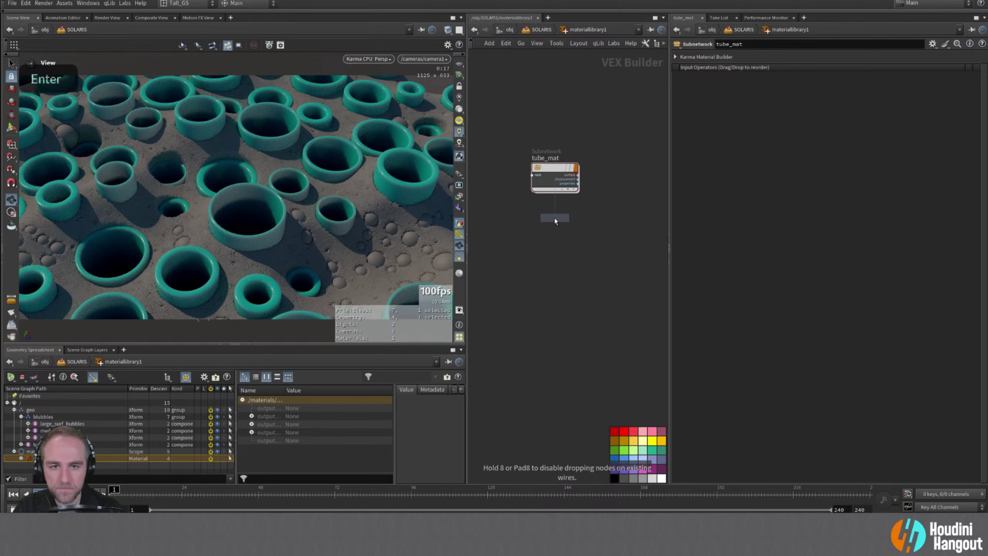
{"action": "left_click", "coordinate": [555, 218]}
- Rename the new Karma material subnetwork as large_bubbles
{"action": "double_click", "coordinate": [551, 225]}
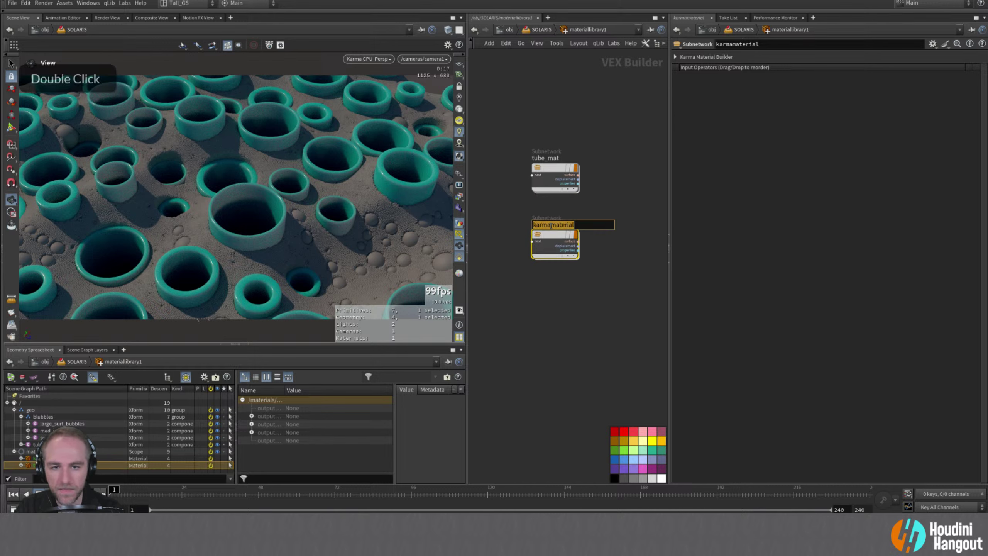
{"action": "type", "text": "large_b"}
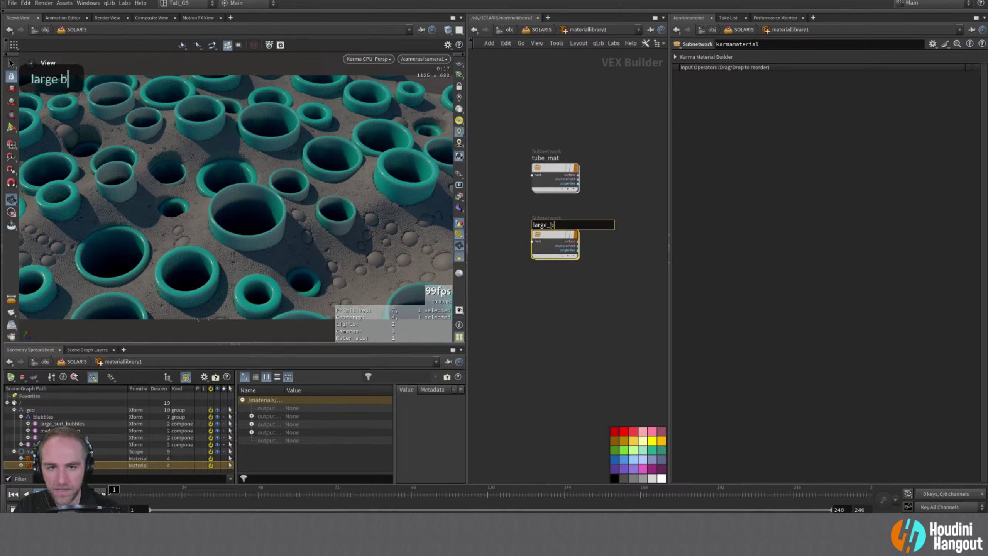
{"action": "type", "text": "ubbles"}
{"action": "key", "text": "Return"}
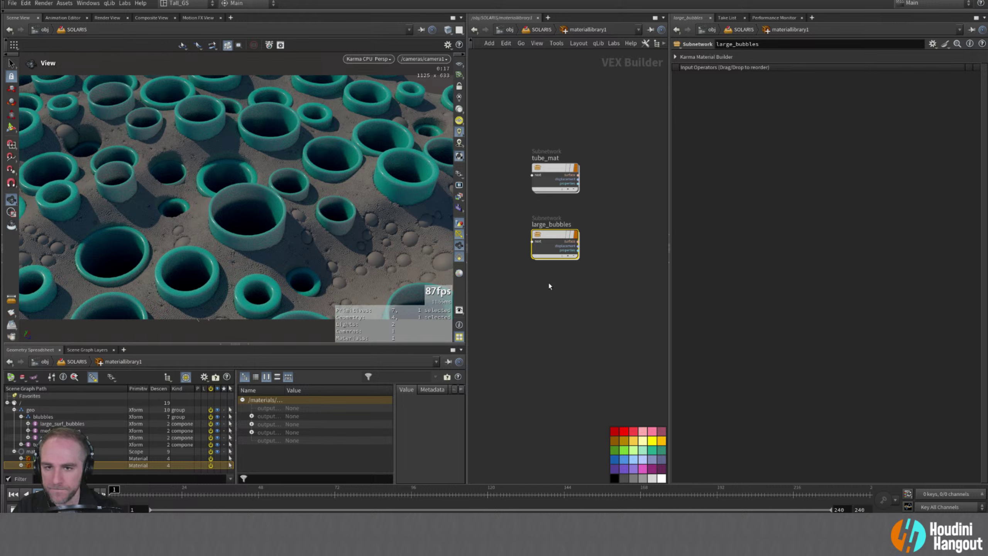
- In the large_bubbles material's mtlxstandard_surface, set Transmission to 1 and enable Thin Walled
{"action": "mouse_move", "coordinate": [550, 236]}
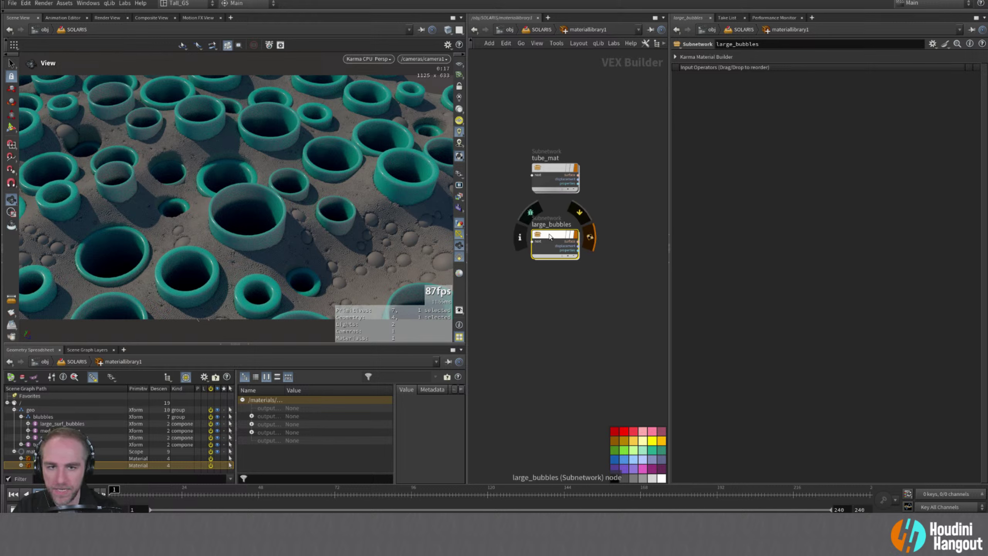
{"action": "double_click", "coordinate": [550, 237]}
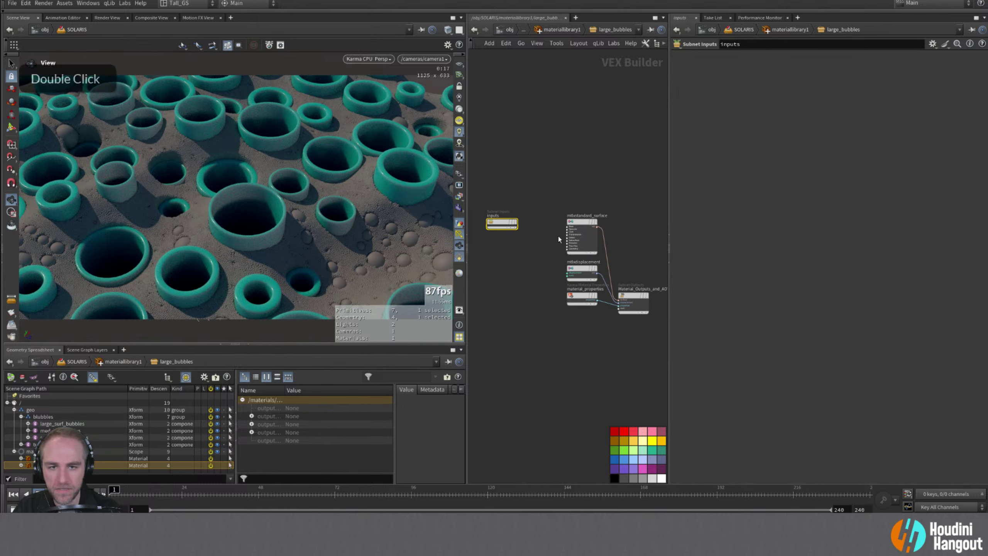
{"action": "right_click", "coordinate": [514, 265]}
{"action": "middle_click_drag", "start_coordinate": [513, 265], "coordinate": [459, 291]}
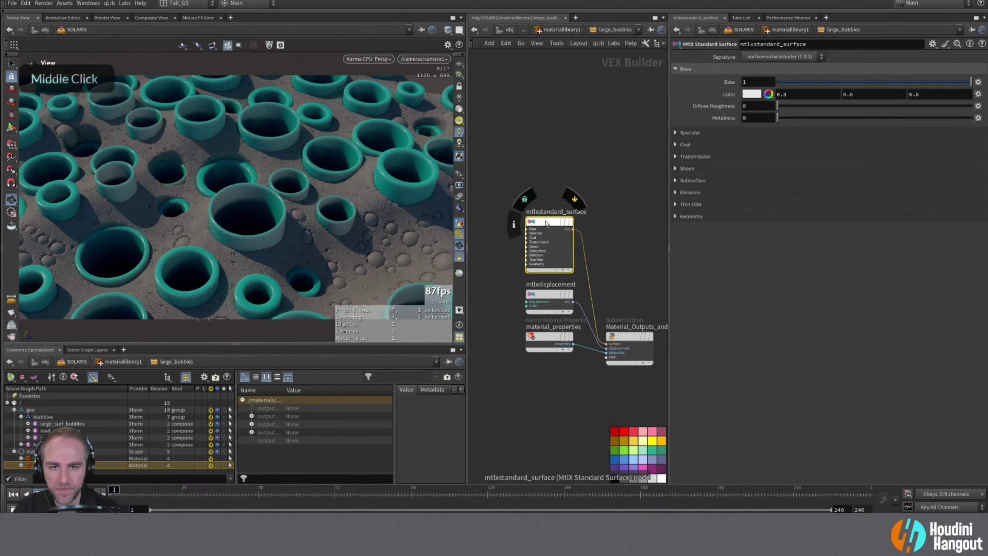
{"action": "left_click", "coordinate": [675, 156]}
{"action": "left_click_drag", "start_coordinate": [782, 170], "coordinate": [969, 171]}
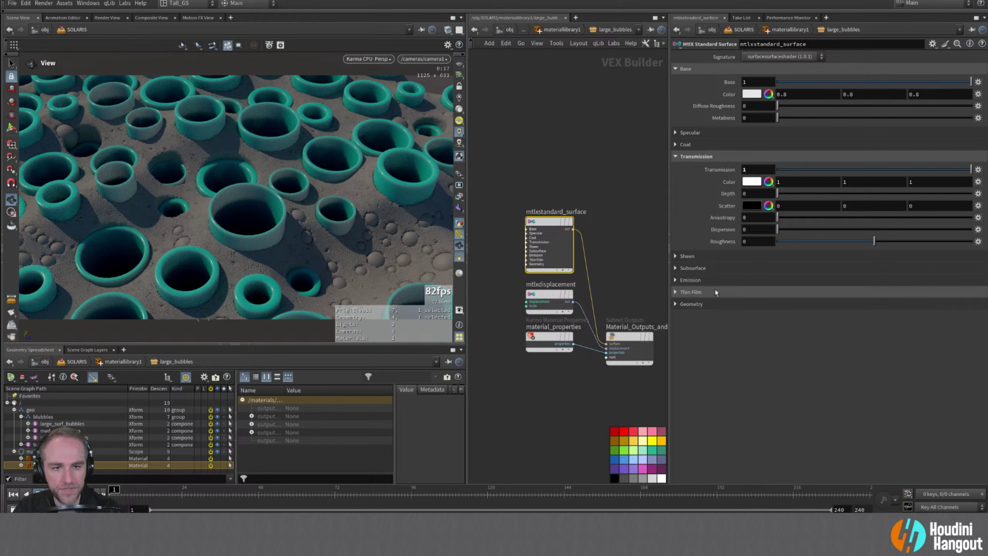
{"action": "left_click", "coordinate": [676, 304]}
{"action": "left_click", "coordinate": [744, 328]}
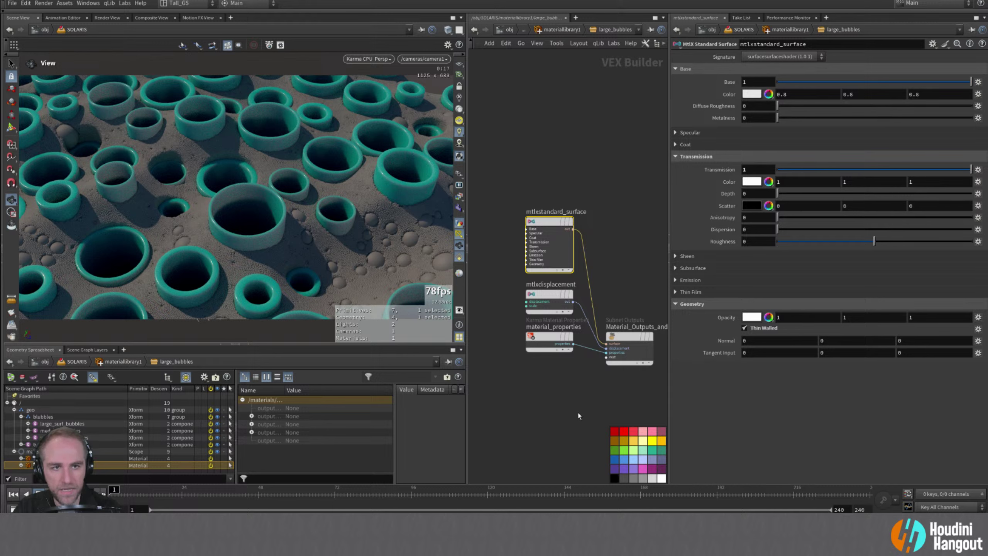
- Set the large_bubbles base color to orange (1, 0.5, 0) and link the transmission color to it by relative reference
{"action": "left_click", "coordinate": [752, 95]}
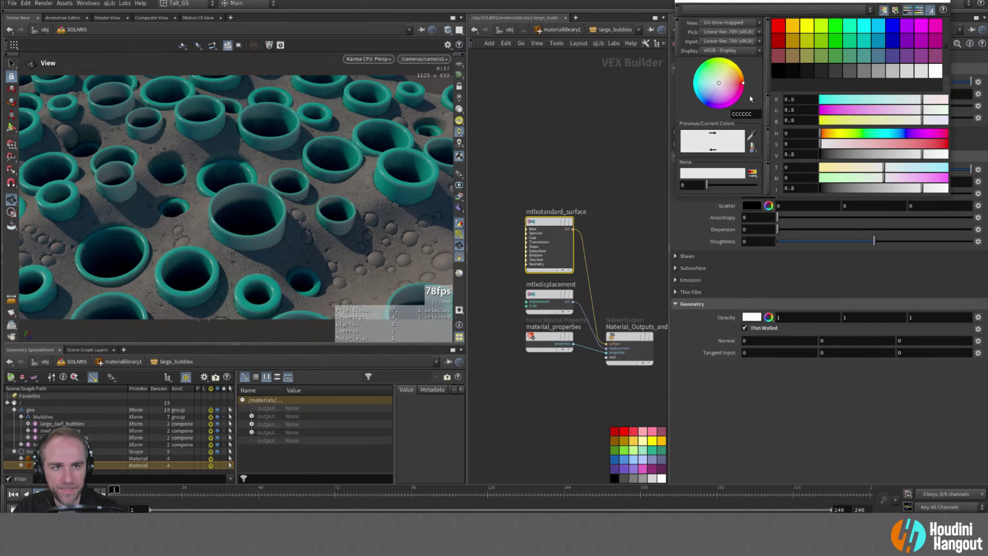
{"action": "left_click", "coordinate": [793, 28]}
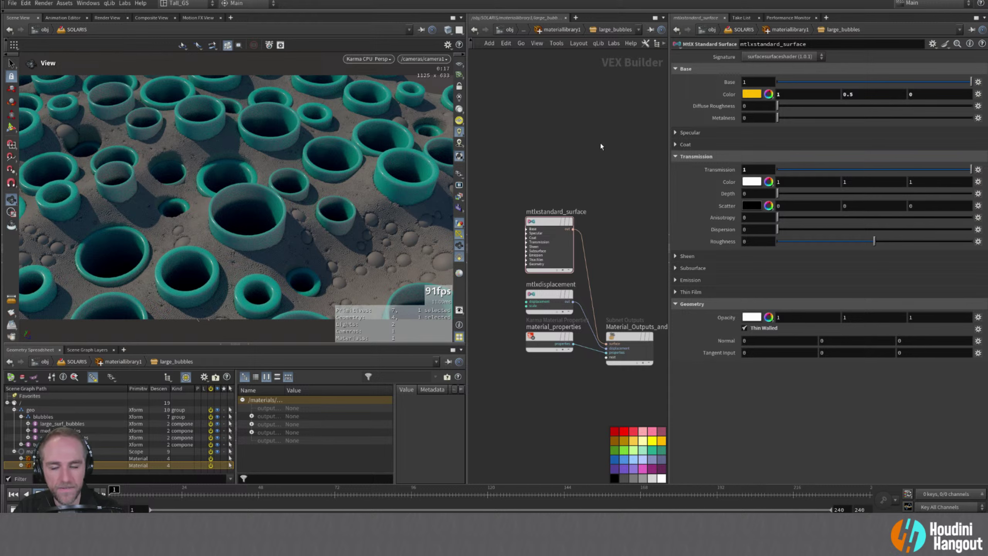
{"action": "right_click", "coordinate": [732, 95]}
{"action": "left_click", "coordinate": [751, 176]}
{"action": "right_click", "coordinate": [731, 184]}
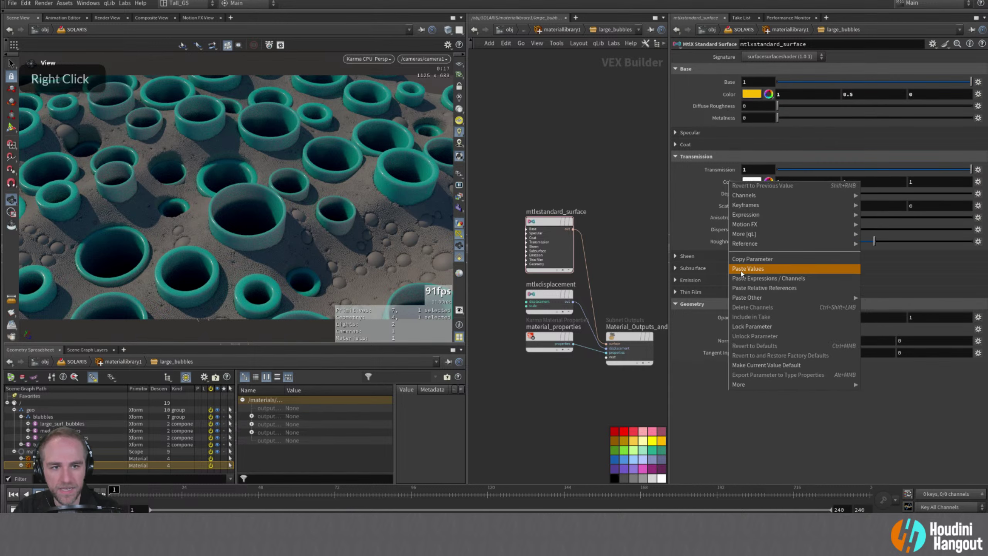
{"action": "left_click", "coordinate": [741, 292]}
{"action": "double_click", "coordinate": [732, 187]}
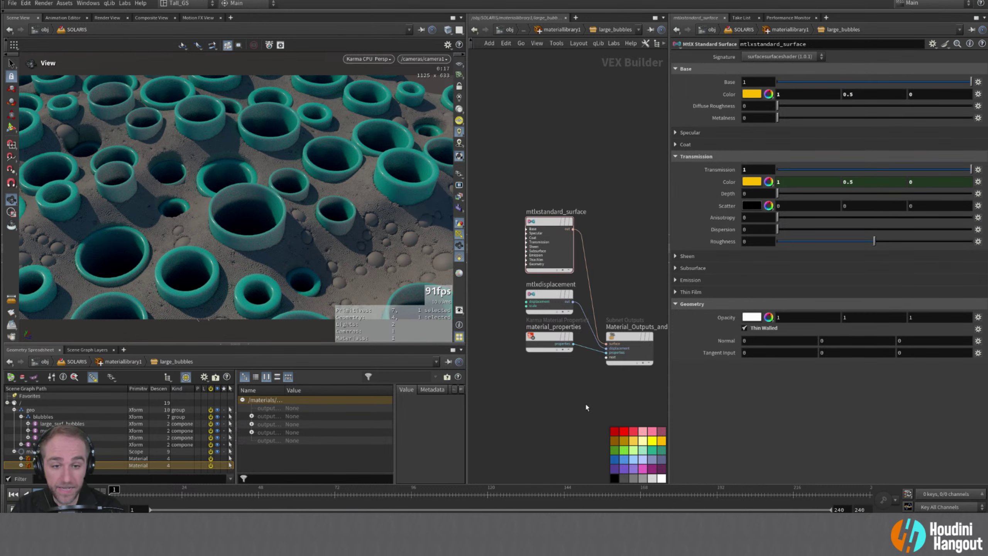
- Return to the stage network and assign the large_bubbles material to large_surf_bubbles in materiallinker1
{"action": "right_click_drag", "start_coordinate": [587, 407], "coordinate": [538, 415]}
{"action": "middle_click_drag", "start_coordinate": [538, 415], "coordinate": [565, 402]}
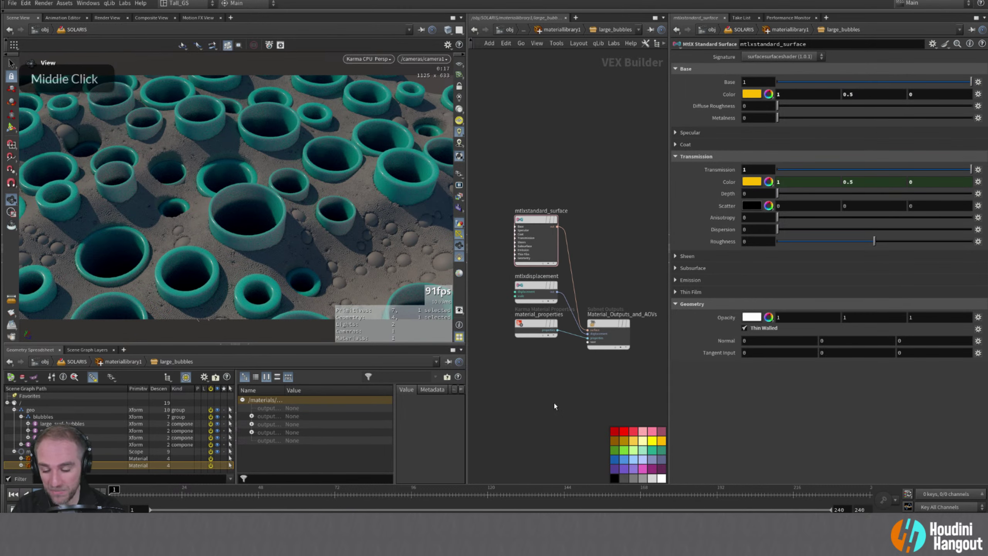
{"action": "key", "text": "u"}
{"action": "key", "text": "u"}
{"action": "key", "text": "y"}
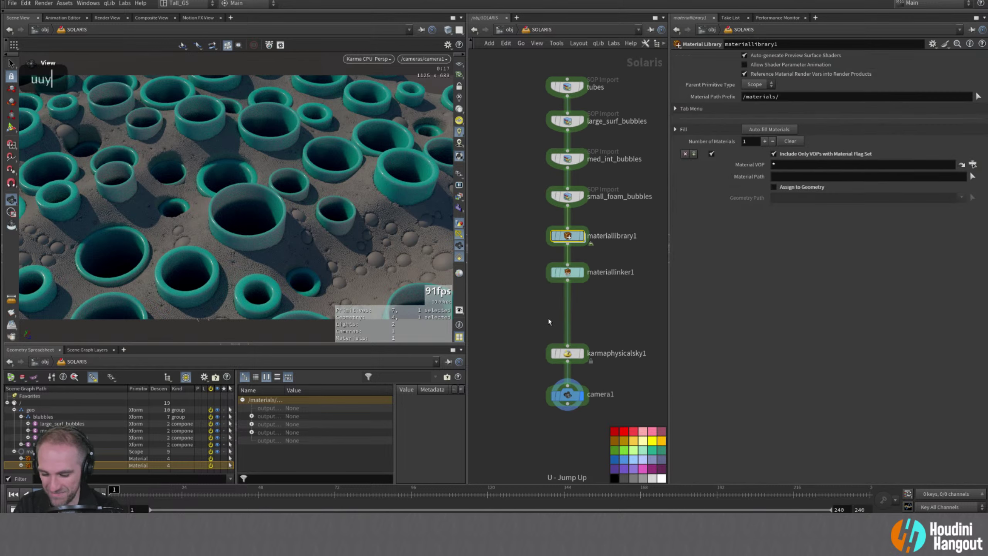
{"action": "left_click", "coordinate": [568, 272]}
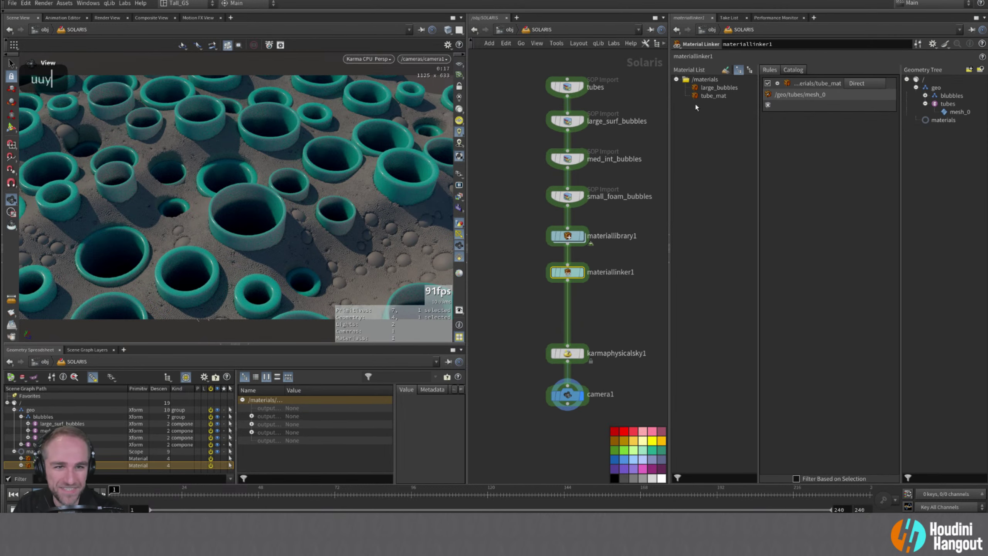
{"action": "left_click_drag", "start_coordinate": [718, 87], "coordinate": [812, 155]}
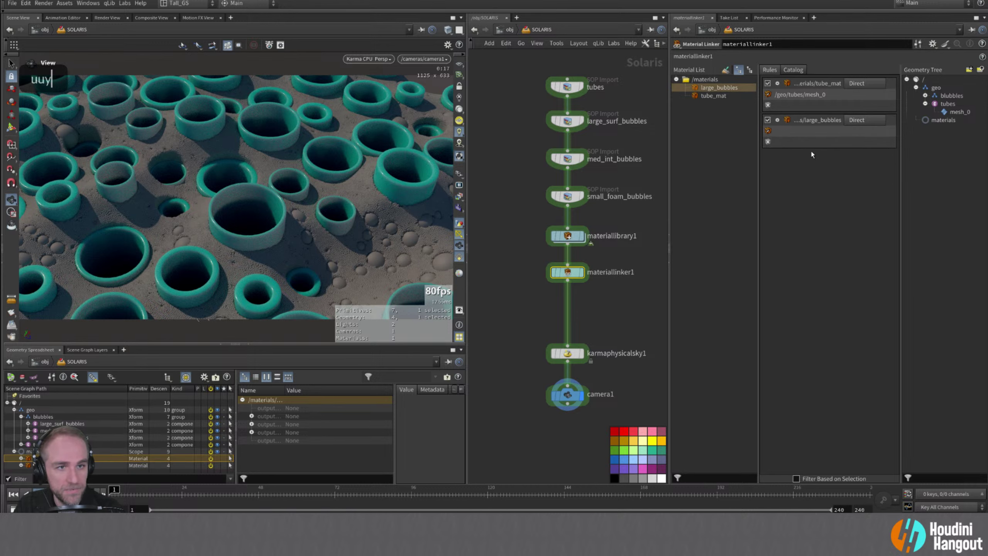
{"action": "left_click", "coordinate": [926, 95]}
{"action": "left_click_drag", "start_coordinate": [901, 128], "coordinate": [857, 128]}
{"action": "left_click_drag", "start_coordinate": [938, 104], "coordinate": [781, 131]}
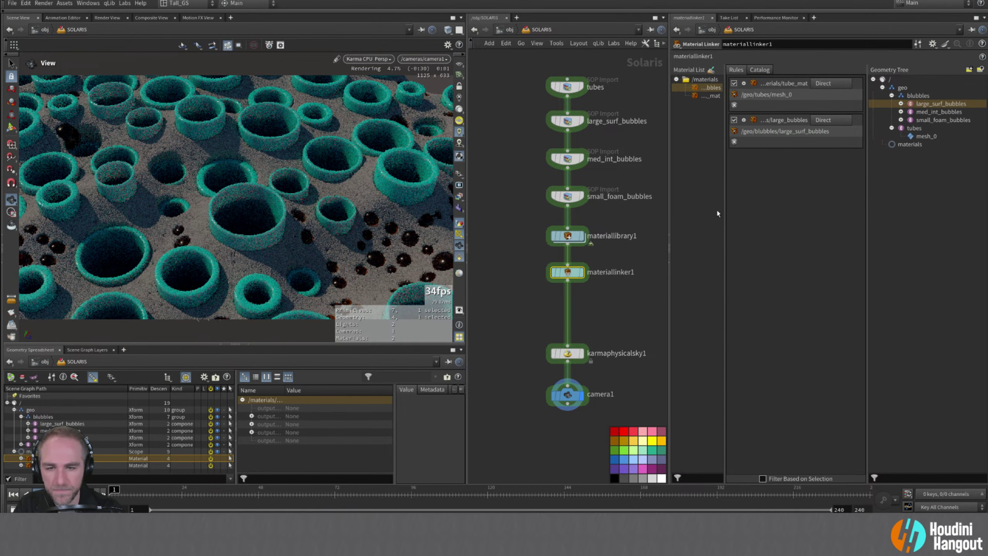
{"action": "left_click_drag", "start_coordinate": [725, 214], "coordinate": [754, 213]}
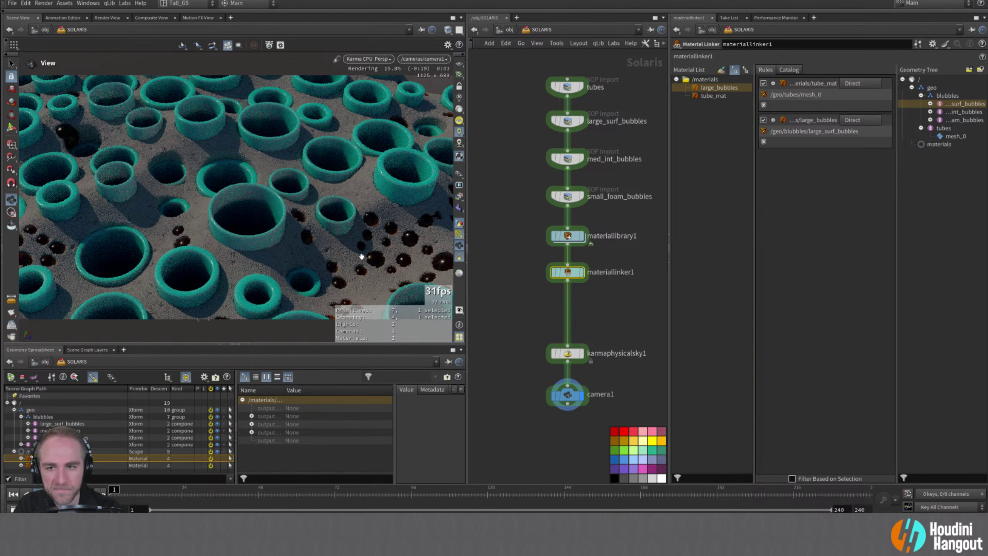
- Compare the bubbles with the ArtStation reference images in the browser and return to Houdini
{"action": "key", "text": "alt+Tab"}
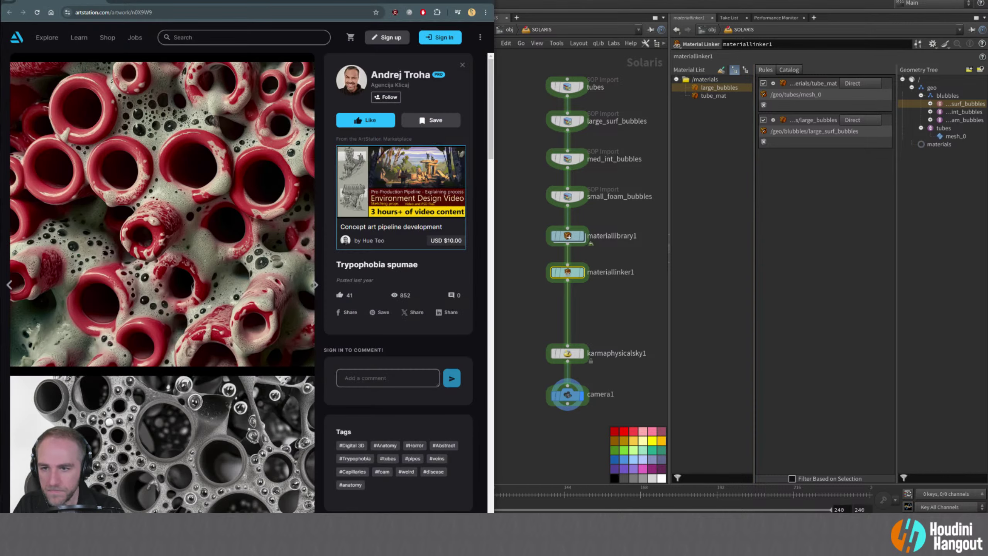
{"action": "key", "text": "alt+Tab"}
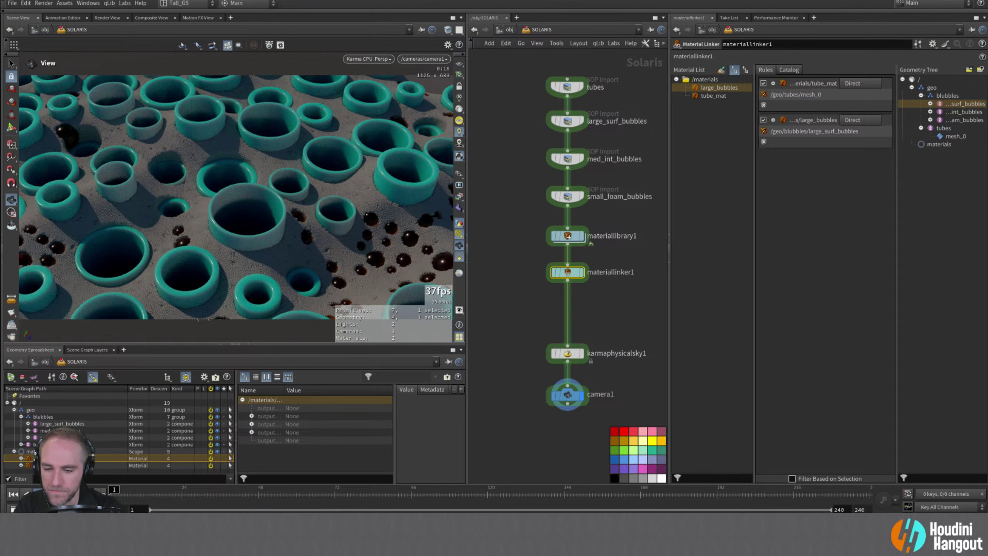
{"action": "key", "text": "alt+Tab"}
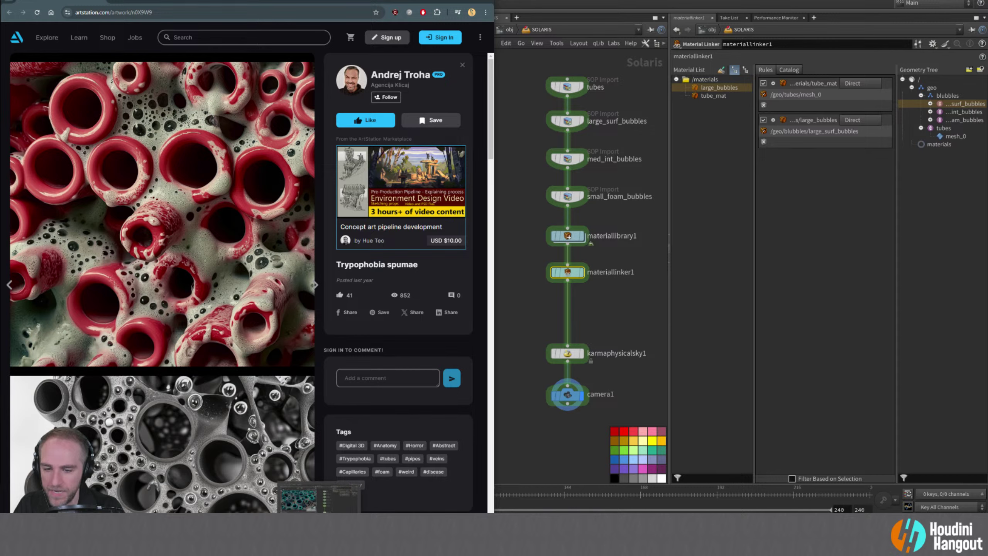
{"action": "key", "text": "alt+Tab"}
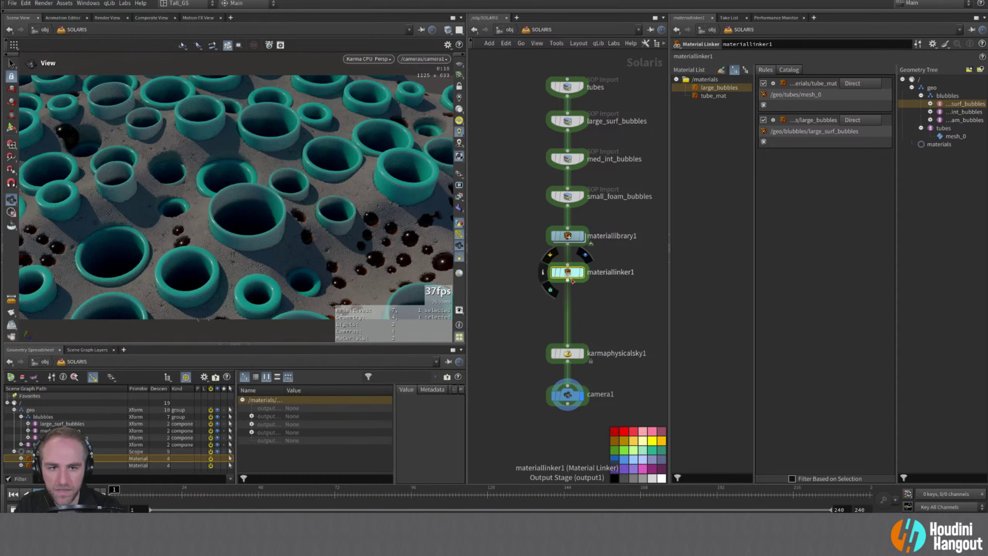
- Duplicate the large_bubbles material inside materiallibrary1 and rename the copy as foam_bubbles
{"action": "double_click", "coordinate": [551, 293]}
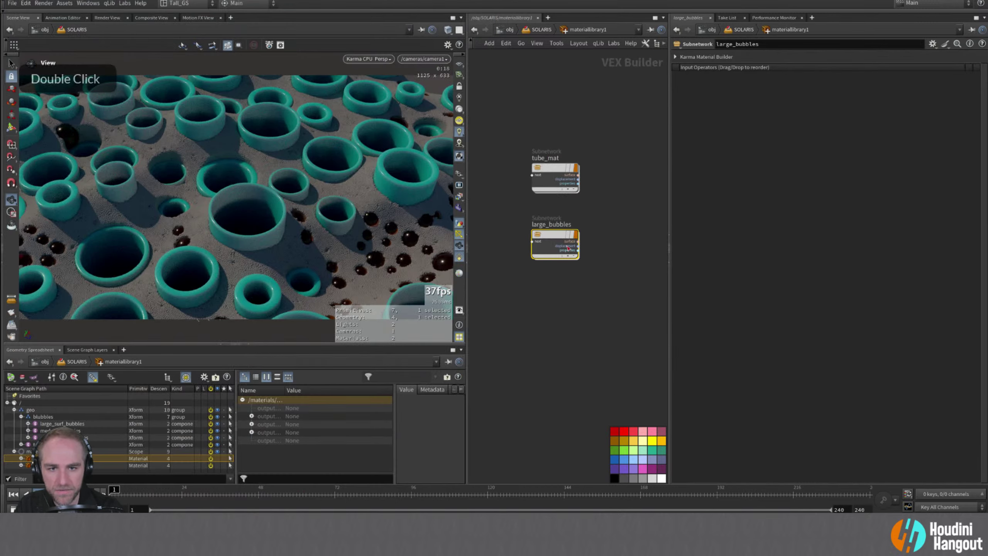
{"action": "left_click_drag", "start_coordinate": [554, 238], "coordinate": [555, 302], "text": "alt"}
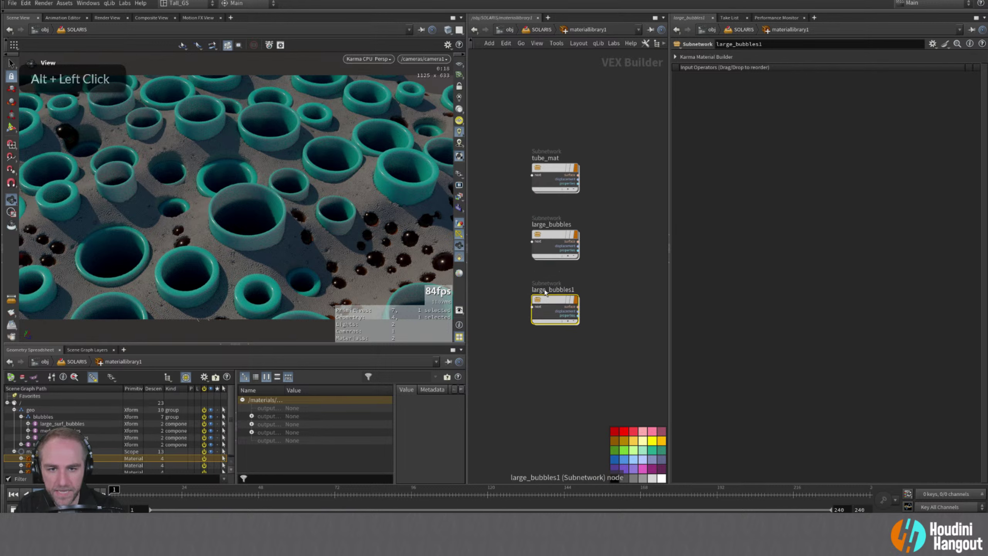
{"action": "double_click", "coordinate": [541, 290]}
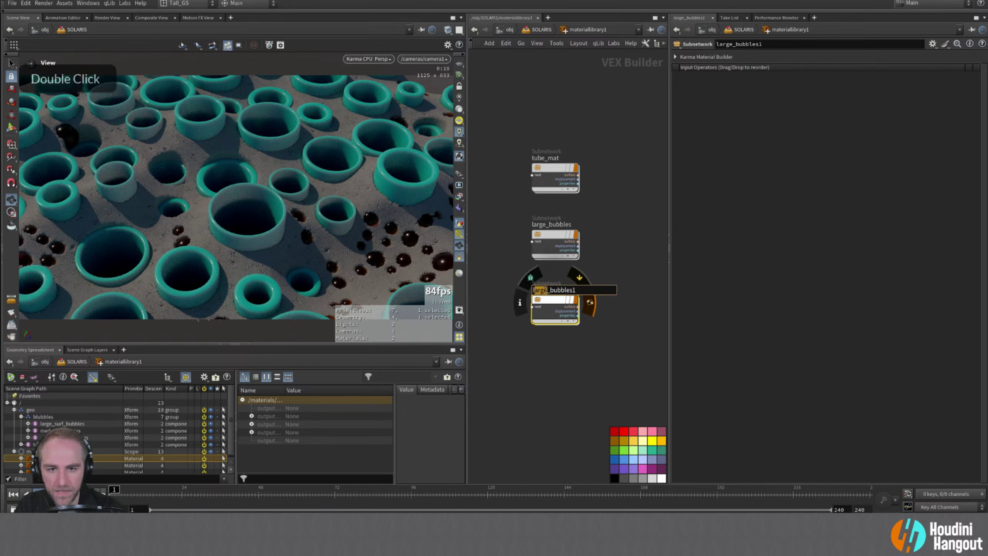
{"action": "key", "text": "BackSpace"}
{"action": "key", "text": "BackSpace"}
{"action": "key", "text": "BackSpace"}
{"action": "key", "text": "BackSpace"}
{"action": "key", "text": "BackSpace"}
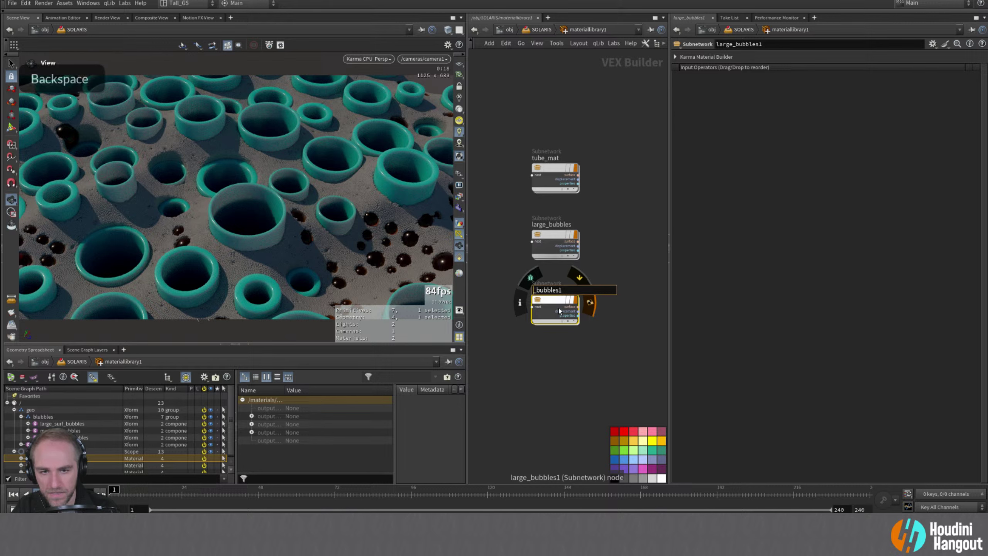
{"action": "type", "text": "foam"}
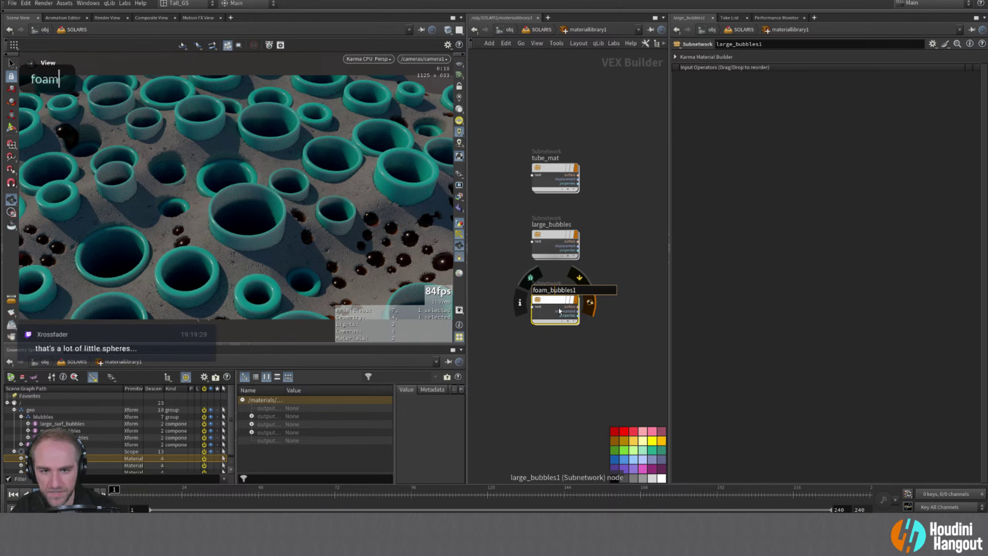
{"action": "key", "text": "Return"}
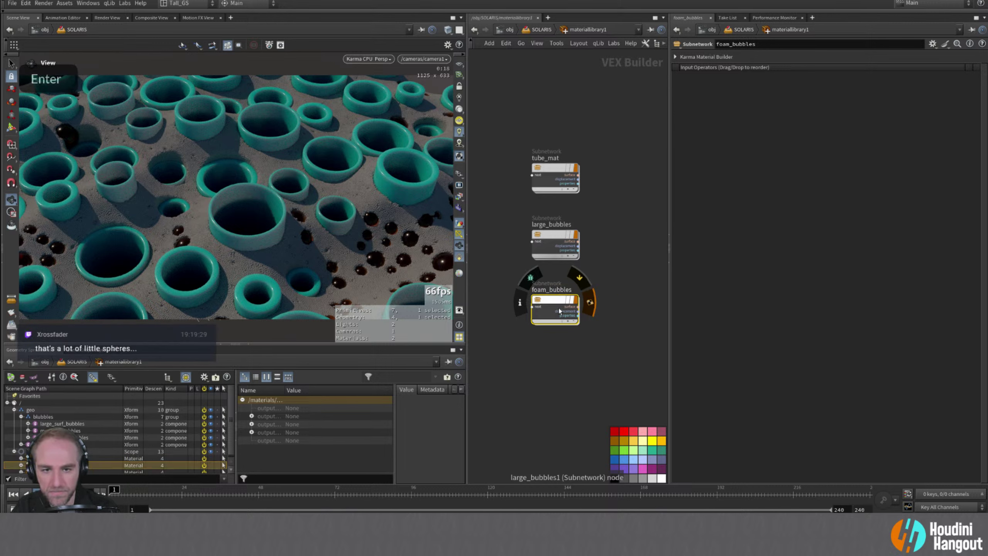
- Lighten the base color of the foam_bubbles standard surface to a pale orange (1, 0.7545, 0.509)
{"action": "double_click", "coordinate": [548, 313]}
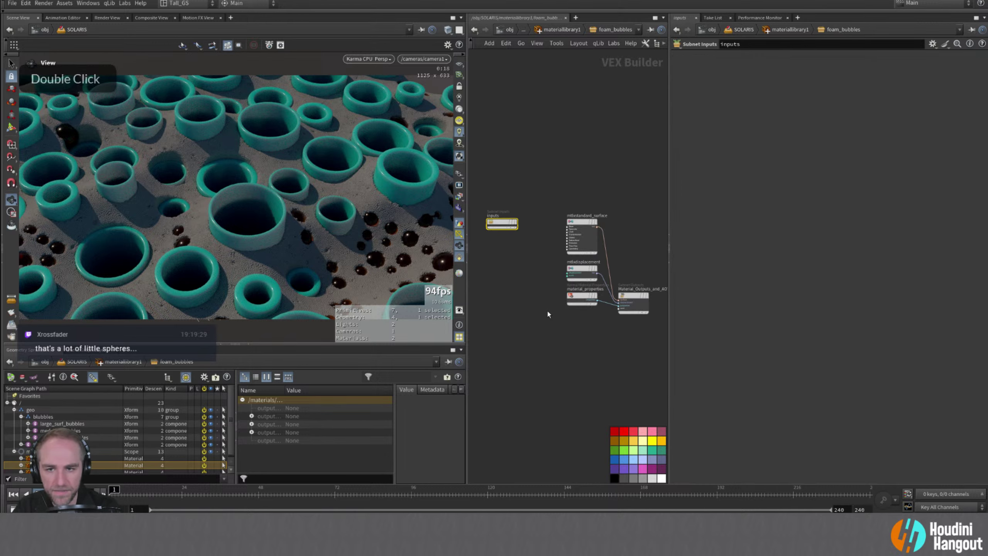
{"action": "left_click", "coordinate": [583, 224]}
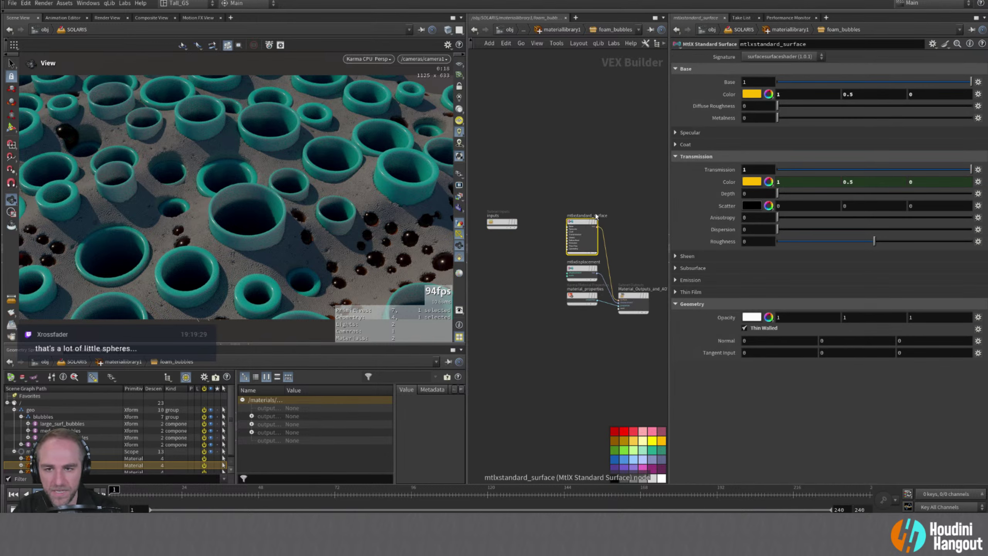
{"action": "left_click", "coordinate": [755, 95]}
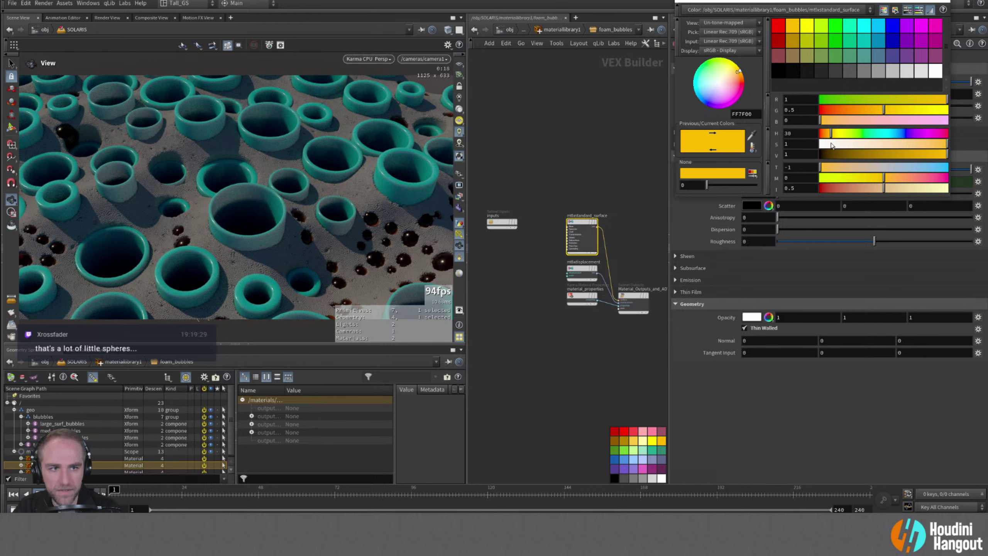
{"action": "left_click_drag", "start_coordinate": [934, 146], "coordinate": [883, 144]}
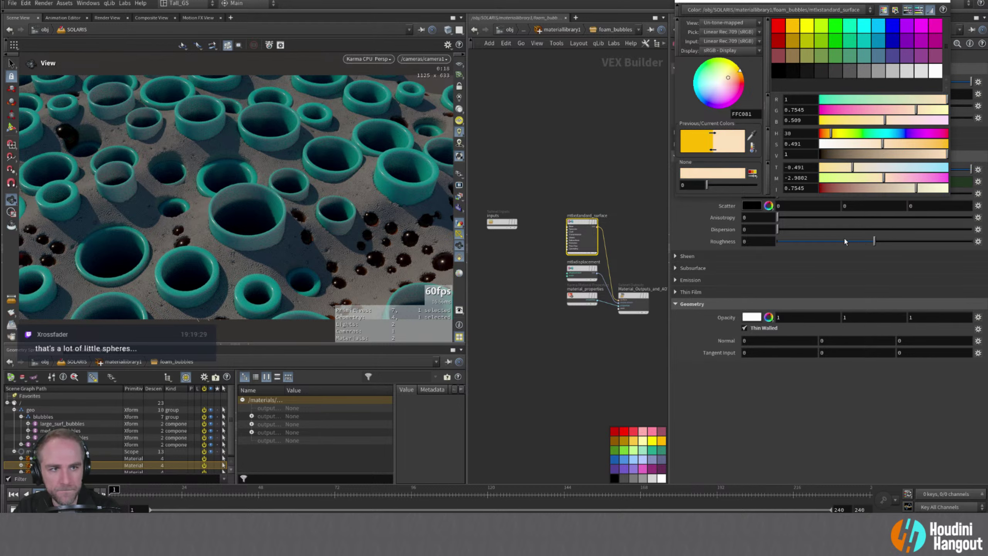
{"action": "left_click", "coordinate": [600, 157]}
- Return to the stage network and assign the foam_bubbles material to med_int_bubbles and small_foam_bubbles in materiallinker1
{"action": "key", "text": "u"}
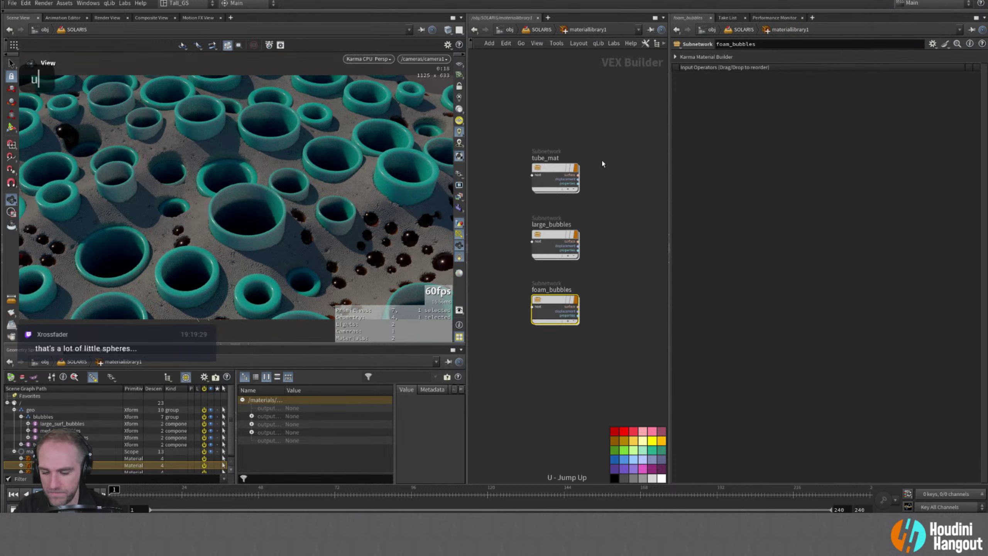
{"action": "key", "text": "u"}
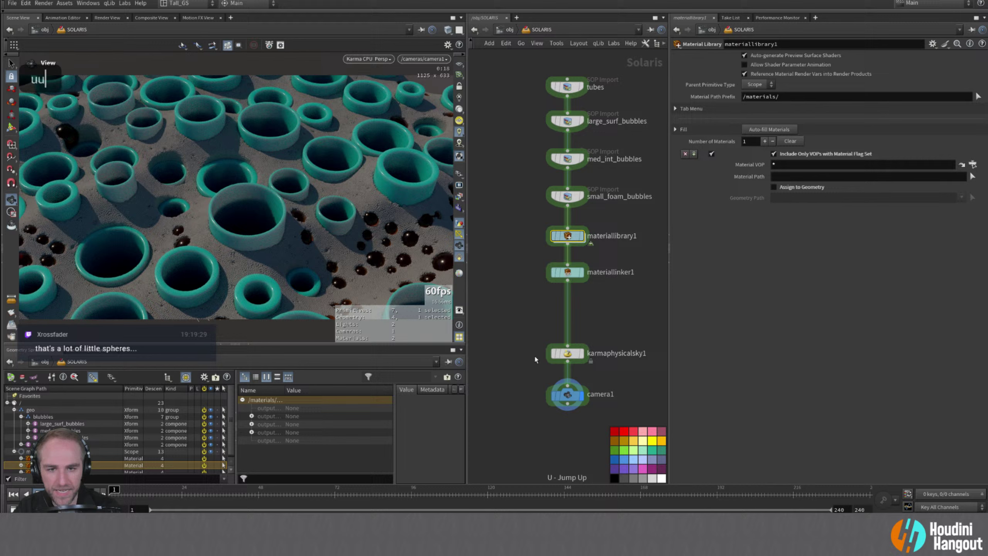
{"action": "double_click", "coordinate": [569, 272]}
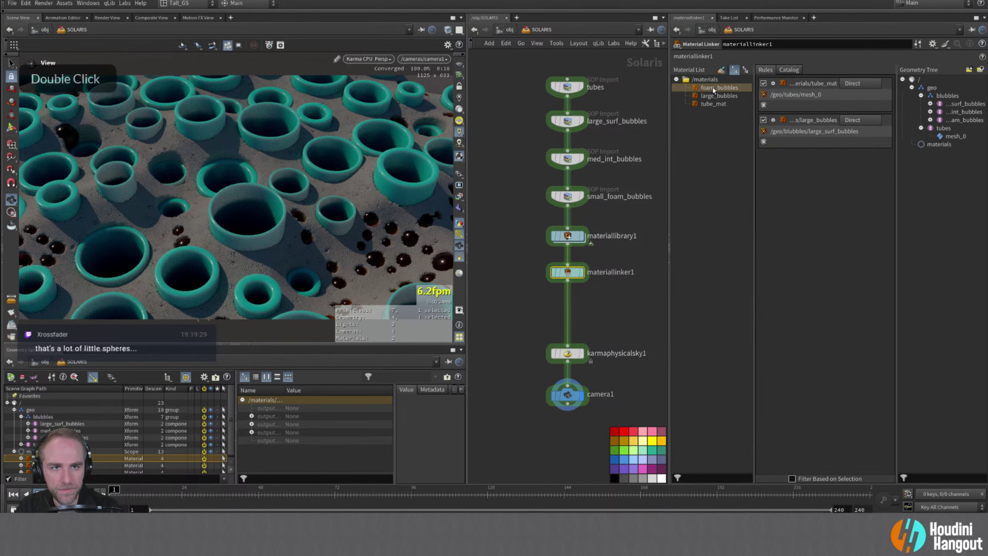
{"action": "left_click_drag", "start_coordinate": [713, 88], "coordinate": [824, 183]}
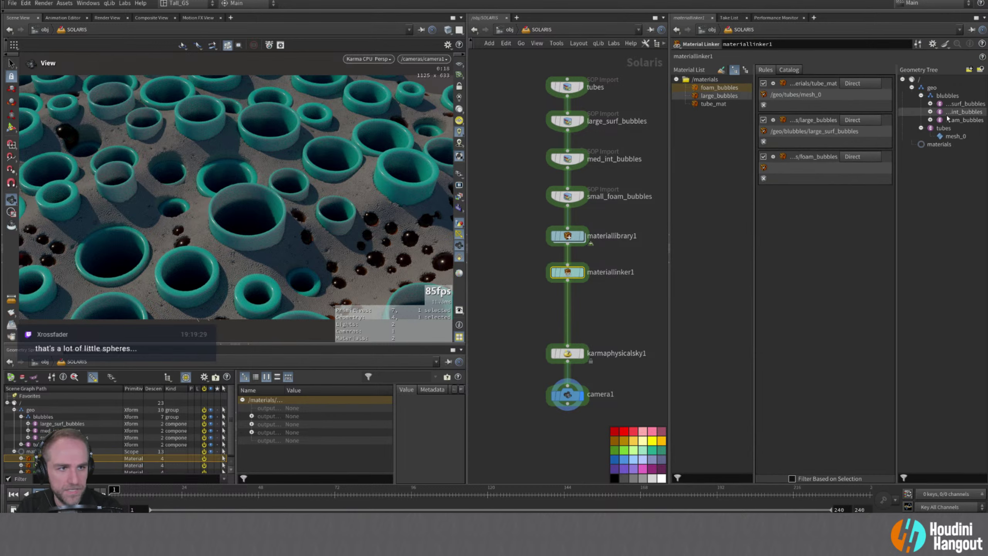
{"action": "left_click_drag", "start_coordinate": [897, 118], "coordinate": [867, 118]}
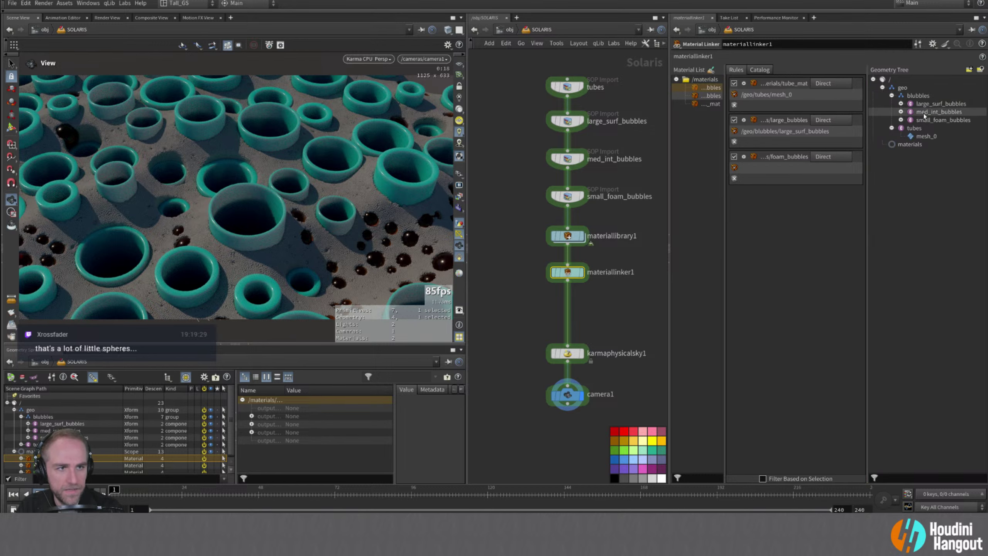
{"action": "left_click", "coordinate": [942, 120], "text": "ctrl"}
{"action": "left_click_drag", "start_coordinate": [940, 117], "coordinate": [798, 169]}
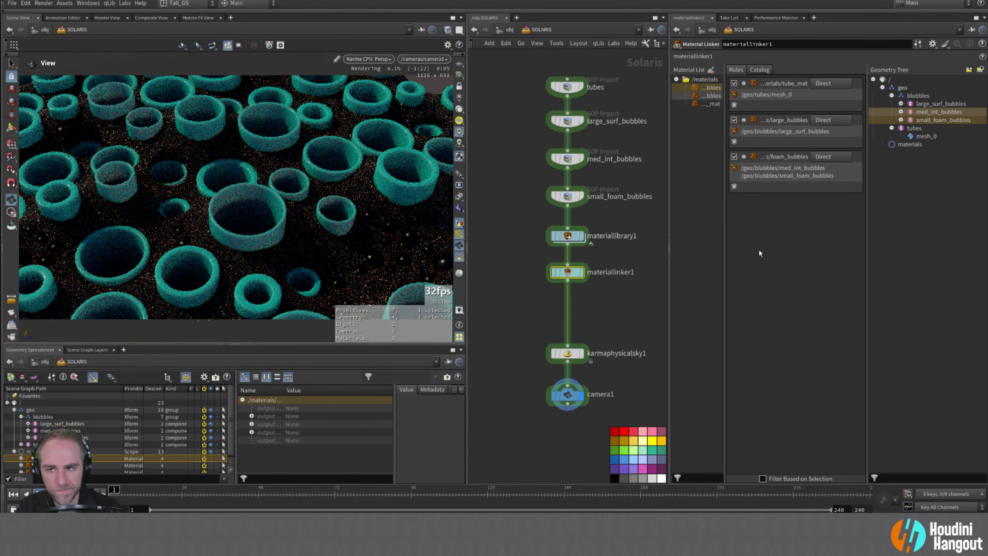
{"action": "left_click_drag", "start_coordinate": [726, 249], "coordinate": [781, 243]}
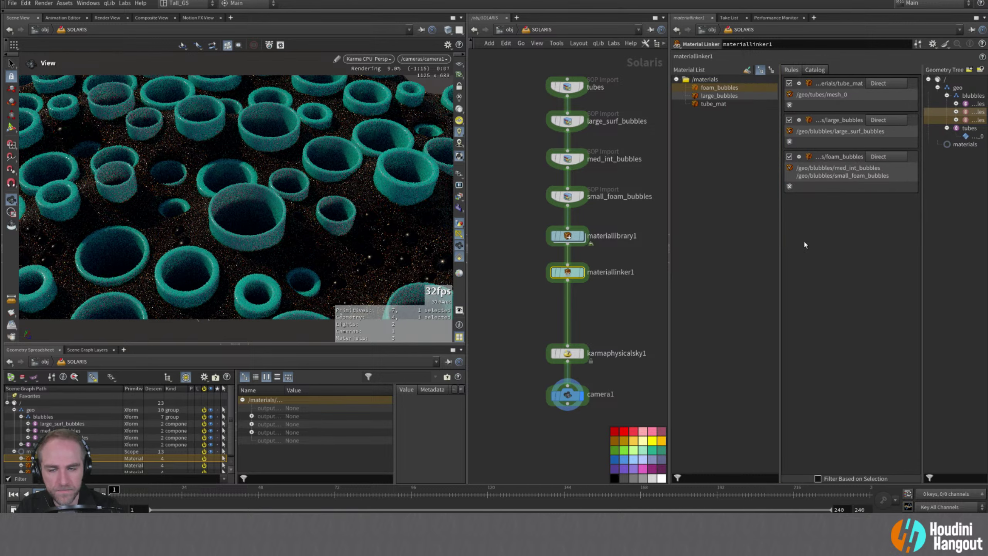
- Reopen the foam_bubbles material in materiallibrary1 and set its standard surface's transmission roughness to 0.25
{"action": "double_click", "coordinate": [570, 234]}
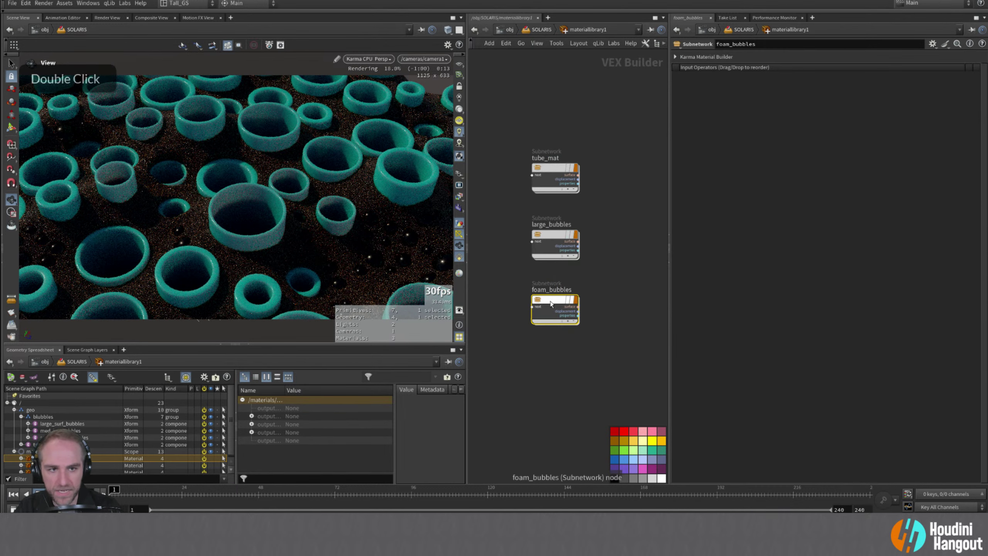
{"action": "mouse_move", "coordinate": [552, 302]}
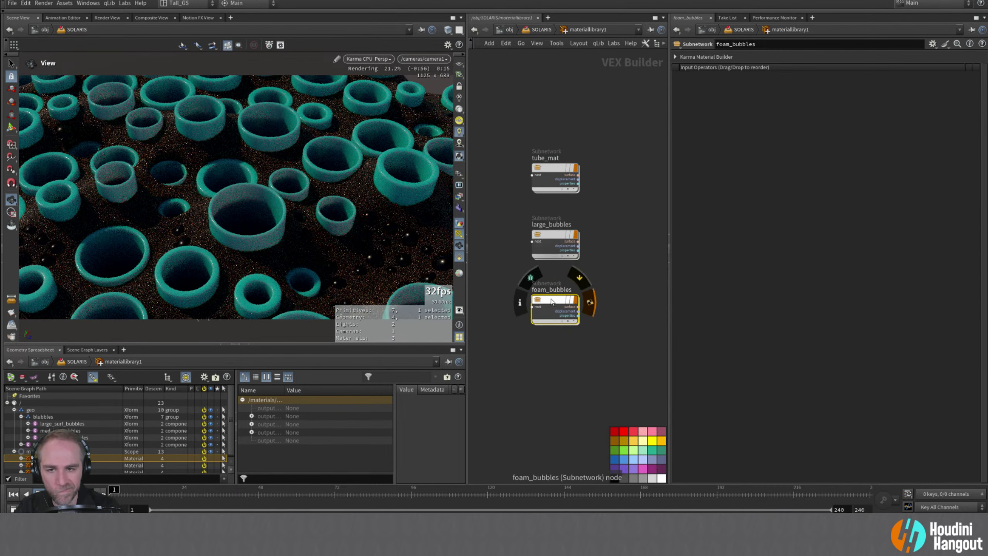
{"action": "double_click", "coordinate": [552, 302]}
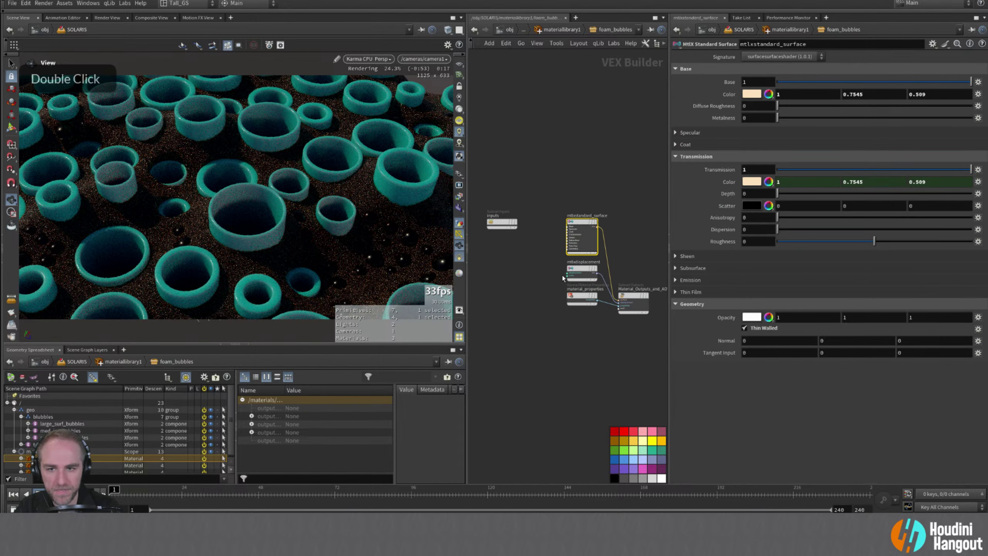
{"action": "left_click", "coordinate": [891, 241]}
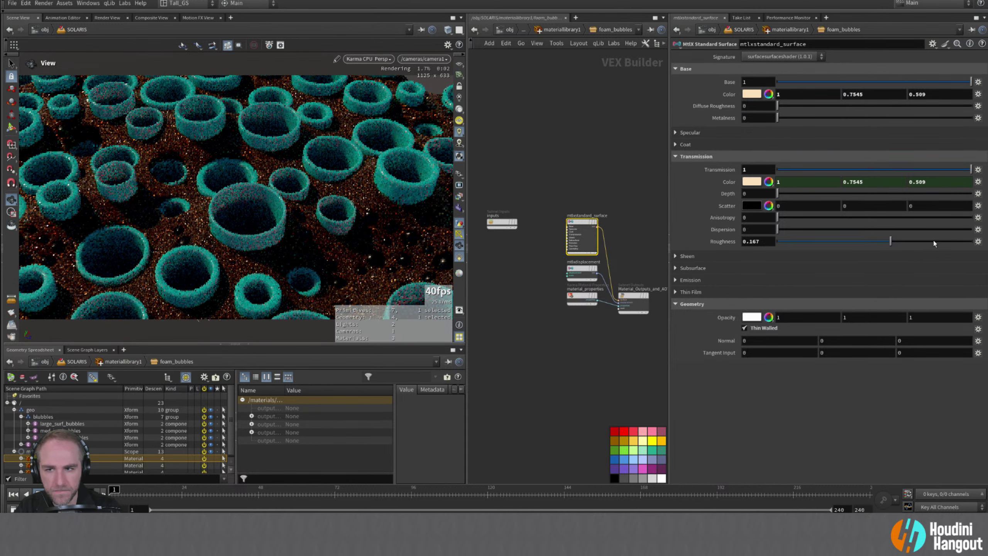
{"action": "left_click", "coordinate": [759, 242]}
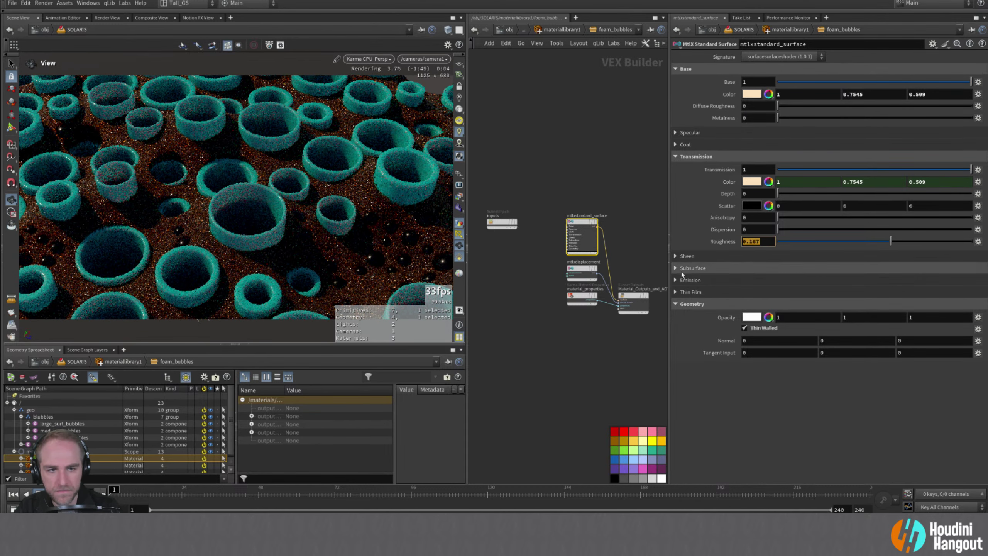
{"action": "type", "text": "0.25"}
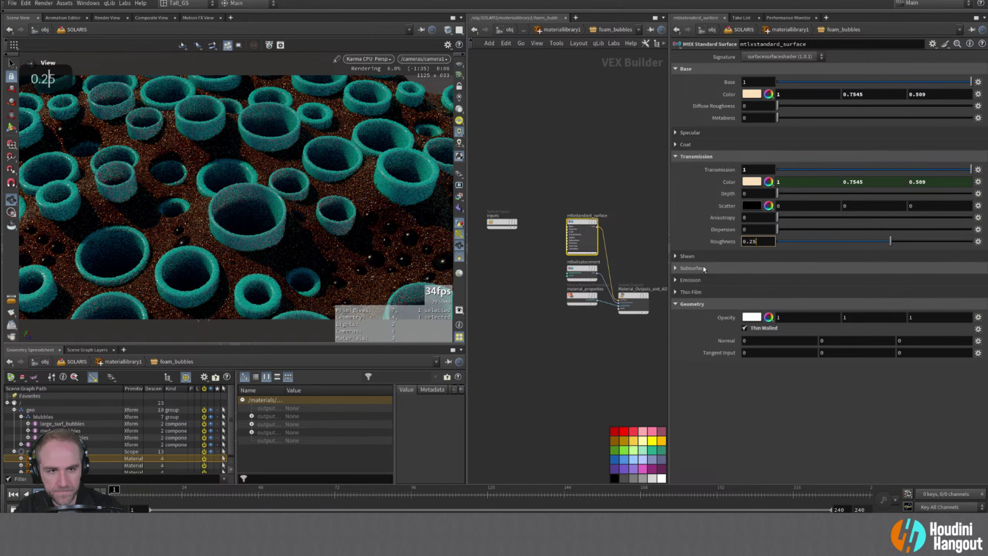
{"action": "key", "text": "Return"}
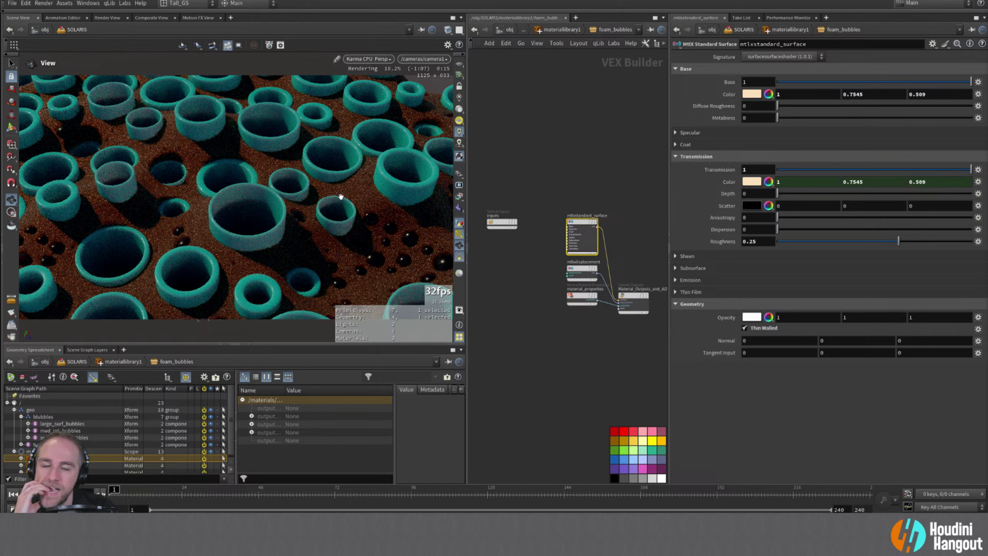
- Adjust the foam_bubbles transmission weight to 0.934, judging the foam close up through camera1
{"action": "left_click", "coordinate": [861, 171]}
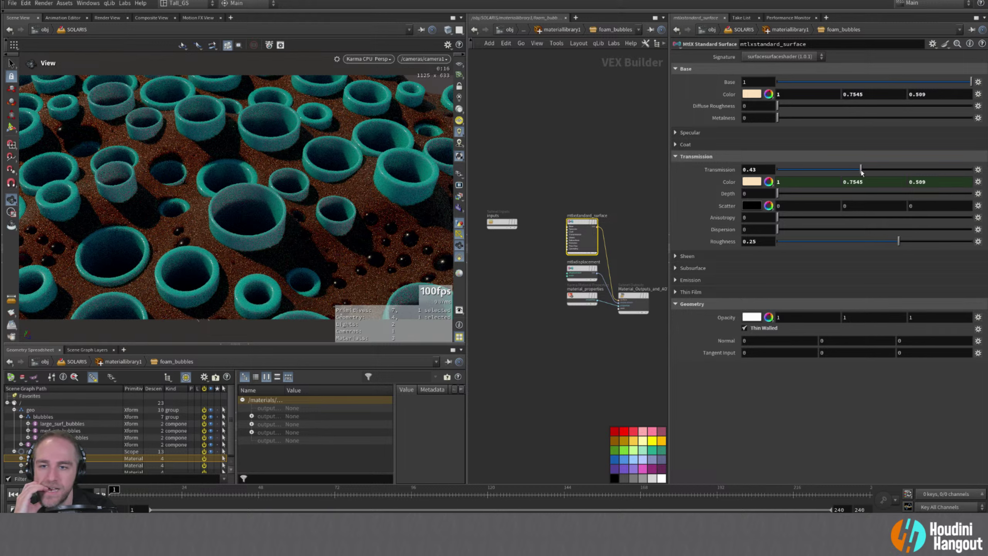
{"action": "left_click_drag", "start_coordinate": [862, 170], "coordinate": [924, 170]}
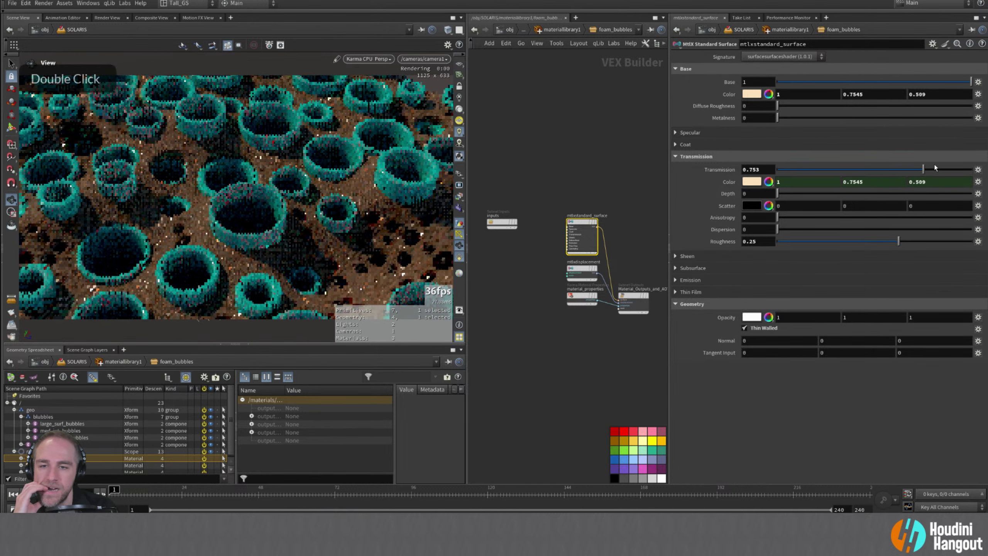
{"action": "left_click", "coordinate": [939, 170]}
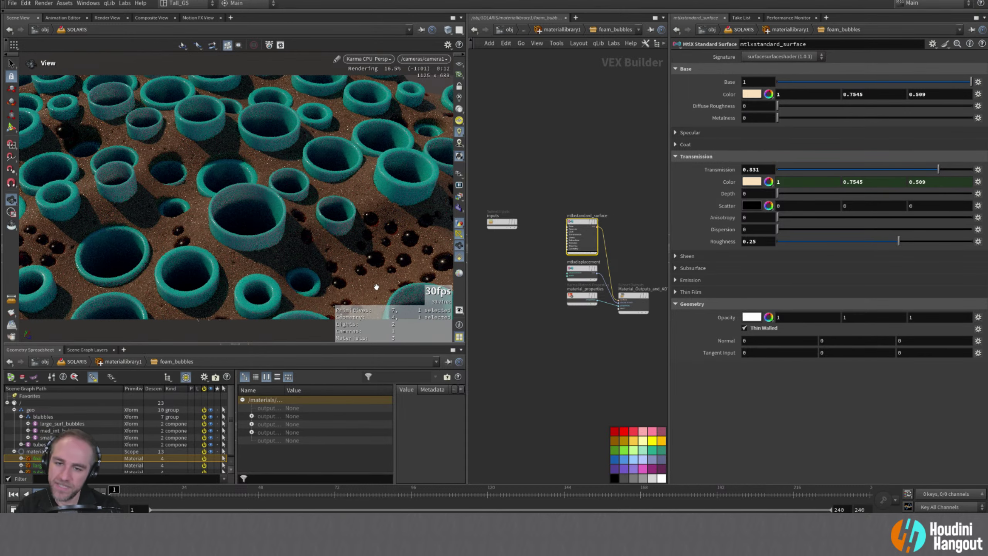
{"action": "right_click_drag", "start_coordinate": [408, 304], "coordinate": [534, 244], "text": "alt"}
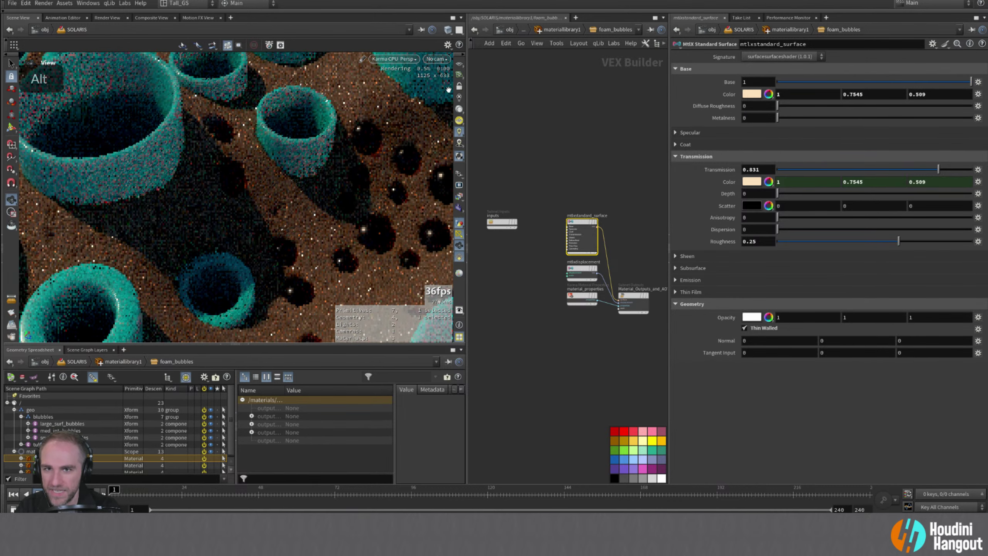
{"action": "left_click", "coordinate": [437, 59]}
{"action": "left_click", "coordinate": [450, 70]}
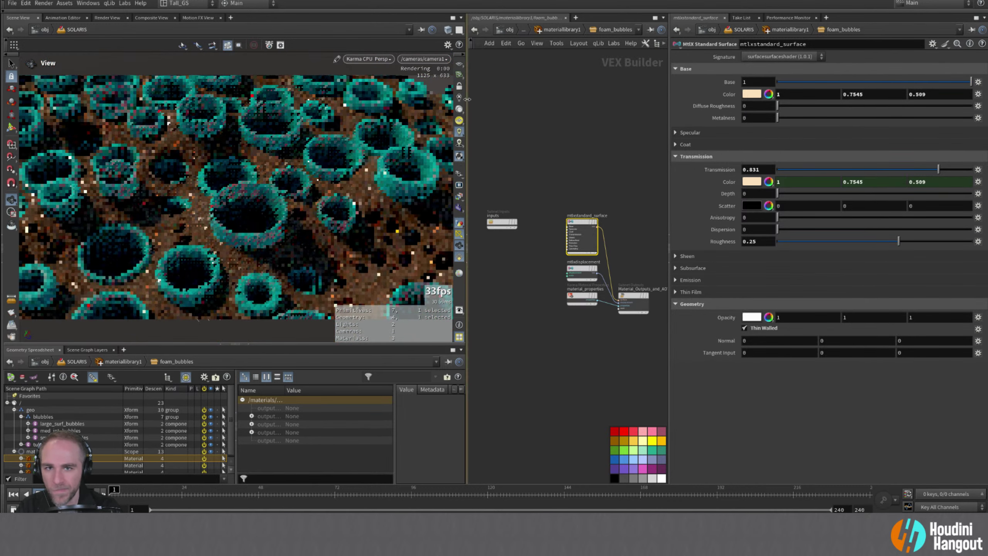
{"action": "right_click_drag", "start_coordinate": [448, 266], "coordinate": [489, 232], "text": "alt"}
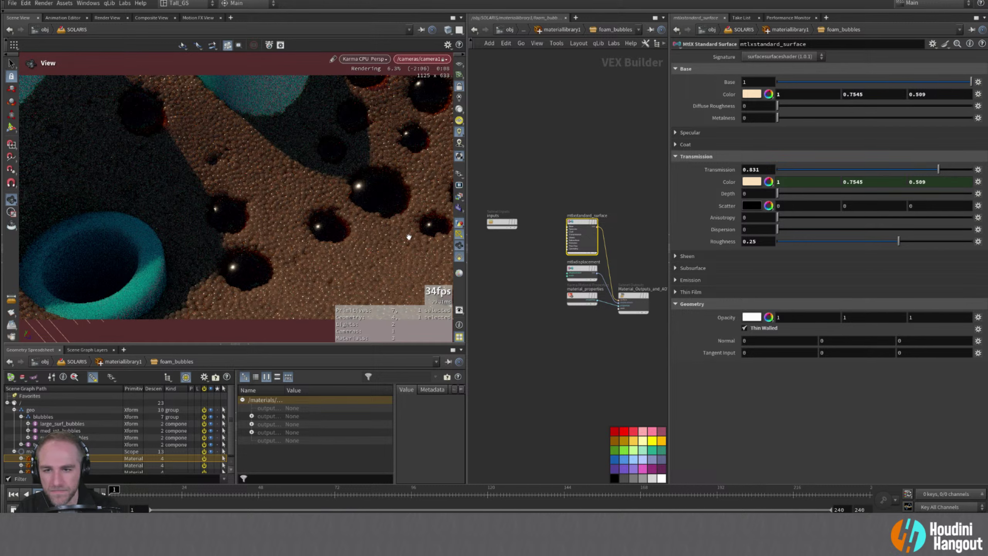
{"action": "left_click_drag", "start_coordinate": [949, 170], "coordinate": [959, 173]}
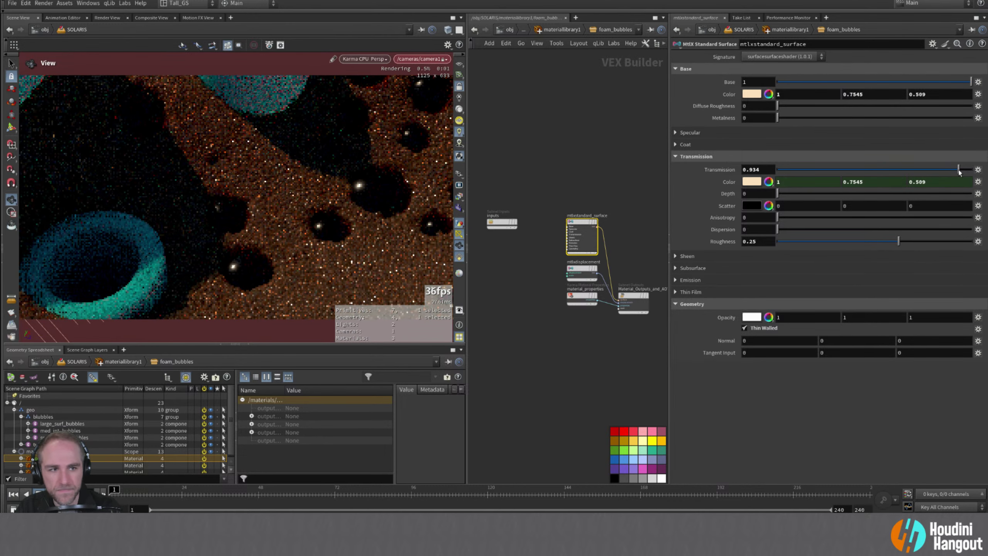
- Switch the viewport renderer to Karma XPU and examine the foam, bubbles and tubes from several distances and angles
{"action": "double_click", "coordinate": [374, 59]}
{"action": "left_click", "coordinate": [370, 113]}
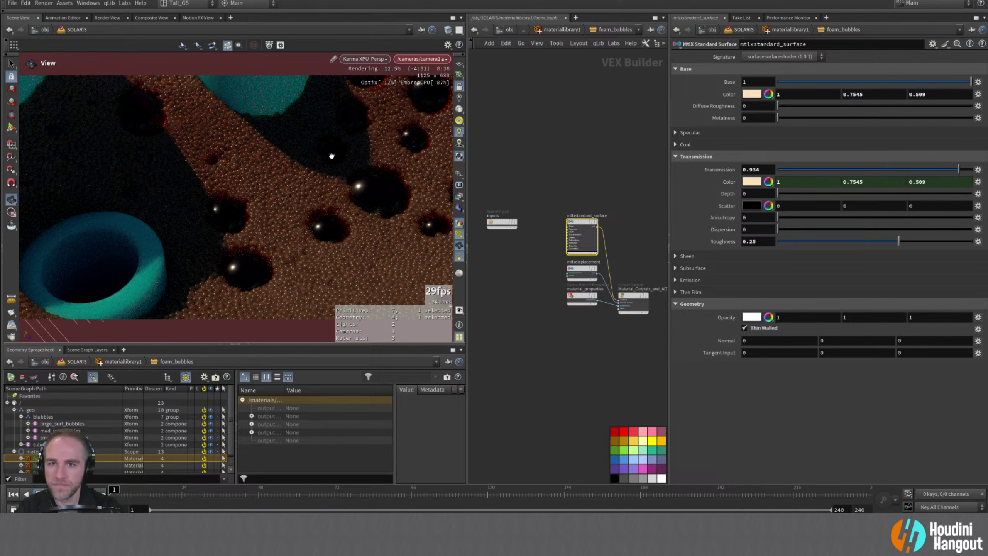
{"action": "right_click_drag", "start_coordinate": [332, 155], "coordinate": [234, 183], "text": "alt"}
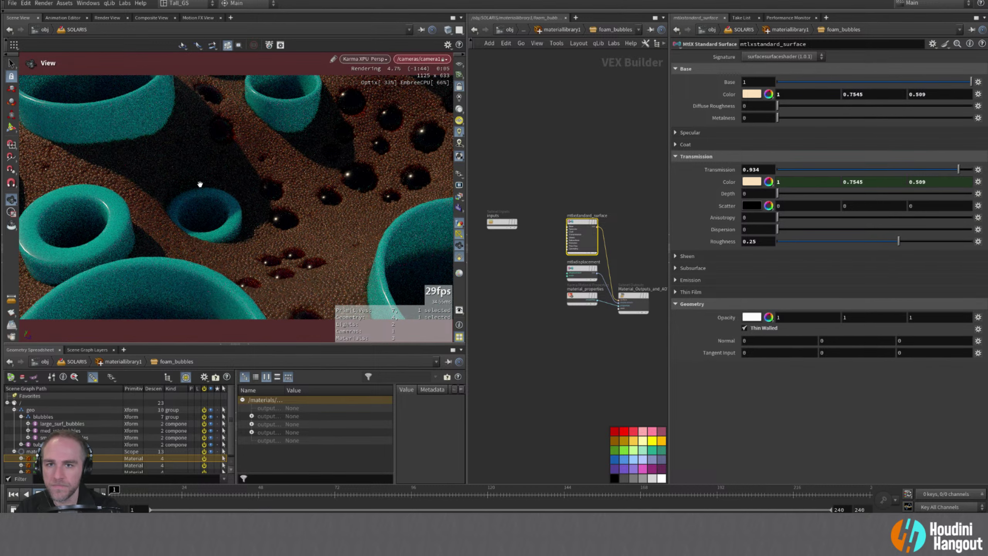
{"action": "right_click_drag", "start_coordinate": [319, 163], "coordinate": [263, 180], "text": "alt"}
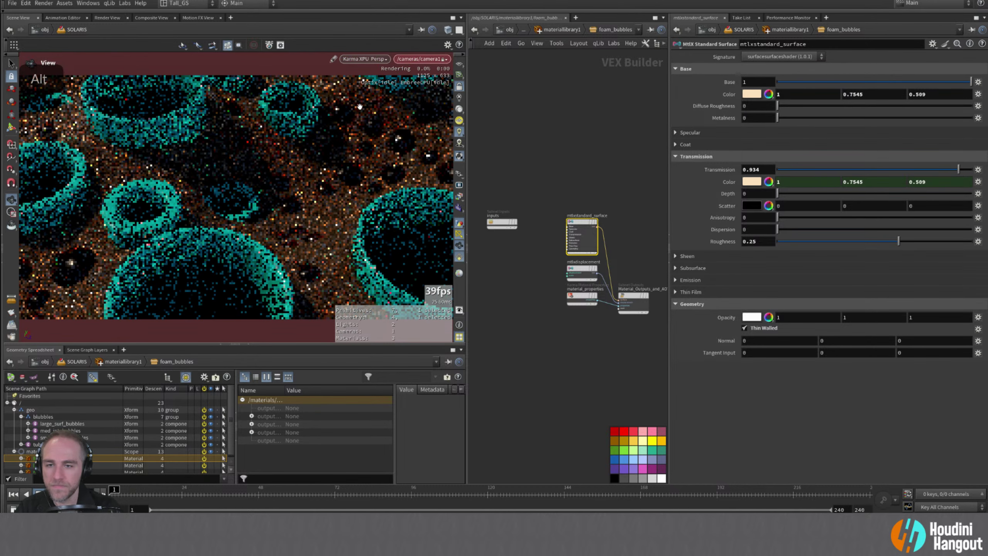
{"action": "left_click", "coordinate": [368, 59]}
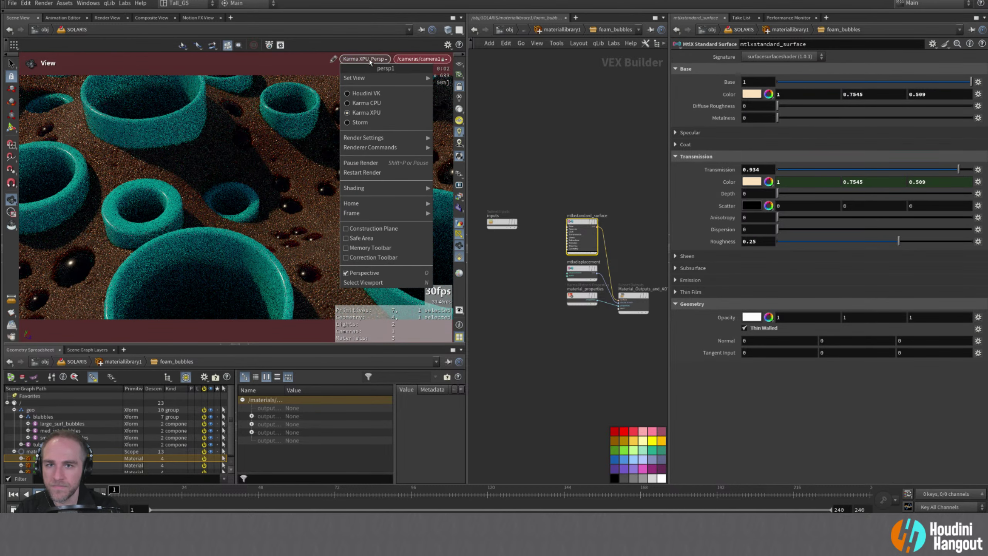
{"action": "left_click", "coordinate": [369, 59]}
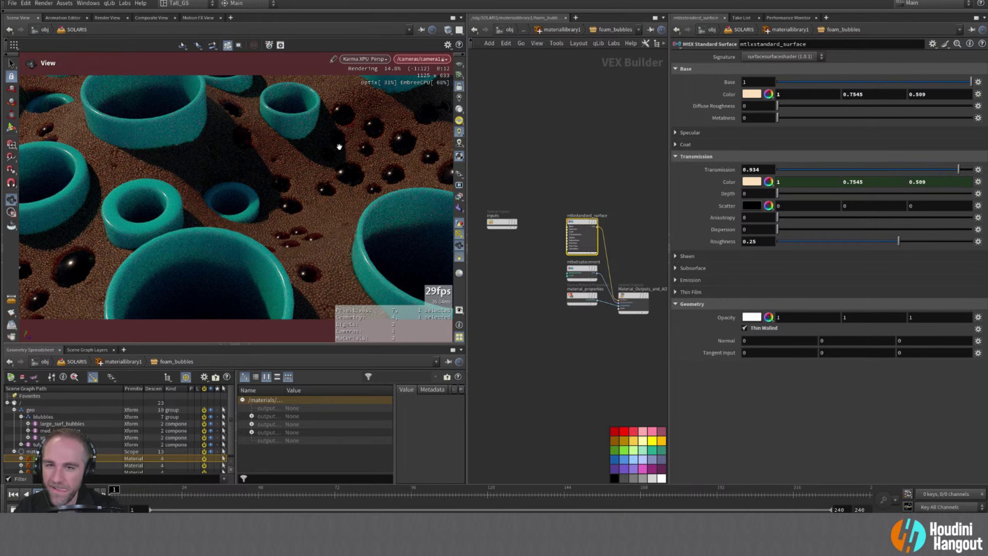
{"action": "key", "text": "alt"}
{"action": "right_click_drag", "start_coordinate": [305, 160], "coordinate": [233, 181], "text": "alt"}
{"action": "left_click_drag", "start_coordinate": [233, 181], "coordinate": [311, 117], "text": "alt"}
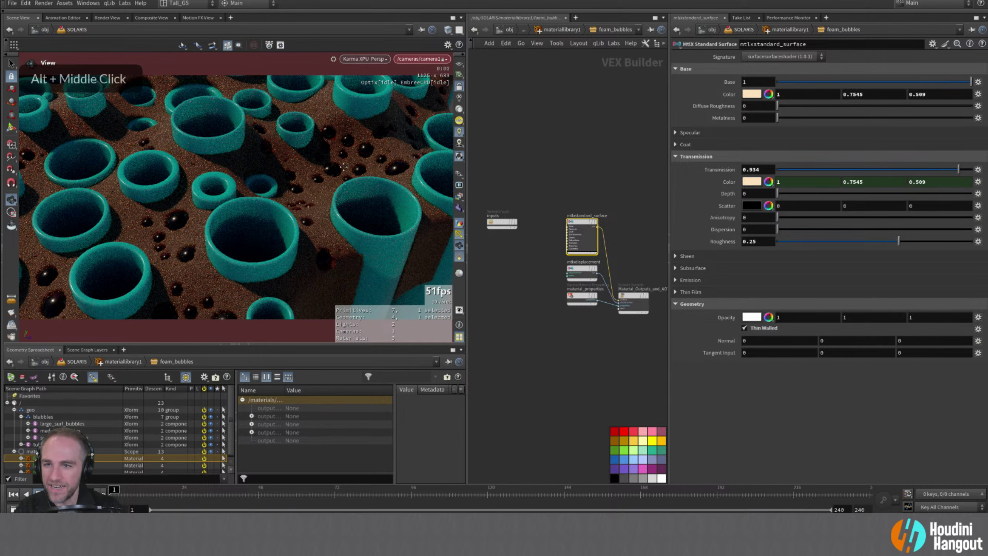
{"action": "middle_click_drag", "start_coordinate": [335, 163], "coordinate": [355, 180], "text": "alt"}
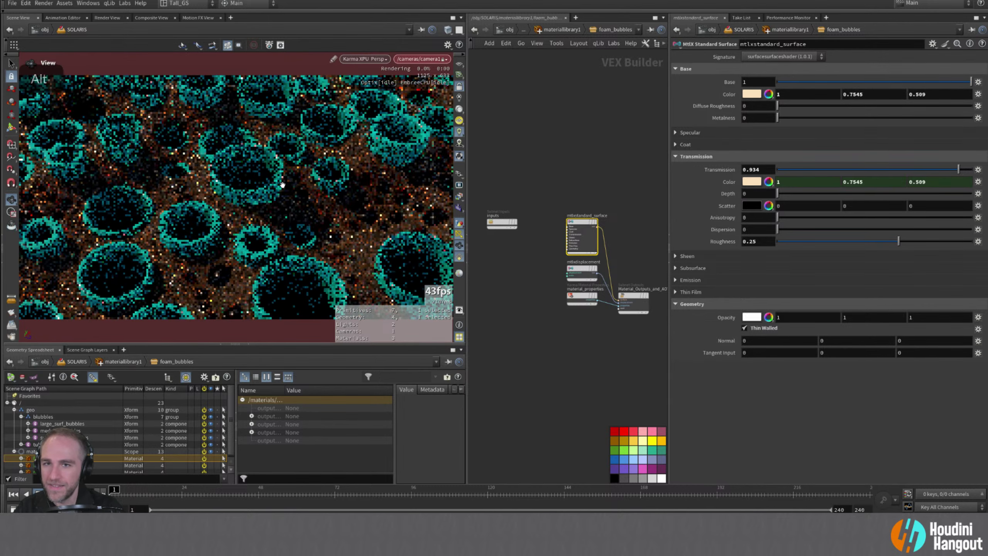
{"action": "right_click_drag", "start_coordinate": [354, 180], "coordinate": [327, 177], "text": "alt"}
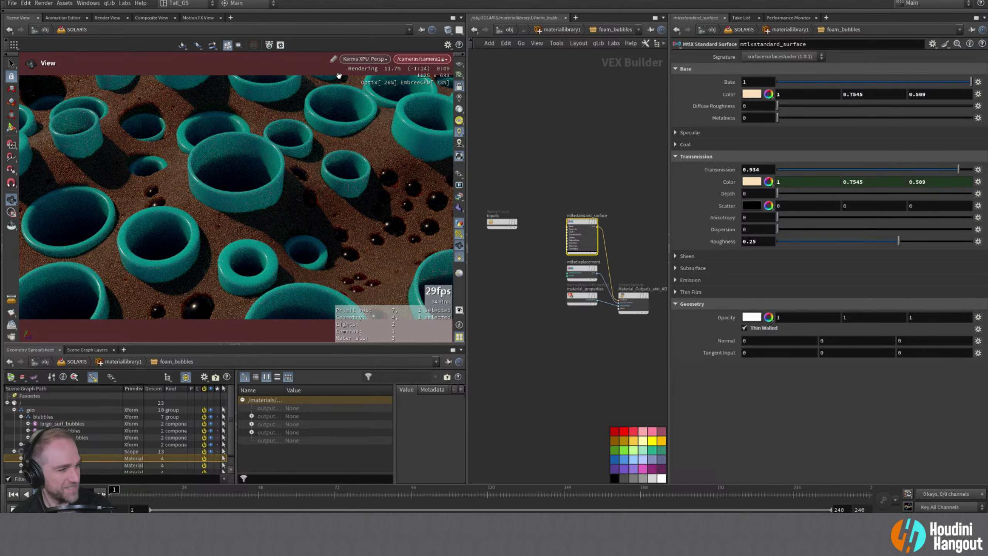
- Switch the viewport renderer back to Karma CPU and widen the camera1 view of the tubes and foam
{"action": "double_click", "coordinate": [369, 59]}
{"action": "left_click", "coordinate": [368, 102]}
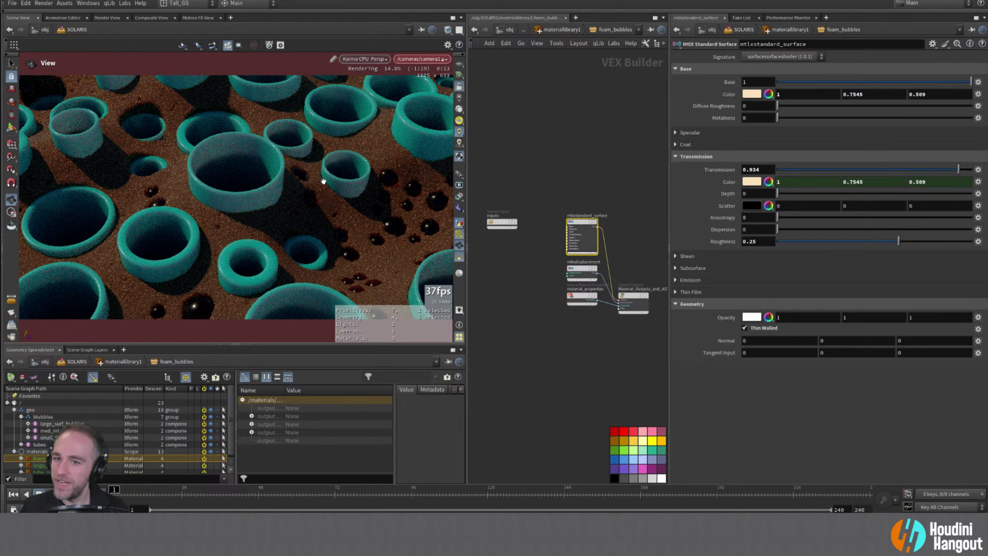
{"action": "right_click_drag", "start_coordinate": [259, 220], "coordinate": [185, 226], "text": "alt"}
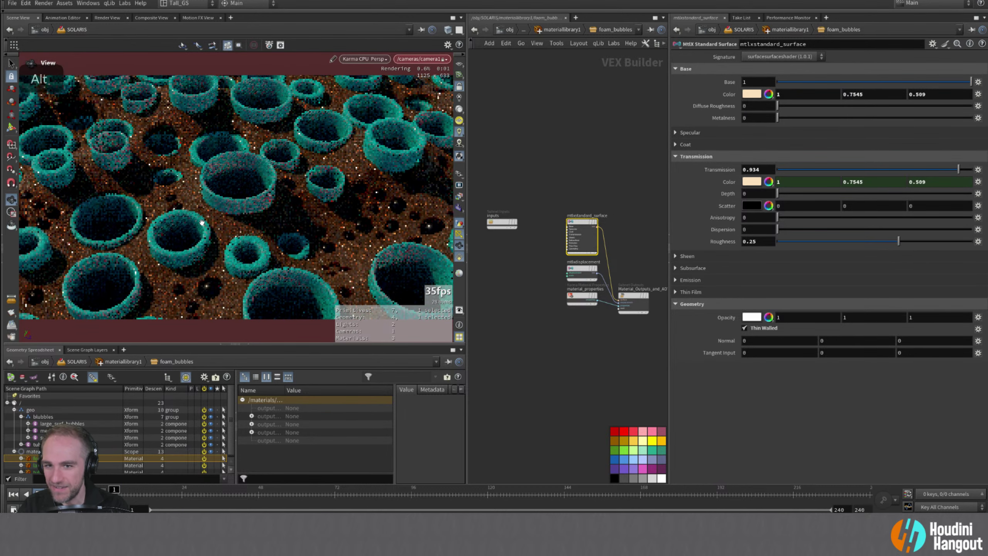
- Enlarge the scene graph pane and set the foam_bubbles standard surface's transmission weight to 1
{"action": "middle_click_drag", "start_coordinate": [221, 192], "coordinate": [306, 197], "text": "alt"}
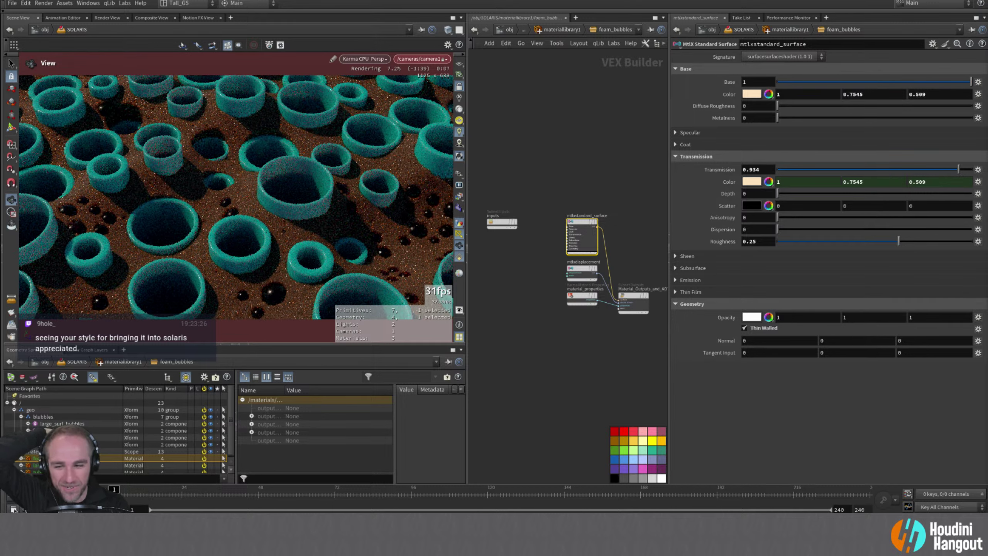
{"action": "key", "text": "u"}
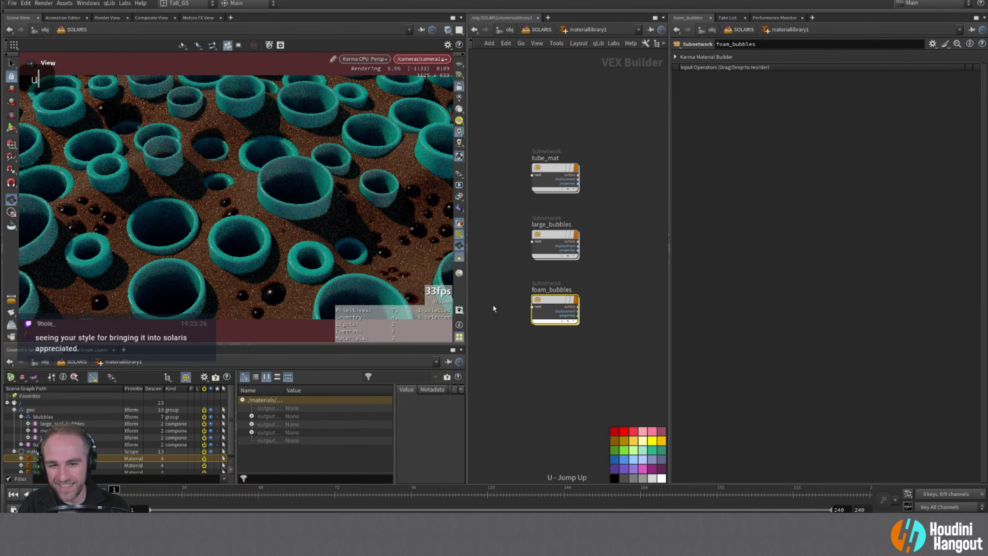
{"action": "left_click_drag", "start_coordinate": [237, 344], "coordinate": [236, 313]}
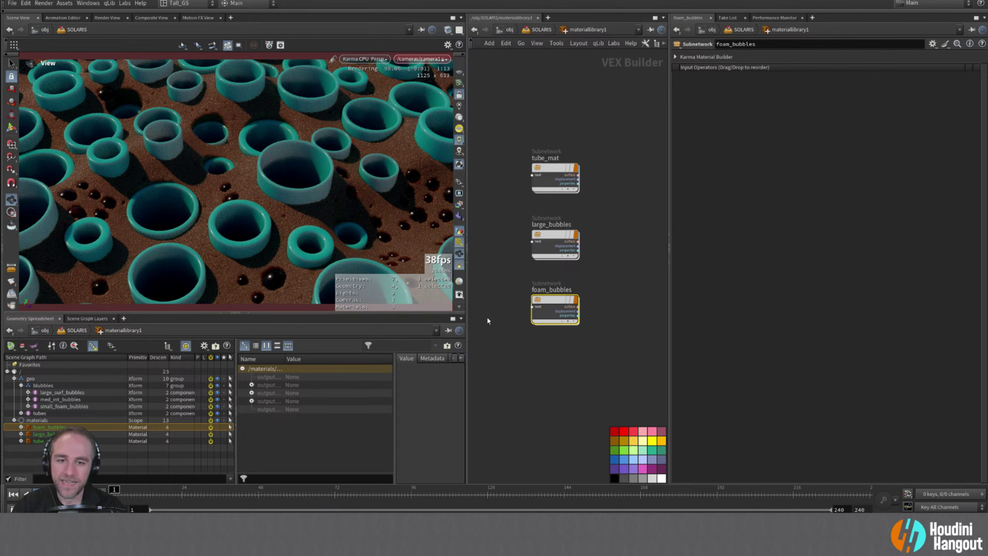
{"action": "double_click", "coordinate": [555, 301]}
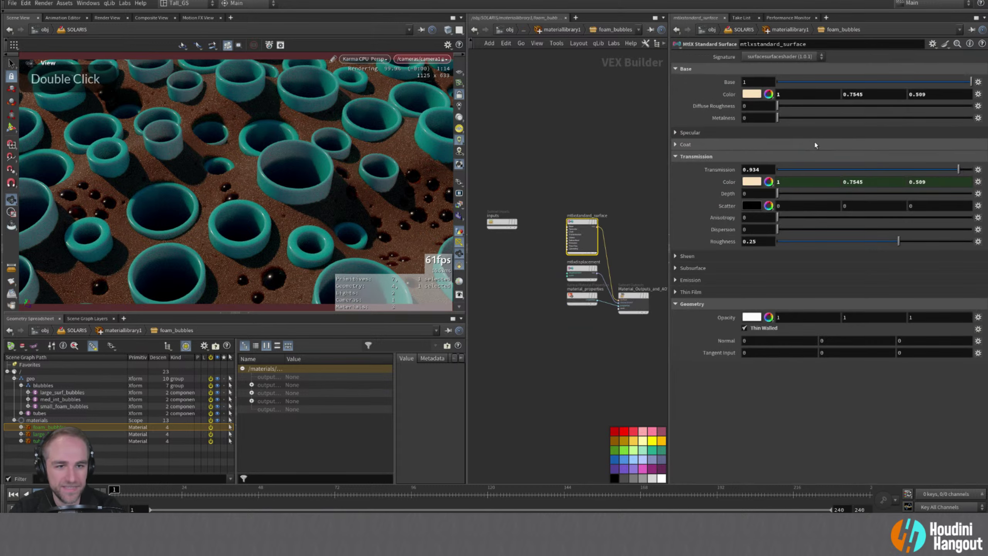
{"action": "left_click_drag", "start_coordinate": [958, 169], "coordinate": [972, 169]}
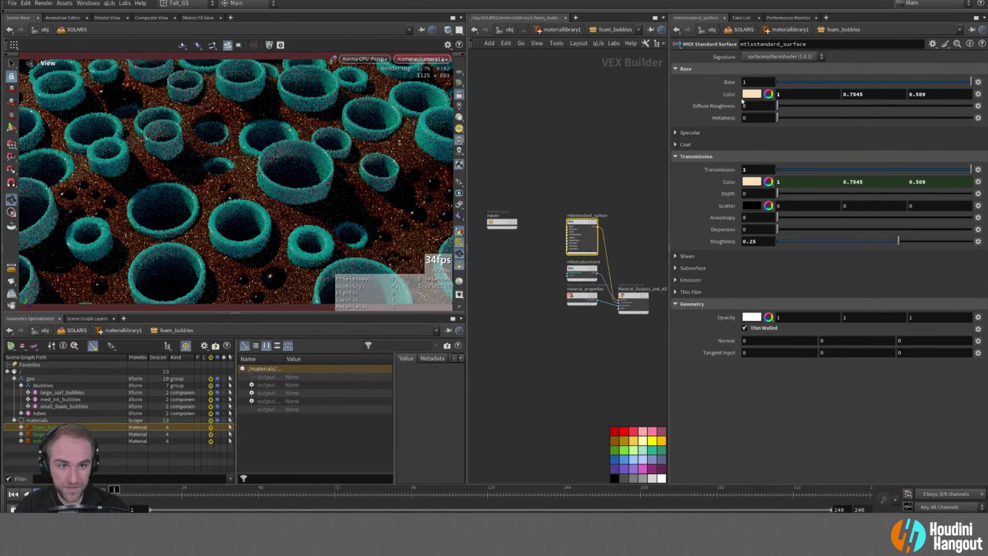
{"action": "left_click", "coordinate": [769, 93]}
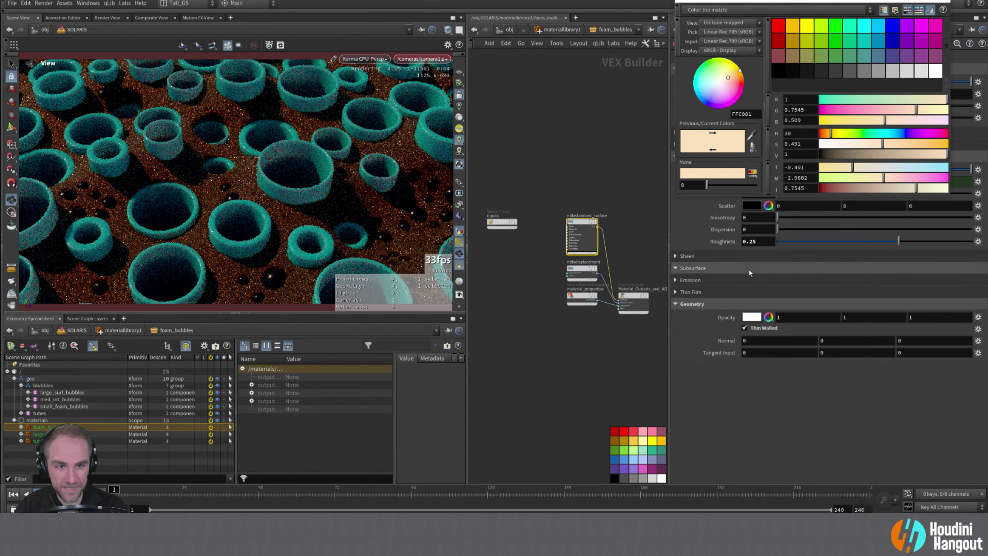
{"action": "left_click", "coordinate": [693, 268]}
{"action": "left_click", "coordinate": [693, 268]}
{"action": "double_click", "coordinate": [712, 230]}
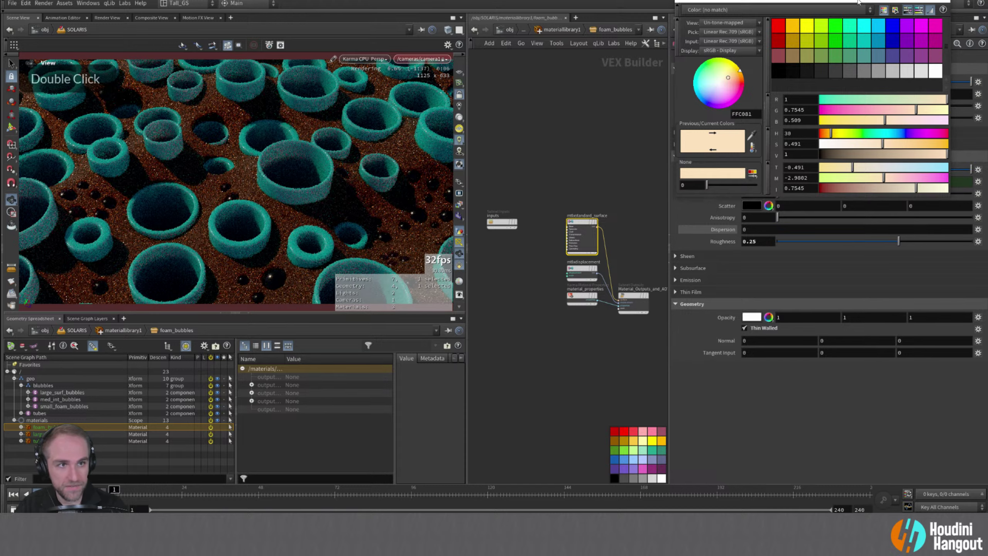
{"action": "left_click_drag", "start_coordinate": [859, 2], "coordinate": [454, 84]}
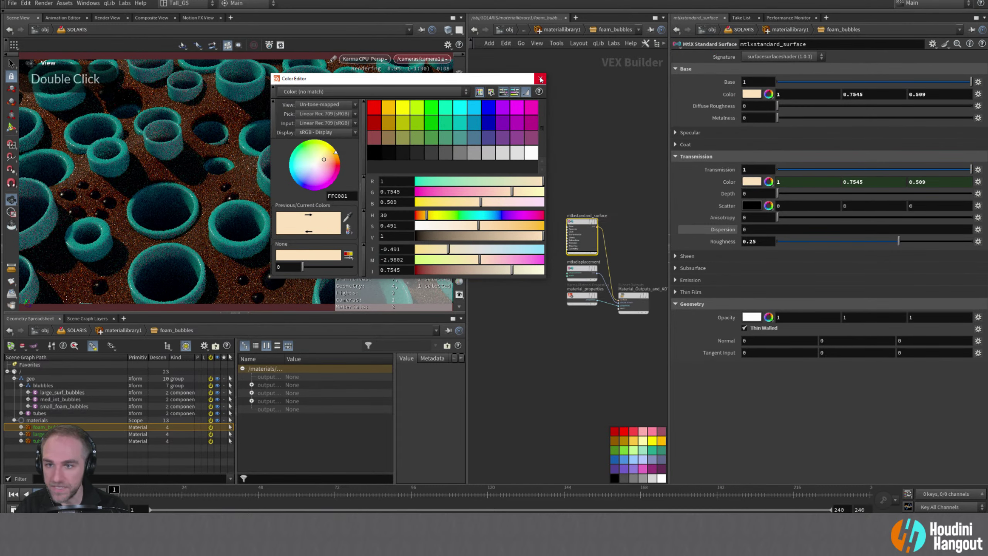
- Delete the channels on the foam_bubbles transmission color and revert that color to its default white
{"action": "right_click", "coordinate": [726, 185]}
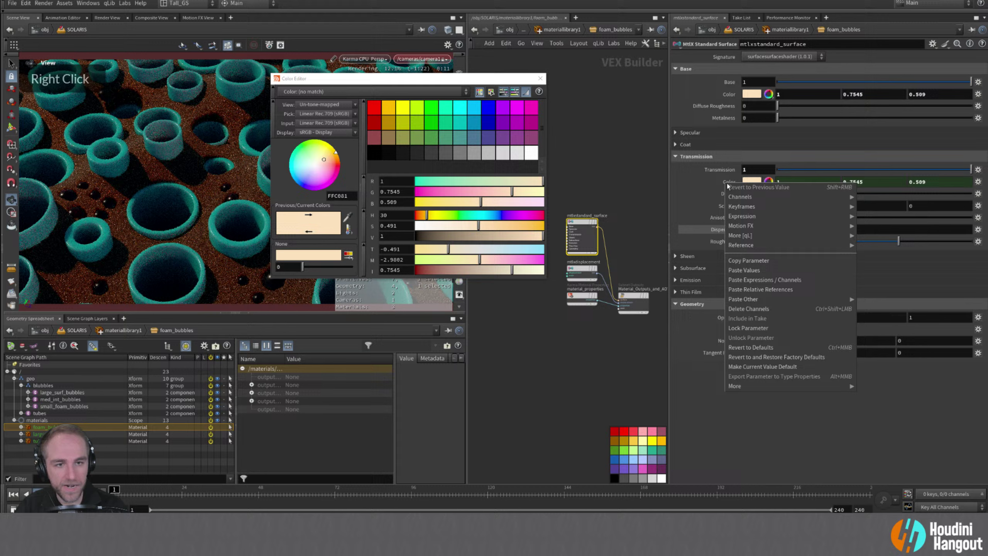
{"action": "left_click", "coordinate": [766, 309]}
{"action": "left_click", "coordinate": [540, 79]}
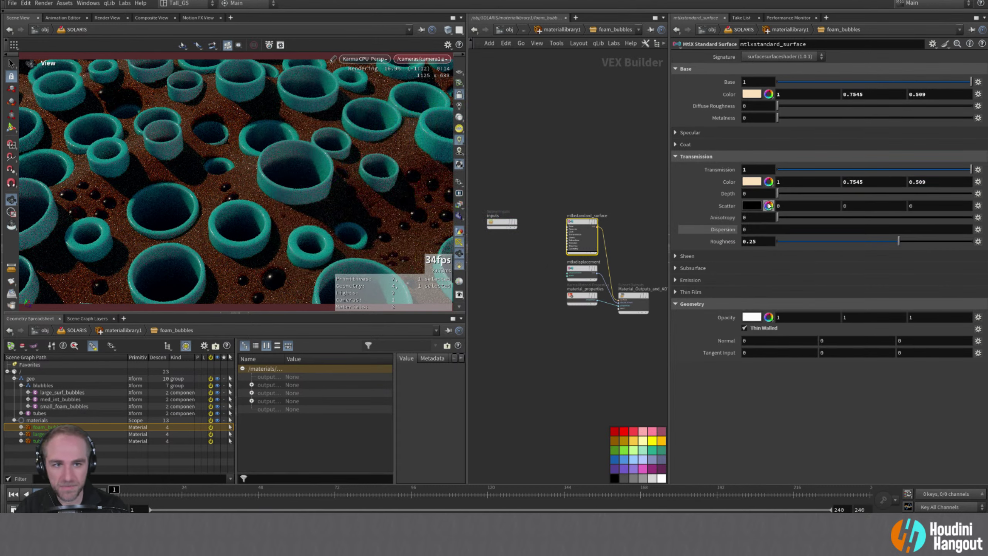
{"action": "middle_click", "coordinate": [731, 183], "text": "ctrl"}
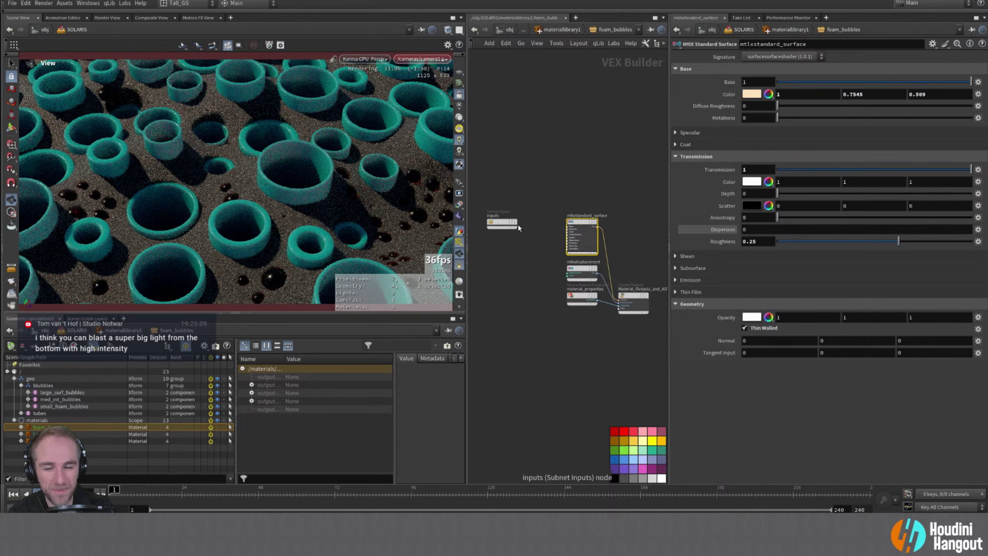
- Return to the SOLARIS network and add a Karma Render Settings node with its USD render ROP below camera1
{"action": "left_click", "coordinate": [543, 162]}
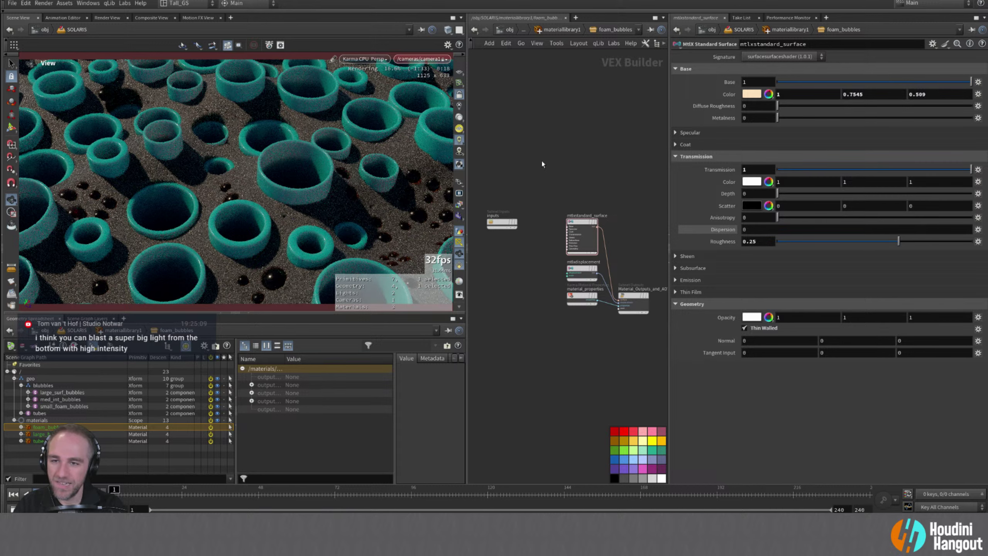
{"action": "key", "text": "u"}
{"action": "key", "text": "u"}
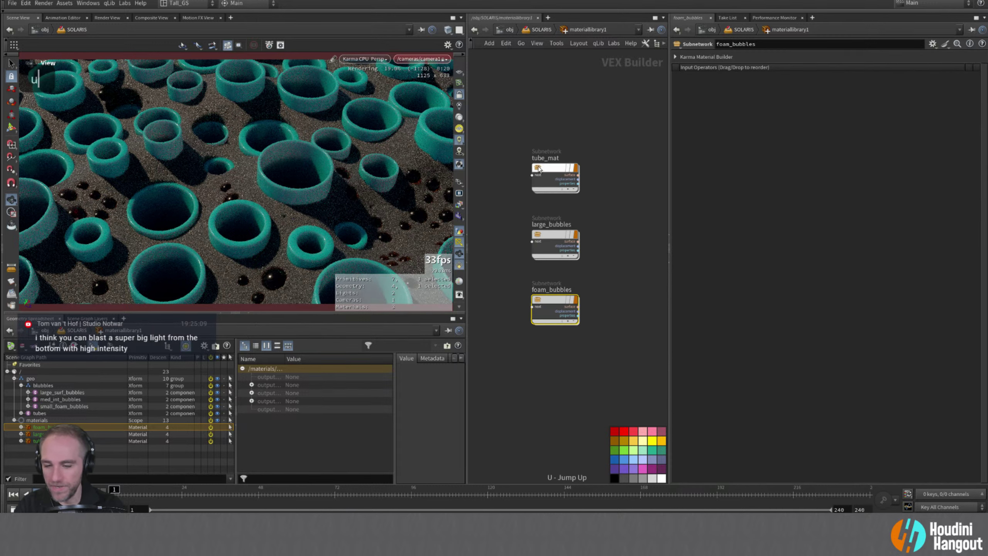
{"action": "middle_click_drag", "start_coordinate": [539, 402], "coordinate": [507, 343]}
{"action": "key", "text": "Tab"}
{"action": "type", "text": "cam"}
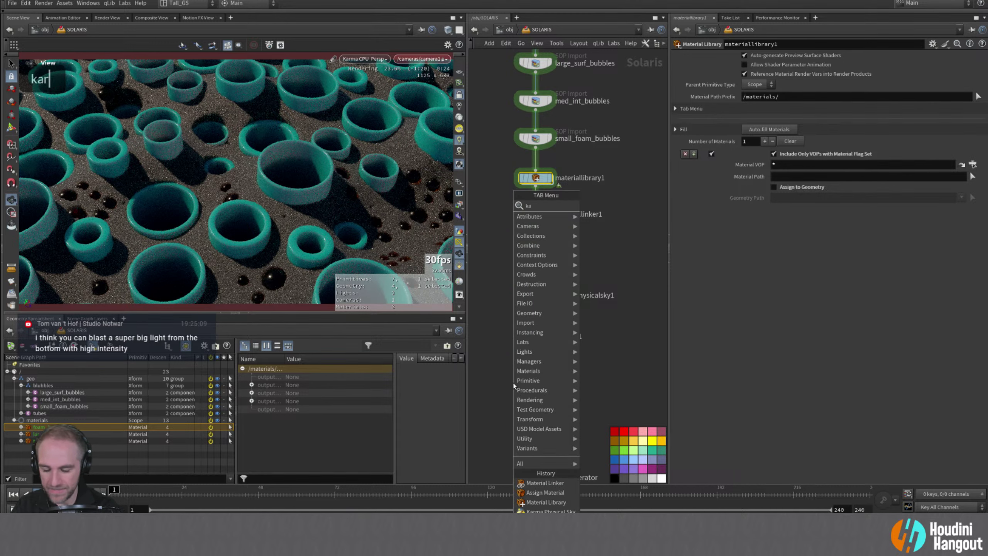
{"action": "key", "text": "Return"}
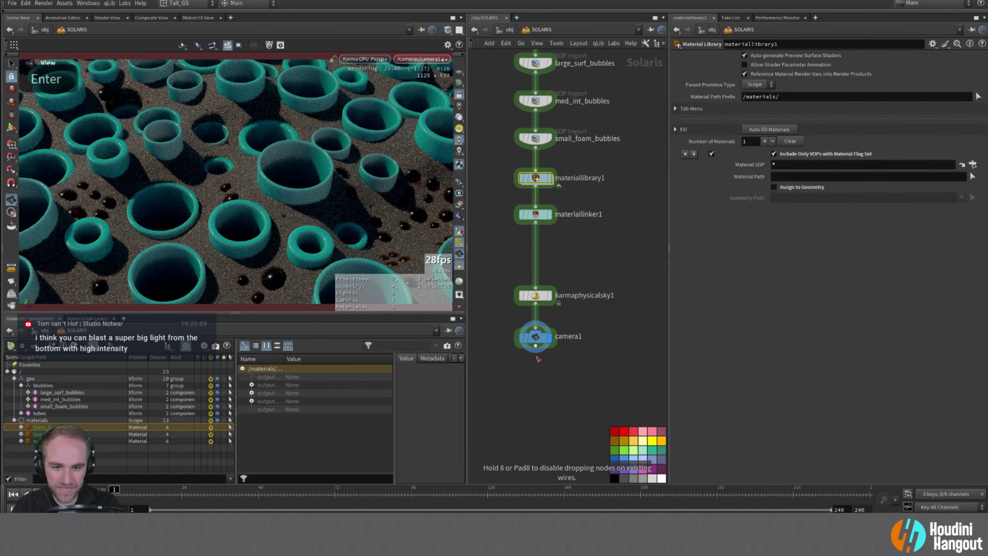
{"action": "left_click", "coordinate": [536, 369]}
{"action": "left_click_drag", "start_coordinate": [537, 406], "coordinate": [536, 424]}
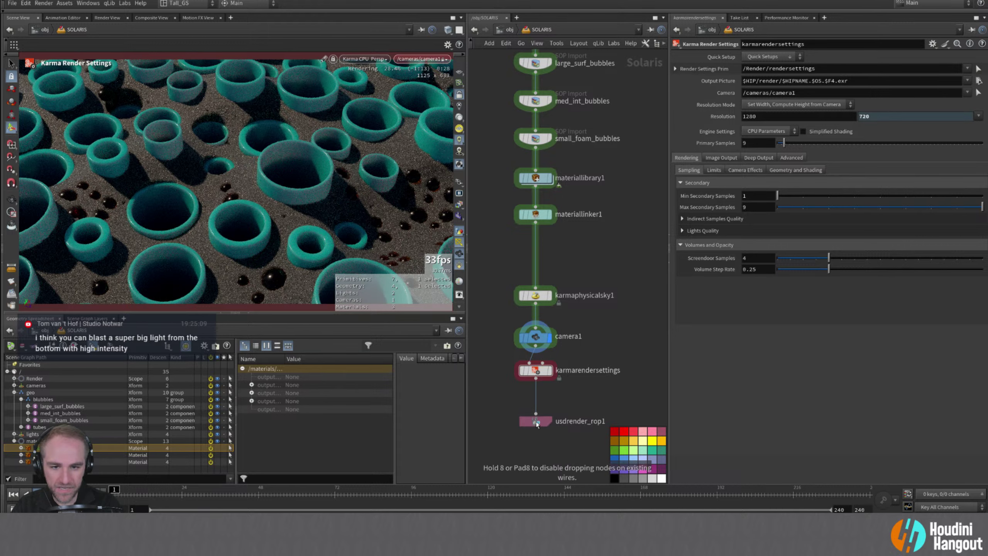
{"action": "left_click_drag", "start_coordinate": [536, 370], "coordinate": [536, 381]}
{"action": "double_click", "coordinate": [536, 380]}
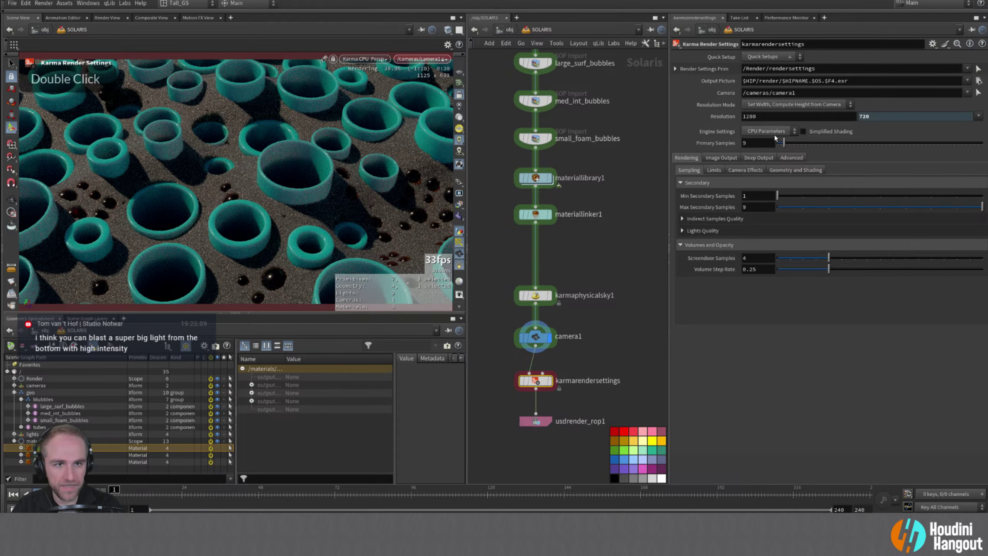
- Set the refraction limit in karmarendersettings to 10 and make that node the displayed one
{"action": "left_click", "coordinate": [714, 170]}
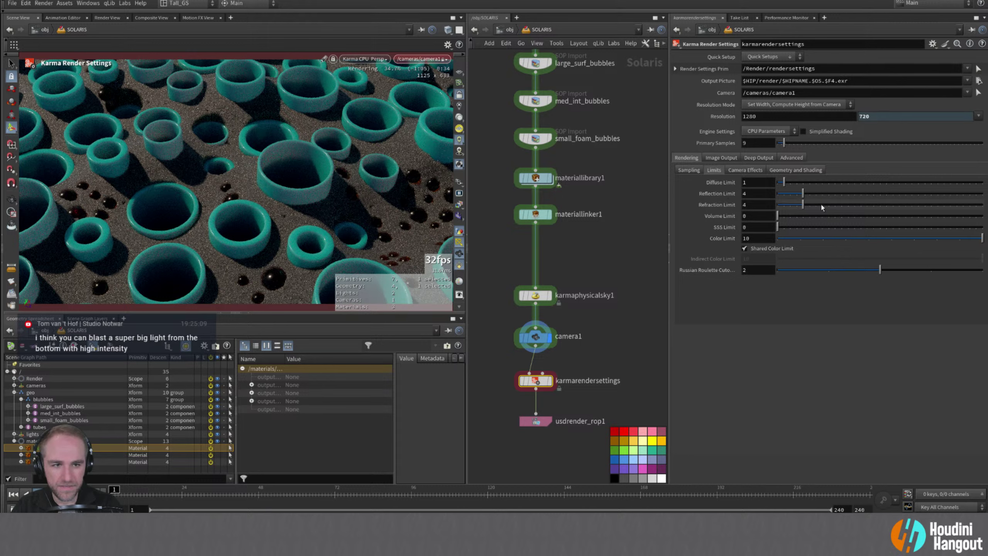
{"action": "left_click", "coordinate": [840, 205]}
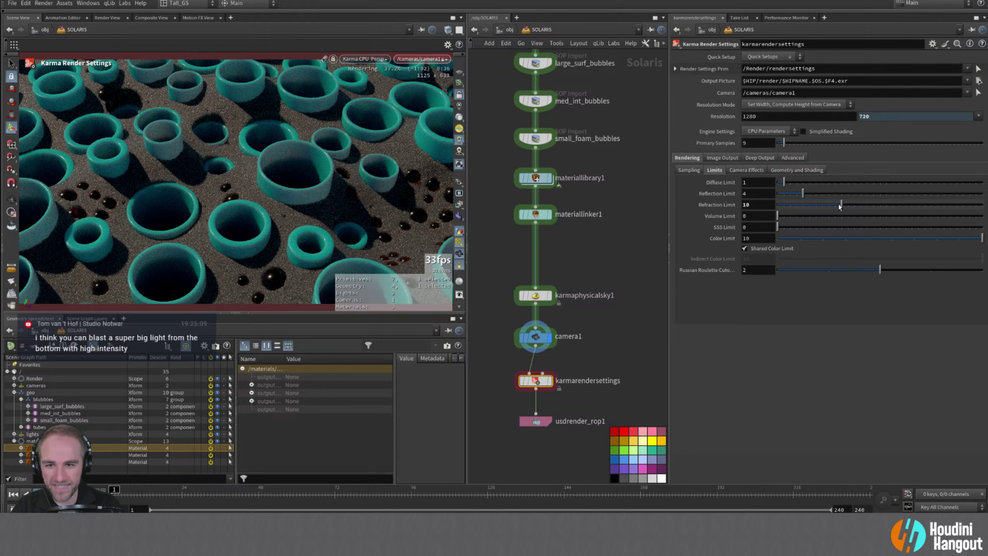
{"action": "double_click", "coordinate": [543, 383]}
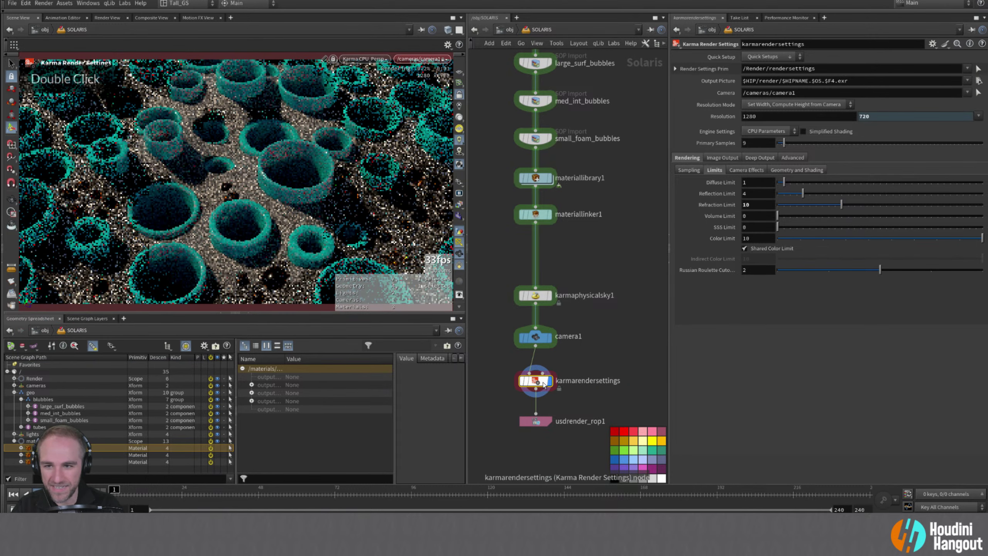
- Compare a refraction limit of 4, settling on reflection and refraction limits of 10 with an SSS limit of 1
{"action": "left_click", "coordinate": [802, 205]}
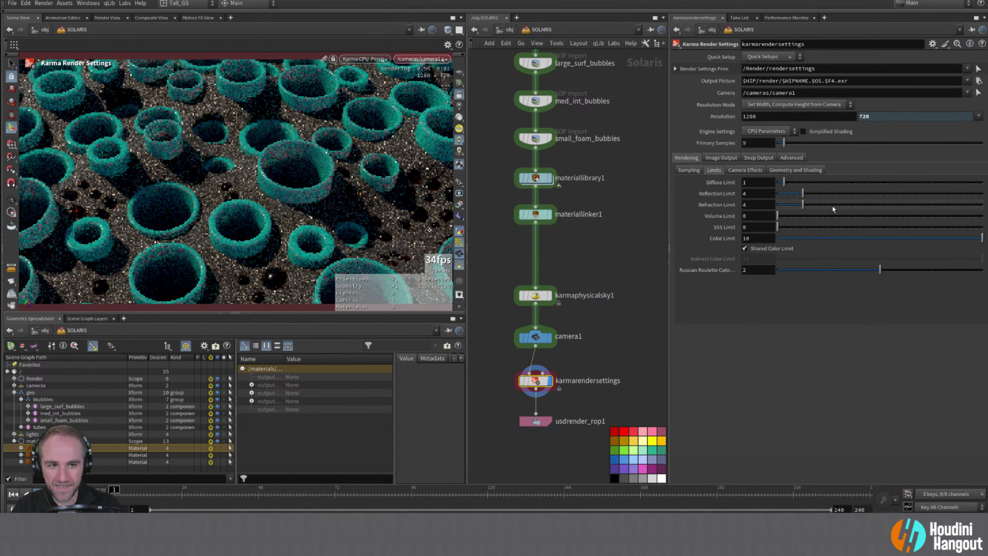
{"action": "left_click", "coordinate": [784, 205]}
{"action": "left_click_drag", "start_coordinate": [784, 205], "coordinate": [842, 206]}
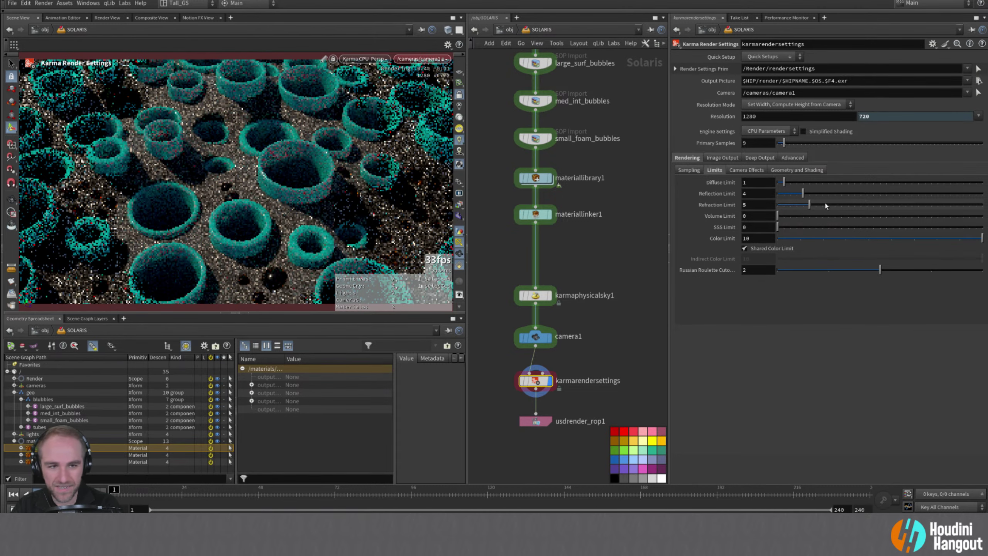
{"action": "left_click", "coordinate": [841, 194]}
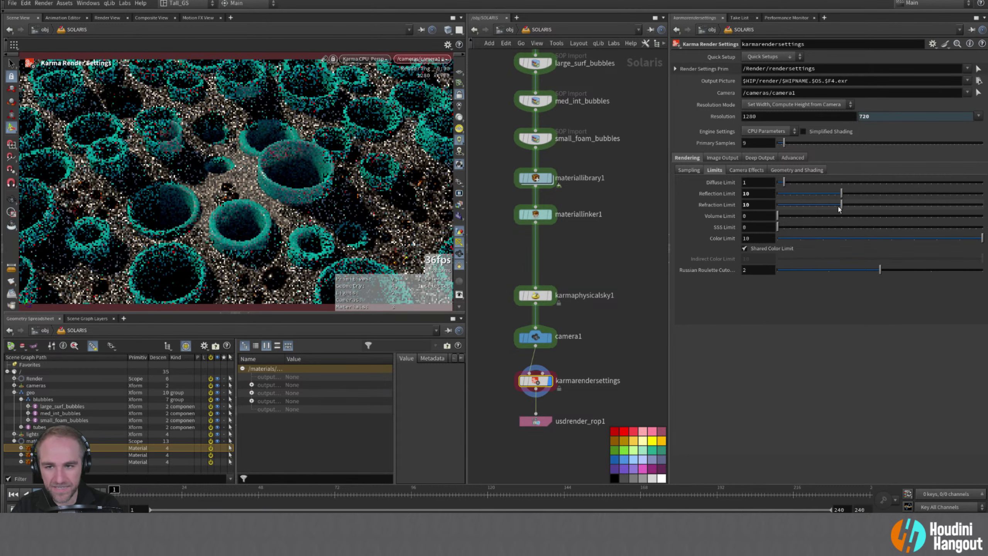
{"action": "left_click", "coordinate": [784, 227]}
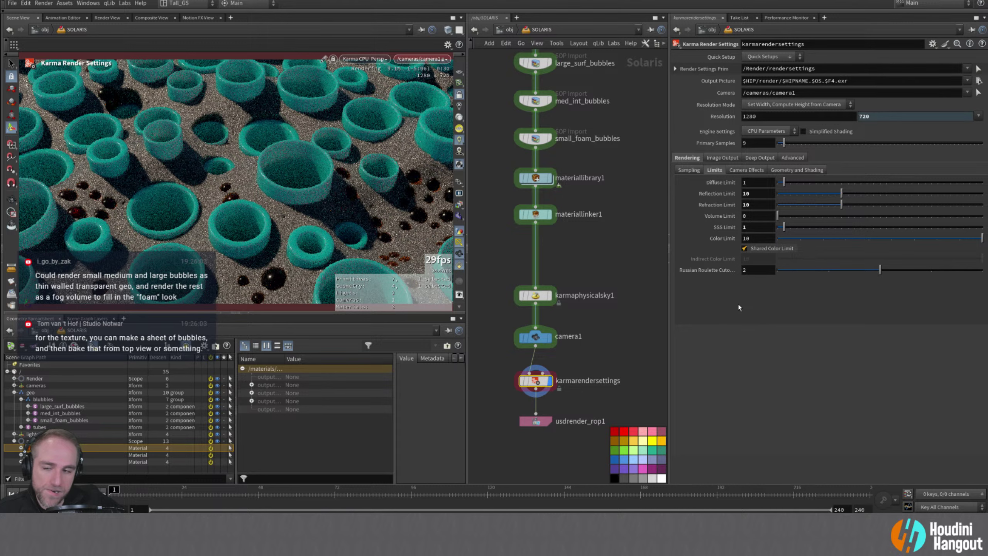
- Reopen foam_bubbles in materiallibrary1 and copy its base color values (1, 0.7545, 0.509) onto the transmission color
{"action": "left_click", "coordinate": [539, 215]}
{"action": "double_click", "coordinate": [540, 216]}
{"action": "double_click", "coordinate": [536, 178]}
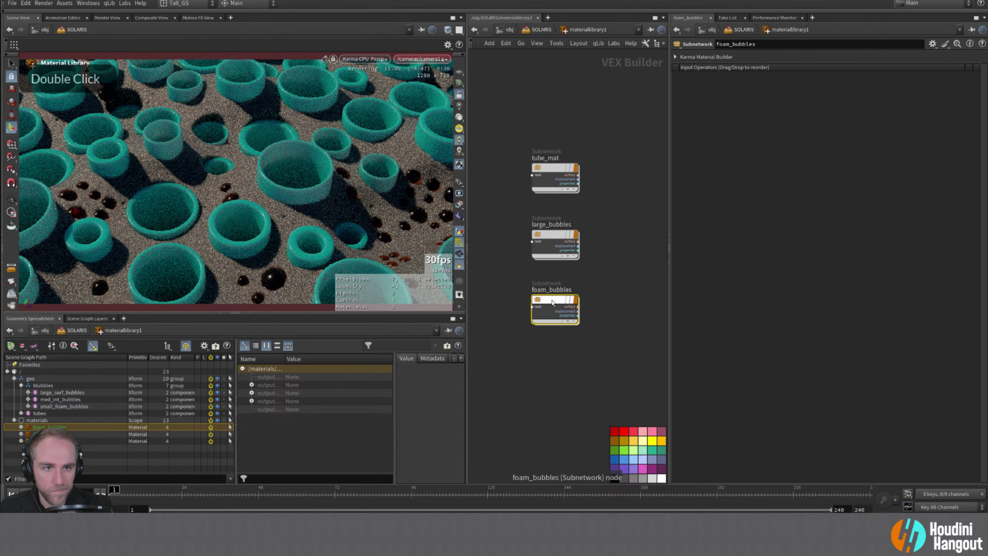
{"action": "double_click", "coordinate": [553, 303]}
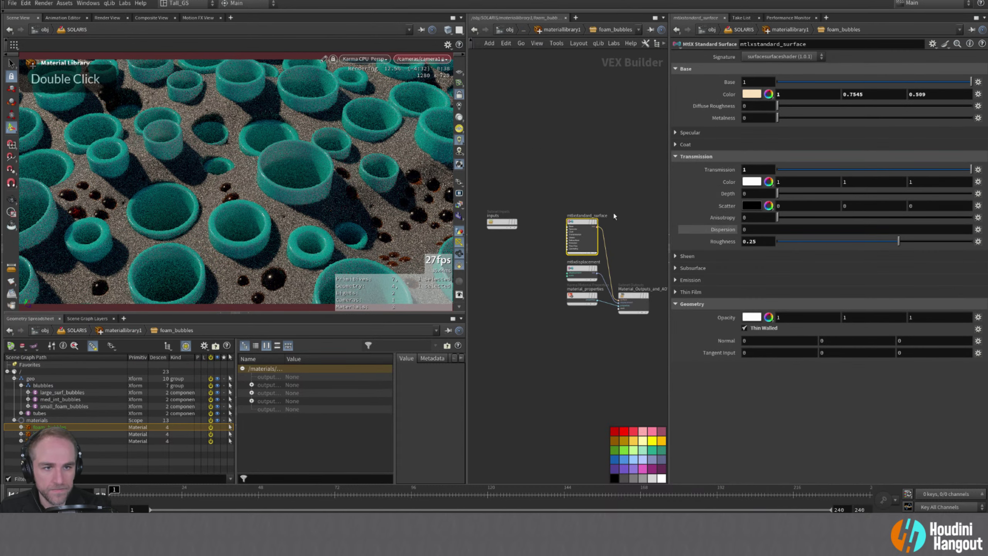
{"action": "right_click", "coordinate": [732, 94]}
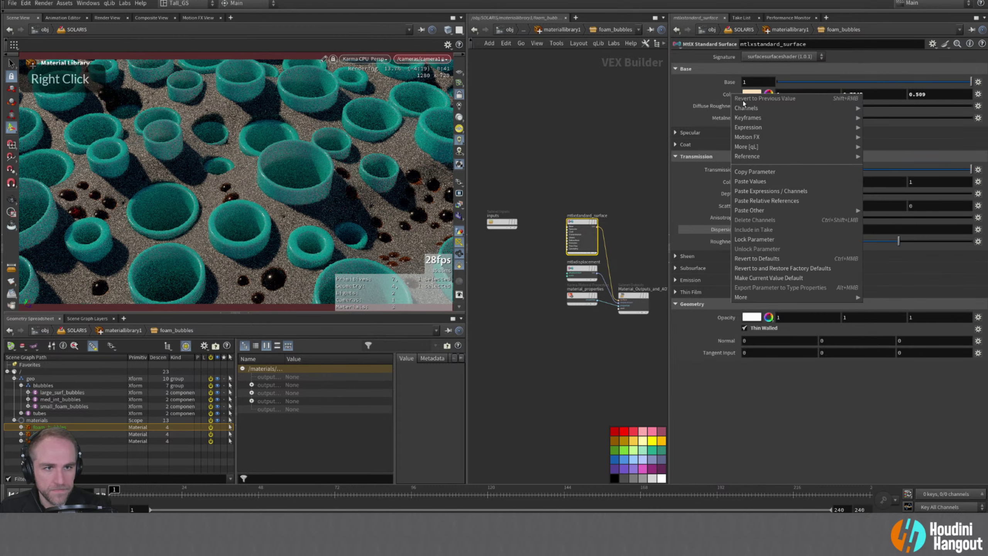
{"action": "left_click", "coordinate": [747, 171]}
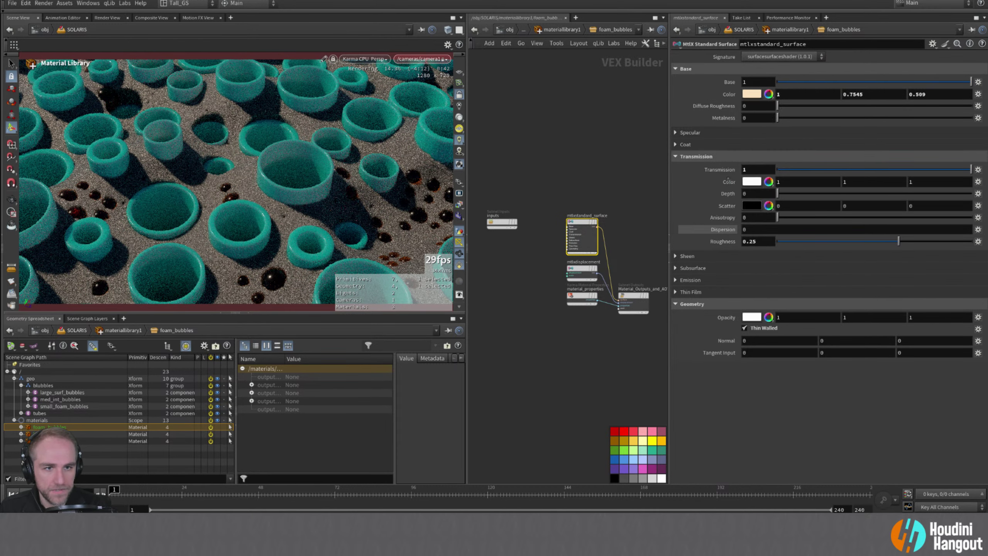
{"action": "right_click", "coordinate": [725, 183]}
{"action": "left_click", "coordinate": [743, 272]}
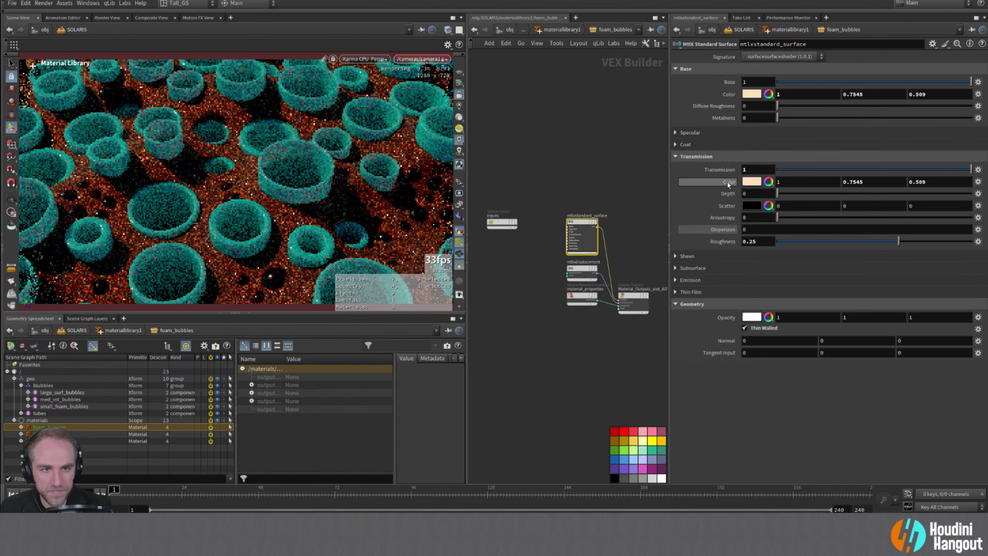
- Lower the transmission color's saturation to 0.118, giving 1, 0.941, 0.882
{"action": "left_click", "coordinate": [751, 182]}
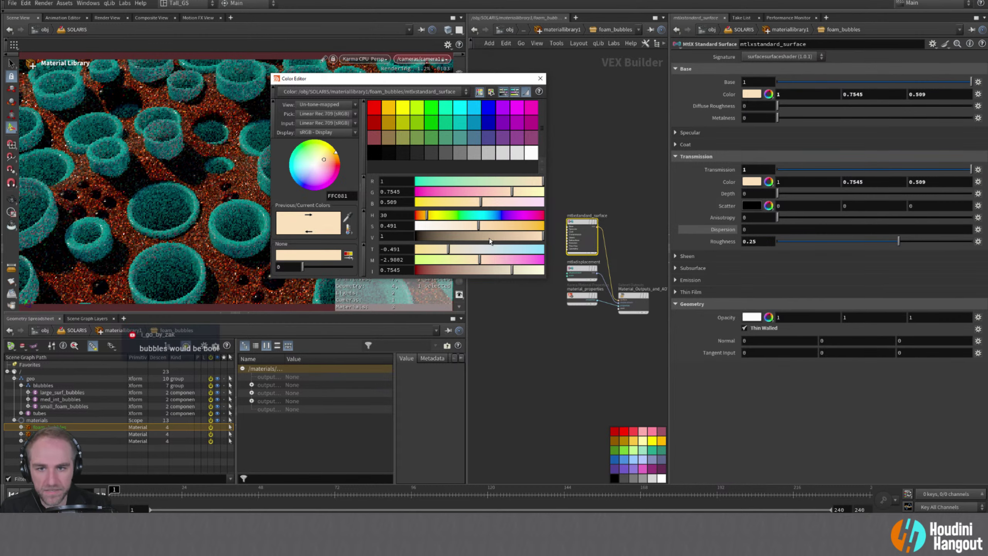
{"action": "left_click_drag", "start_coordinate": [479, 226], "coordinate": [432, 231]}
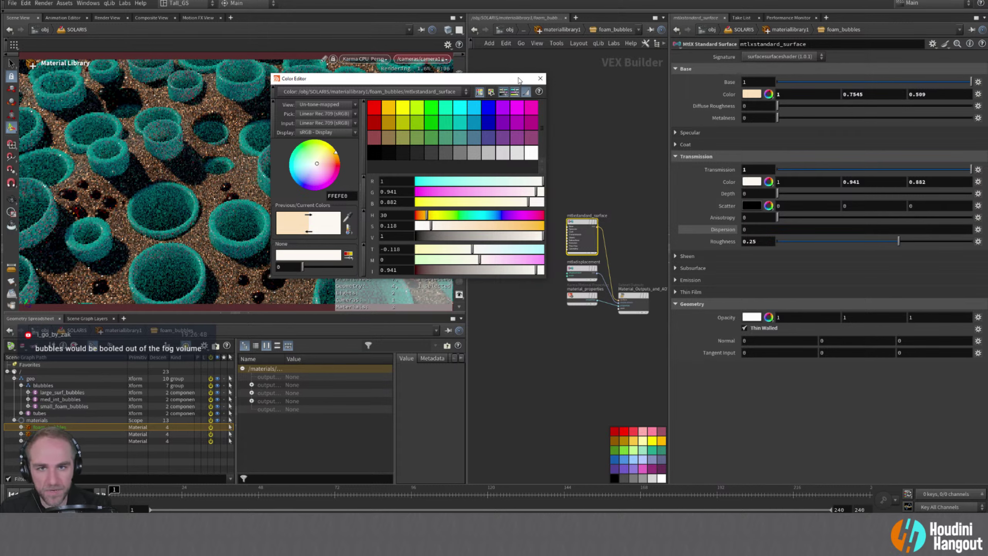
{"action": "left_click", "coordinate": [540, 78]}
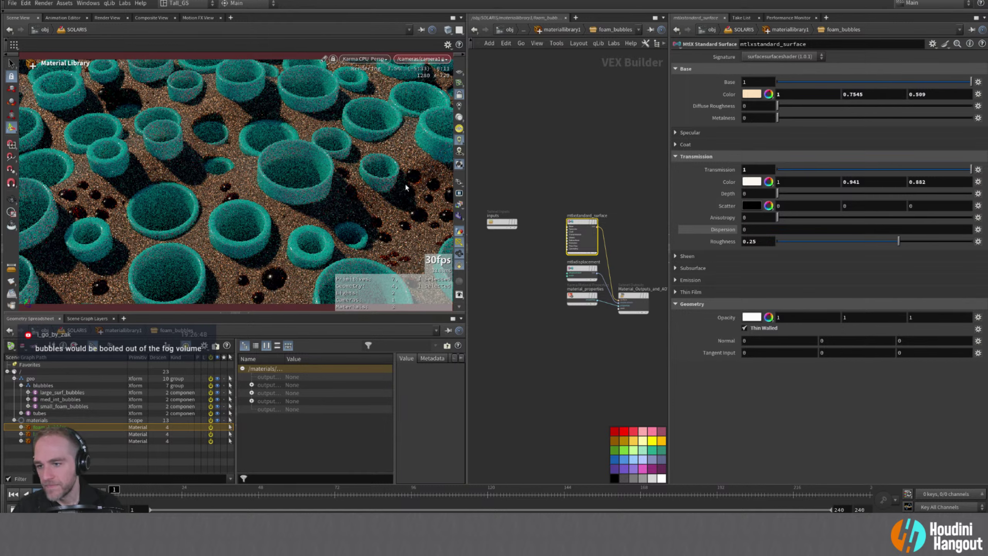
- Restrict the viewport render to a region around the central tubes and the dark bubbles beside them
{"action": "scroll", "coordinate": [19, 294], "scroll_direction": "down", "scroll_amount": 1}
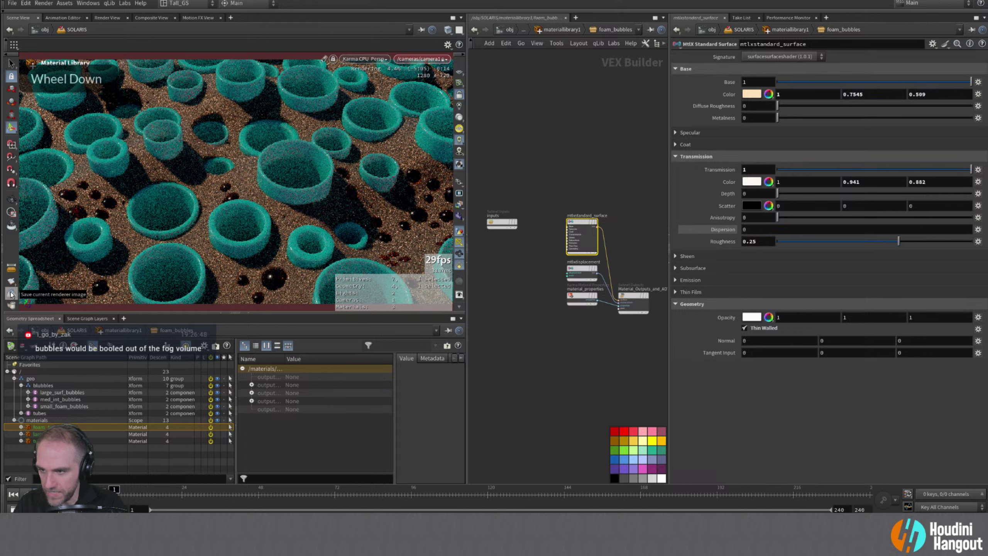
{"action": "left_click", "coordinate": [11, 212]}
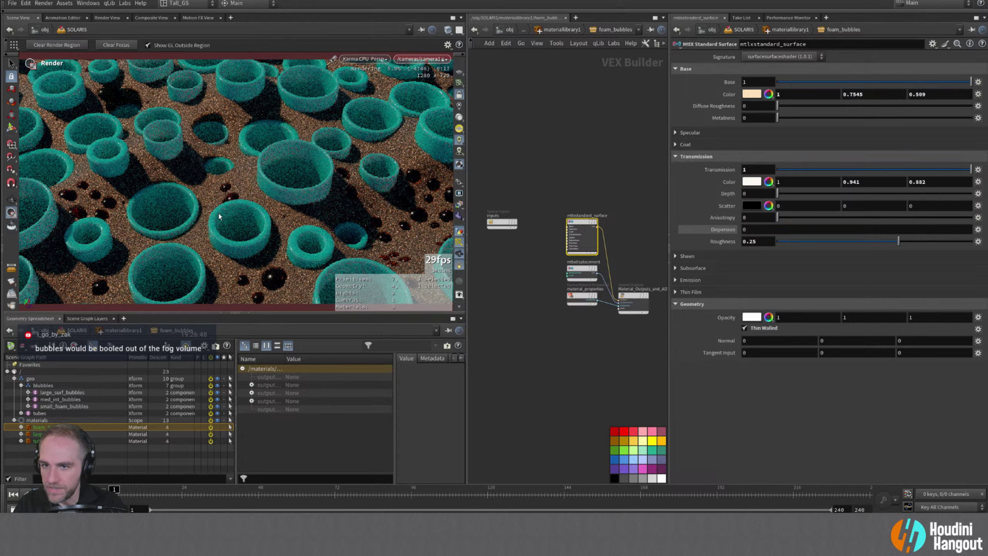
{"action": "left_click_drag", "start_coordinate": [206, 136], "coordinate": [419, 292]}
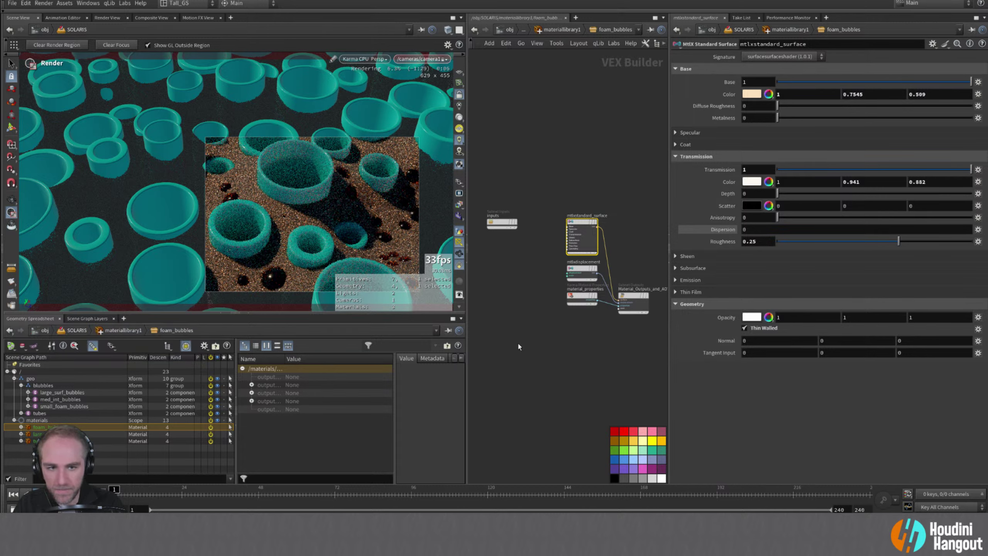
- Compare the Intel OIDN and nVidia Optix denoisers in karmarendersettings, ending with No Denoiser
{"action": "key", "text": "u"}
{"action": "key", "text": "u"}
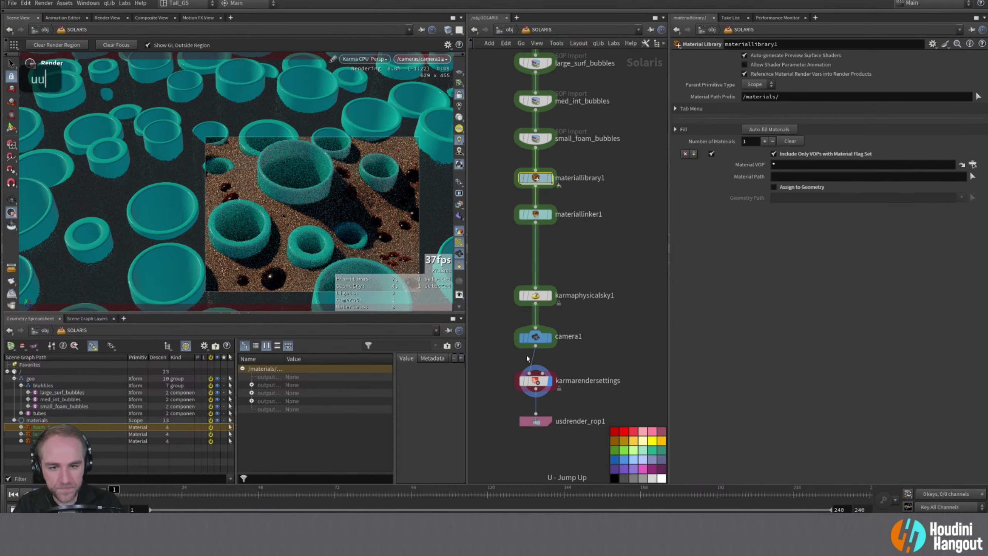
{"action": "left_click", "coordinate": [535, 380]}
{"action": "left_click", "coordinate": [724, 157]}
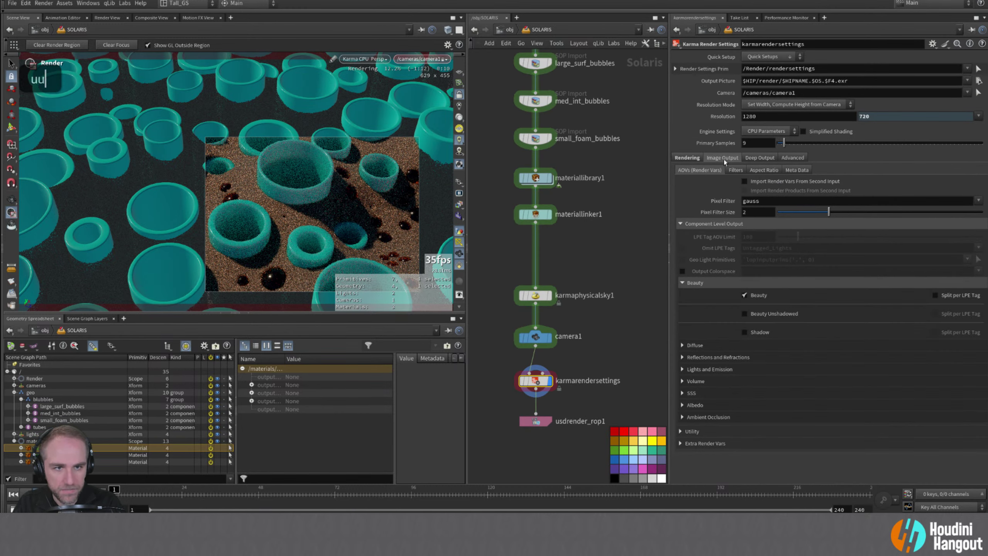
{"action": "left_click", "coordinate": [736, 170]}
{"action": "left_click", "coordinate": [762, 196]}
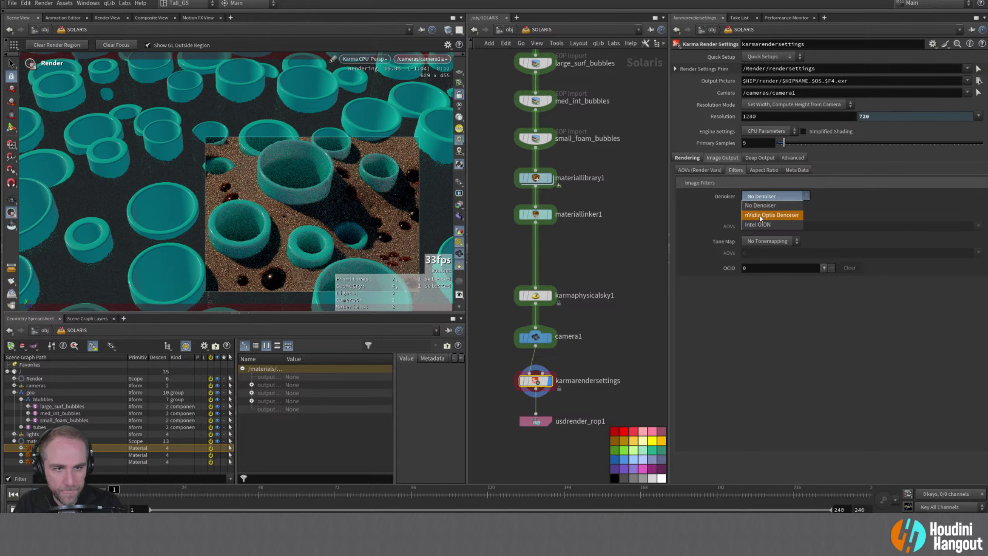
{"action": "left_click", "coordinate": [758, 225]}
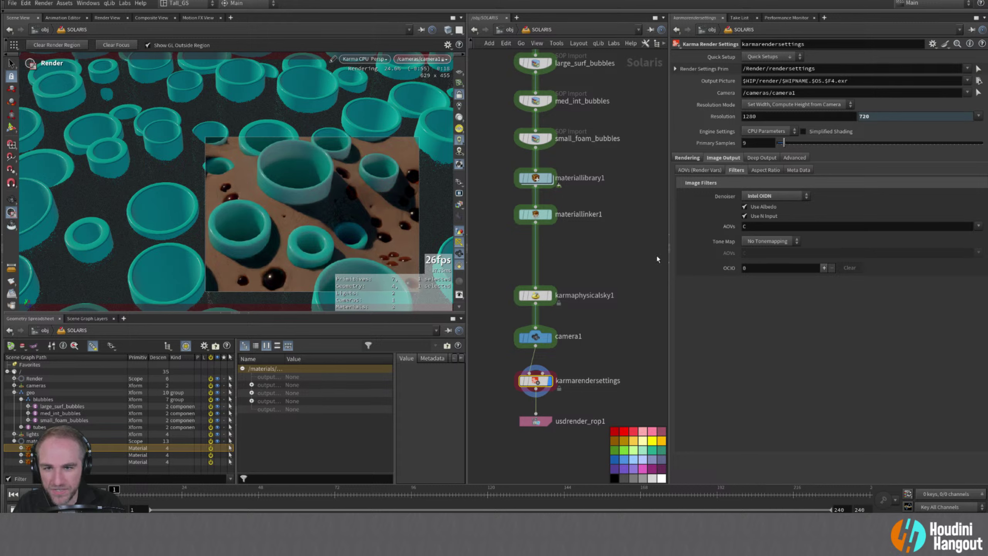
{"action": "left_click", "coordinate": [773, 195]}
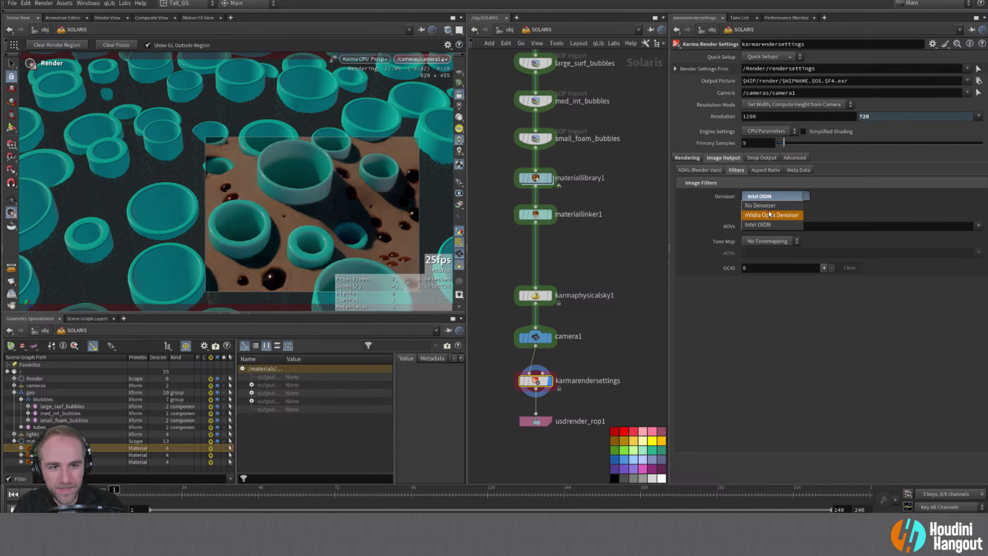
{"action": "left_click", "coordinate": [770, 213]}
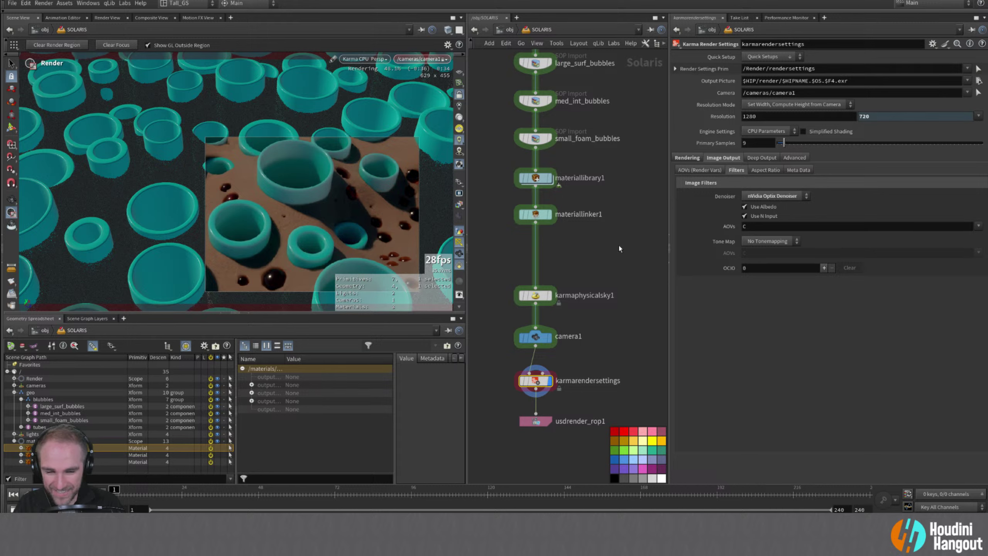
{"action": "left_click", "coordinate": [754, 196]}
{"action": "left_click", "coordinate": [753, 206]}
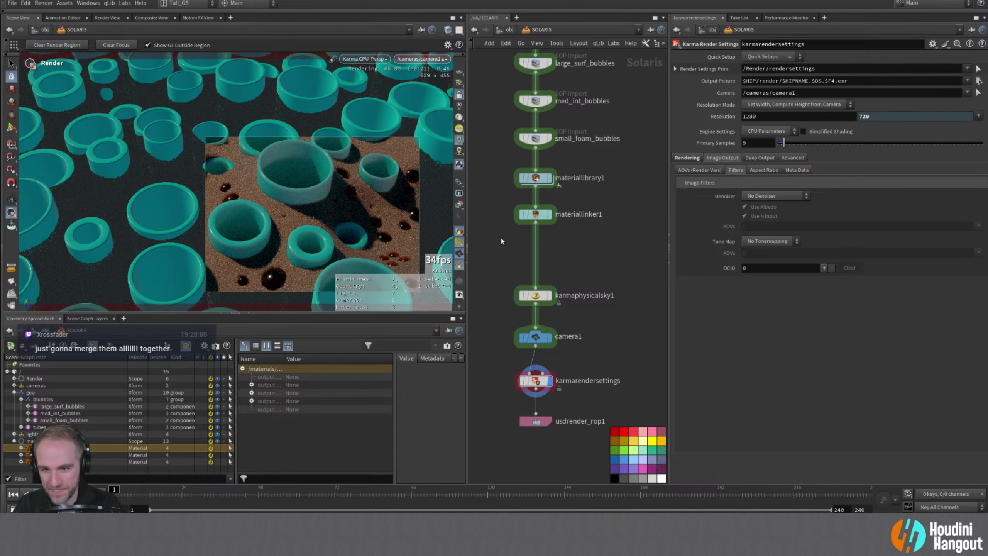
- Switch the viewport renderer to Houdini VK and open the geo_foam network at its VISUALIZE output
{"action": "left_click", "coordinate": [364, 58]}
{"action": "left_click", "coordinate": [364, 94]}
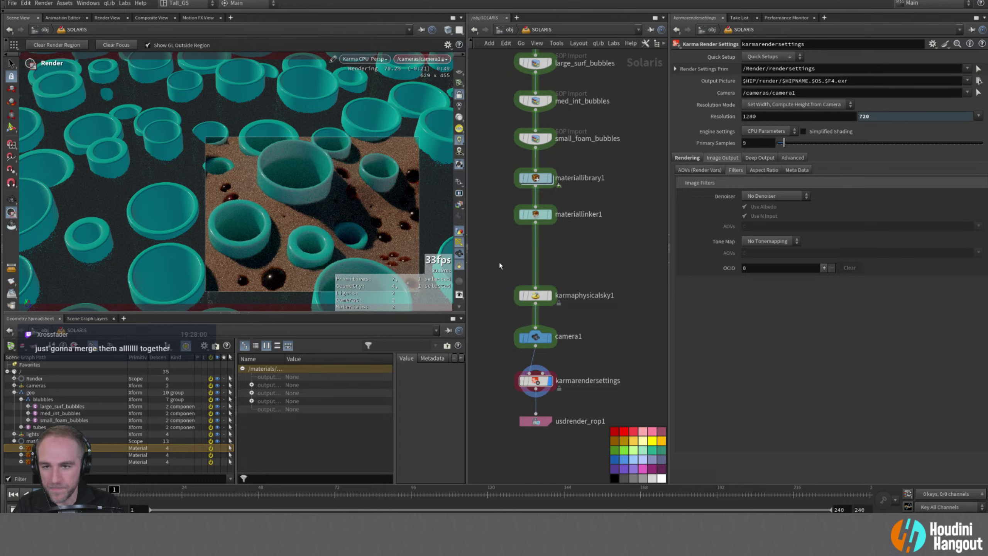
{"action": "key", "text": "u"}
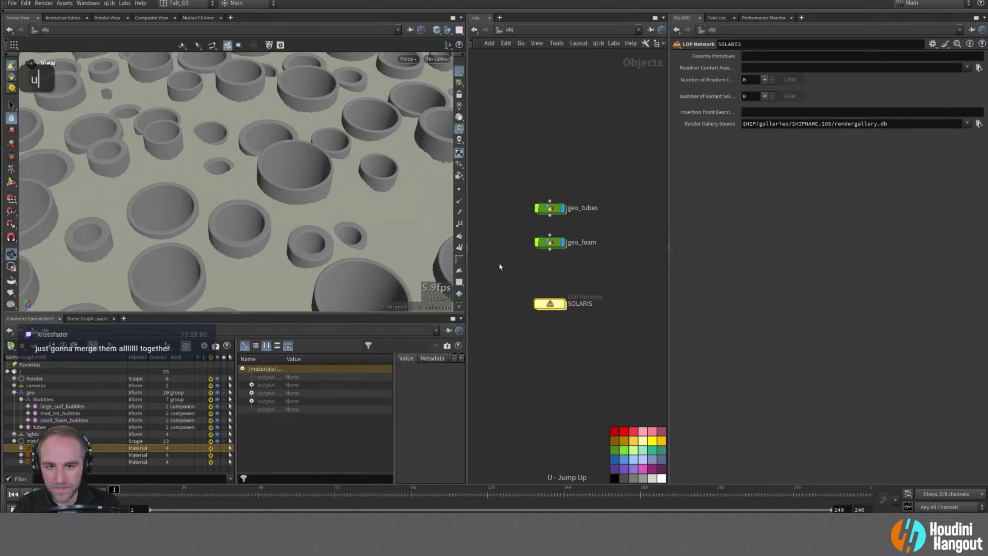
{"action": "double_click", "coordinate": [550, 242]}
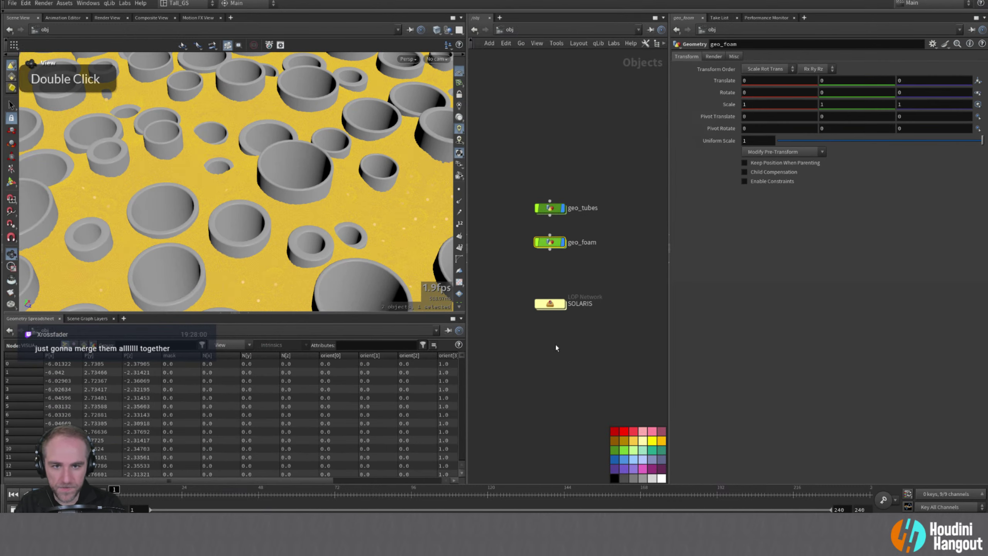
{"action": "right_click", "coordinate": [532, 389]}
{"action": "scroll", "coordinate": [532, 389], "scroll_direction": "up", "scroll_amount": 2}
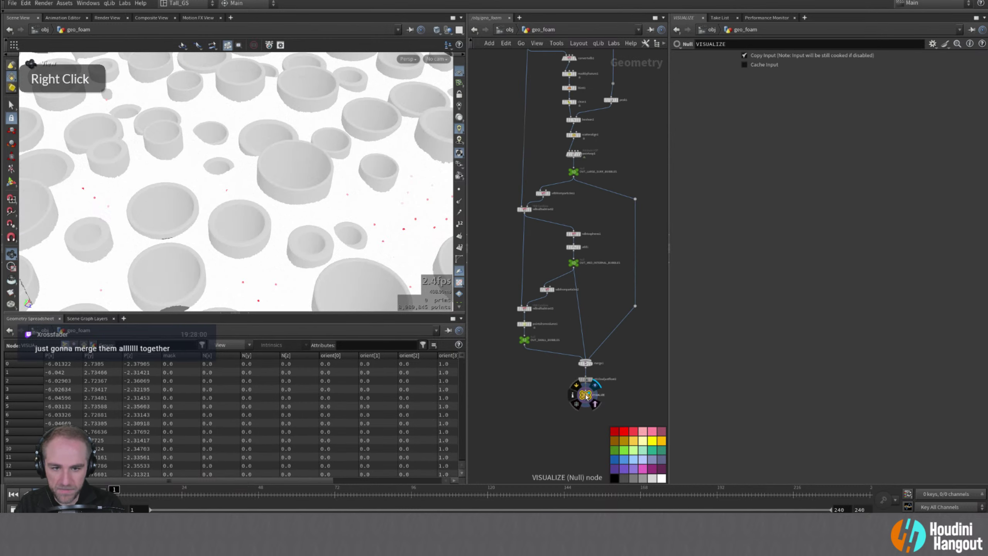
- Set the viewport to display particles as lit spheres
{"action": "middle_click_drag", "start_coordinate": [331, 268], "coordinate": [331, 225], "text": "alt"}
{"action": "key", "text": "d"}
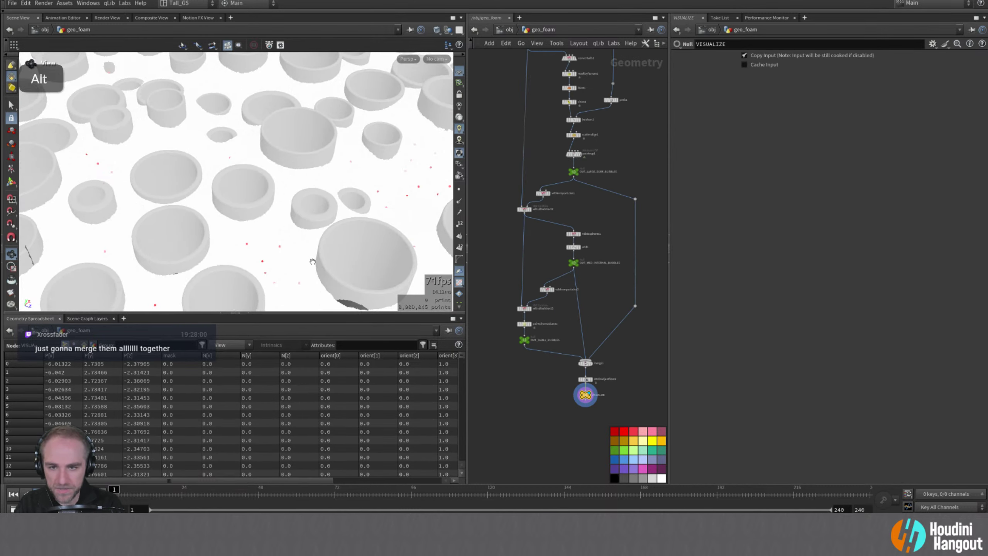
{"action": "left_click", "coordinate": [105, 240]}
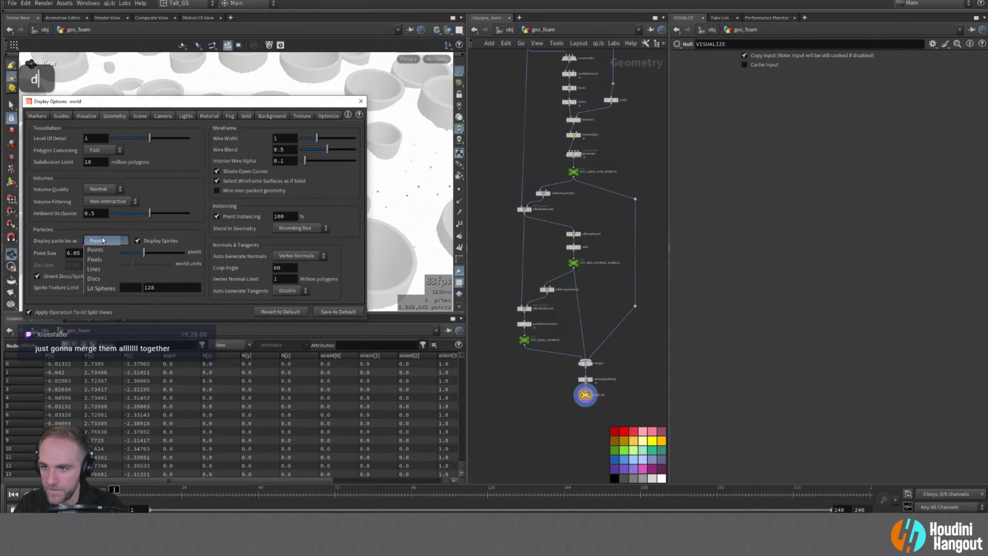
{"action": "left_click", "coordinate": [102, 288]}
{"action": "left_click", "coordinate": [361, 101]}
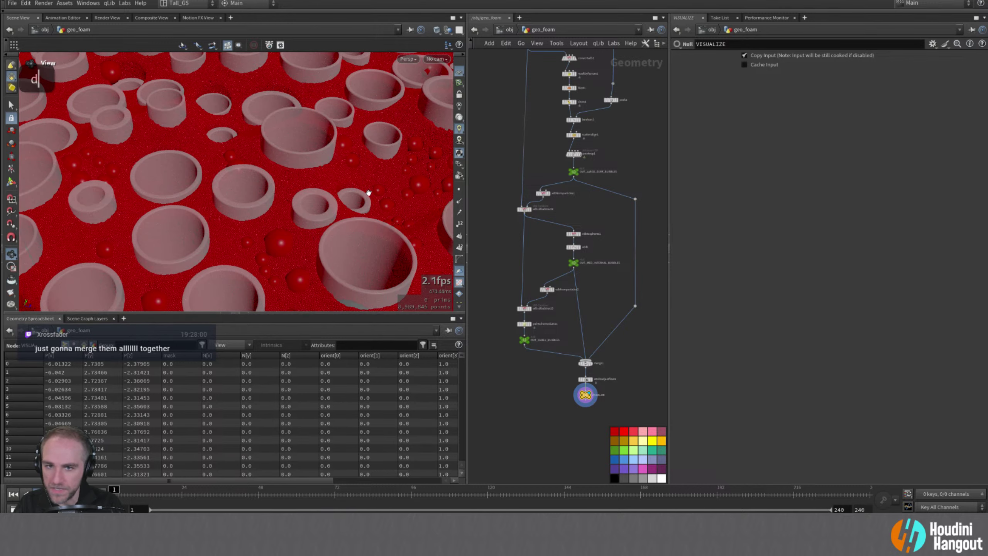
- Reduce the Particle Radius Scale of pointsfromvolume1, comparing 0.5 and 0.55 and settling on 0.6
{"action": "right_click_drag", "start_coordinate": [376, 192], "coordinate": [418, 172]}
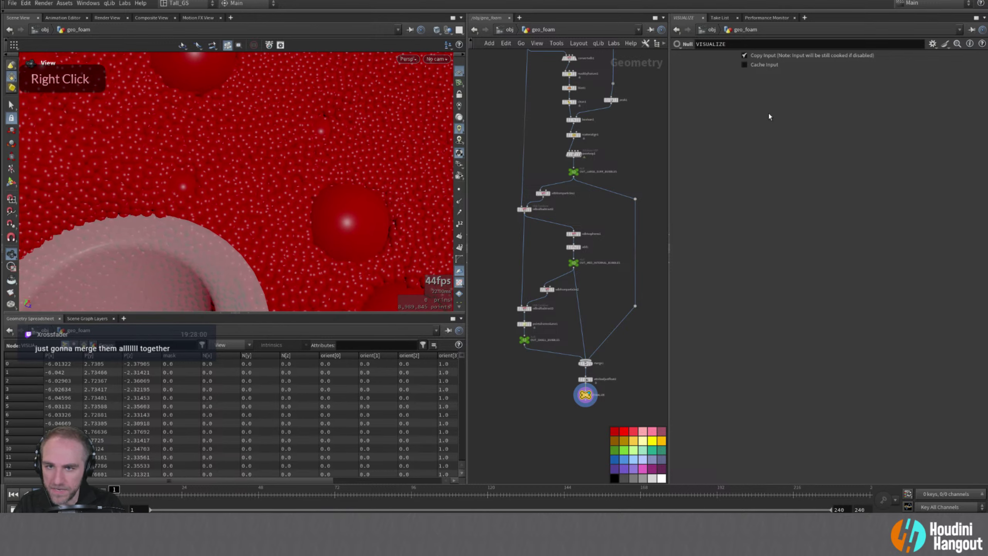
{"action": "right_click_drag", "start_coordinate": [565, 341], "coordinate": [587, 346]}
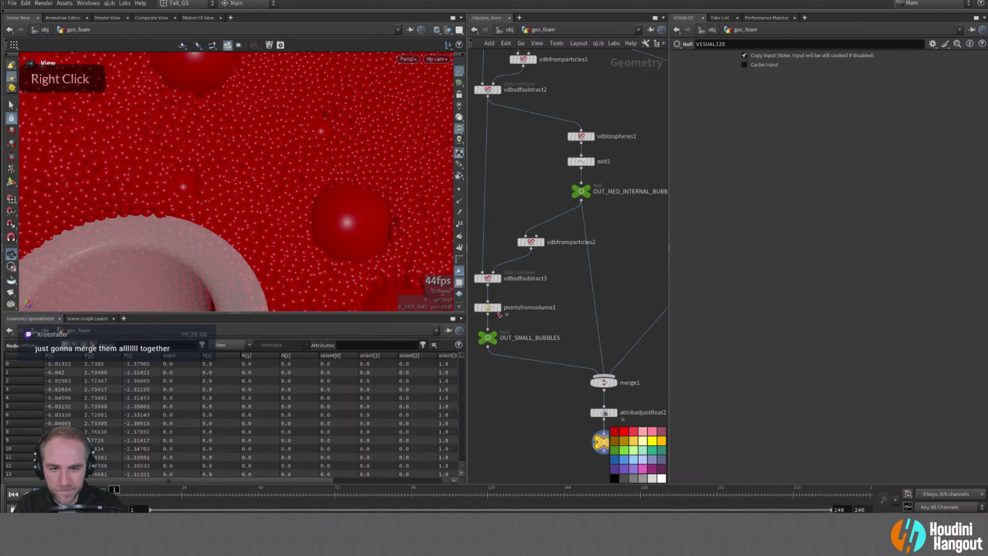
{"action": "left_click", "coordinate": [487, 307]}
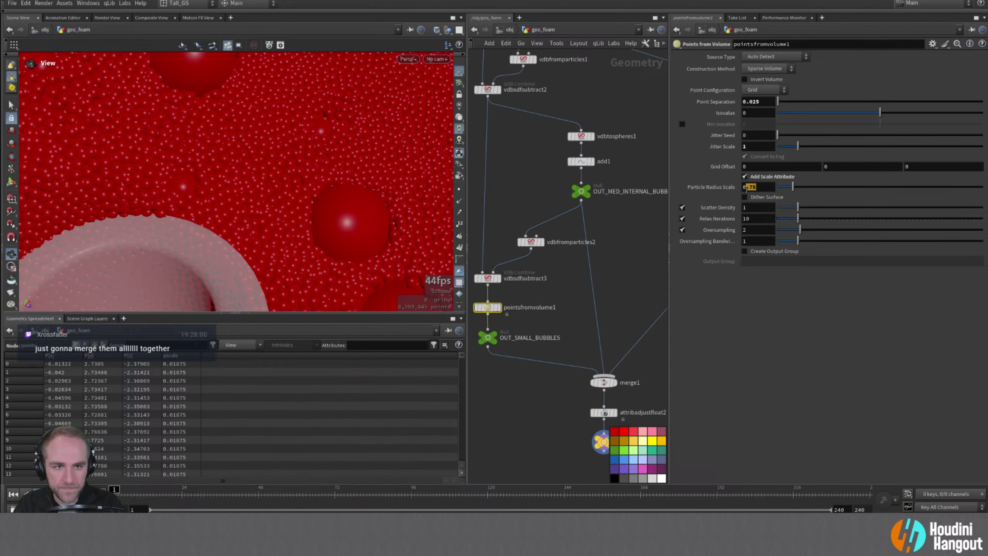
{"action": "double_click", "coordinate": [751, 187]}
{"action": "type", "text": "5"}
{"action": "key", "text": "Return"}
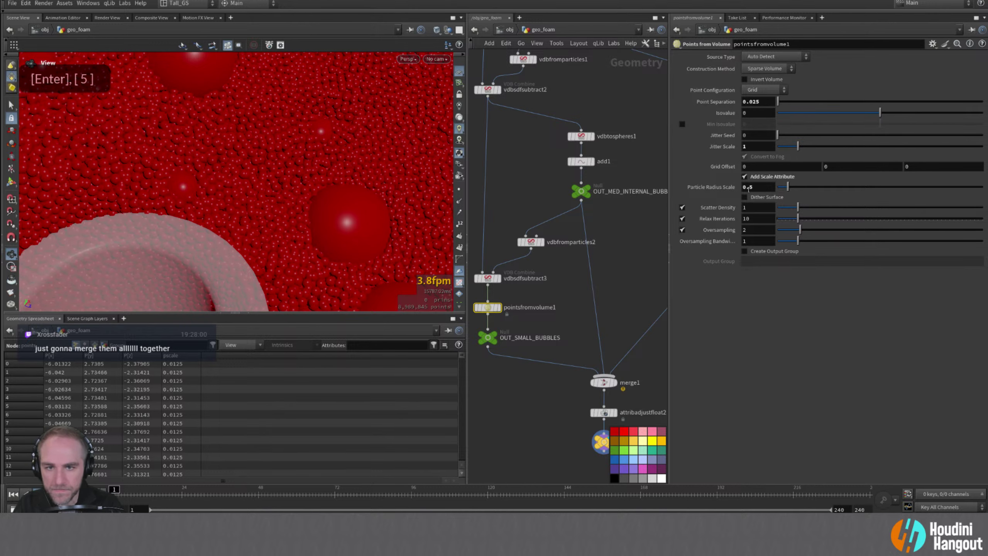
{"action": "left_click_drag", "start_coordinate": [166, 161], "coordinate": [366, 150], "text": "alt"}
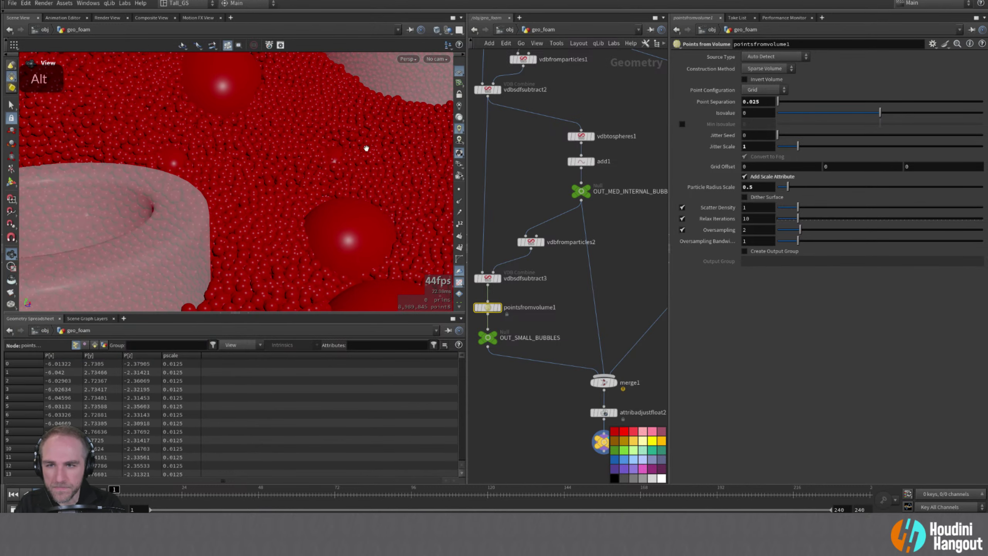
{"action": "double_click", "coordinate": [748, 187]}
{"action": "type", "text": "55"}
{"action": "key", "text": "Return"}
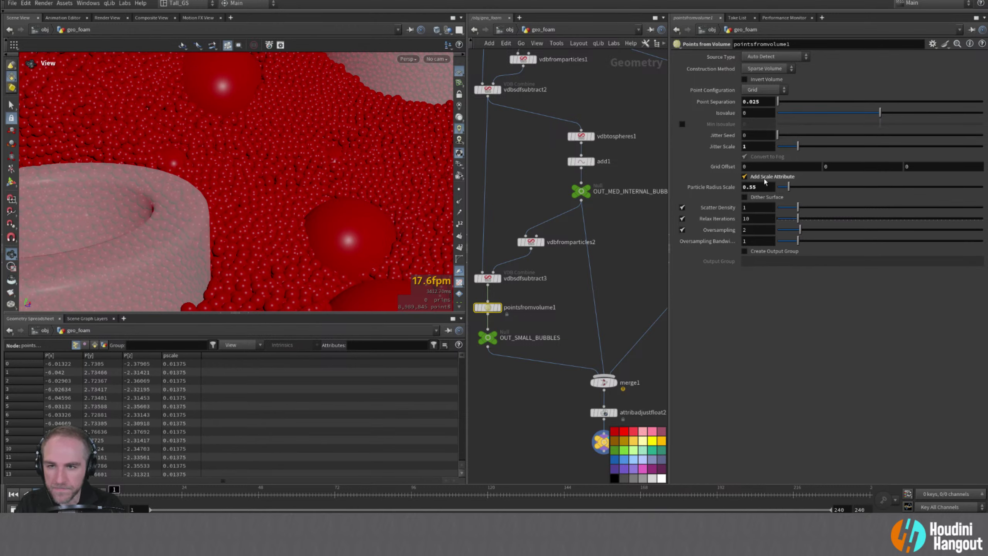
{"action": "double_click", "coordinate": [750, 188]}
{"action": "type", "text": "6"}
{"action": "key", "text": "Return"}
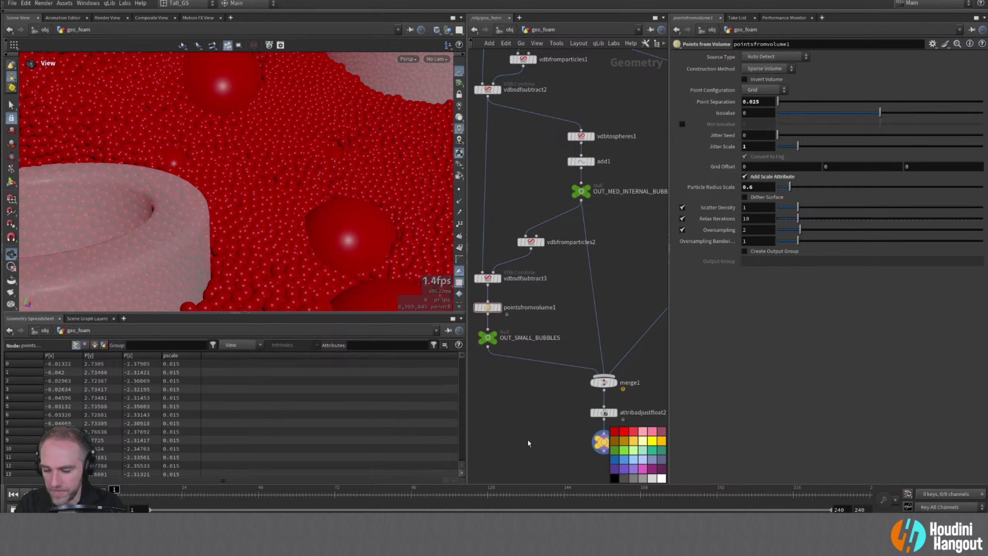
- Return to the SOLARIS network, render the region with Karma CPU, and switch the viewport back to Houdini VK
{"action": "key", "text": "u"}
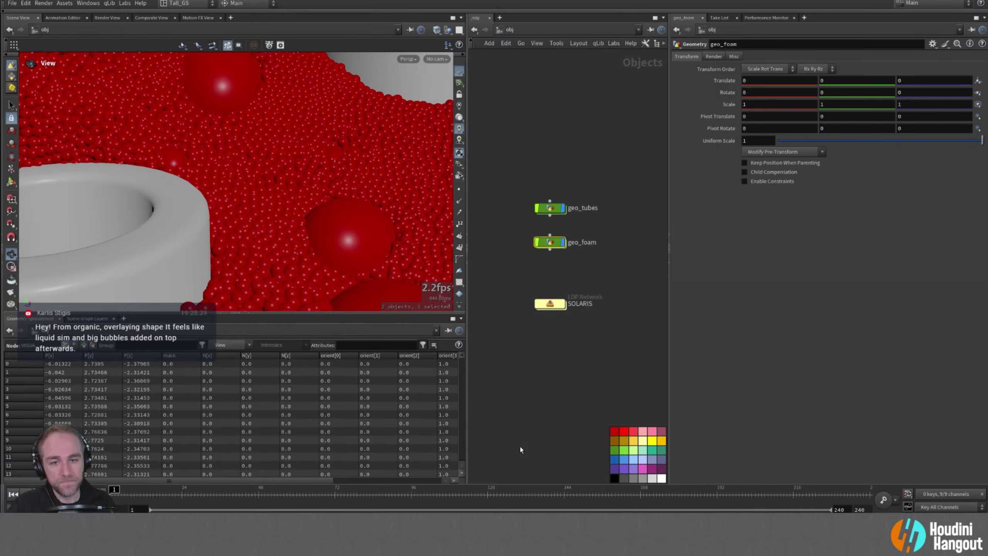
{"action": "double_click", "coordinate": [552, 304]}
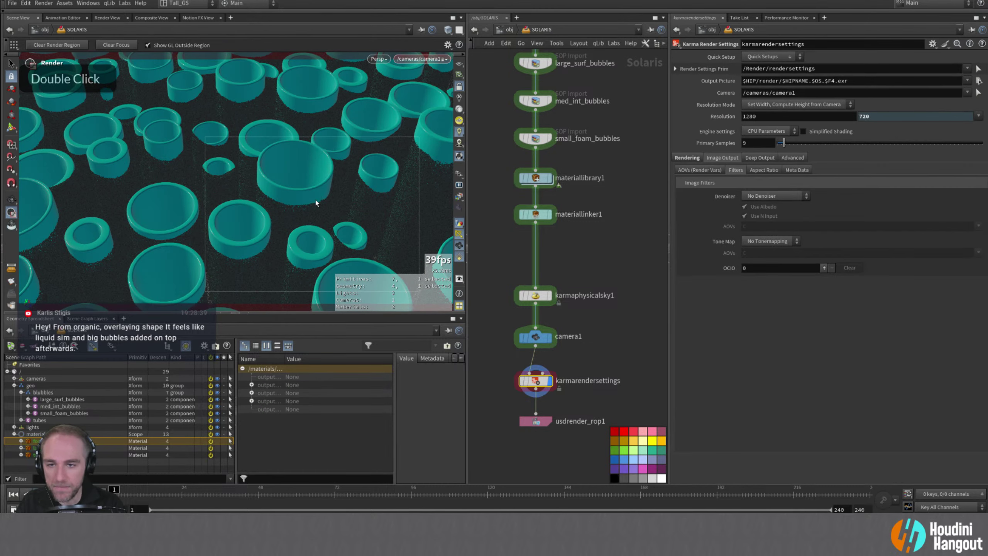
{"action": "left_click", "coordinate": [378, 59]}
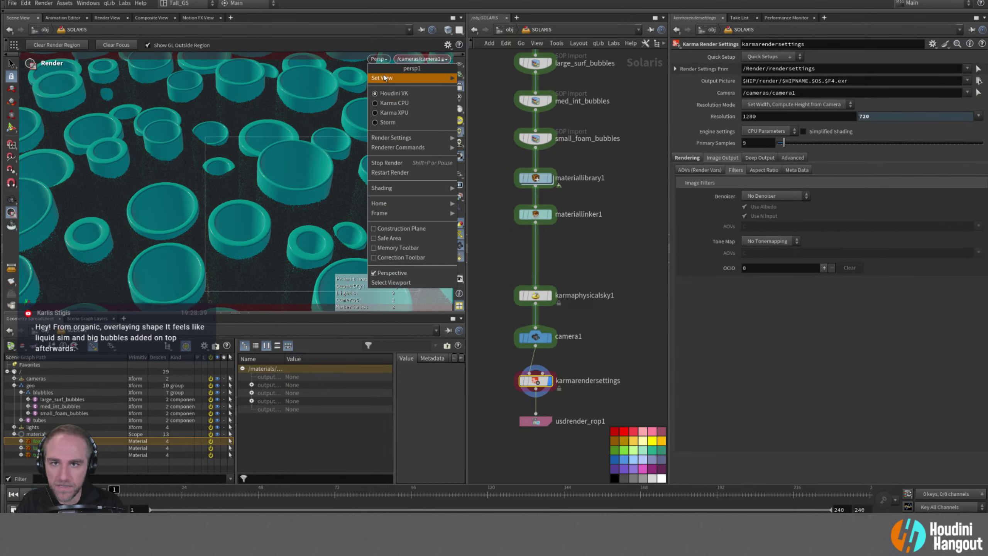
{"action": "left_click", "coordinate": [391, 103]}
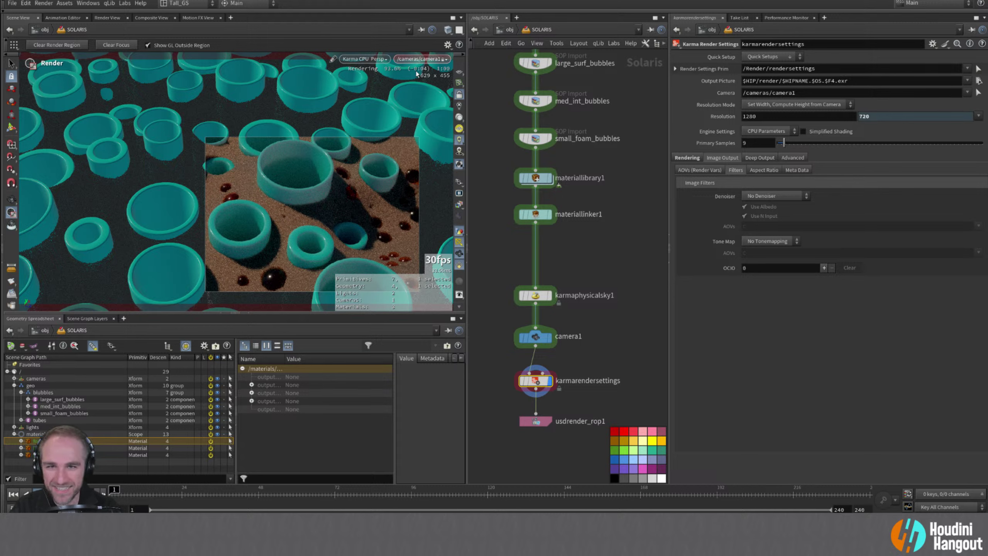
{"action": "left_click", "coordinate": [365, 59]}
{"action": "left_click", "coordinate": [366, 95]}
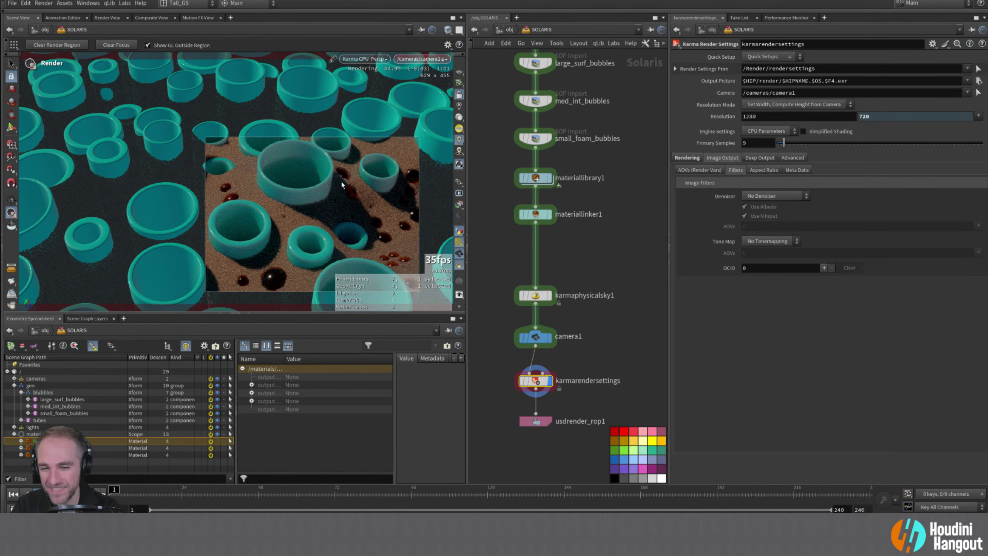
{"action": "key", "text": "Escape"}
{"action": "right_click_drag", "start_coordinate": [342, 180], "coordinate": [253, 196], "text": "alt"}
{"action": "left_click_drag", "start_coordinate": [253, 197], "coordinate": [314, 195], "text": "alt"}
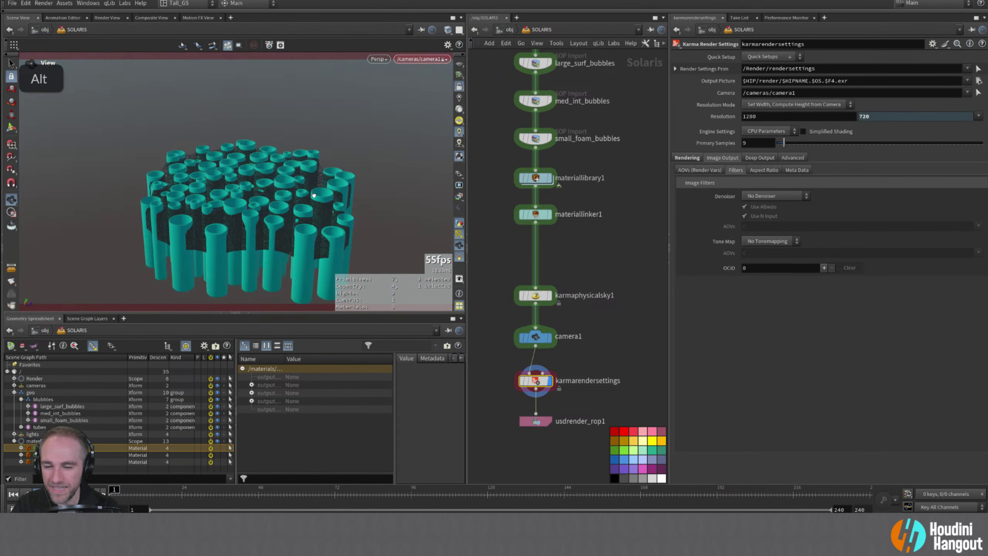
{"action": "right_click_drag", "start_coordinate": [314, 196], "coordinate": [249, 238], "text": "alt"}
{"action": "middle_click_drag", "start_coordinate": [249, 238], "coordinate": [234, 226], "text": "alt"}
{"action": "left_click_drag", "start_coordinate": [234, 225], "coordinate": [236, 214], "text": "alt"}
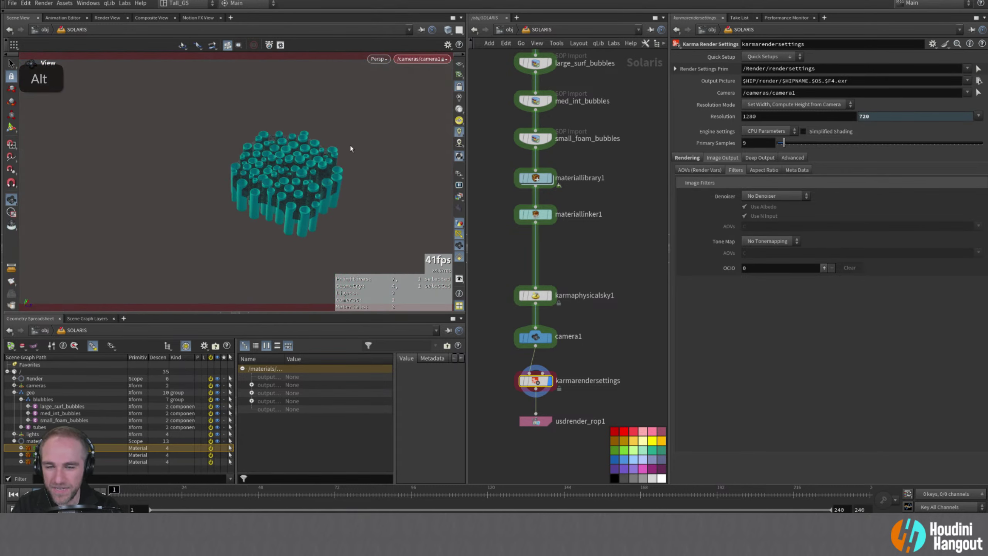
{"action": "key", "text": "ctrl+z"}
{"action": "key", "text": "ctrl+z"}
{"action": "key", "text": "ctrl+z"}
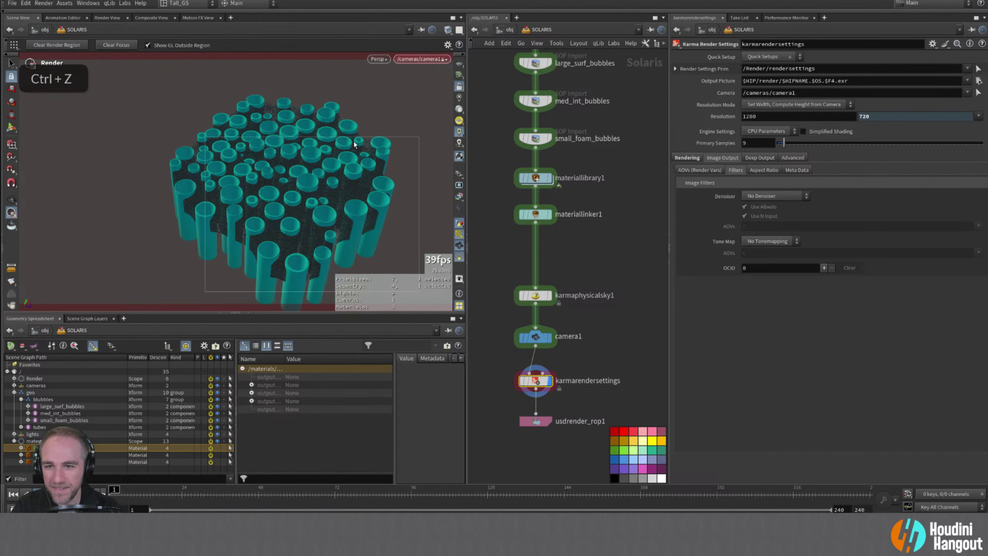
{"action": "key", "text": "ctrl+z"}
{"action": "key", "text": "ctrl+z"}
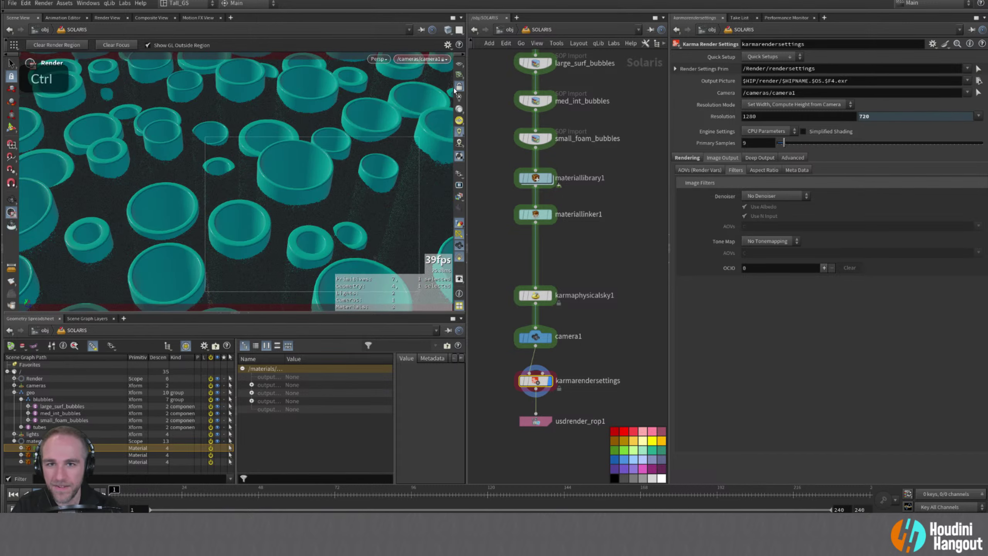
- Examine the tube bundle and the depth of its foam layer from the side and underneath, outside camera1
{"action": "right_click_drag", "start_coordinate": [350, 136], "coordinate": [370, 138], "text": "alt"}
{"action": "left_click_drag", "start_coordinate": [369, 139], "coordinate": [374, 179], "text": "alt"}
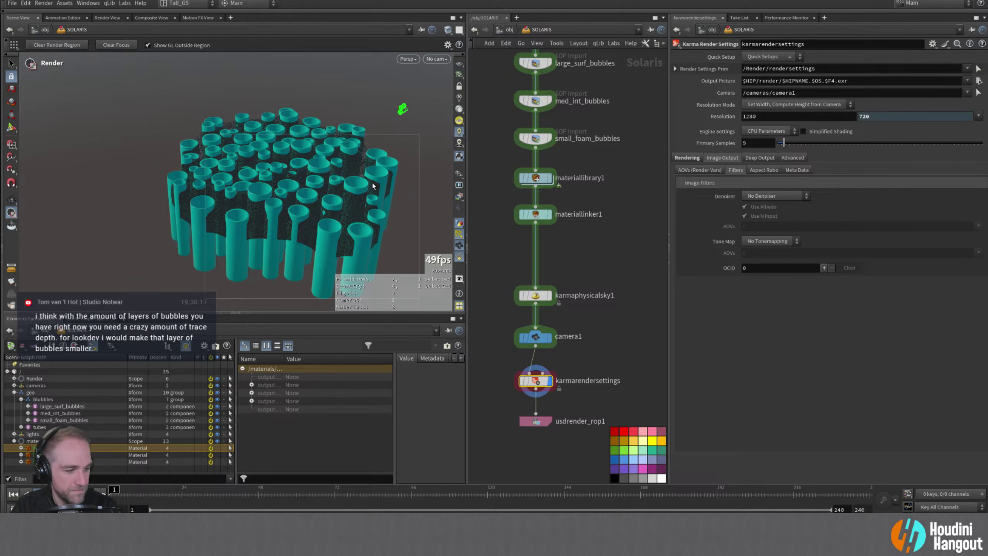
{"action": "left_click_drag", "start_coordinate": [349, 209], "coordinate": [311, 234], "text": "alt"}
{"action": "middle_click_drag", "start_coordinate": [311, 233], "coordinate": [308, 226], "text": "alt"}
{"action": "mouse_move", "coordinate": [308, 226]}
{"action": "left_mouse_down", "text": "alt"}
{"action": "mouse_move", "coordinate": [303, 187]}
{"action": "mouse_move", "coordinate": [311, 234]}
{"action": "left_mouse_up", "text": "alt"}
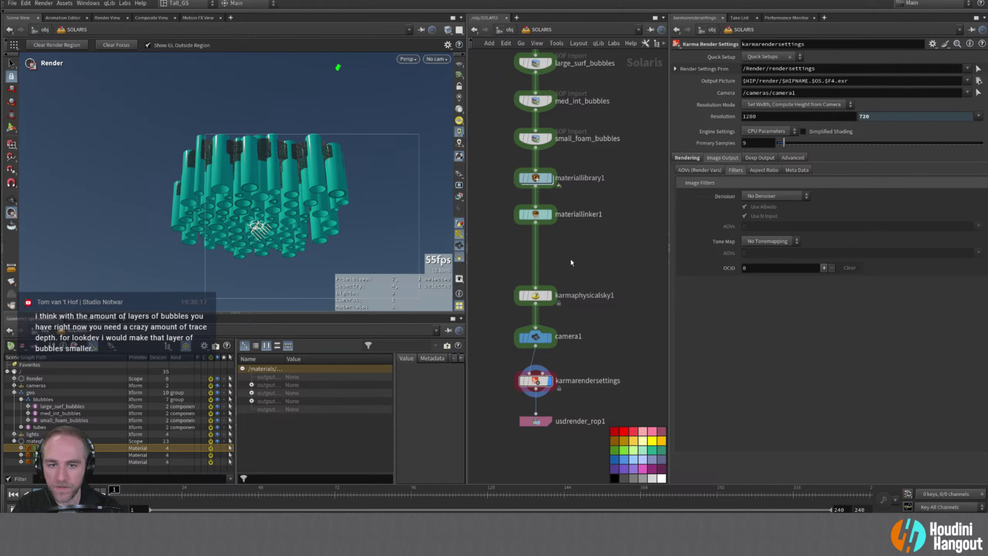
{"action": "left_click_drag", "start_coordinate": [316, 231], "coordinate": [298, 164], "text": "alt"}
{"action": "middle_click_drag", "start_coordinate": [298, 163], "coordinate": [297, 160], "text": "alt"}
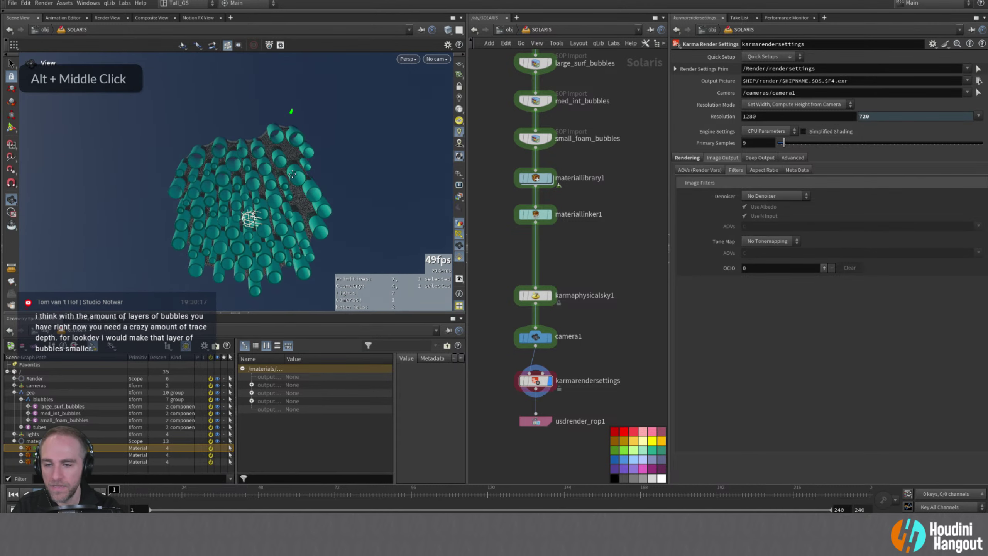
{"action": "left_click_drag", "start_coordinate": [297, 159], "coordinate": [296, 153], "text": "alt"}
{"action": "mouse_move", "coordinate": [296, 153]}
{"action": "middle_mouse_down", "text": "alt"}
{"action": "mouse_move", "coordinate": [279, 154]}
{"action": "mouse_move", "coordinate": [292, 155]}
{"action": "middle_mouse_up", "text": "alt"}
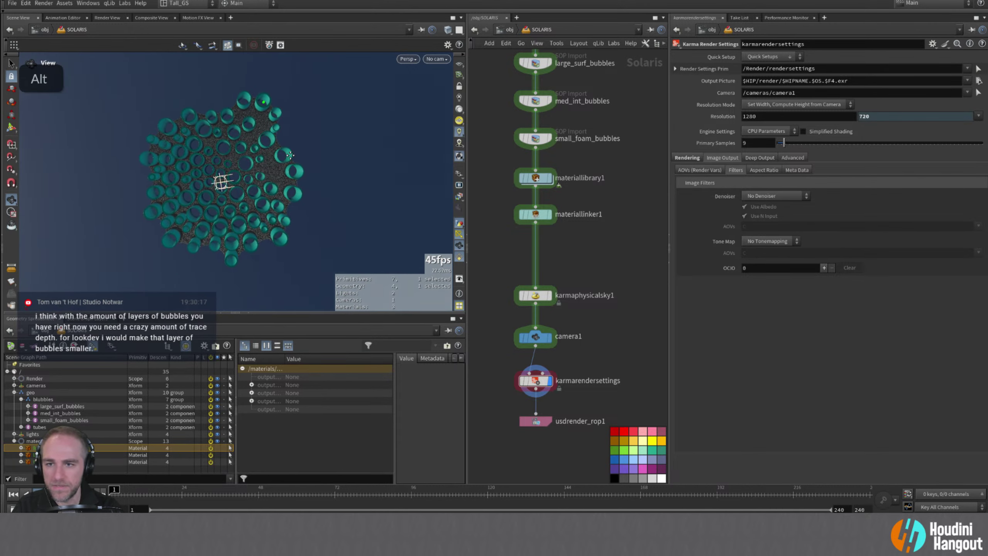
{"action": "left_click", "coordinate": [11, 212]}
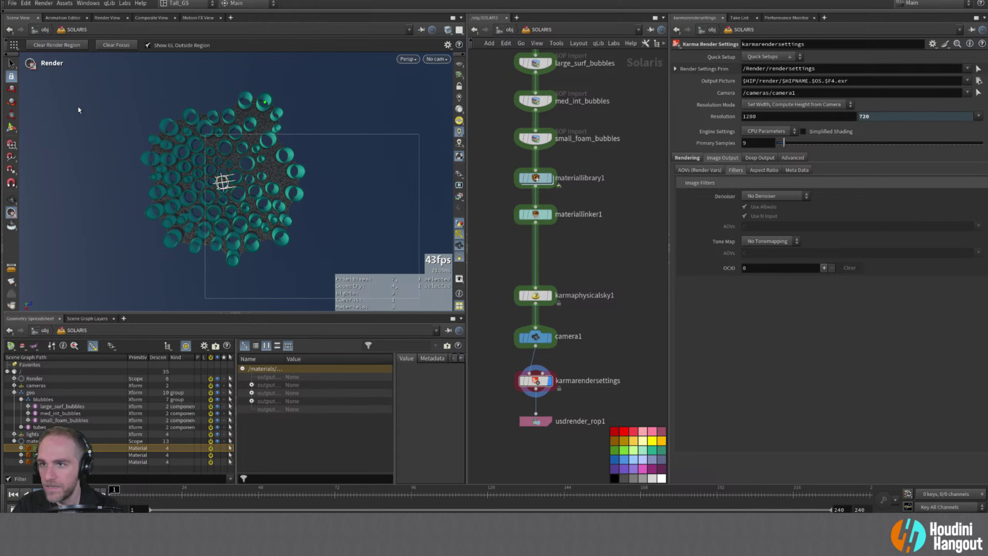
- Clear the render region and add a rectangular area light, positioning it beneath the tube bundle by looking through it
{"action": "left_click", "coordinate": [70, 46]}
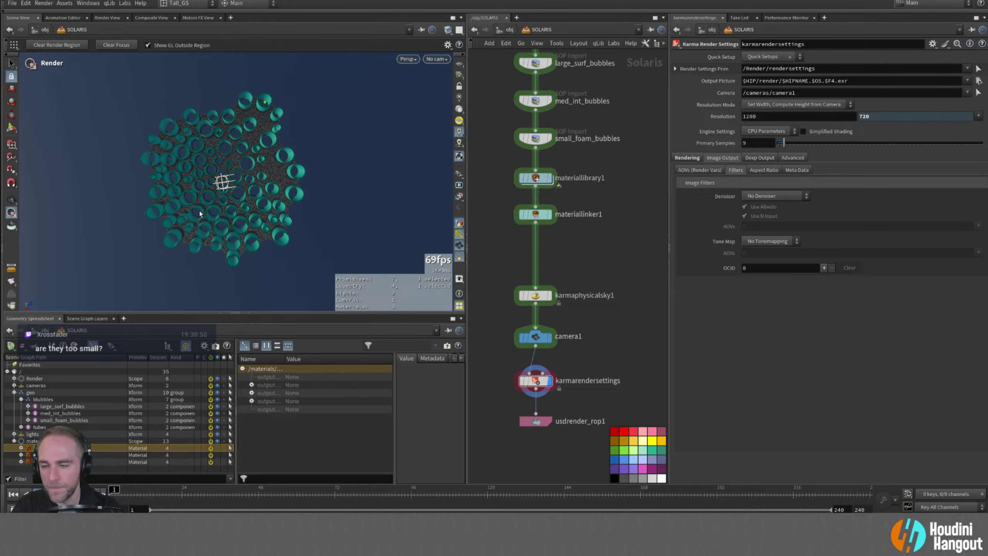
{"action": "key", "text": "Tab"}
{"action": "type", "text": "art"}
{"action": "key", "text": "Return"}
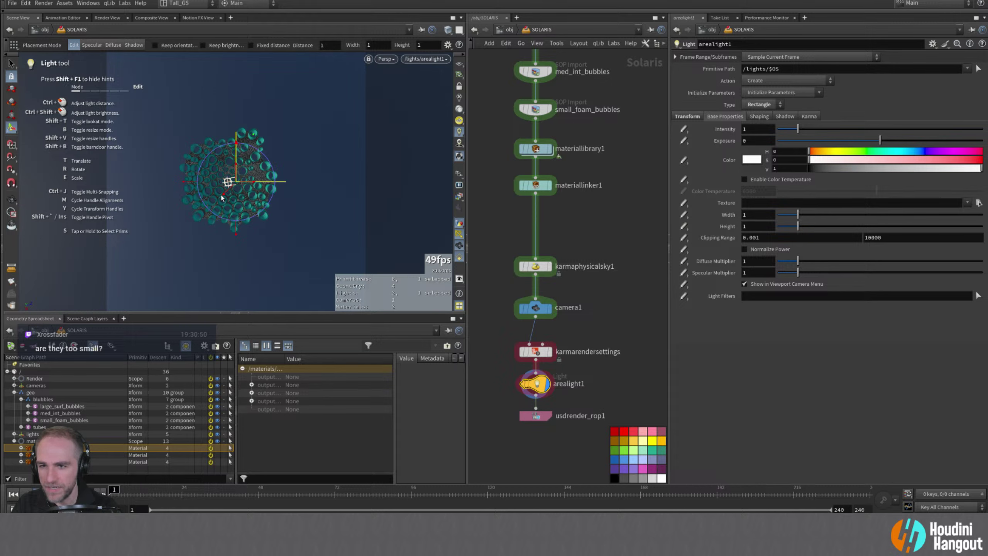
{"action": "right_click_drag", "start_coordinate": [276, 176], "coordinate": [326, 160], "text": "alt"}
{"action": "middle_click_drag", "start_coordinate": [282, 173], "coordinate": [283, 180], "text": "alt"}
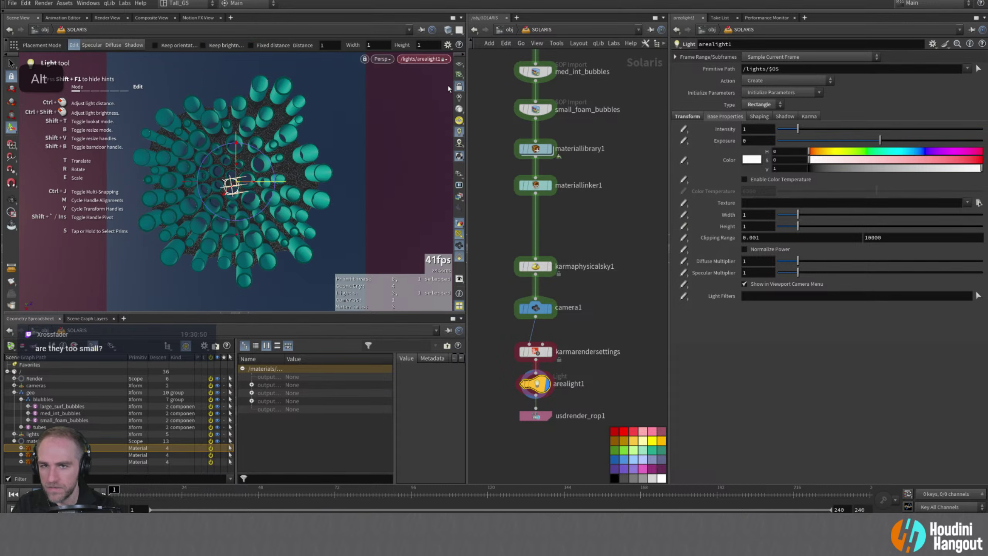
- Check the area light's position below the tubes from outside, collapse the scene graph branches, and select the light
{"action": "left_click_drag", "start_coordinate": [331, 155], "coordinate": [273, 179], "text": "alt"}
{"action": "right_click_drag", "start_coordinate": [272, 180], "coordinate": [283, 240], "text": "alt"}
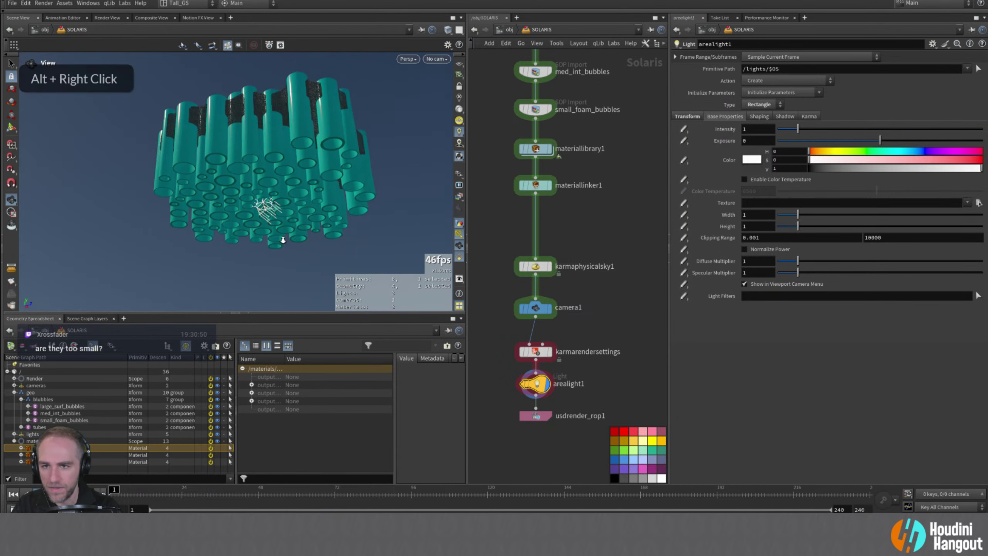
{"action": "middle_click_drag", "start_coordinate": [283, 241], "coordinate": [326, 104], "text": "alt"}
{"action": "left_click_drag", "start_coordinate": [327, 104], "coordinate": [281, 203], "text": "alt"}
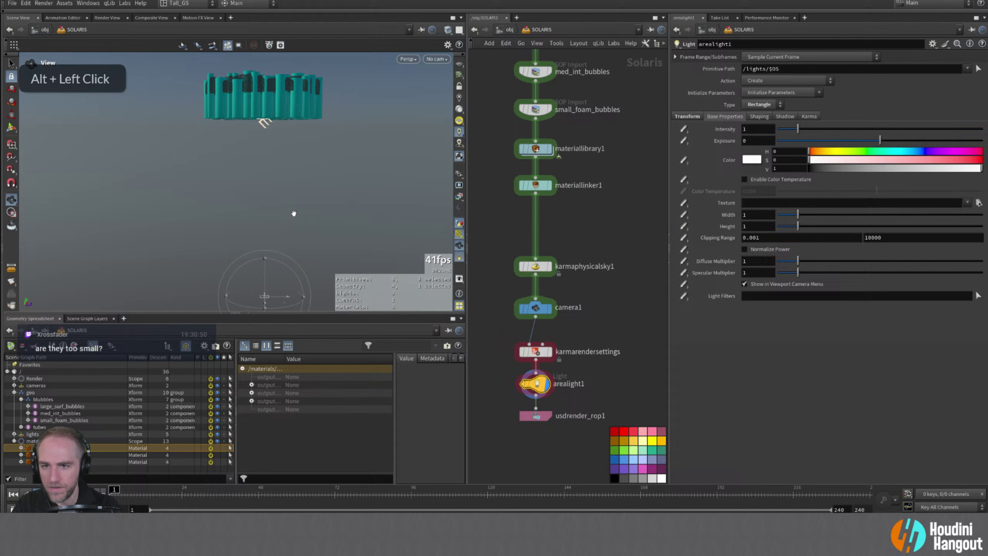
{"action": "left_click_drag", "start_coordinate": [294, 213], "coordinate": [274, 297], "text": "alt"}
{"action": "key", "text": "Return"}
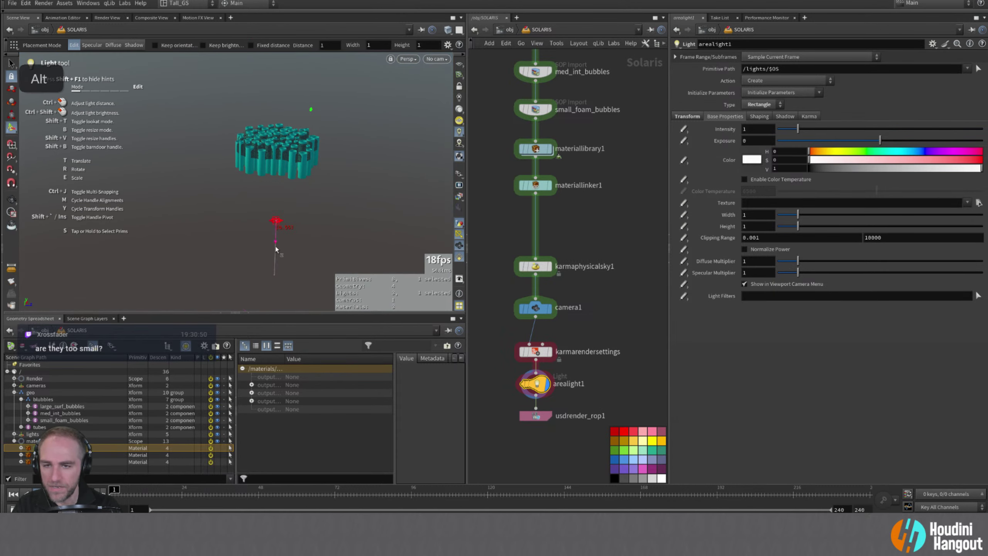
{"action": "mouse_move", "coordinate": [266, 251]}
{"action": "left_mouse_down", "text": "alt"}
{"action": "mouse_move", "coordinate": [248, 254]}
{"action": "mouse_move", "coordinate": [277, 236]}
{"action": "left_mouse_up", "text": "alt"}
{"action": "left_click", "coordinate": [15, 392]}
{"action": "left_click", "coordinate": [14, 406]}
{"action": "left_click", "coordinate": [14, 400]}
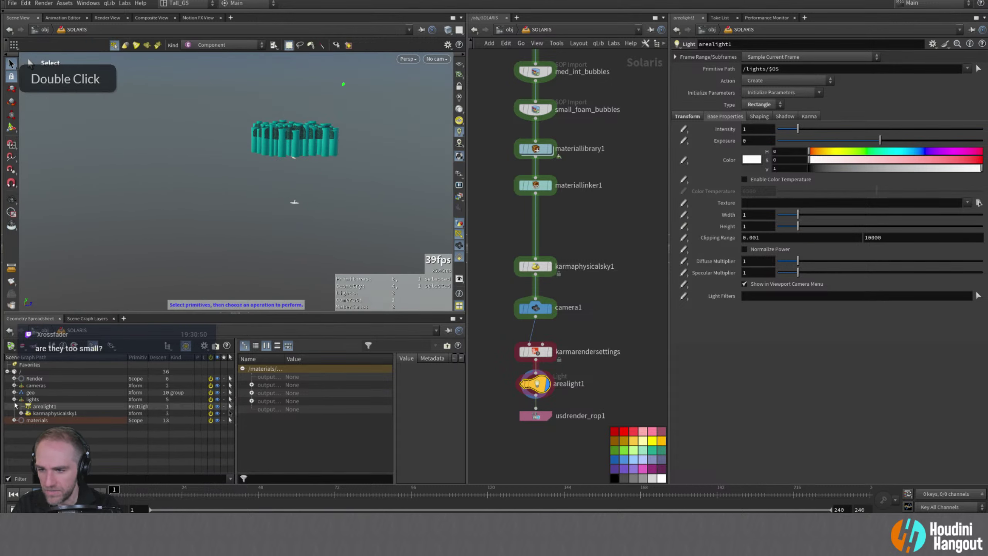
{"action": "right_click_drag", "start_coordinate": [267, 231], "coordinate": [300, 192], "text": "alt"}
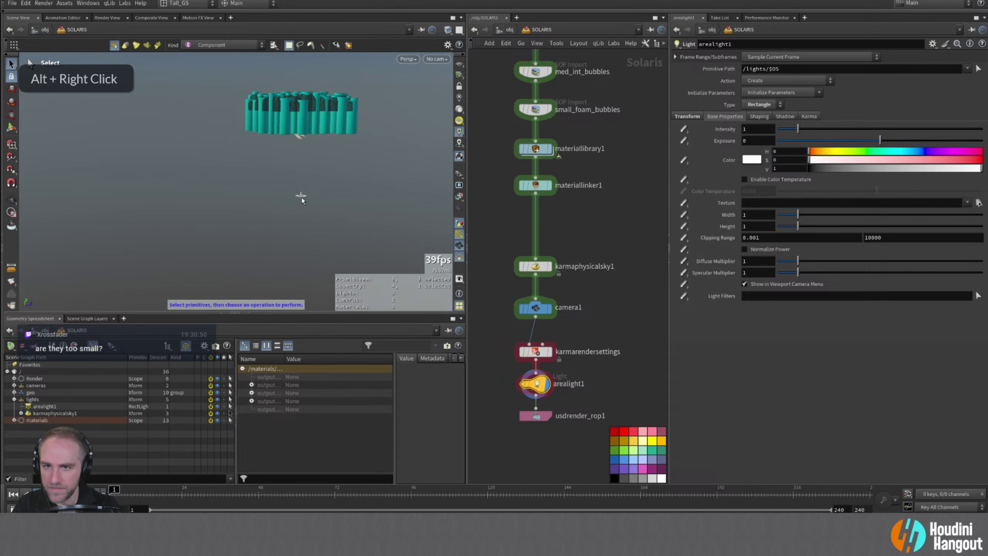
{"action": "left_click", "coordinate": [301, 194]}
- Move the arealight1 node between materiallinker1 and karmaphysicalsky1, display karmarendersettings, and select arealight1 for editing
{"action": "left_click_drag", "start_coordinate": [534, 384], "coordinate": [535, 225]}
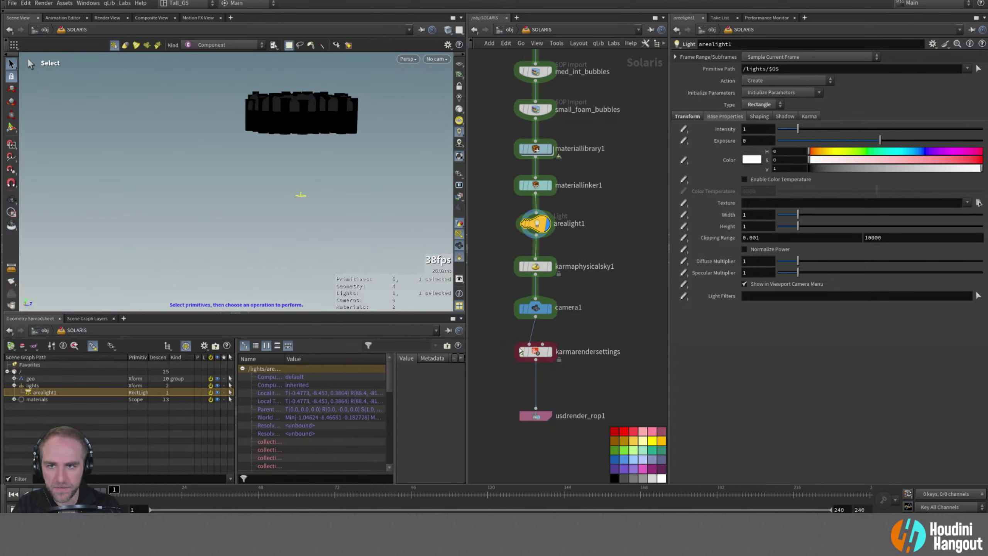
{"action": "double_click", "coordinate": [553, 353]}
{"action": "left_click", "coordinate": [541, 228]}
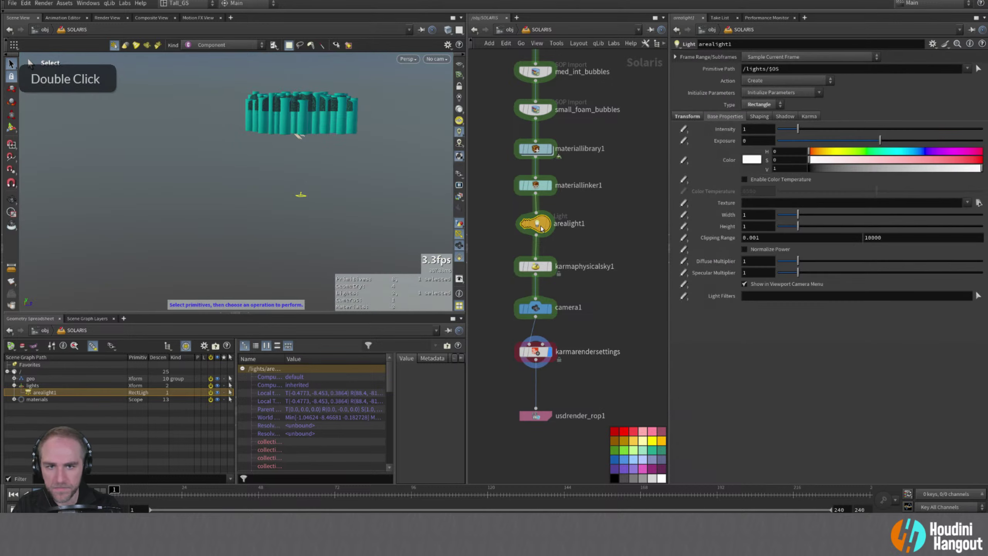
- Raise the area light closer to the underside of the tubes, to about -4.88 in Y
{"action": "middle_click_drag", "start_coordinate": [281, 197], "coordinate": [278, 206], "text": "alt"}
{"action": "right_click_drag", "start_coordinate": [278, 205], "coordinate": [320, 172], "text": "alt"}
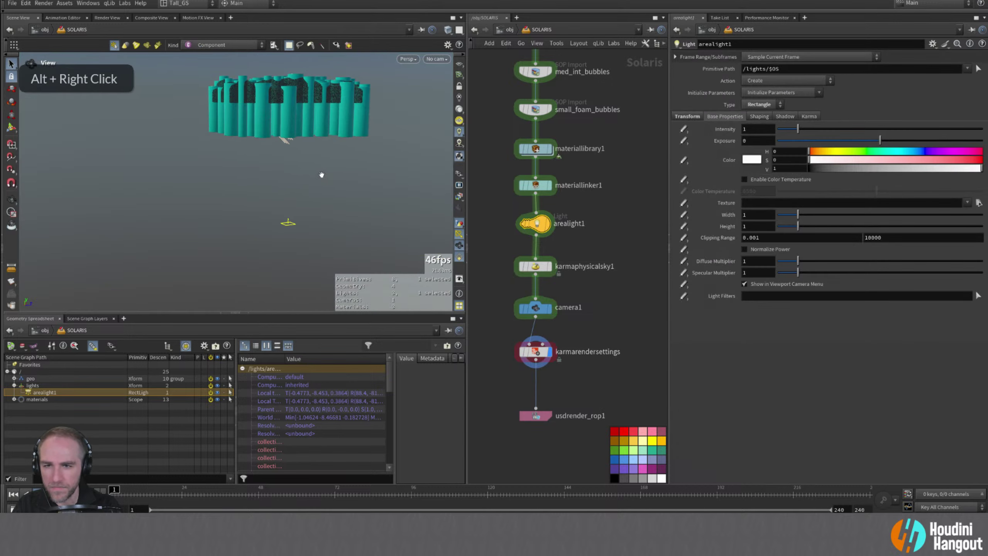
{"action": "key", "text": "shift"}
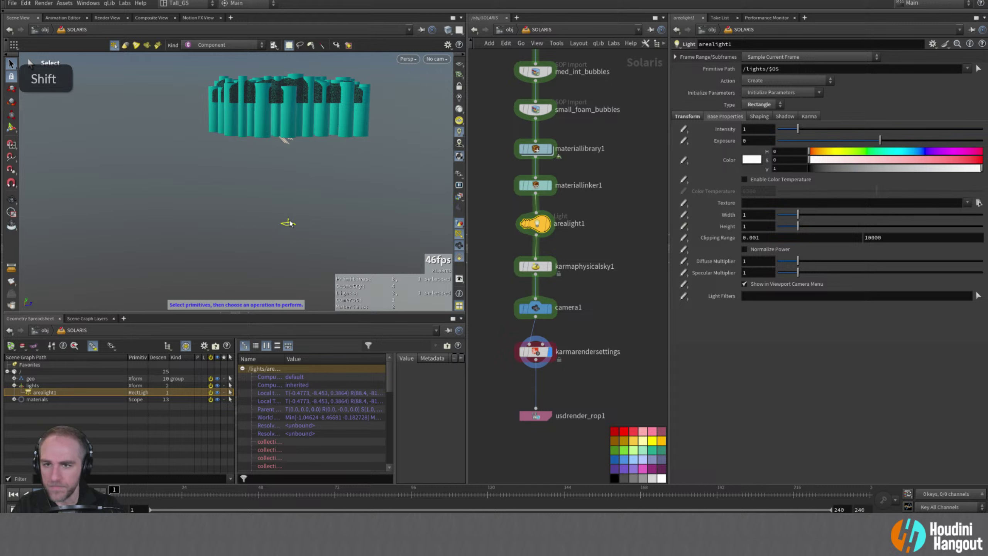
{"action": "key", "text": "Escape"}
{"action": "key", "text": "Return"}
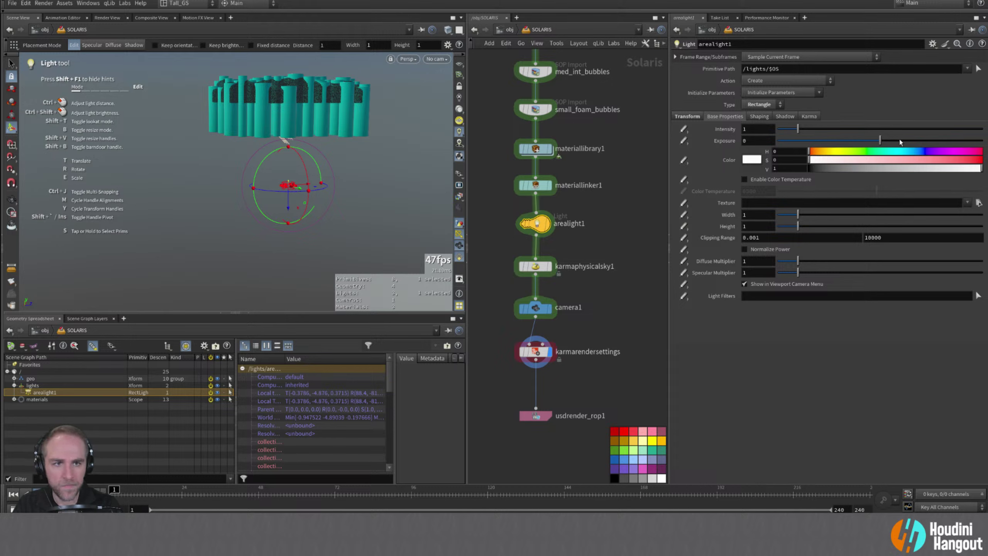
- Try an area light exposure of 10 and inspect the lit tubes from above and underneath
{"action": "left_click_drag", "start_coordinate": [938, 143], "coordinate": [984, 141]}
{"action": "key", "text": "alt"}
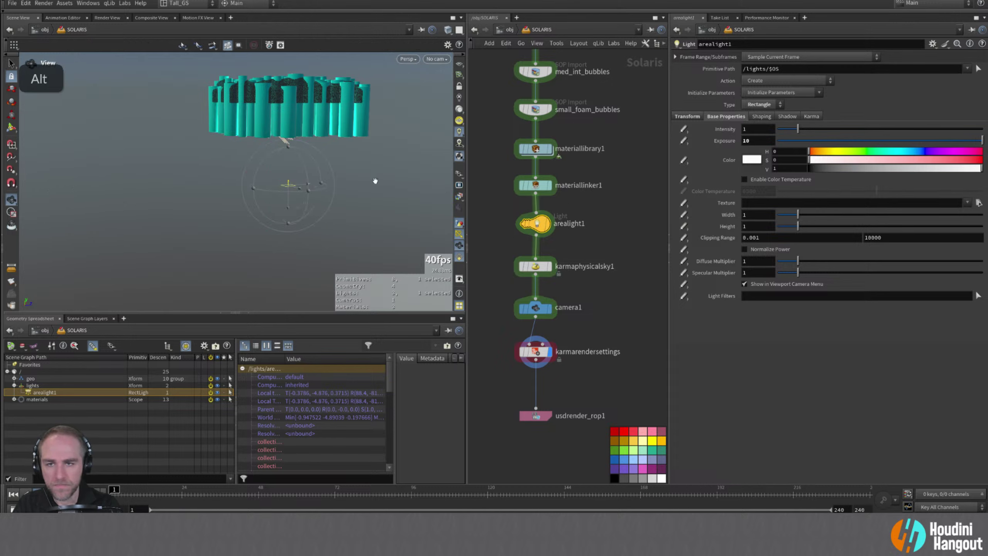
{"action": "left_click_drag", "start_coordinate": [375, 180], "coordinate": [360, 255], "text": "alt"}
{"action": "middle_click_drag", "start_coordinate": [361, 255], "coordinate": [350, 168], "text": "alt"}
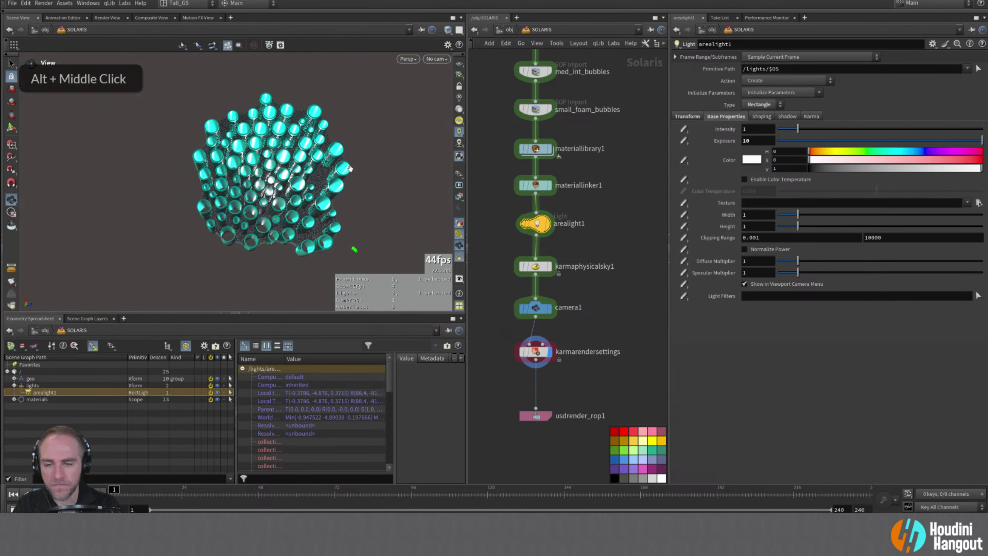
{"action": "left_click_drag", "start_coordinate": [350, 168], "coordinate": [343, 202], "text": "alt"}
{"action": "middle_click_drag", "start_coordinate": [342, 202], "coordinate": [342, 183], "text": "alt"}
{"action": "right_click_drag", "start_coordinate": [342, 183], "coordinate": [399, 151], "text": "alt"}
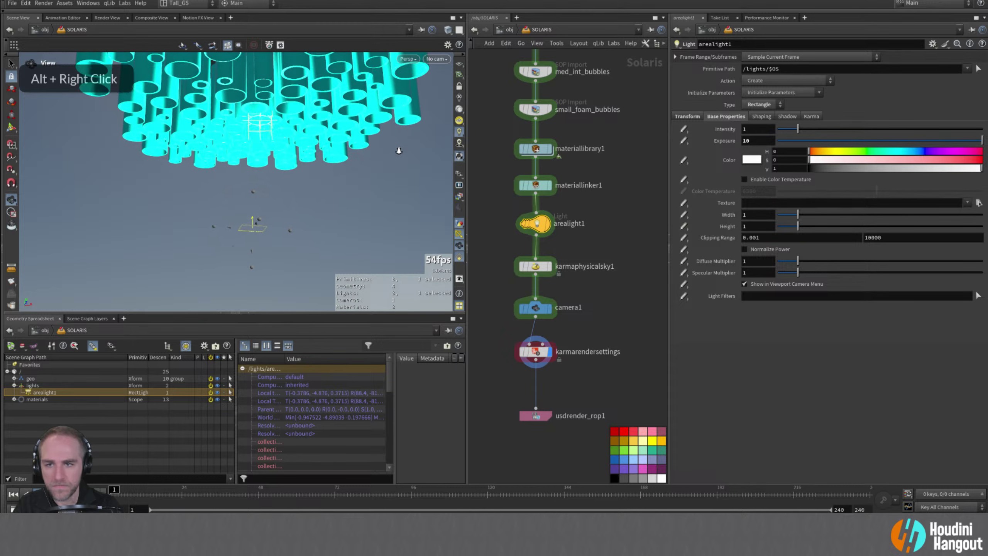
{"action": "left_click_drag", "start_coordinate": [399, 150], "coordinate": [335, 129], "text": "alt"}
{"action": "middle_click_drag", "start_coordinate": [334, 129], "coordinate": [329, 117], "text": "alt"}
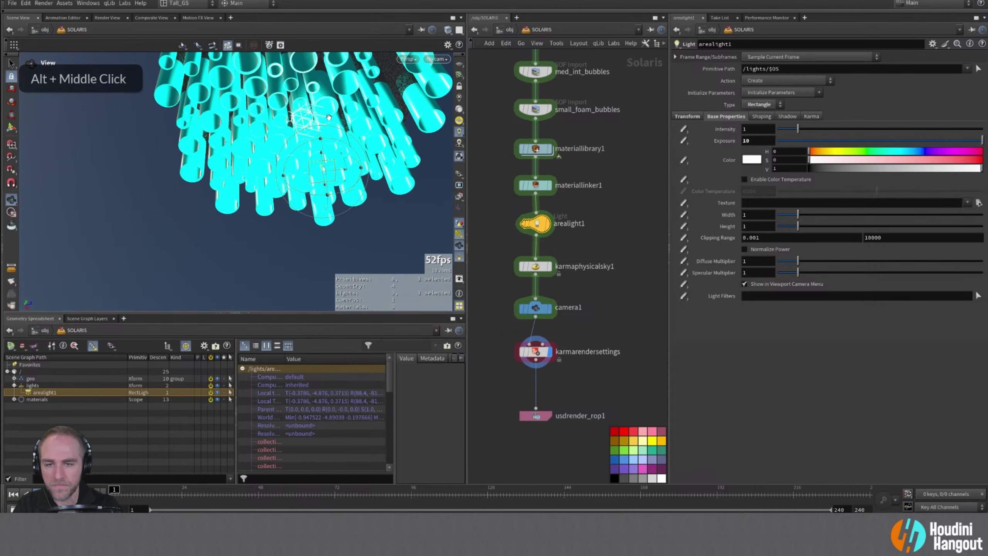
{"action": "left_click_drag", "start_coordinate": [329, 117], "coordinate": [311, 164], "text": "alt"}
{"action": "key", "text": "Return"}
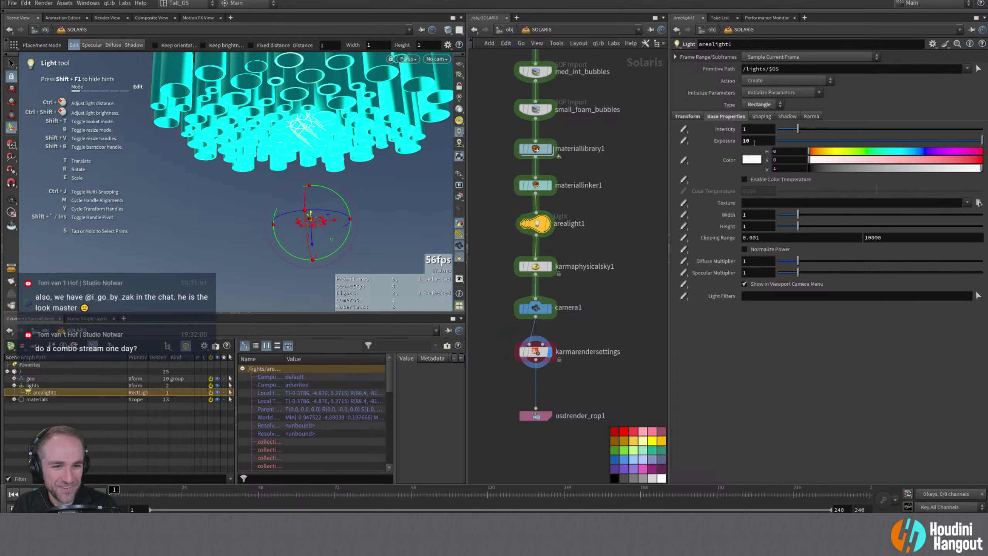
- Set the area light's rotation to 0 on all three axes, after trying -90 in Y
{"action": "left_click", "coordinate": [696, 118]}
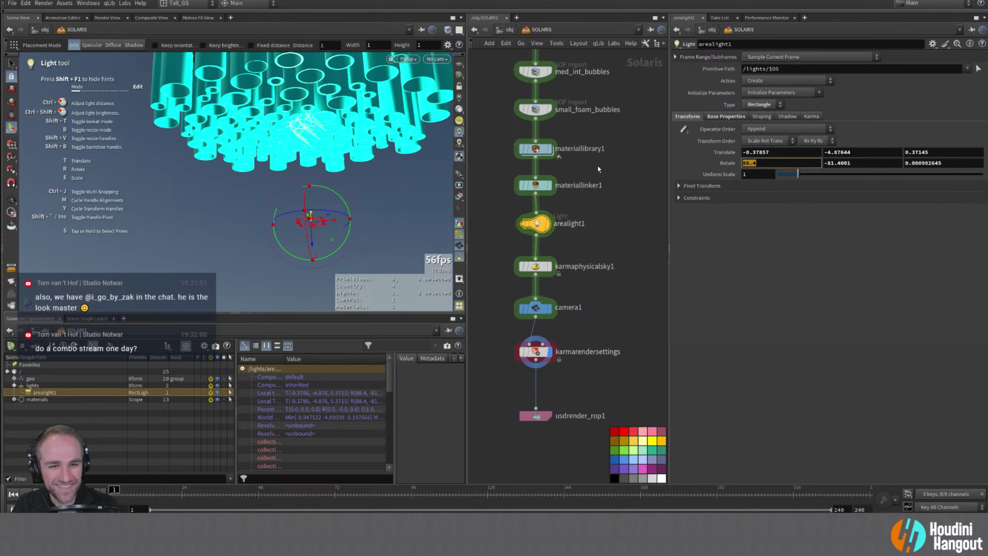
{"action": "type", "text": "0"}
{"action": "key", "text": "Tab"}
{"action": "type", "text": "-"}
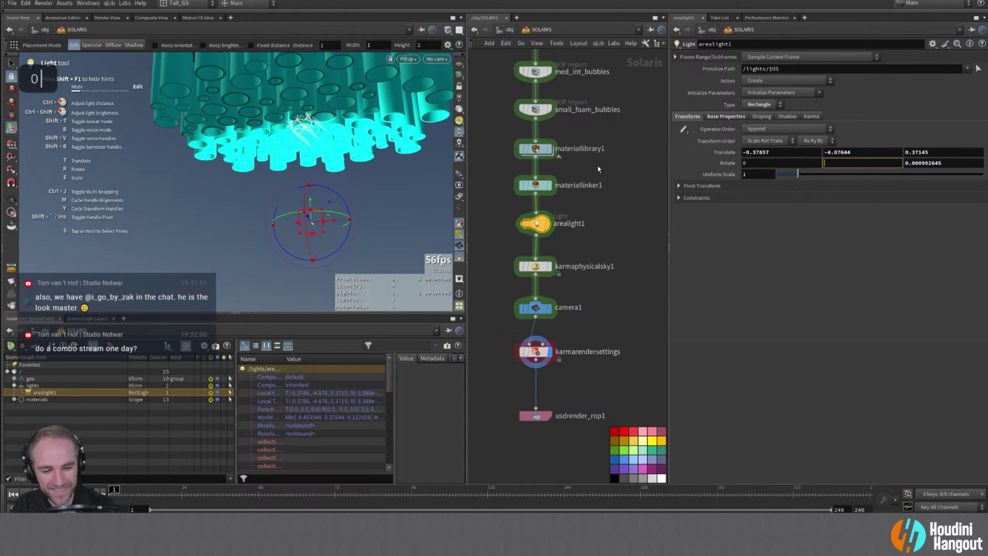
{"action": "type", "text": "90"}
{"action": "key", "text": "Return"}
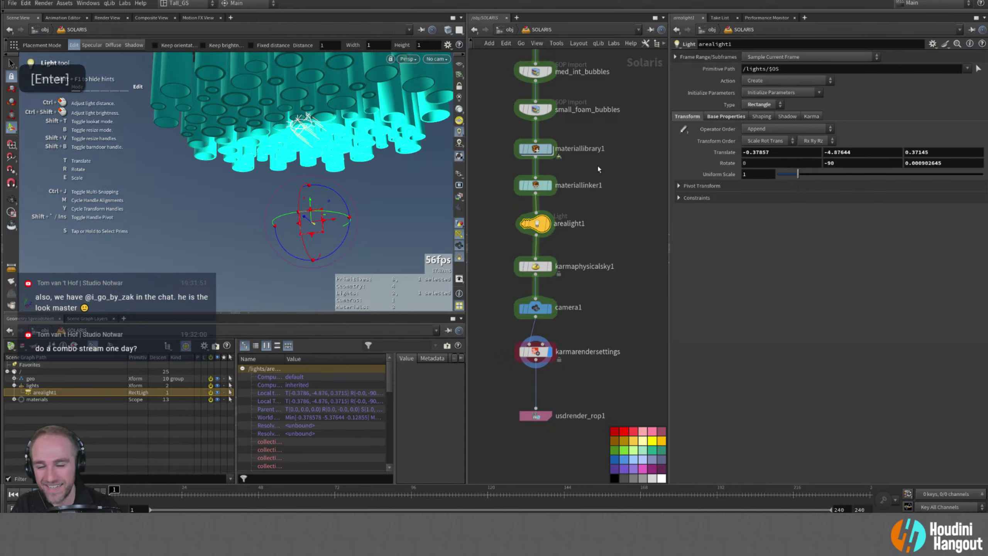
{"action": "type", "text": "0"}
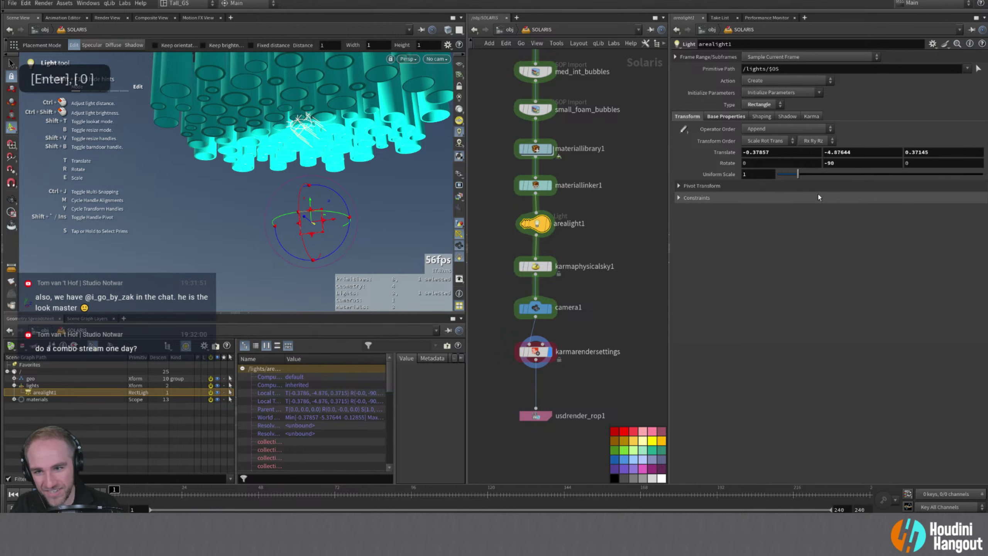
{"action": "type", "text": "0"}
{"action": "key", "text": "Return"}
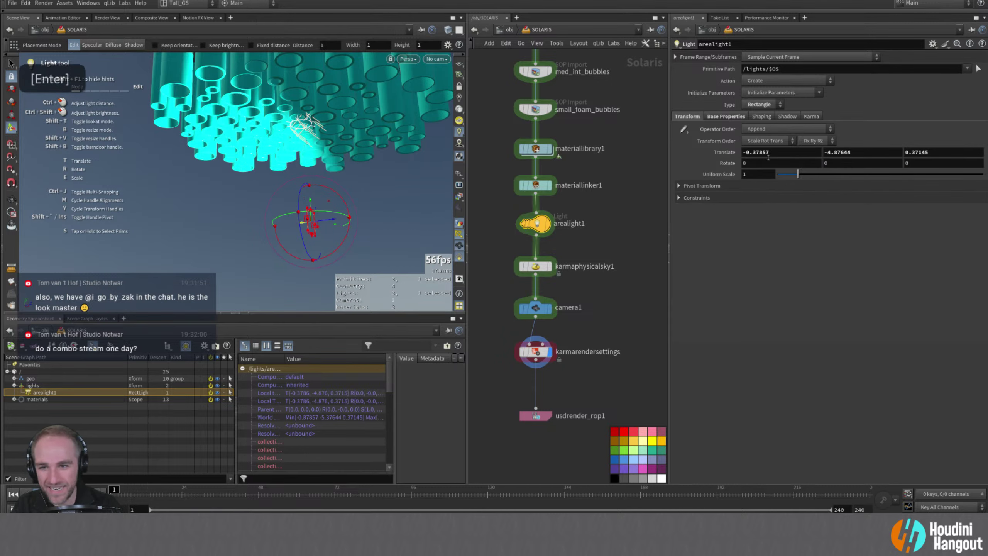
- Undo a trial rotation and set the area light's X rotation to 90
{"action": "middle_click_drag", "start_coordinate": [936, 163], "coordinate": [800, 237]}
{"action": "key", "text": "ctrl+z"}
{"action": "key", "text": "ctrl+z"}
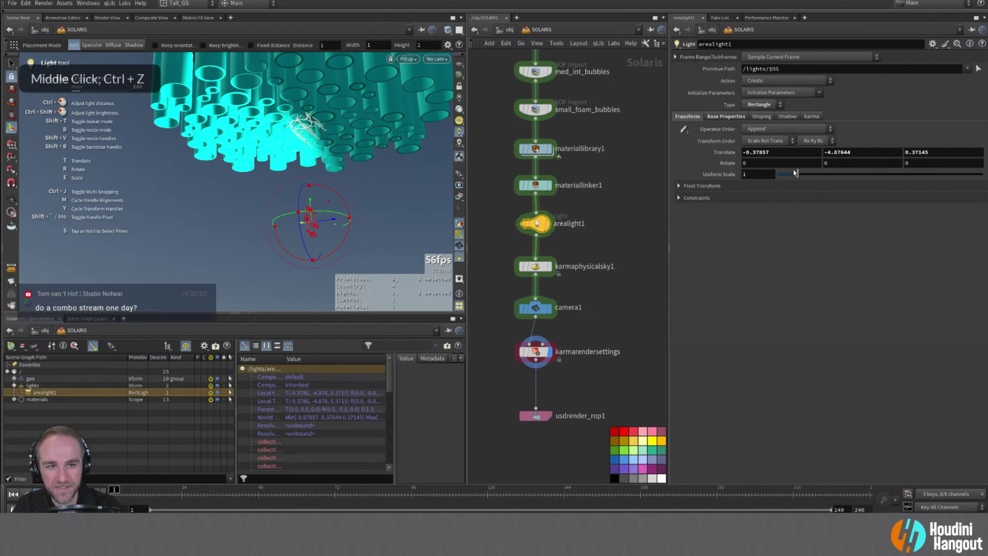
{"action": "middle_click_drag", "start_coordinate": [772, 164], "coordinate": [809, 135]}
- Center the area light under the tubes by setting its X and Z translation to 0
{"action": "left_click", "coordinate": [360, 177], "text": "alt"}
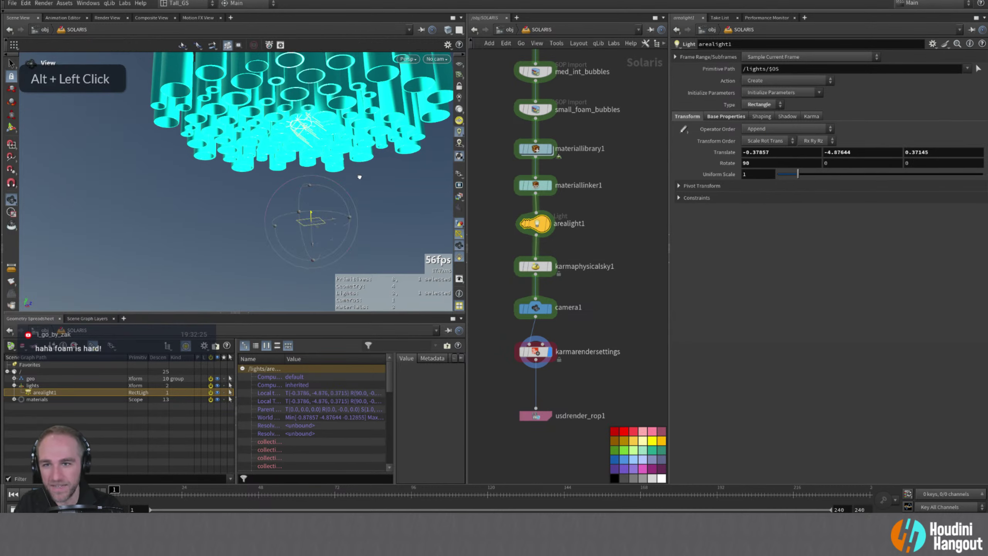
{"action": "left_click_drag", "start_coordinate": [359, 177], "coordinate": [370, 211], "text": "alt"}
{"action": "key", "text": "Return"}
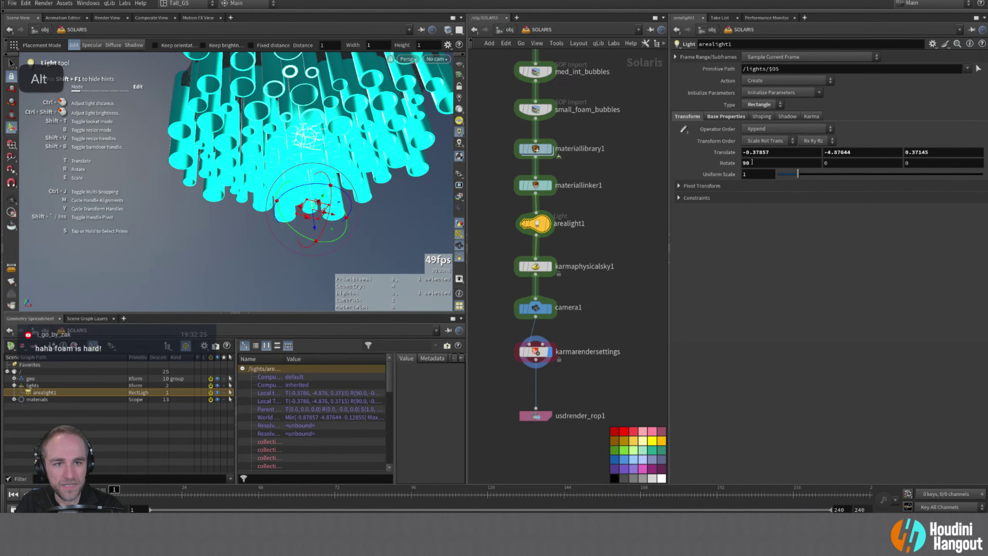
{"action": "type", "text": "0"}
{"action": "key", "text": "Tab"}
{"action": "key", "text": "Tab"}
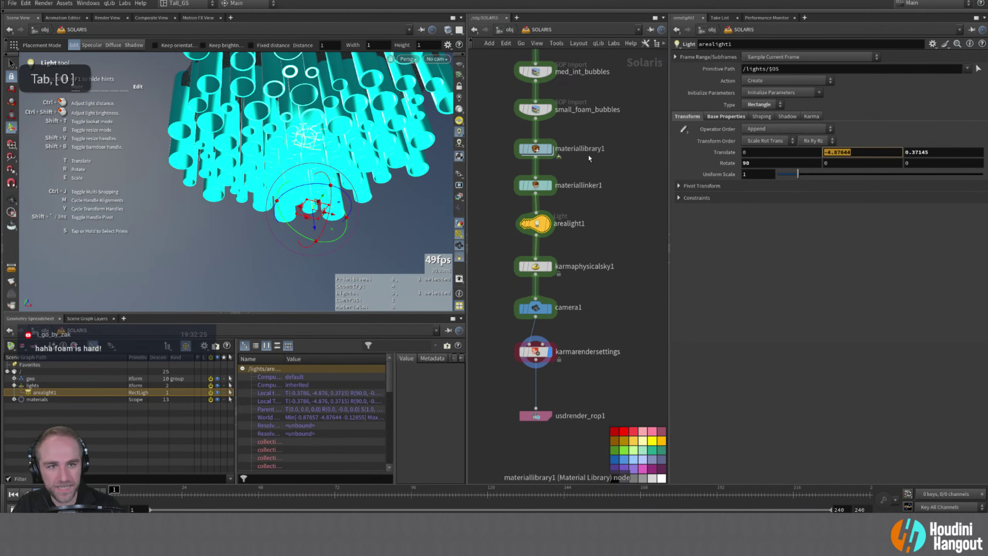
{"action": "type", "text": "0"}
{"action": "key", "text": "Return"}
- Enlarge the area light to a width and height of 5 and set its exposure to 5
{"action": "key", "text": "Escape"}
{"action": "left_click_drag", "start_coordinate": [167, 80], "coordinate": [234, 176], "text": "alt"}
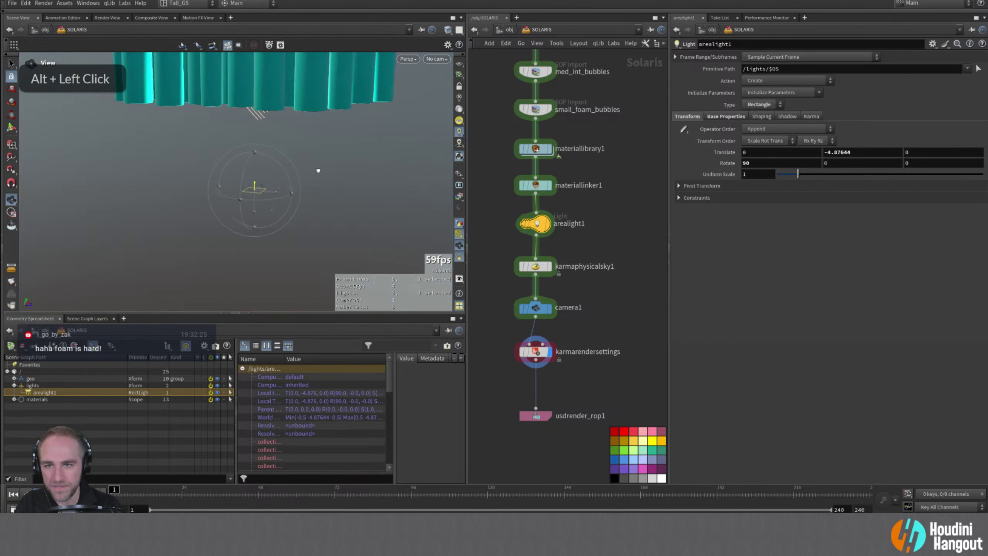
{"action": "right_click_drag", "start_coordinate": [234, 175], "coordinate": [249, 190], "text": "alt"}
{"action": "middle_click_drag", "start_coordinate": [250, 189], "coordinate": [322, 287], "text": "alt"}
{"action": "left_click_drag", "start_coordinate": [322, 287], "coordinate": [290, 194], "text": "alt"}
{"action": "key", "text": "Return"}
{"action": "left_click", "coordinate": [728, 116]}
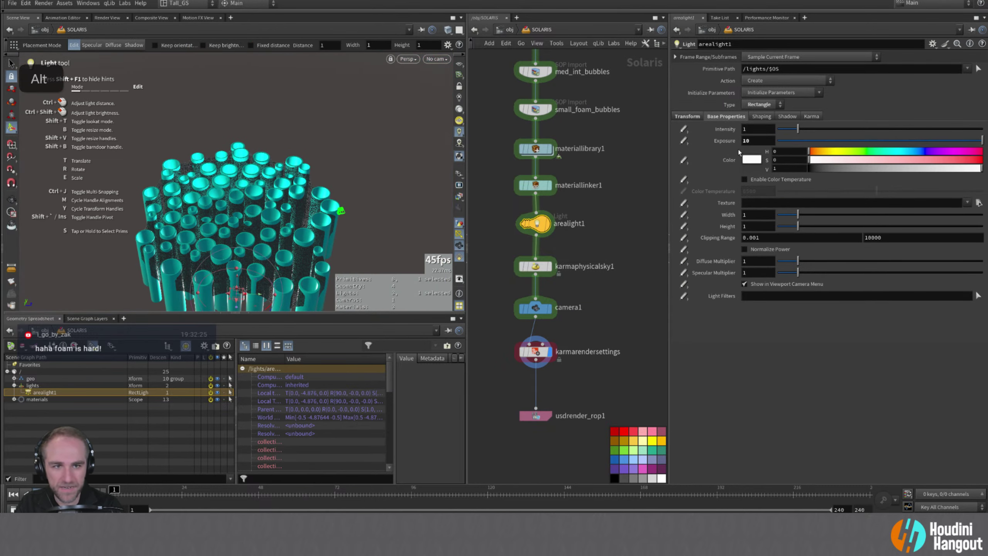
{"action": "left_click", "coordinate": [758, 214]}
{"action": "type", "text": "5"}
{"action": "key", "text": "Tab"}
{"action": "type", "text": "5"}
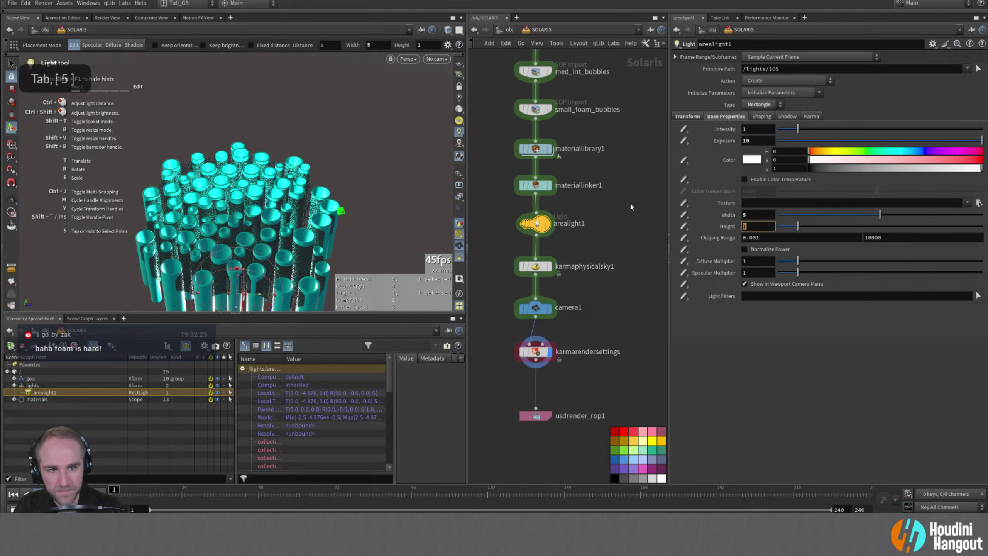
{"action": "key", "text": "Return"}
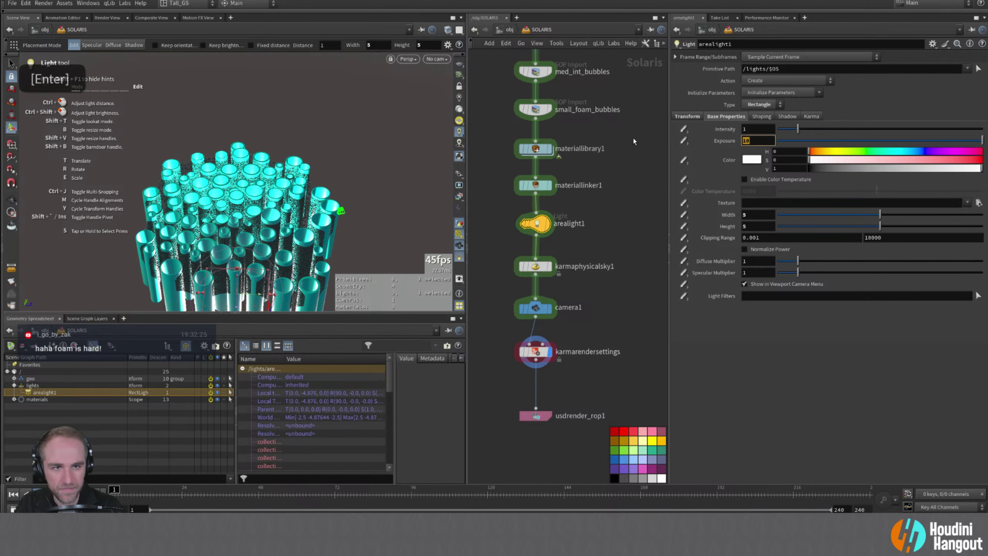
{"action": "type", "text": "5"}
{"action": "key", "text": "Return"}
- Look through camera1 and render the viewport with Karma CPU
{"action": "left_click_drag", "start_coordinate": [234, 164], "coordinate": [382, 133], "text": "alt"}
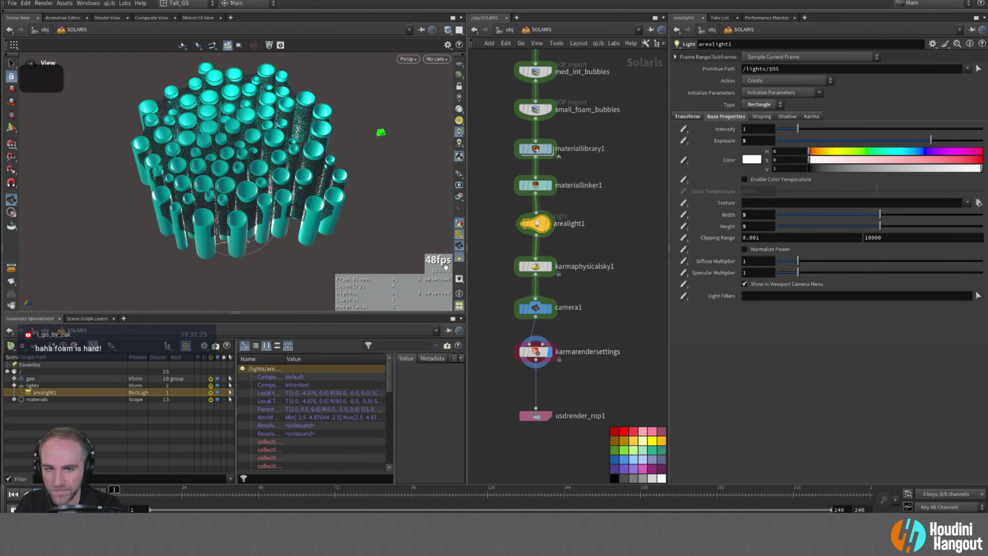
{"action": "key", "text": "alt"}
{"action": "left_click", "coordinate": [430, 59]}
{"action": "left_click", "coordinate": [447, 72]}
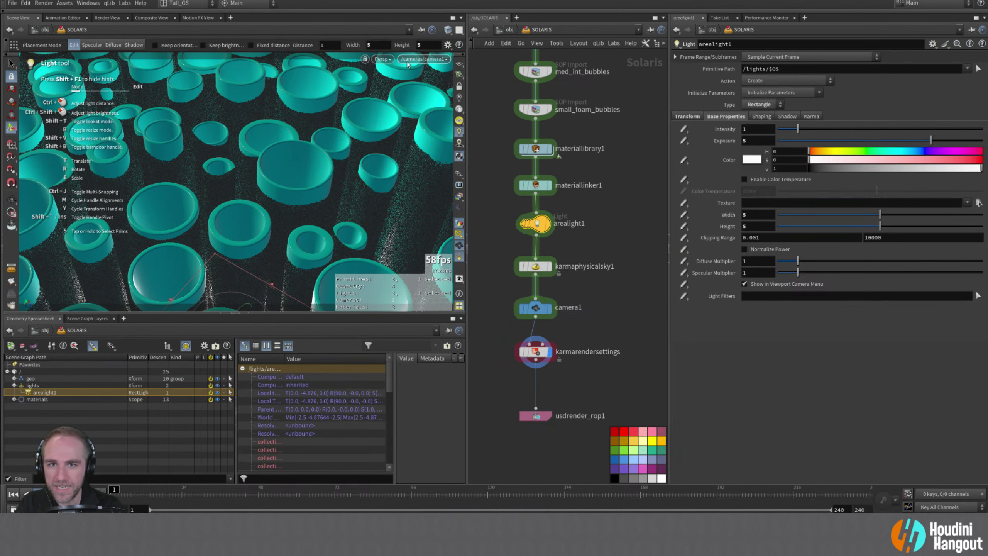
{"action": "left_click", "coordinate": [383, 59]}
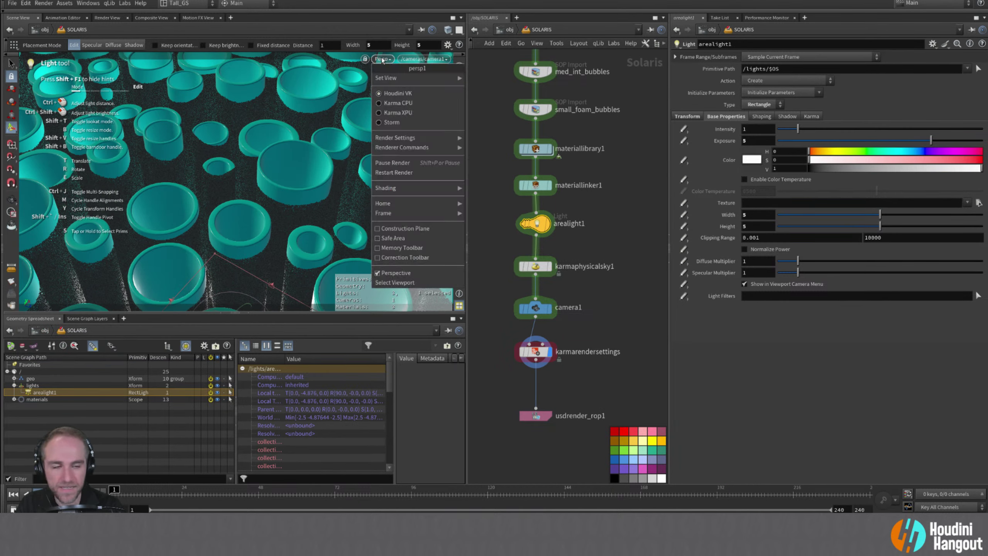
{"action": "left_click", "coordinate": [397, 104]}
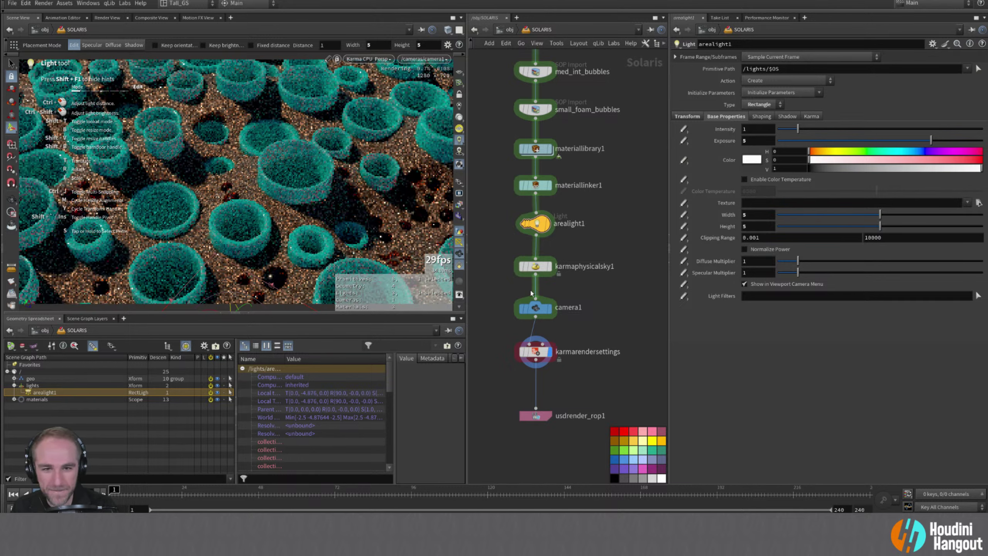
- Set the refraction limit to 20 in the Karma render settings' rendering limits
{"action": "left_click", "coordinate": [536, 353]}
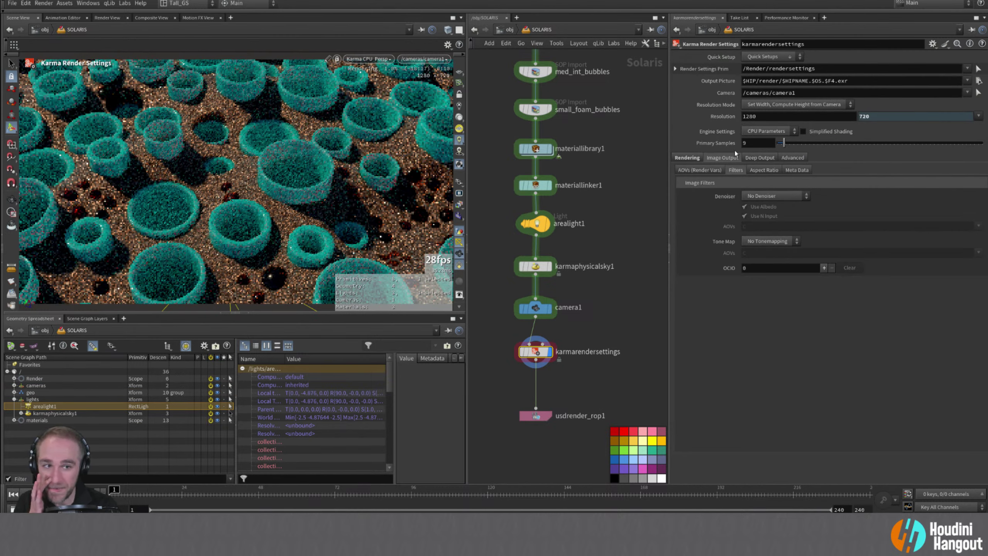
{"action": "left_click", "coordinate": [688, 158]}
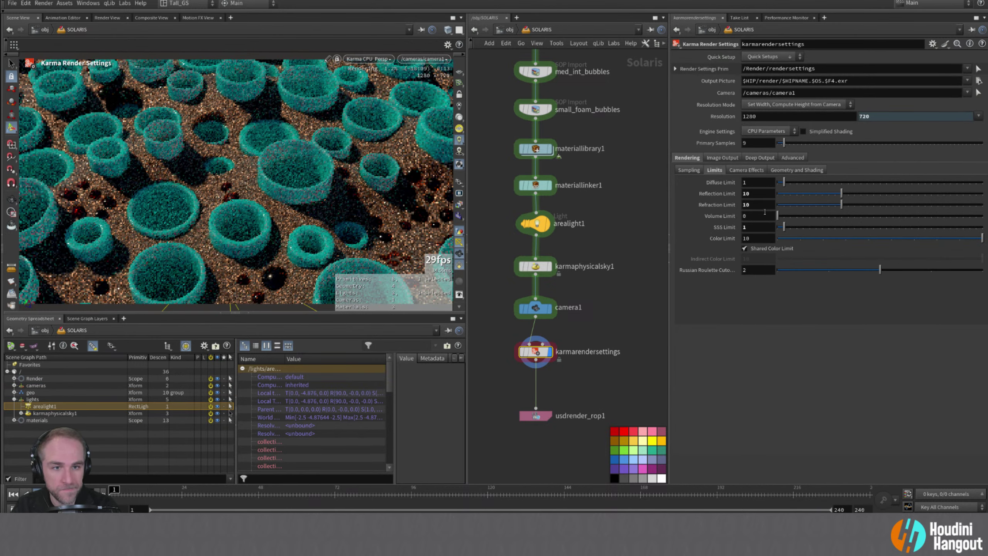
{"action": "type", "text": "20"}
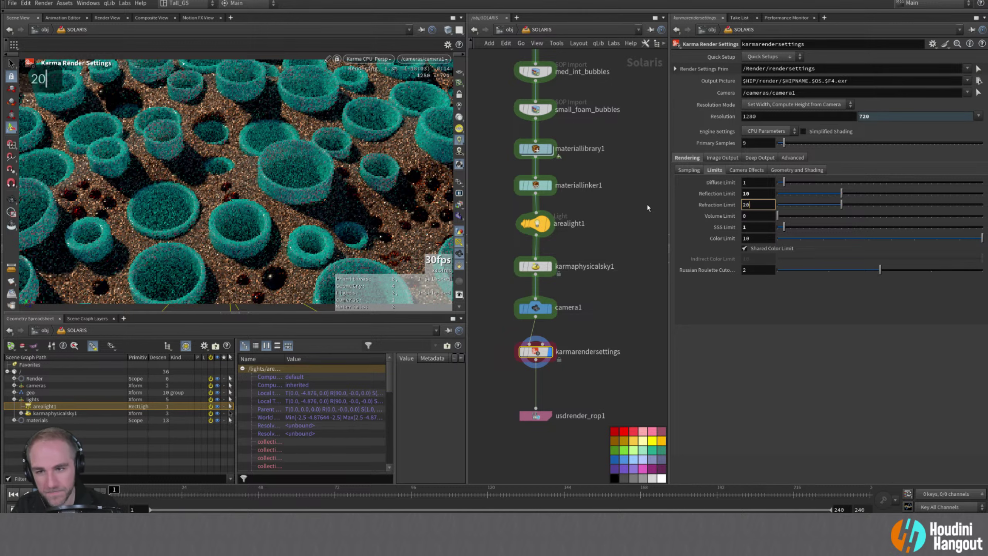
{"action": "key", "text": "Return"}
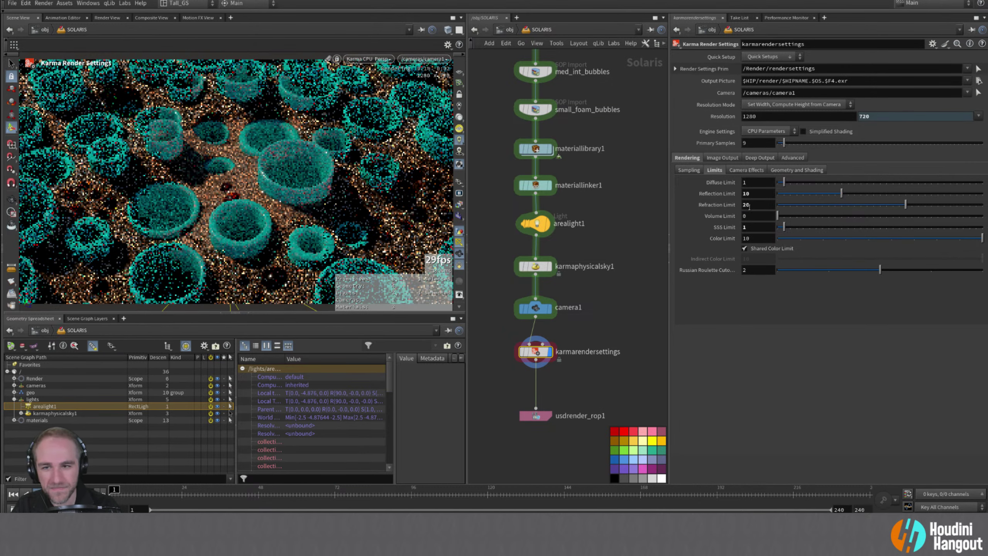
- Return the refraction limit to 10 and reset the reflection limit to its default of 4
{"action": "left_click", "coordinate": [706, 205]}
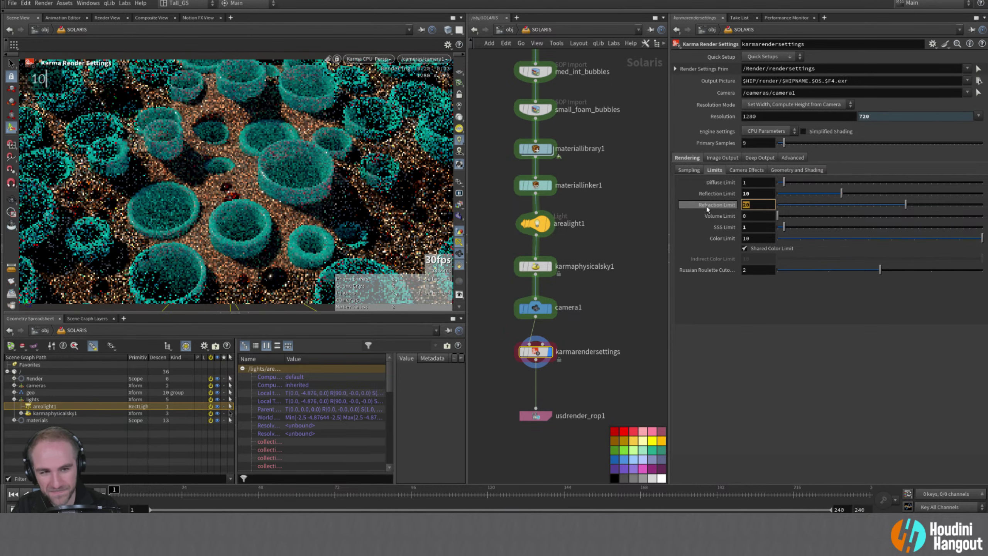
{"action": "middle_click", "coordinate": [706, 206], "text": "ctrl"}
{"action": "middle_click", "coordinate": [717, 195], "text": "ctrl"}
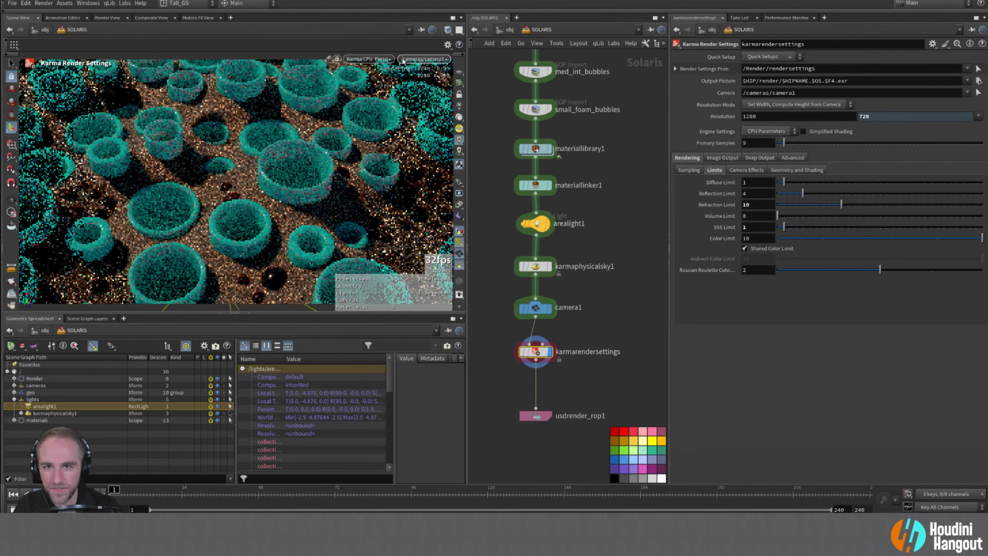
- Switch the viewport renderer to Houdini VK and go up to the object level, viewing the tubes from the side
{"action": "left_click", "coordinate": [366, 59]}
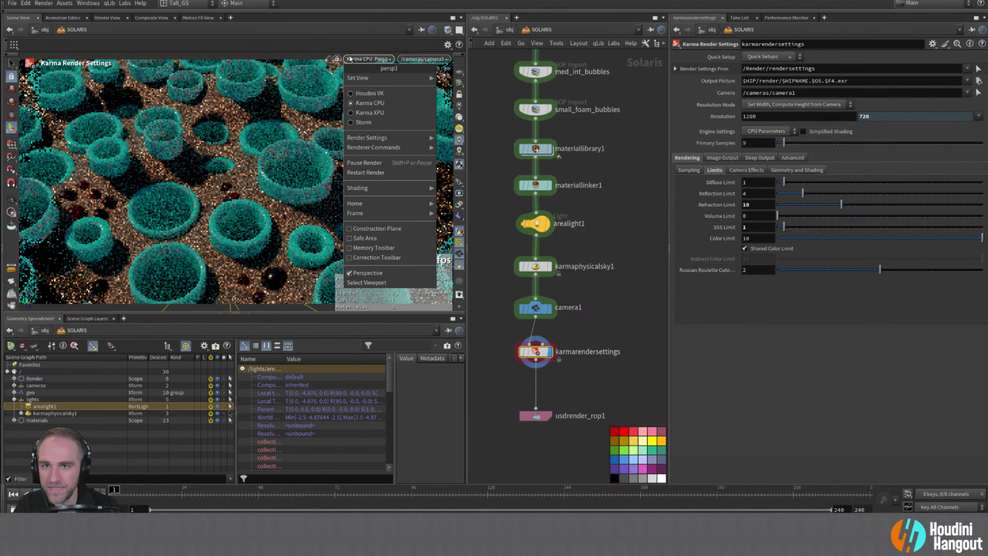
{"action": "left_click", "coordinate": [365, 94]}
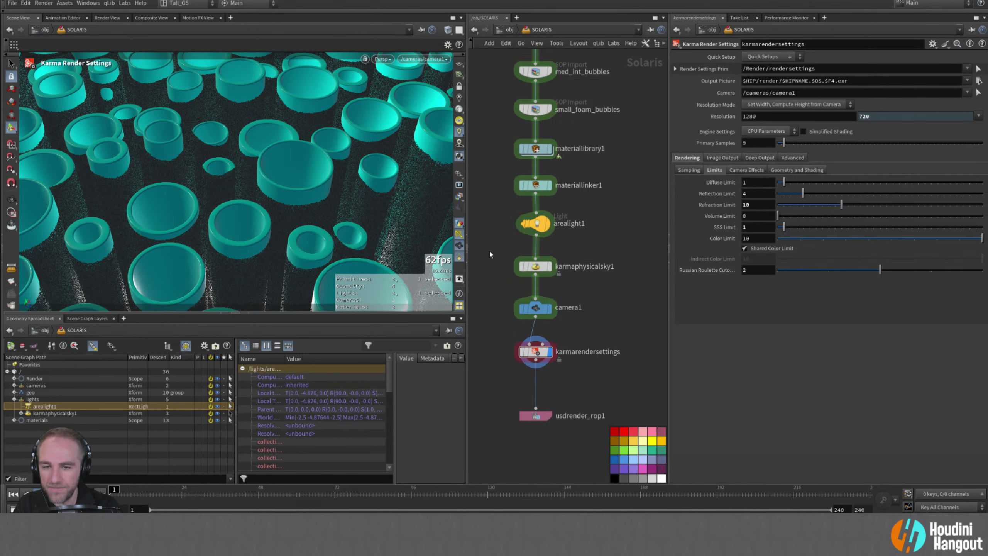
{"action": "key", "text": "u"}
{"action": "left_click_drag", "start_coordinate": [346, 230], "coordinate": [342, 176], "text": "alt"}
{"action": "right_click_drag", "start_coordinate": [342, 176], "coordinate": [227, 221], "text": "alt"}
{"action": "left_click_drag", "start_coordinate": [228, 221], "coordinate": [270, 246], "text": "alt"}
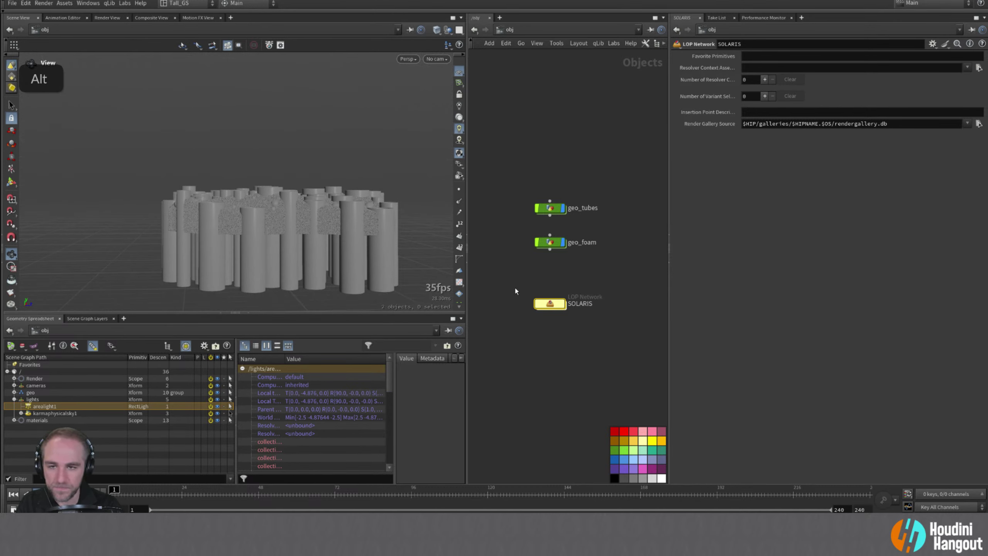
- Open the geo_foam network and display the bound1 node that feeds the foam's VDB intersection
{"action": "left_click", "coordinate": [550, 242]}
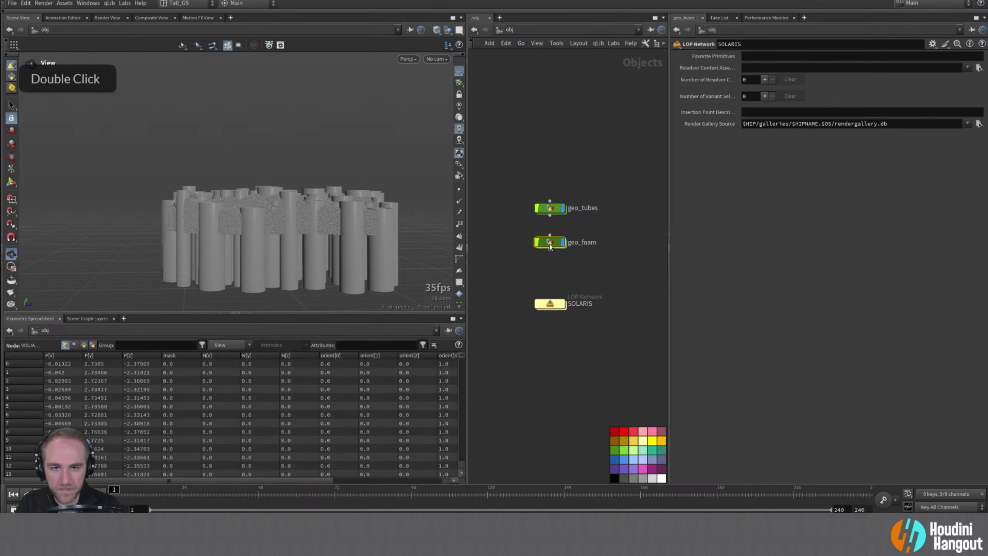
{"action": "middle_click_drag", "start_coordinate": [518, 193], "coordinate": [531, 382], "text": "alt"}
{"action": "middle_click_drag", "start_coordinate": [533, 257], "coordinate": [503, 479], "text": "alt"}
{"action": "middle_click_drag", "start_coordinate": [514, 168], "coordinate": [551, 233], "text": "alt"}
{"action": "middle_click_drag", "start_coordinate": [552, 175], "coordinate": [570, 257], "text": "alt"}
{"action": "double_click", "coordinate": [562, 238]}
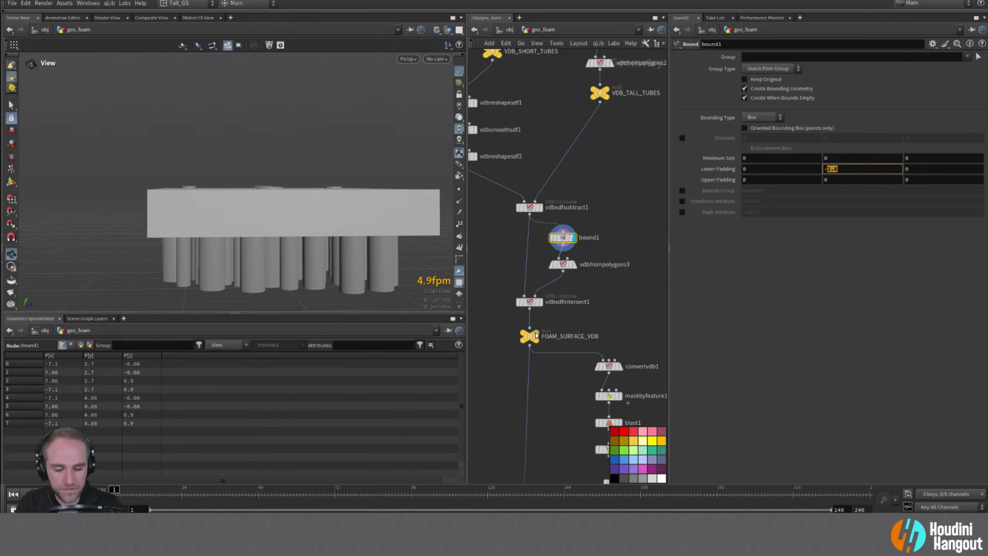
- Try Y lower paddings of -3, -3.5 and -4 on bound1, then go back to -3.5
{"action": "mouse_move", "coordinate": [536, 332]}
{"action": "type", "text": "-3"}
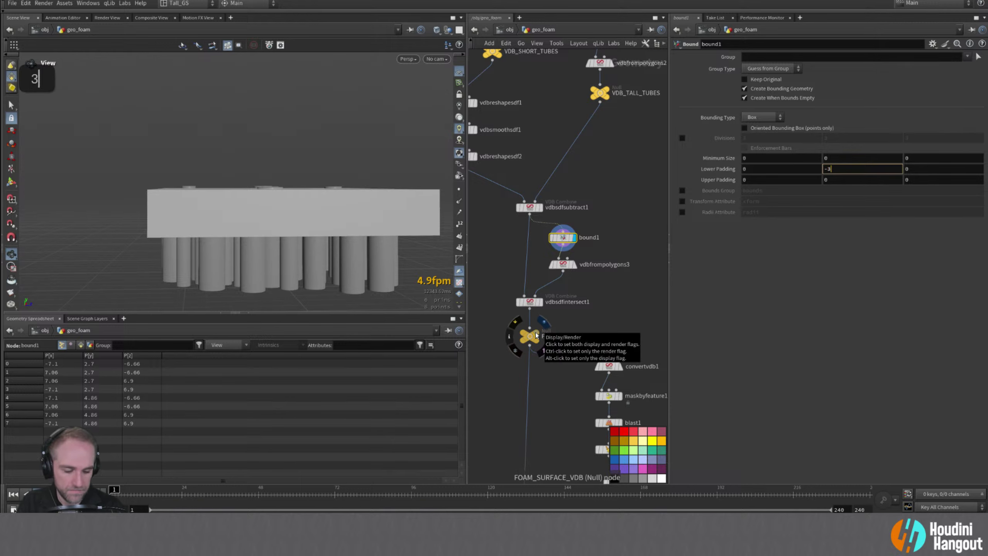
{"action": "key", "text": "Return"}
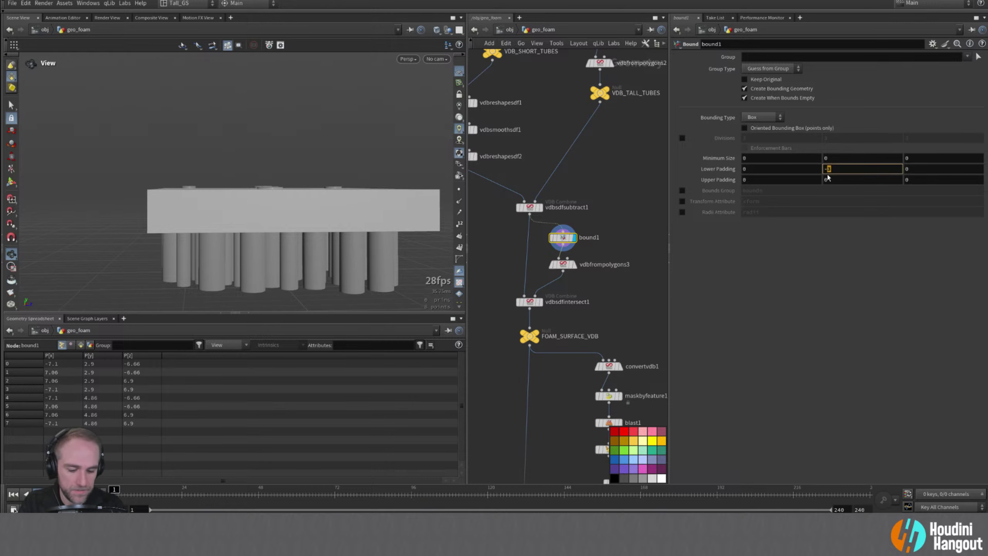
{"action": "type", "text": "3.5"}
{"action": "key", "text": "Return"}
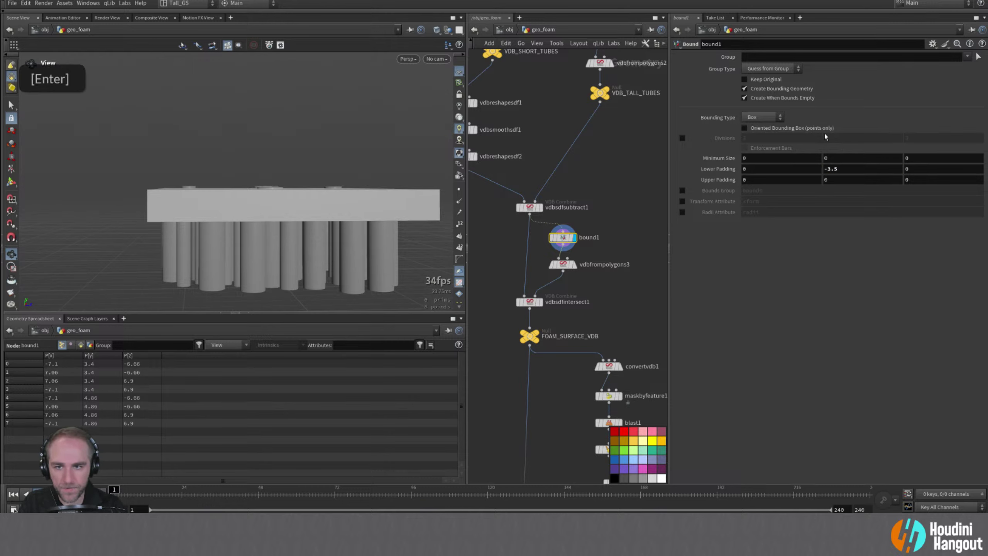
{"action": "type", "text": "4"}
{"action": "key", "text": "Return"}
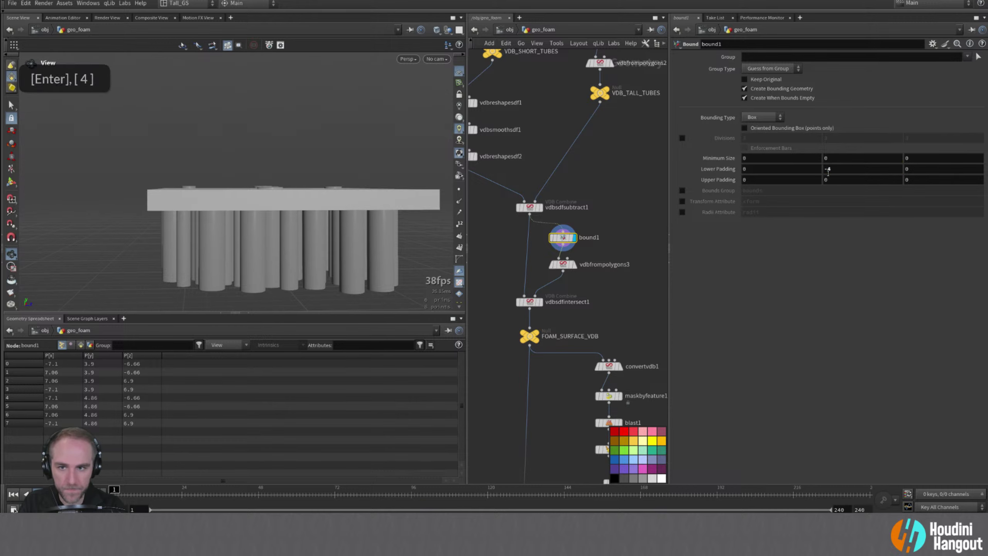
{"action": "mouse_move", "coordinate": [362, 187]}
{"action": "left_mouse_down", "text": "alt"}
{"action": "mouse_move", "coordinate": [367, 231]}
{"action": "mouse_move", "coordinate": [372, 183]}
{"action": "left_mouse_up", "text": "alt"}
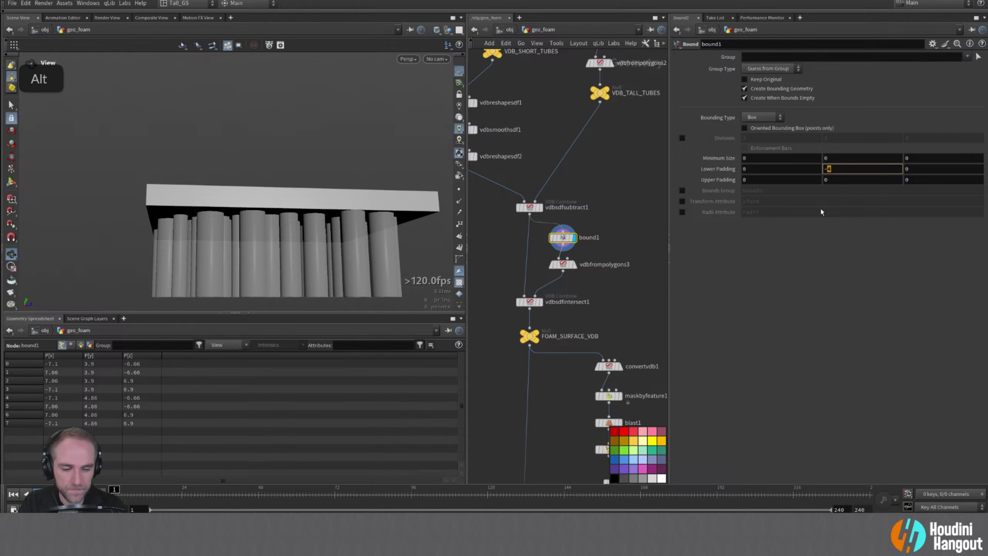
{"action": "type", "text": "3.5"}
{"action": "key", "text": "Return"}
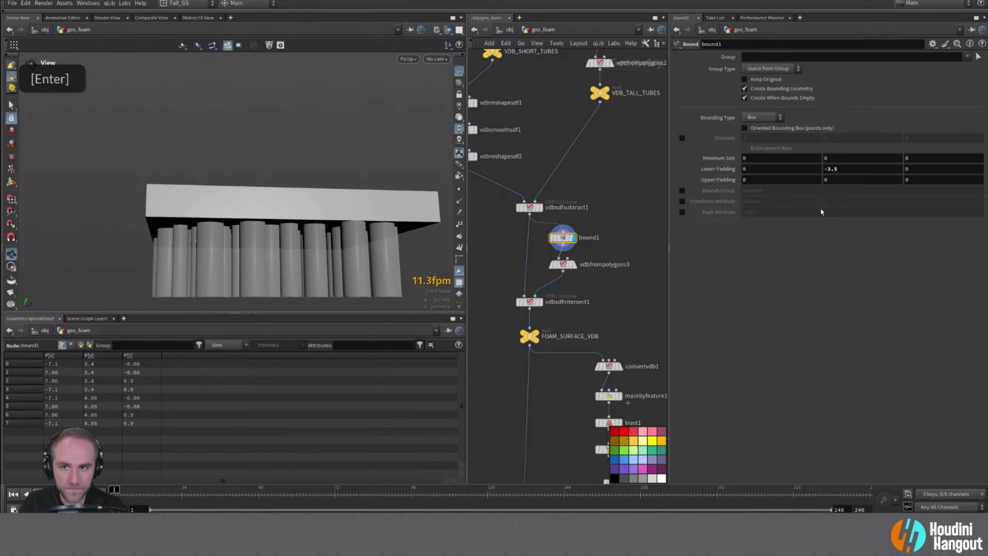
- Display vdbsdfintersect1 and adjust bound1's Y lower padding, trying -4 and settling on -3.75
{"action": "double_click", "coordinate": [530, 302]}
{"action": "left_click_drag", "start_coordinate": [297, 216], "coordinate": [288, 273], "text": "alt"}
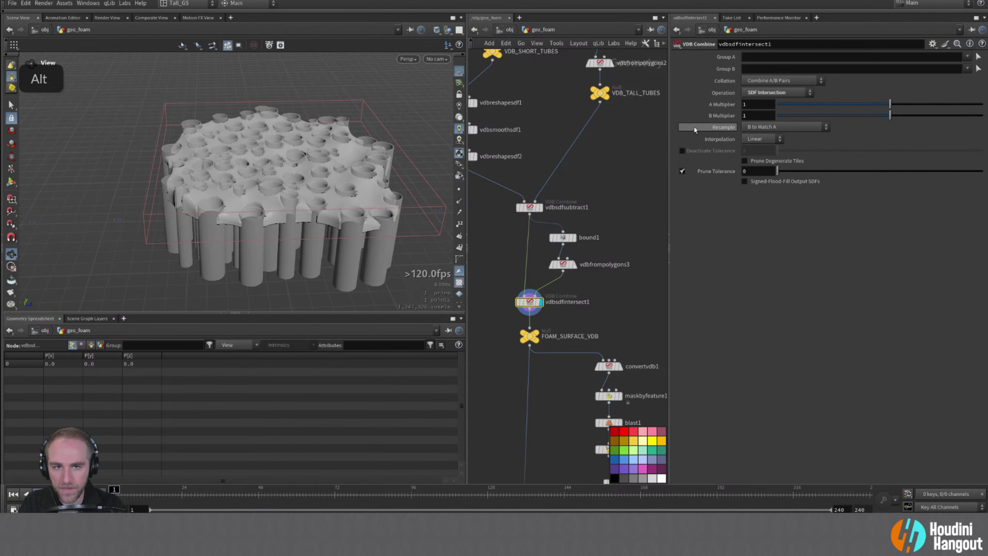
{"action": "left_click", "coordinate": [563, 238]}
{"action": "double_click", "coordinate": [829, 169]}
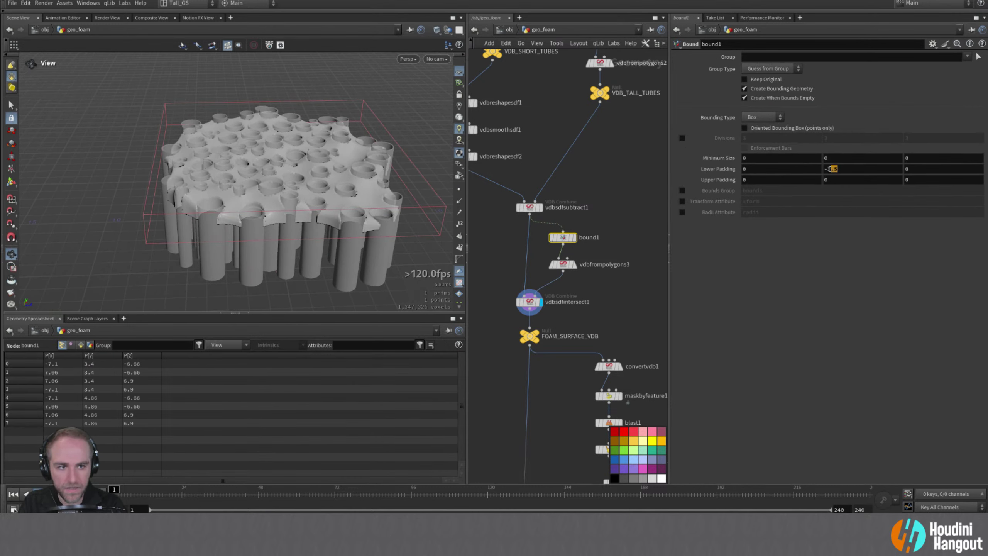
{"action": "type", "text": "4"}
{"action": "key", "text": "Return"}
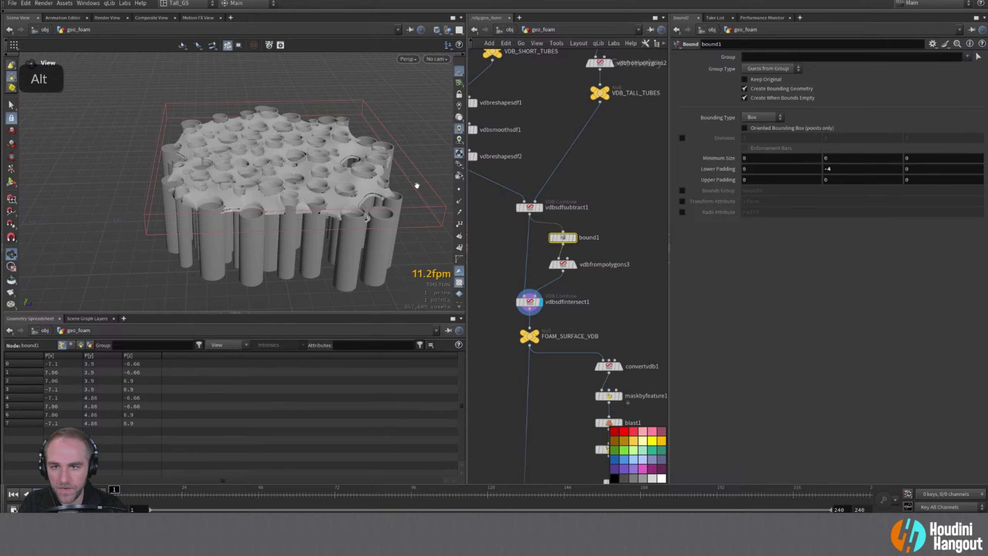
{"action": "left_click_drag", "start_coordinate": [417, 185], "coordinate": [472, 193], "text": "alt"}
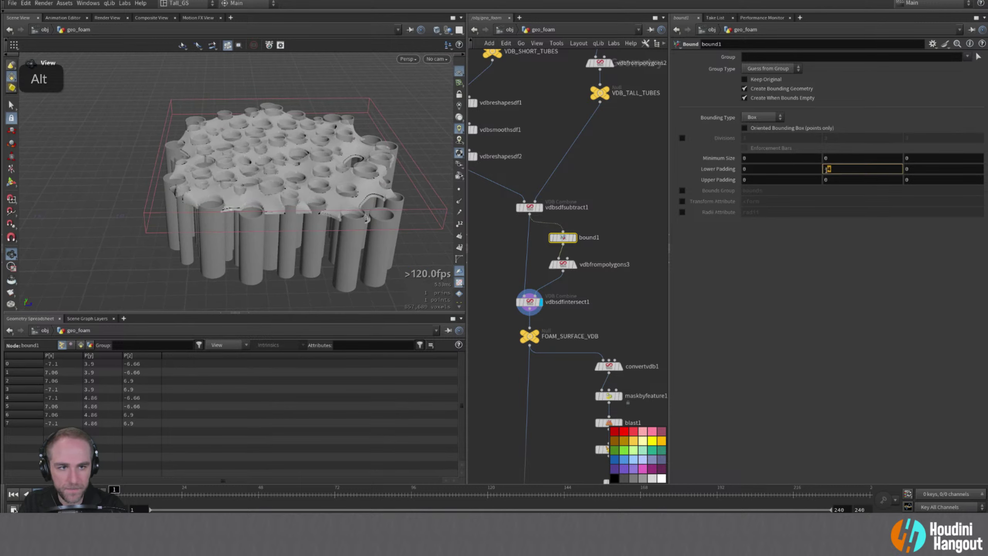
{"action": "key", "text": "Return"}
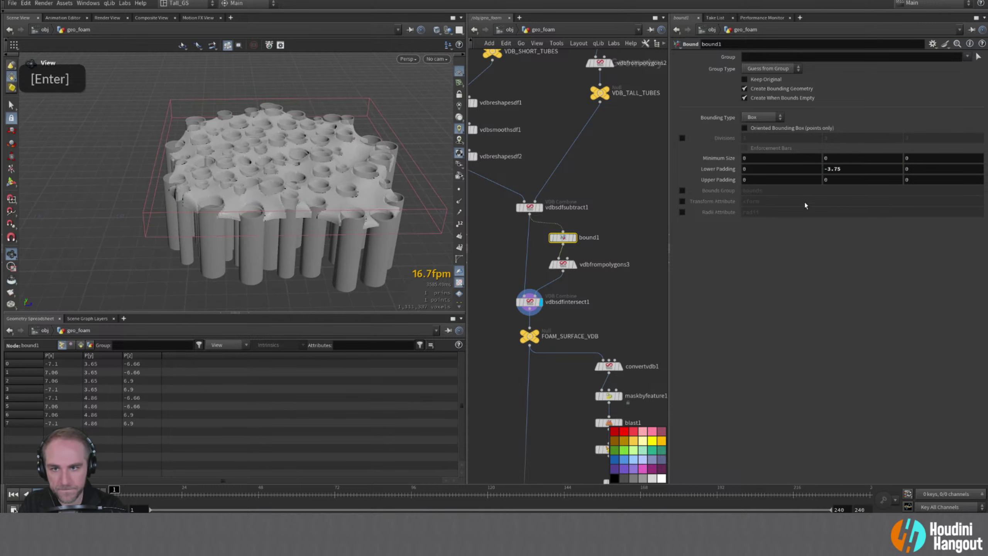
- Display the VISUALIZE null at the end of the foam network and inspect the bubbles between the tubes
{"action": "left_click_drag", "start_coordinate": [319, 185], "coordinate": [393, 234], "text": "alt"}
{"action": "middle_click_drag", "start_coordinate": [548, 396], "coordinate": [597, 293], "text": "alt"}
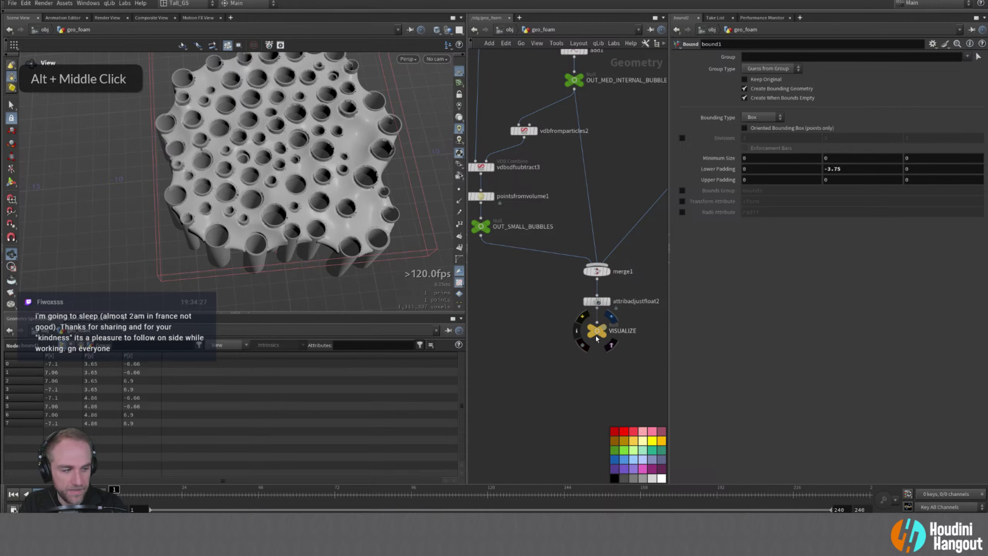
{"action": "double_click", "coordinate": [584, 345]}
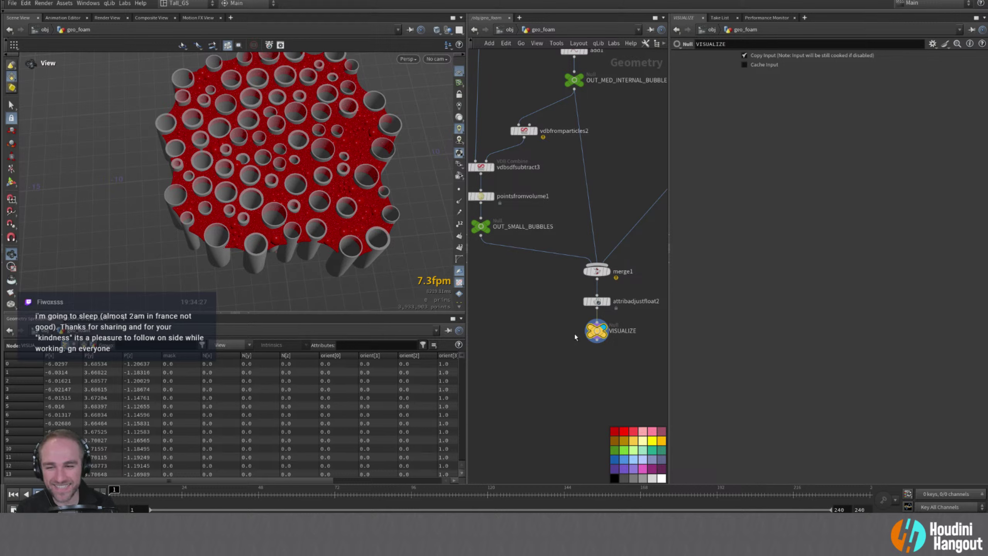
{"action": "right_click_drag", "start_coordinate": [294, 220], "coordinate": [441, 180], "text": "alt"}
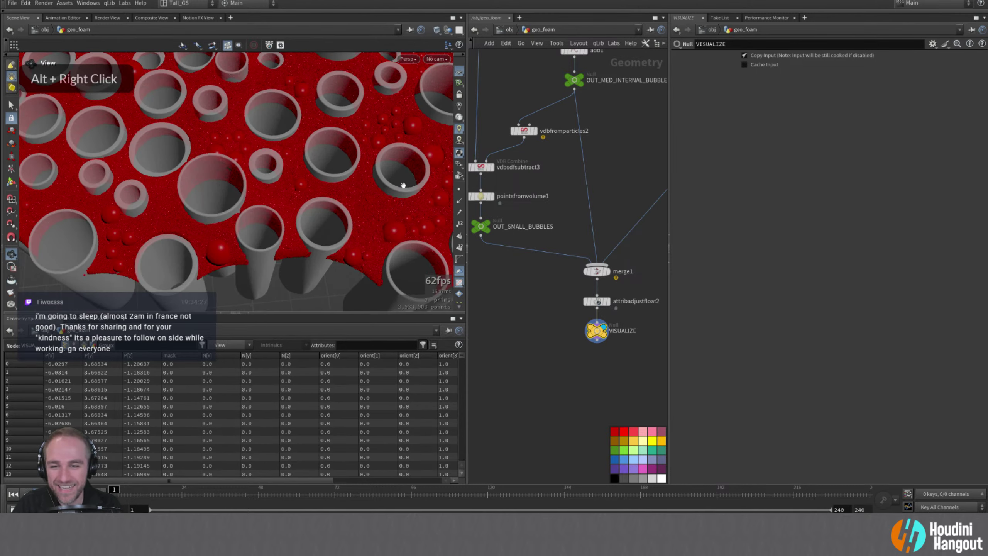
{"action": "middle_click_drag", "start_coordinate": [403, 186], "coordinate": [392, 205], "text": "alt"}
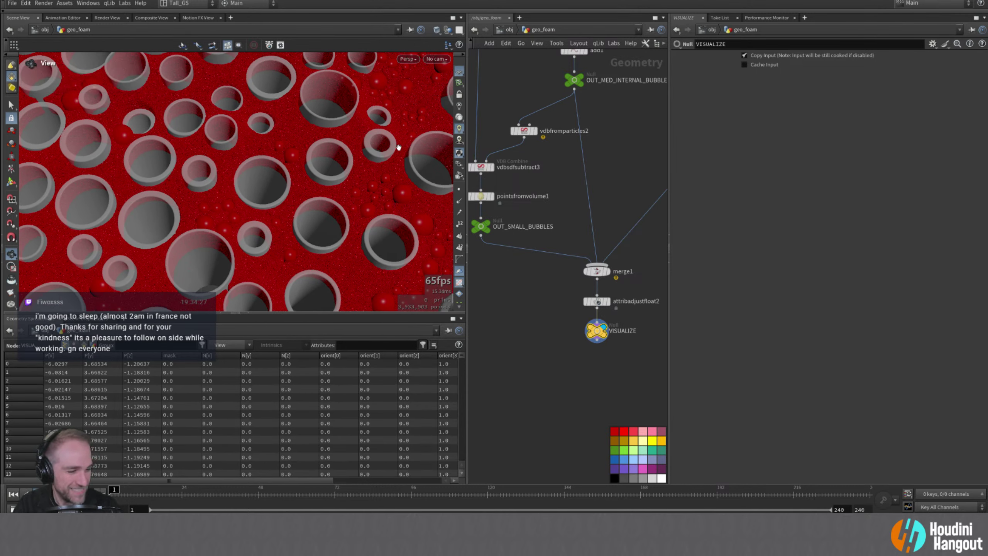
{"action": "right_click_drag", "start_coordinate": [397, 145], "coordinate": [359, 172], "text": "alt"}
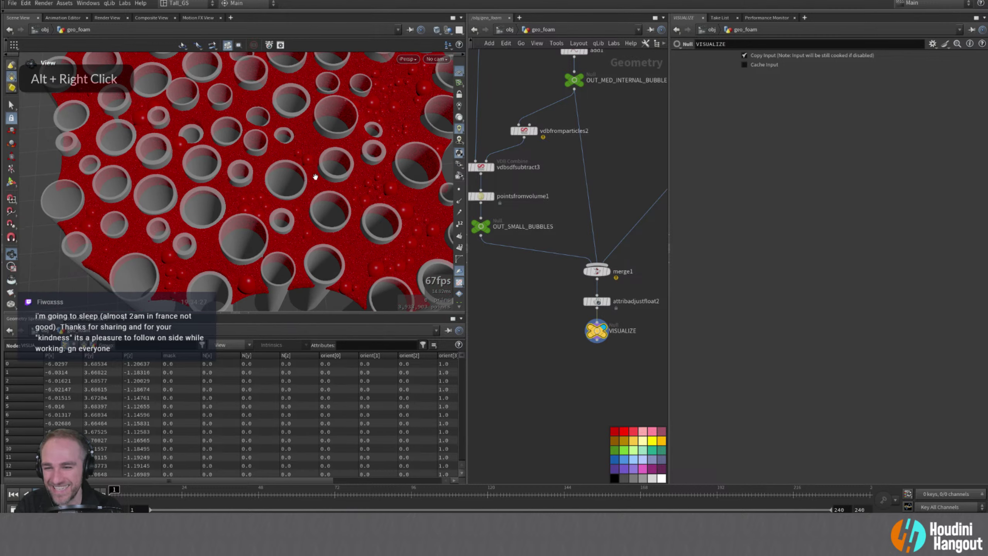
{"action": "middle_click_drag", "start_coordinate": [436, 297], "coordinate": [402, 313], "text": "alt"}
- Return to the SOLARIS network and inspect the updated tubes and foam from a free view
{"action": "key", "text": "u"}
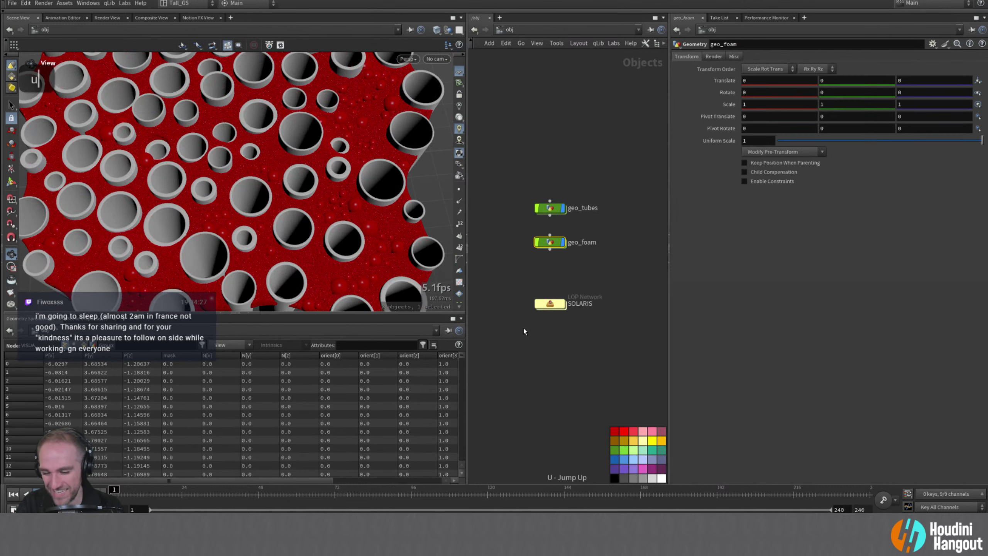
{"action": "double_click", "coordinate": [549, 302]}
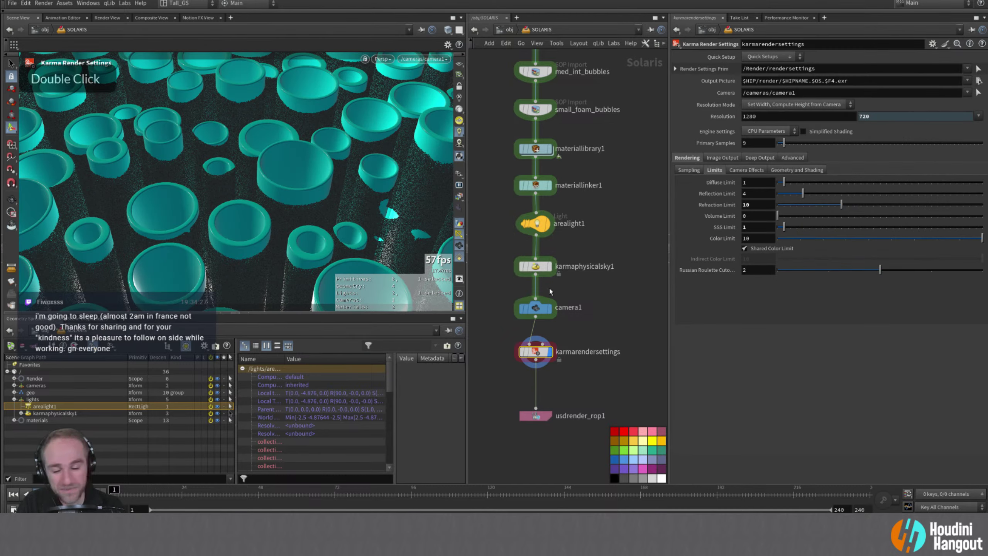
{"action": "middle_click_drag", "start_coordinate": [350, 179], "coordinate": [382, 191], "text": "alt"}
{"action": "left_click_drag", "start_coordinate": [381, 191], "coordinate": [352, 194], "text": "alt"}
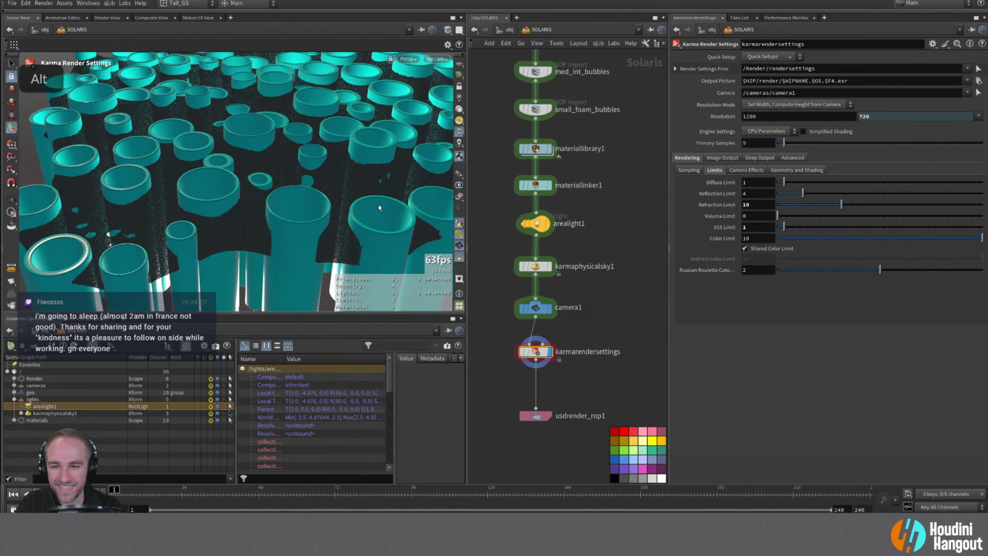
- Look through camera1 and render the viewport with Karma CPU
{"action": "double_click", "coordinate": [436, 58]}
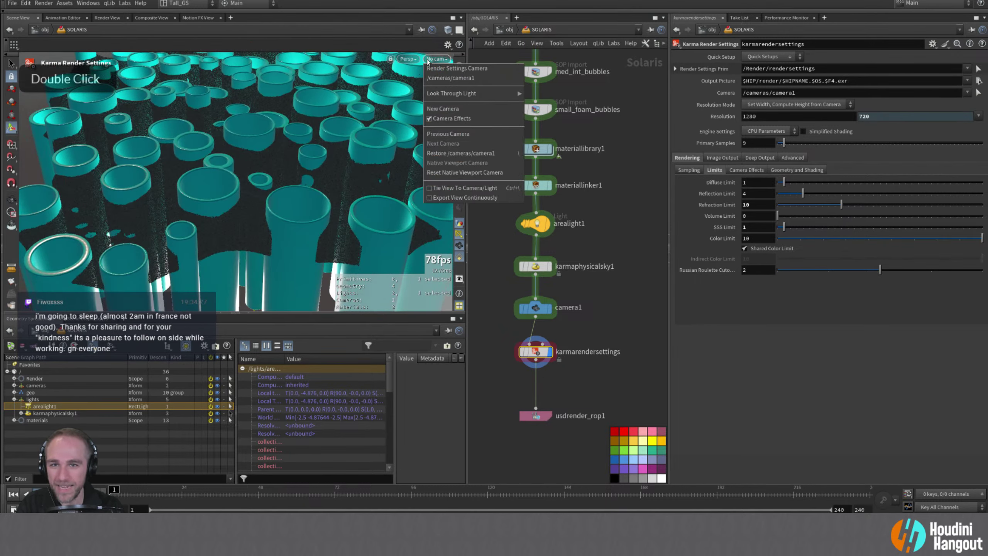
{"action": "left_click", "coordinate": [432, 79]}
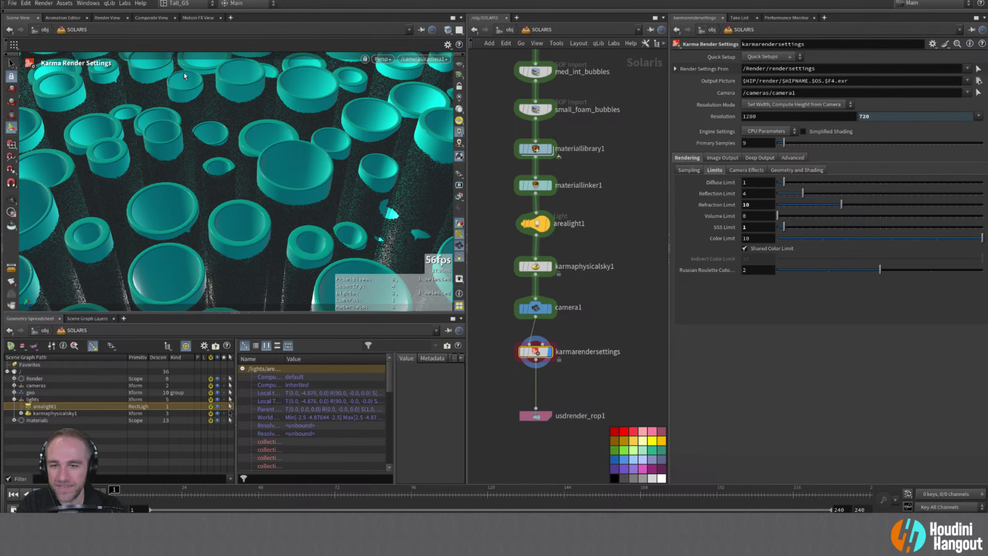
{"action": "left_click", "coordinate": [389, 59]}
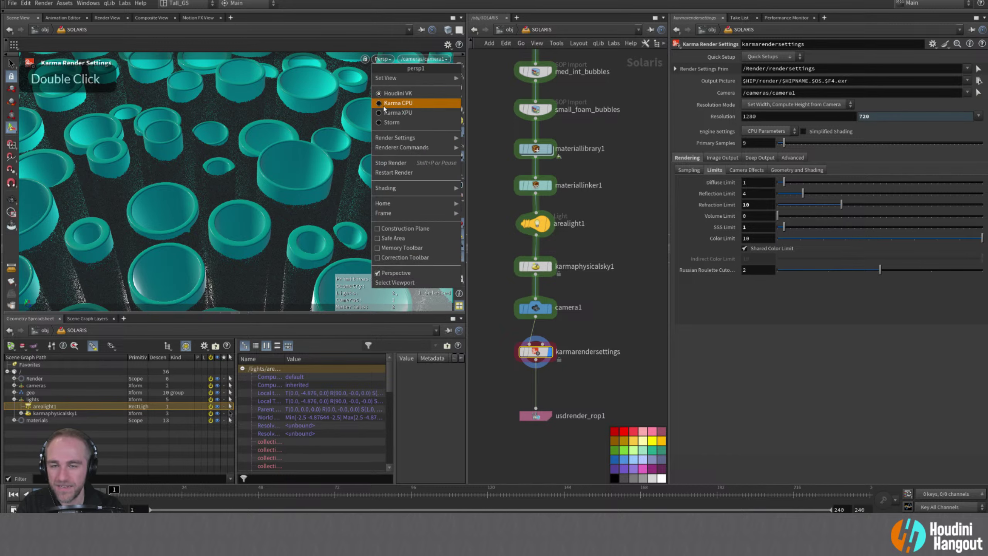
{"action": "left_click", "coordinate": [393, 103]}
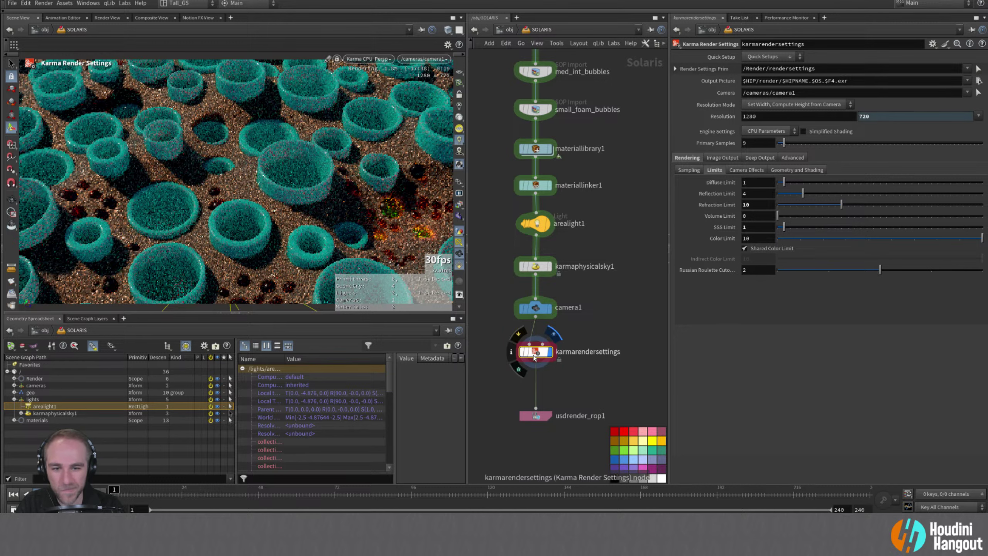
- Set the Karma refraction limit to 20
{"action": "left_click", "coordinate": [747, 205]}
{"action": "type", "text": "20"}
{"action": "key", "text": "Return"}
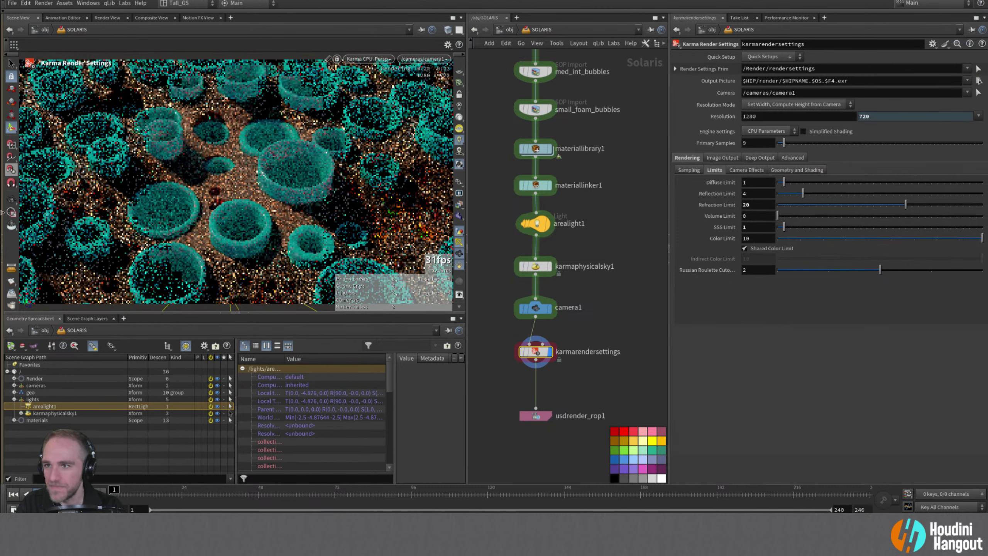
- Restrict the Karma preview to a render region over the camera view's lower-right tubes and bubbles, and set the reflection limit to 10
{"action": "left_click", "coordinate": [11, 212]}
{"action": "left_click_drag", "start_coordinate": [256, 137], "coordinate": [441, 274]}
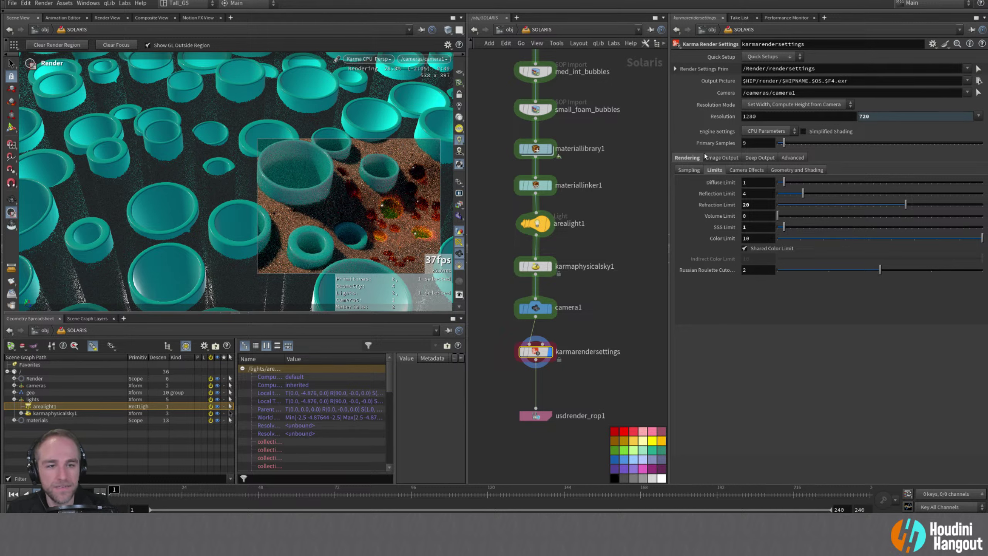
{"action": "double_click", "coordinate": [755, 194]}
{"action": "type", "text": "10"}
{"action": "key", "text": "Return"}
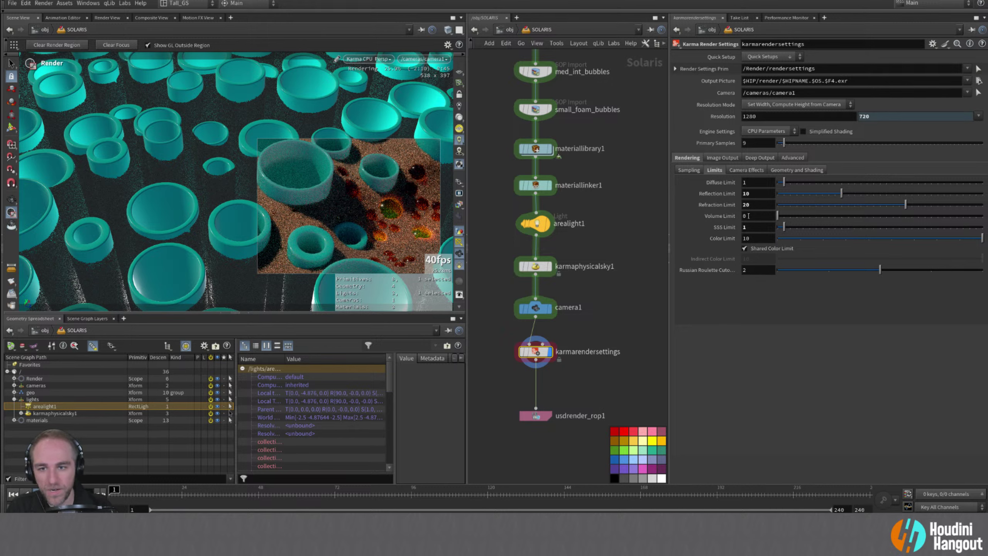
- Switch the viewport from Karma CPU back to the standard display and open the geo_foam network
{"action": "left_click", "coordinate": [368, 58]}
{"action": "left_click", "coordinate": [379, 97]}
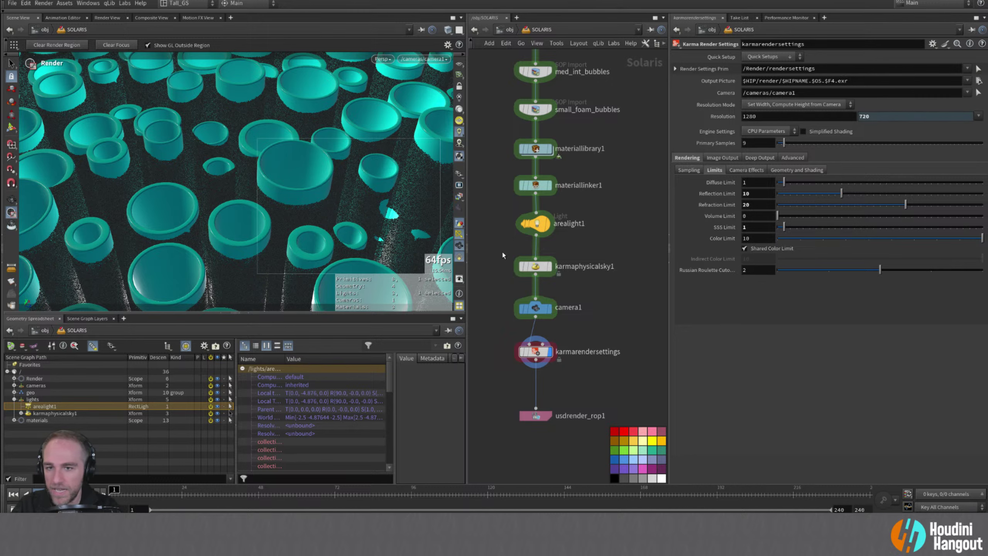
{"action": "key", "text": "u"}
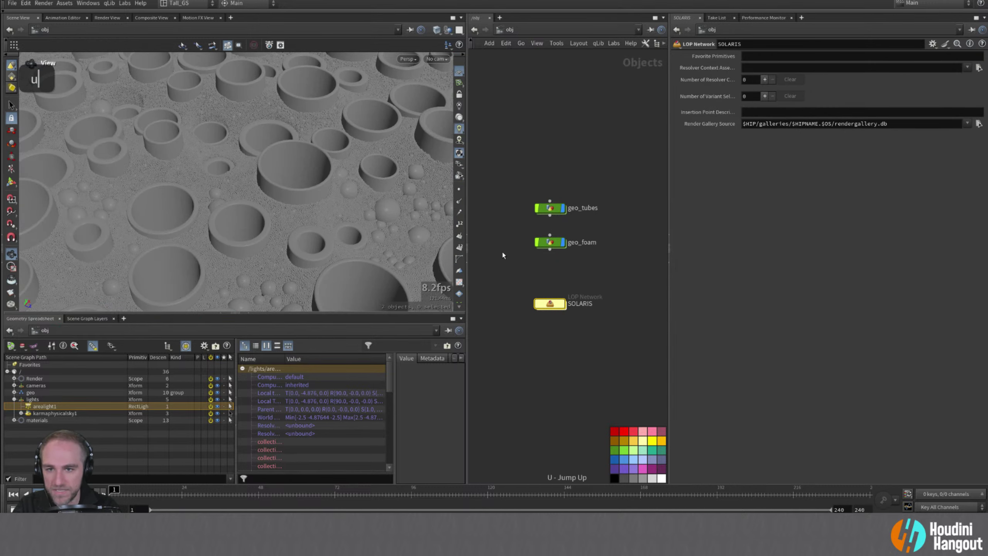
{"action": "double_click", "coordinate": [552, 243]}
- Locate the bound1 node upstream in the foam network and show its parameters
{"action": "middle_click_drag", "start_coordinate": [542, 285], "coordinate": [613, 340]}
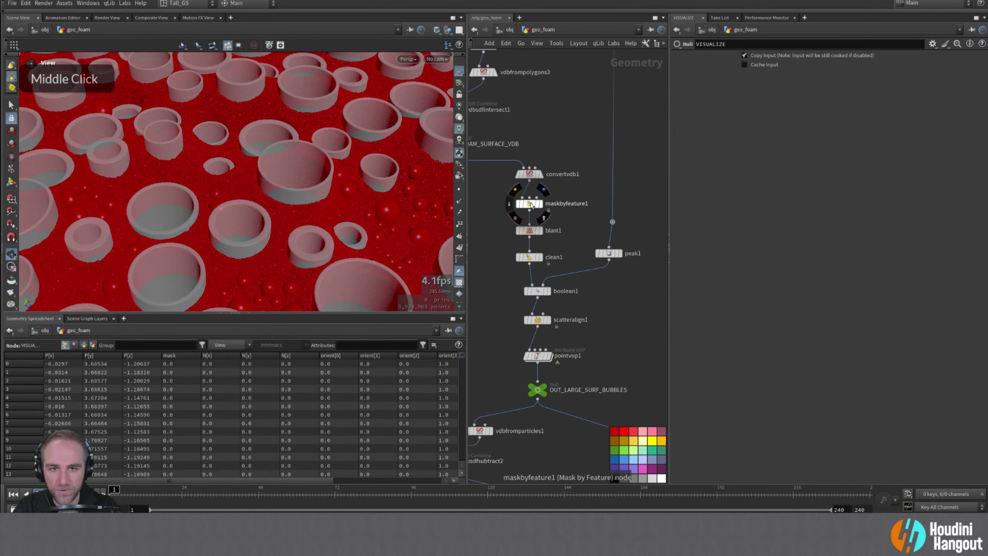
{"action": "middle_click_drag", "start_coordinate": [498, 210], "coordinate": [560, 381]}
{"action": "middle_click_drag", "start_coordinate": [600, 206], "coordinate": [606, 348]}
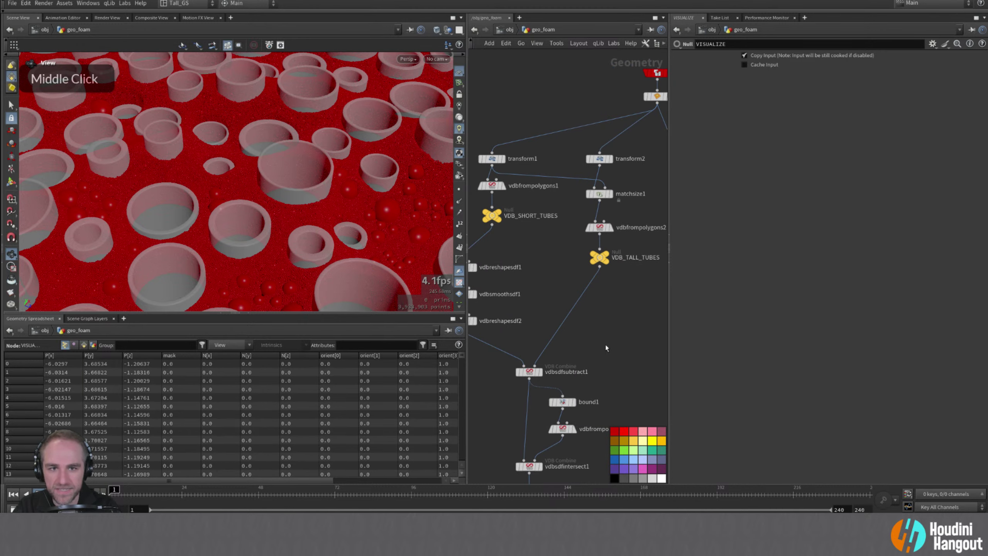
{"action": "left_click", "coordinate": [599, 227]}
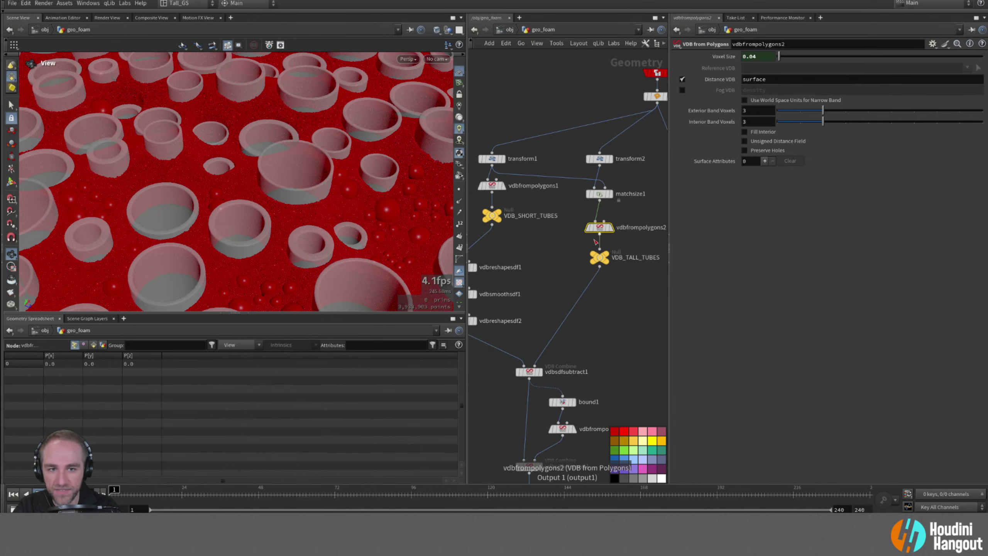
{"action": "middle_click_drag", "start_coordinate": [540, 265], "coordinate": [541, 203]}
{"action": "right_click_drag", "start_coordinate": [541, 203], "coordinate": [533, 238]}
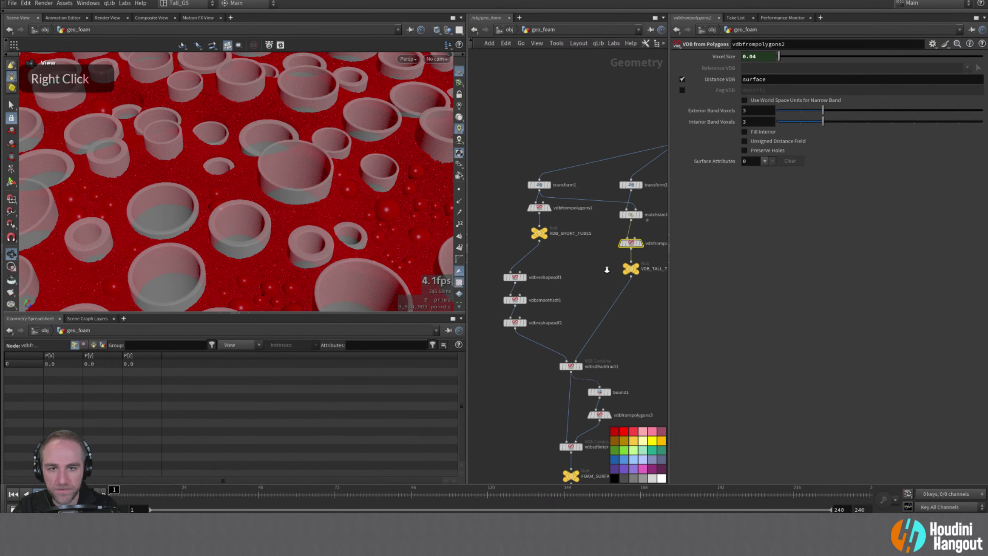
{"action": "middle_click_drag", "start_coordinate": [533, 237], "coordinate": [520, 296]}
{"action": "key", "text": "u"}
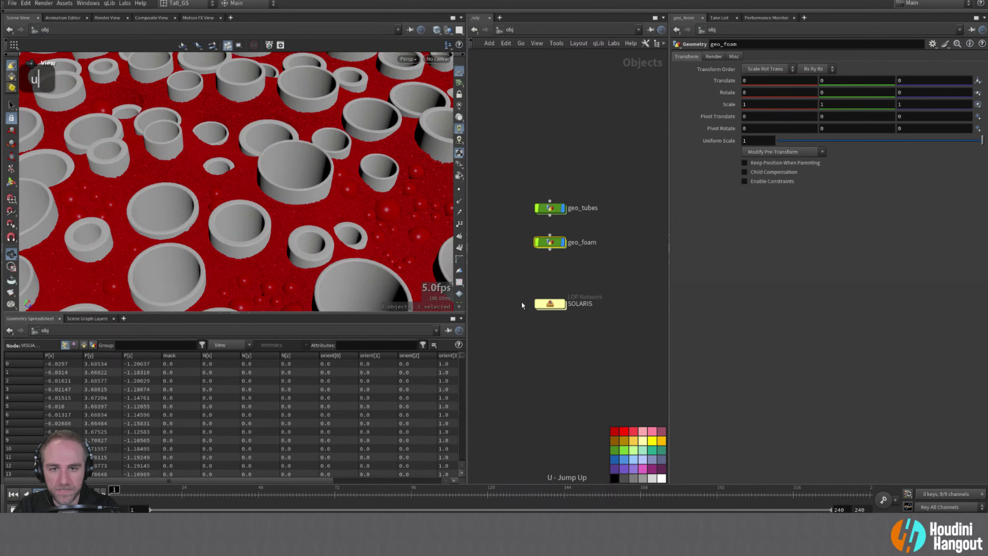
{"action": "double_click", "coordinate": [549, 242]}
{"action": "middle_click_drag", "start_coordinate": [516, 313], "coordinate": [535, 248]}
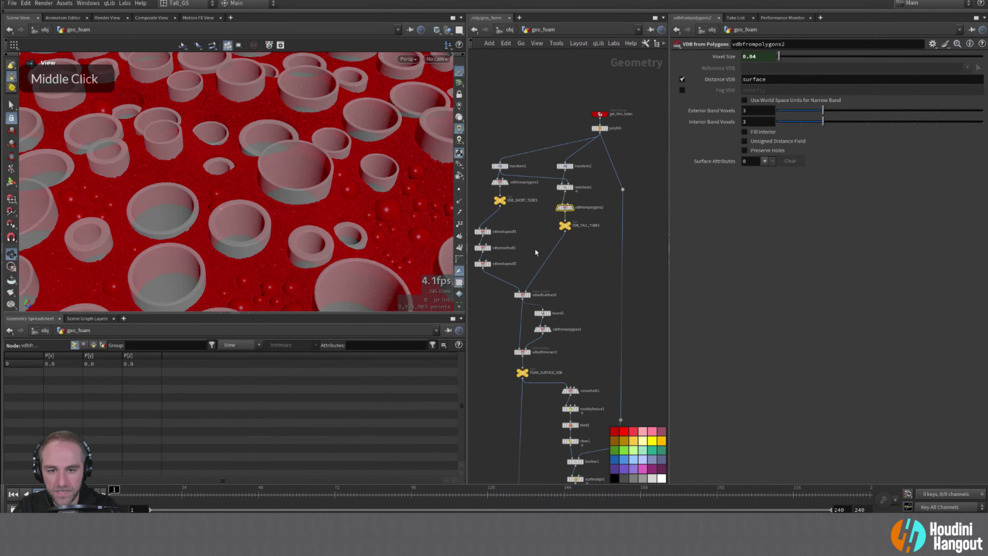
{"action": "left_click", "coordinate": [542, 313]}
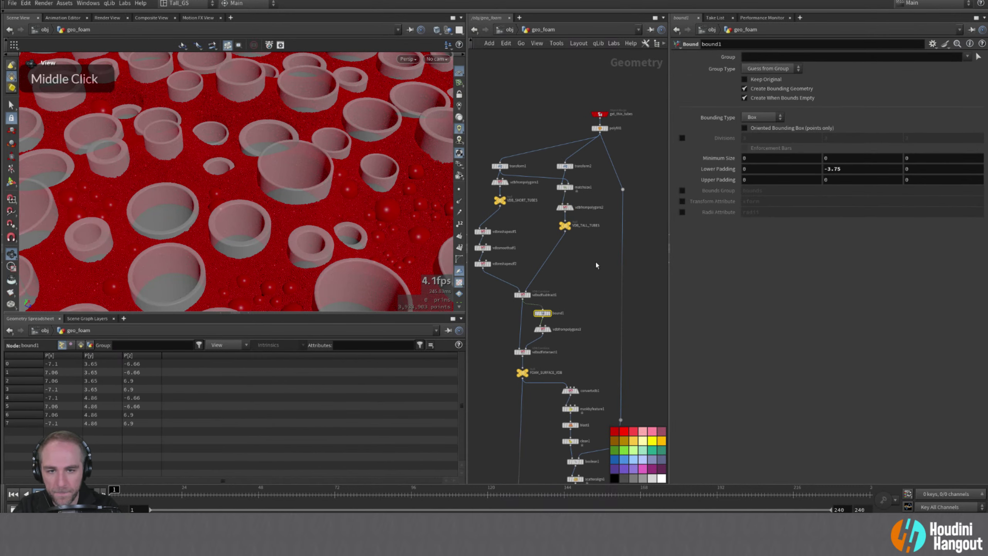
- Try Y lower padding values of -4 and -3.9 on the bound1 node
{"action": "double_click", "coordinate": [833, 169]}
{"action": "type", "text": "4"}
{"action": "key", "text": "Return"}
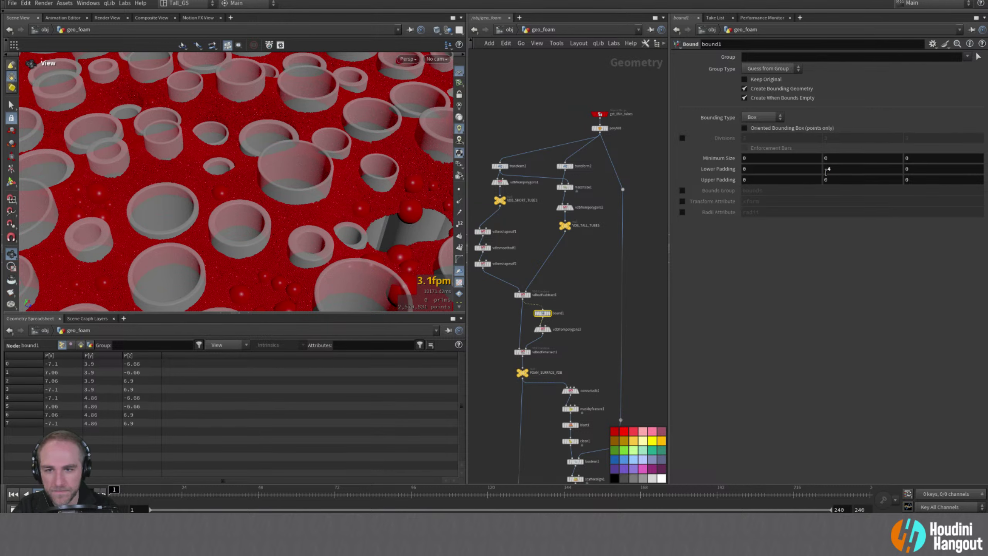
{"action": "double_click", "coordinate": [829, 169]}
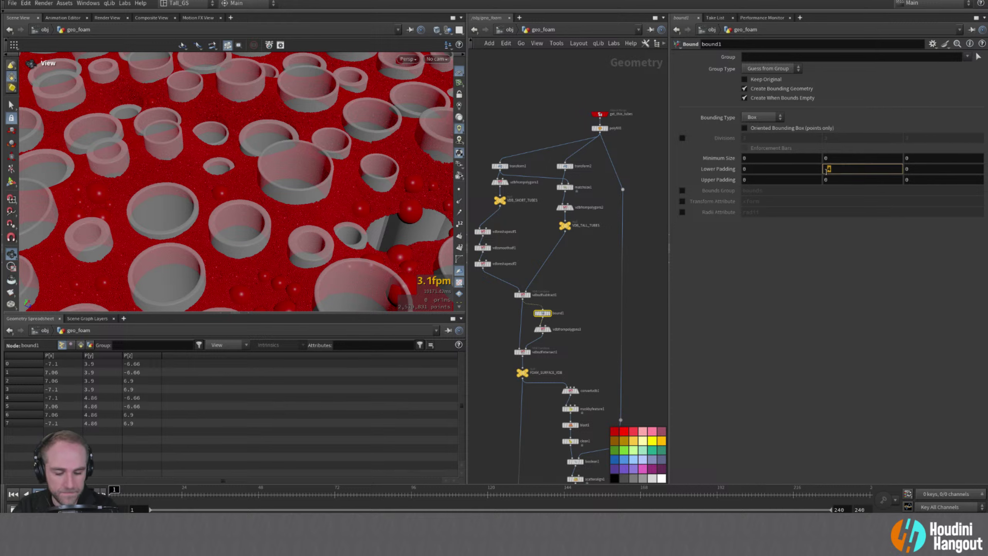
{"action": "type", "text": "39"}
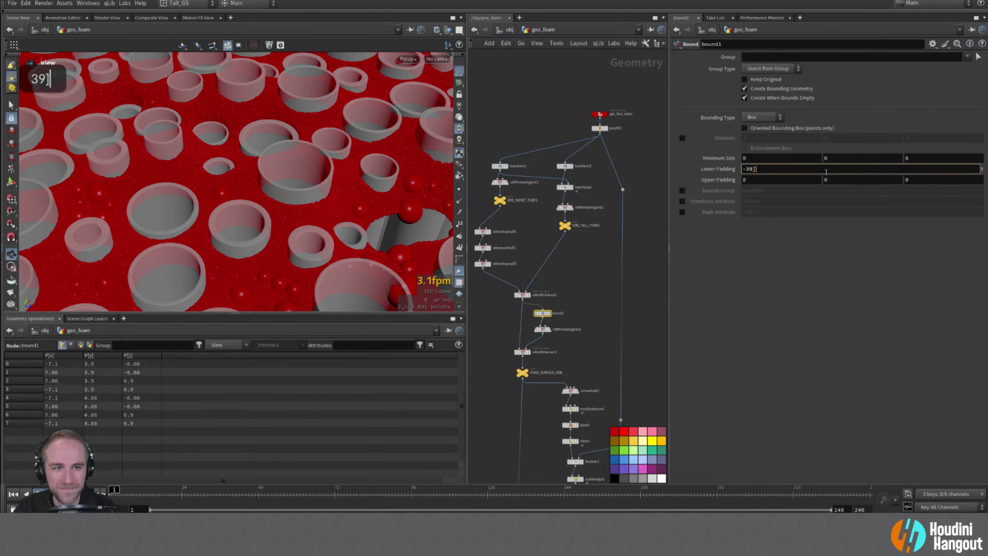
{"action": "key", "text": "BackSpace"}
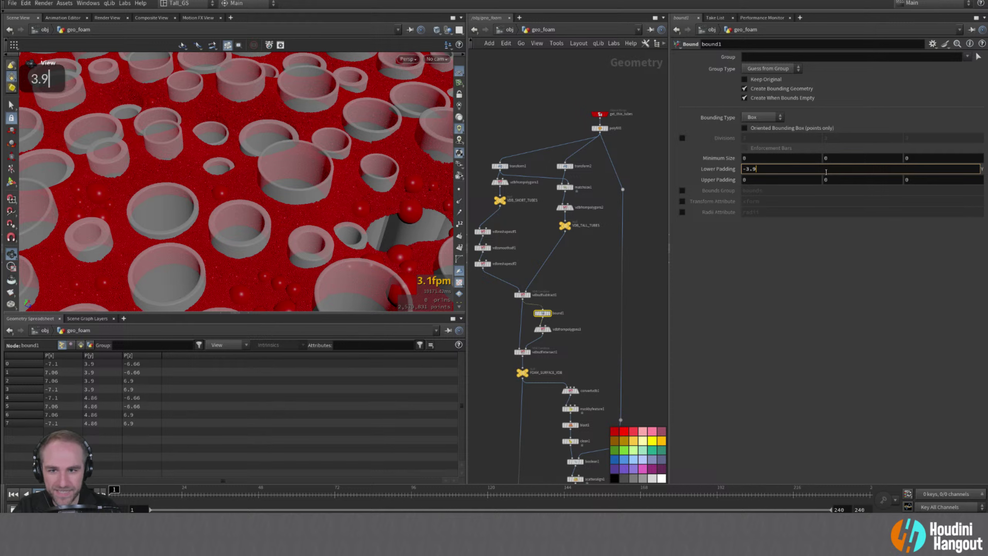
{"action": "key", "text": "Return"}
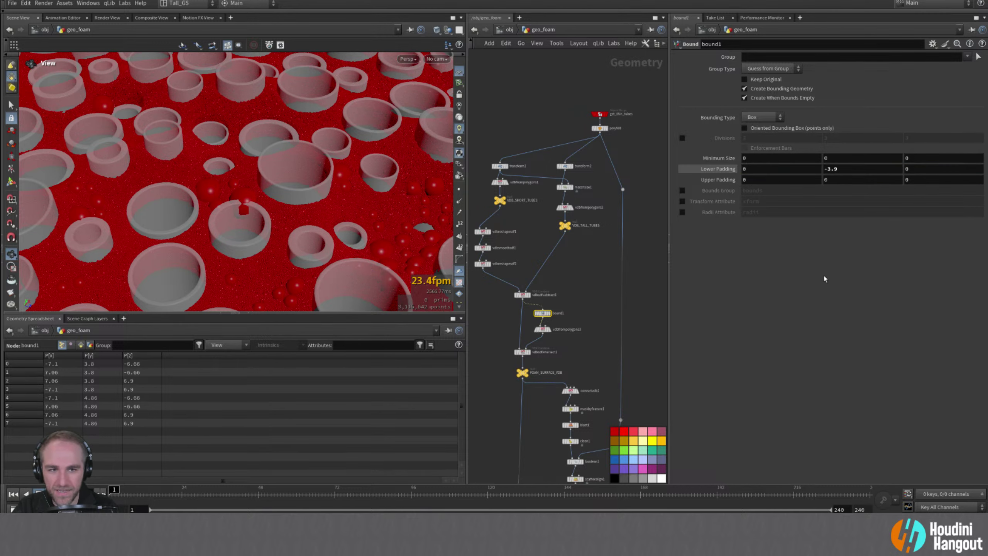
- Set the Y lower padding of bound1 to -3.8
{"action": "left_click", "coordinate": [832, 169]}
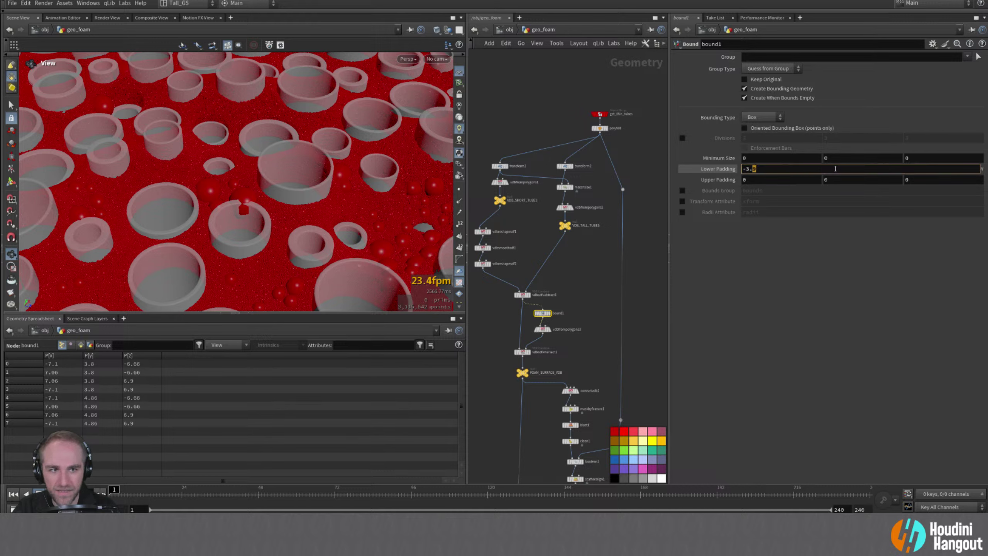
{"action": "type", "text": "8"}
{"action": "key", "text": "Return"}
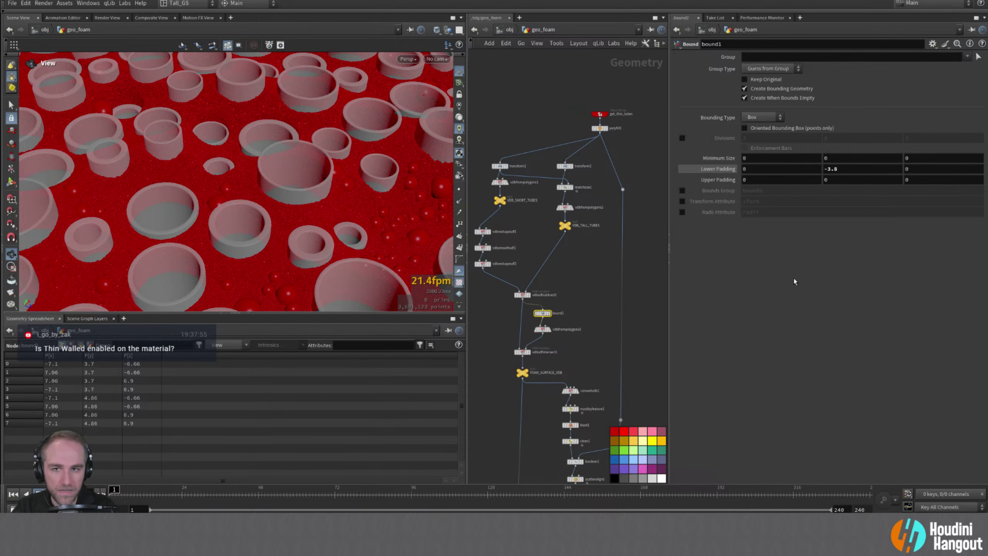
- Return to the SOLARIS network and check the Thin Walled option in the large_bubbles and foam_bubbles materials
{"action": "key", "text": "u"}
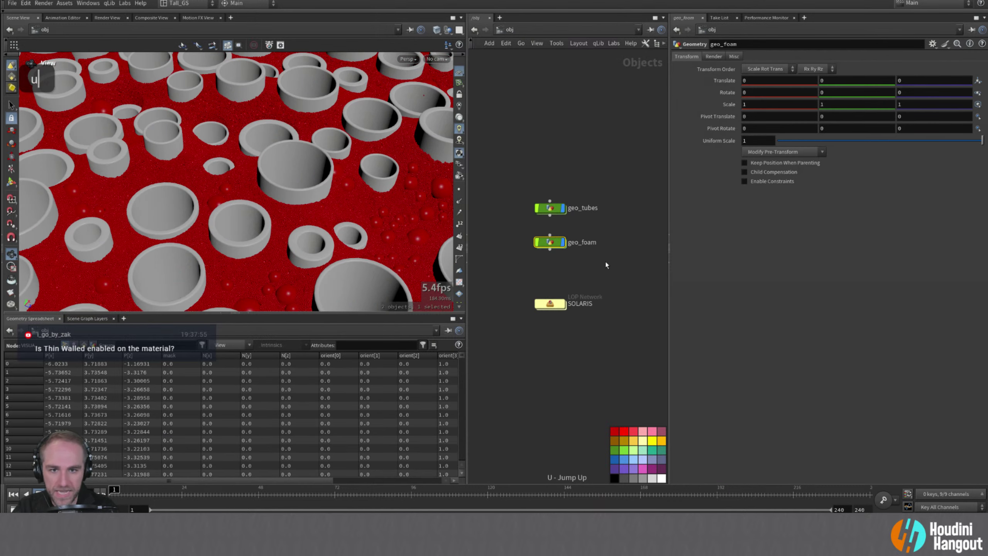
{"action": "double_click", "coordinate": [553, 310]}
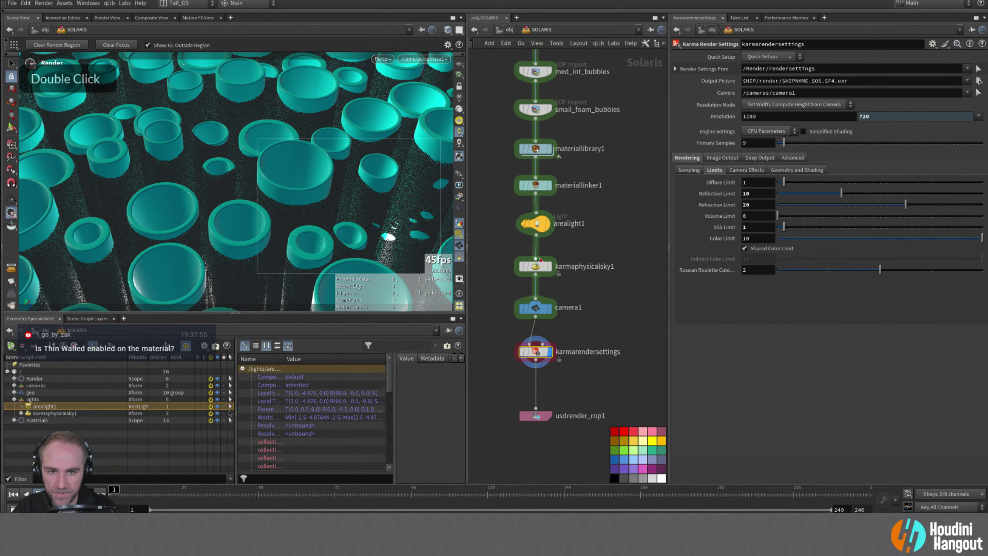
{"action": "double_click", "coordinate": [536, 149]}
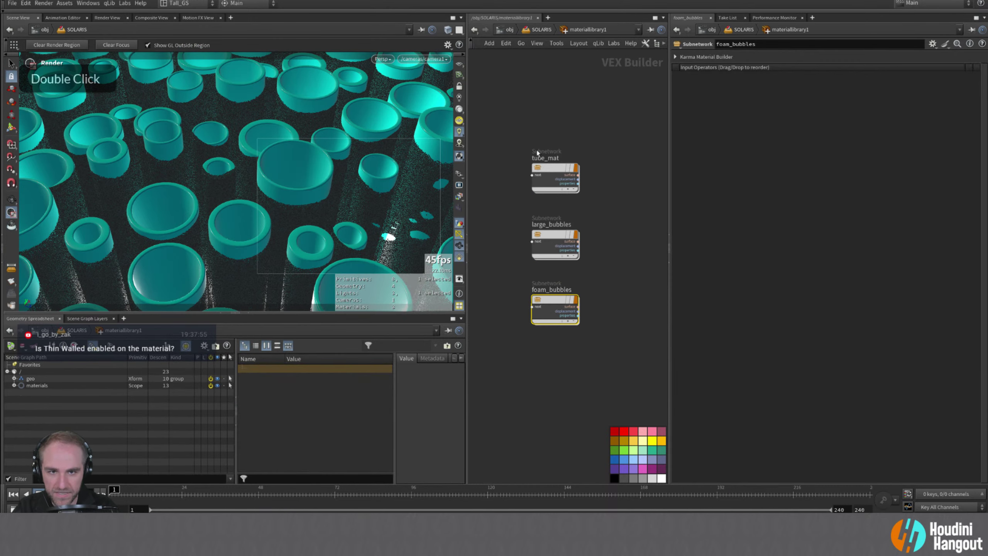
{"action": "double_click", "coordinate": [553, 236]}
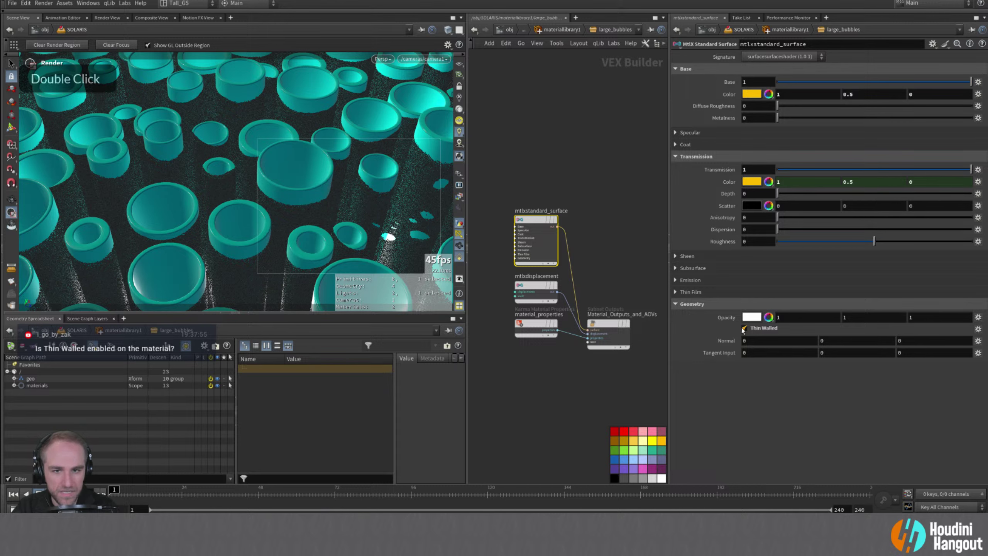
{"action": "mouse_move", "coordinate": [533, 287]}
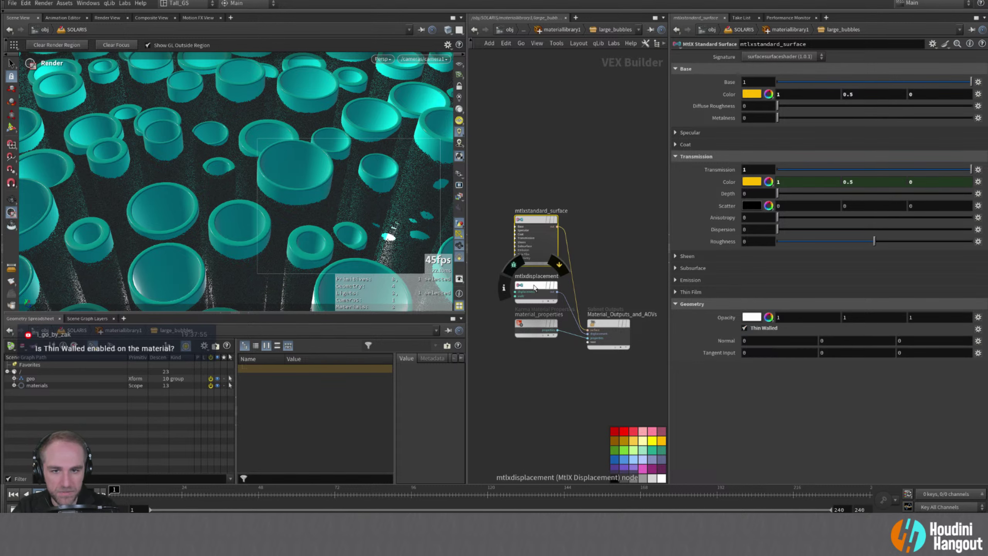
{"action": "key", "text": "u"}
{"action": "double_click", "coordinate": [548, 294]}
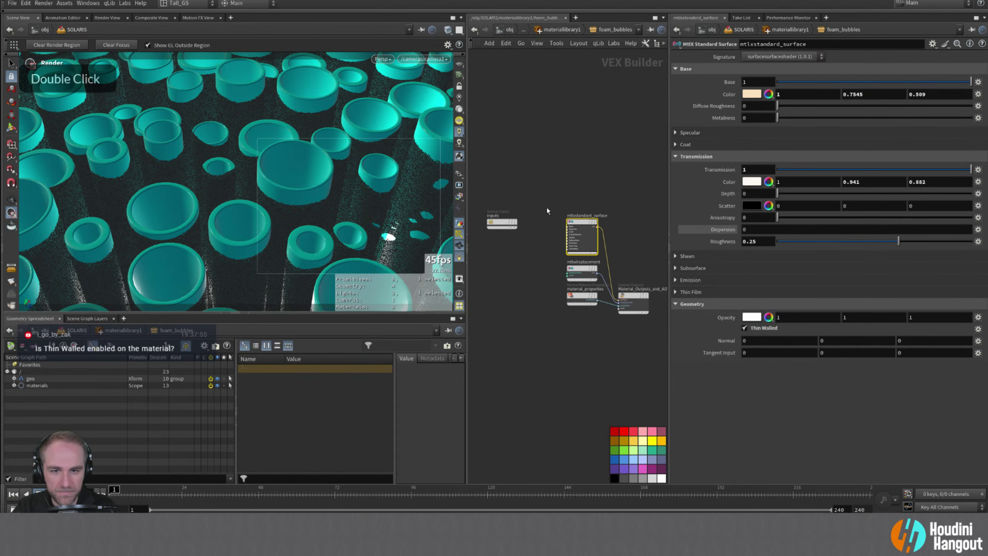
{"action": "left_click", "coordinate": [744, 328]}
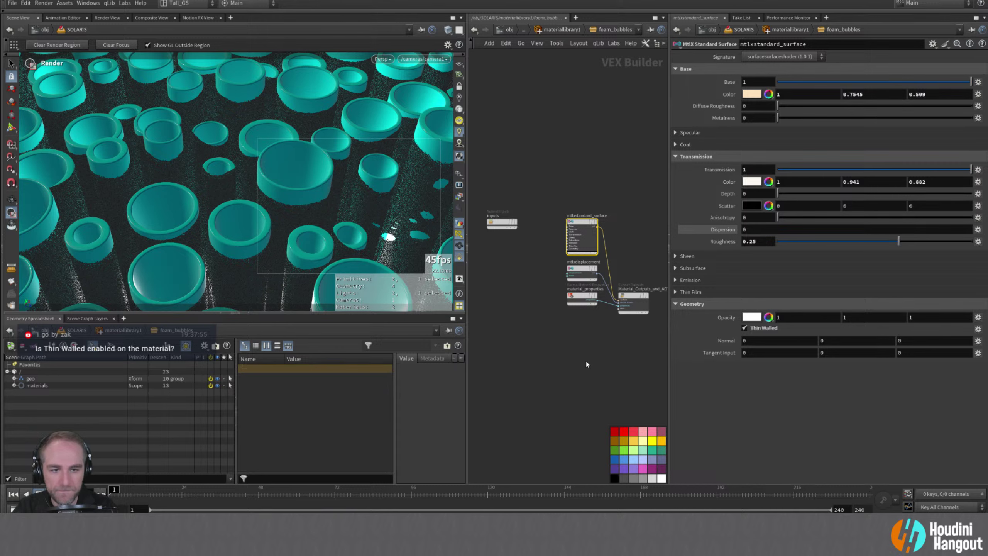
{"action": "double_click", "coordinate": [588, 375]}
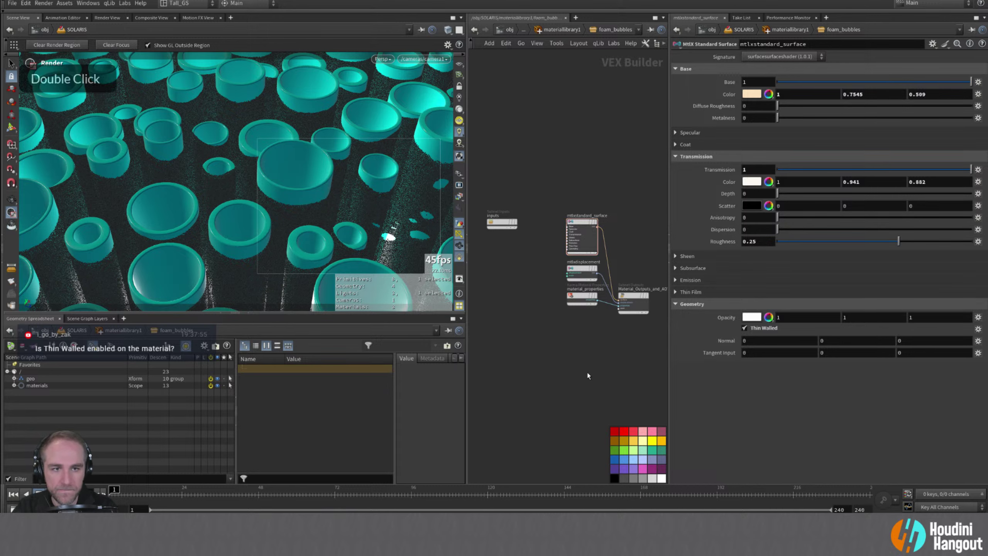
- Go back up to the SOLARIS network level and render the viewport region with Karma CPU
{"action": "key", "text": "u"}
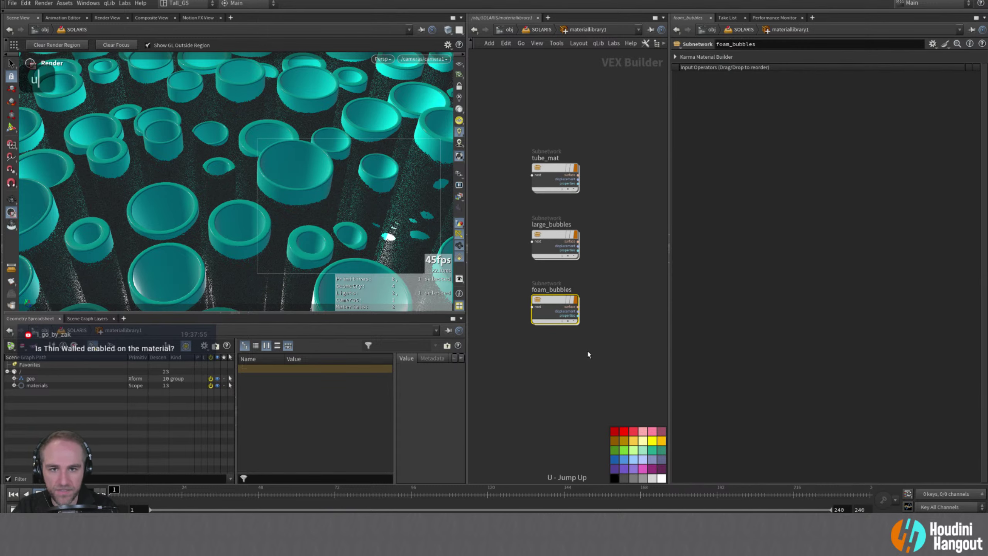
{"action": "key", "text": "u"}
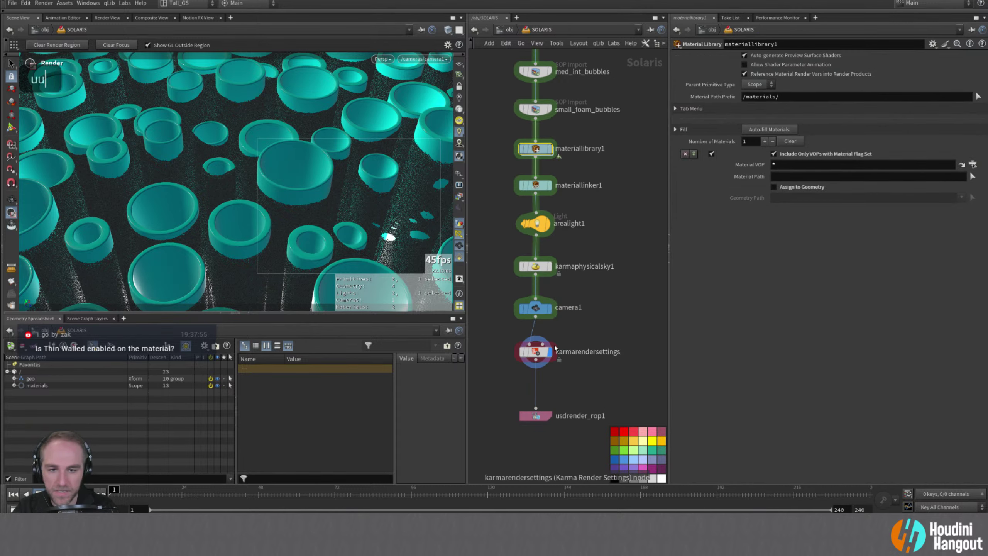
{"action": "double_click", "coordinate": [382, 59]}
{"action": "left_click", "coordinate": [397, 106]}
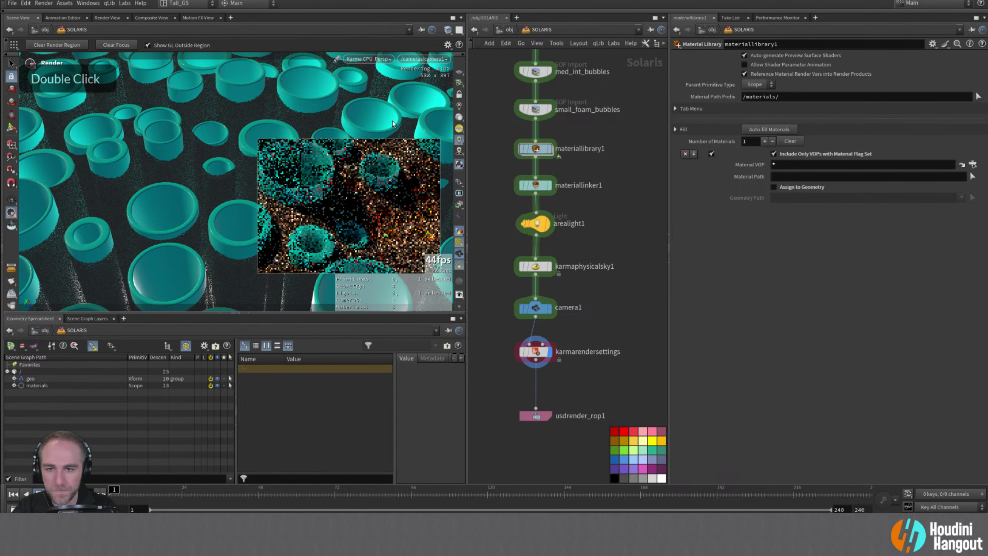
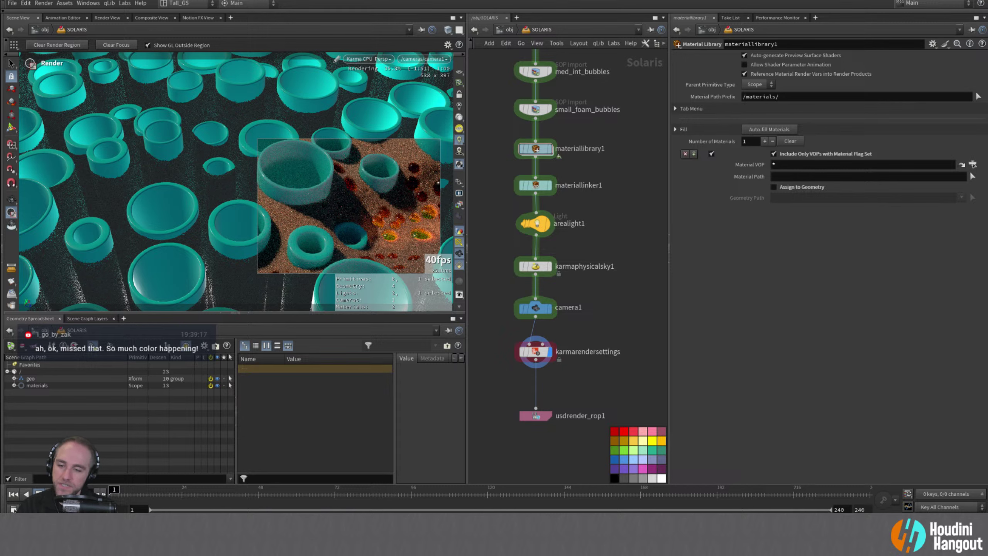
- Switch to the browser and study the tube and foam reference images in the Trypophobia spumae artwork
{"action": "key", "text": "alt+Tab"}
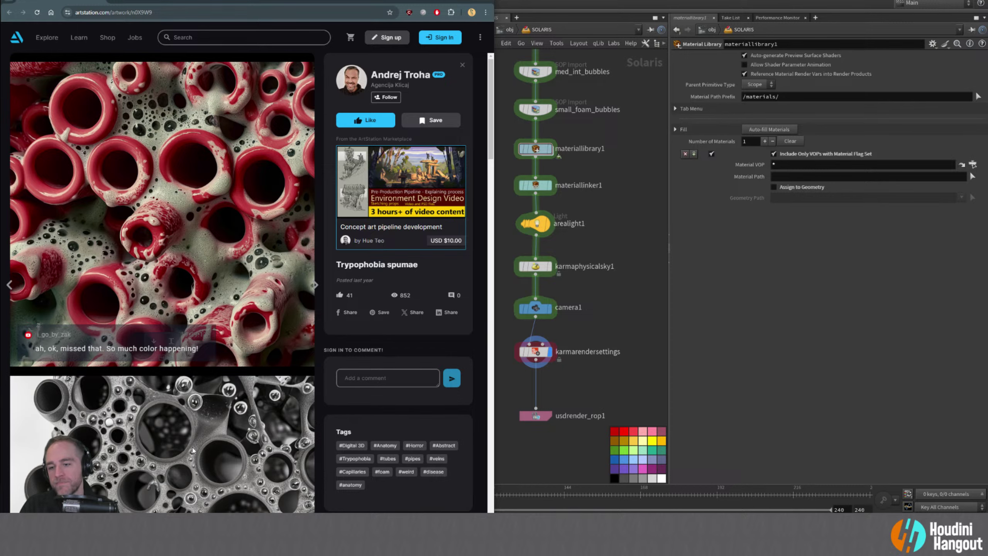
{"action": "scroll", "coordinate": [194, 445], "scroll_direction": "down", "scroll_amount": 10}
{"action": "scroll", "coordinate": [193, 445], "scroll_direction": "down", "scroll_amount": 5}
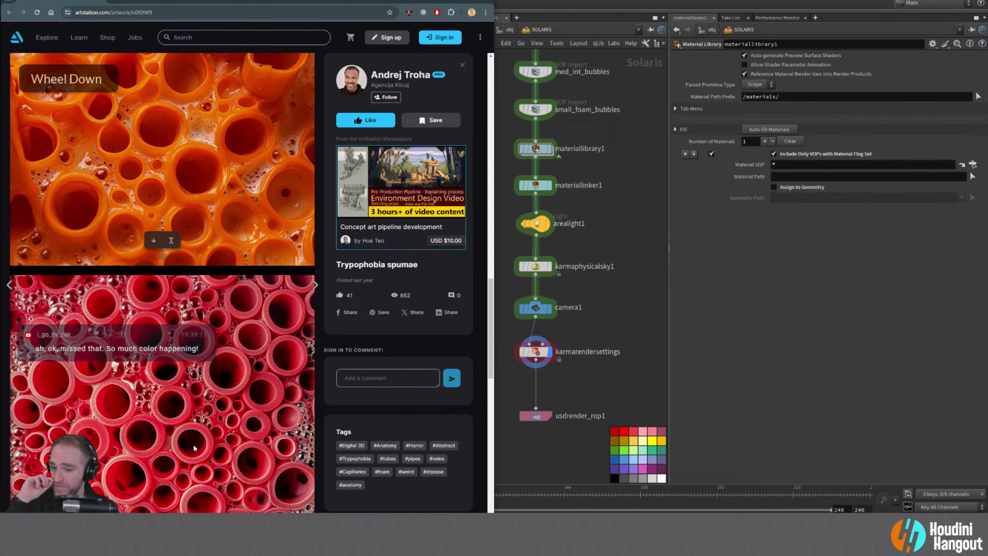
{"action": "scroll", "coordinate": [193, 442], "scroll_direction": "down", "scroll_amount": 4}
{"action": "scroll", "coordinate": [195, 447], "scroll_direction": "down", "scroll_amount": 5}
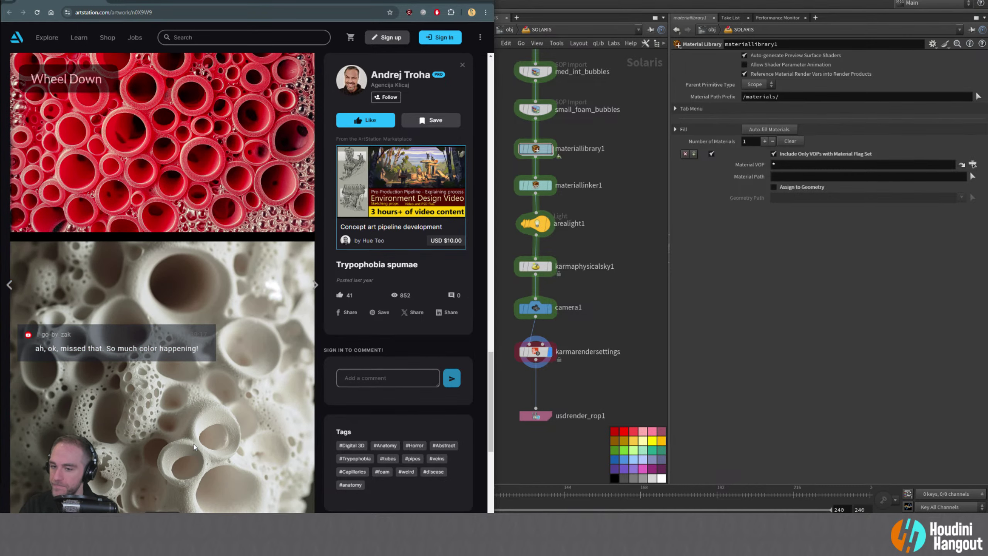
{"action": "scroll", "coordinate": [194, 447], "scroll_direction": "up", "scroll_amount": 14}
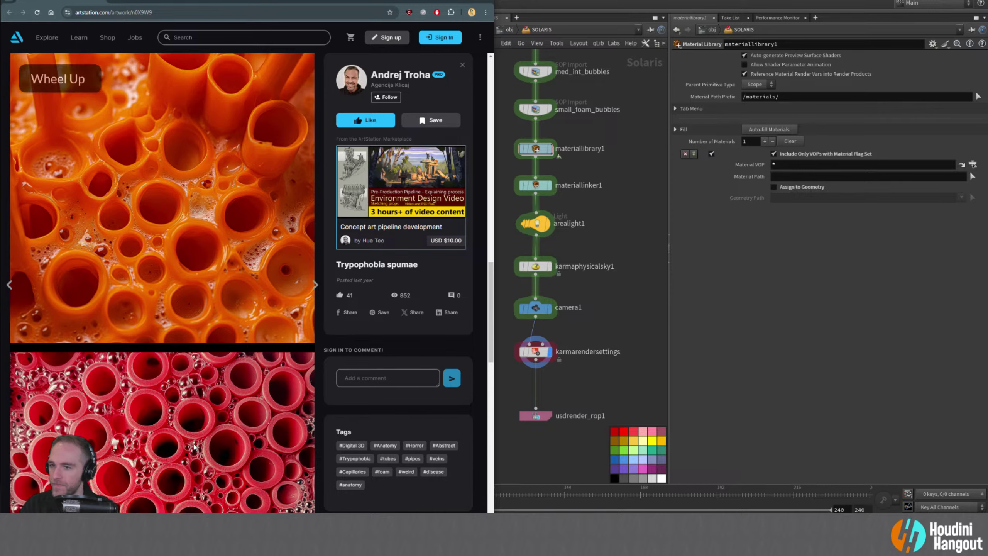
{"action": "scroll", "coordinate": [195, 447], "scroll_direction": "up", "scroll_amount": 4}
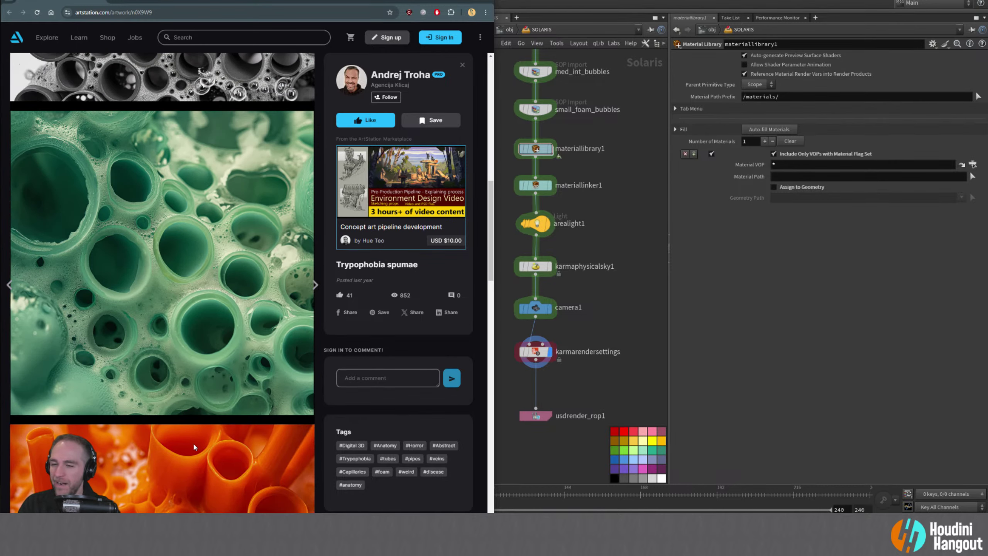
- Switch back to Houdini and try exposures of 1, 2 and 2.5 on arealight1
{"action": "left_click", "coordinate": [566, 77]}
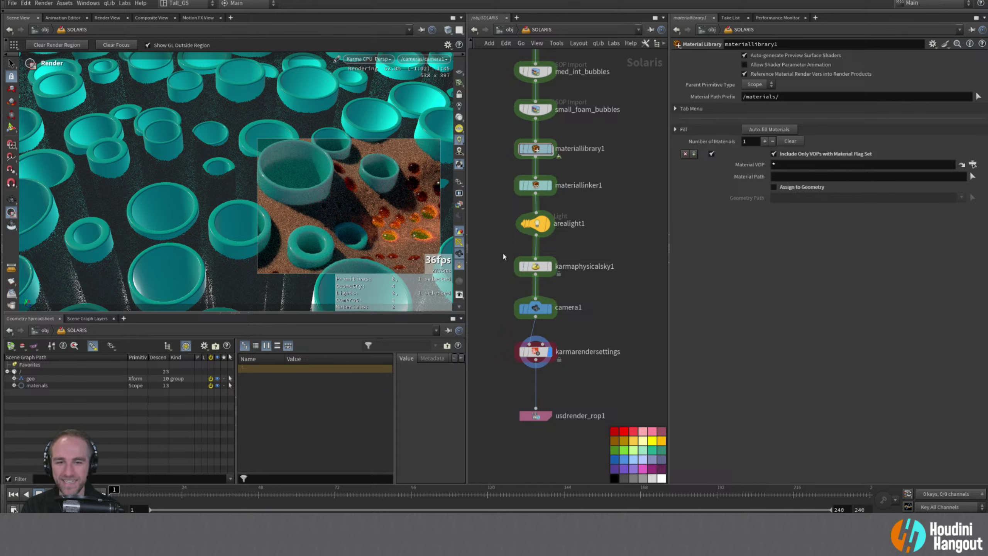
{"action": "left_click", "coordinate": [537, 220]}
{"action": "left_click", "coordinate": [693, 142]}
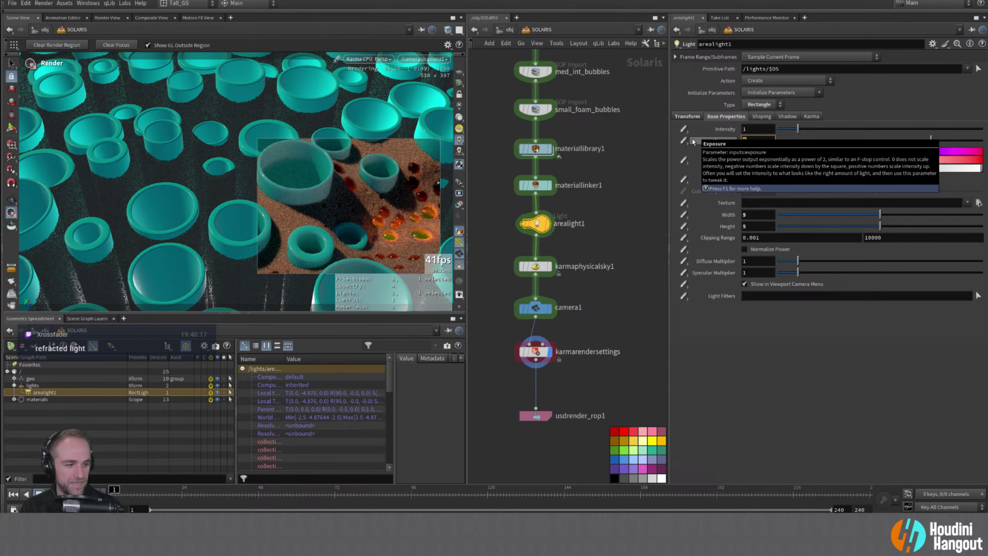
{"action": "type", "text": "1"}
{"action": "key", "text": "Return"}
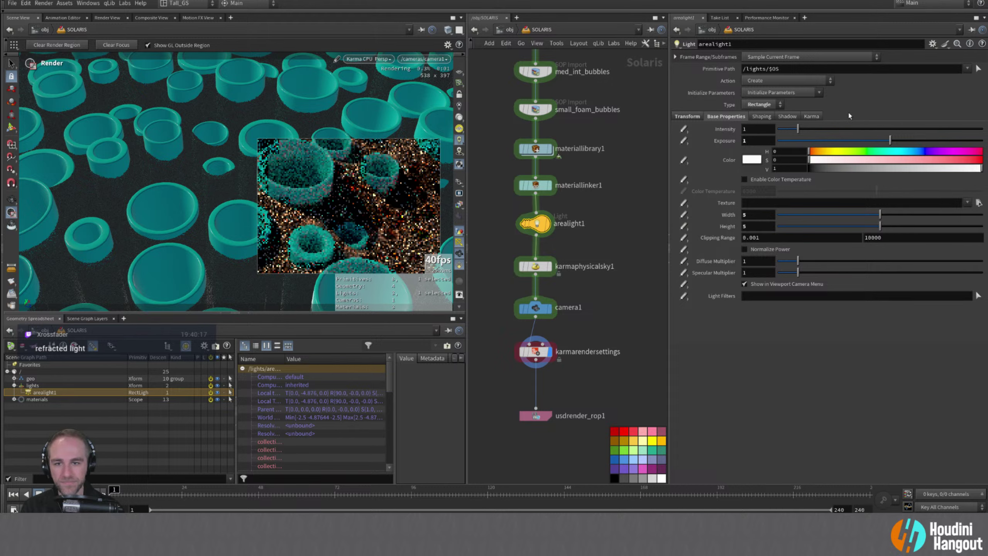
{"action": "left_click", "coordinate": [758, 140]}
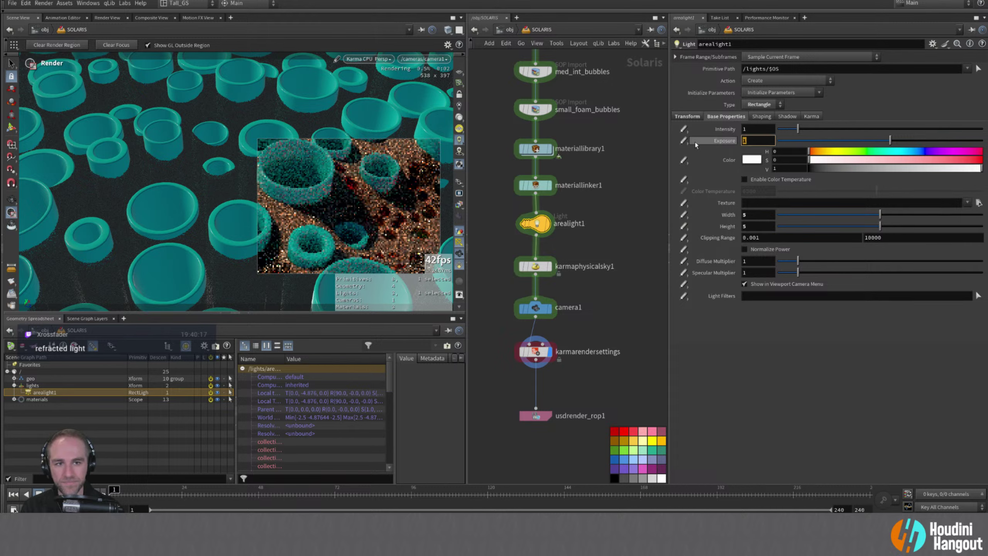
{"action": "type", "text": "2"}
{"action": "key", "text": "Return"}
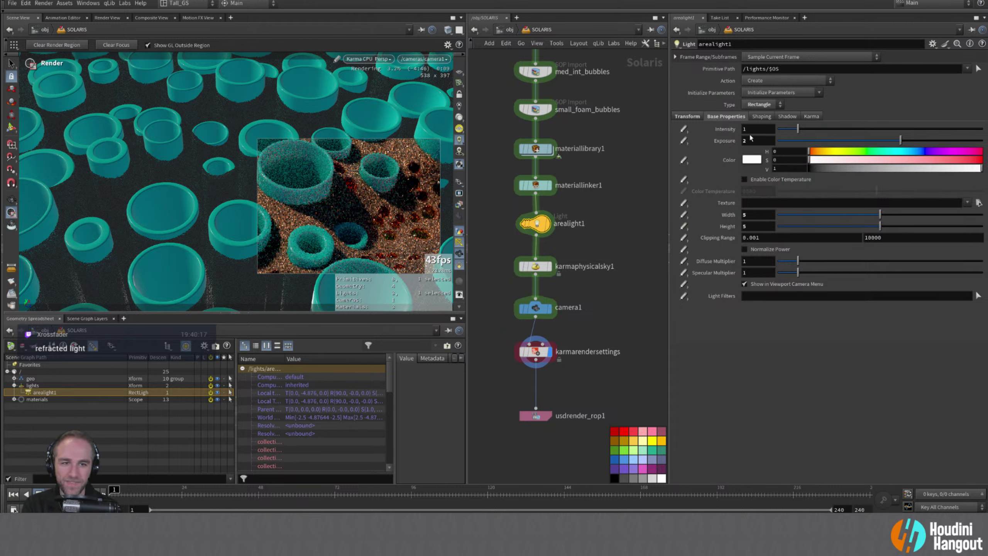
{"action": "left_click", "coordinate": [707, 142]}
{"action": "type", "text": "2.5"}
{"action": "key", "text": "Return"}
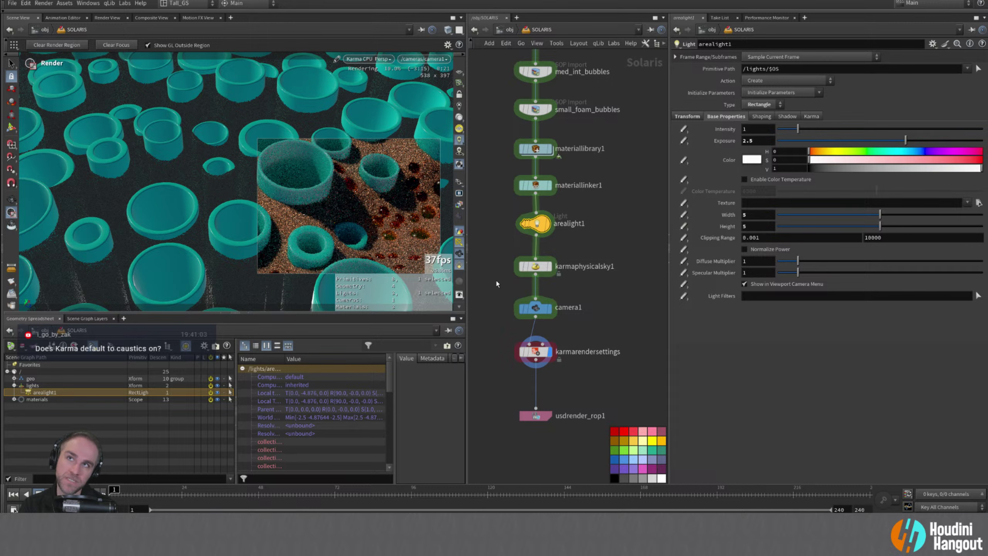
- Enable caustics in the geometry and shading settings of karmarendersettings
{"action": "left_click", "coordinate": [535, 352]}
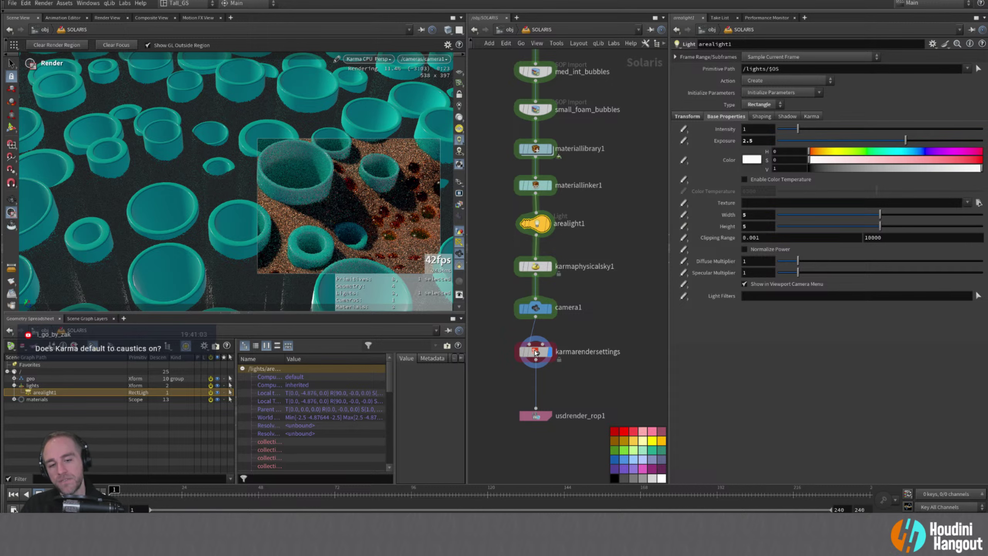
{"action": "left_click", "coordinate": [689, 170]}
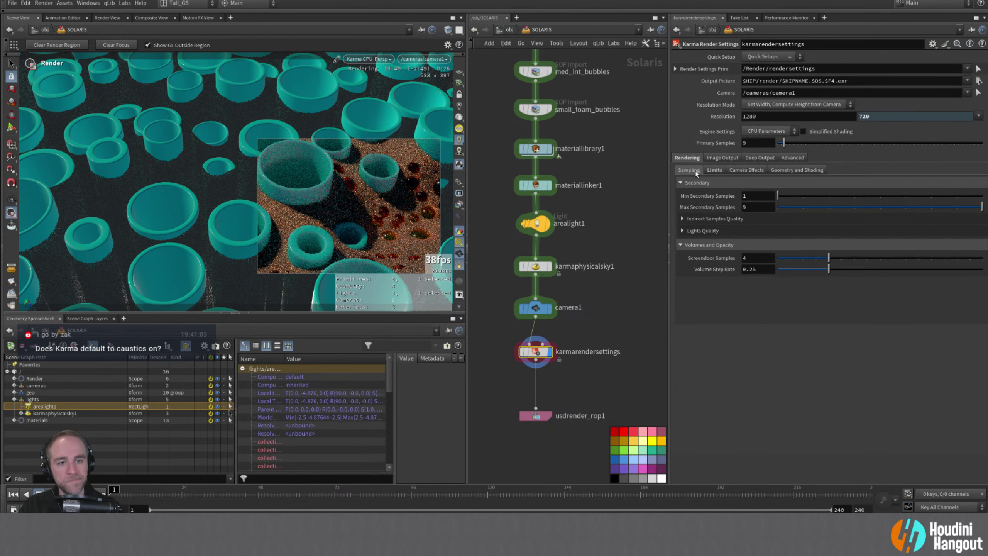
{"action": "left_click", "coordinate": [749, 170]}
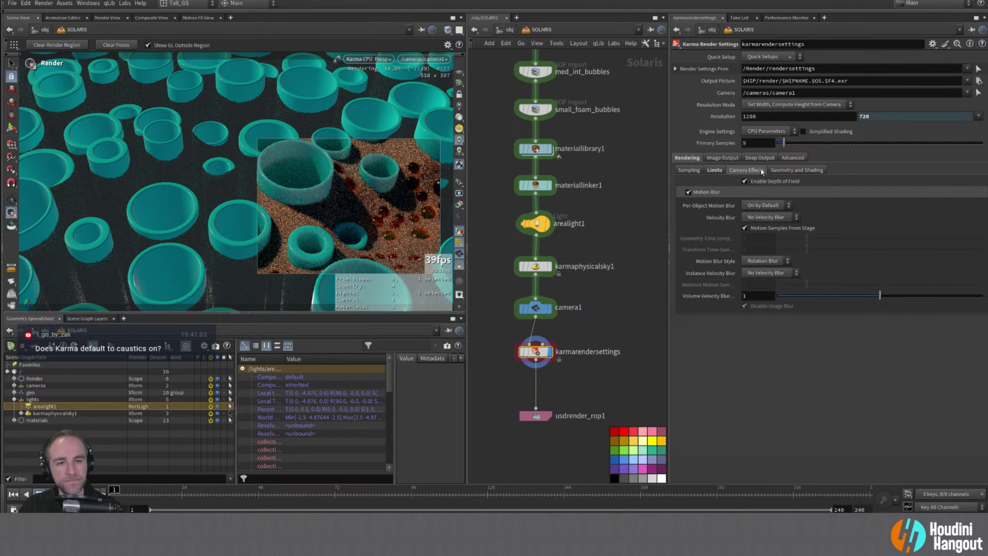
{"action": "left_click", "coordinate": [787, 171]}
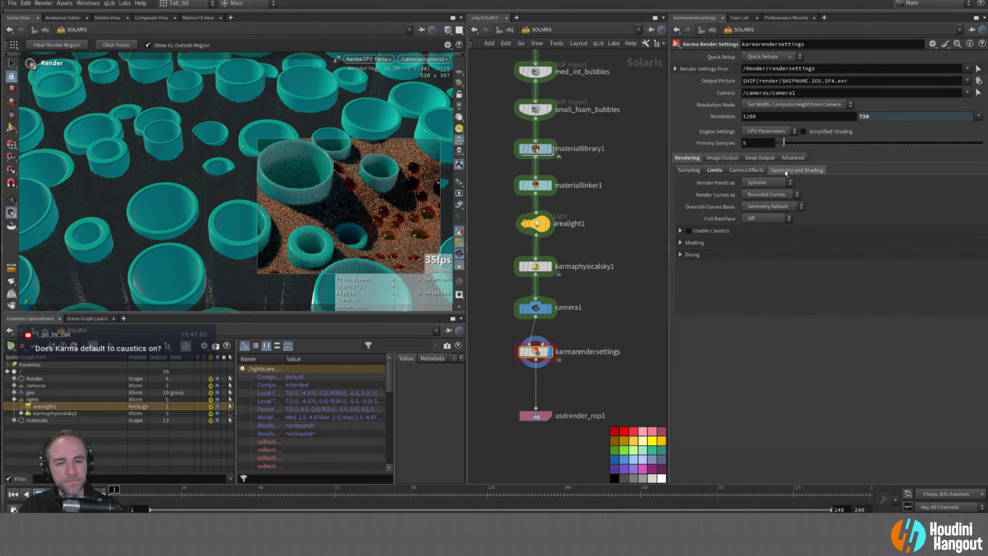
{"action": "left_click", "coordinate": [689, 231]}
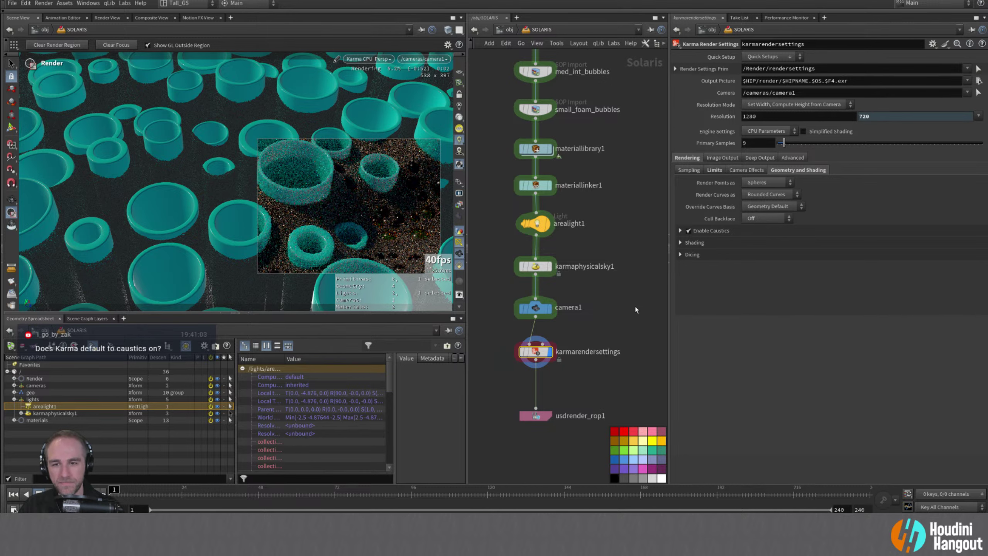
- Try a caustics roughness clamp of 0.855, revert it to its default, and check the Shading options
{"action": "left_click", "coordinate": [681, 231]}
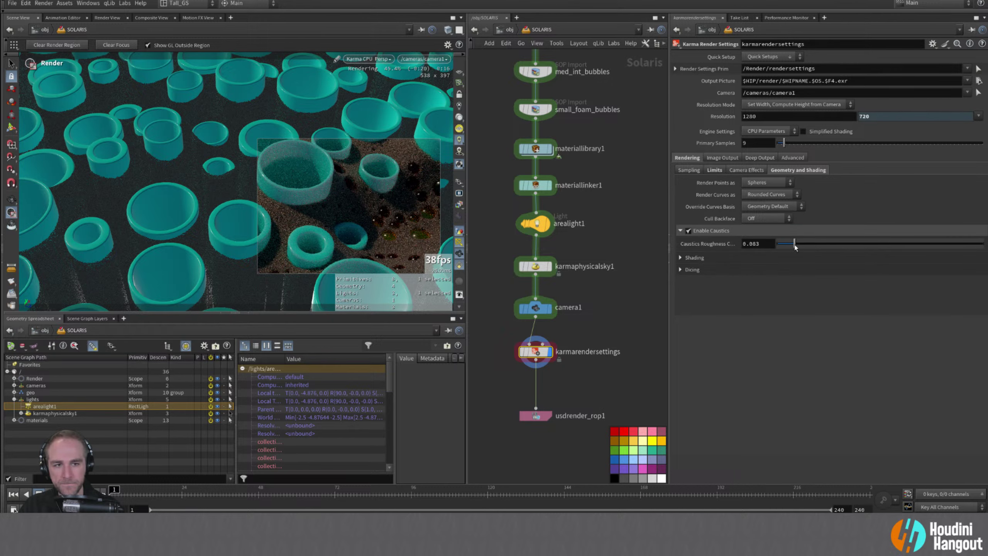
{"action": "left_click_drag", "start_coordinate": [794, 244], "coordinate": [954, 244]}
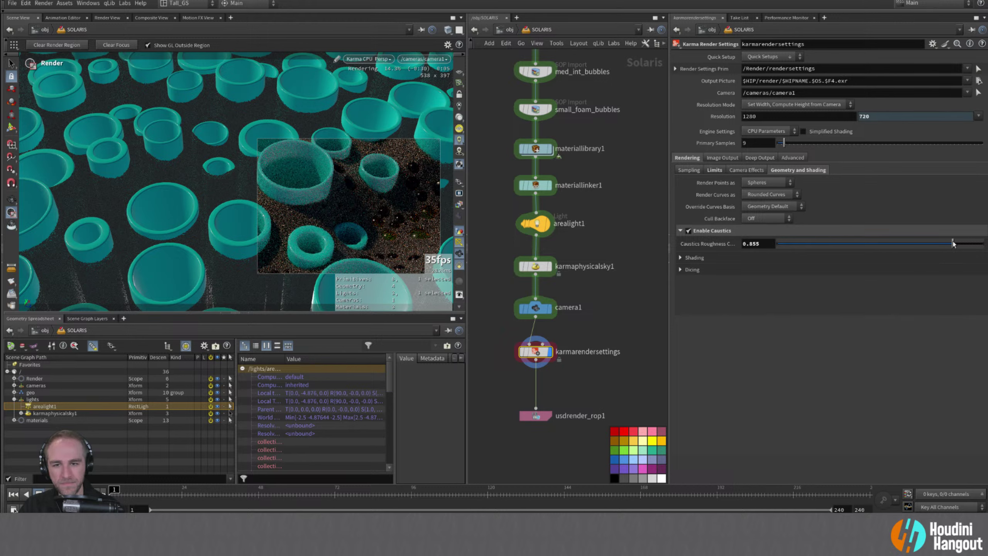
{"action": "right_click", "coordinate": [720, 248]}
{"action": "left_click", "coordinate": [738, 413]}
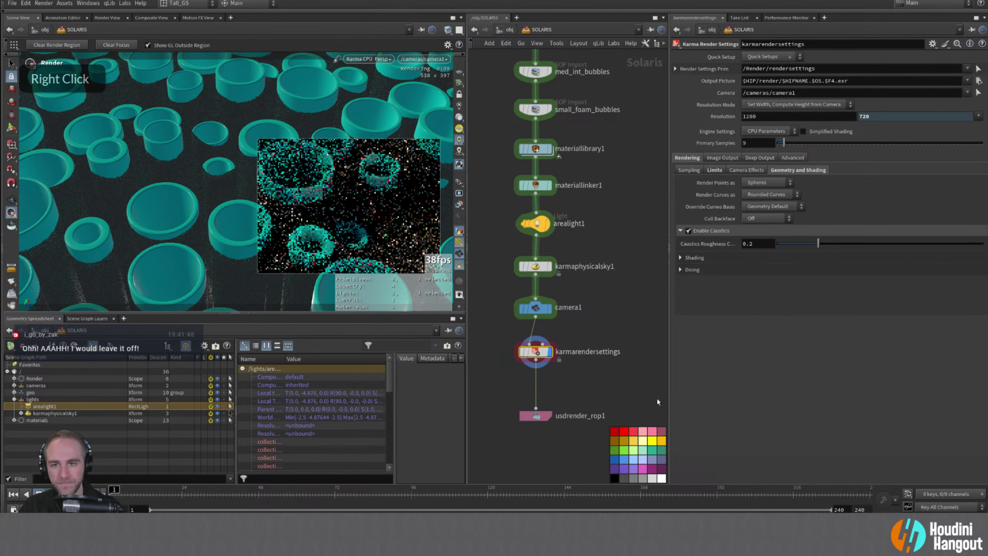
{"action": "left_click", "coordinate": [677, 272]}
{"action": "double_click", "coordinate": [682, 258]}
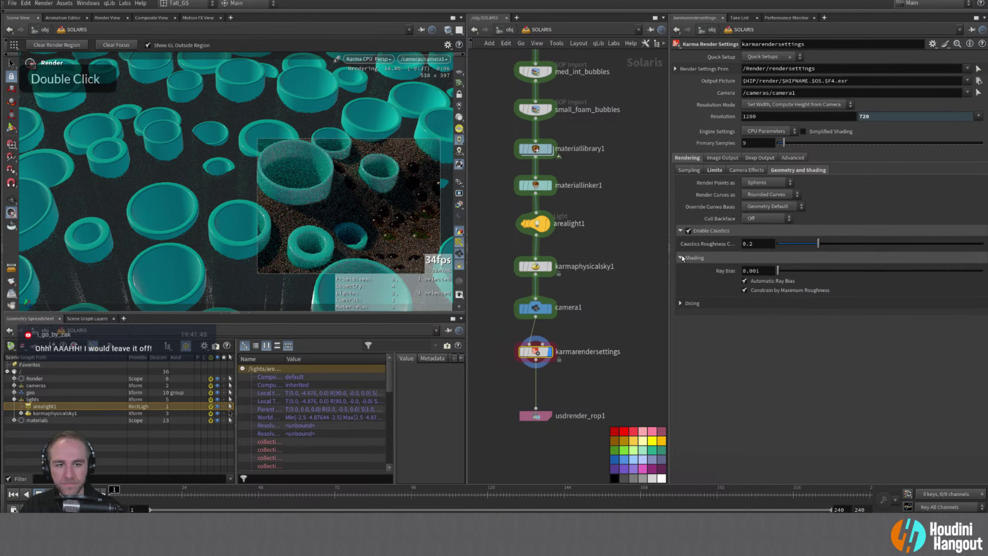
{"action": "left_click", "coordinate": [682, 257]}
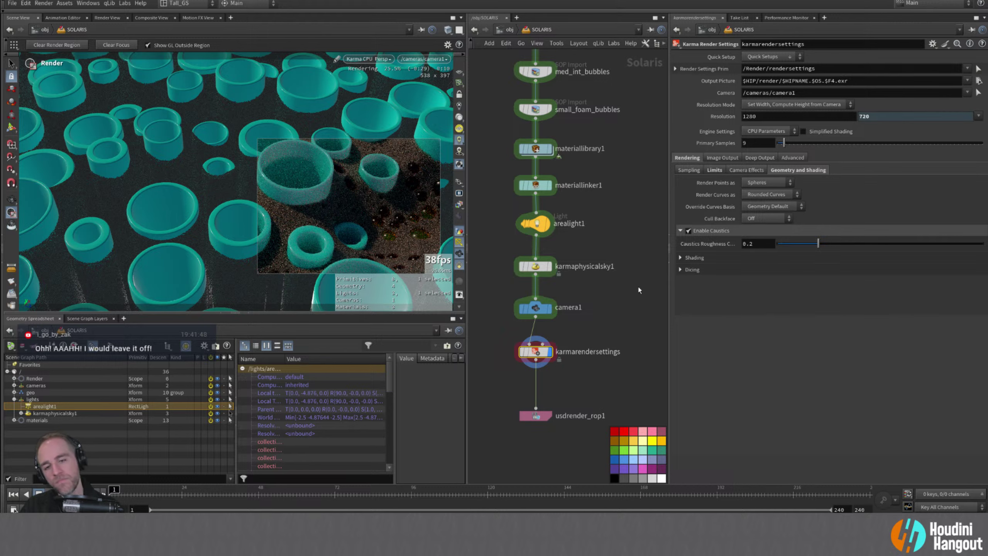
- Try an exposure of 5 on arealight1, and settle on an exposure of 3
{"action": "left_click", "coordinate": [540, 222]}
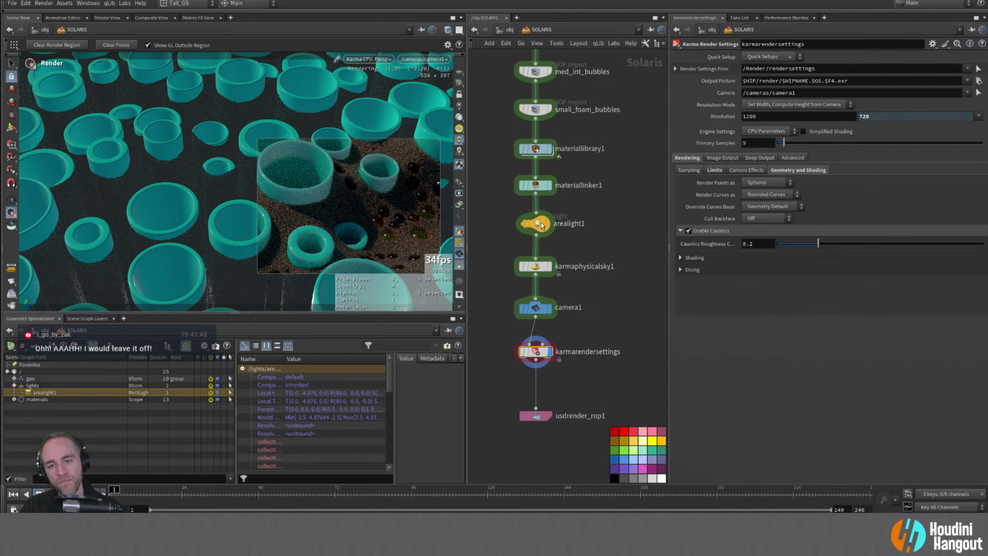
{"action": "double_click", "coordinate": [755, 141]}
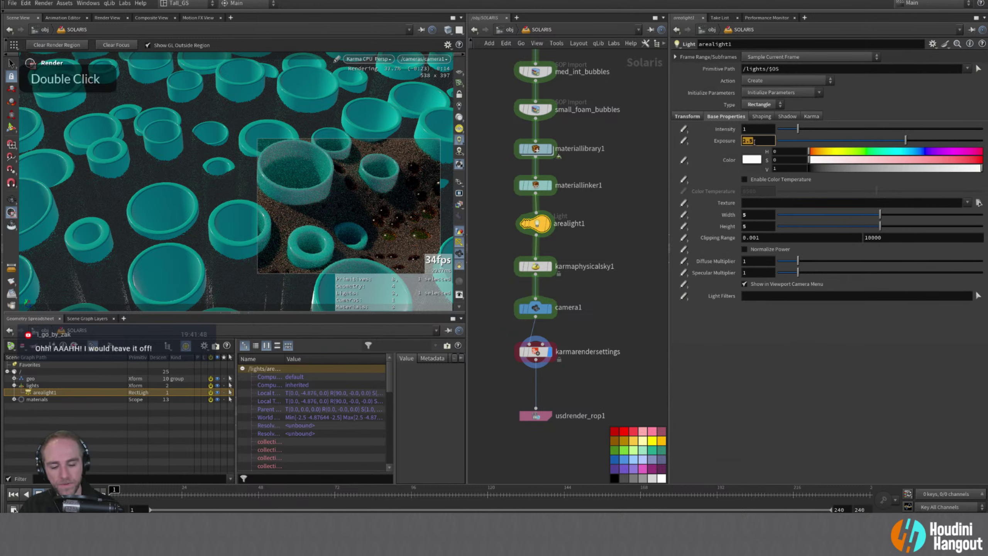
{"action": "type", "text": "5"}
{"action": "key", "text": "Return"}
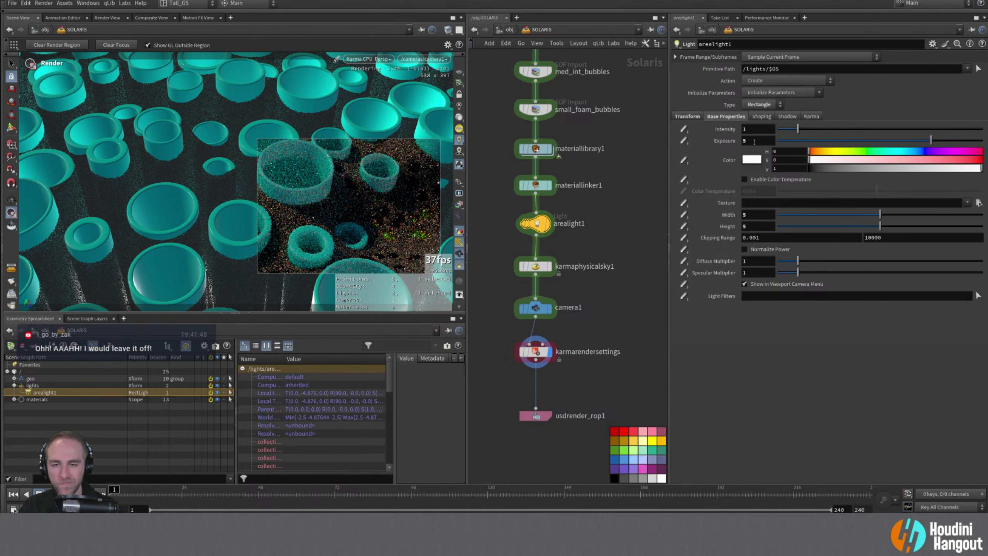
{"action": "double_click", "coordinate": [743, 140]}
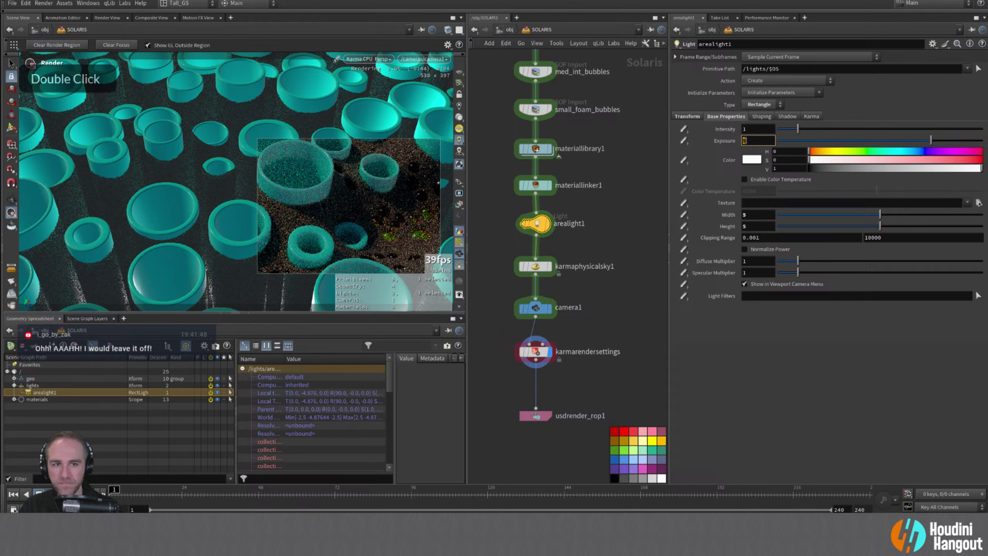
{"action": "type", "text": "3"}
{"action": "key", "text": "Return"}
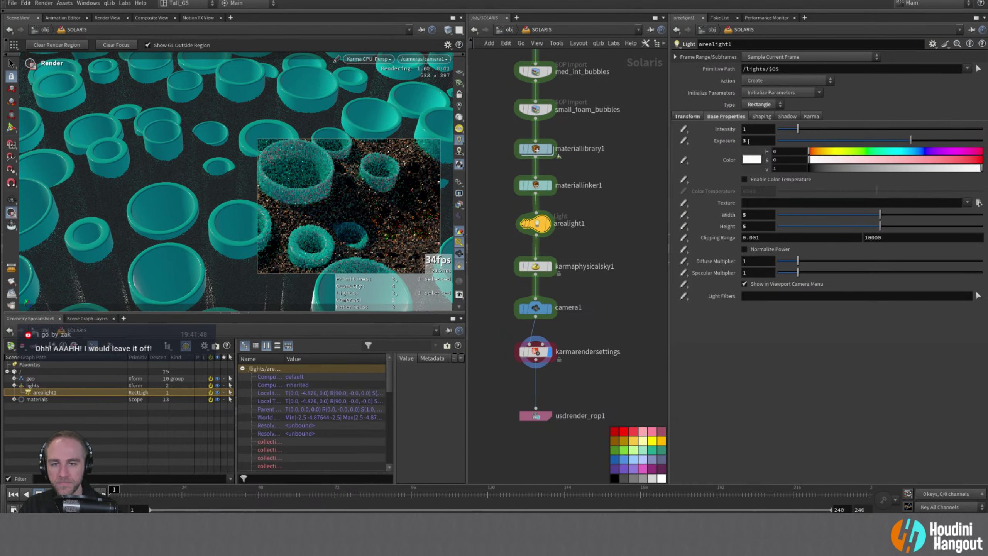
- In karmarendersettings, raise the SSS limit to 2 and try a diffuse limit of 2 before returning it to 1
{"action": "left_click", "coordinate": [536, 351]}
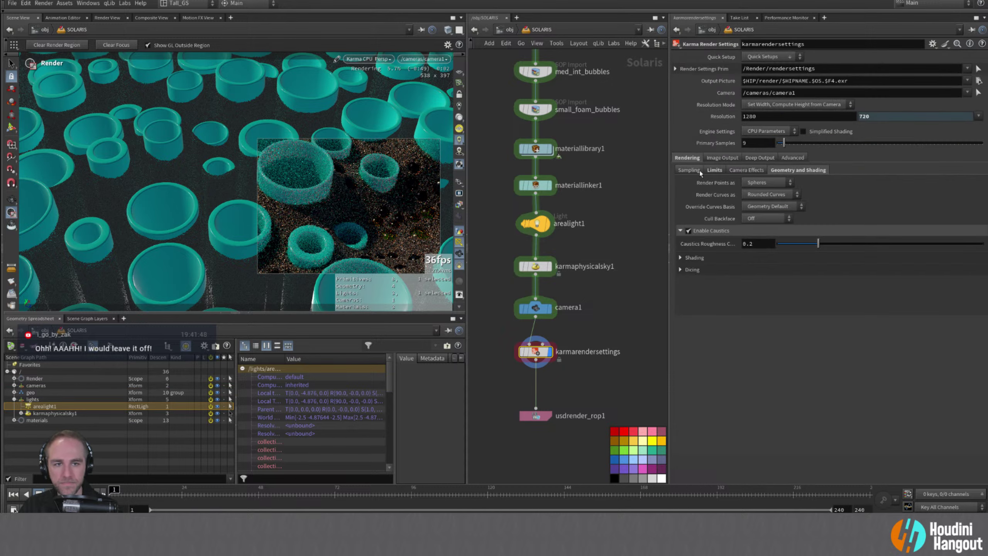
{"action": "left_click", "coordinate": [713, 170]}
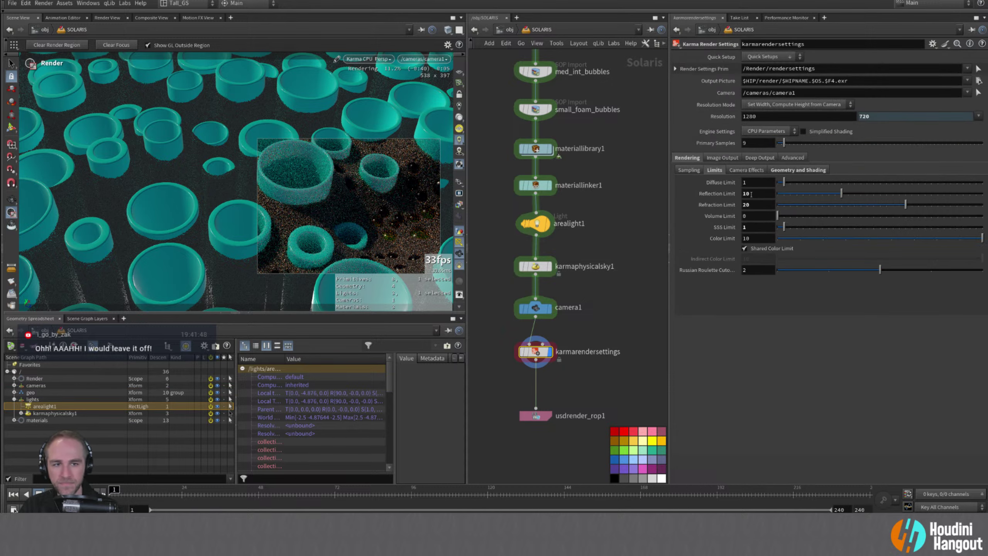
{"action": "left_click", "coordinate": [791, 182]}
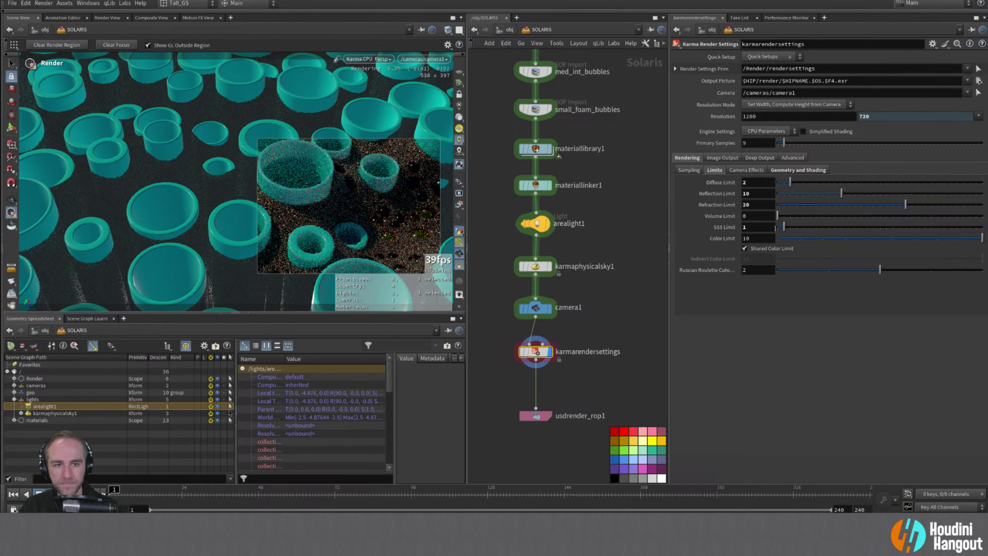
{"action": "left_click", "coordinate": [789, 227]}
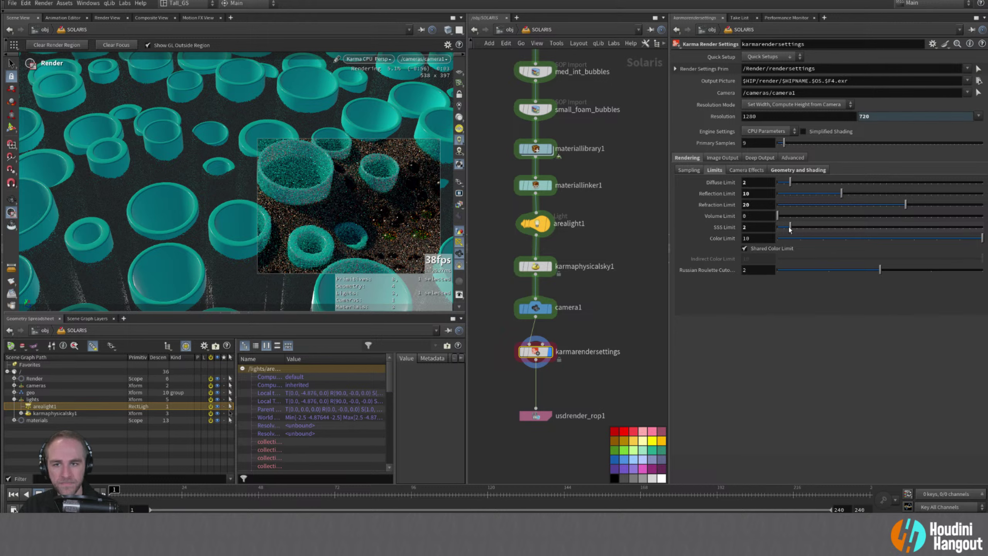
{"action": "left_click", "coordinate": [785, 182]}
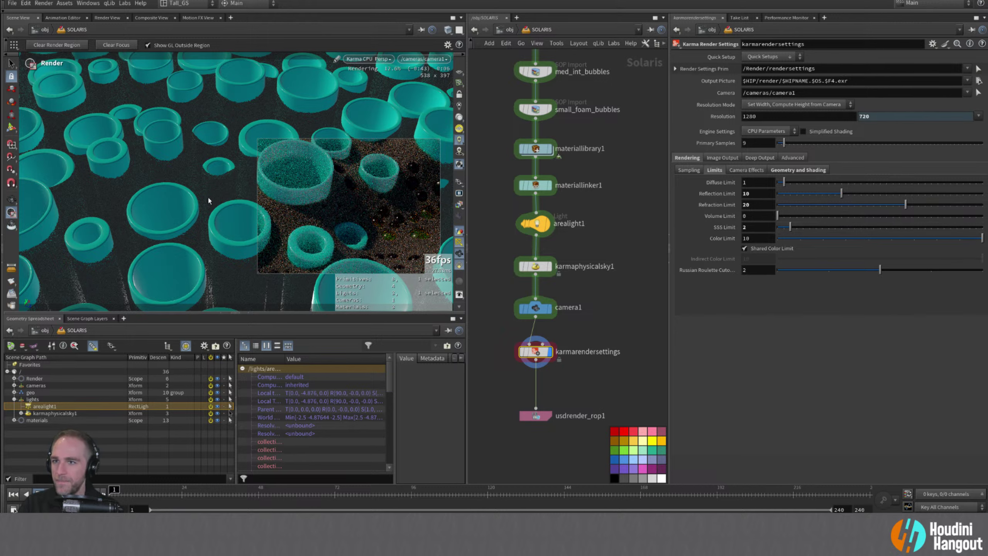
- Leave the render region tool and examine the rendered tubes, foam bubbles and noise up close
{"action": "key", "text": "Escape"}
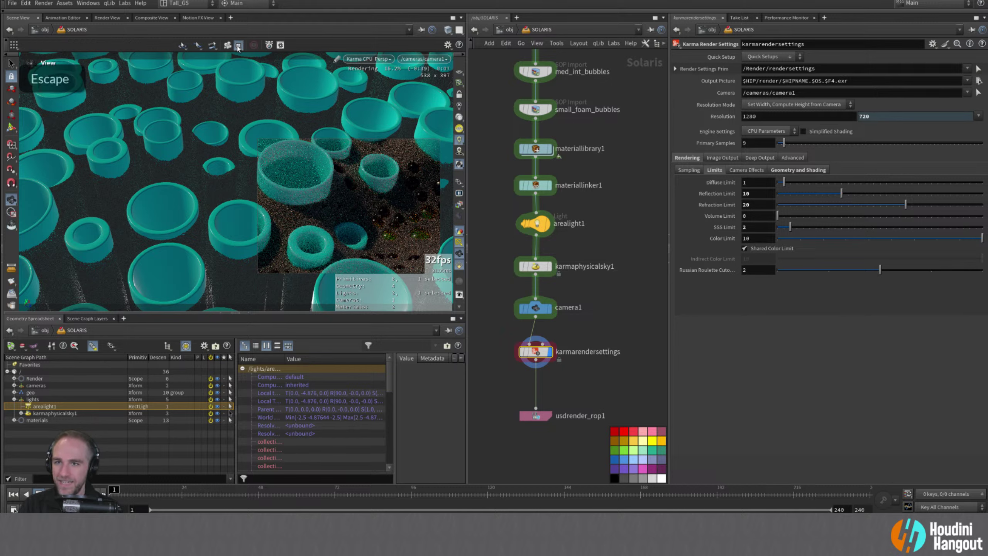
{"action": "right_click_drag", "start_coordinate": [360, 214], "coordinate": [430, 188], "text": "alt"}
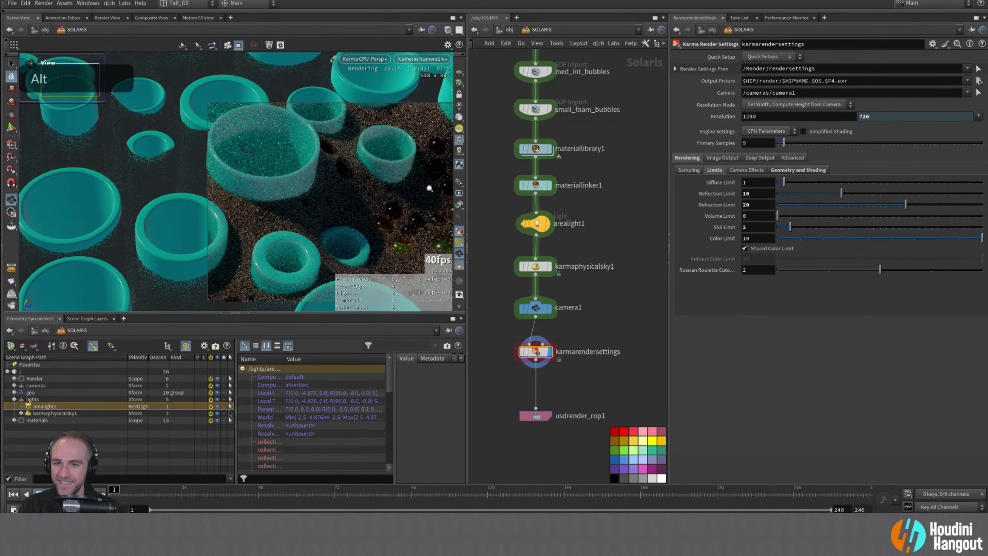
{"action": "middle_click_drag", "start_coordinate": [430, 188], "coordinate": [331, 165], "text": "alt"}
{"action": "right_click_drag", "start_coordinate": [331, 165], "coordinate": [279, 178], "text": "alt"}
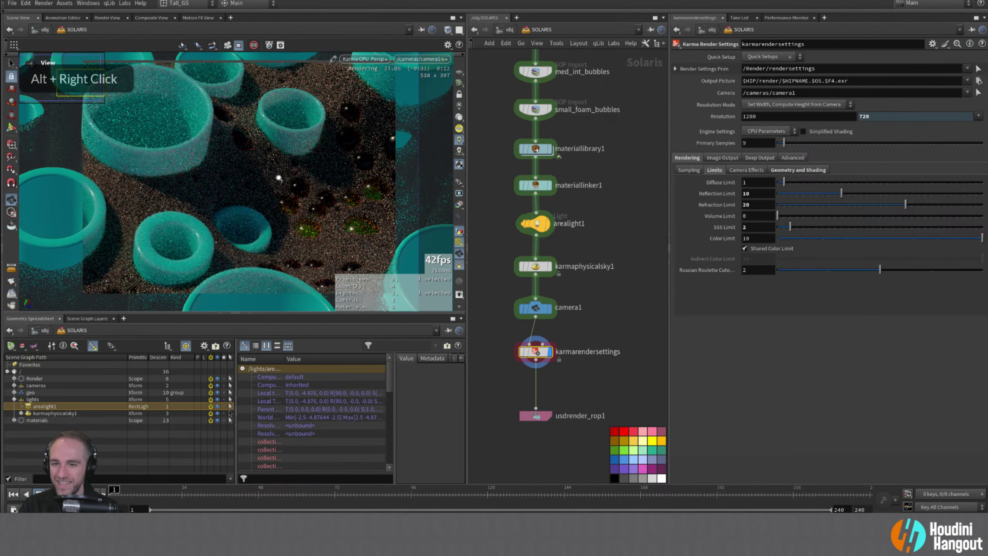
{"action": "middle_click_drag", "start_coordinate": [278, 178], "coordinate": [249, 97], "text": "alt"}
{"action": "right_click_drag", "start_coordinate": [249, 97], "coordinate": [230, 73], "text": "alt"}
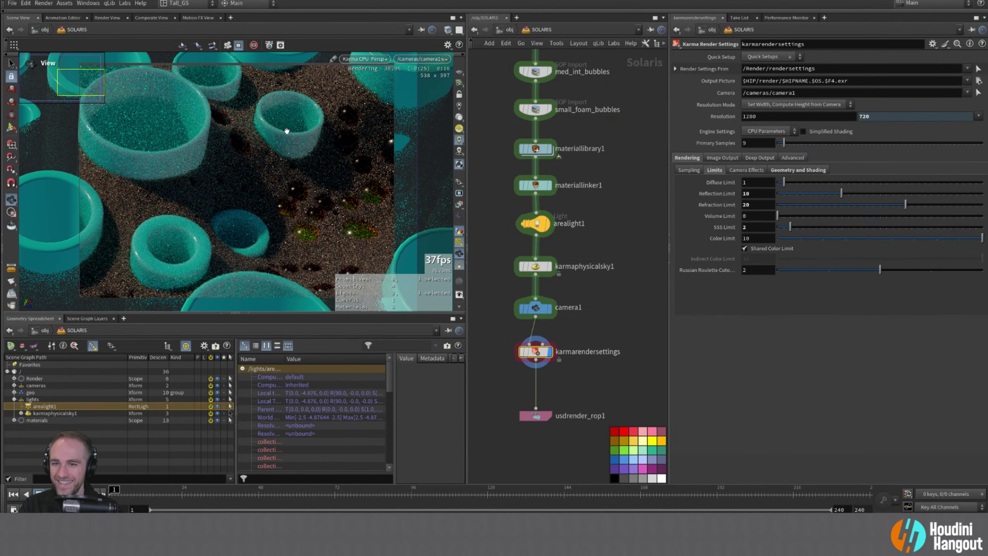
{"action": "right_click_drag", "start_coordinate": [218, 183], "coordinate": [239, 190], "text": "alt"}
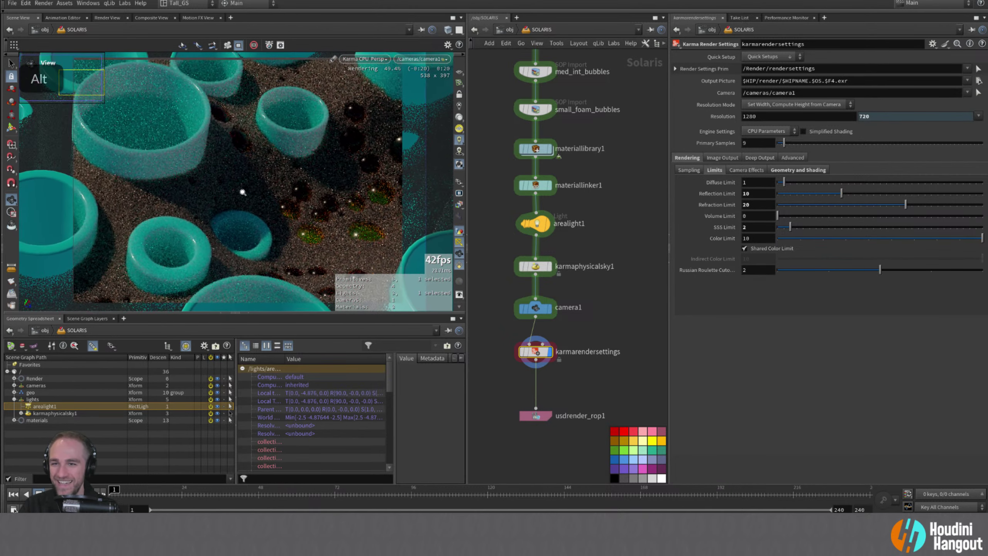
{"action": "middle_click_drag", "start_coordinate": [242, 192], "coordinate": [227, 196], "text": "alt"}
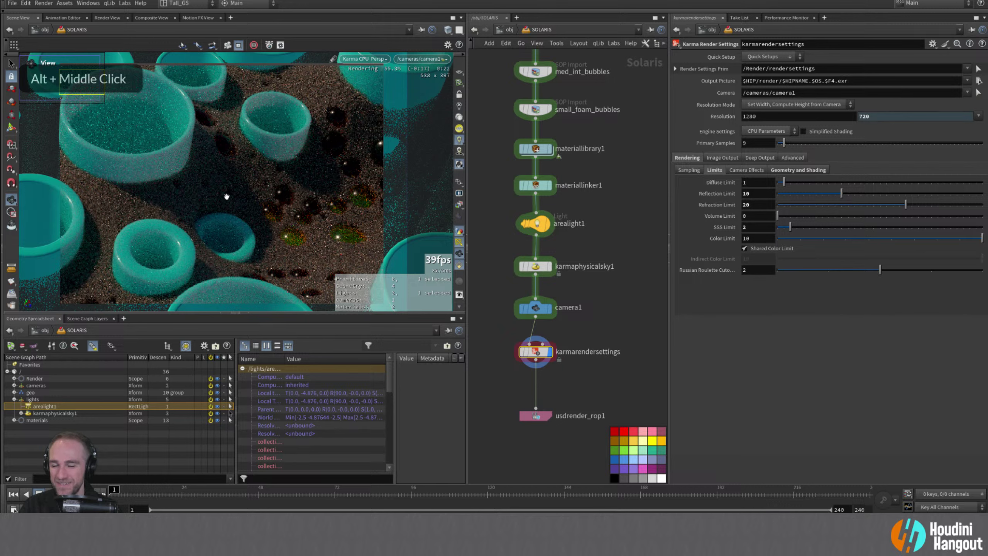
{"action": "left_click", "coordinate": [228, 45]}
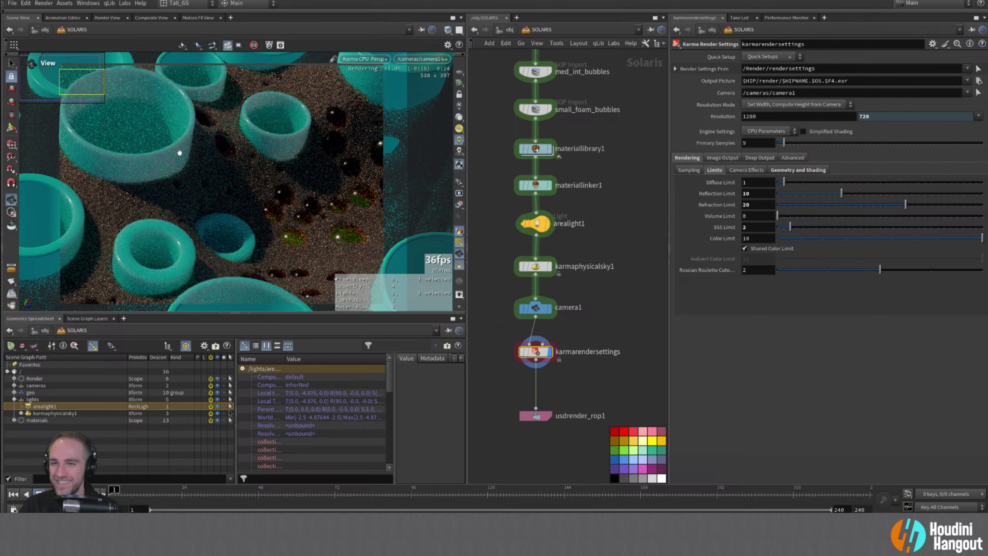
{"action": "left_click", "coordinate": [239, 45]}
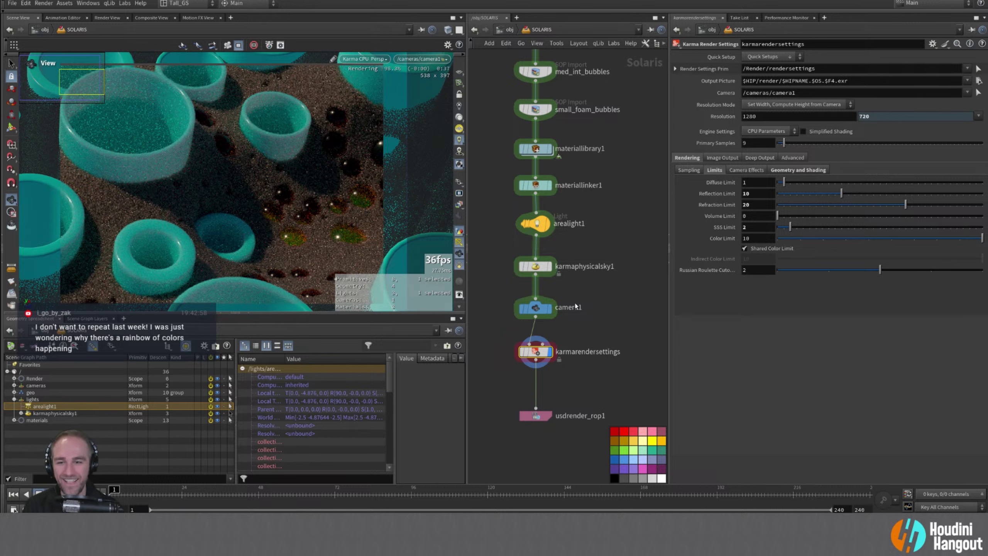
- Turn off Enable Caustics in the Geometry and Shading settings of karmarendersettings and examine the updated render
{"action": "mouse_move", "coordinate": [540, 352]}
{"action": "left_click", "coordinate": [690, 170]}
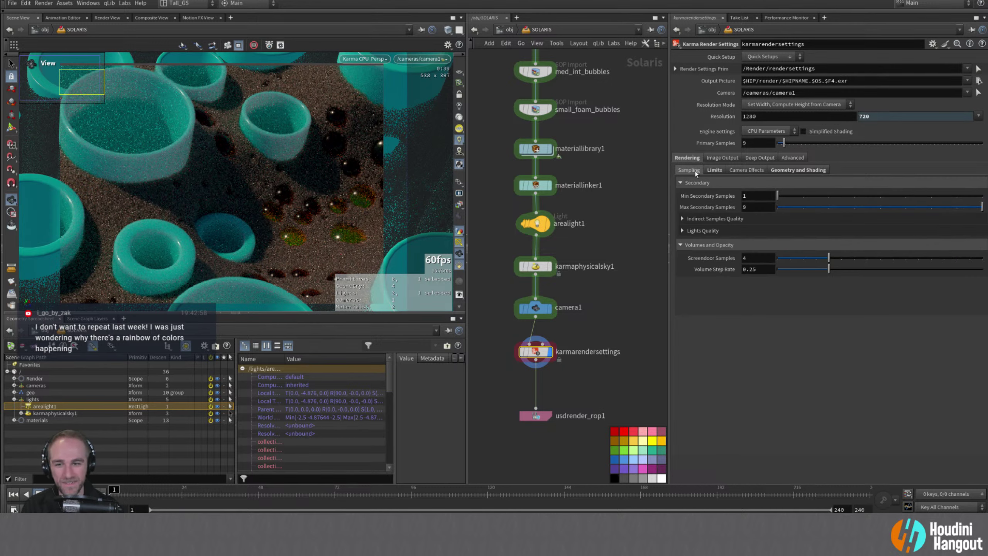
{"action": "left_click", "coordinate": [793, 171]}
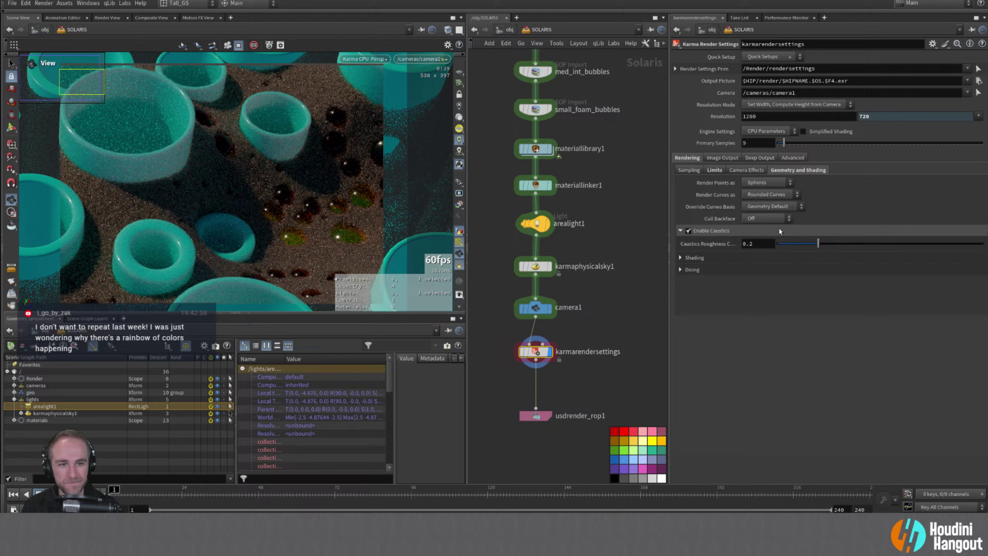
{"action": "left_click", "coordinate": [689, 230]}
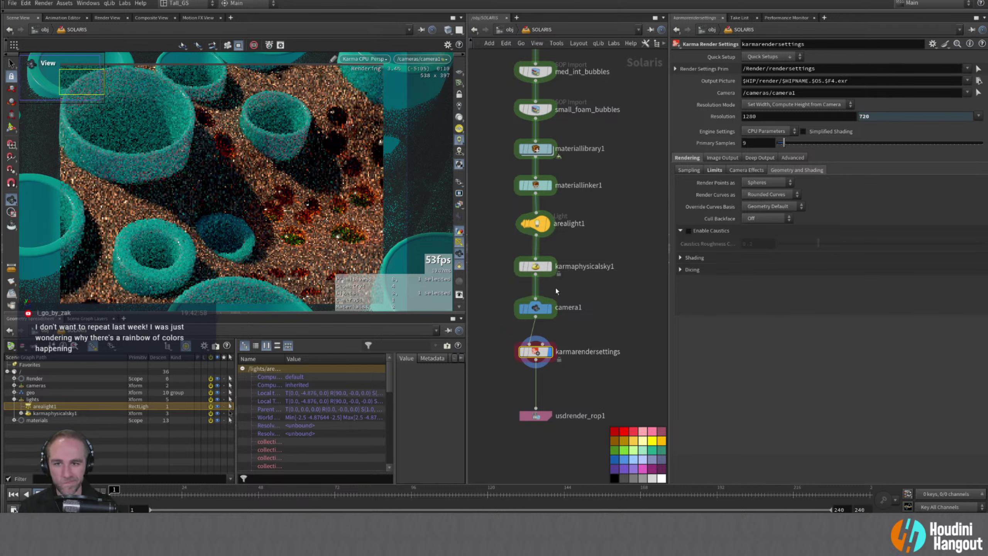
{"action": "mouse_move", "coordinate": [546, 310]}
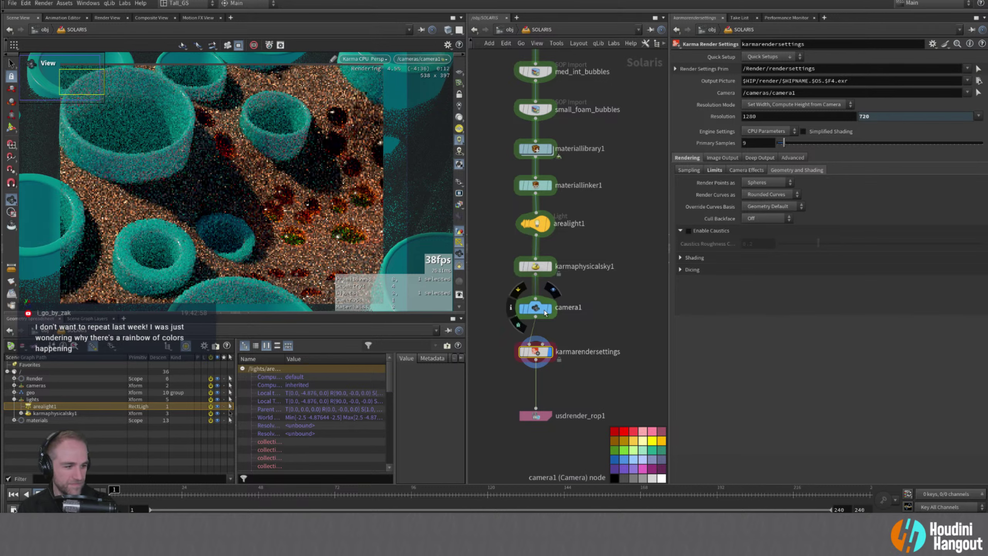
{"action": "mouse_move", "coordinate": [539, 362]}
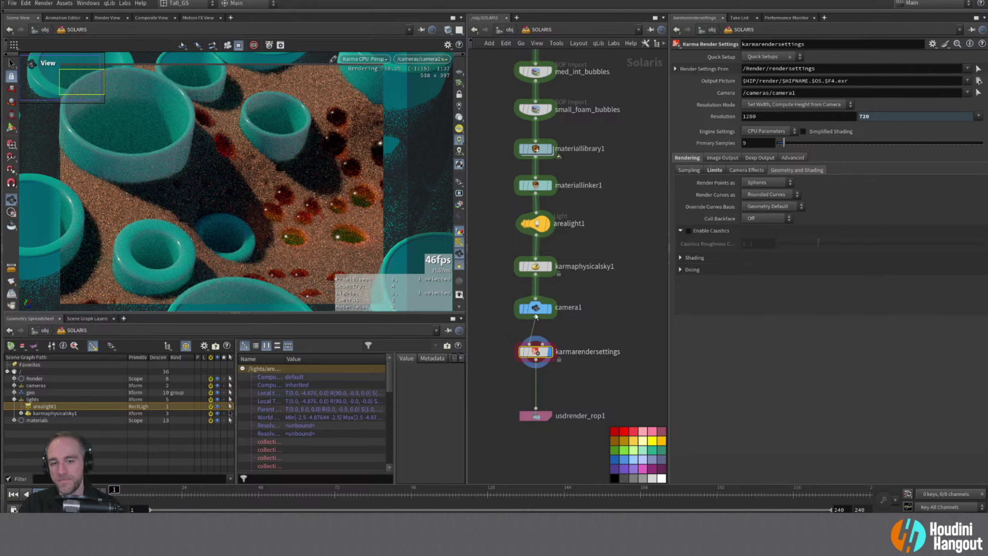
- Switch the viewport to Houdini VK, and in geo_foam set the Particle Radius Scale of pointsfromvolume1 to 0.4
{"action": "double_click", "coordinate": [368, 64]}
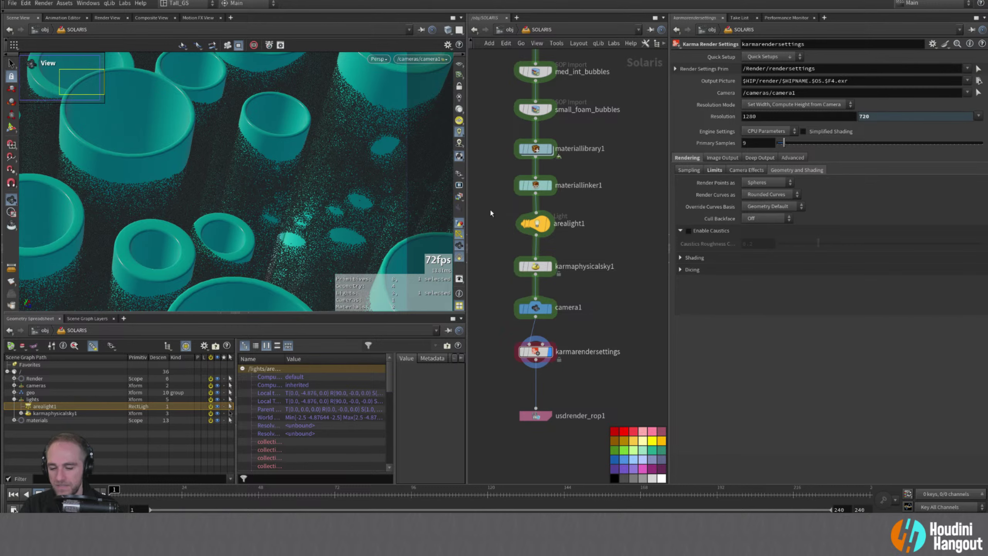
{"action": "key", "text": "u"}
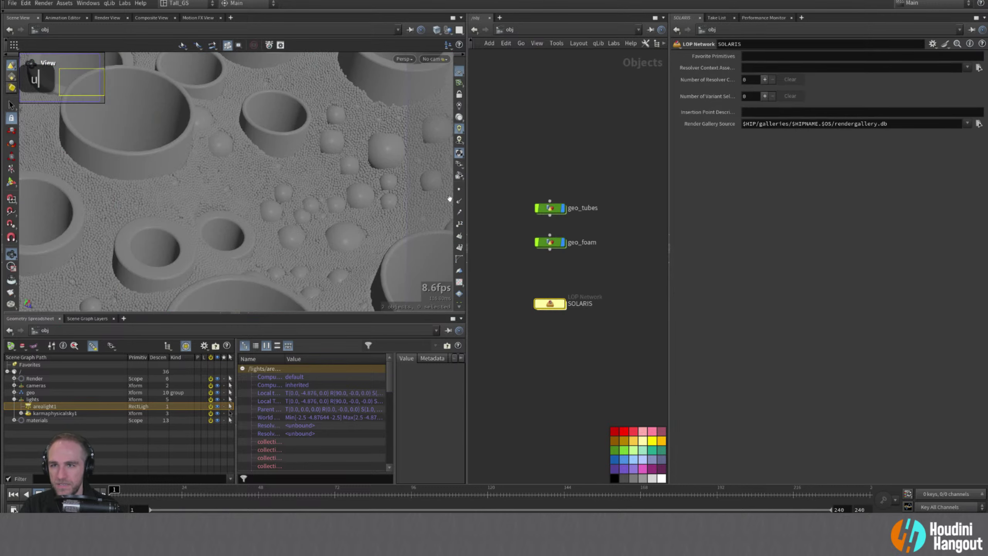
{"action": "double_click", "coordinate": [551, 242]}
{"action": "middle_click_drag", "start_coordinate": [545, 264], "coordinate": [553, 185]}
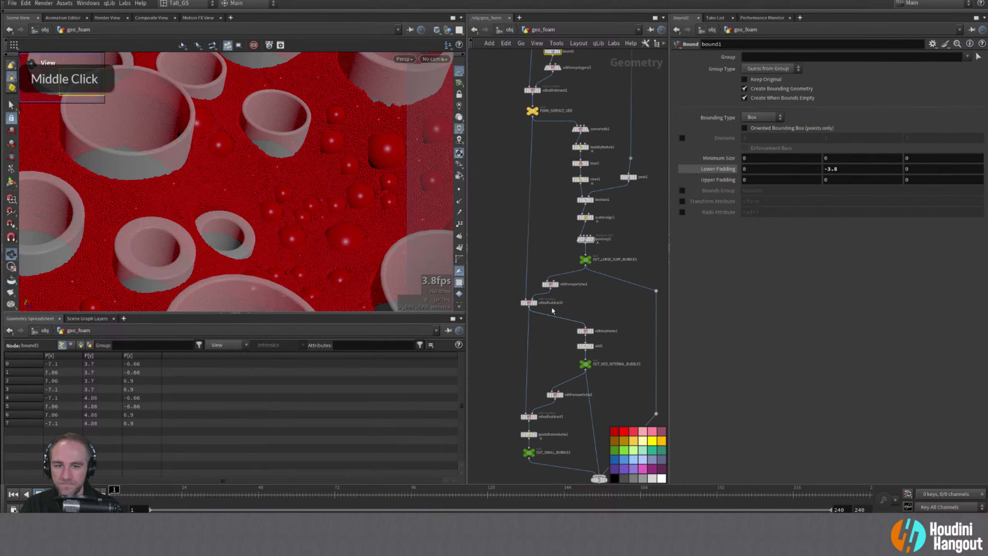
{"action": "middle_click_drag", "start_coordinate": [554, 386], "coordinate": [554, 314]}
{"action": "middle_click_drag", "start_coordinate": [567, 432], "coordinate": [517, 406]}
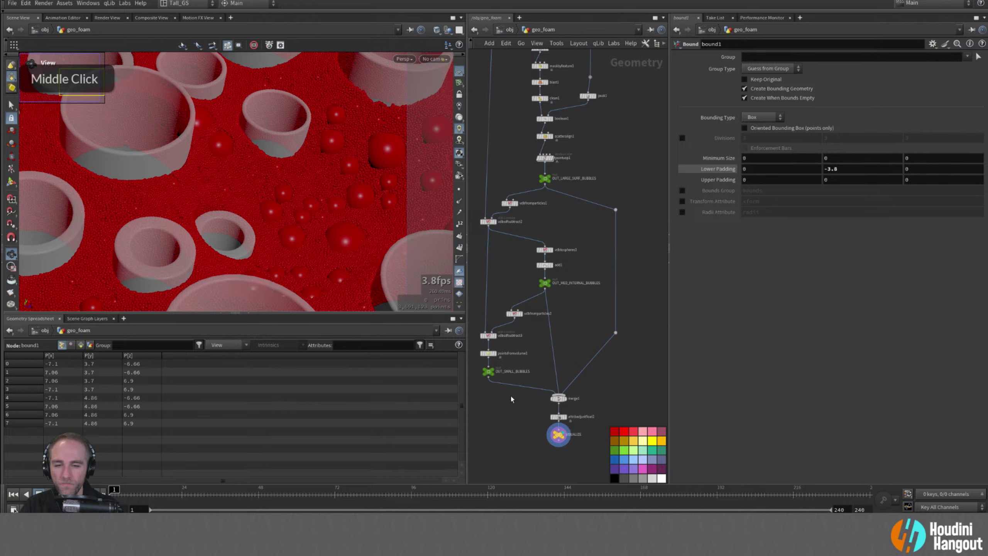
{"action": "left_click", "coordinate": [489, 353]}
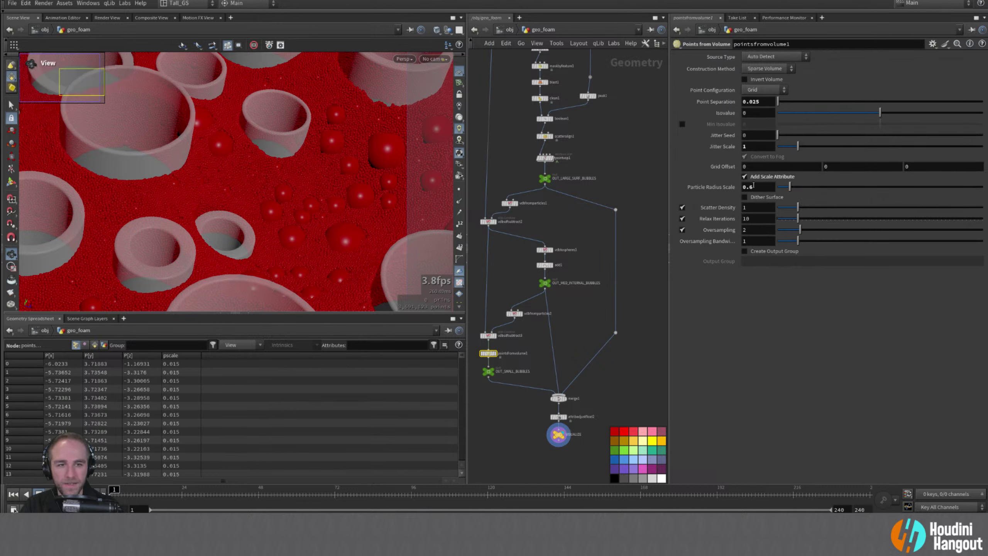
{"action": "left_click_drag", "start_coordinate": [754, 186], "coordinate": [749, 187]}
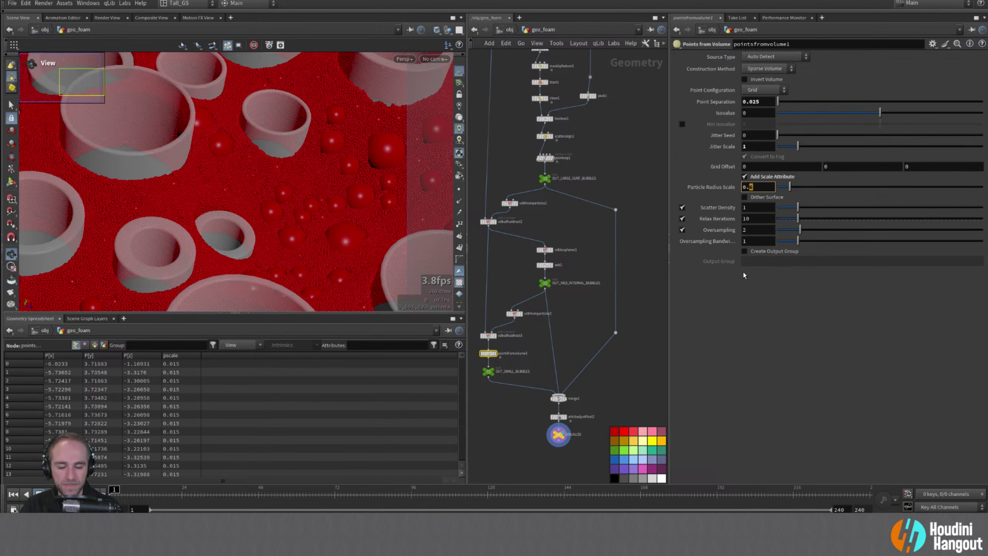
{"action": "type", "text": "4"}
{"action": "key", "text": "Return"}
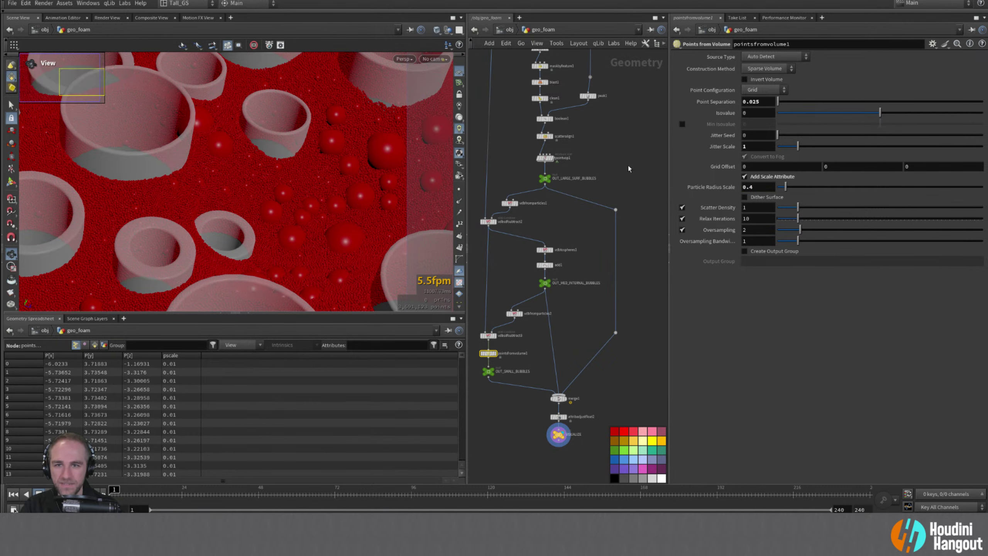
- Return to the SOLARIS network and render the viewport with Karma CPU
{"action": "key", "text": "u"}
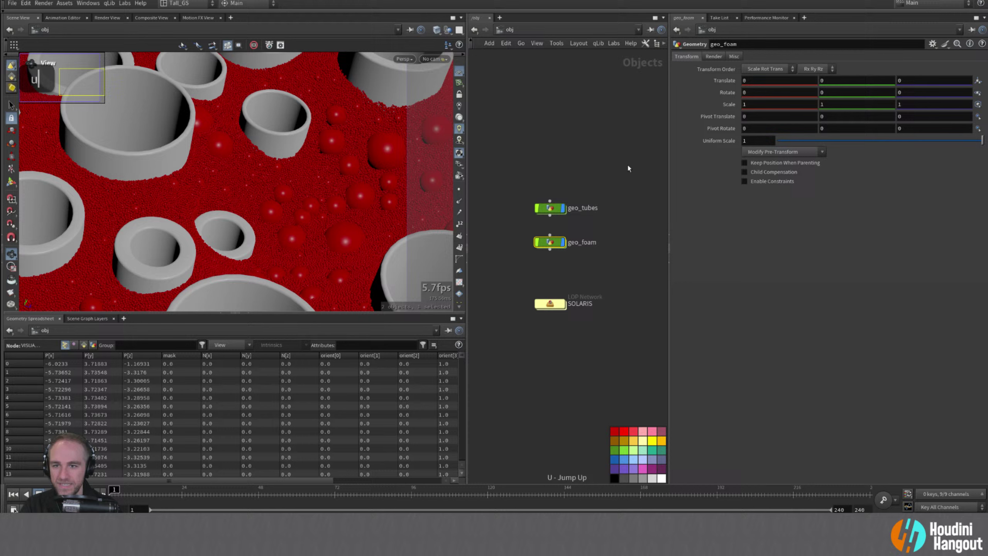
{"action": "double_click", "coordinate": [551, 304]}
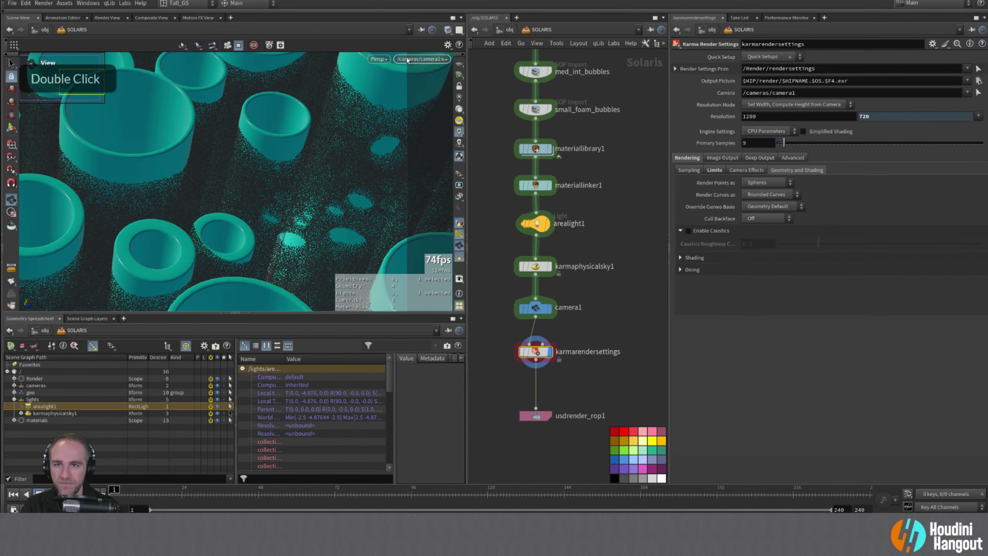
{"action": "left_click", "coordinate": [416, 59]}
{"action": "double_click", "coordinate": [379, 59]}
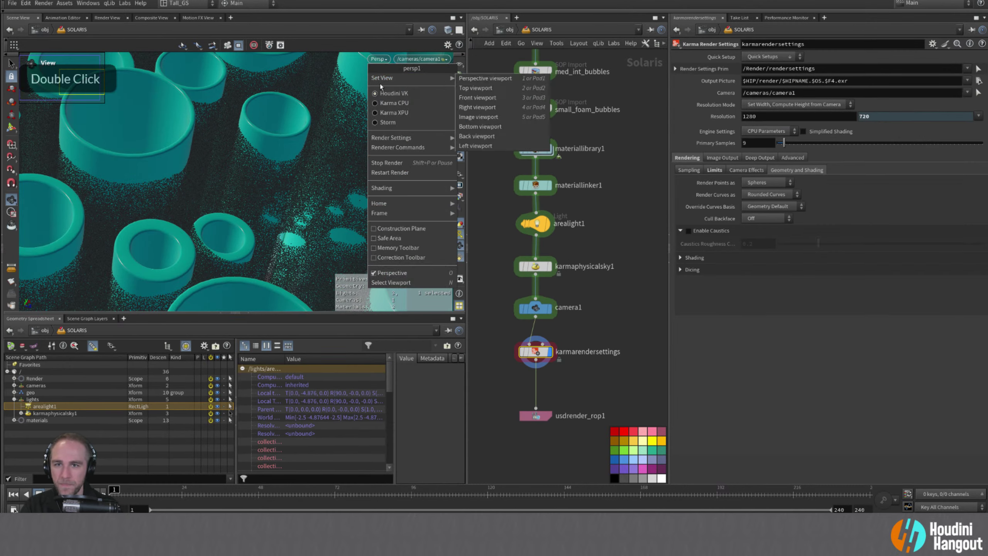
{"action": "left_click", "coordinate": [382, 103]}
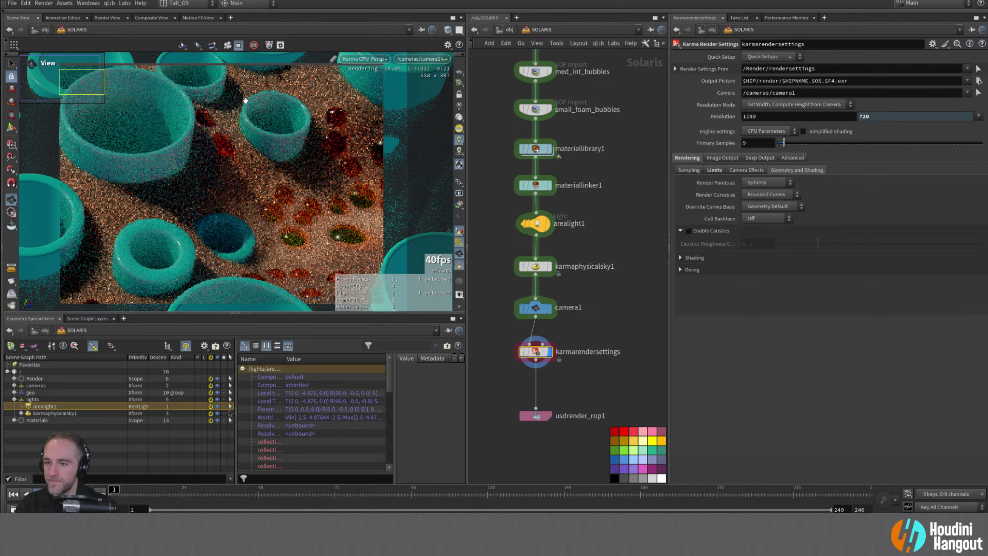
- Limit rendering to a region around the cluster of foam bubbles and examine it up close
{"action": "left_click", "coordinate": [11, 212]}
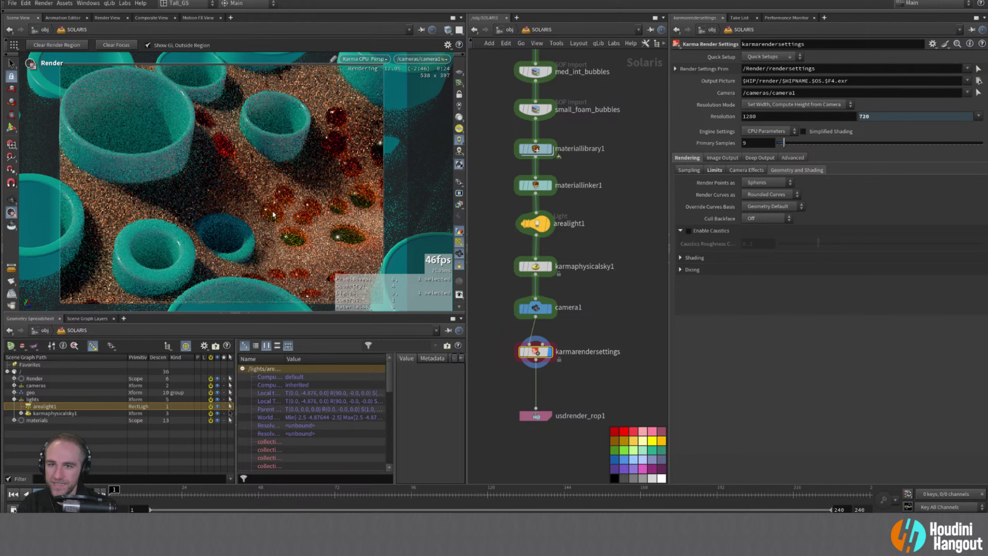
{"action": "left_click_drag", "start_coordinate": [255, 178], "coordinate": [388, 292]}
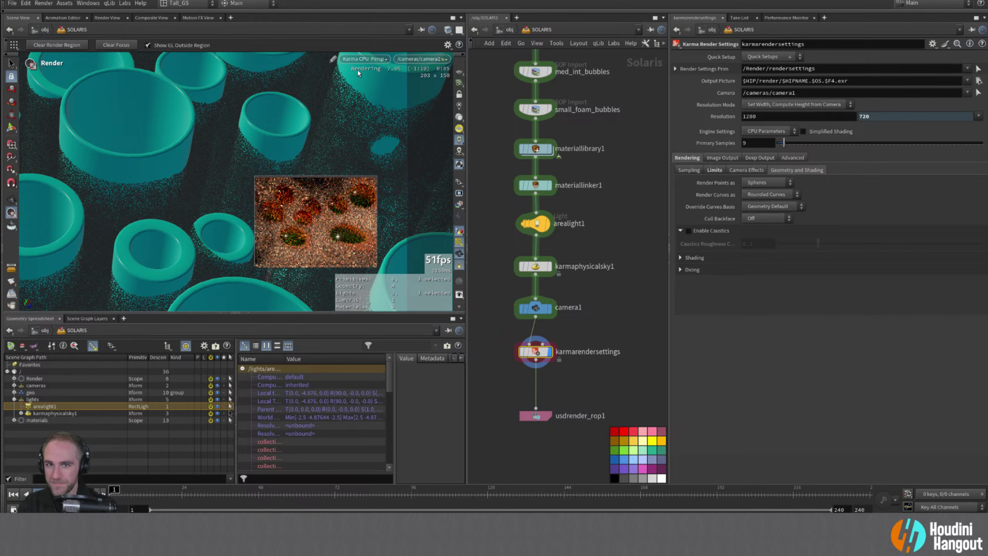
{"action": "key", "text": "Escape"}
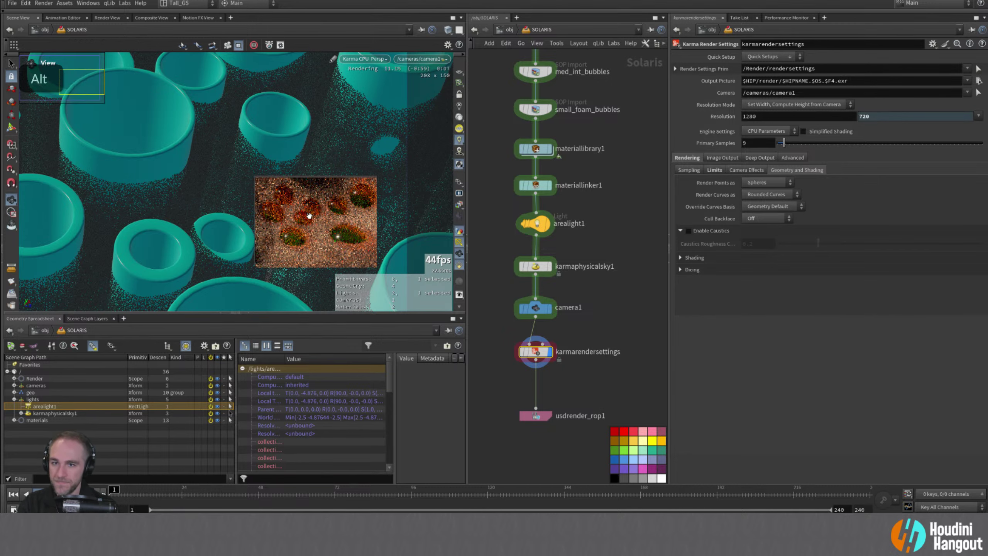
{"action": "right_click_drag", "start_coordinate": [299, 208], "coordinate": [344, 197], "text": "alt"}
{"action": "middle_click_drag", "start_coordinate": [342, 197], "coordinate": [298, 157], "text": "alt"}
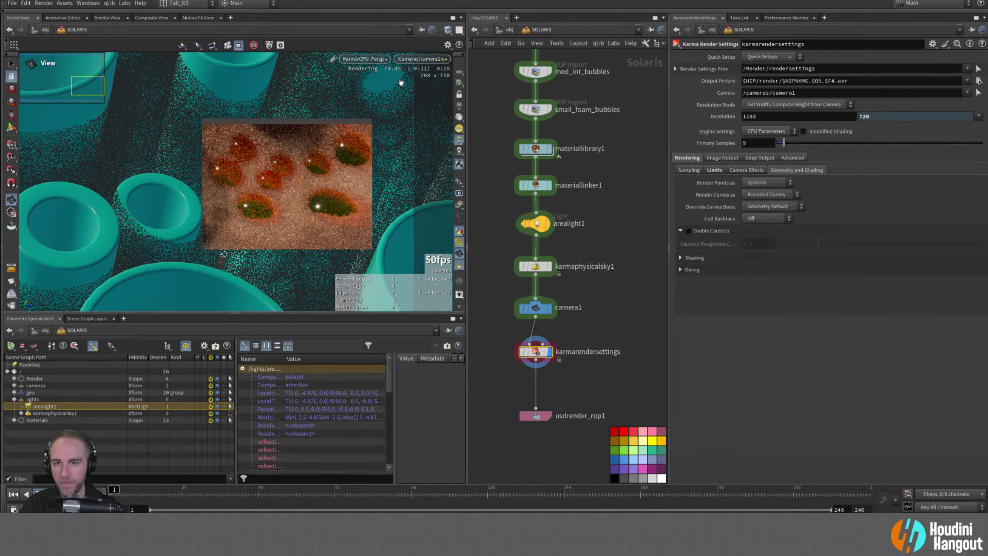
- Enlarge the scene viewport vertically, leaving a smaller scene graph pane beneath it
{"action": "left_click", "coordinate": [239, 45]}
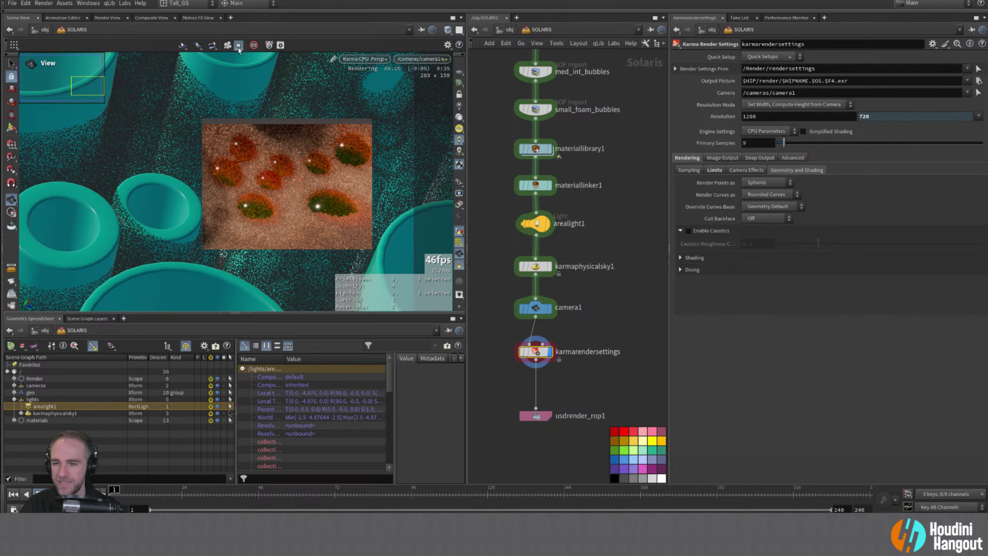
{"action": "right_click", "coordinate": [237, 82]}
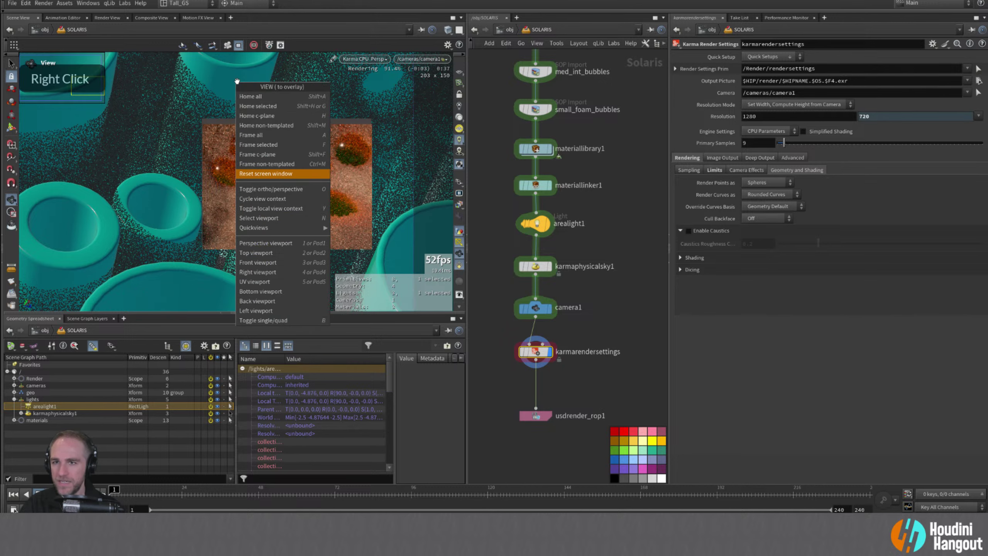
{"action": "left_click", "coordinate": [236, 82]}
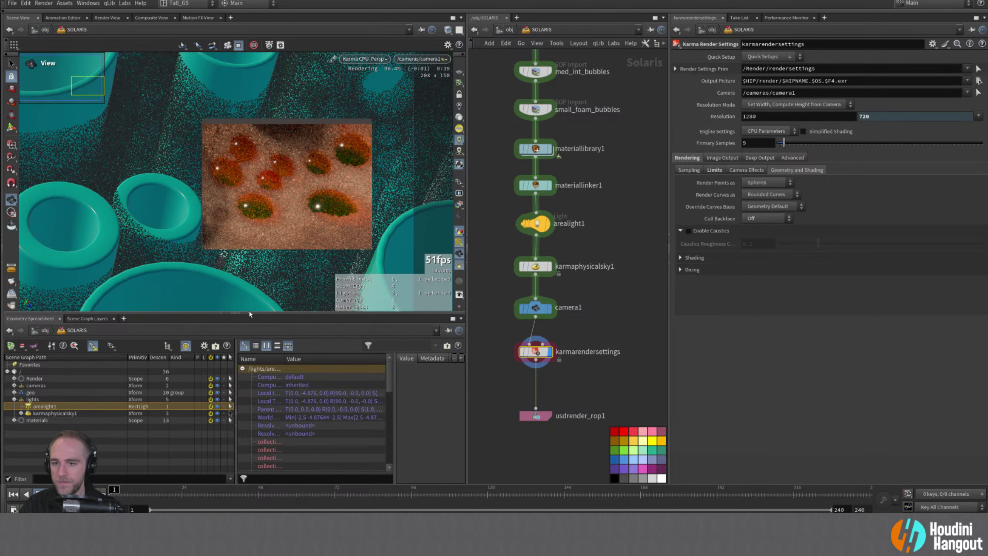
{"action": "scroll", "coordinate": [248, 313], "scroll_direction": "up", "scroll_amount": 3}
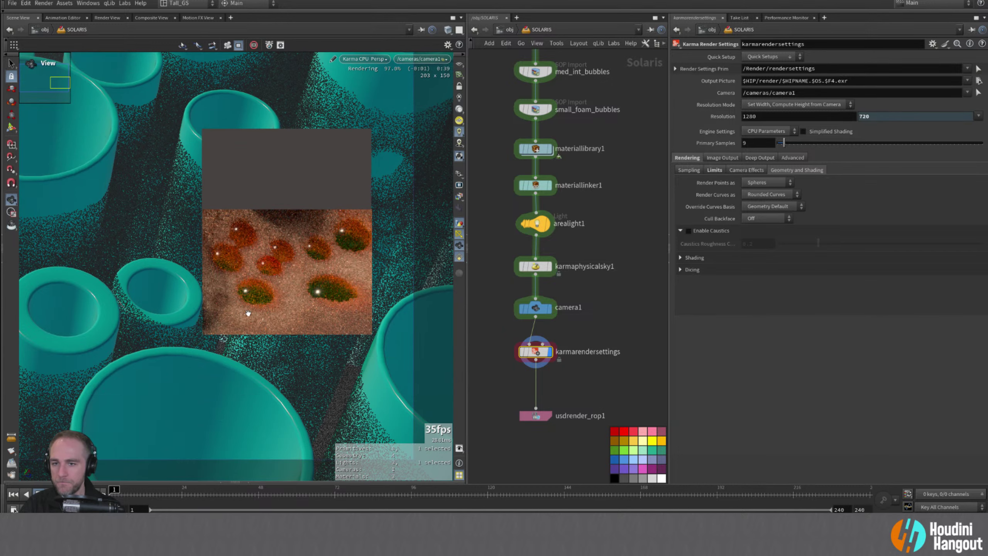
{"action": "left_click", "coordinate": [251, 482]}
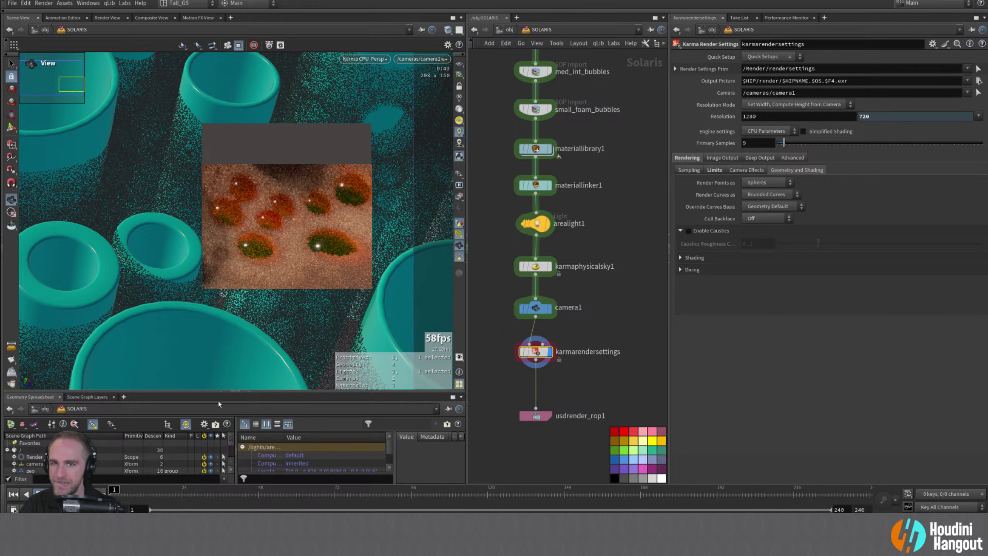
- Reset the 2D pan and zoom to the full camera frame and clear the render region
{"action": "right_click", "coordinate": [59, 87]}
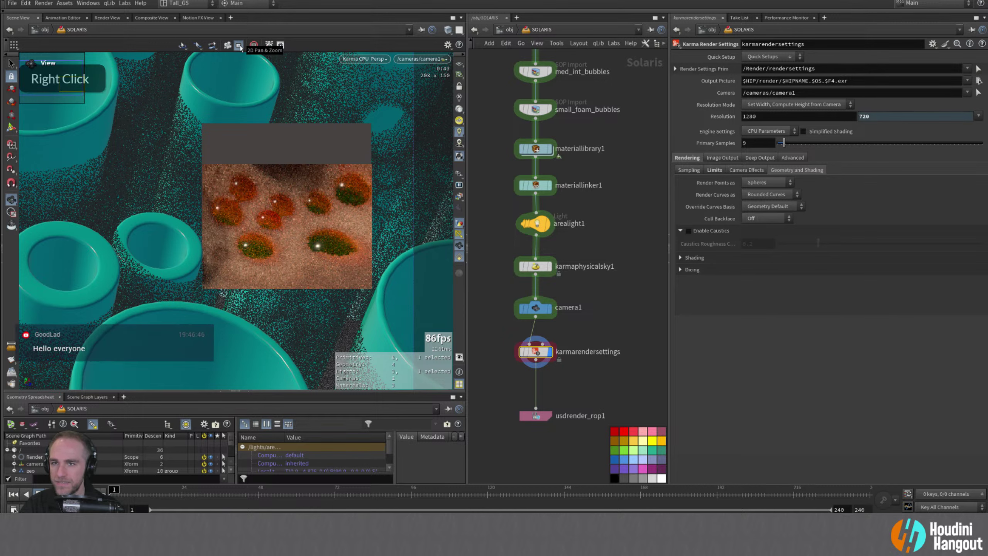
{"action": "scroll", "coordinate": [252, 118], "scroll_direction": "down", "scroll_amount": 5}
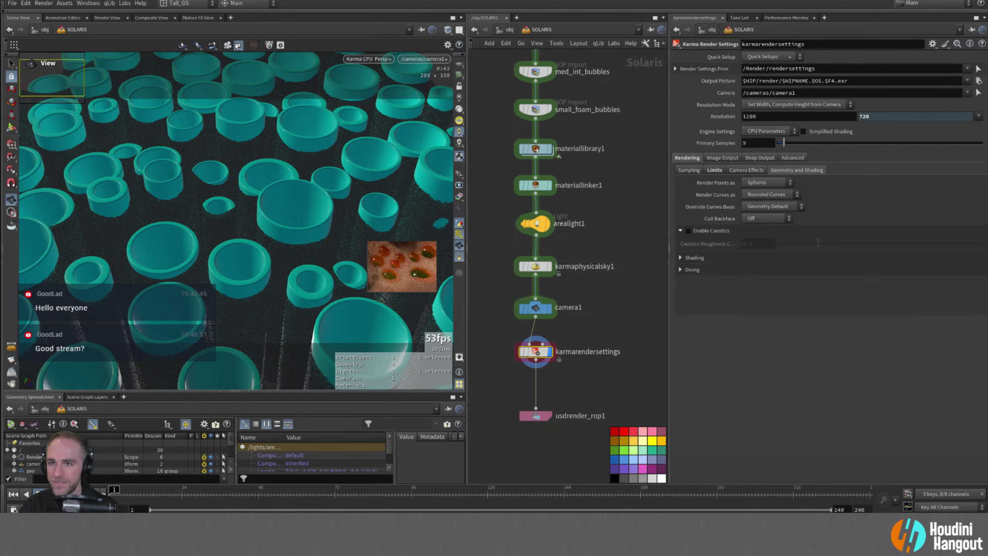
{"action": "left_click", "coordinate": [12, 213]}
{"action": "left_click", "coordinate": [113, 46]}
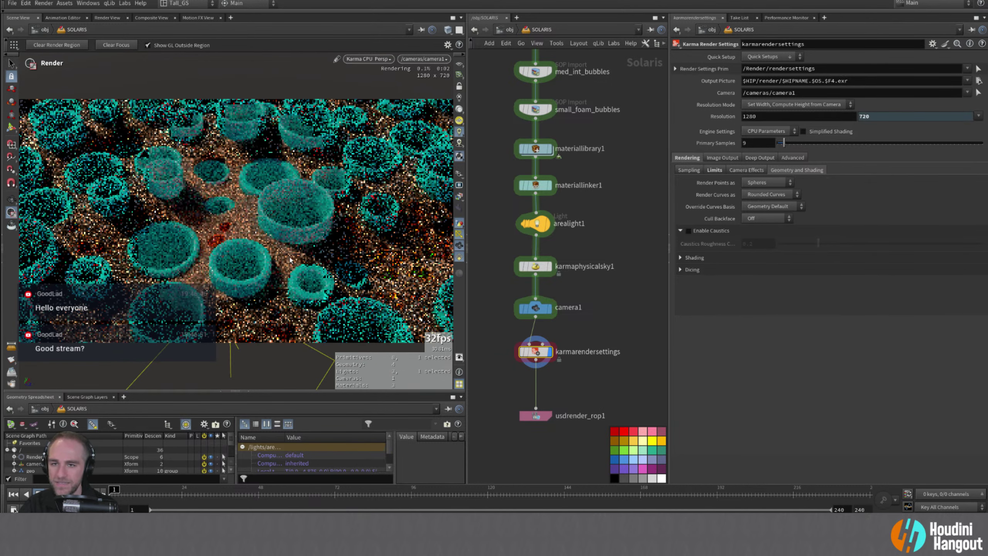
- Lock camera1 to the view, switch off 2D Pan & Zoom, and move the camera close to the foam bubble cluster
{"action": "left_click", "coordinate": [459, 86]}
{"action": "right_click_drag", "start_coordinate": [274, 276], "coordinate": [40, 60], "text": "alt"}
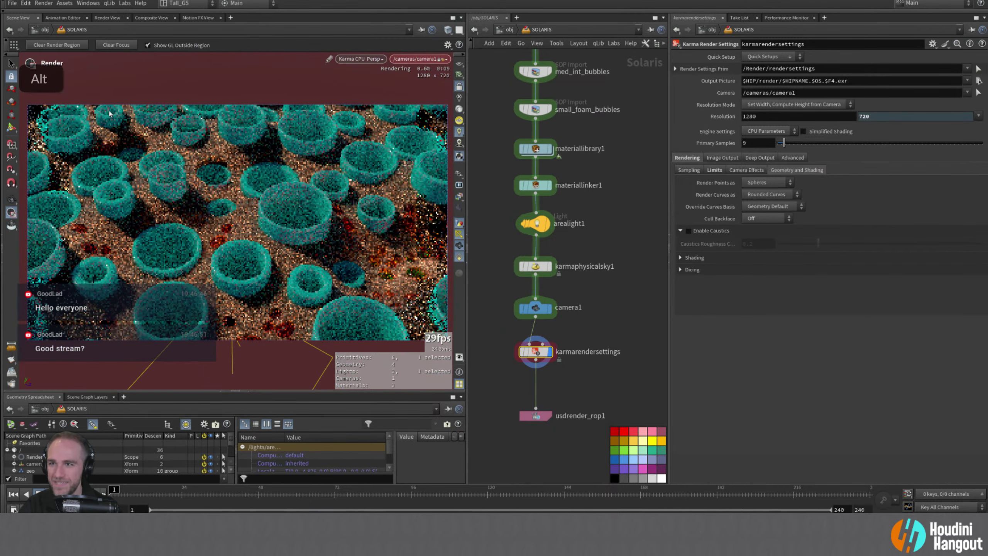
{"action": "key", "text": "Escape"}
{"action": "double_click", "coordinate": [251, 47]}
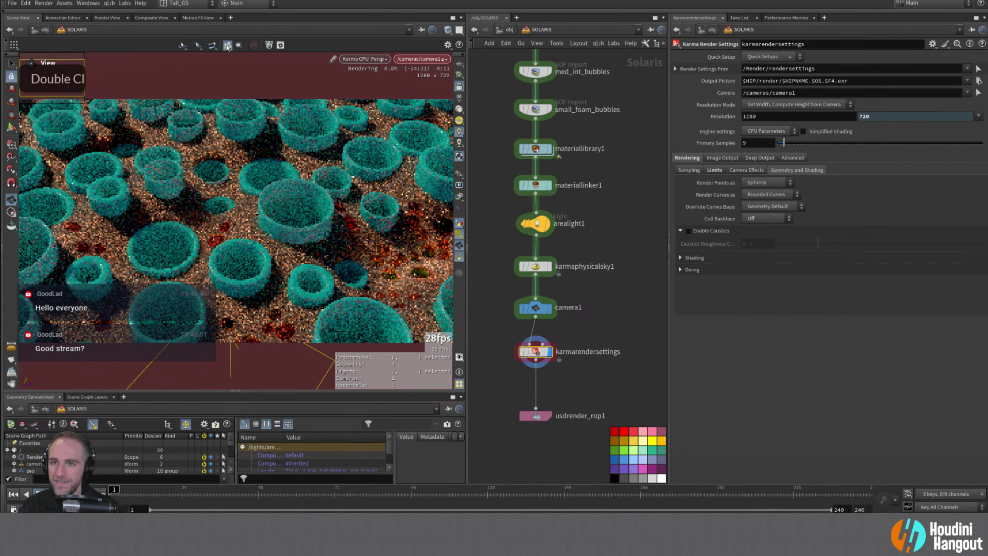
{"action": "right_click_drag", "start_coordinate": [260, 225], "coordinate": [303, 233], "text": "alt"}
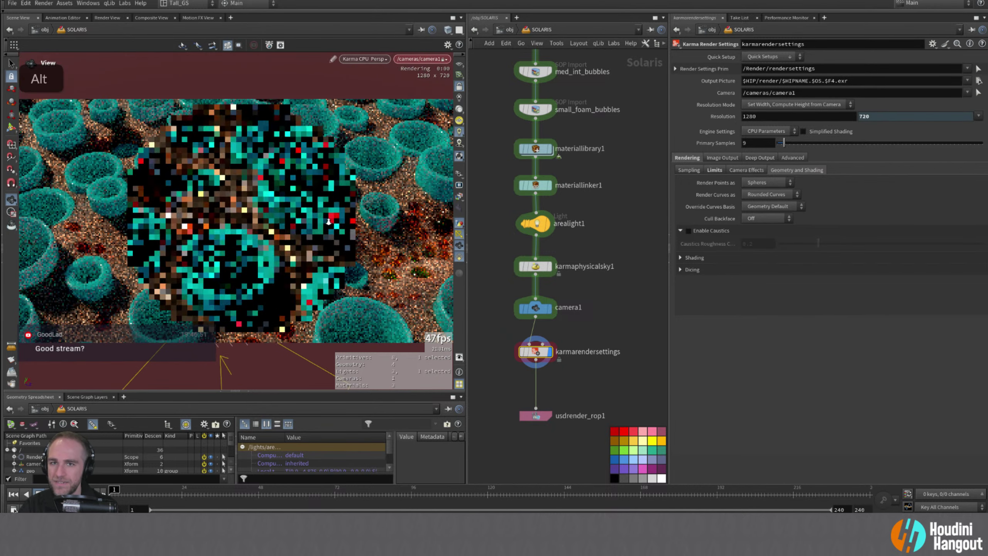
{"action": "middle_click_drag", "start_coordinate": [304, 233], "coordinate": [246, 233], "text": "alt"}
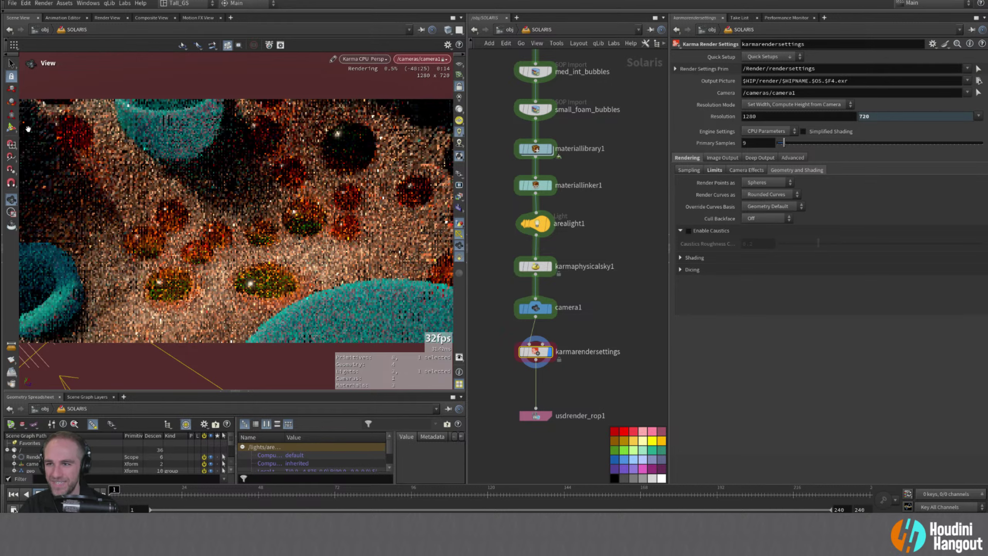
- Limit rendering to a new region around the foam bubble cluster and open the ray limits of karmarendersettings
{"action": "left_click", "coordinate": [12, 212]}
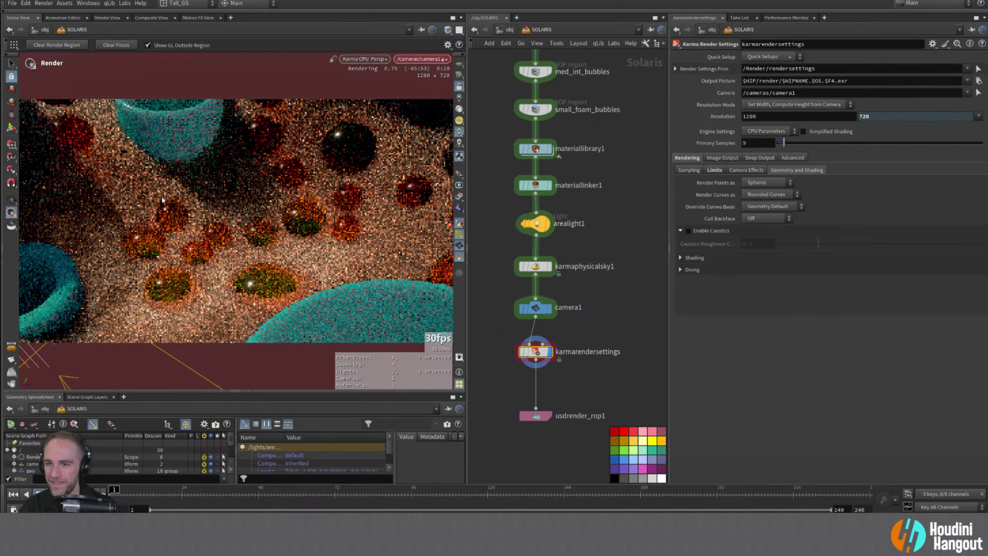
{"action": "left_click_drag", "start_coordinate": [113, 167], "coordinate": [349, 320]}
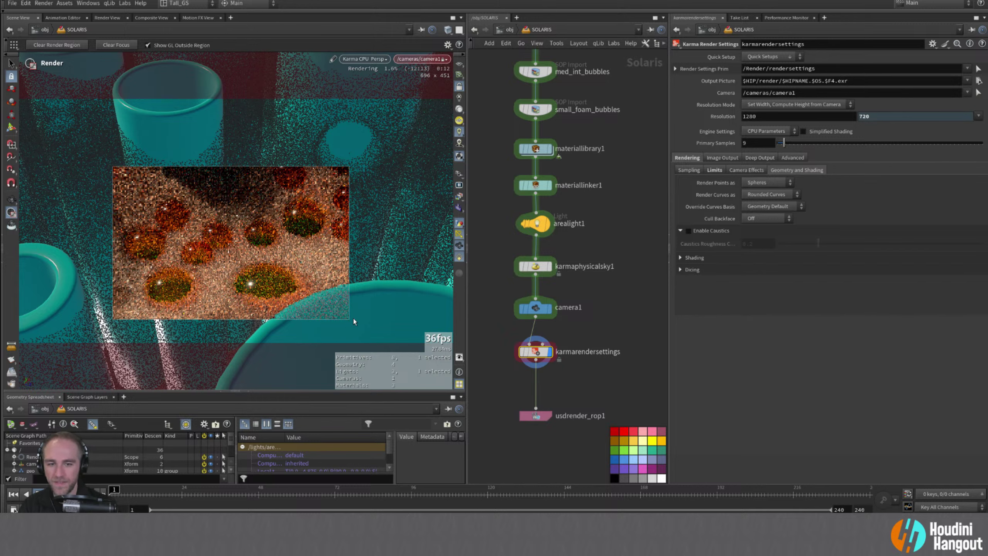
{"action": "double_click", "coordinate": [715, 171]}
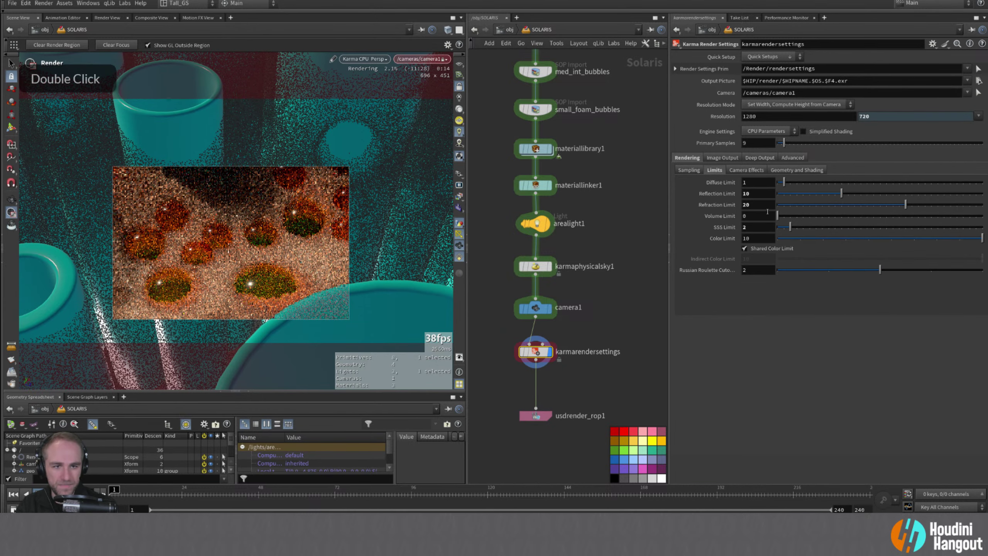
- Reset karmarendersettings' reflection and refraction limits to their defaults and set the refraction limit to 8
{"action": "middle_click", "coordinate": [689, 205], "text": "ctrl"}
{"action": "key", "text": "Return"}
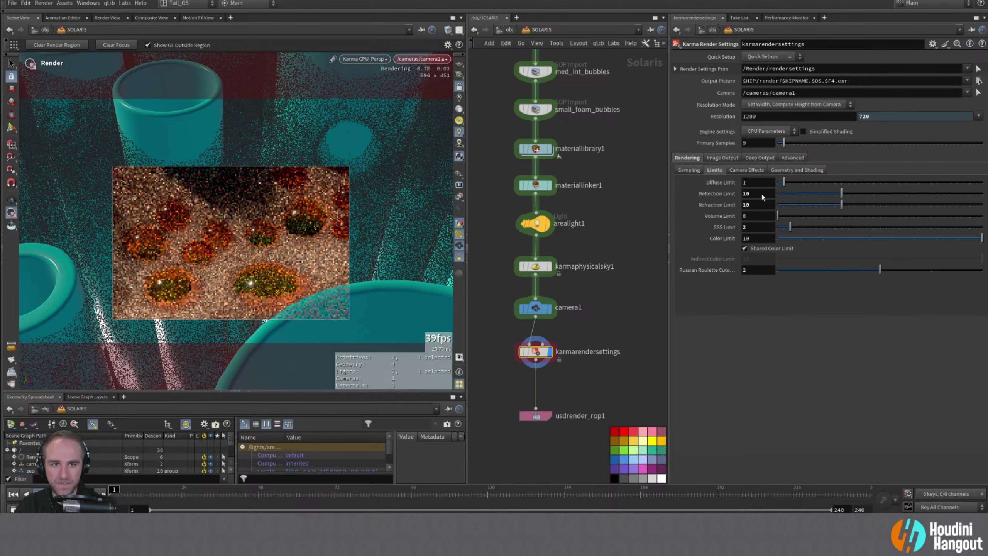
{"action": "middle_click", "coordinate": [722, 195], "text": "ctrl"}
{"action": "middle_click", "coordinate": [720, 205], "text": "ctrl"}
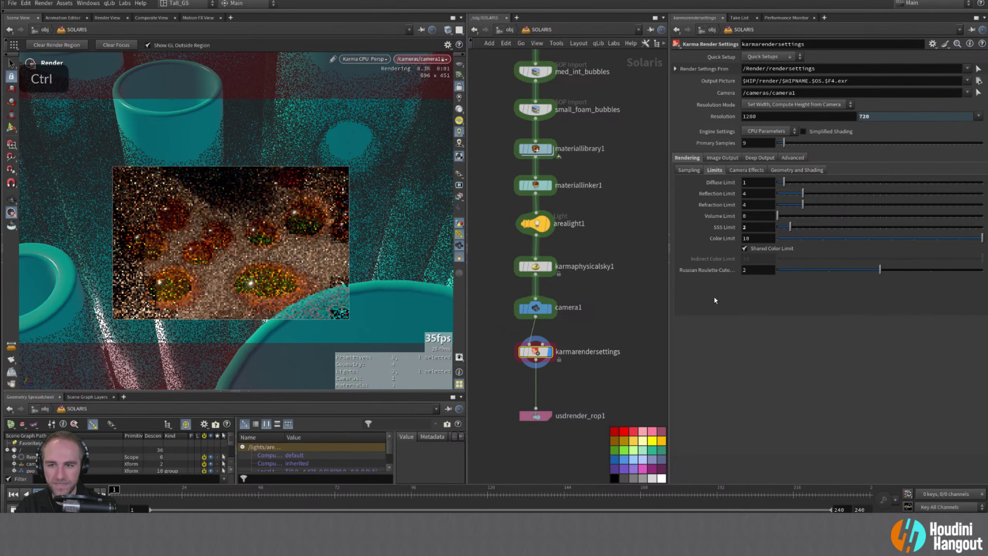
{"action": "double_click", "coordinate": [757, 205]}
{"action": "type", "text": "8"}
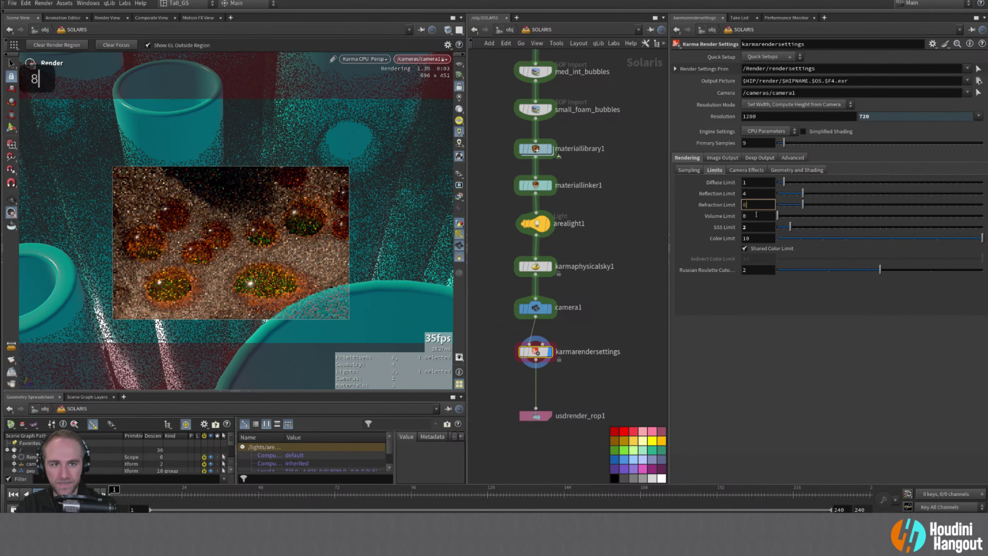
{"action": "key", "text": "Return"}
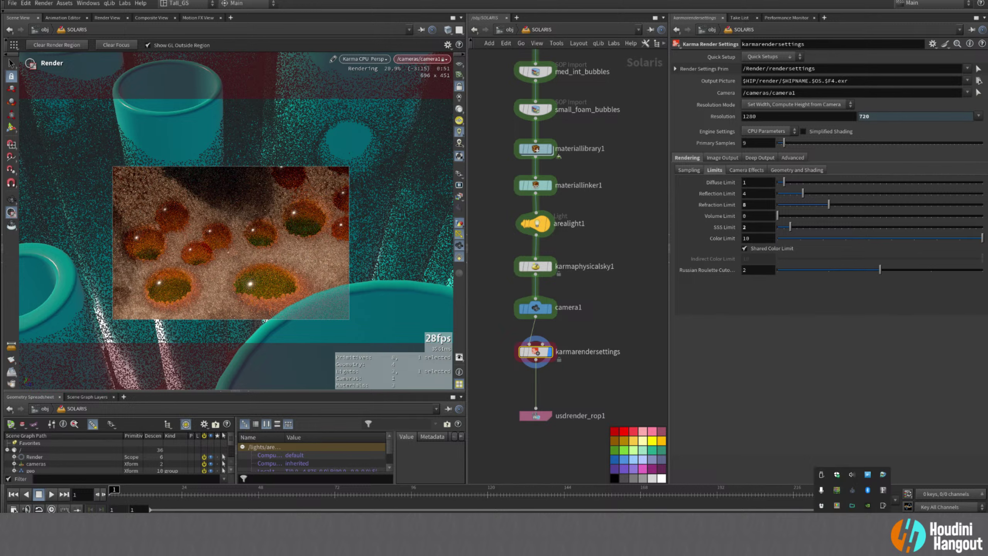
- Search the system for "bro", launch NVIDIA Broadcast and close its window
{"action": "right_click", "coordinate": [838, 506]}
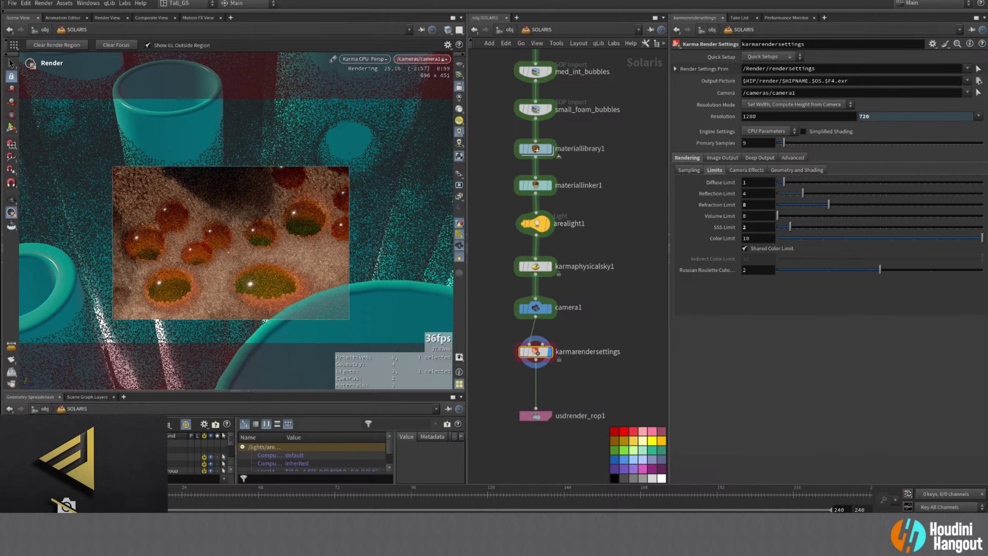
{"action": "scroll", "coordinate": [236, 222], "scroll_direction": "down", "scroll_amount": 1}
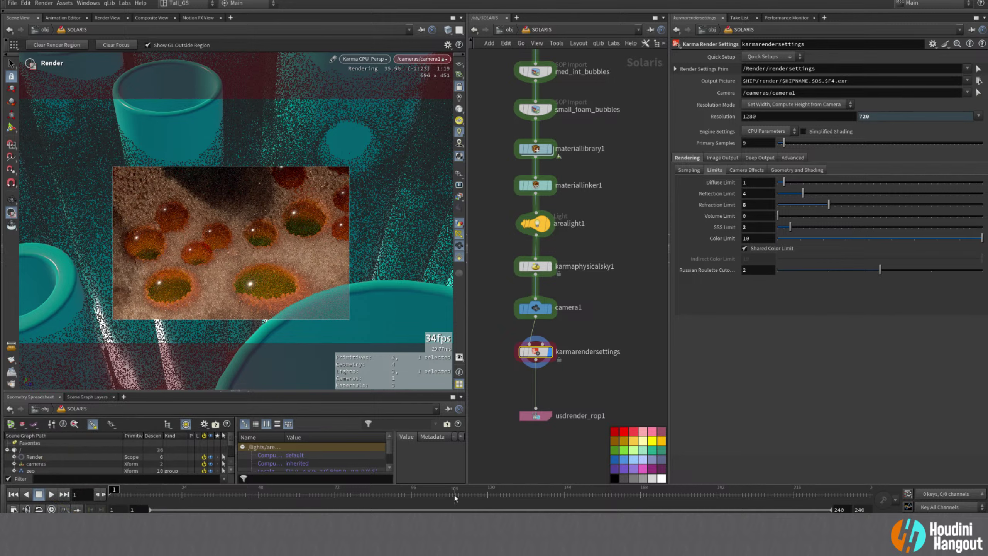
{"action": "key", "text": "super"}
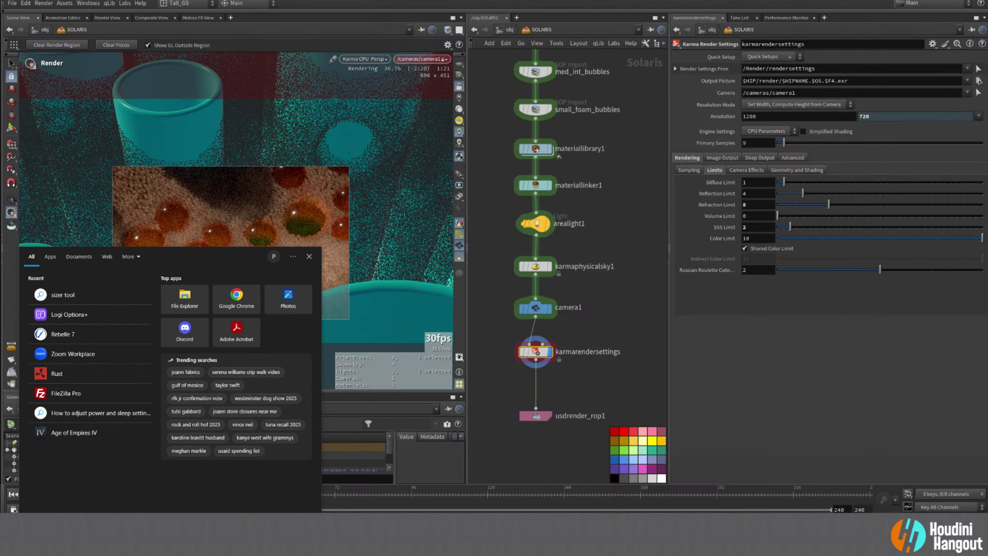
{"action": "type", "text": "bro"}
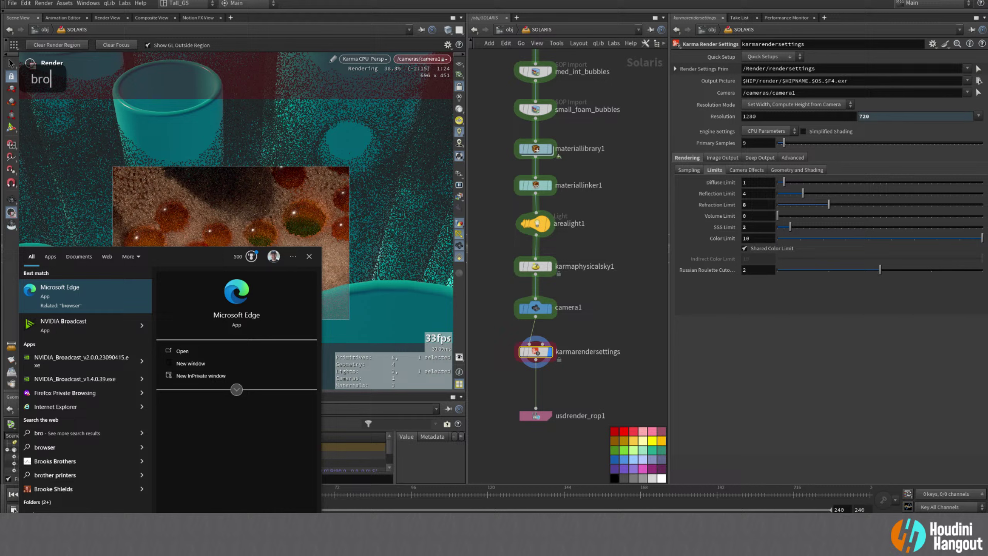
{"action": "key", "text": "Return"}
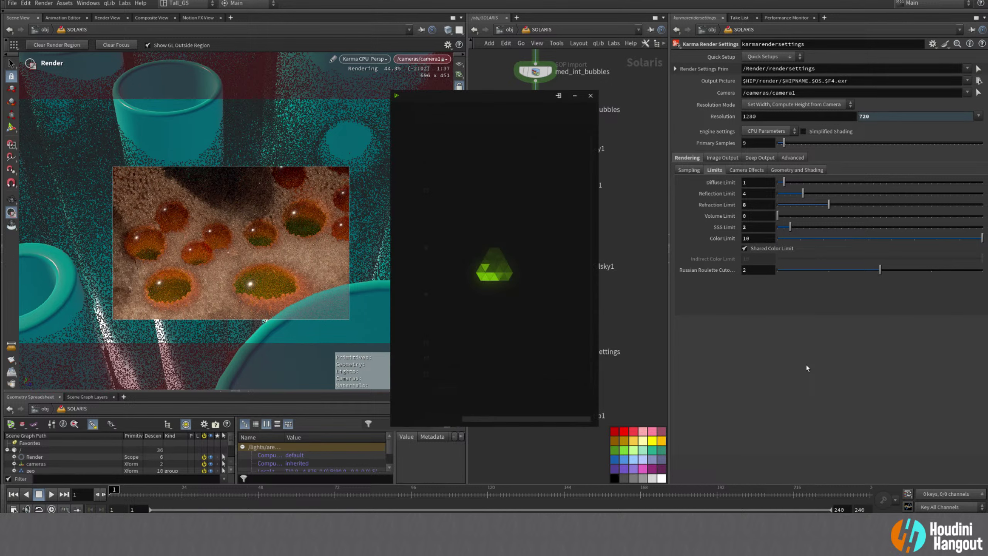
{"action": "left_click", "coordinate": [607, 99]}
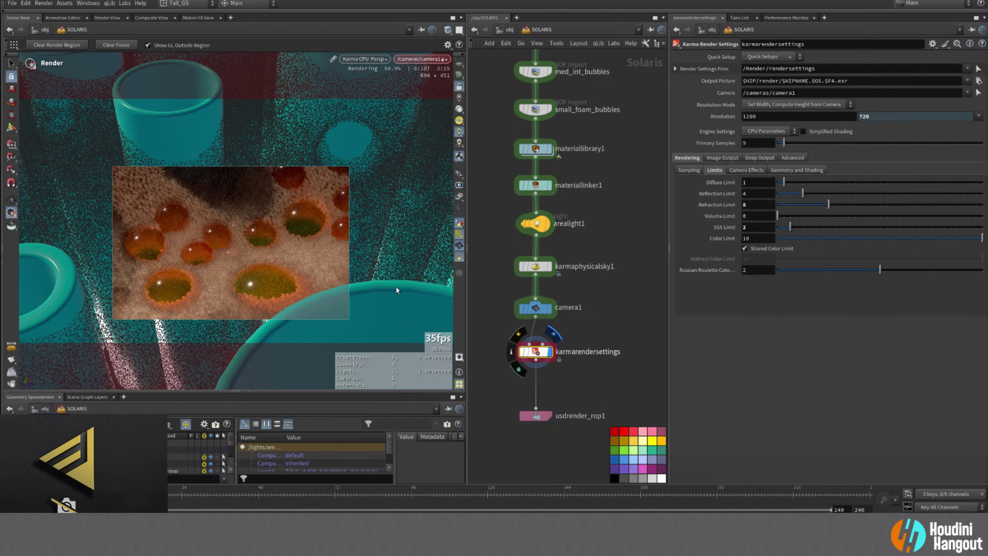
{"action": "scroll", "coordinate": [396, 287], "scroll_direction": "down", "scroll_amount": 1}
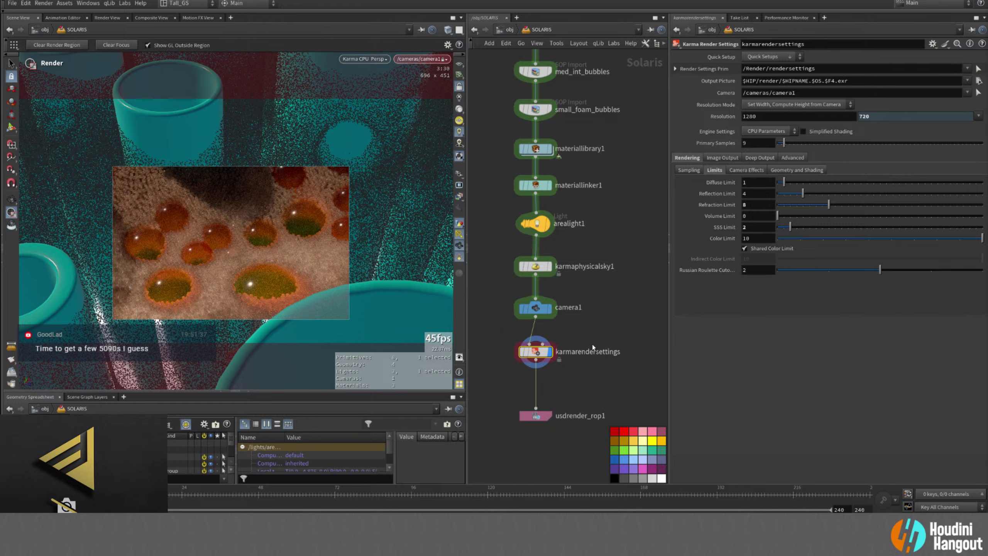
- Switch the viewport from Karma CPU to the GL display and clear the render region around the foam bubbles
{"action": "left_click", "coordinate": [606, 323]}
{"action": "left_click", "coordinate": [365, 58]}
{"action": "left_click", "coordinate": [373, 95]}
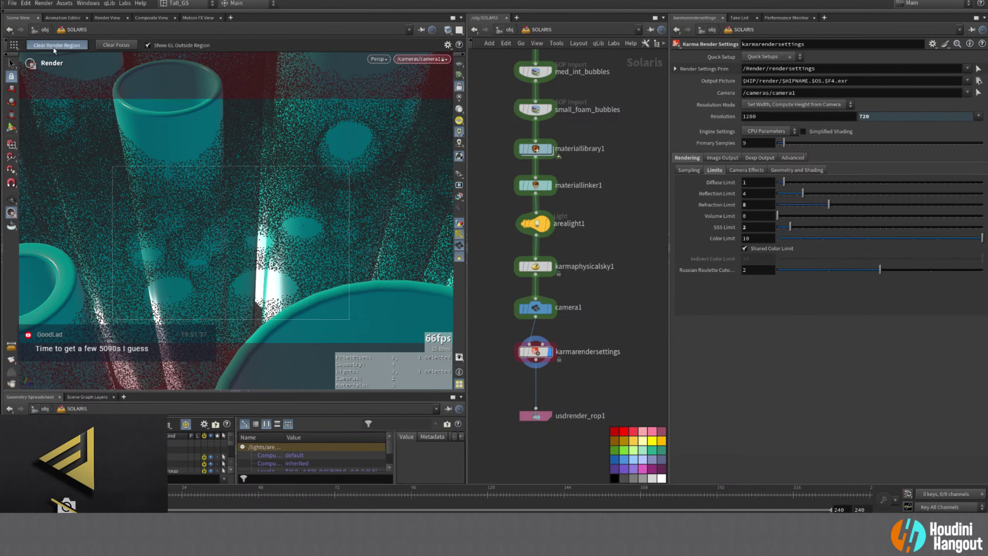
{"action": "left_click", "coordinate": [36, 46]}
{"action": "left_click", "coordinate": [8, 65]}
{"action": "key", "text": "Escape"}
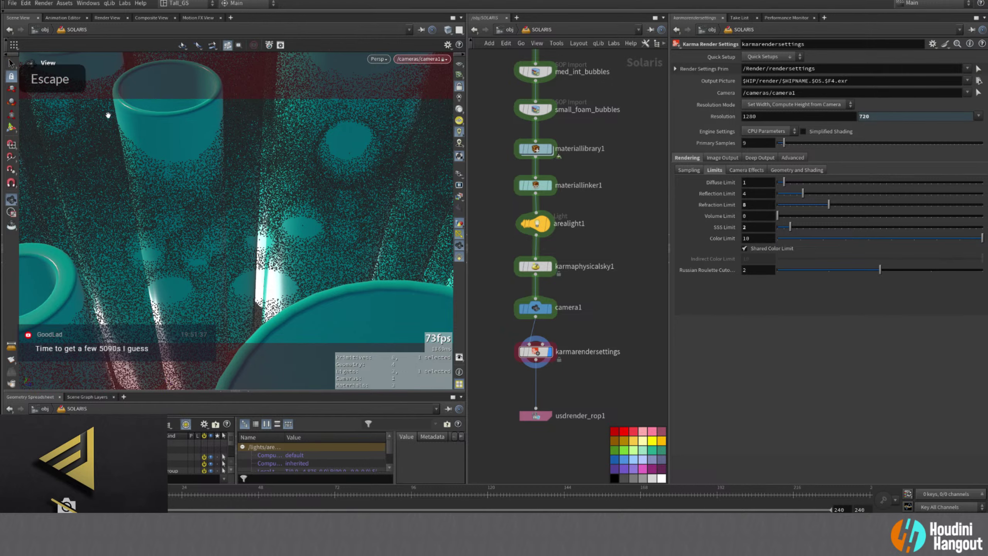
- Pull the locked camera1 back to frame the wide field of tubes, and save the scene
{"action": "right_click_drag", "start_coordinate": [364, 200], "coordinate": [304, 230], "text": "alt"}
{"action": "middle_click_drag", "start_coordinate": [304, 229], "coordinate": [265, 245], "text": "alt"}
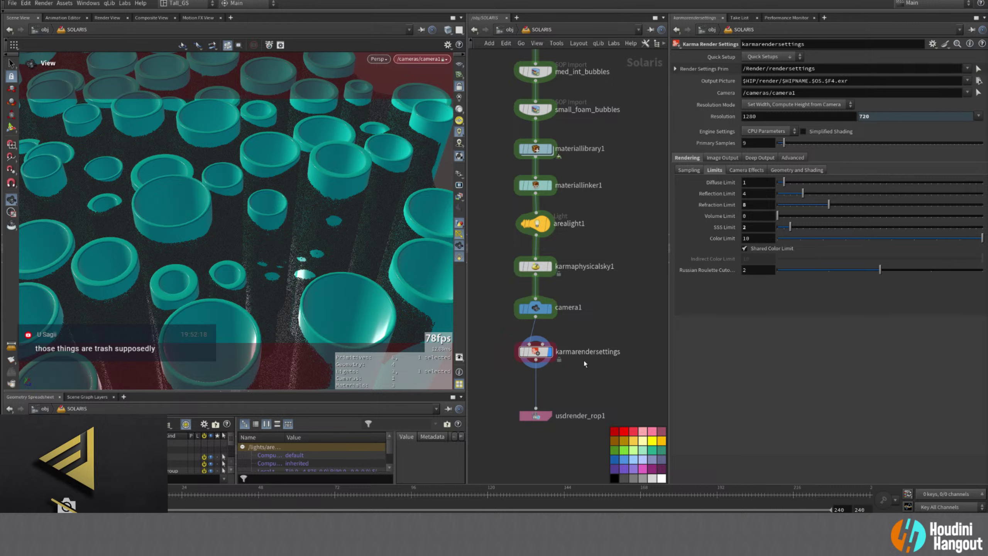
{"action": "middle_click_drag", "start_coordinate": [525, 388], "coordinate": [507, 409], "text": "alt"}
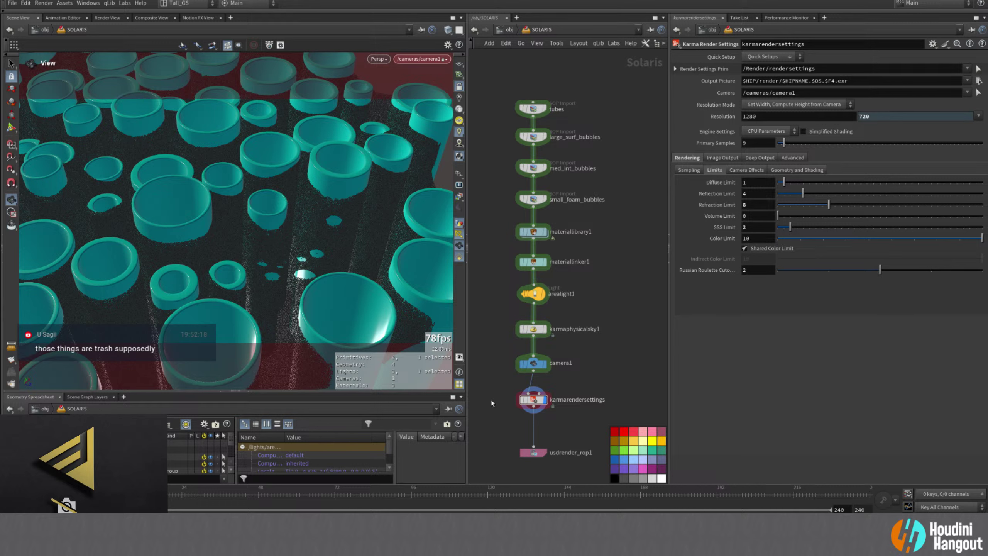
{"action": "key", "text": "ctrl+s"}
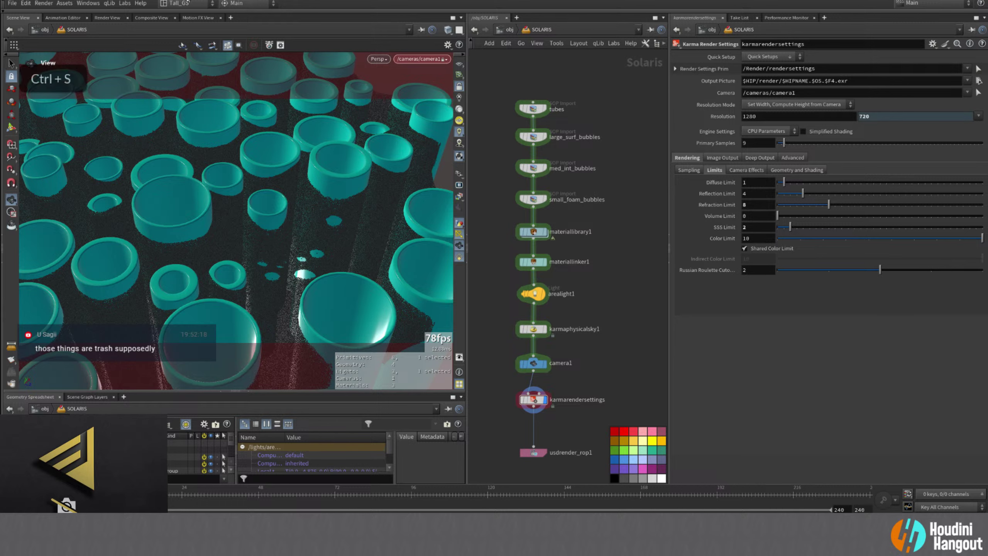
{"action": "key", "text": "Escape"}
{"action": "key", "text": "ctrl+s"}
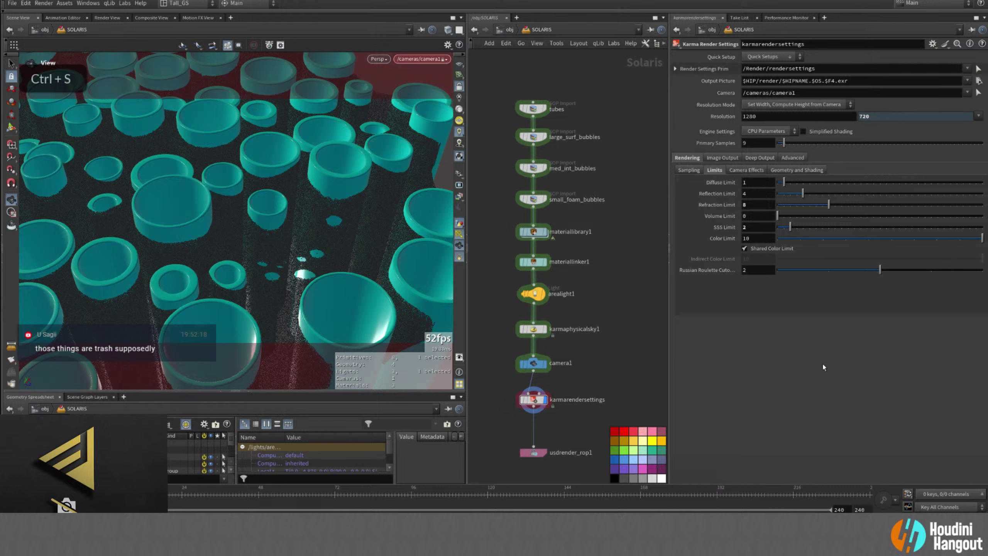